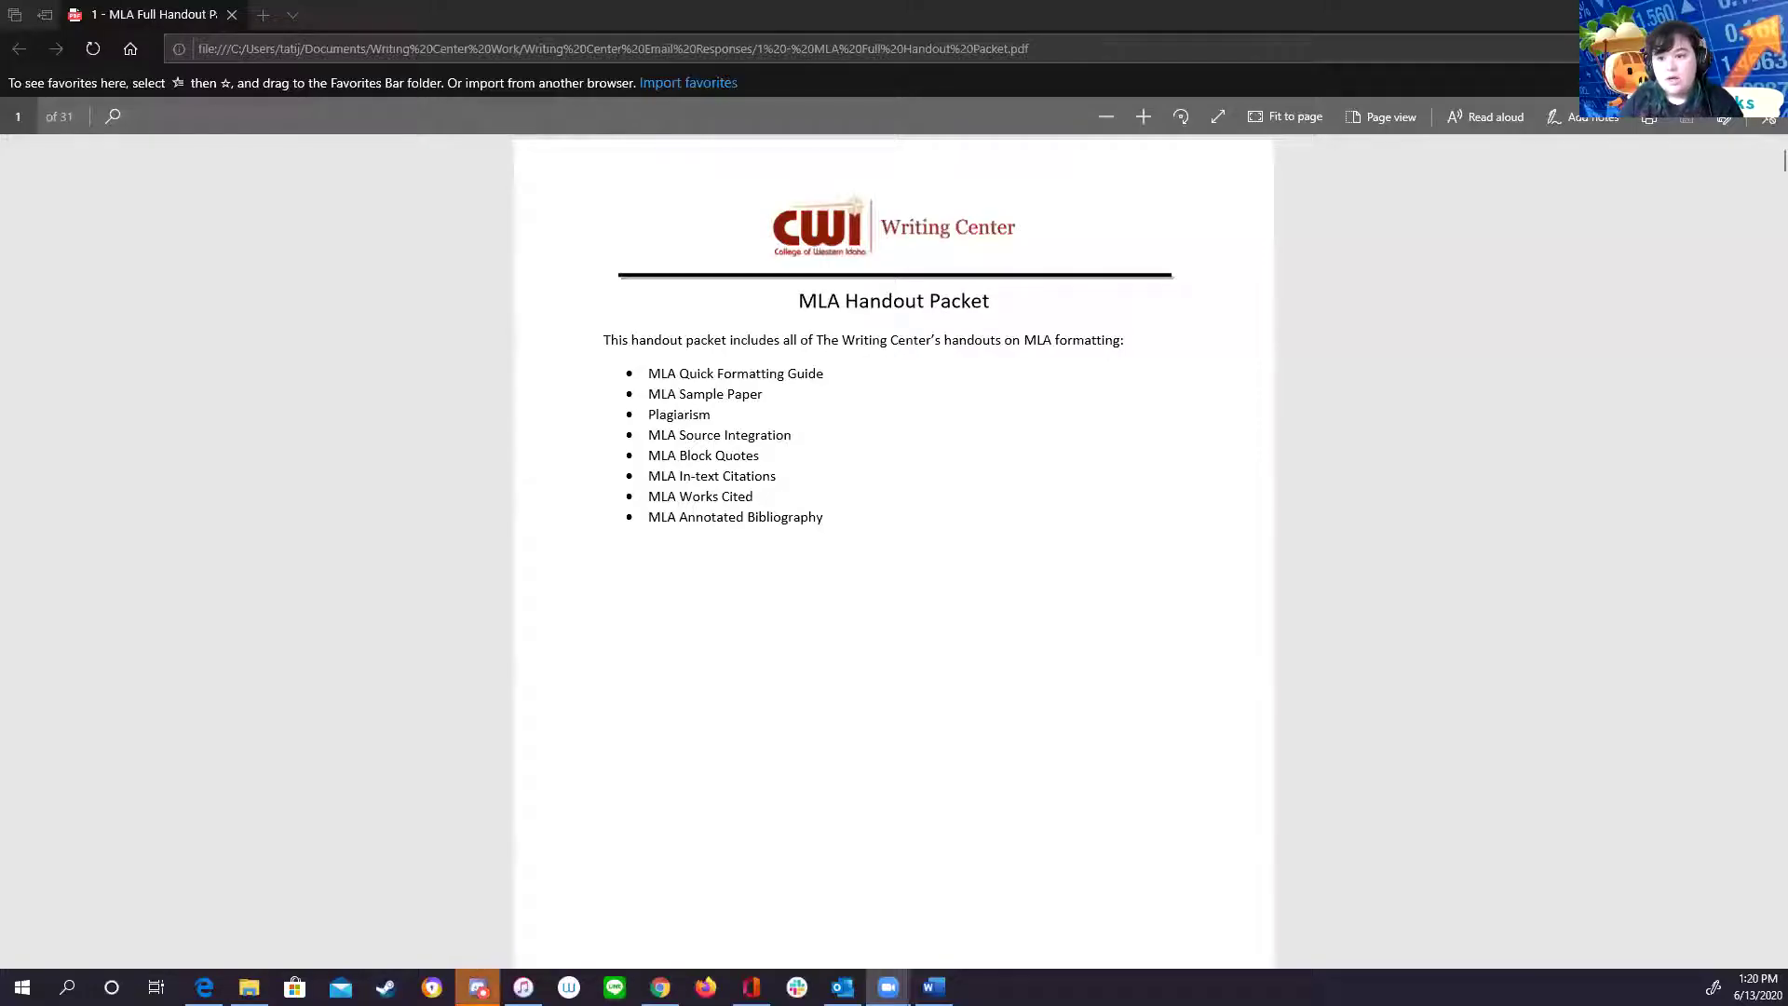
- Bring Edge forward and highlight the MLA Quick Formatting Guide item in the packet's list
{"action": "left_click", "coordinate": [1278, 706]}
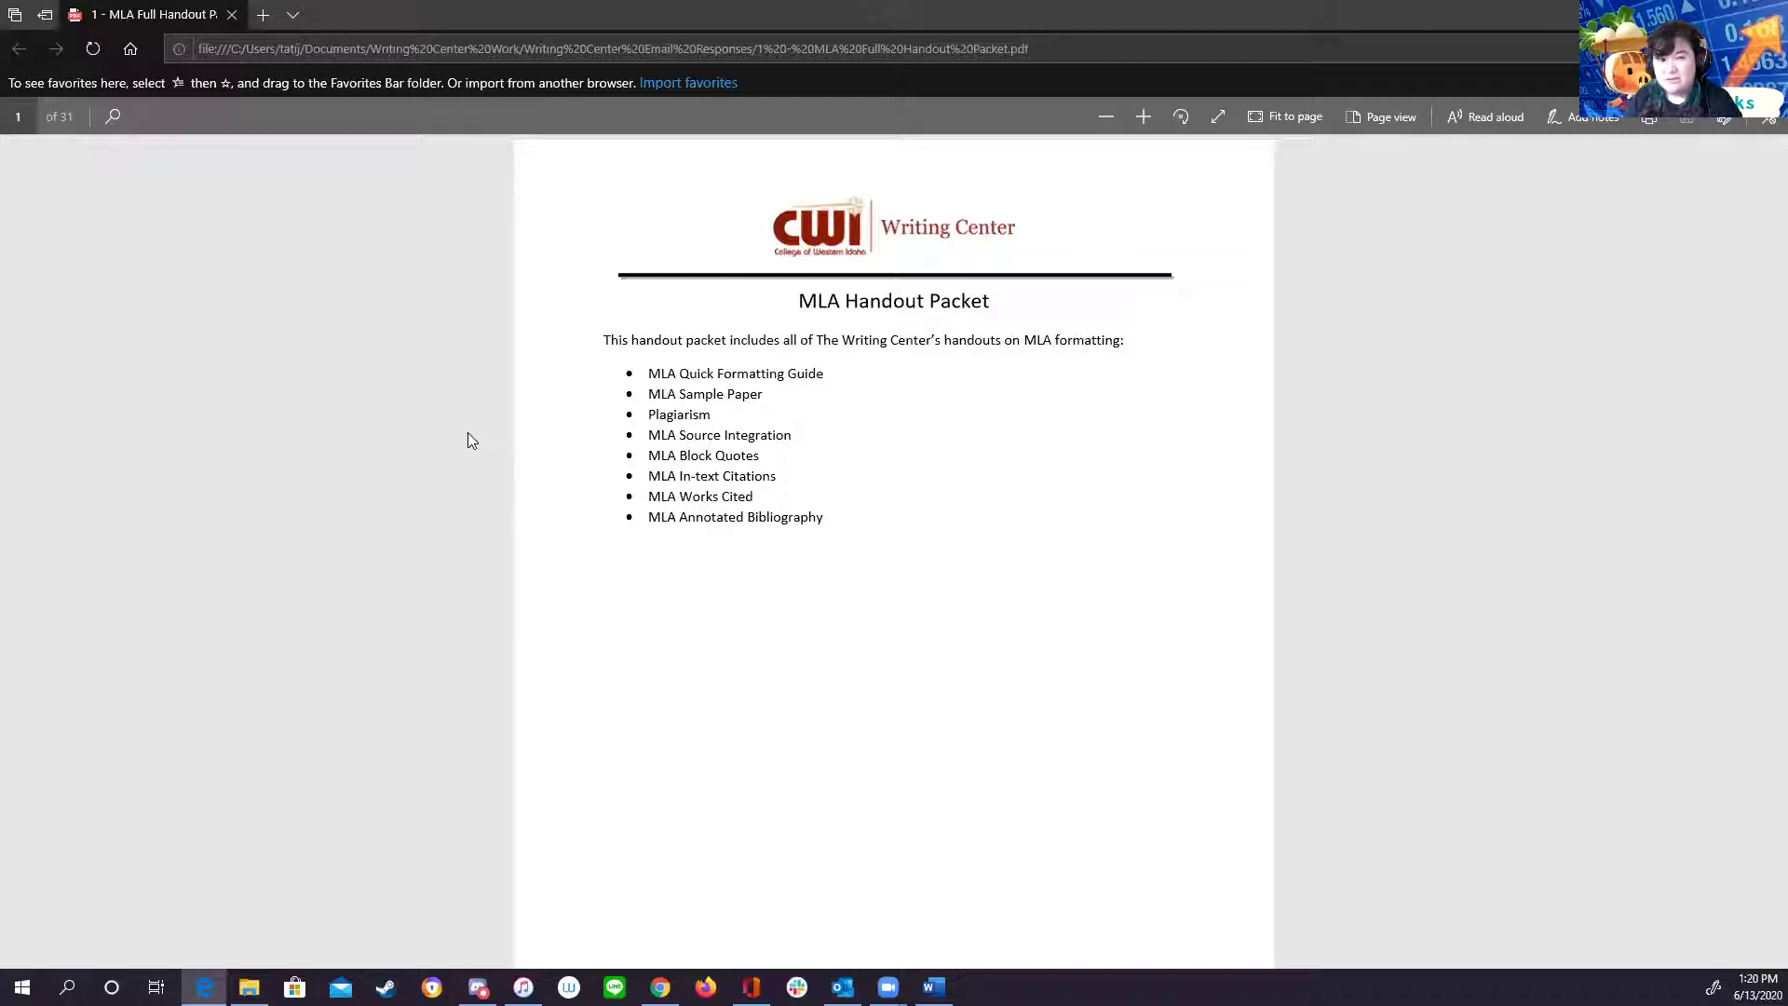
{"action": "double_click", "coordinate": [655, 369]}
{"action": "left_click_drag", "start_coordinate": [745, 358], "coordinate": [826, 367]}
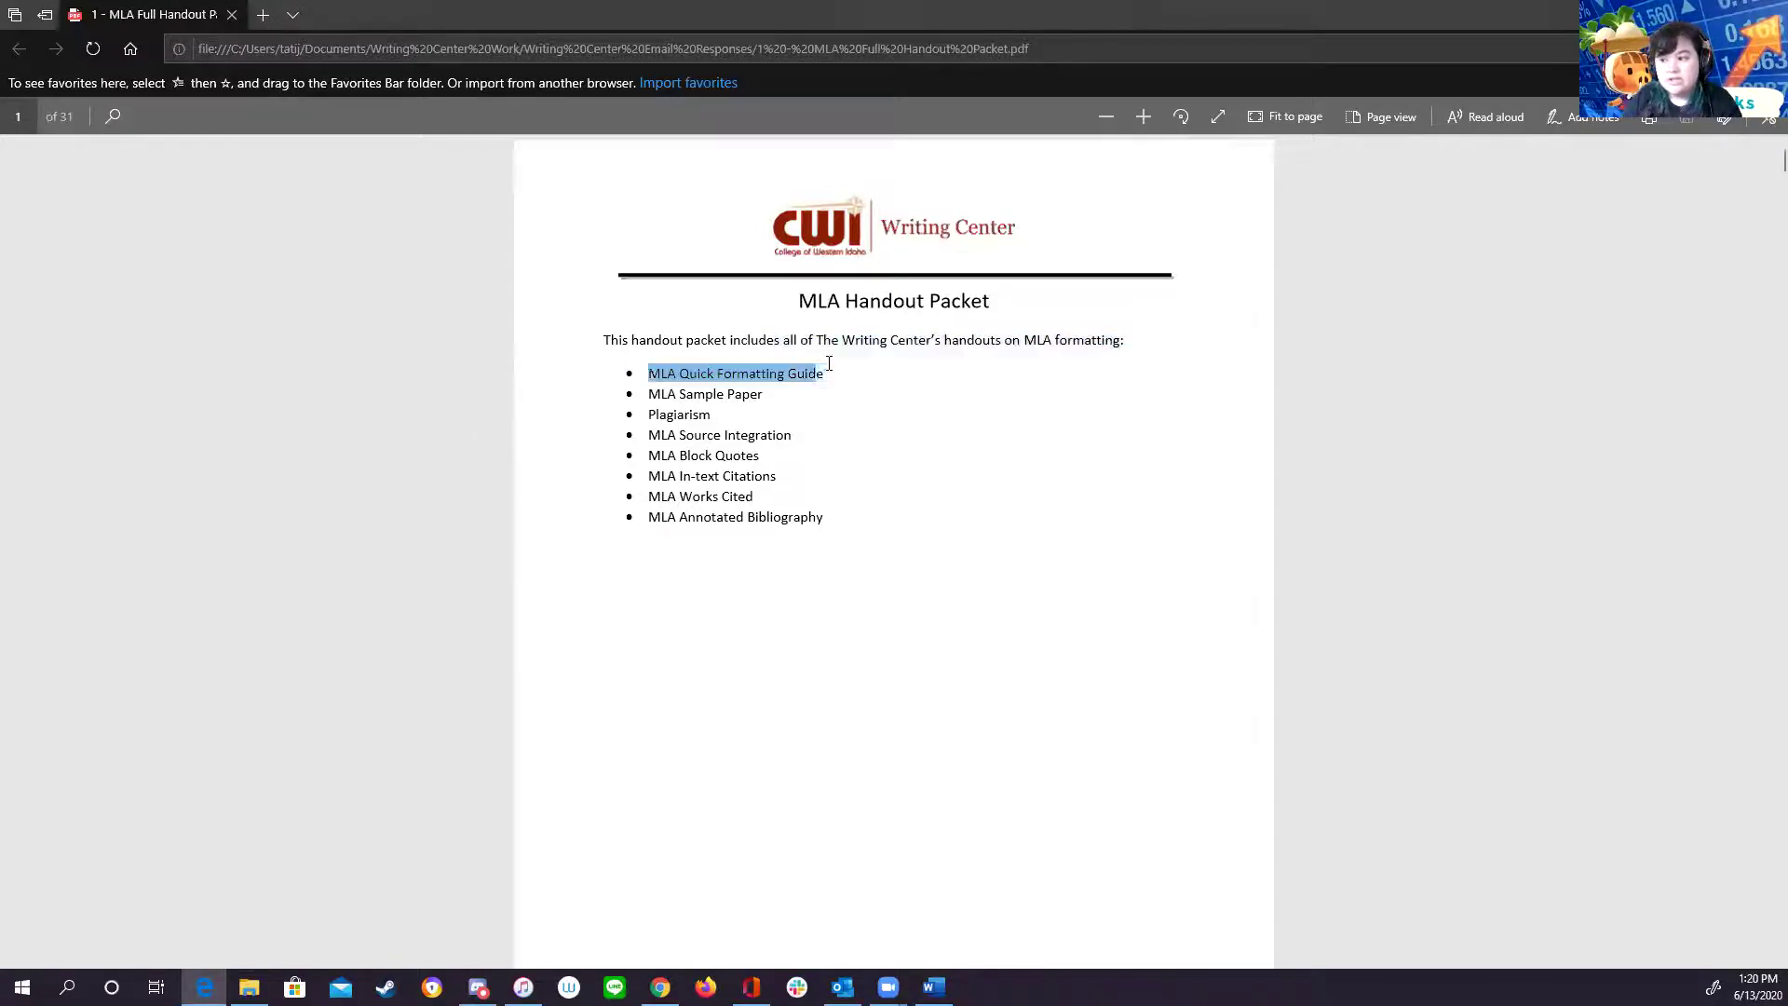
{"action": "left_click", "coordinate": [880, 414]}
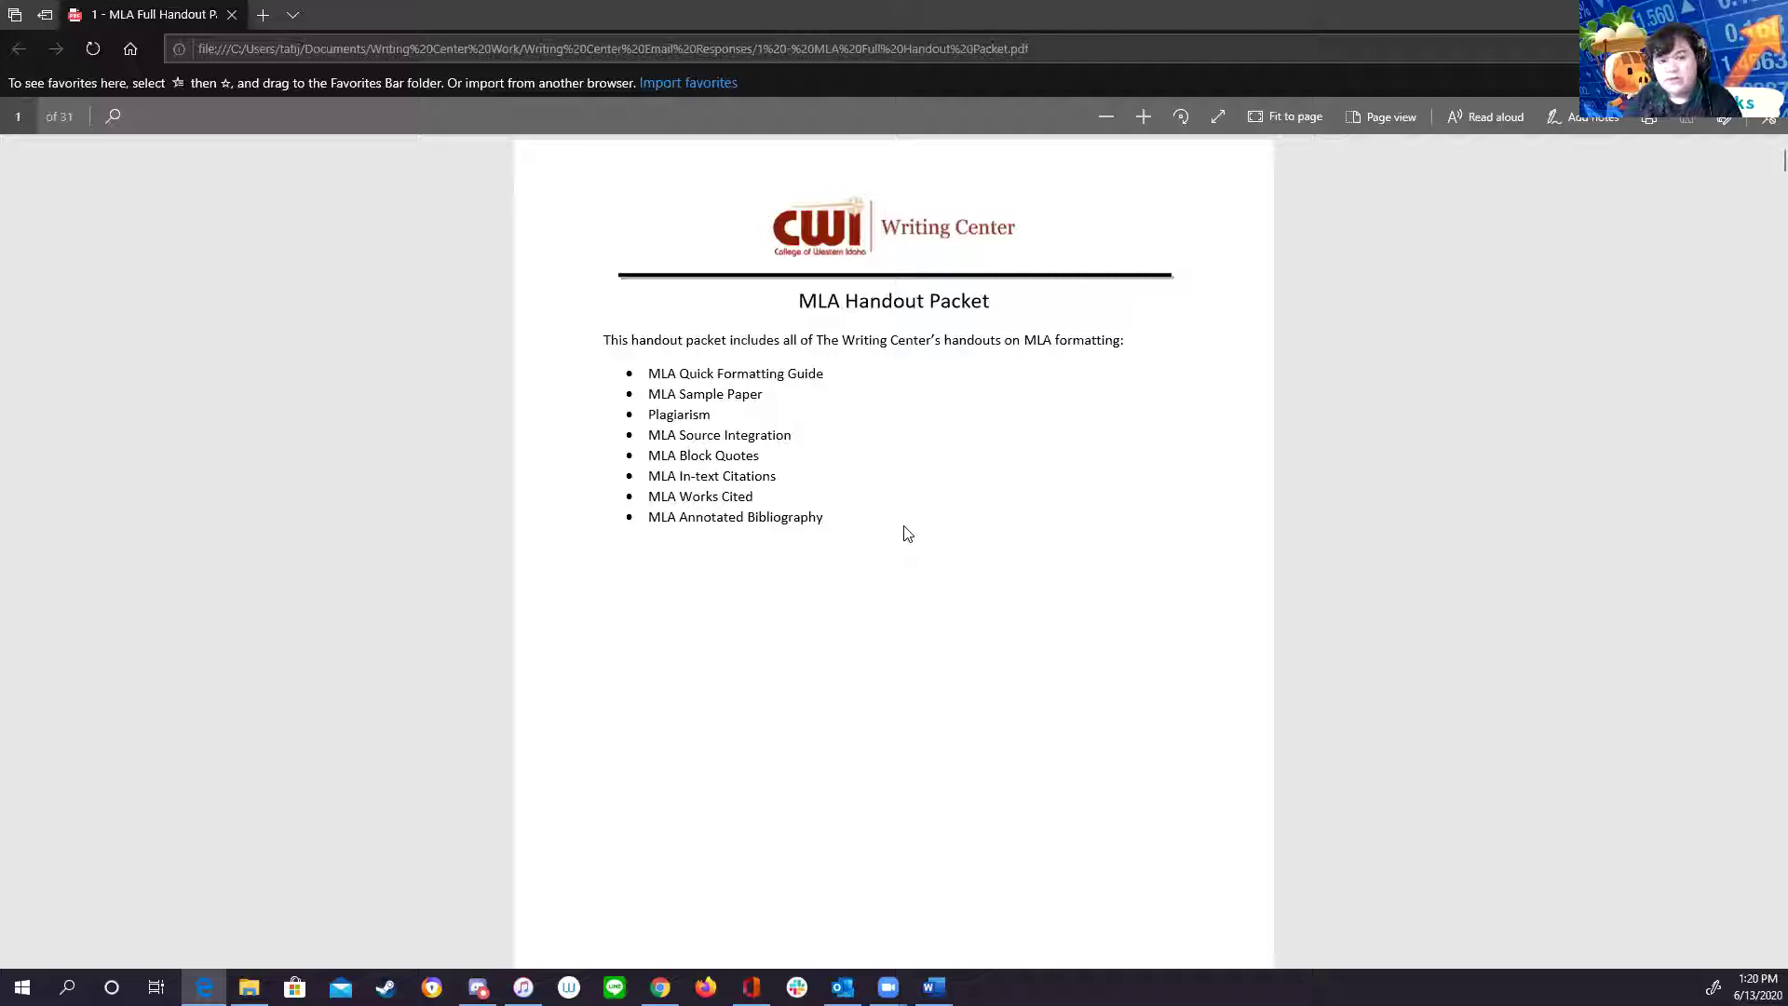
- Highlight the rule on one-inch margins and double spacing in the formatting guide
{"action": "scroll", "coordinate": [904, 526], "scroll_direction": "down", "scroll_amount": 10}
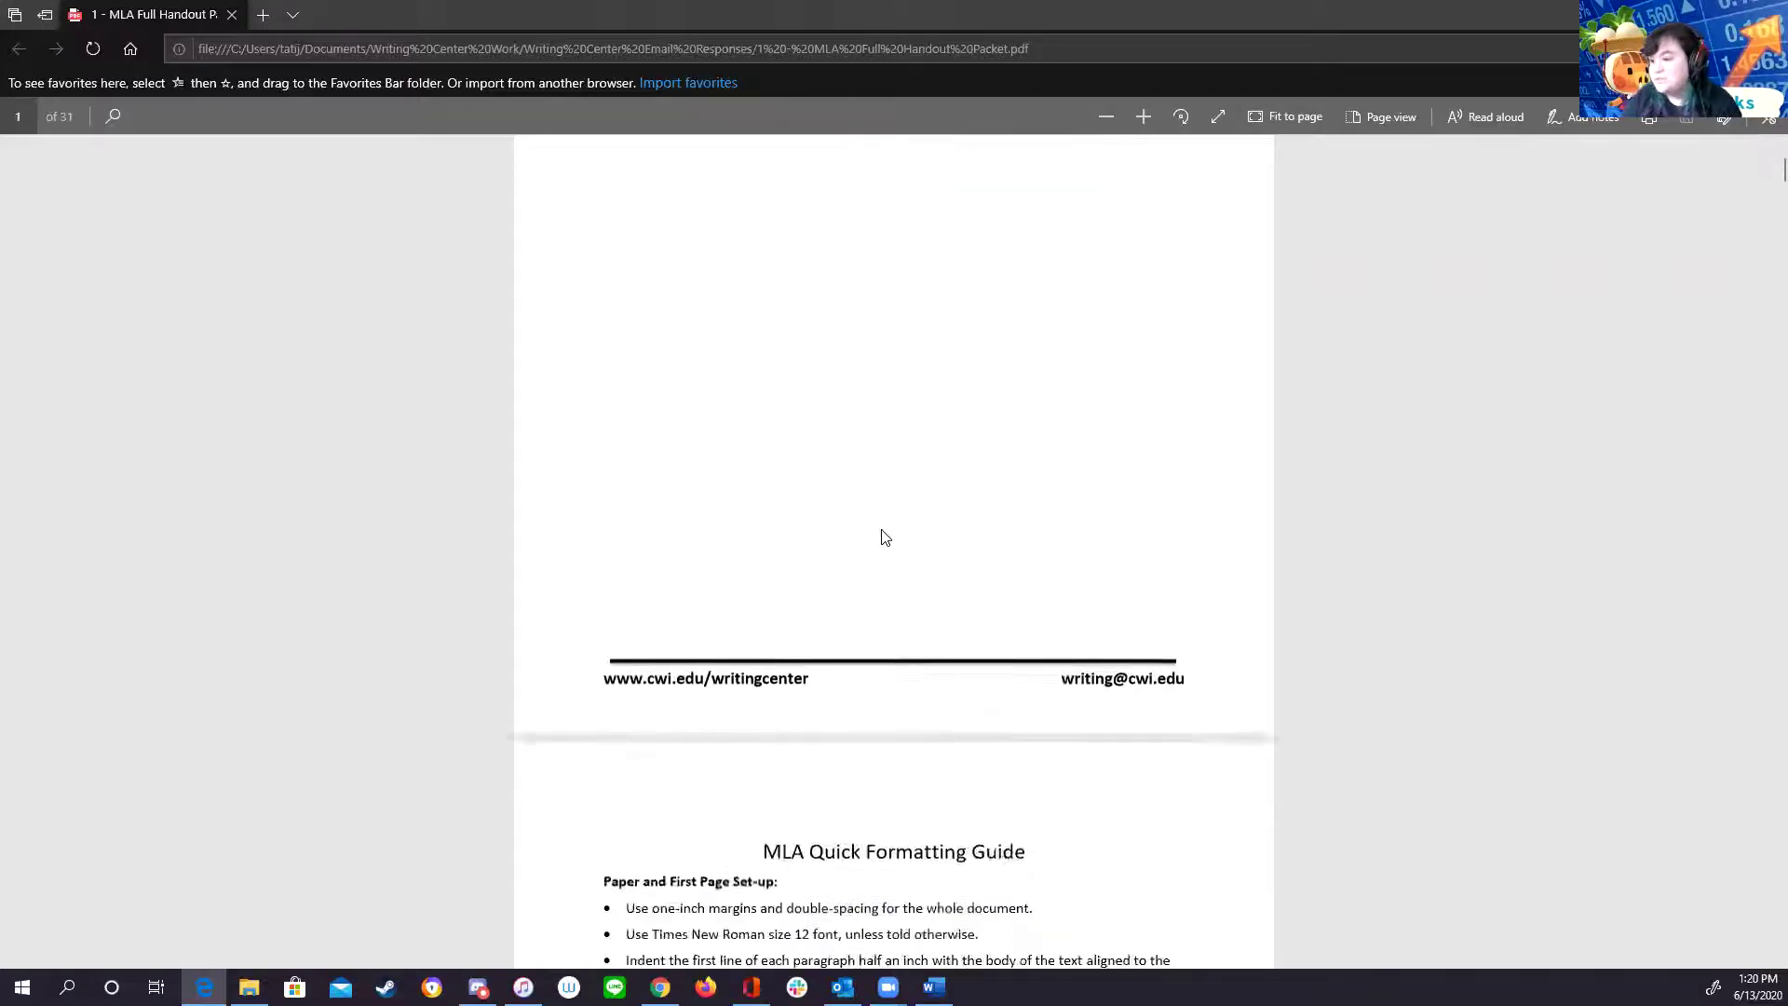
{"action": "scroll", "coordinate": [931, 535], "scroll_direction": "down", "scroll_amount": 2}
{"action": "scroll", "coordinate": [792, 391], "scroll_direction": "up", "scroll_amount": 1}
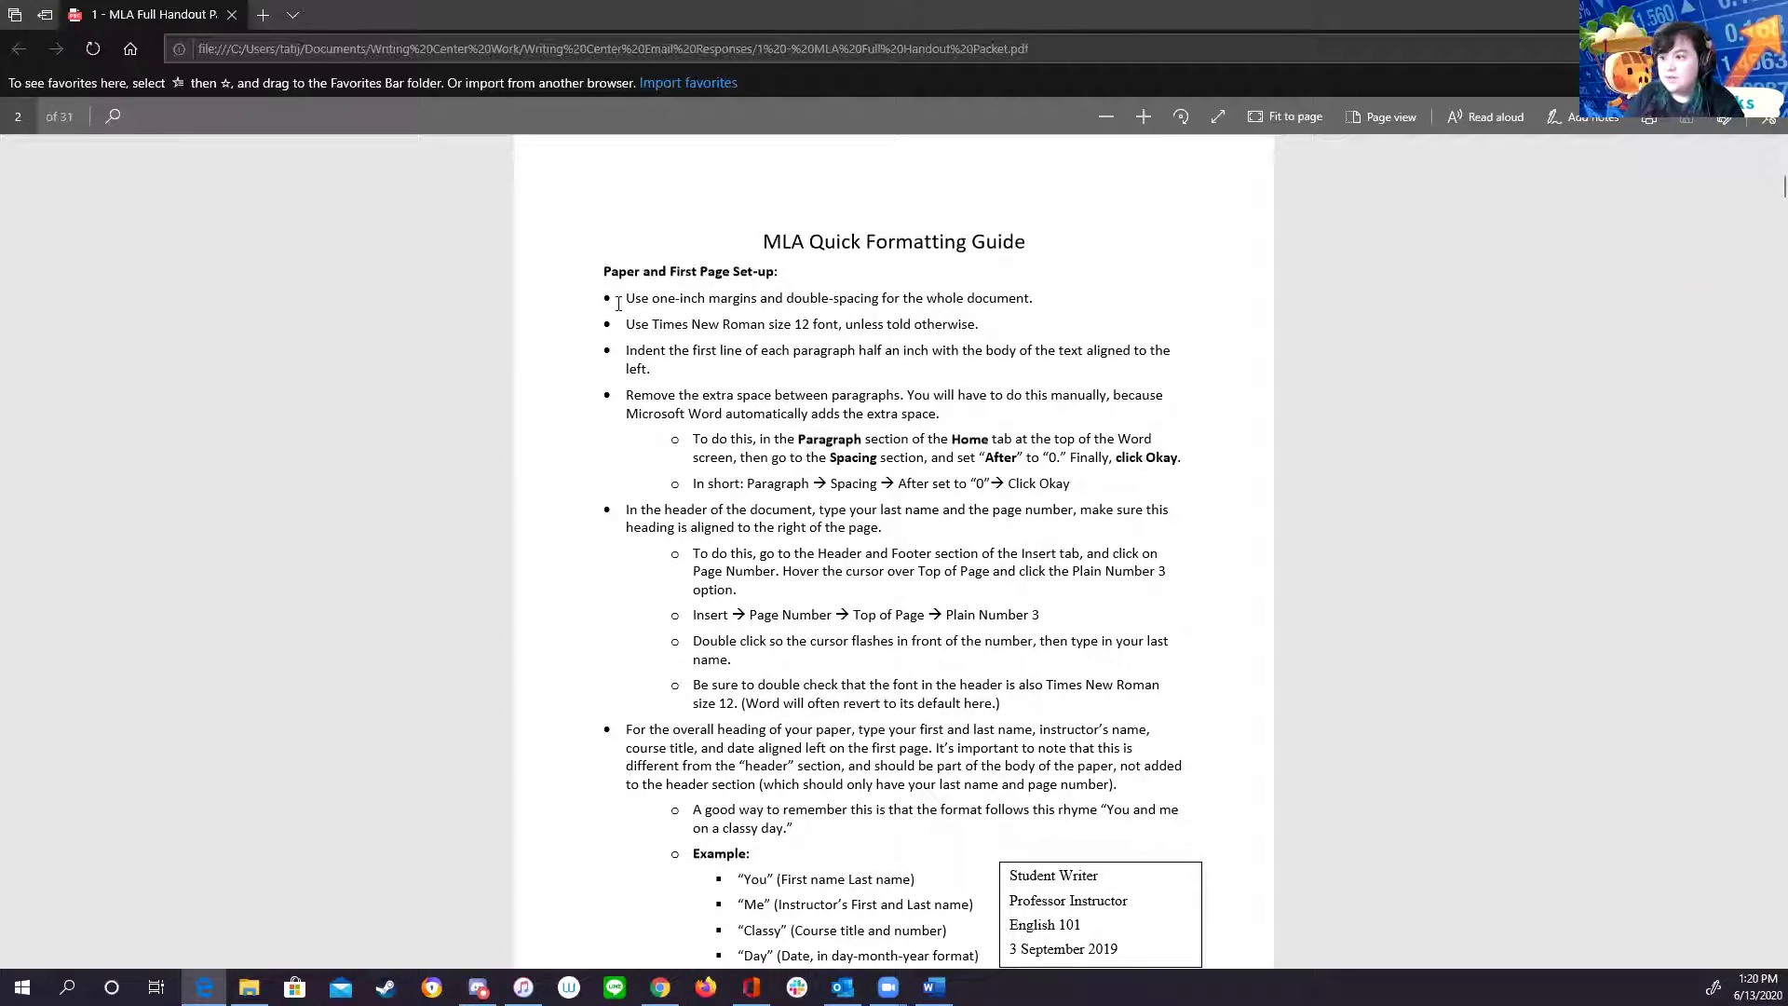
{"action": "left_click_drag", "start_coordinate": [618, 304], "coordinate": [1035, 300]}
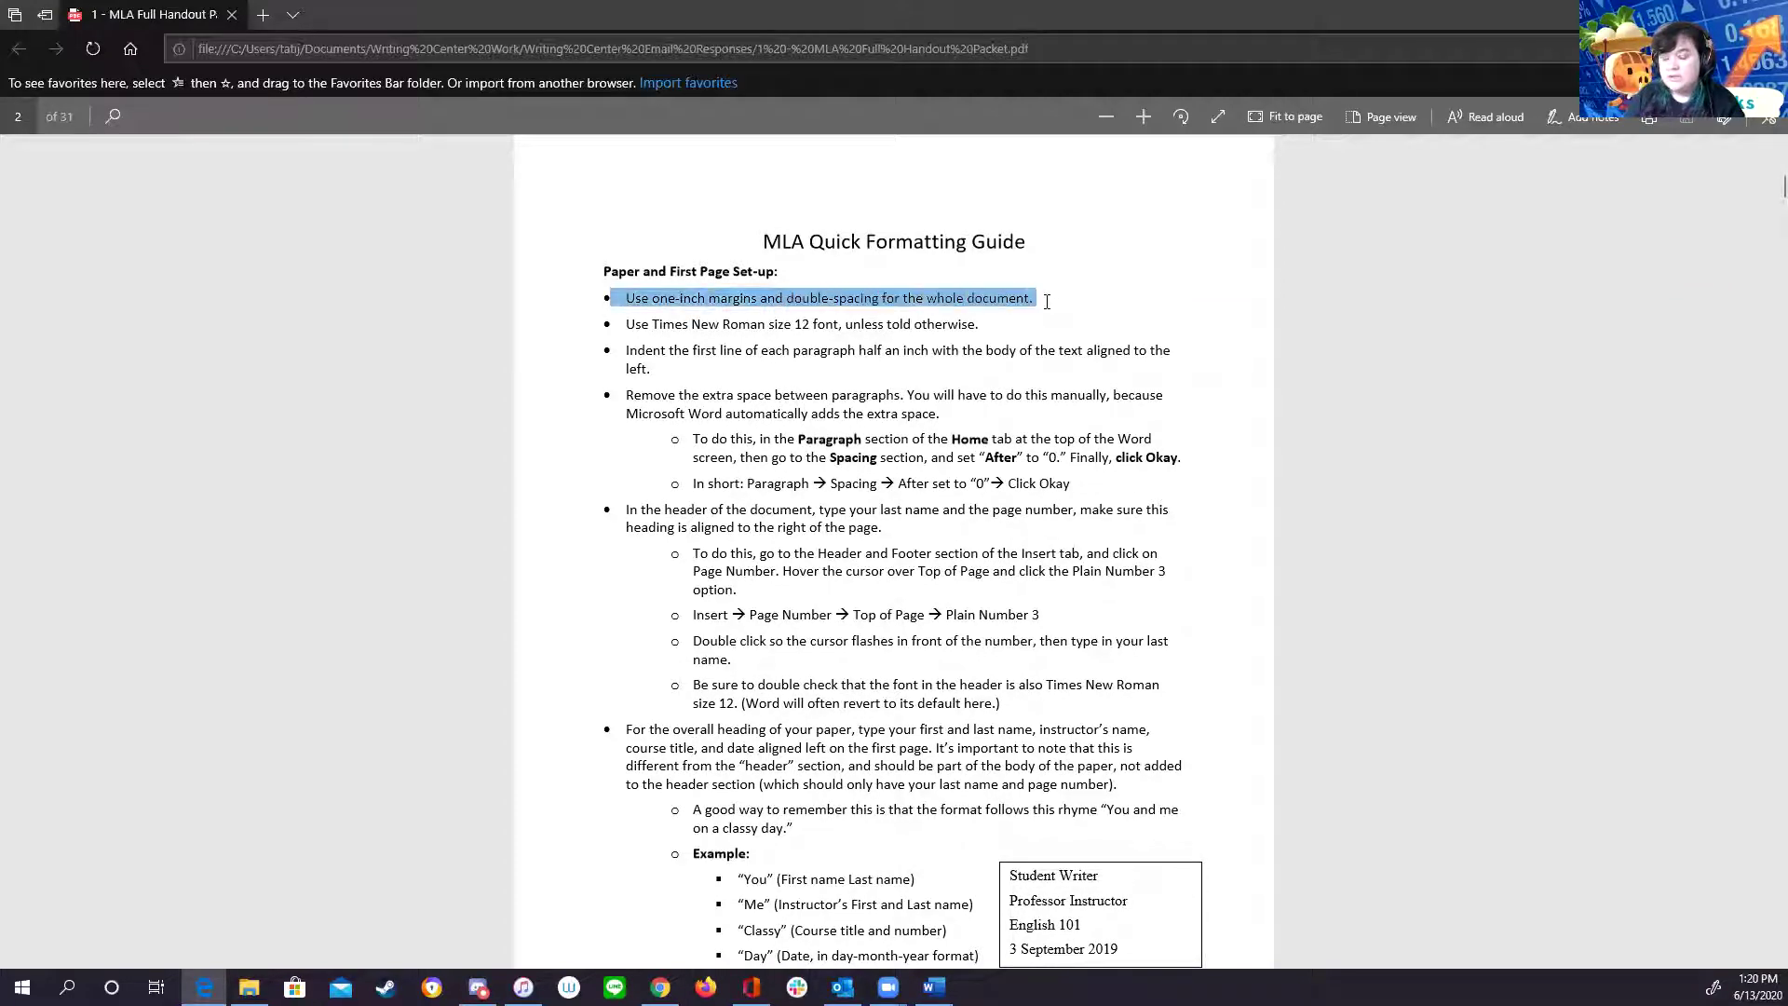
{"action": "left_click", "coordinate": [1012, 484]}
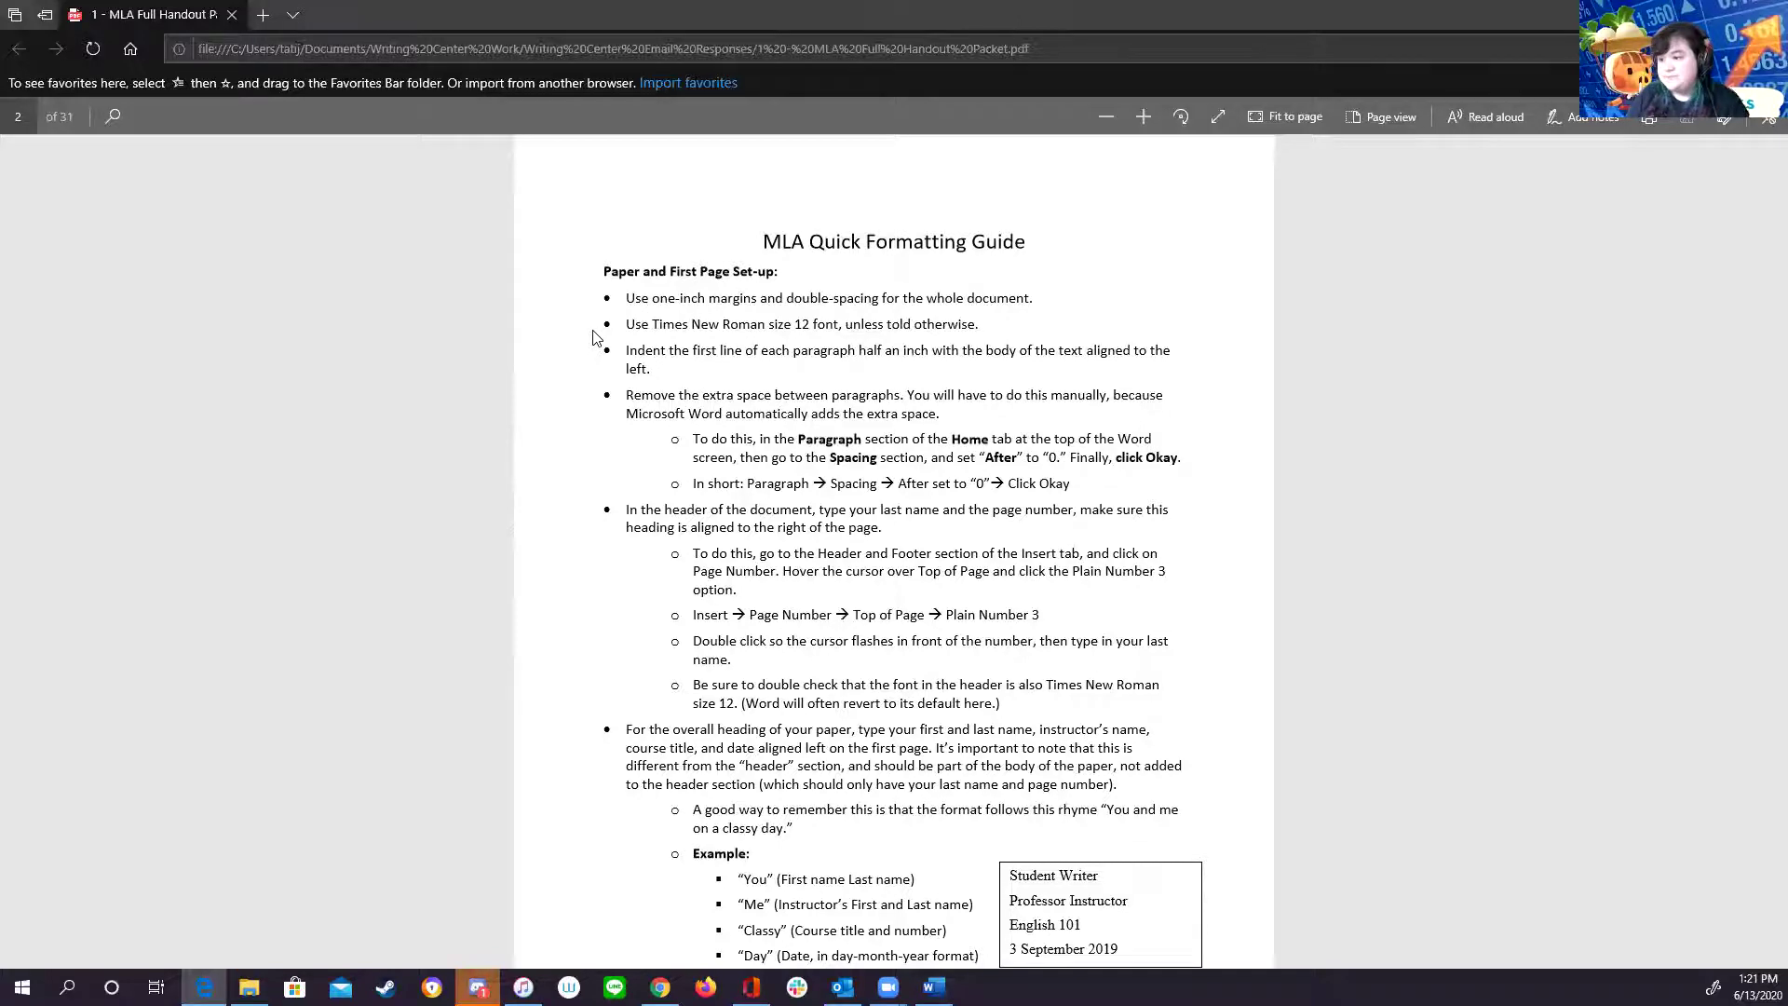
- Highlight the paper heading rule, the header section note and the four-line example heading
{"action": "scroll", "coordinate": [750, 312], "scroll_direction": "down", "scroll_amount": 3}
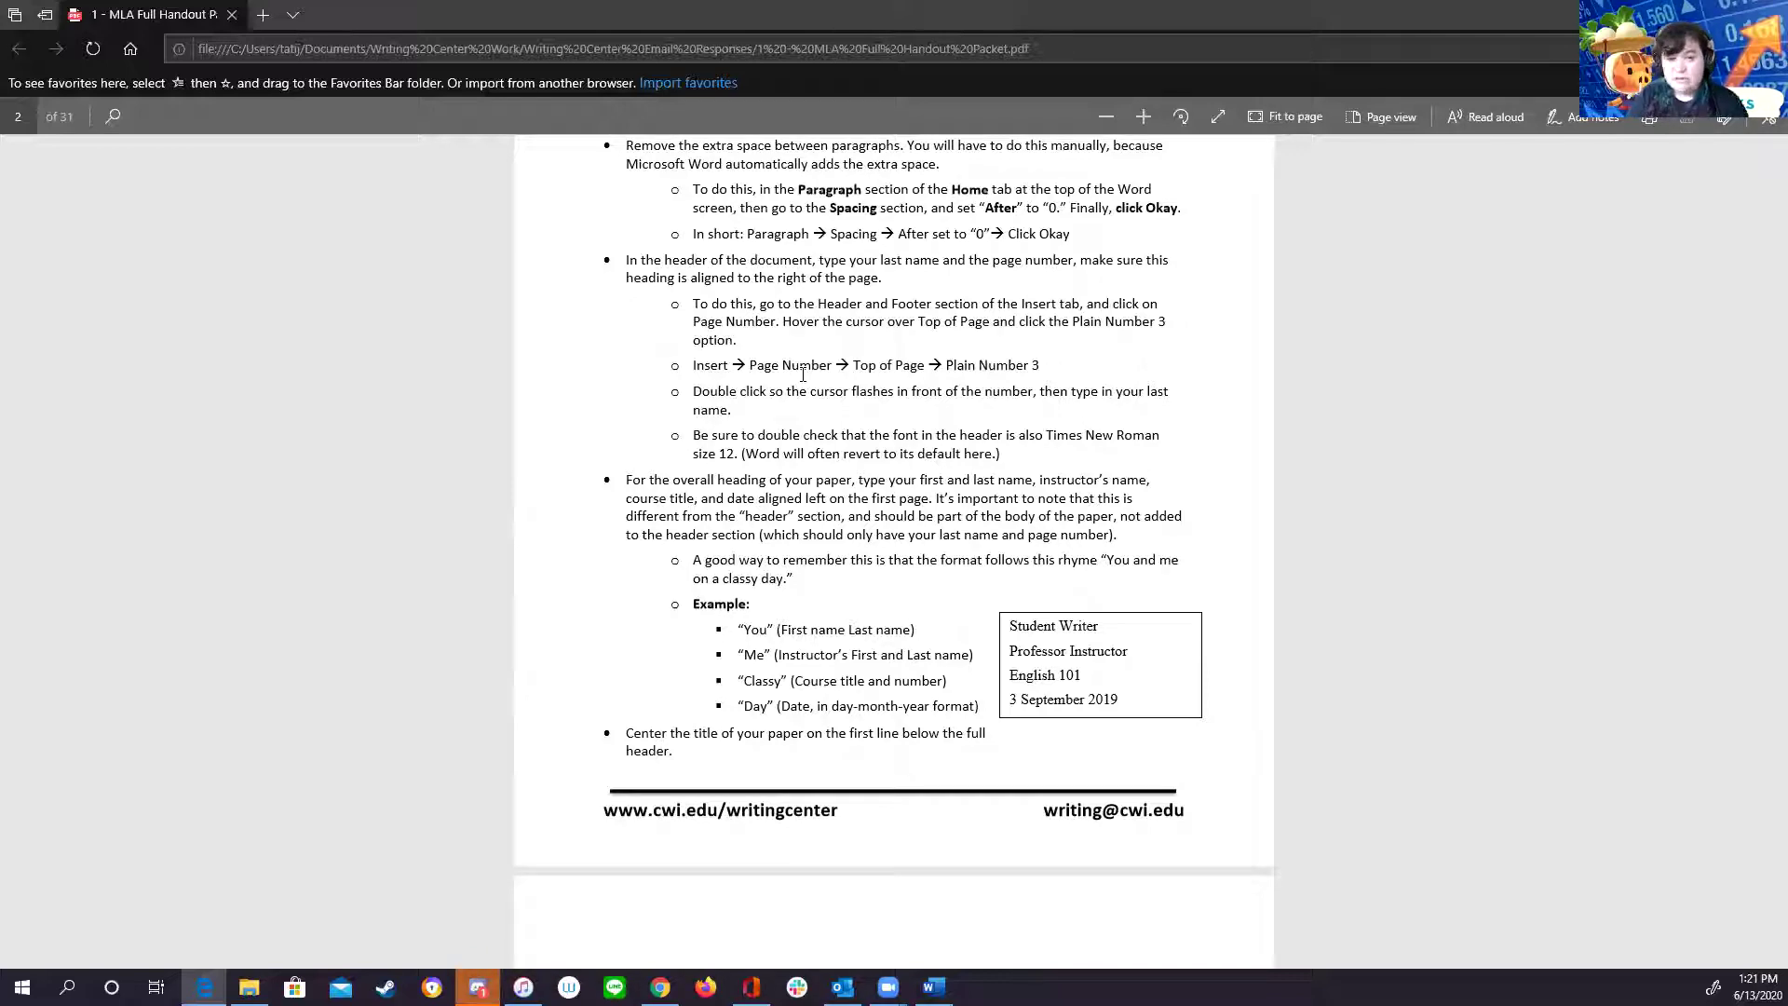
{"action": "scroll", "coordinate": [838, 382], "scroll_direction": "down", "scroll_amount": 3}
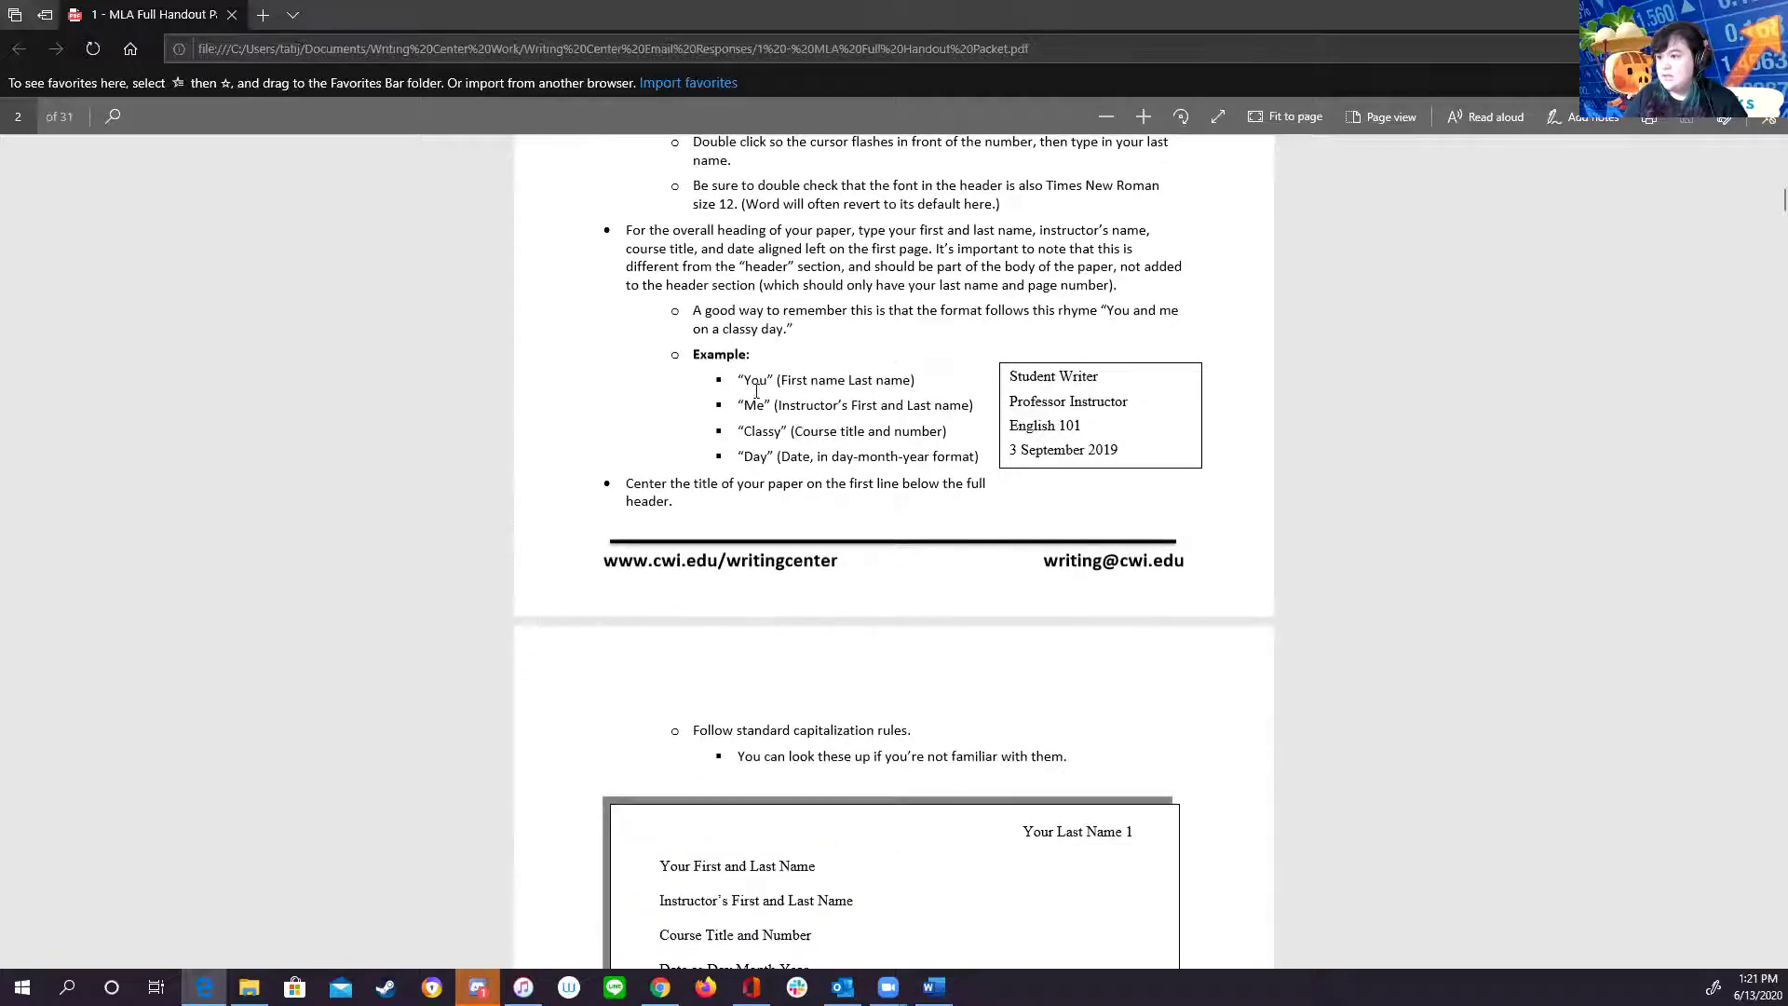
{"action": "left_click_drag", "start_coordinate": [649, 249], "coordinate": [849, 267]}
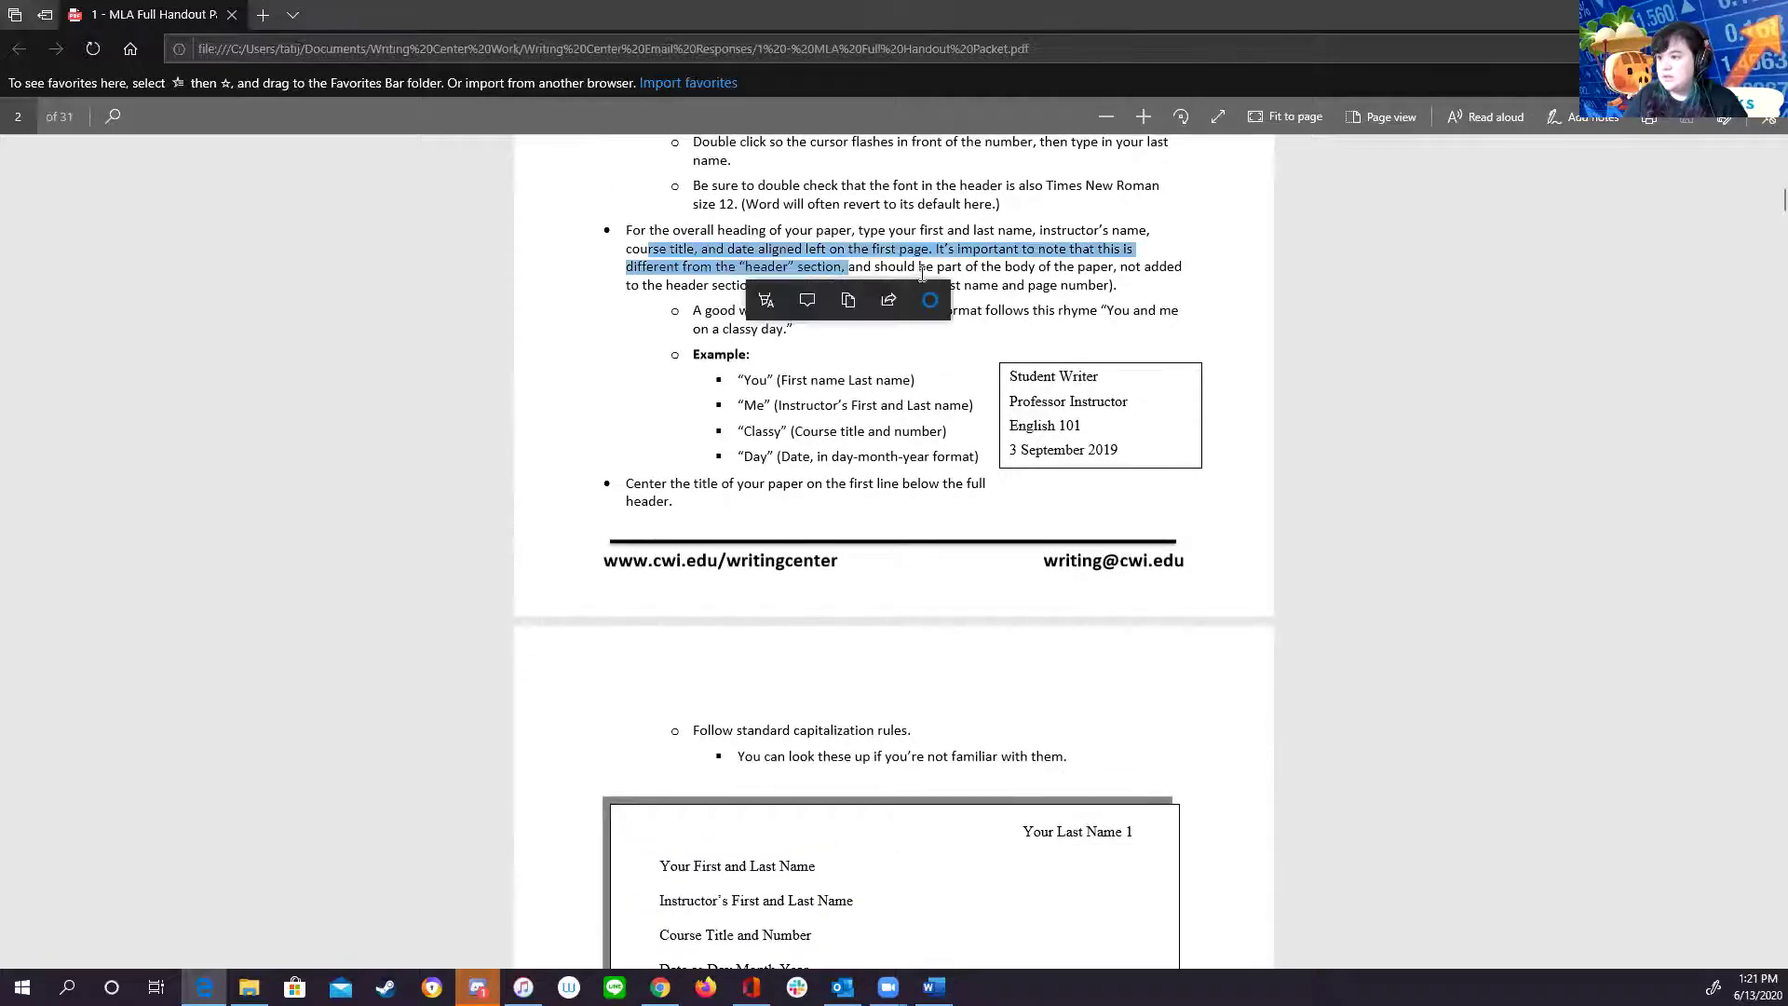
{"action": "left_click", "coordinate": [1084, 246]}
{"action": "left_click_drag", "start_coordinate": [713, 268], "coordinate": [982, 270]}
{"action": "left_click_drag", "start_coordinate": [1013, 375], "coordinate": [1095, 449]}
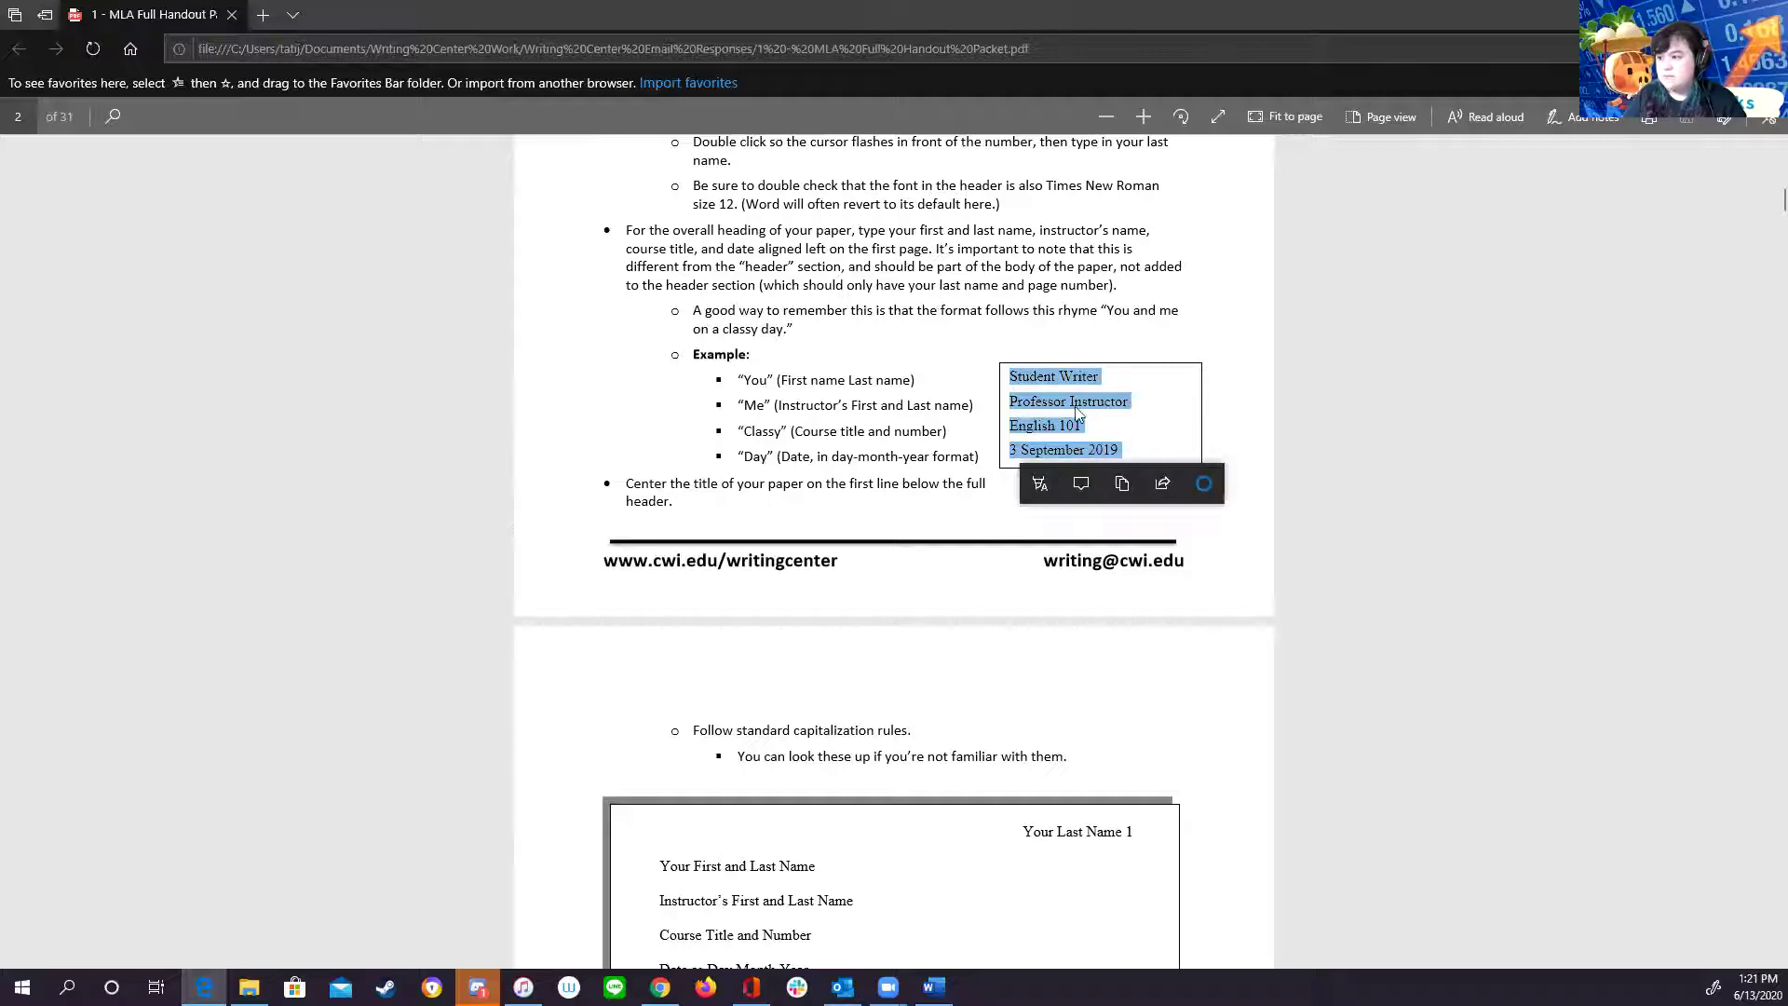
{"action": "left_click", "coordinate": [858, 455]}
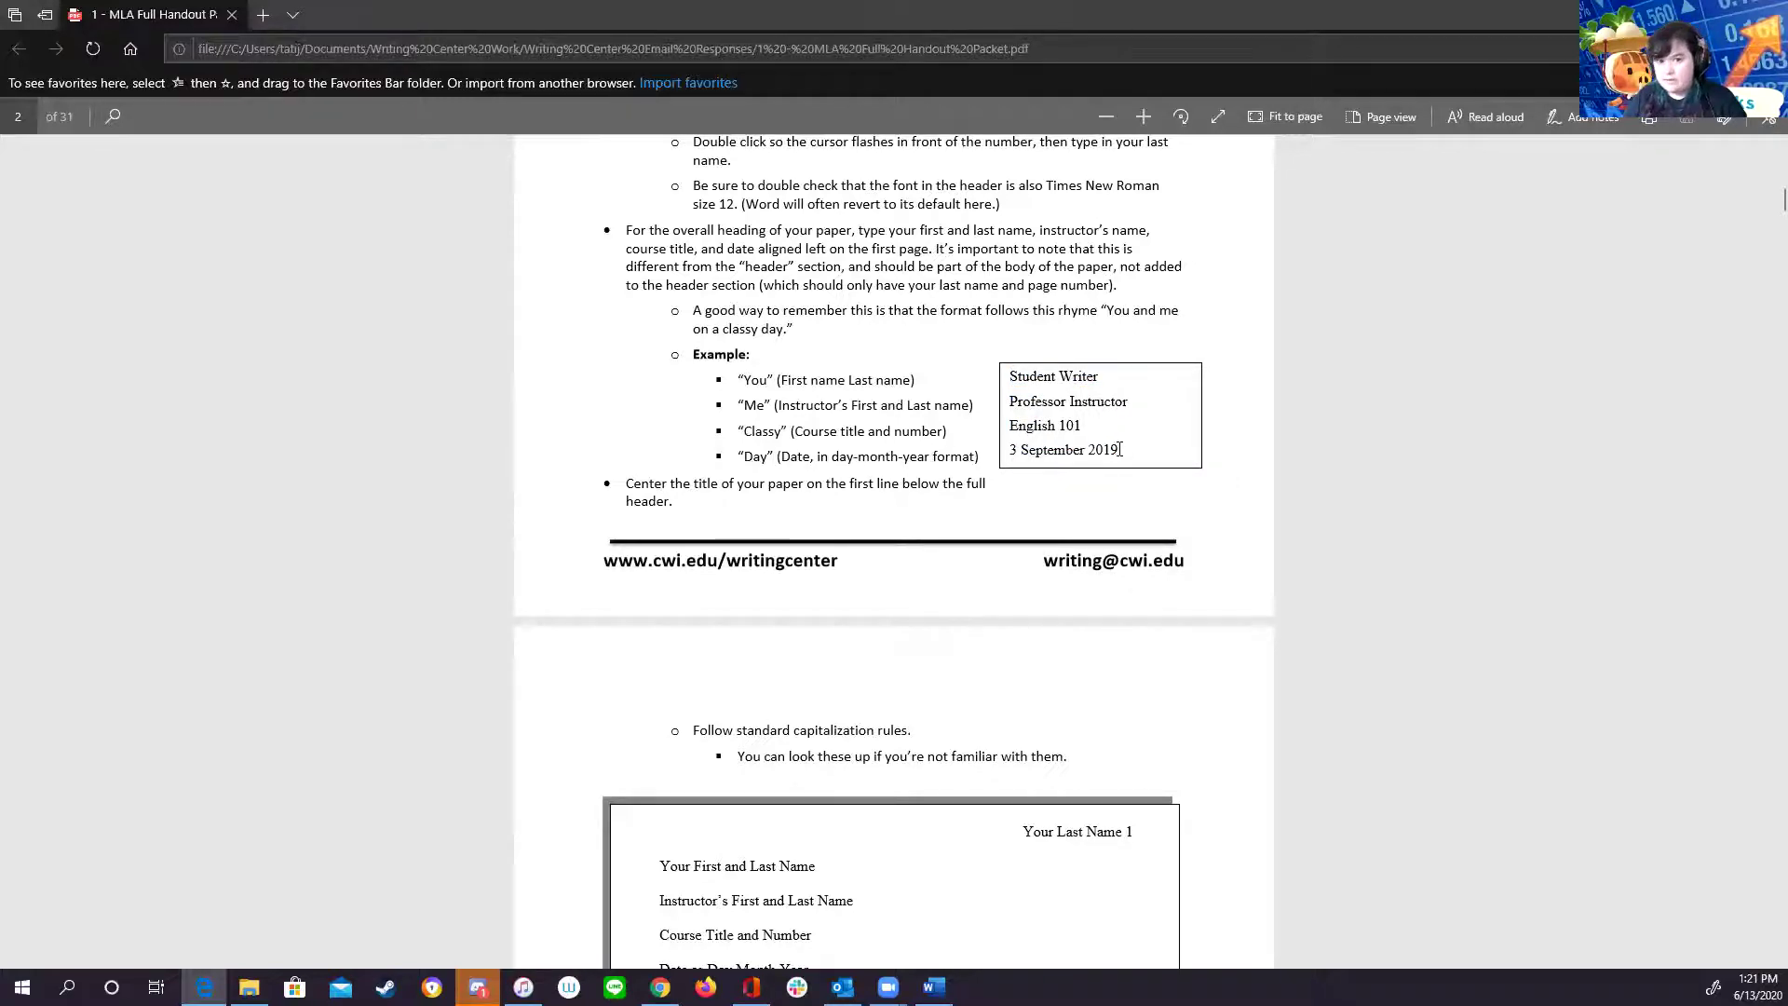
- Scroll down to the Work(s) Cited Page Set-up instructions on page 4 of 31
{"action": "scroll", "coordinate": [1025, 517], "scroll_direction": "down", "scroll_amount": 2}
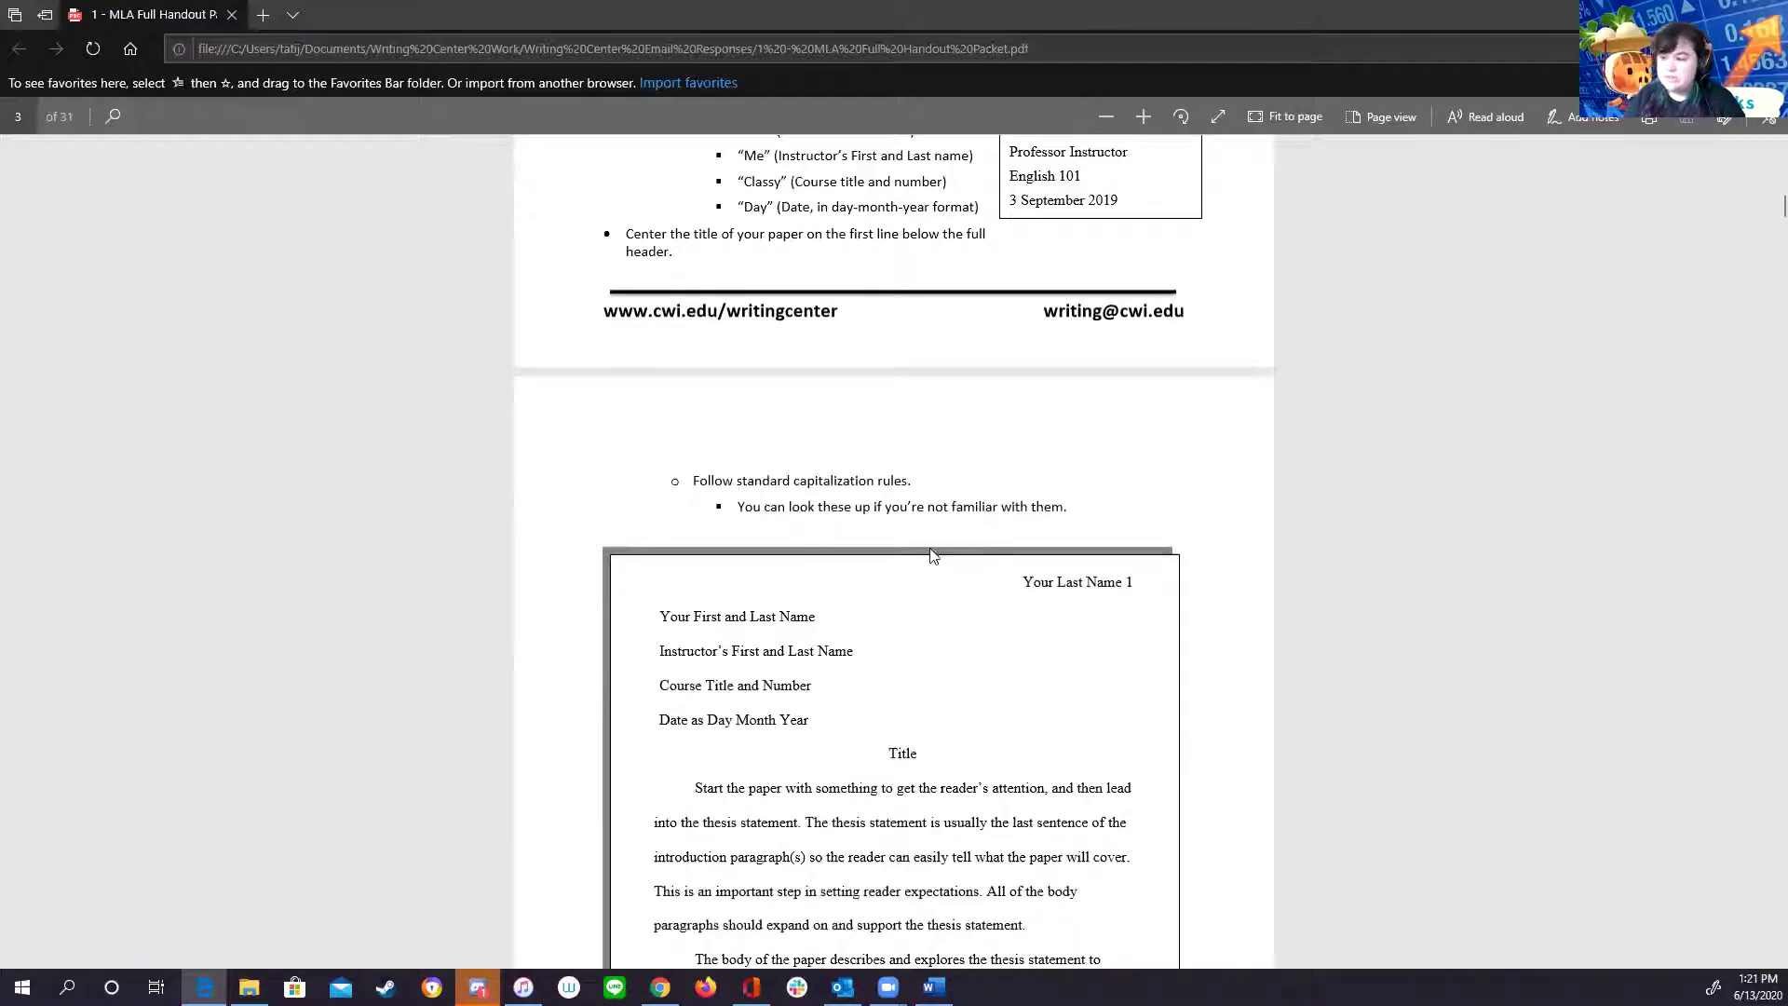
{"action": "scroll", "coordinate": [926, 562], "scroll_direction": "down", "scroll_amount": 1}
{"action": "scroll", "coordinate": [836, 445], "scroll_direction": "up", "scroll_amount": 1}
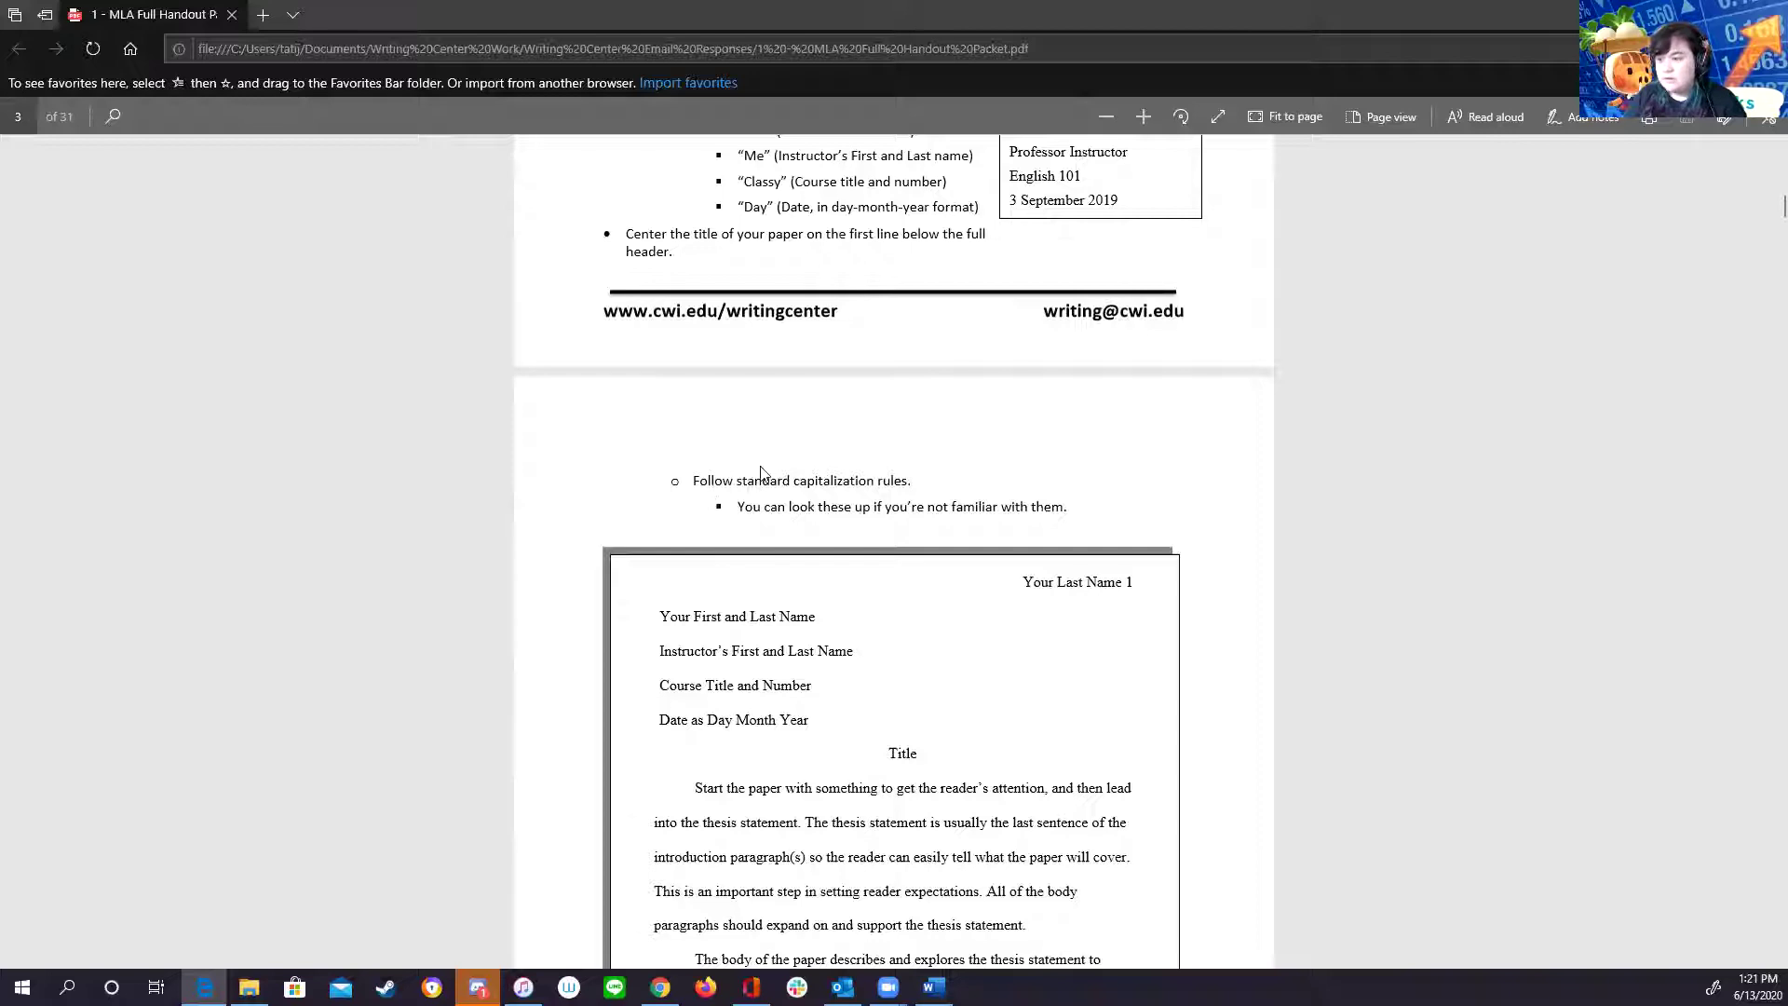
{"action": "scroll", "coordinate": [763, 467], "scroll_direction": "down", "scroll_amount": 3}
{"action": "scroll", "coordinate": [767, 468], "scroll_direction": "down", "scroll_amount": 6}
{"action": "scroll", "coordinate": [924, 584], "scroll_direction": "down", "scroll_amount": 1}
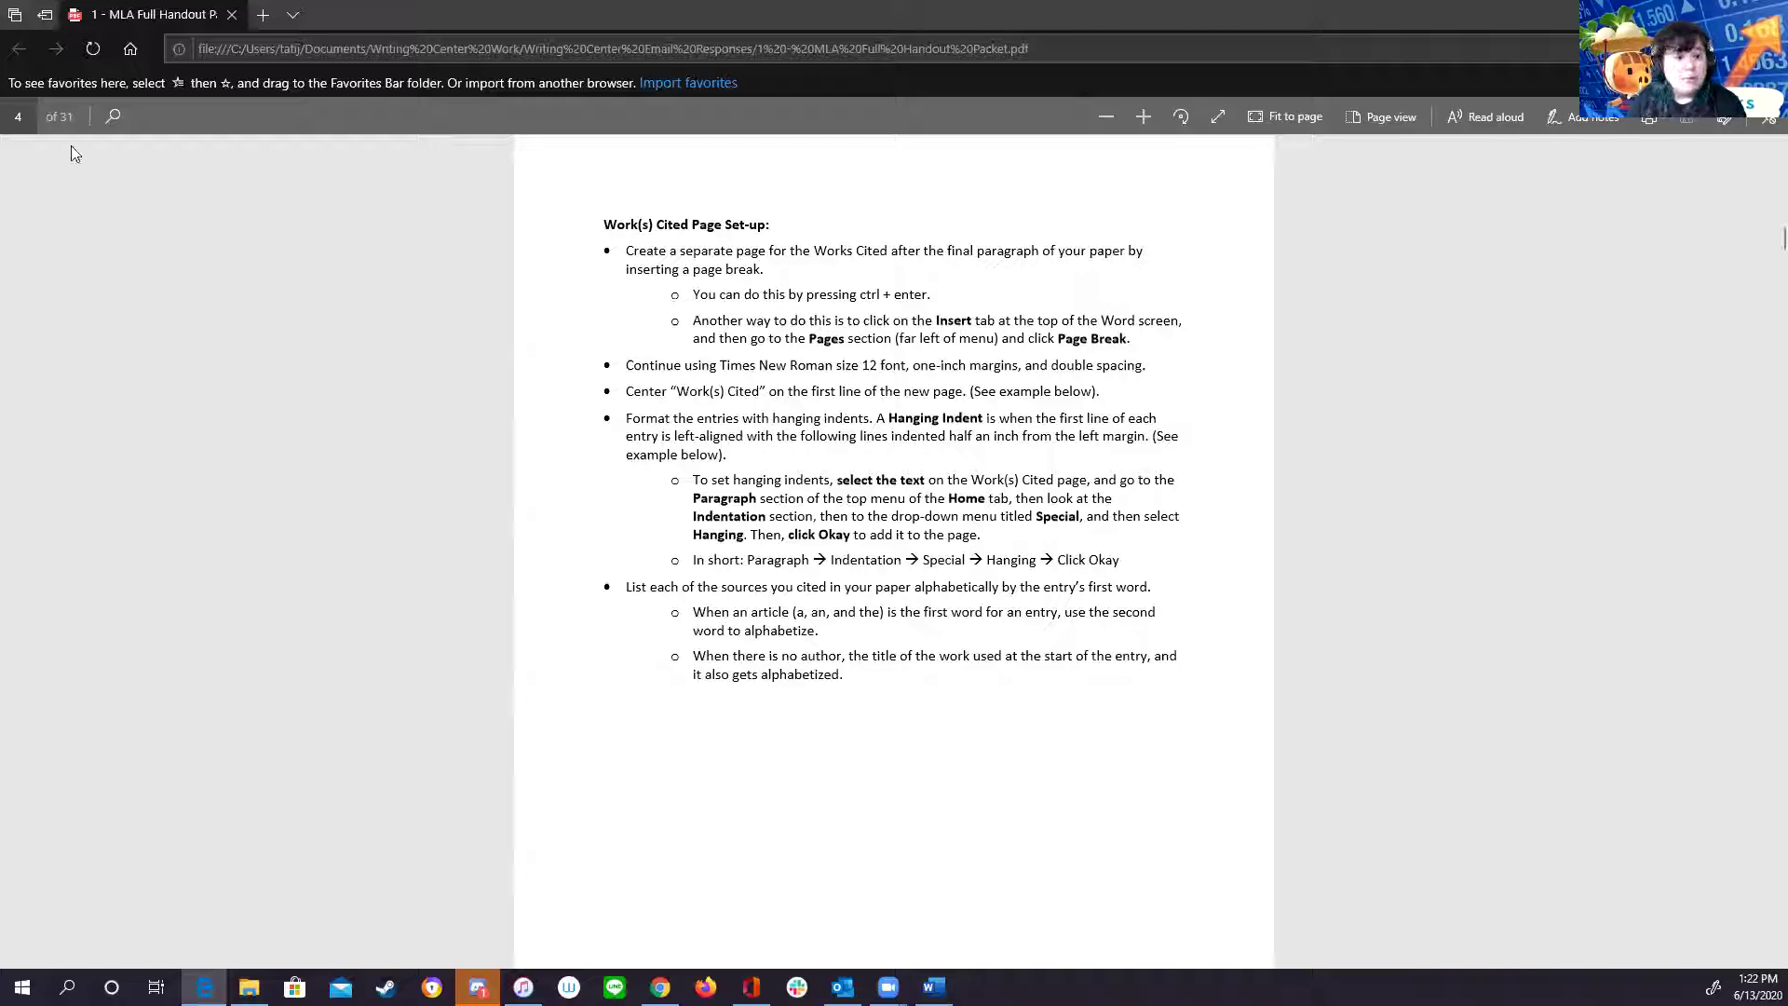
- Open a new blank tab beside the MLA packet PDF tab
{"action": "left_click", "coordinate": [263, 15]}
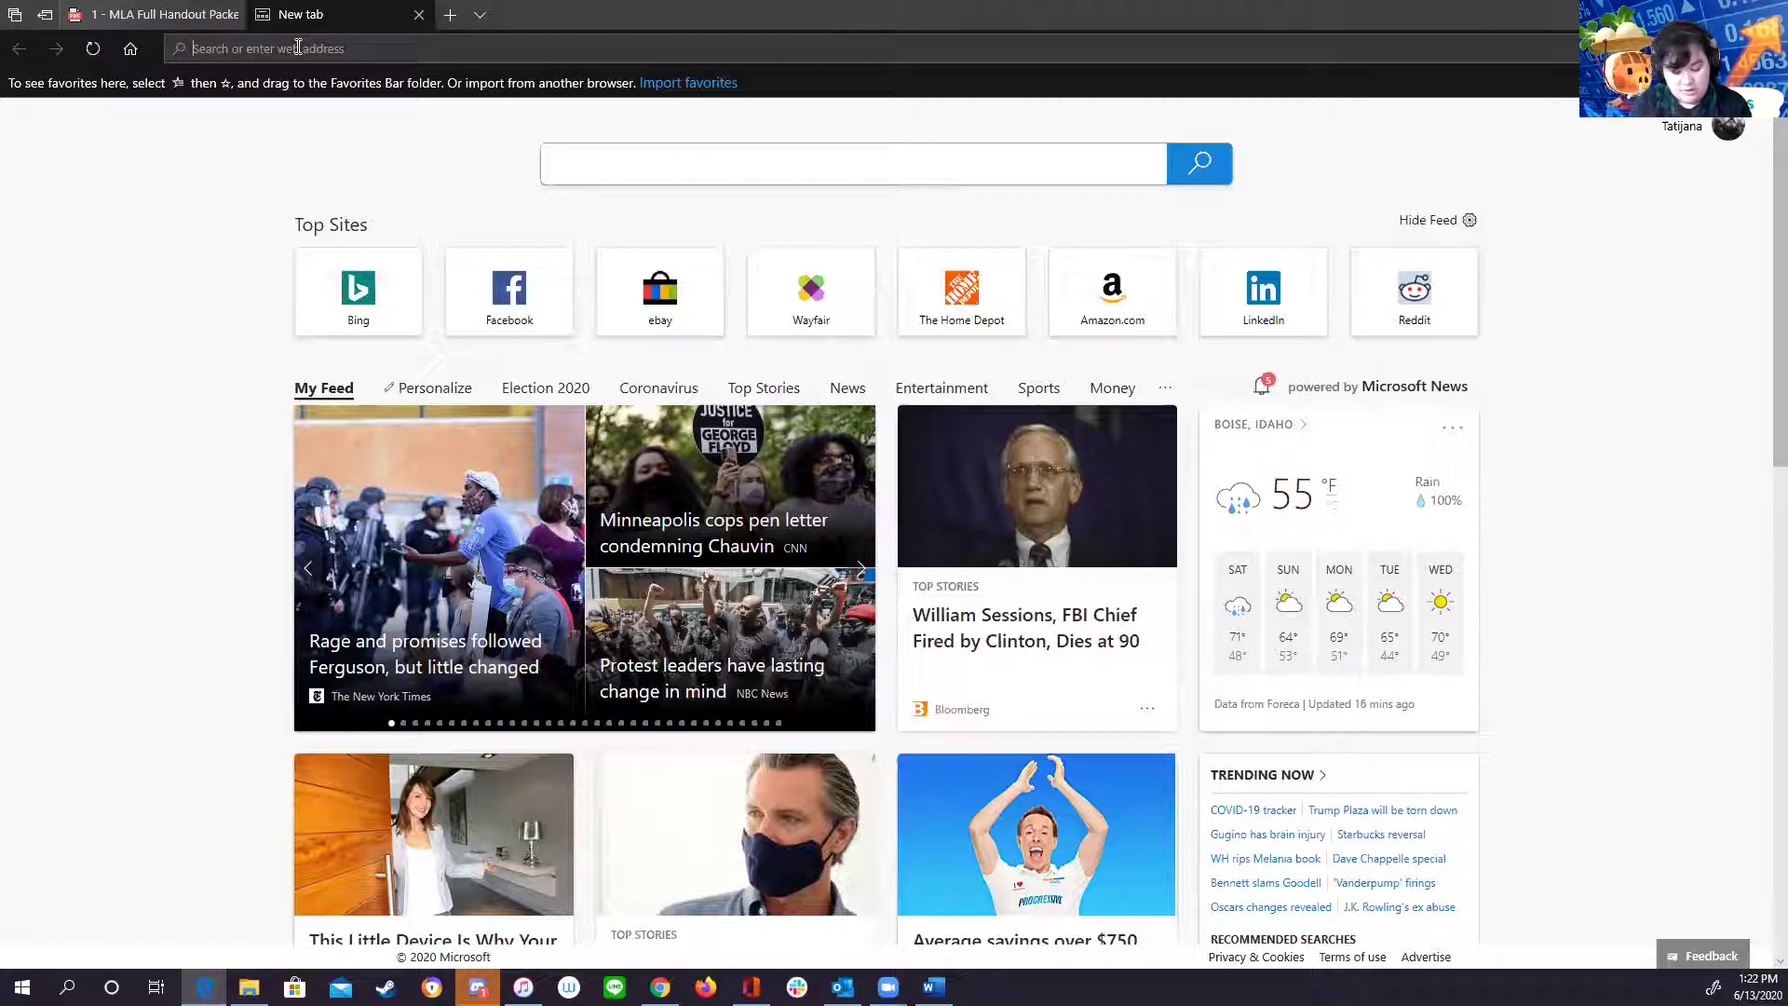
- Search 'owl' and open the Purdue Online Writing Lab home page, scrolled to Suggested Resources
{"action": "type", "text": "owl"}
{"action": "key", "text": "Return"}
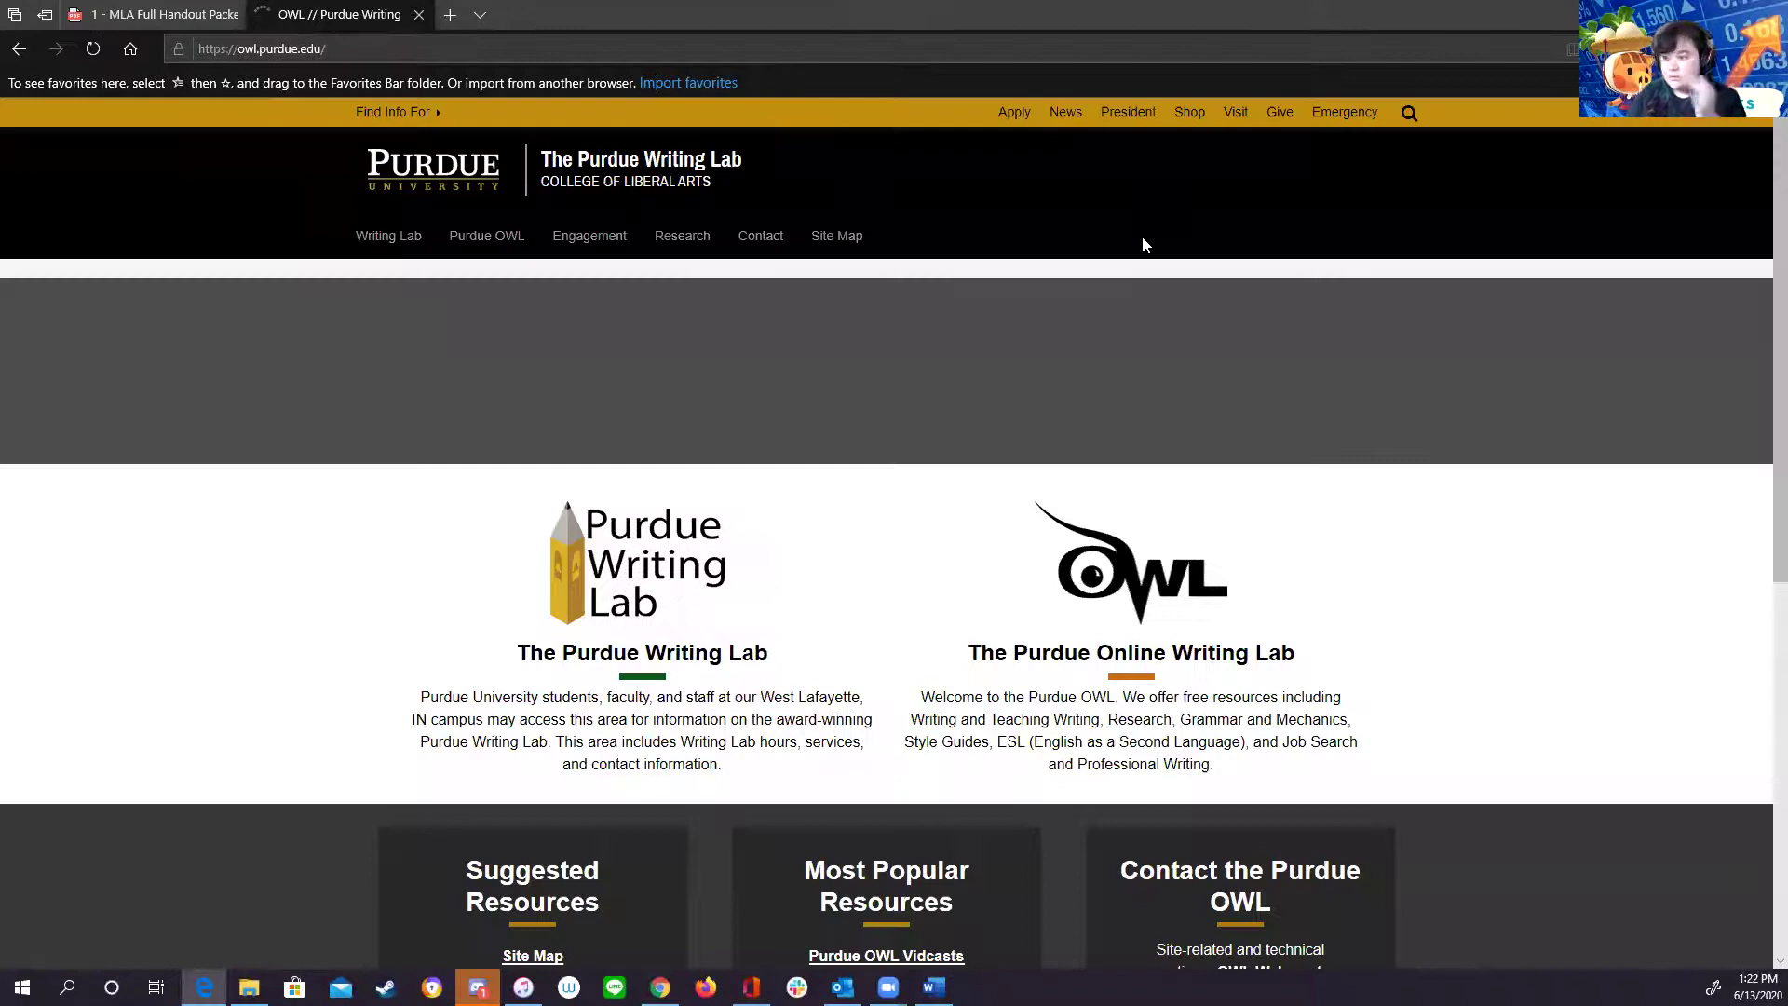
{"action": "left_click", "coordinate": [1147, 656]}
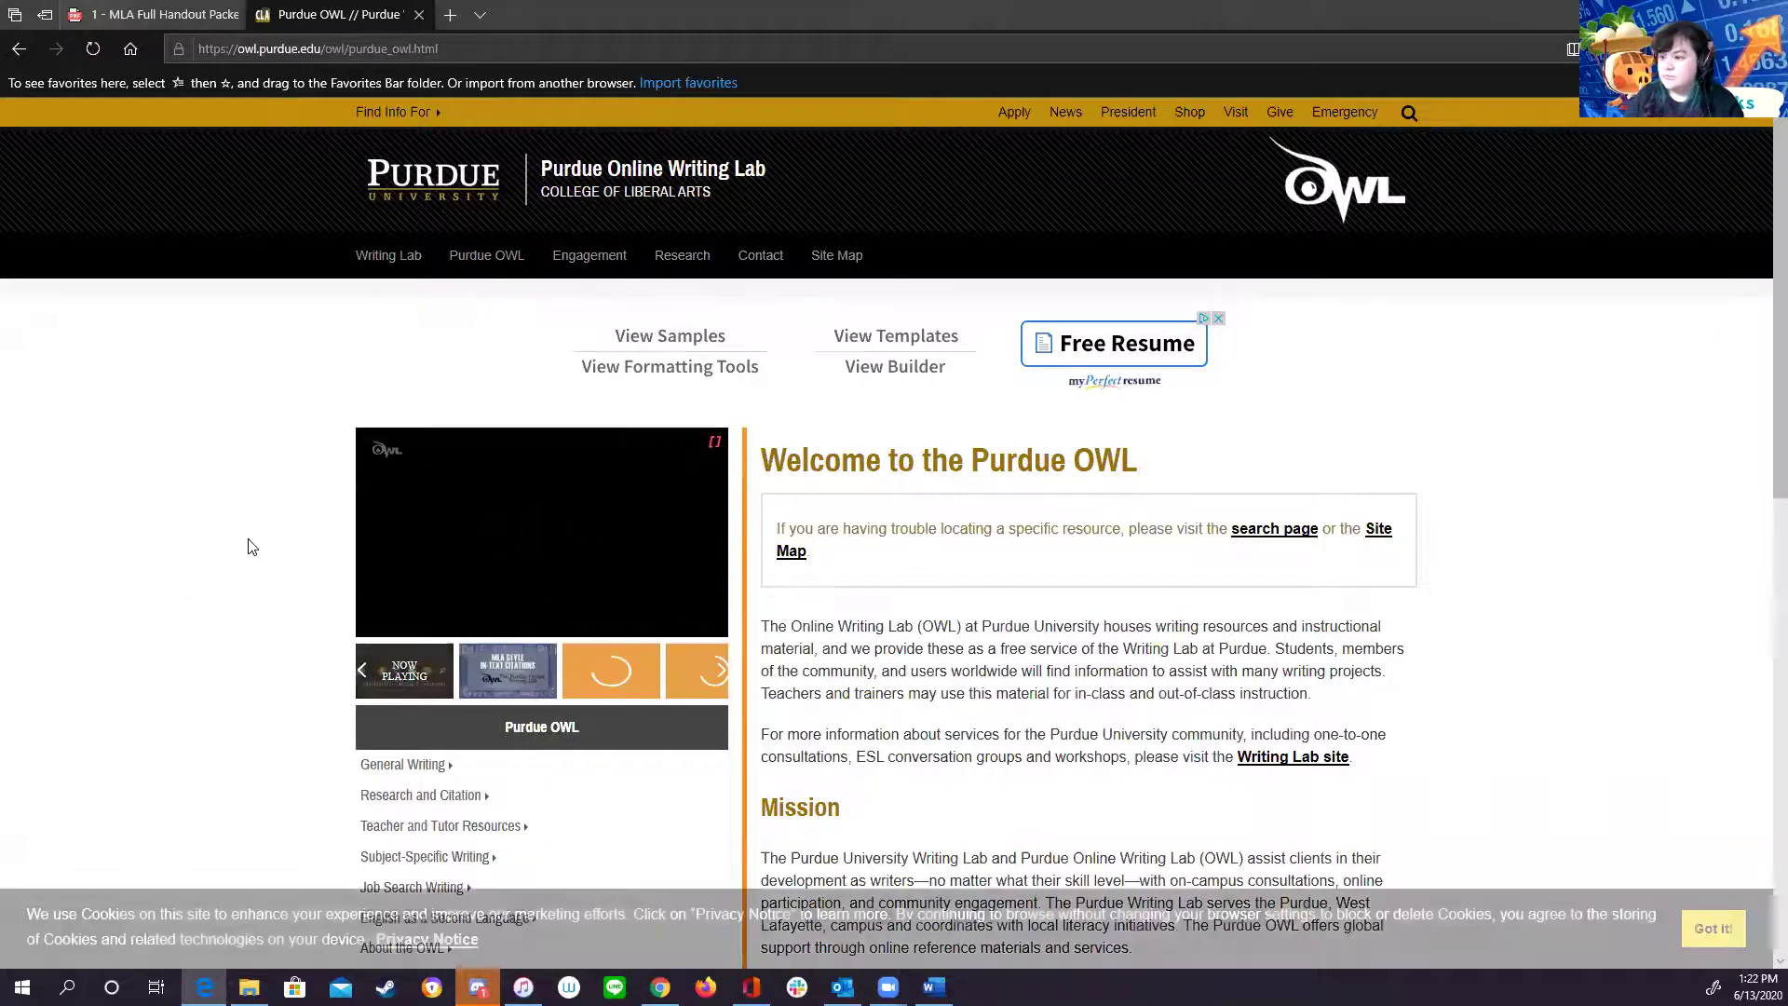
{"action": "scroll", "coordinate": [248, 549], "scroll_direction": "down", "scroll_amount": 3}
{"action": "scroll", "coordinate": [248, 550], "scroll_direction": "down", "scroll_amount": 5}
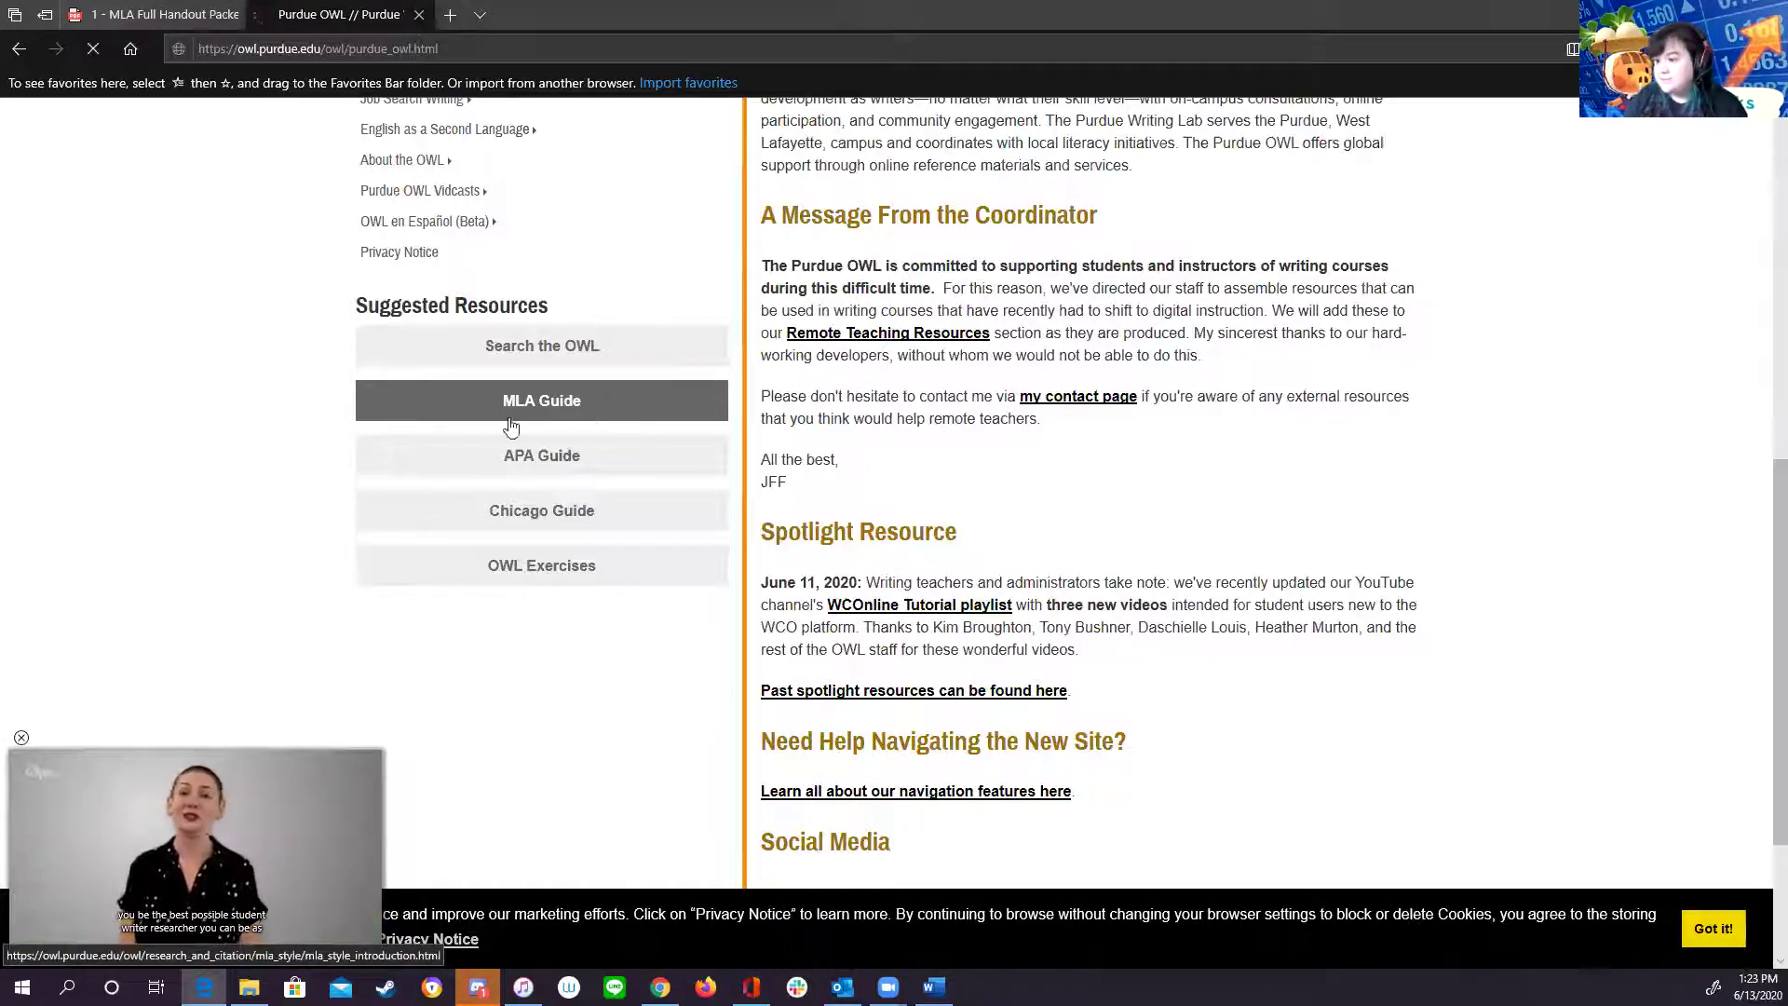
- Open the MLA Guide from Suggested Resources to reach the MLA Style Introduction
{"action": "left_click", "coordinate": [374, 389]}
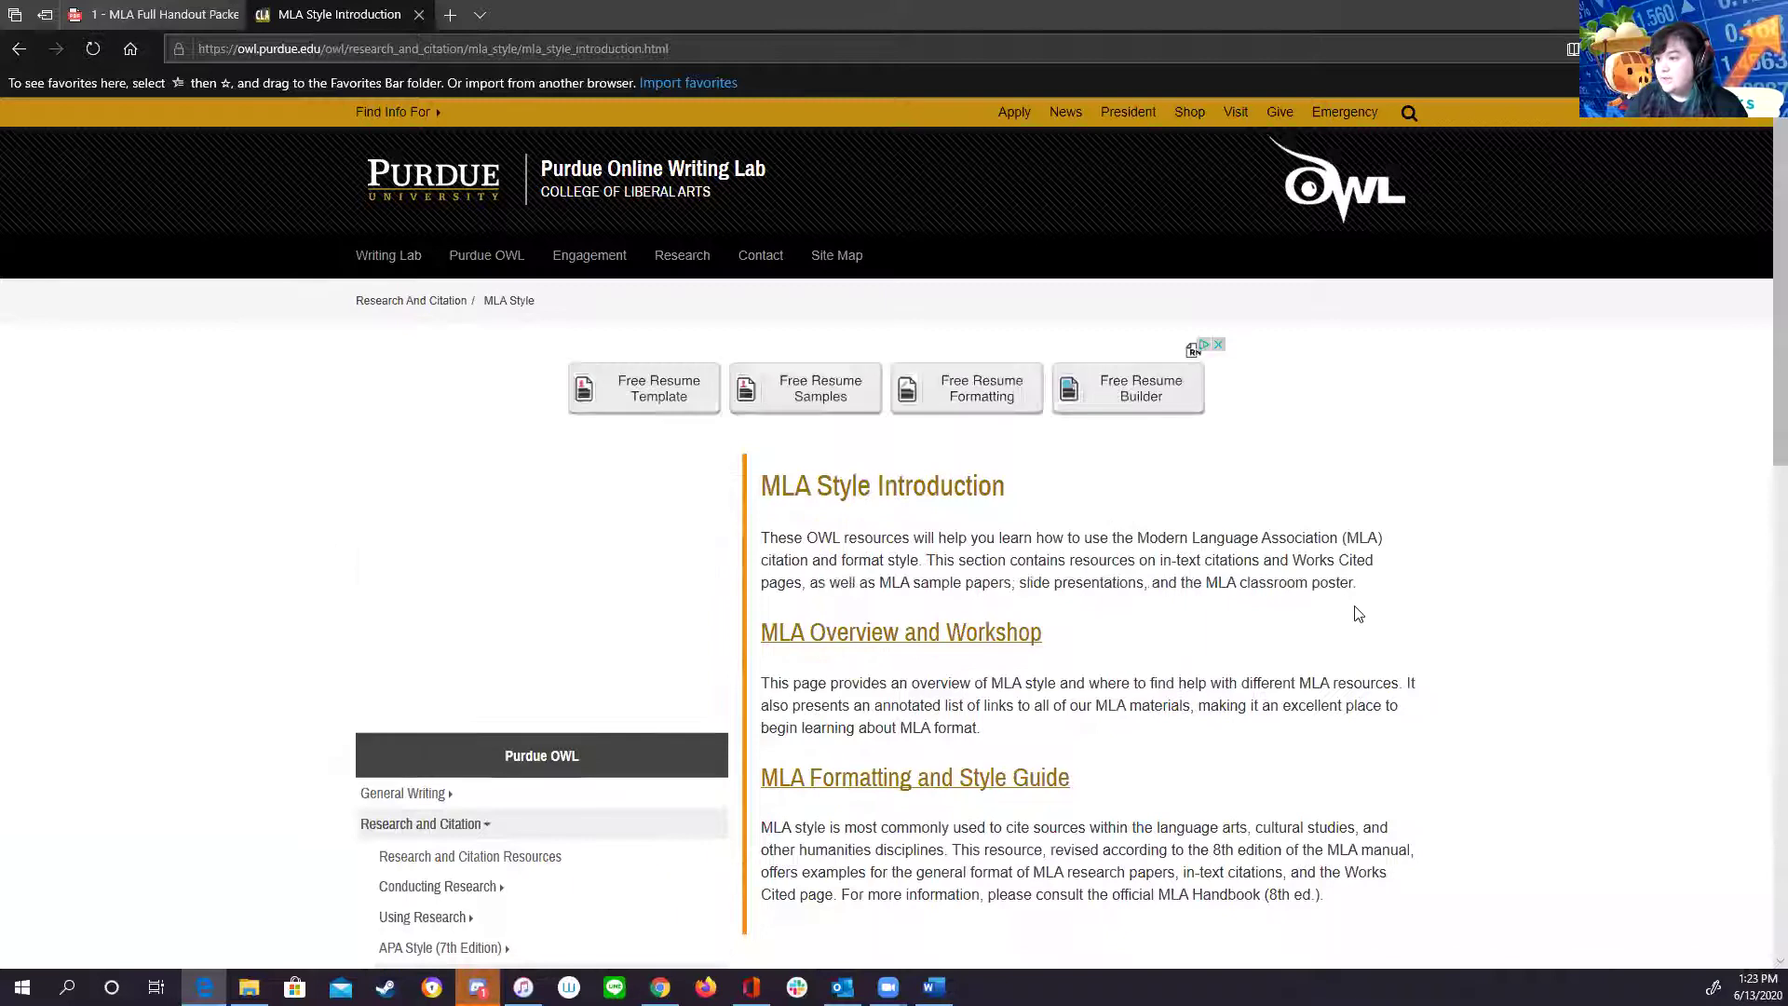
{"action": "scroll", "coordinate": [1322, 689], "scroll_direction": "down", "scroll_amount": 3}
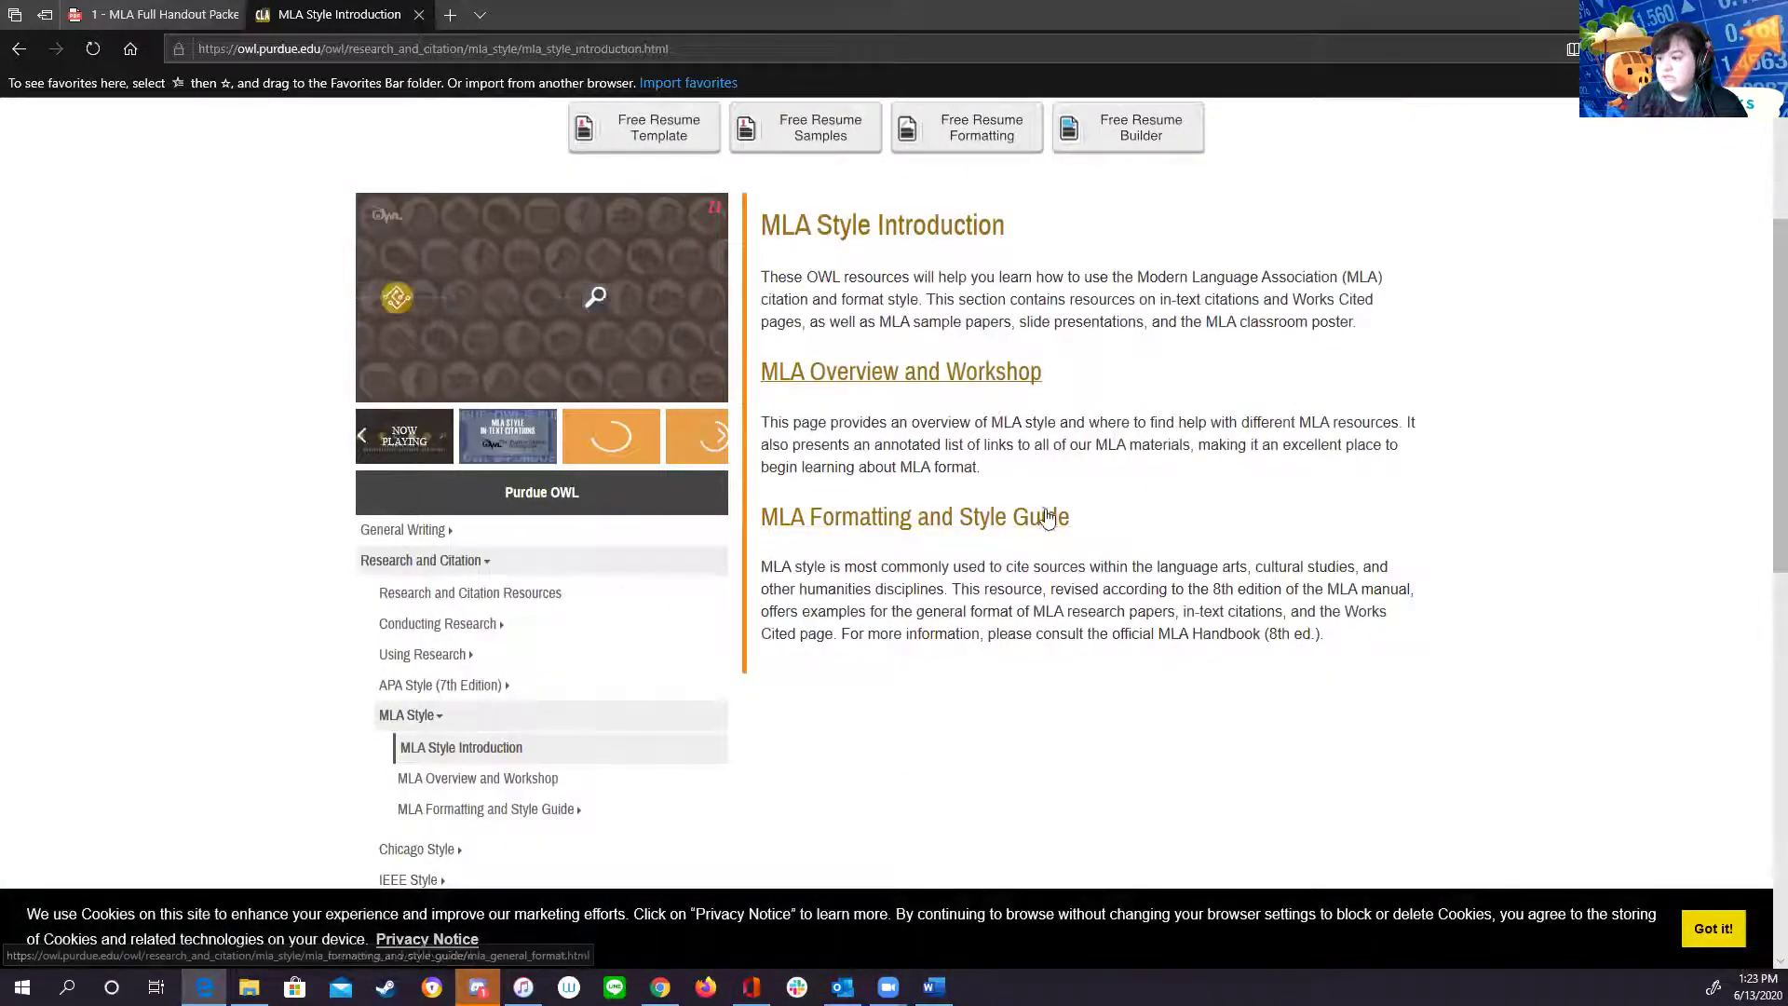
{"action": "scroll", "coordinate": [1043, 410], "scroll_direction": "down", "scroll_amount": 5}
{"action": "scroll", "coordinate": [1043, 402], "scroll_direction": "up", "scroll_amount": 1}
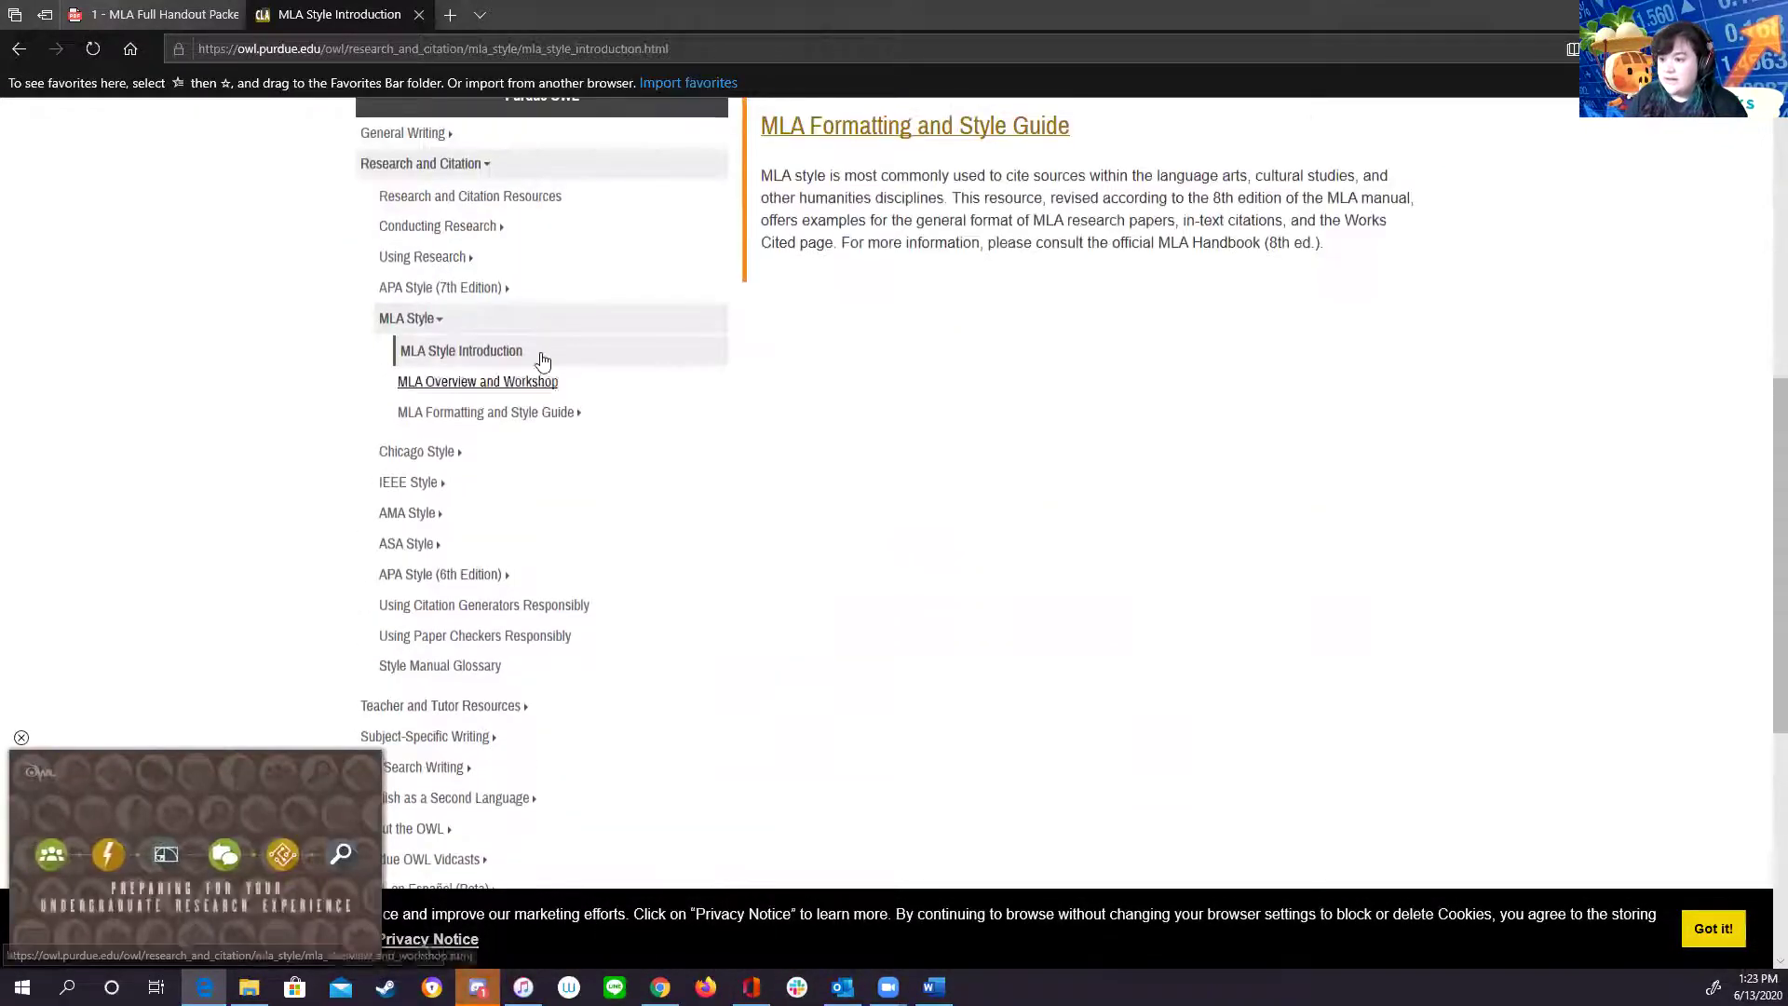
- Expand the MLA Formatting and Style Guide topics in the sidebar and close the video player
{"action": "left_click", "coordinate": [578, 415]}
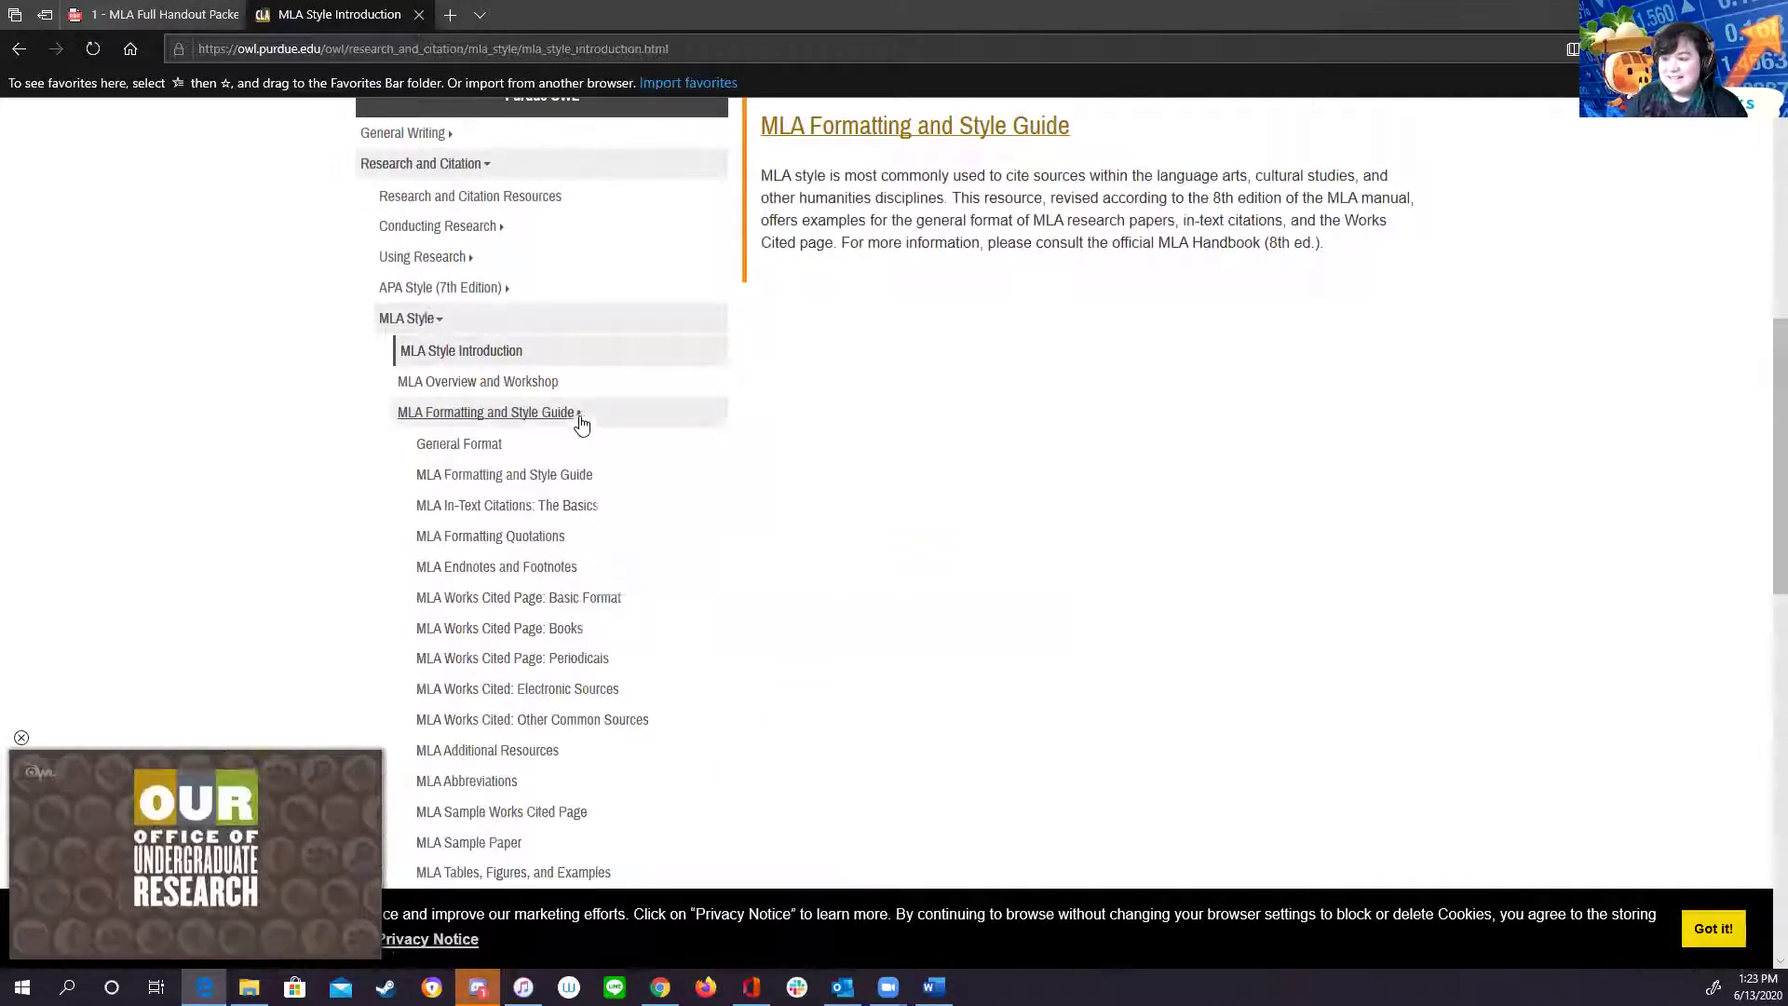
{"action": "scroll", "coordinate": [650, 450], "scroll_direction": "down", "scroll_amount": 3}
{"action": "scroll", "coordinate": [655, 448], "scroll_direction": "down", "scroll_amount": 2}
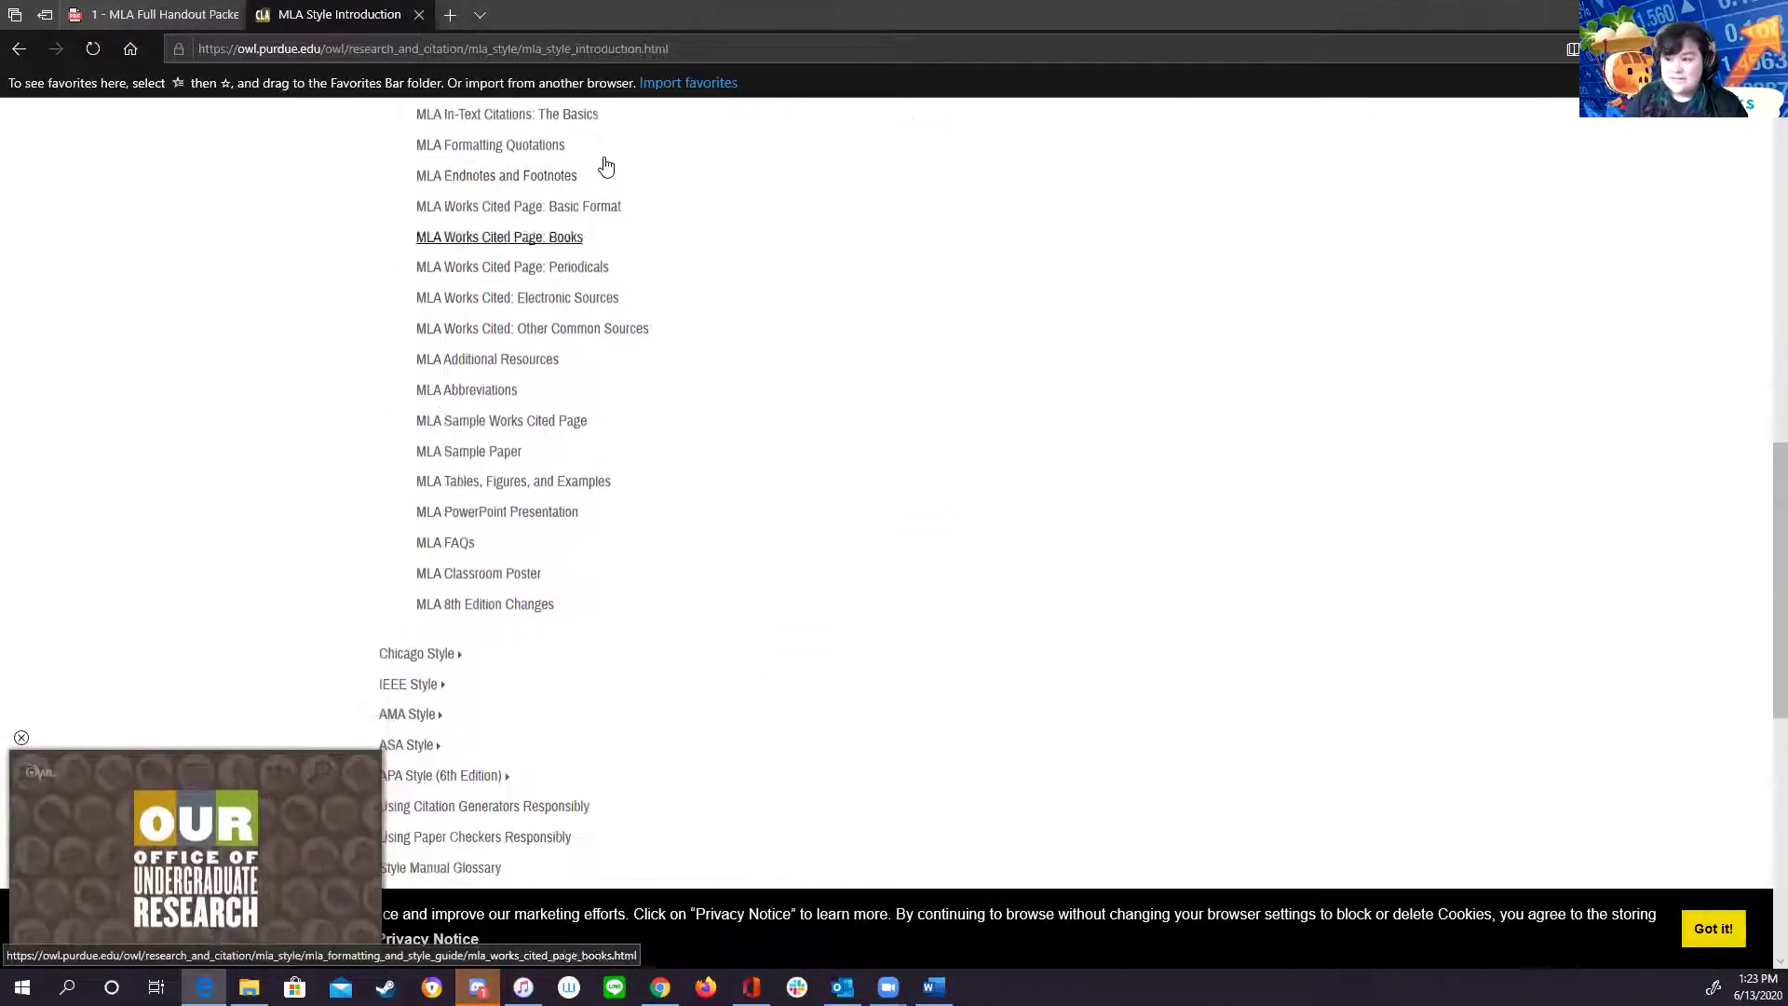
{"action": "left_click", "coordinate": [21, 735]}
{"action": "scroll", "coordinate": [652, 690], "scroll_direction": "up", "scroll_amount": 3}
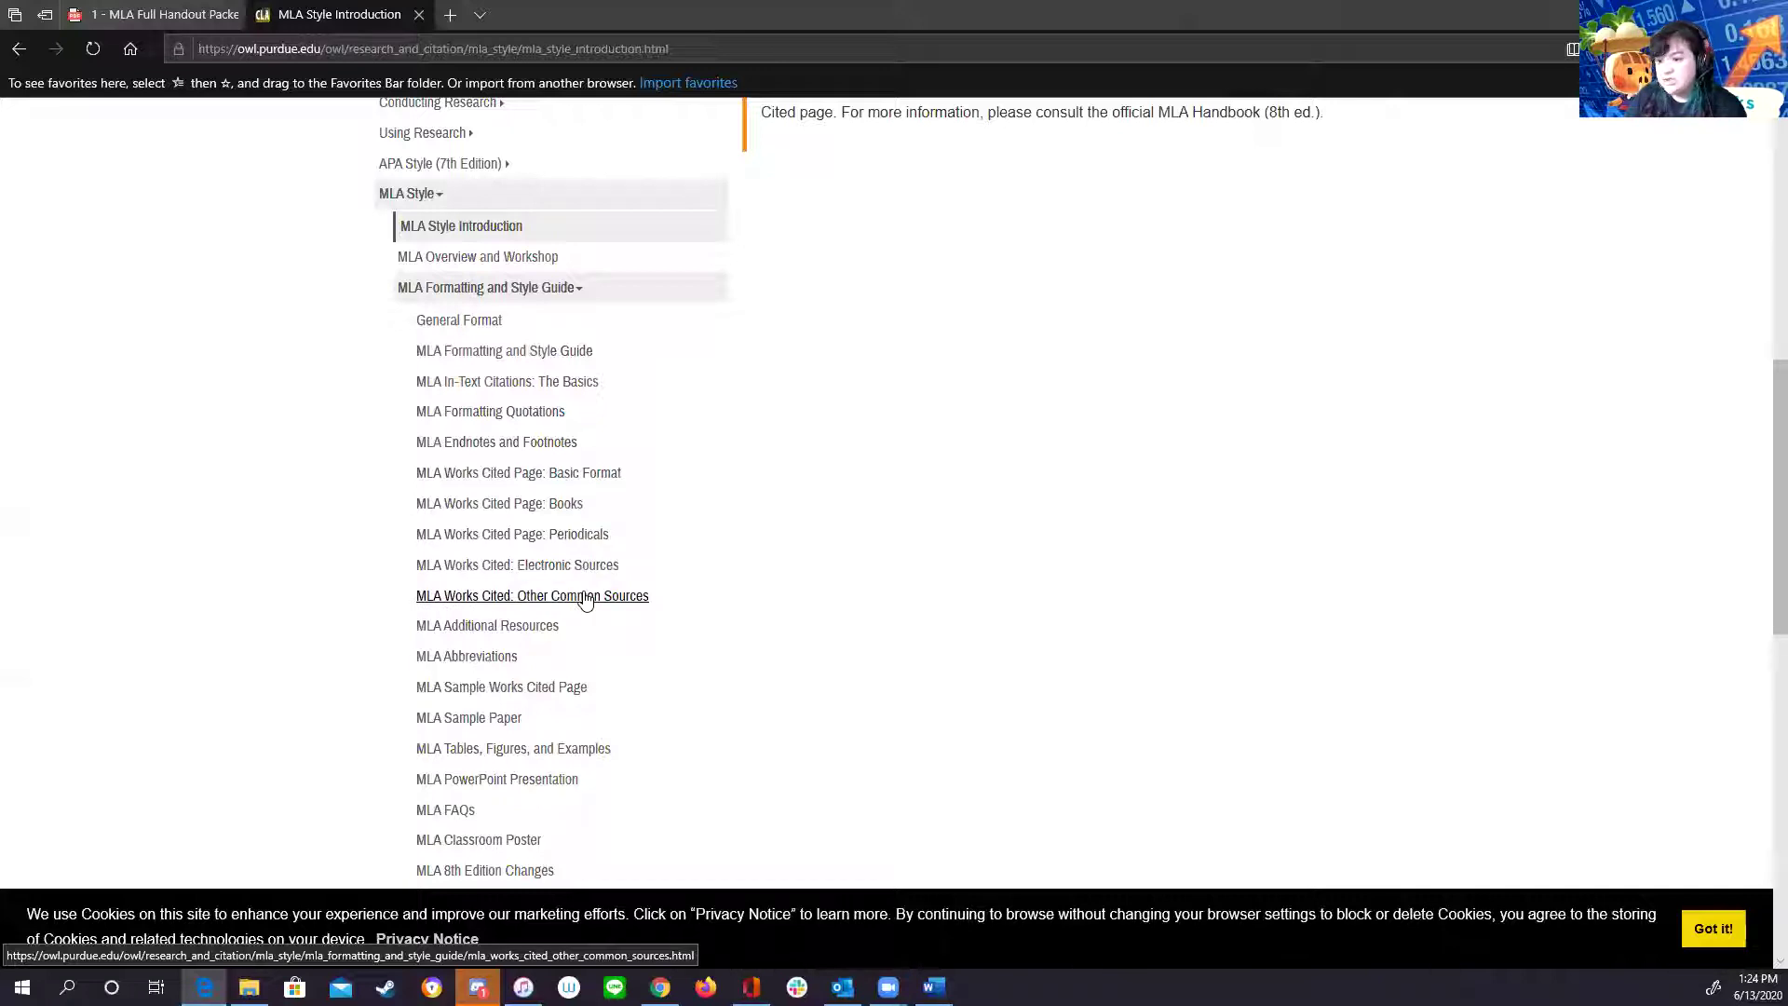
- Open the MLA Sample Works Cited Page and read through its example entries
{"action": "left_click", "coordinate": [570, 686]}
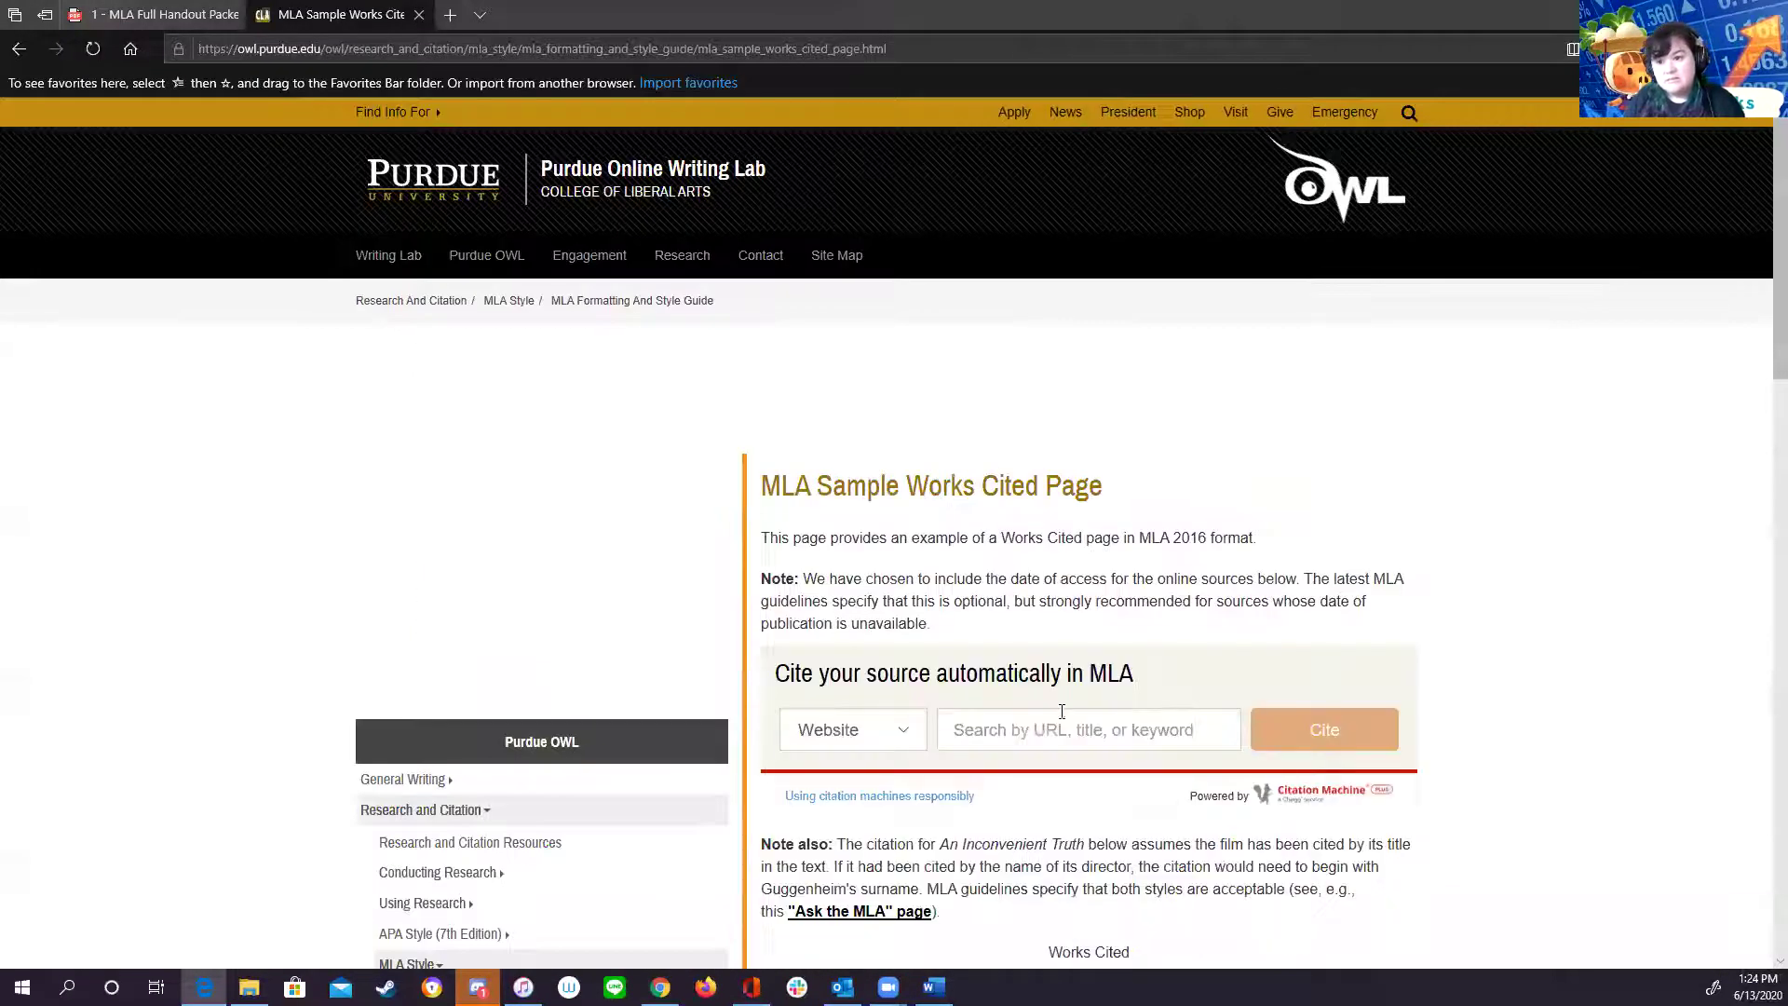
{"action": "scroll", "coordinate": [1118, 606], "scroll_direction": "down", "scroll_amount": 5}
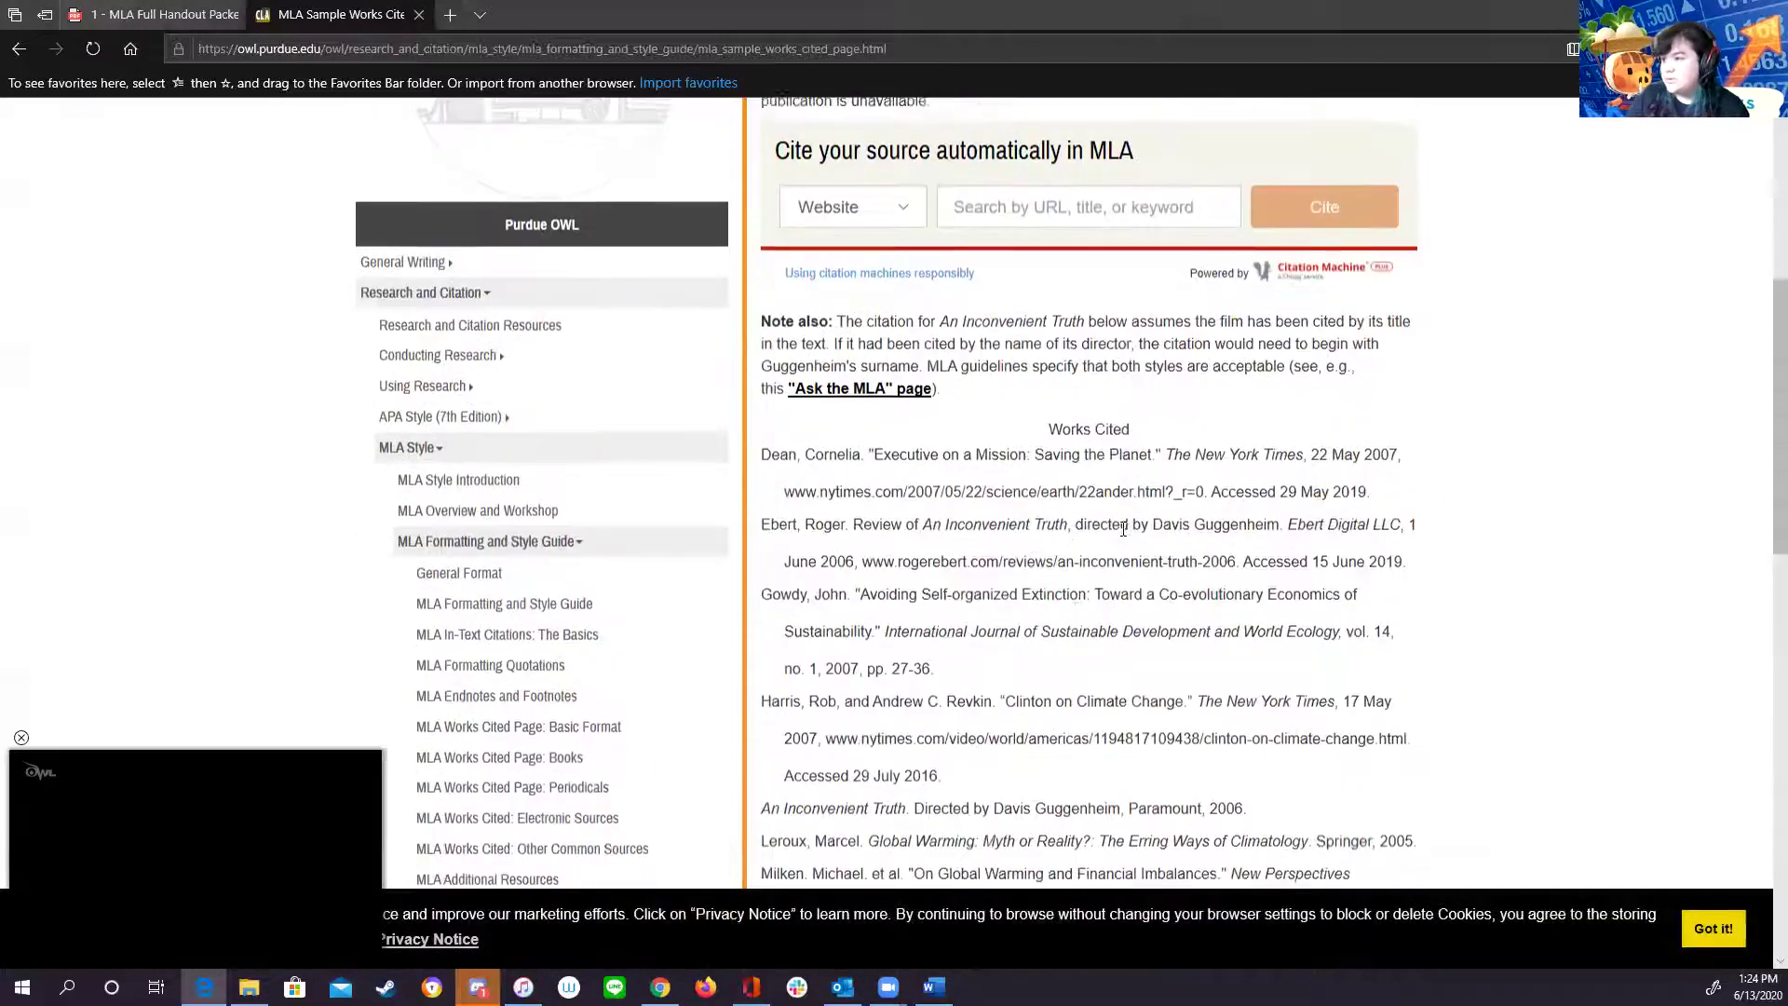
{"action": "scroll", "coordinate": [1301, 563], "scroll_direction": "down", "scroll_amount": 1}
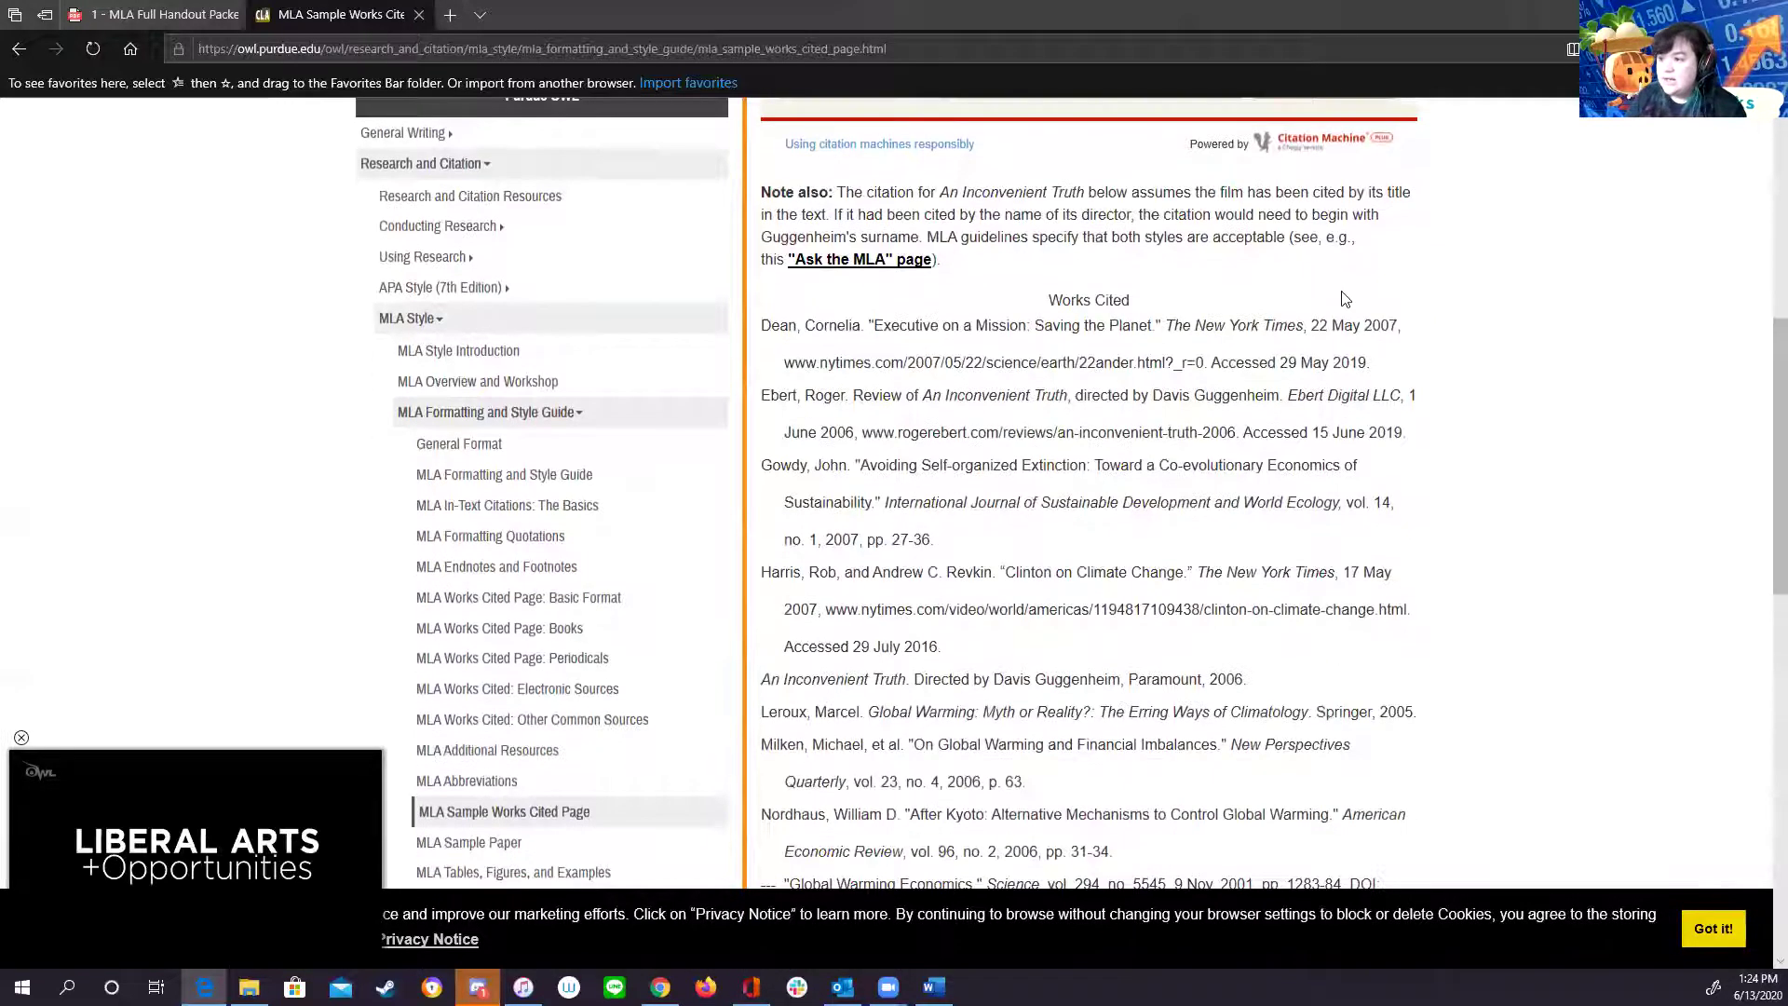
{"action": "scroll", "coordinate": [1119, 539], "scroll_direction": "down", "scroll_amount": 1}
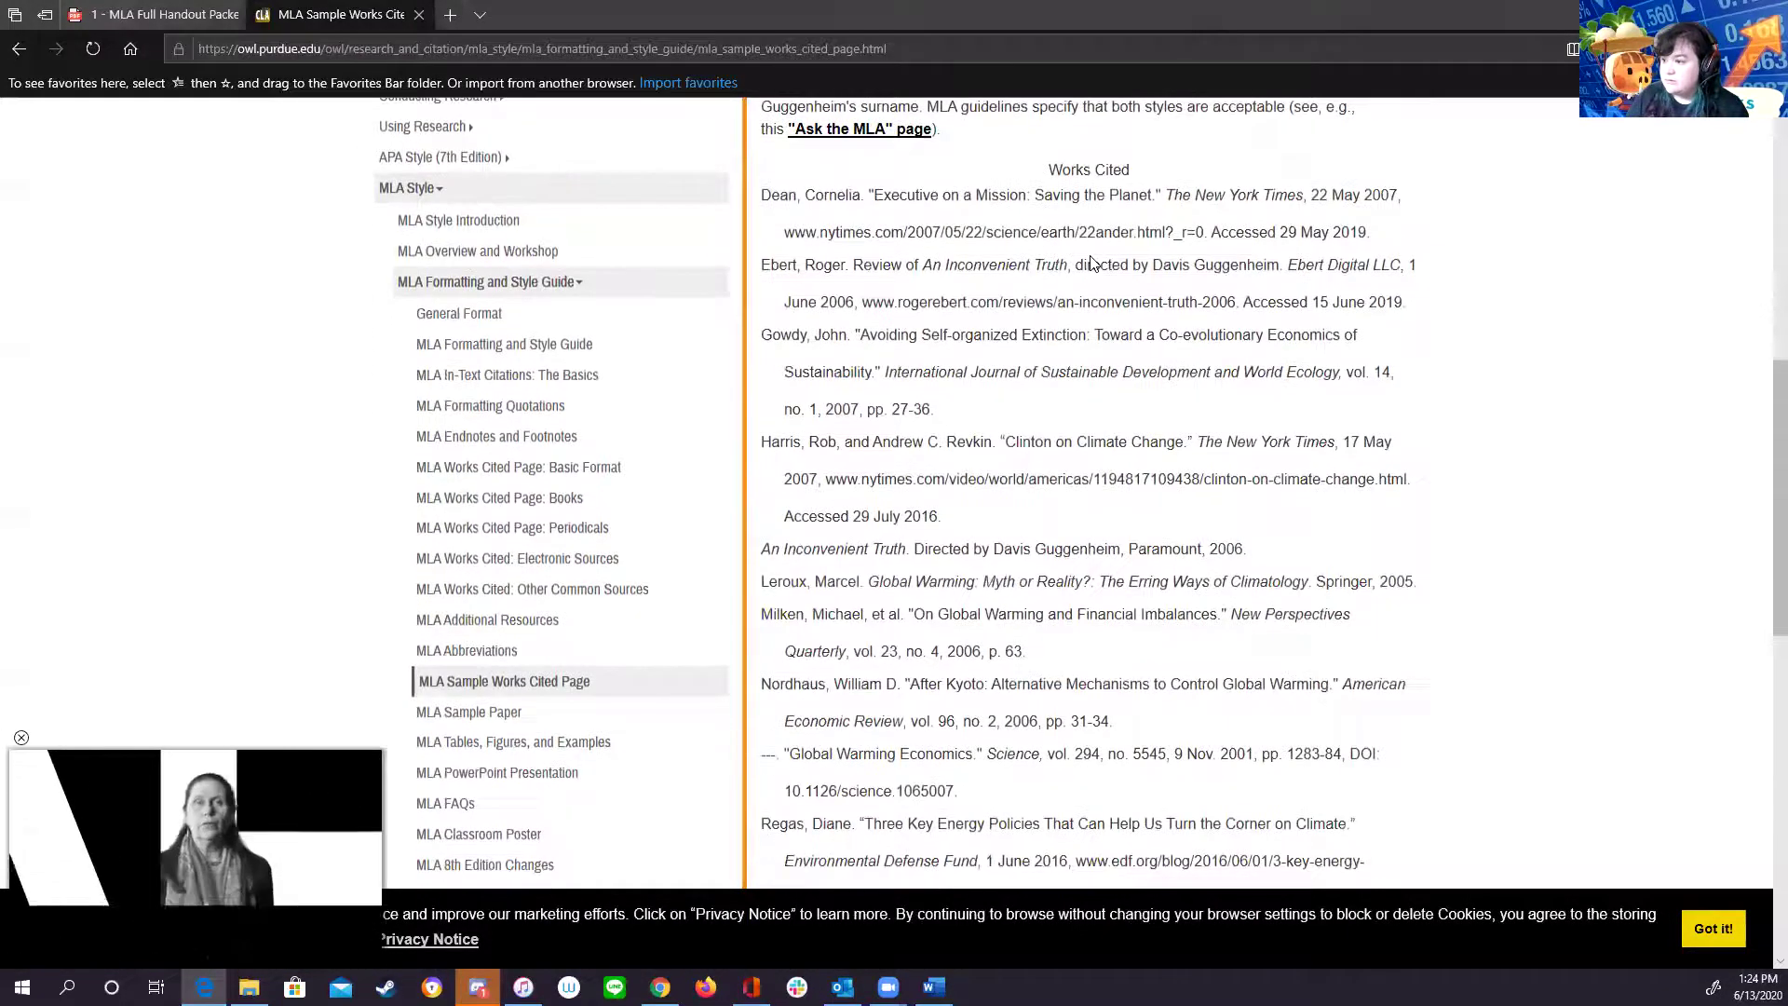
{"action": "scroll", "coordinate": [1071, 559], "scroll_direction": "down", "scroll_amount": 4}
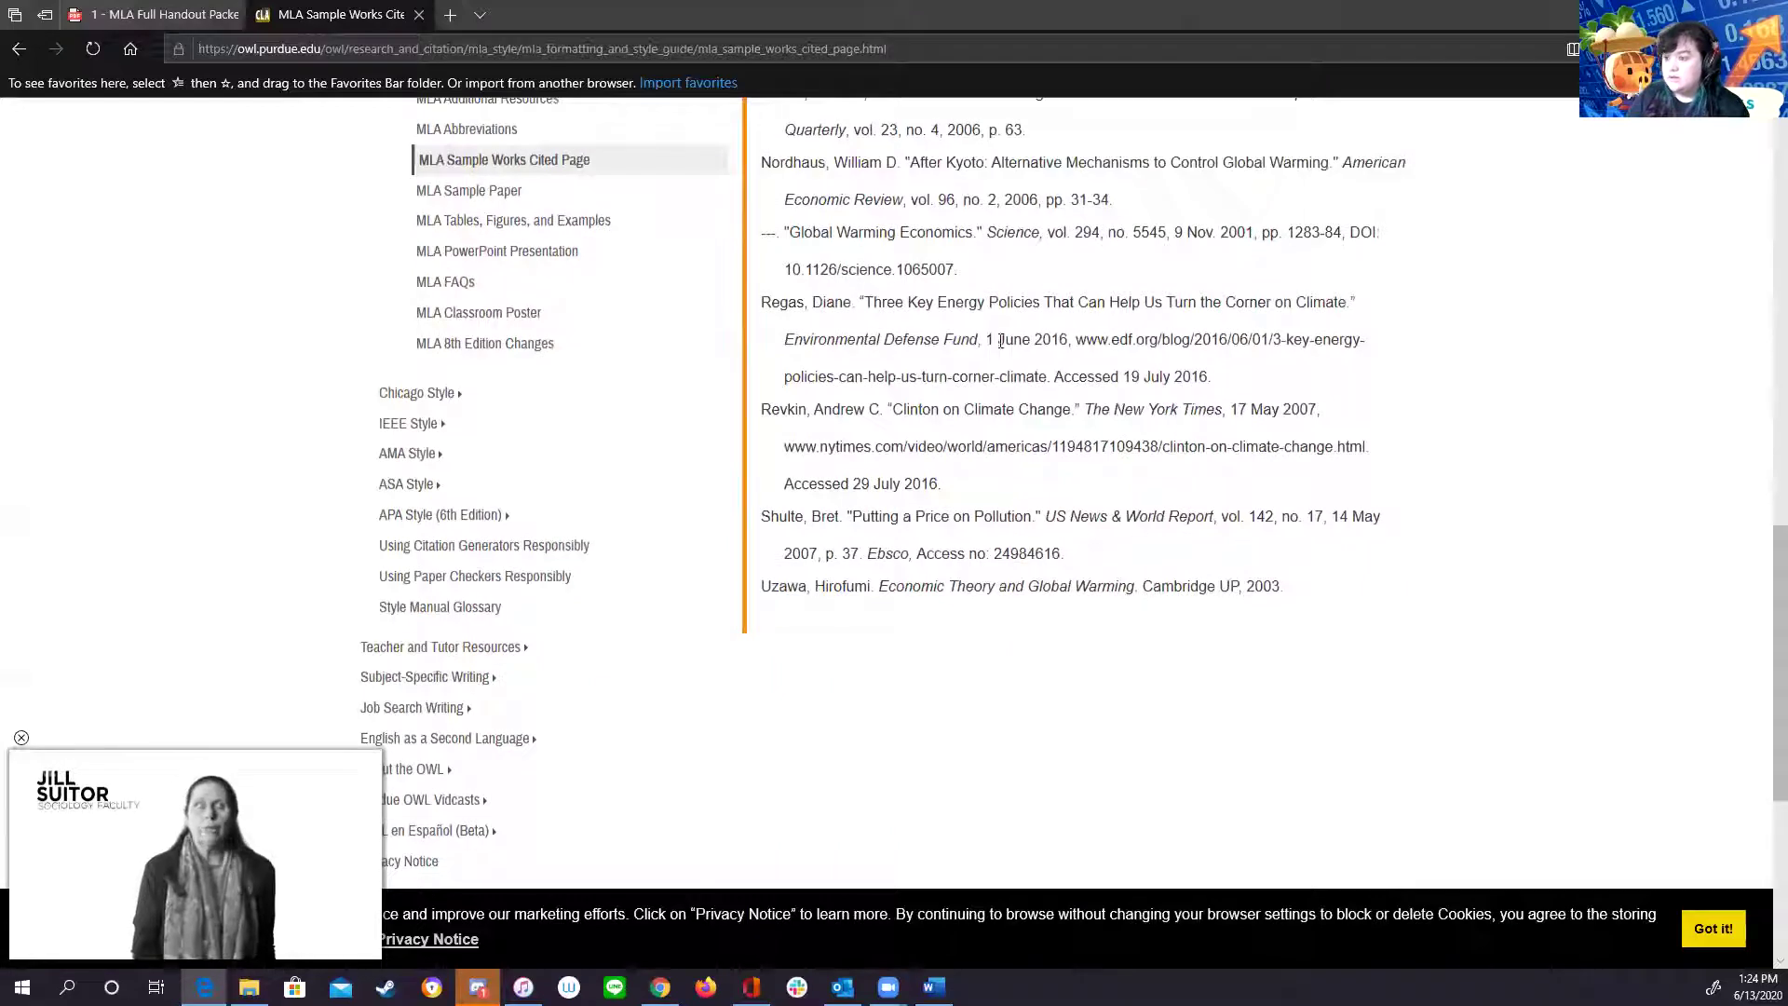
{"action": "scroll", "coordinate": [1071, 606], "scroll_direction": "up", "scroll_amount": 3}
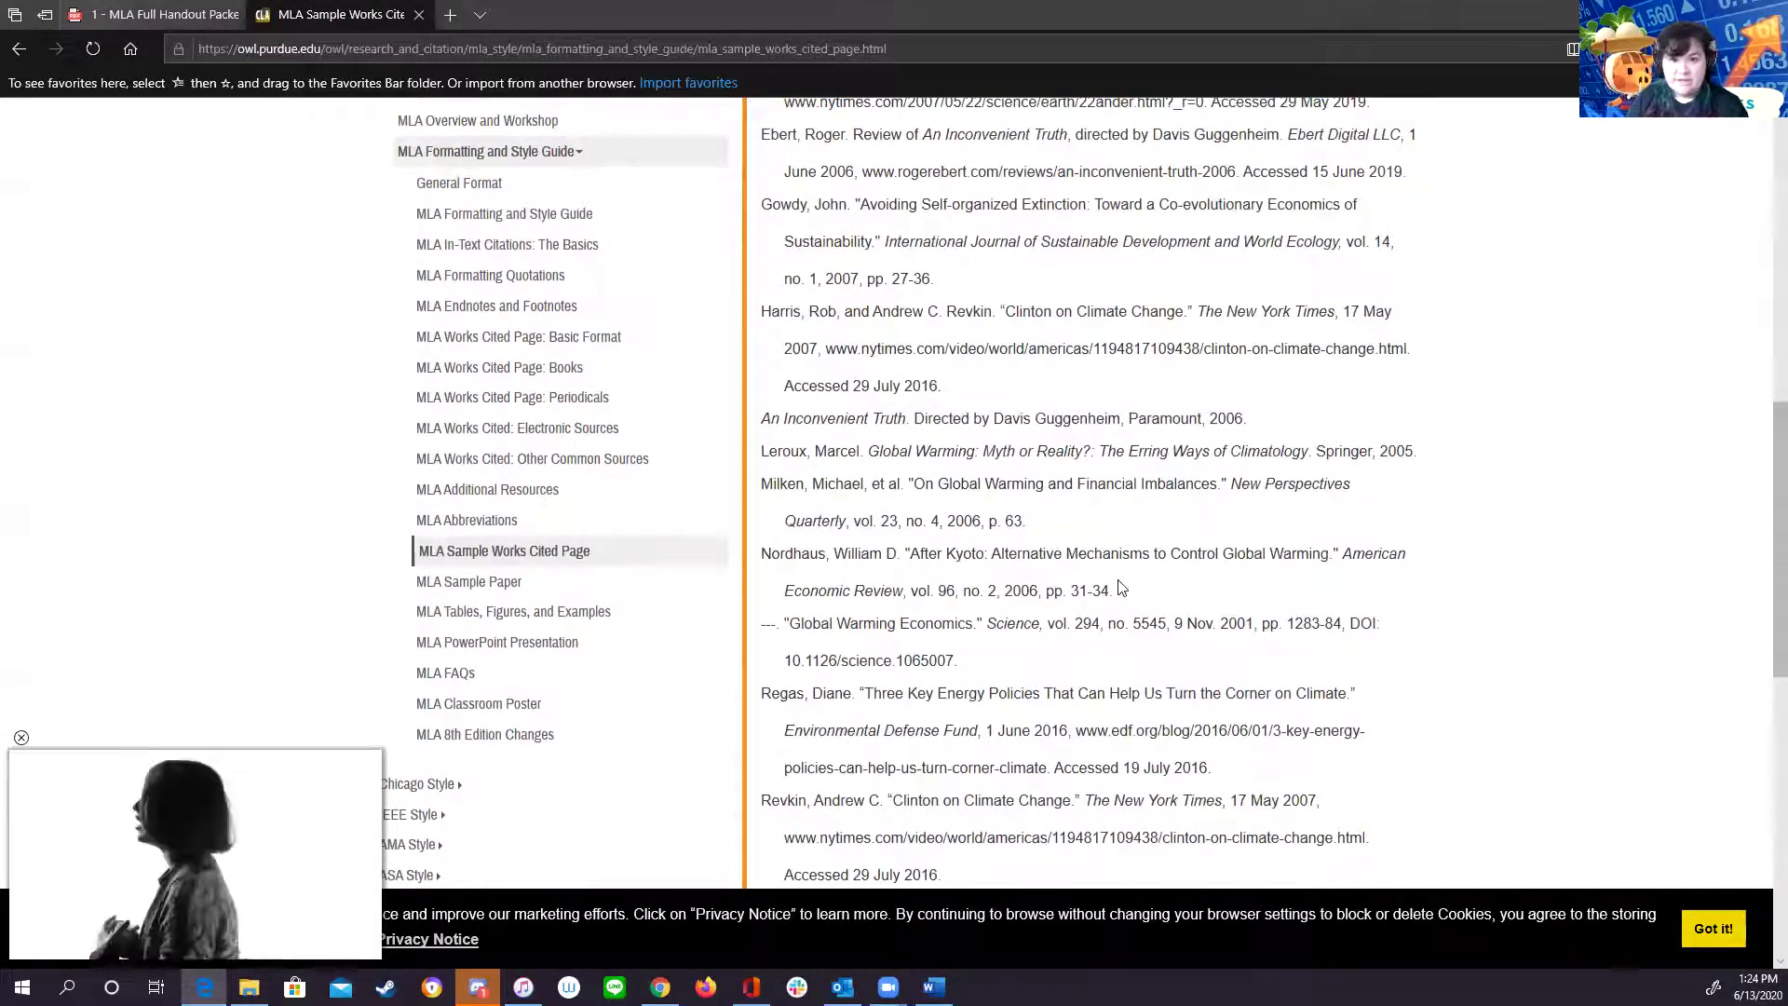
{"action": "scroll", "coordinate": [1121, 586], "scroll_direction": "up", "scroll_amount": 4}
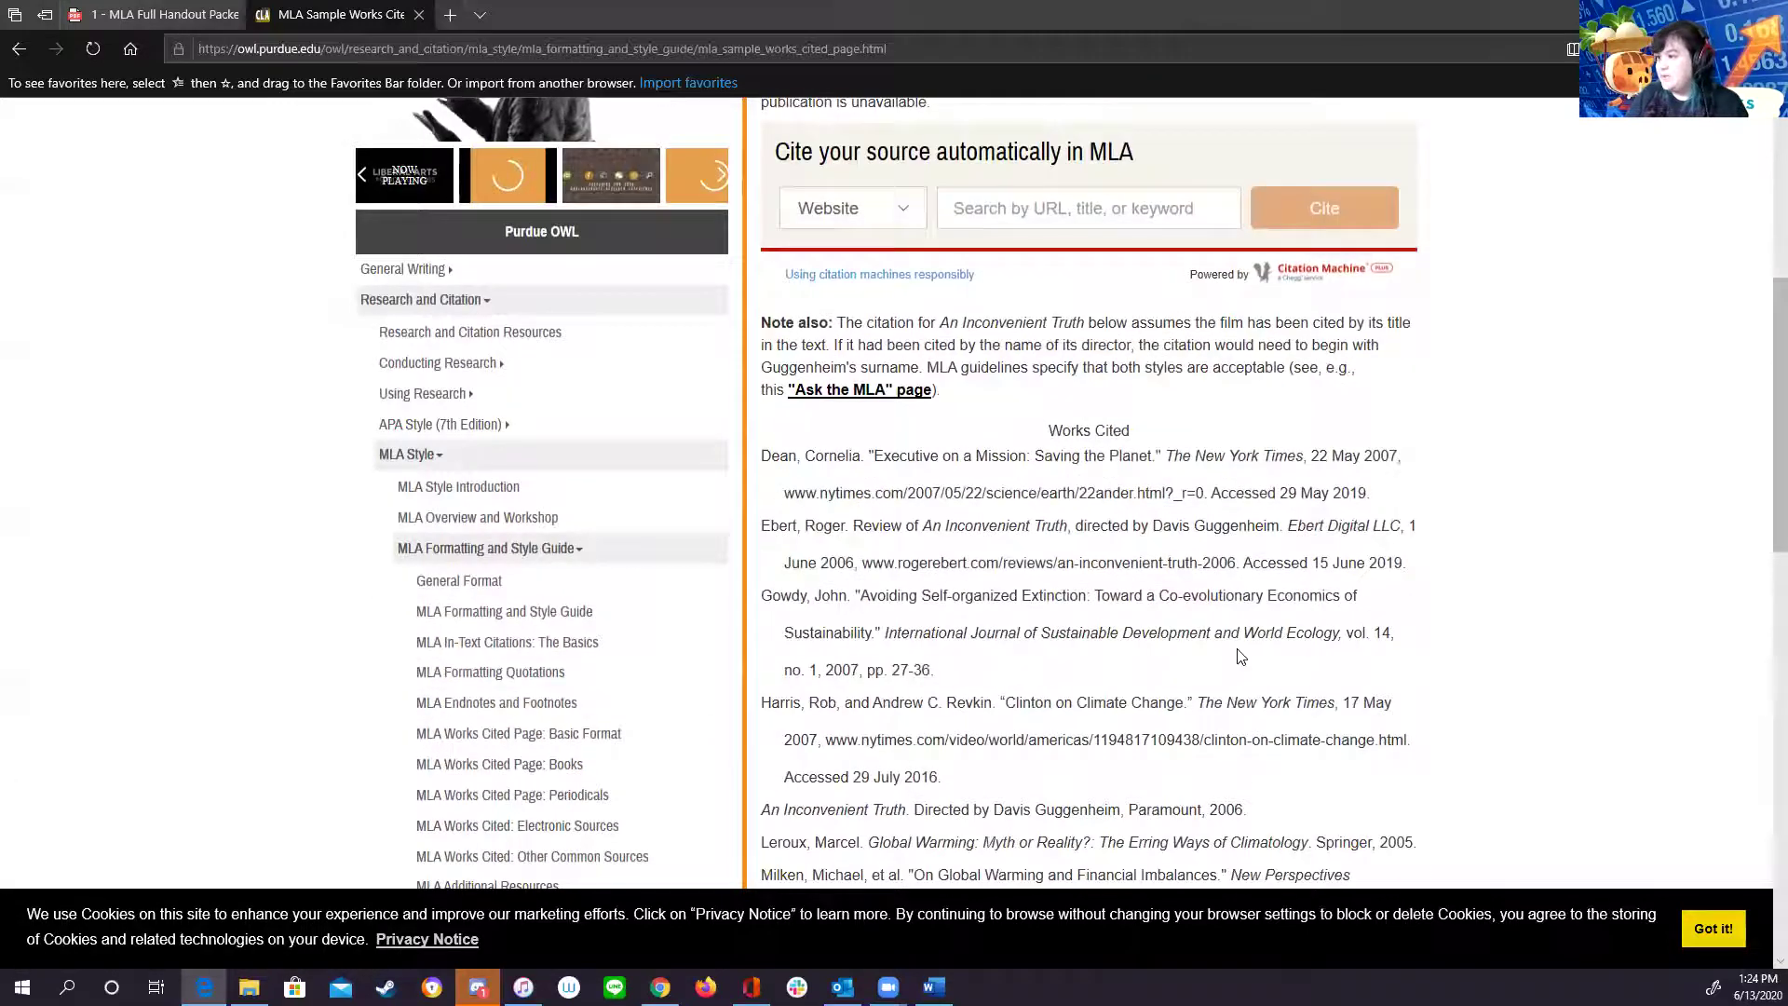
{"action": "scroll", "coordinate": [1173, 624], "scroll_direction": "up", "scroll_amount": 3}
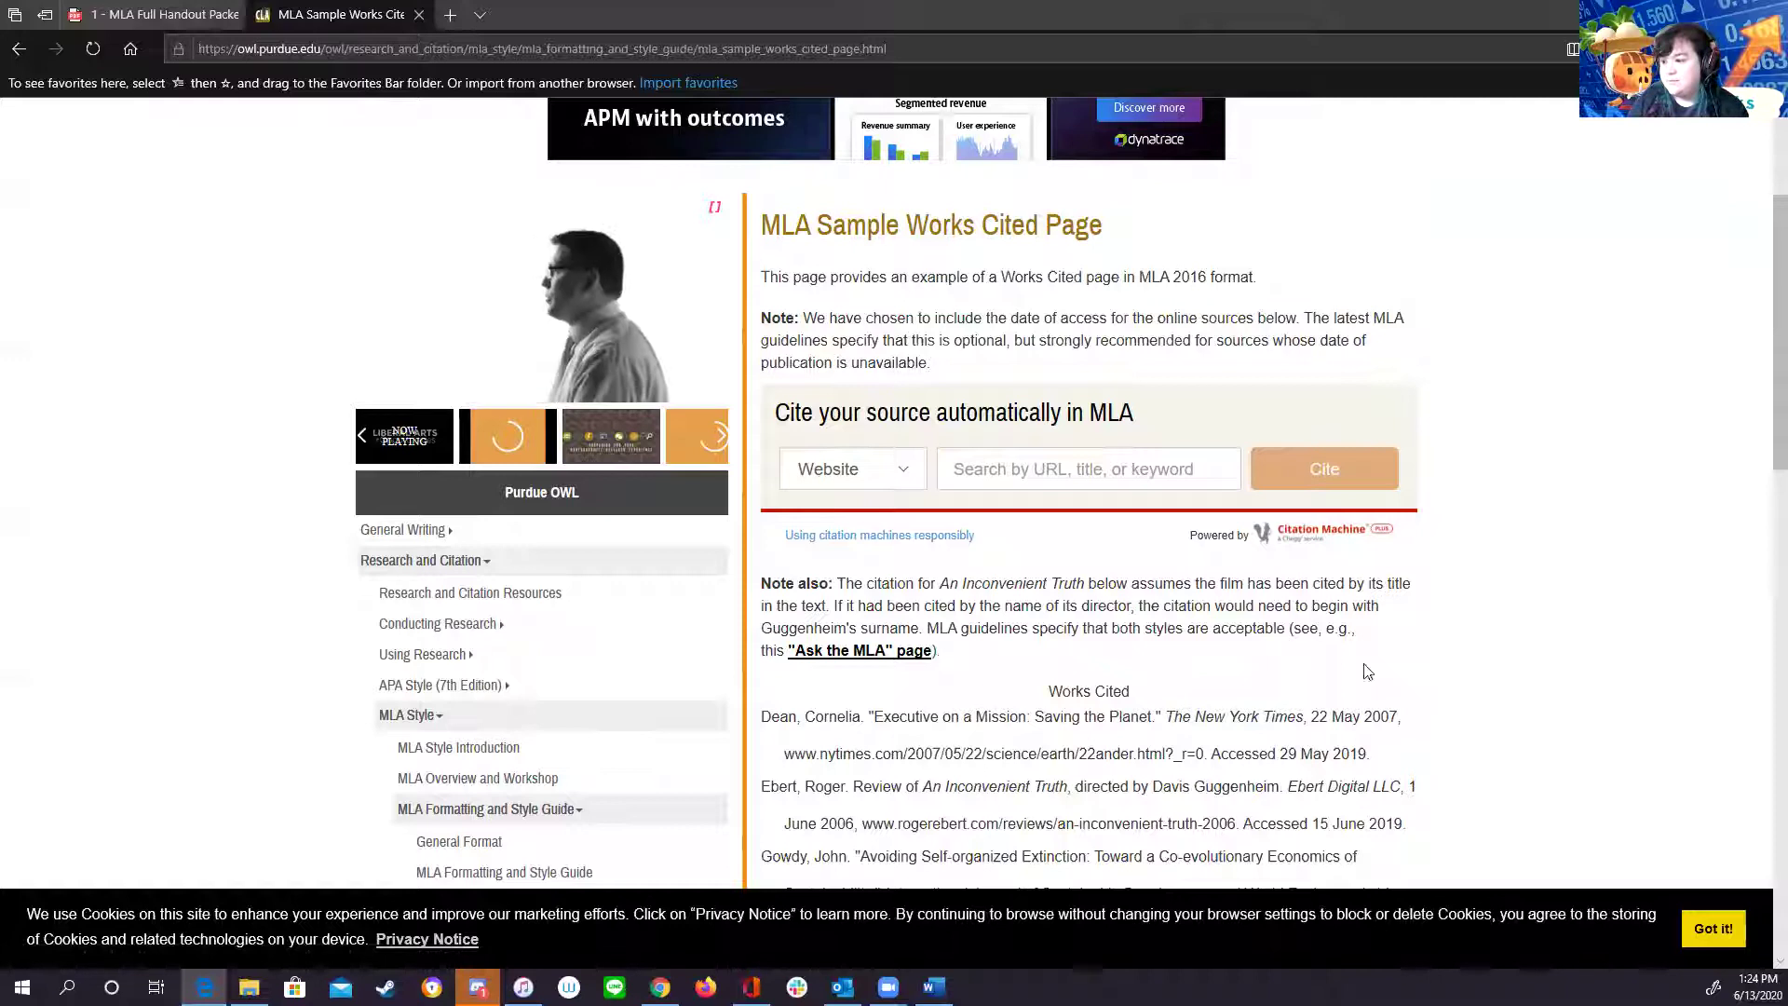
- Dismiss the cookie notice, close the sample page tab, and return to the Word essay
{"action": "left_click", "coordinate": [1687, 929]}
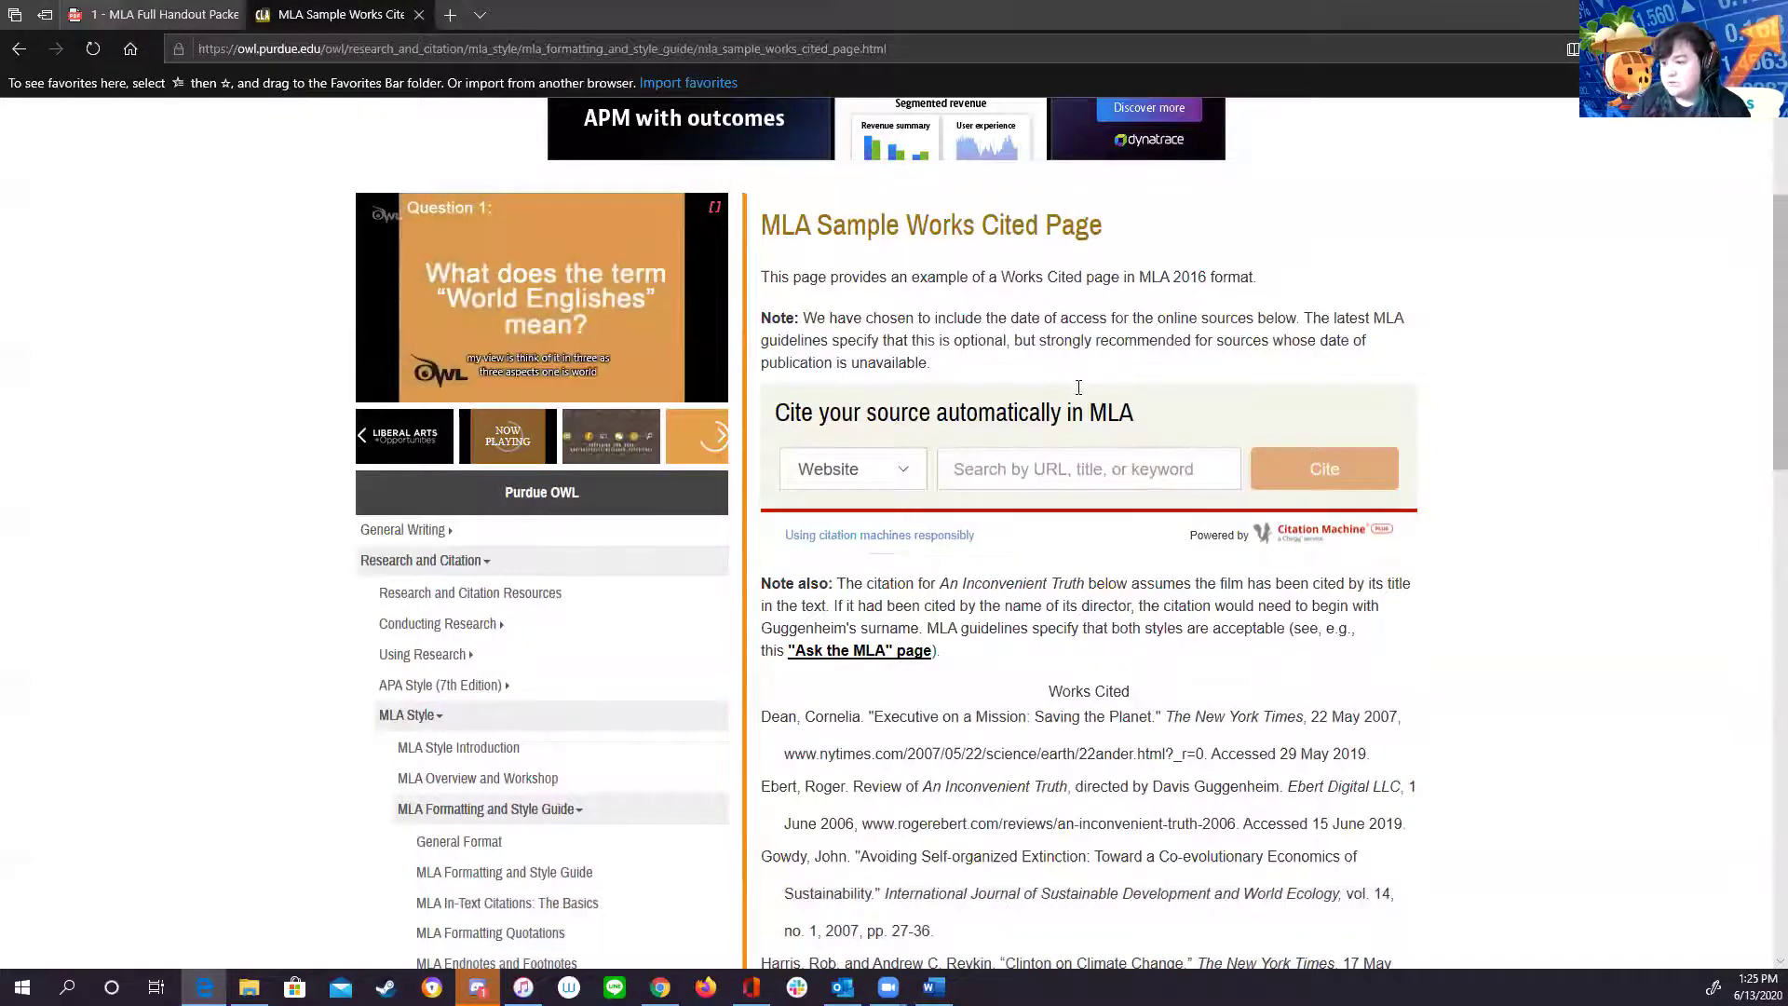
{"action": "scroll", "coordinate": [1080, 396], "scroll_direction": "down", "scroll_amount": 3}
{"action": "scroll", "coordinate": [1081, 396], "scroll_direction": "down", "scroll_amount": 1}
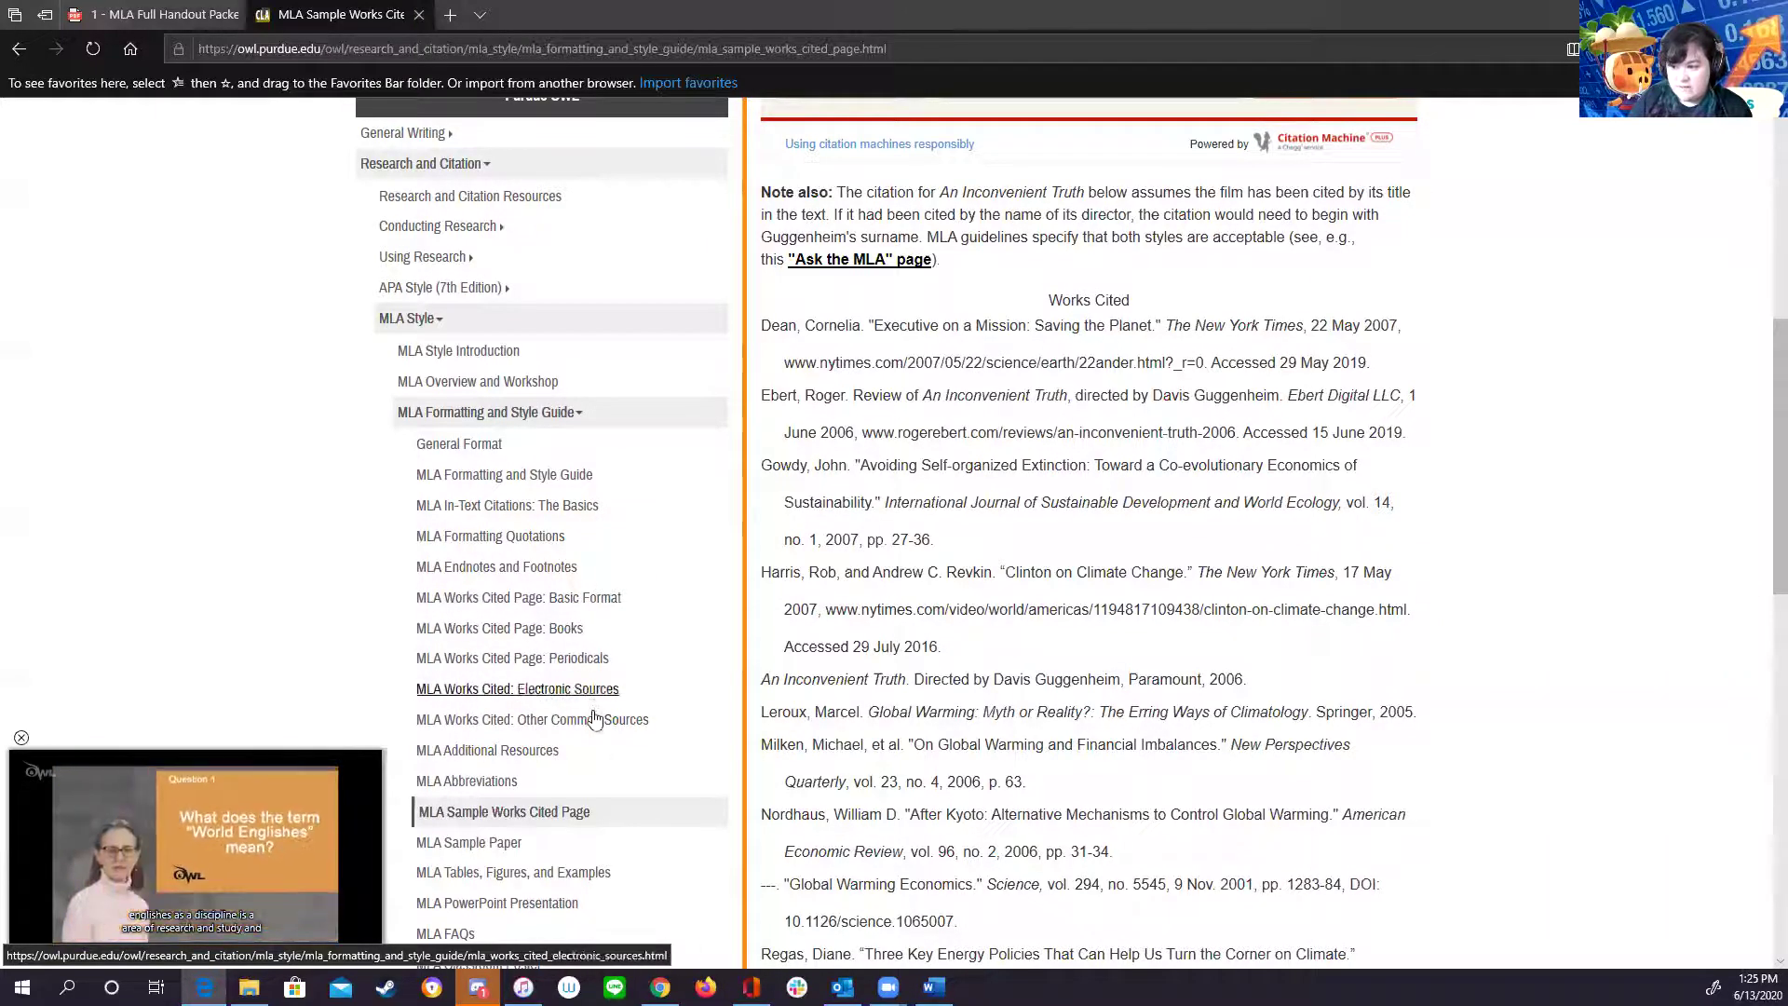
{"action": "scroll", "coordinate": [1112, 739], "scroll_direction": "up", "scroll_amount": 1}
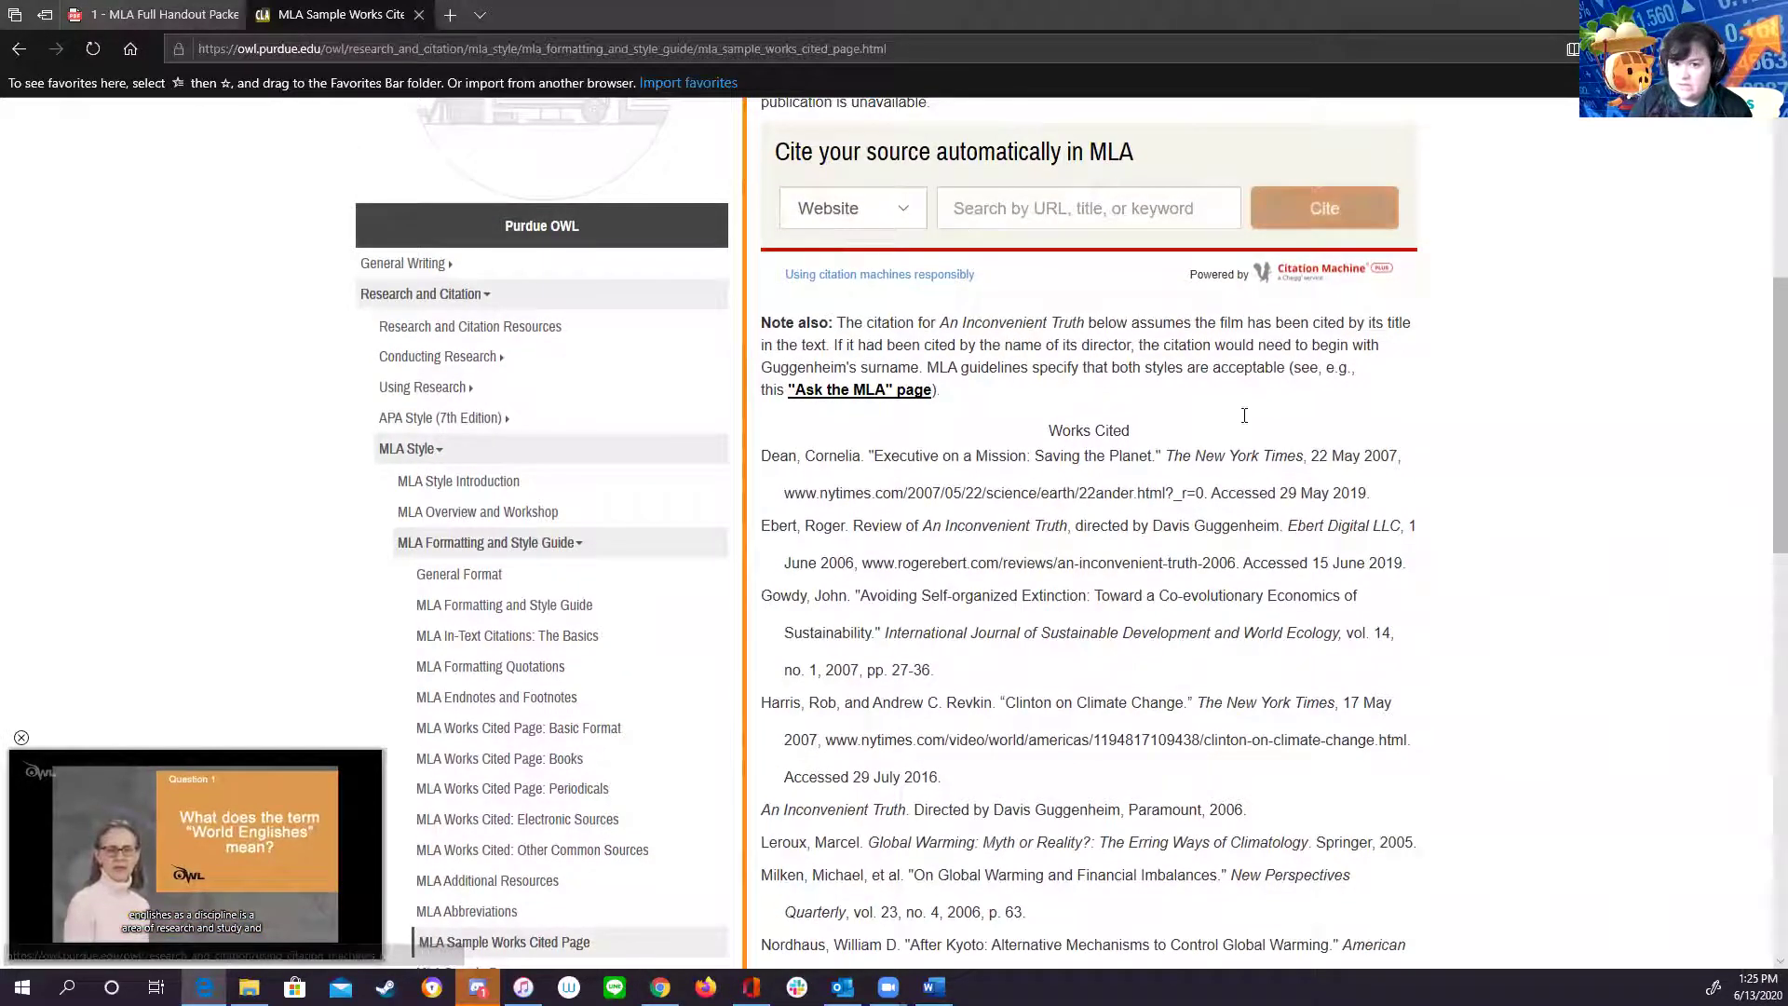
{"action": "scroll", "coordinate": [1545, 867], "scroll_direction": "up", "scroll_amount": 5}
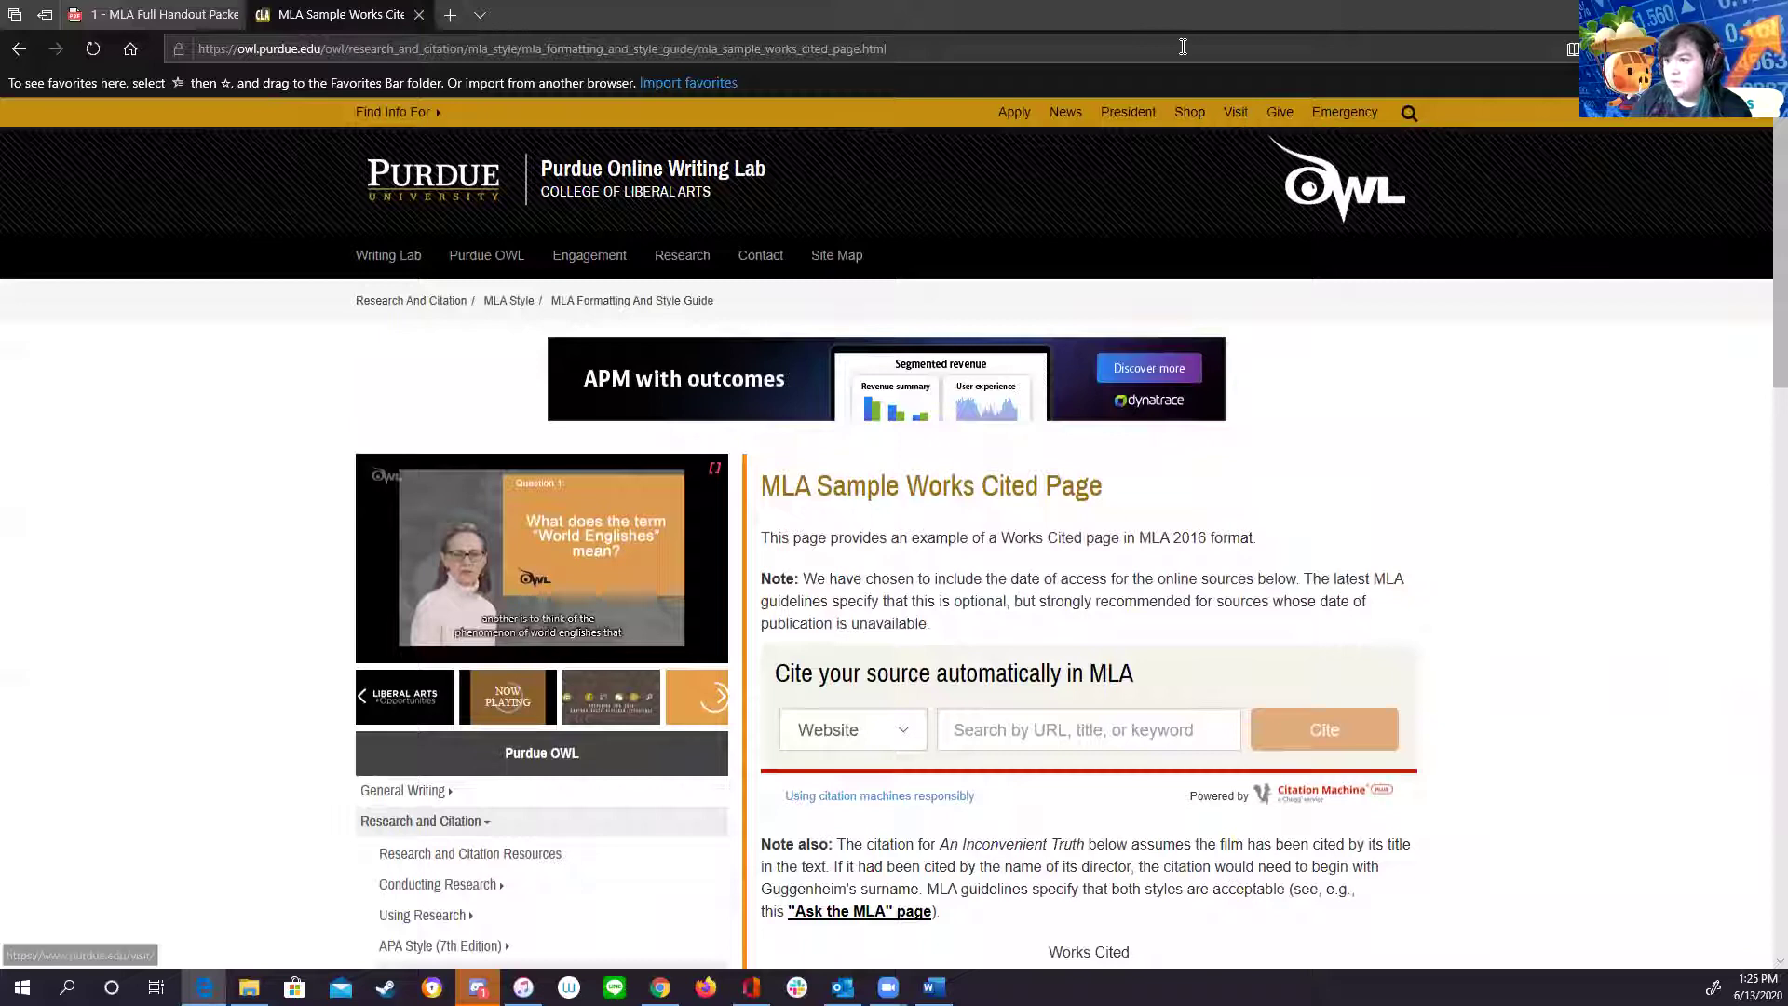
{"action": "left_click", "coordinate": [420, 15]}
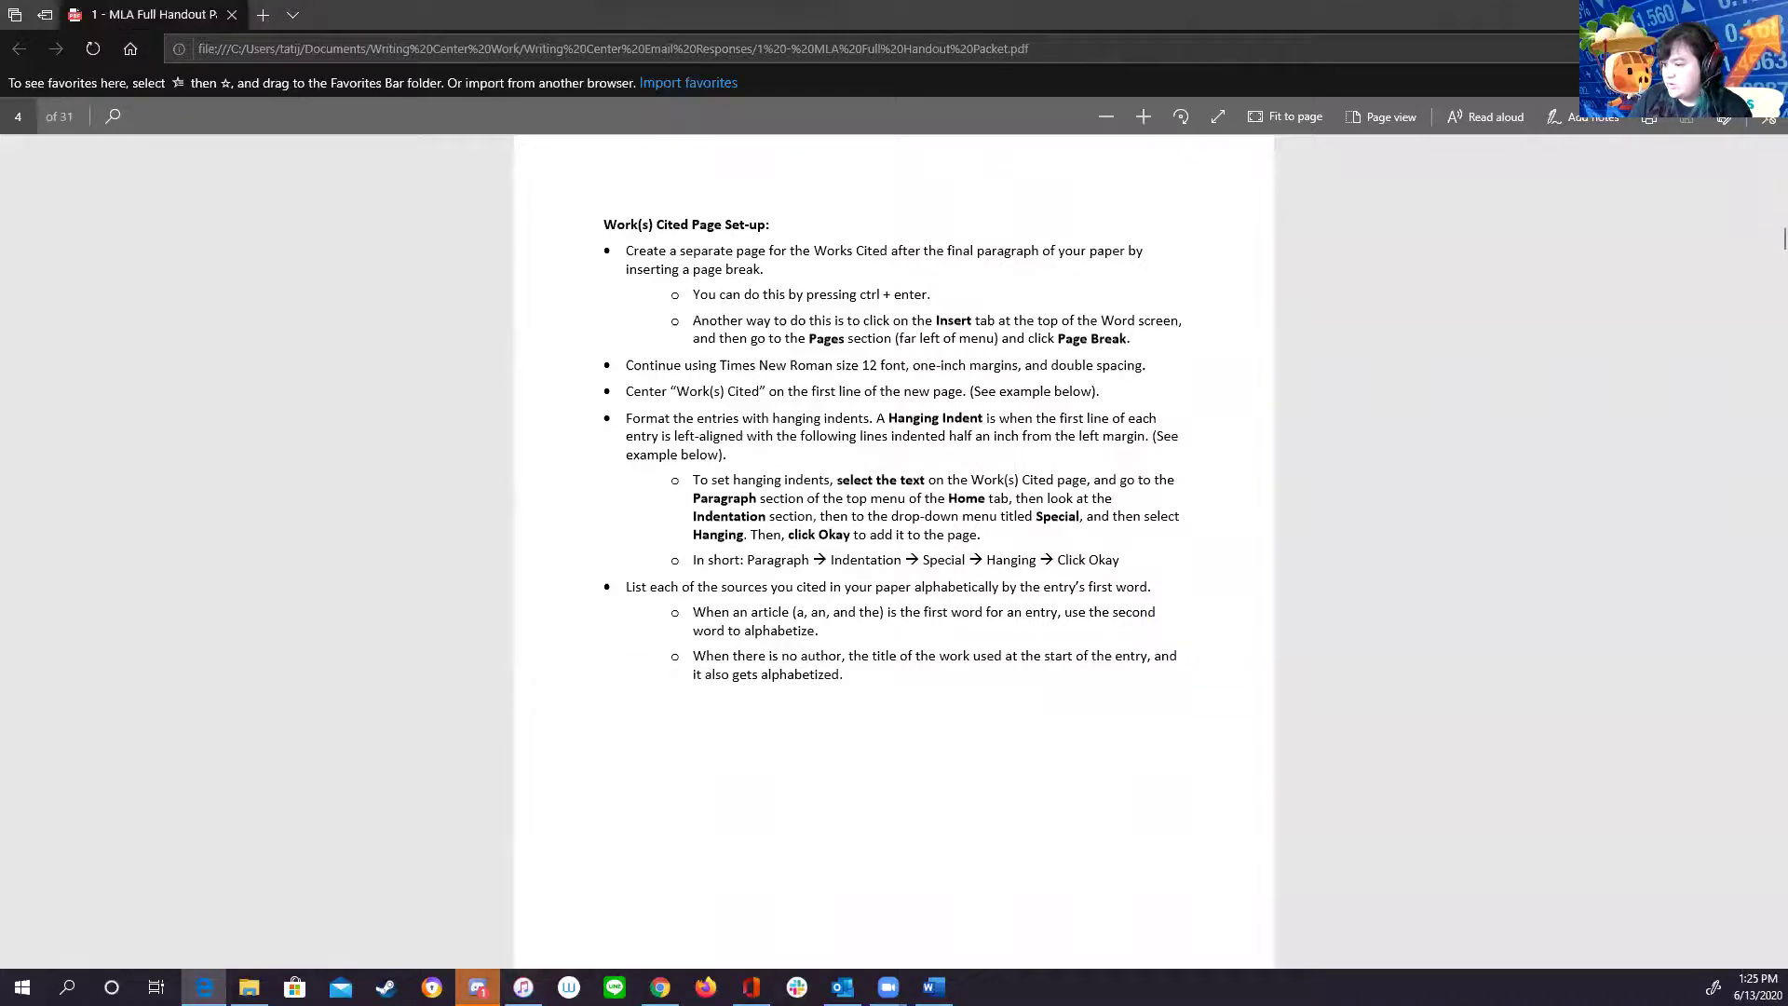
{"action": "left_click", "coordinate": [934, 987]}
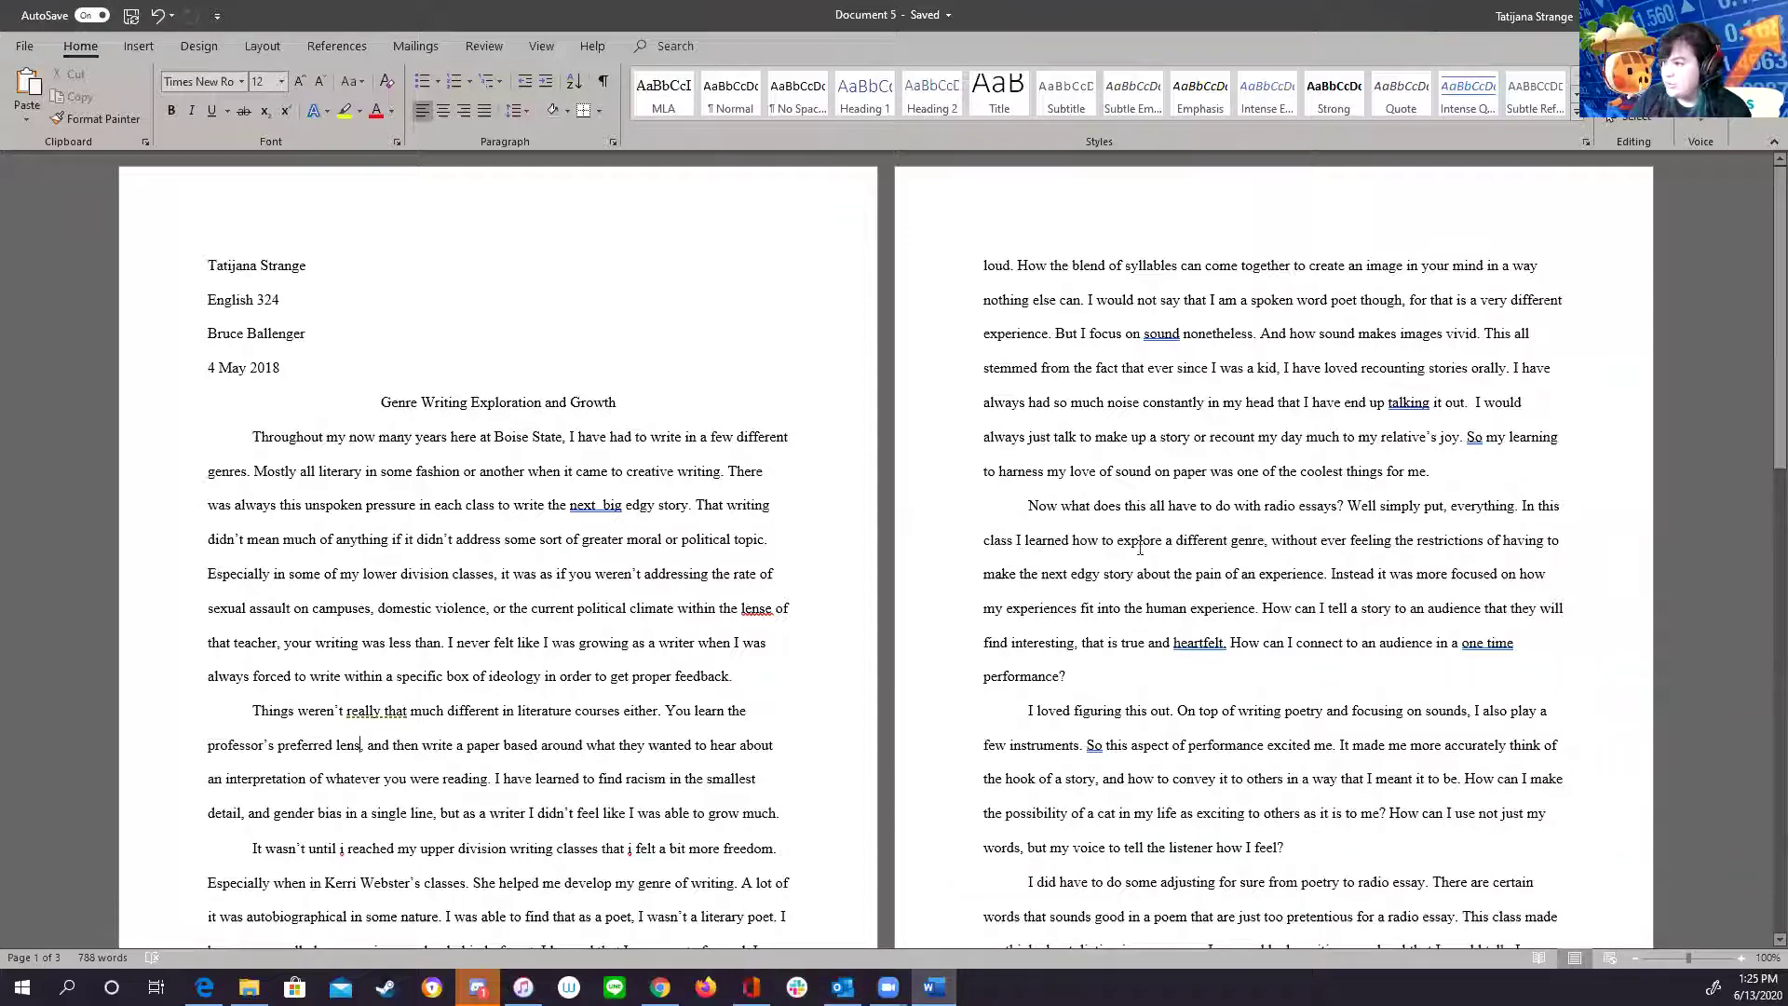
{"action": "scroll", "coordinate": [1255, 569], "scroll_direction": "down", "scroll_amount": 15}
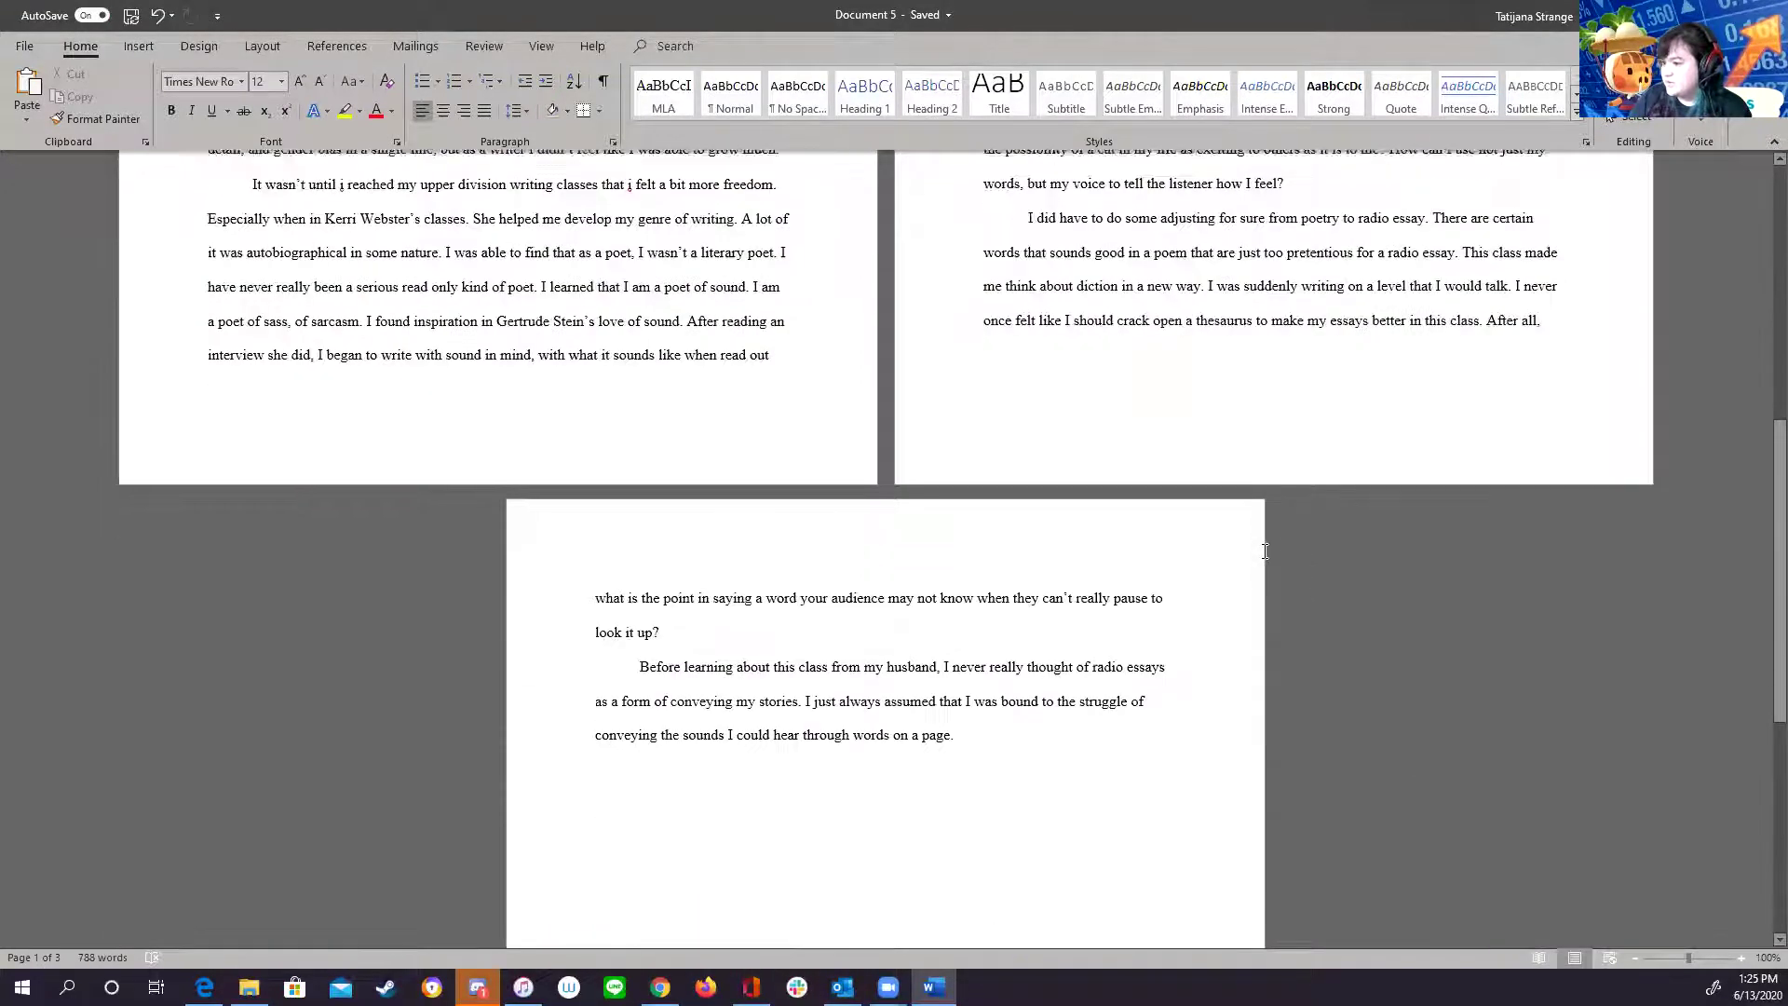
{"action": "scroll", "coordinate": [952, 639], "scroll_direction": "up", "scroll_amount": 12}
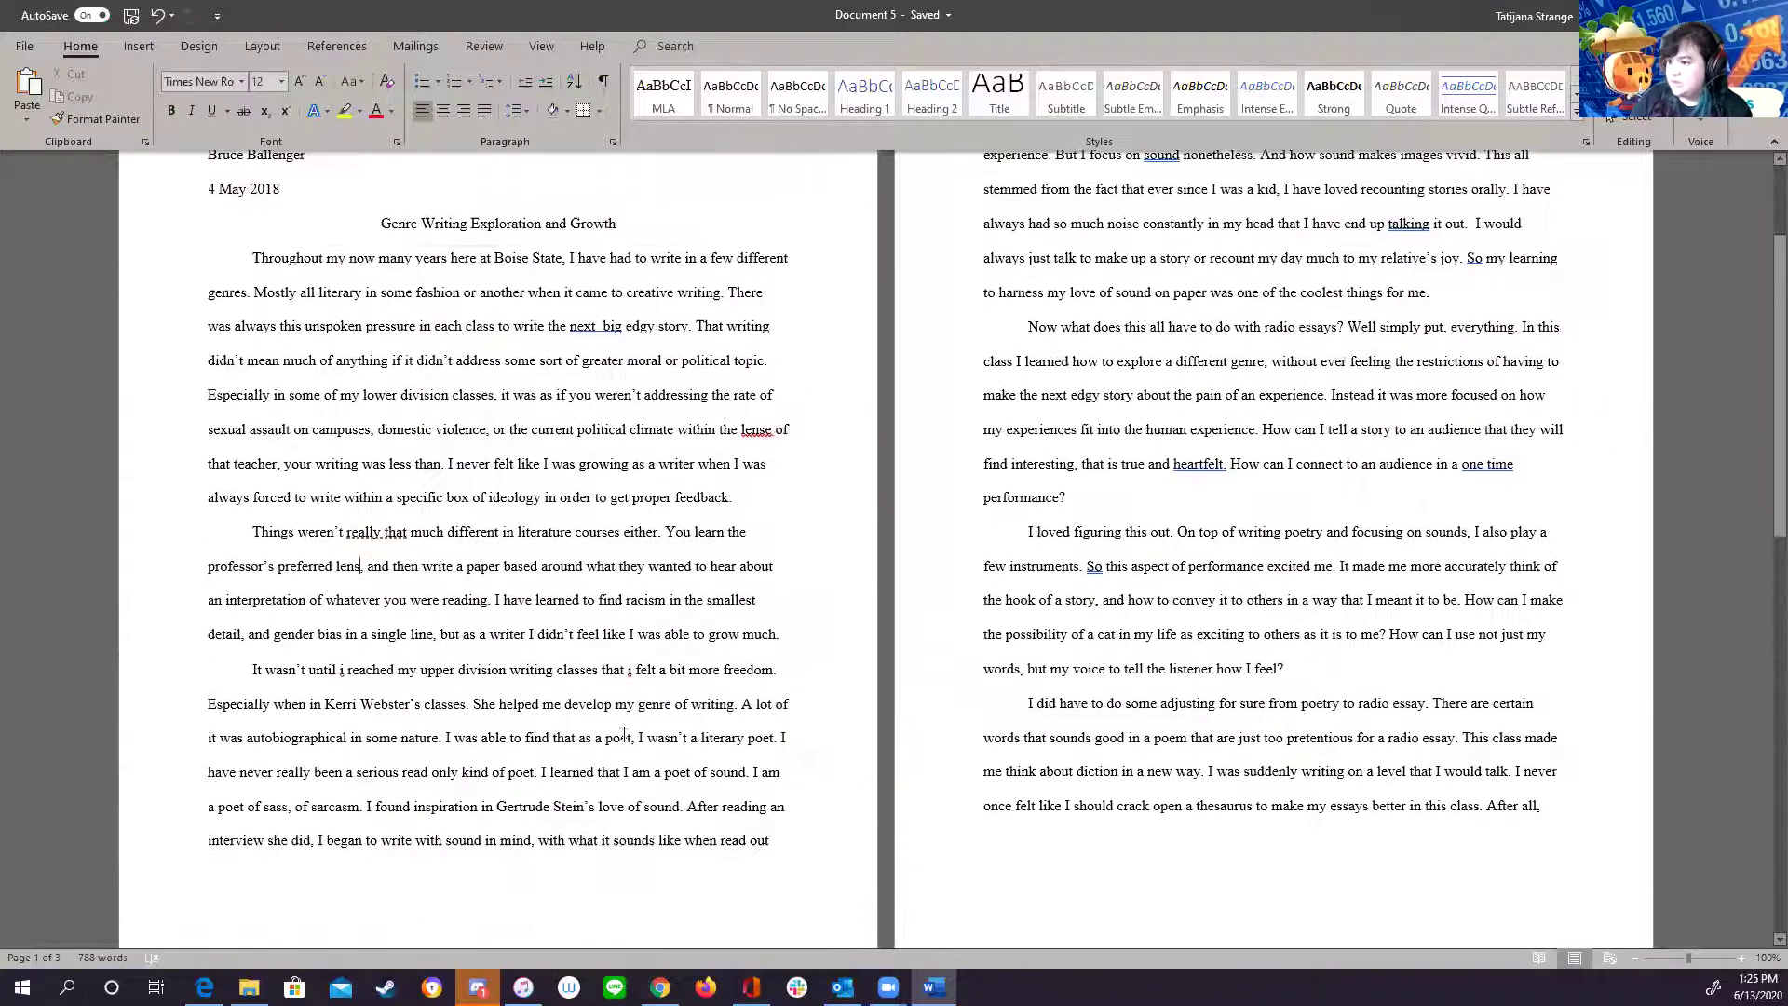
{"action": "scroll", "coordinate": [1101, 692], "scroll_direction": "up", "scroll_amount": 2}
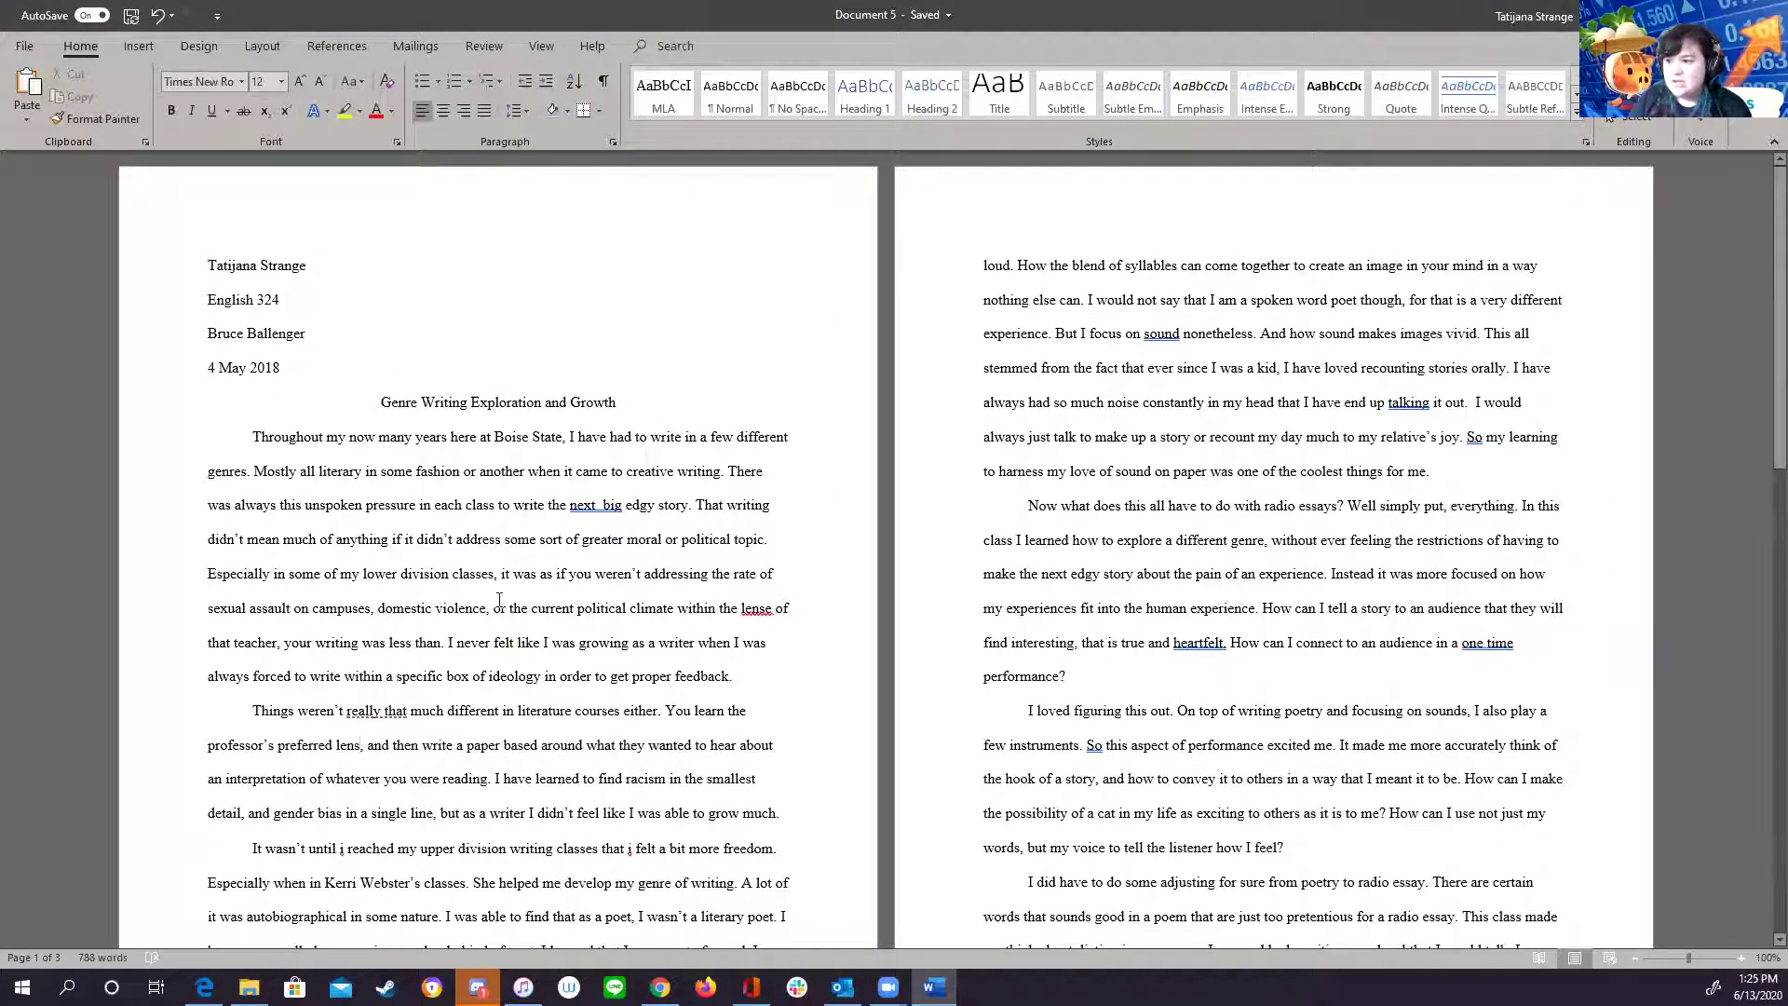
{"action": "double_click", "coordinate": [499, 473]}
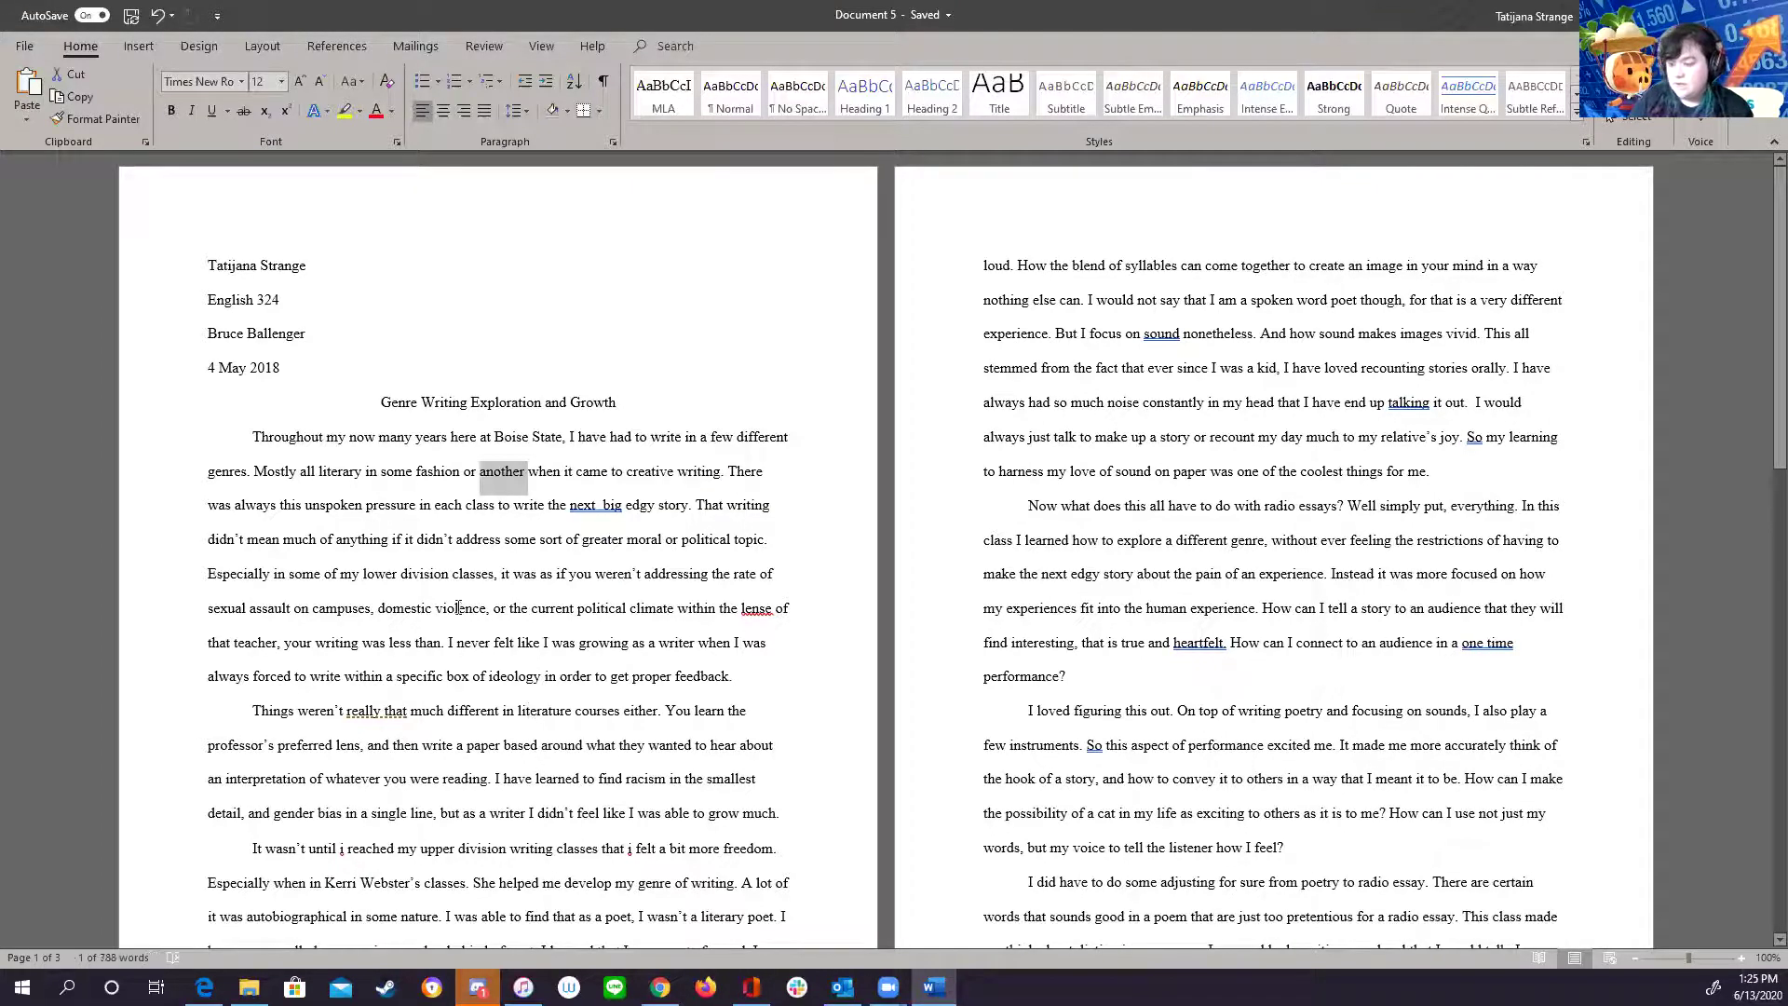
{"action": "left_click", "coordinate": [358, 471]}
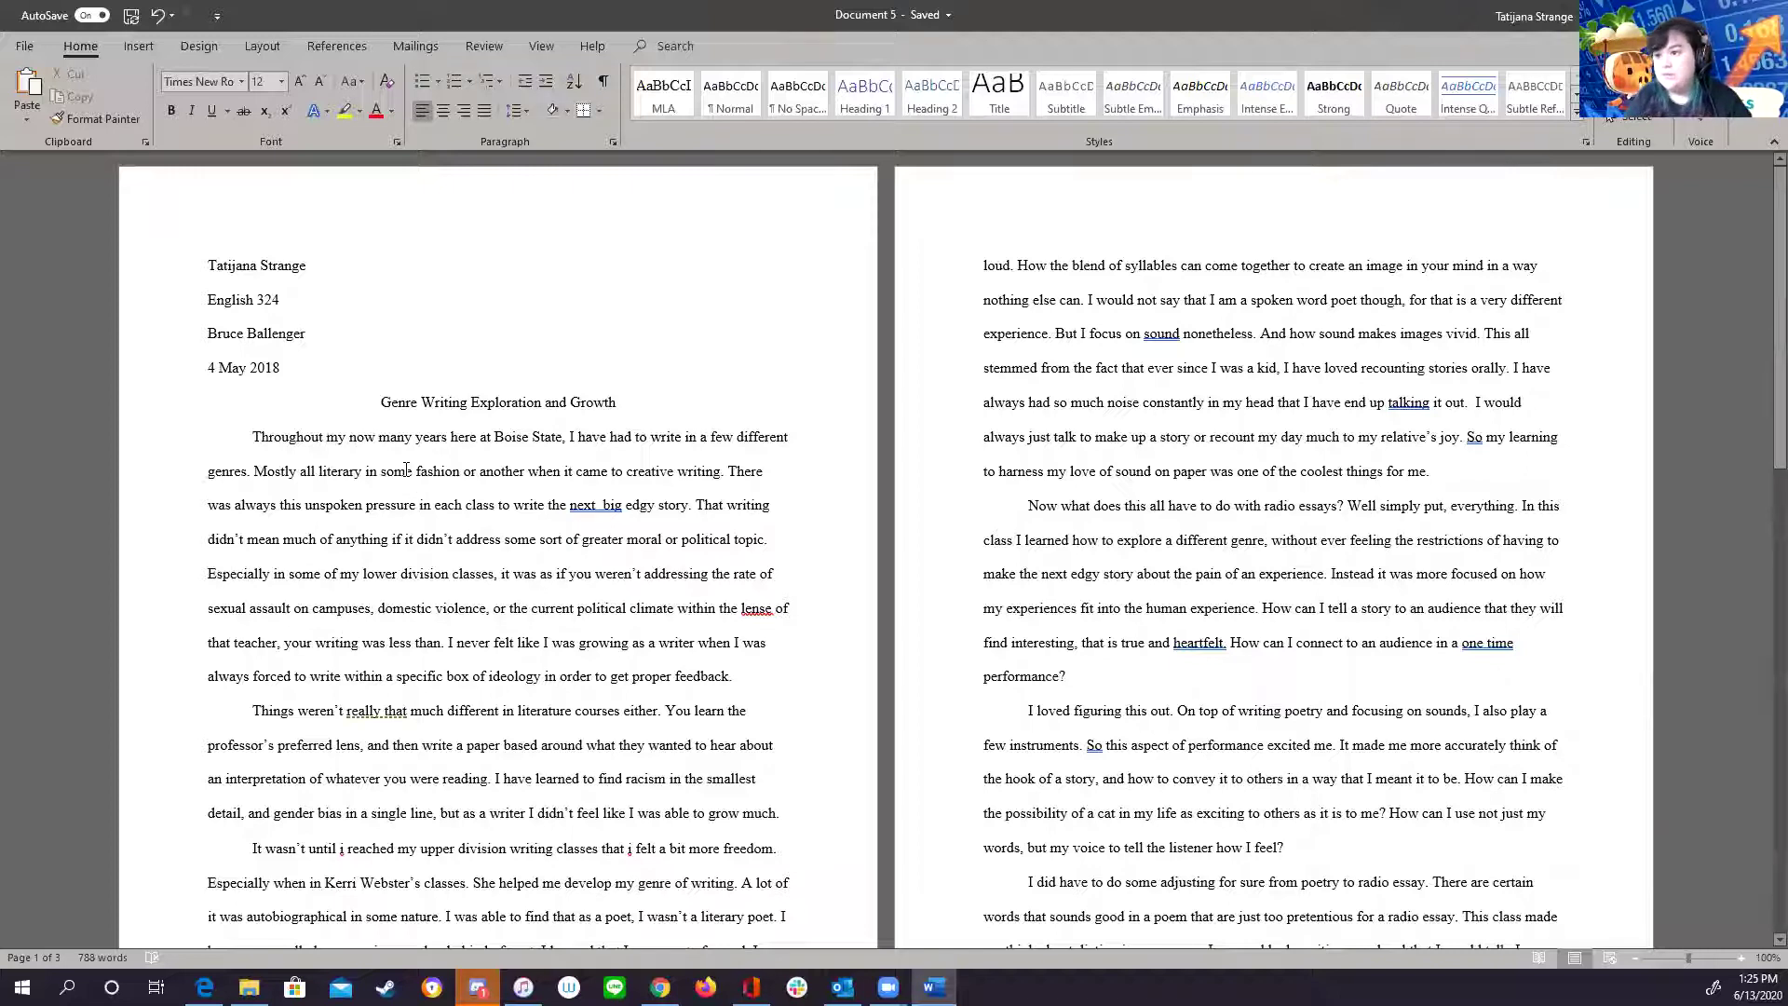
{"action": "left_click", "coordinate": [419, 504]}
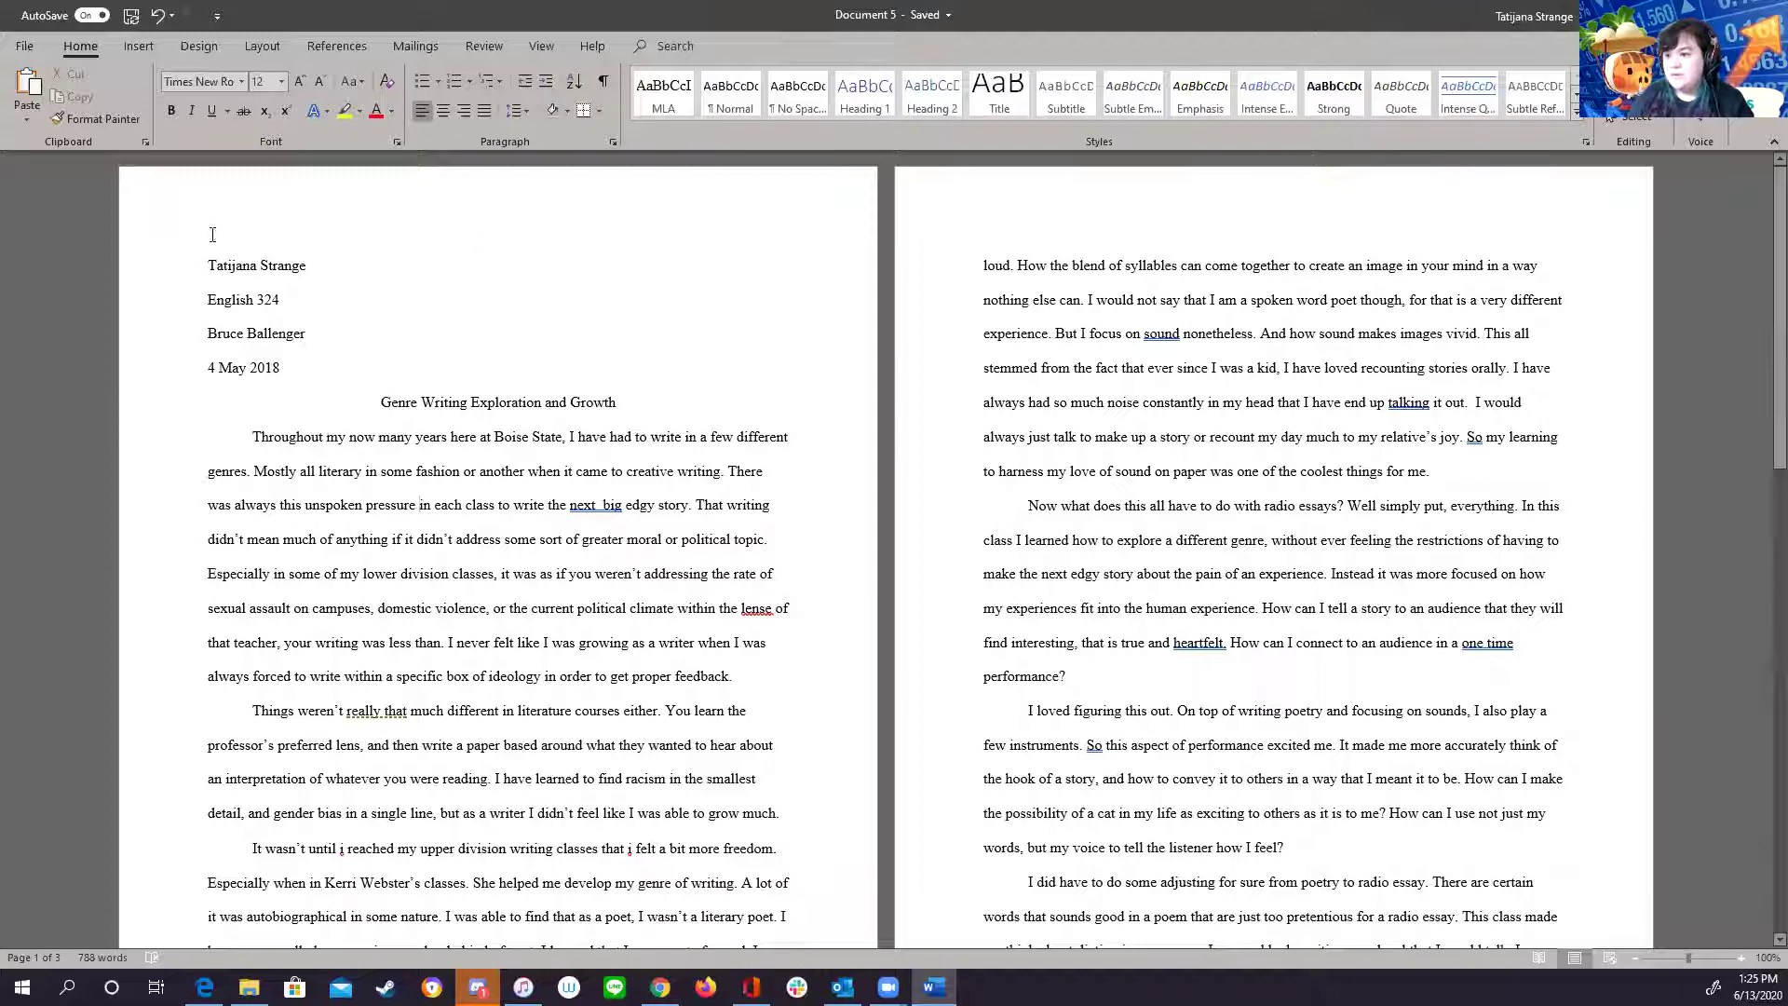
- Select the entire essay text with Ctrl+A
{"action": "left_click_drag", "start_coordinate": [207, 260], "coordinate": [508, 848]}
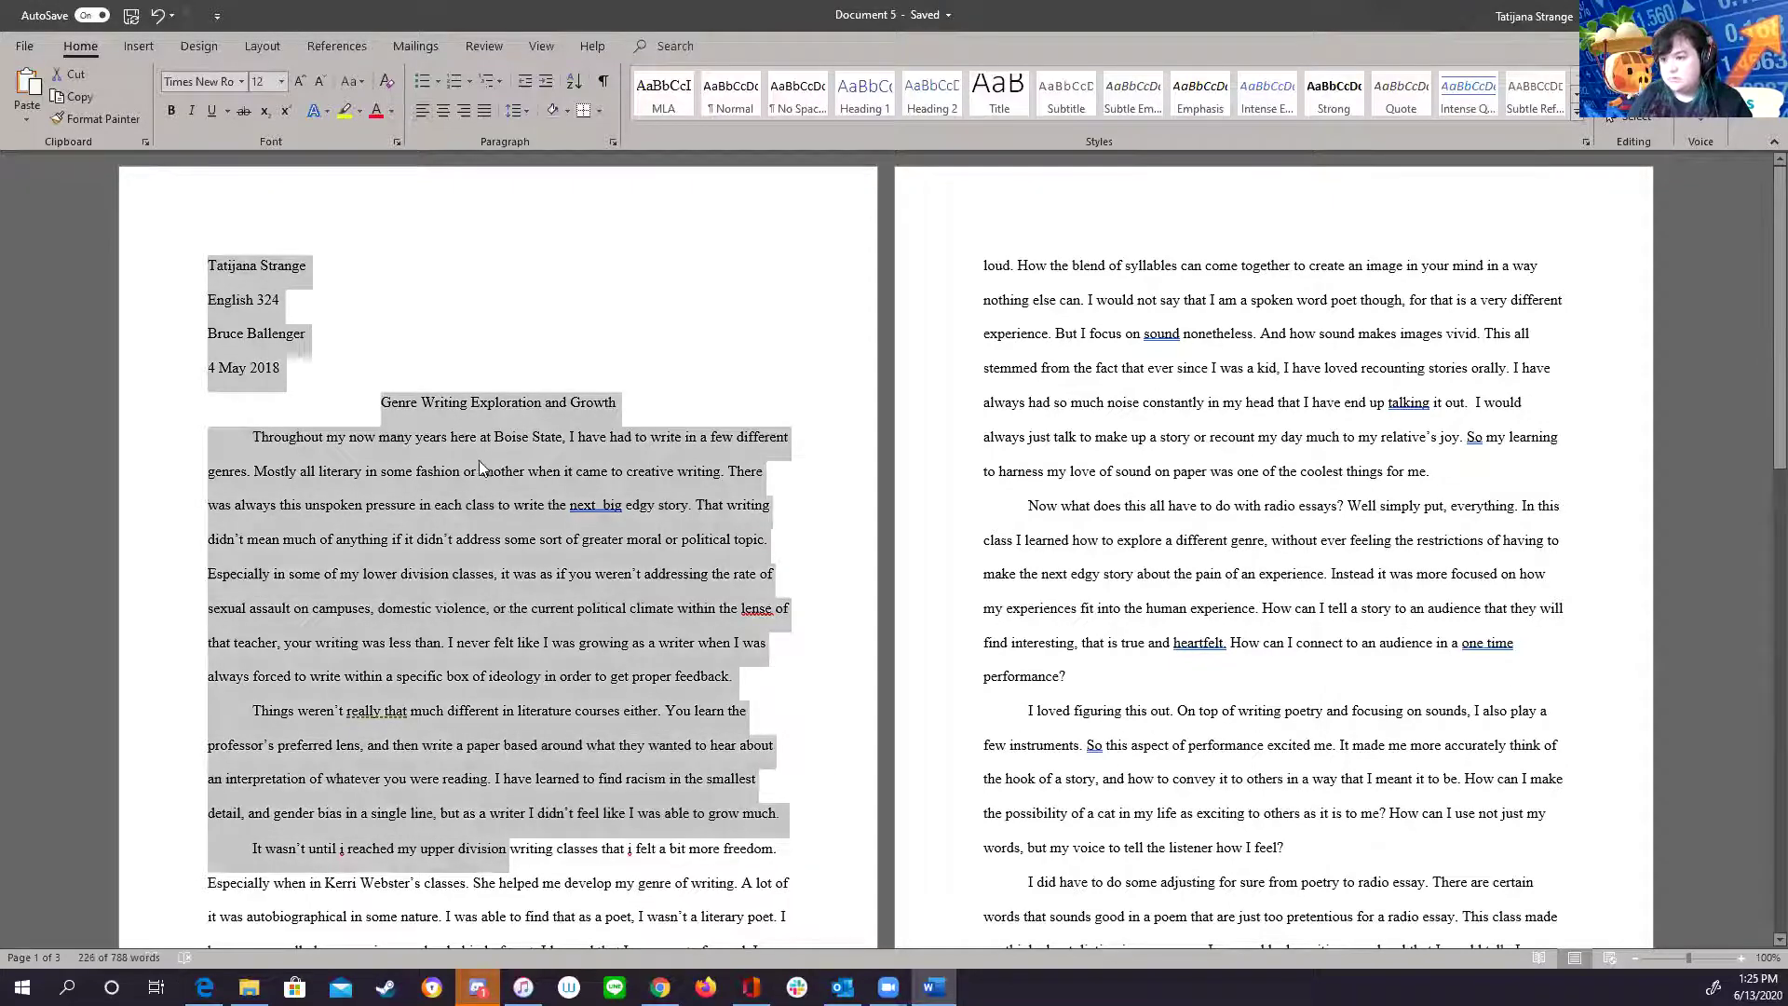
{"action": "left_click", "coordinate": [489, 321]}
{"action": "left_click", "coordinate": [455, 402]}
{"action": "left_click", "coordinate": [542, 482]}
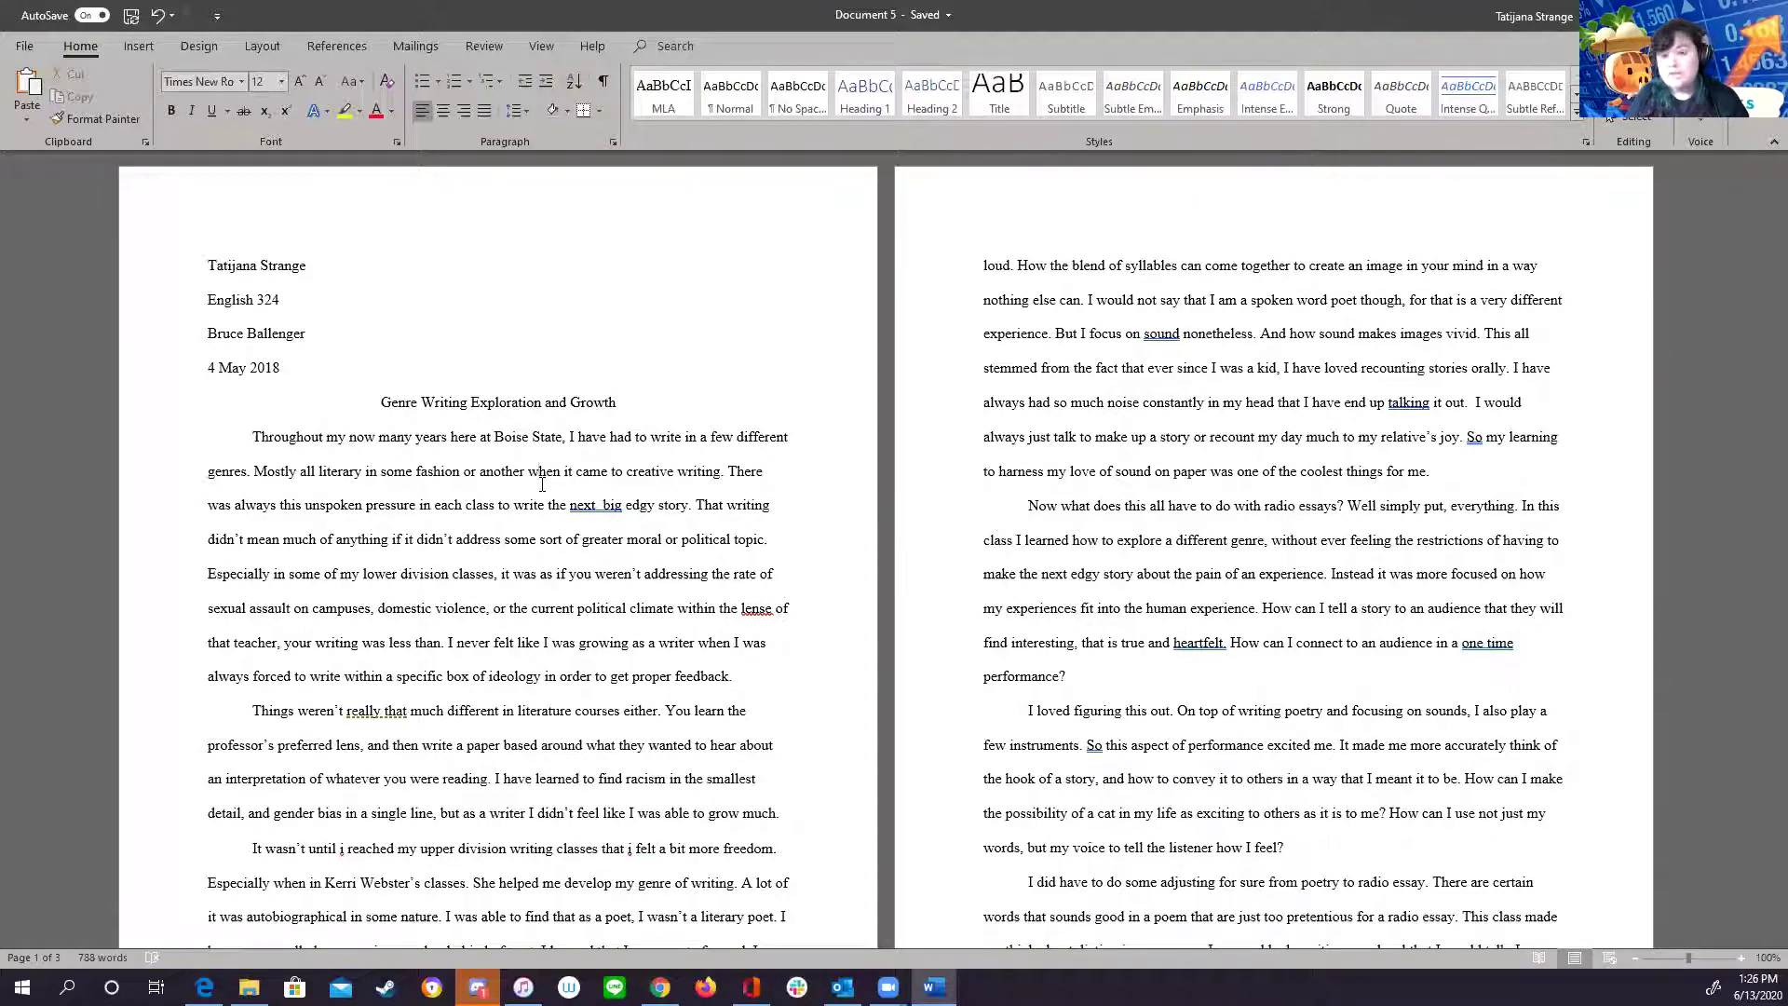
{"action": "key", "text": "ctrl+a"}
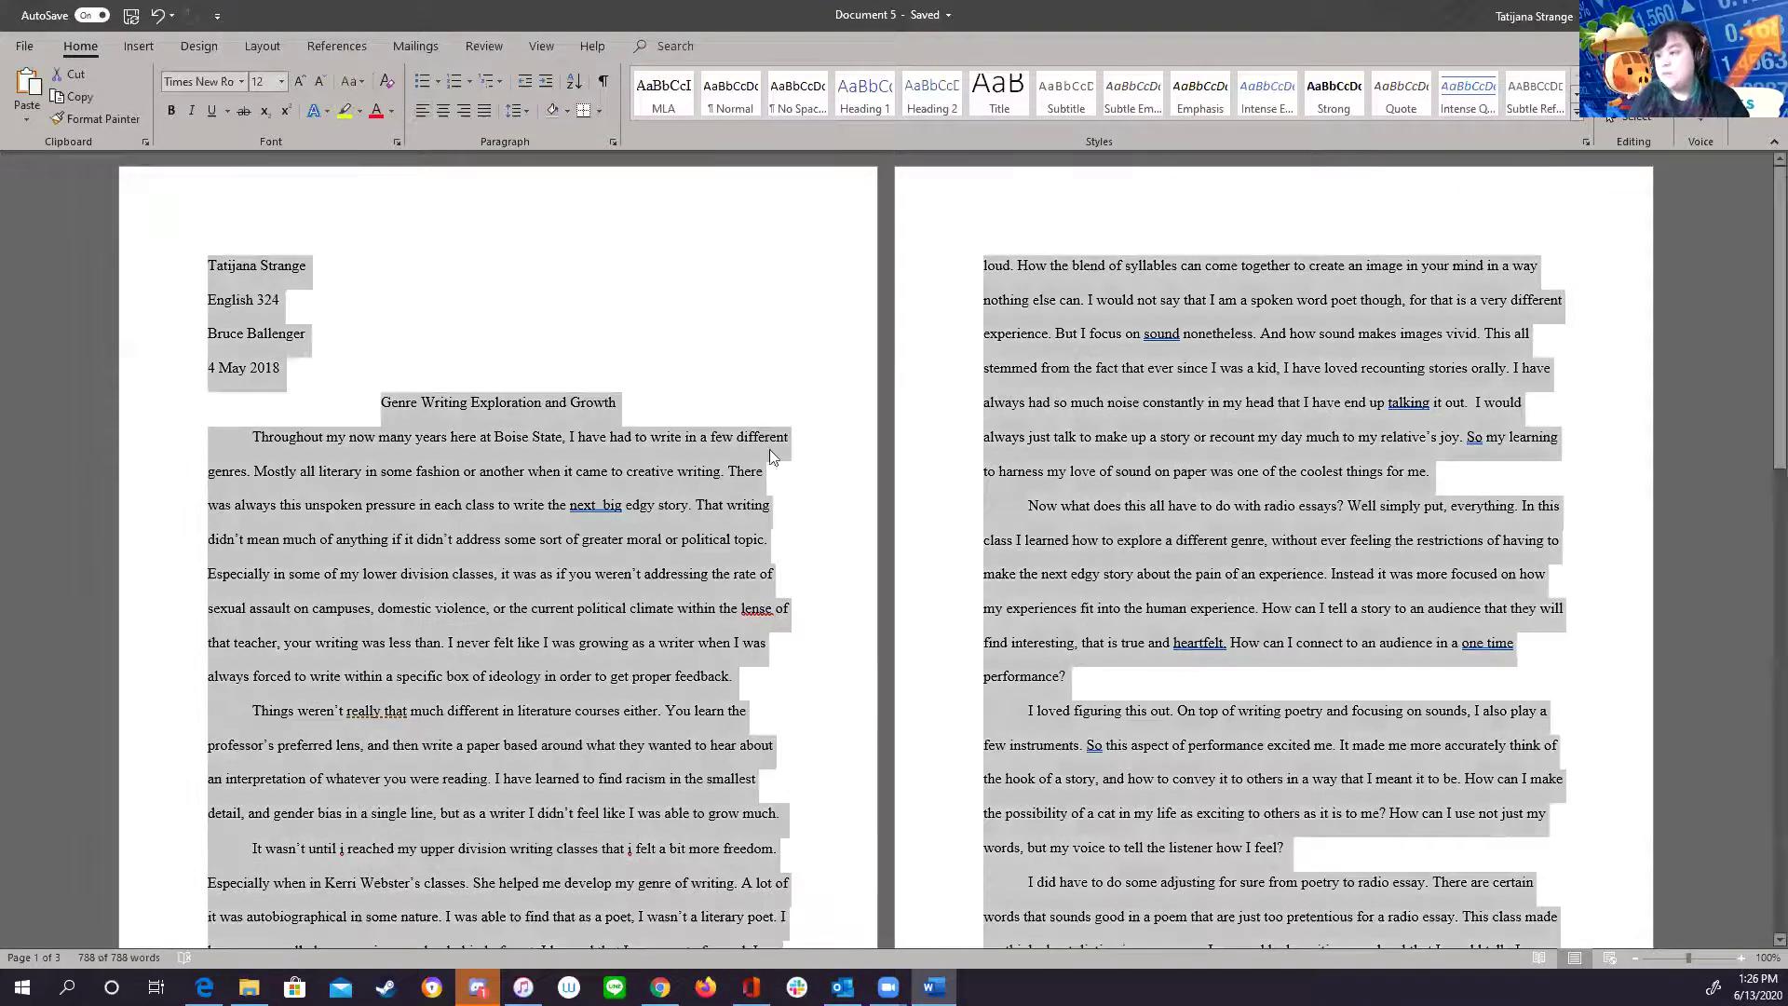
{"action": "scroll", "coordinate": [1115, 578], "scroll_direction": "down", "scroll_amount": 6}
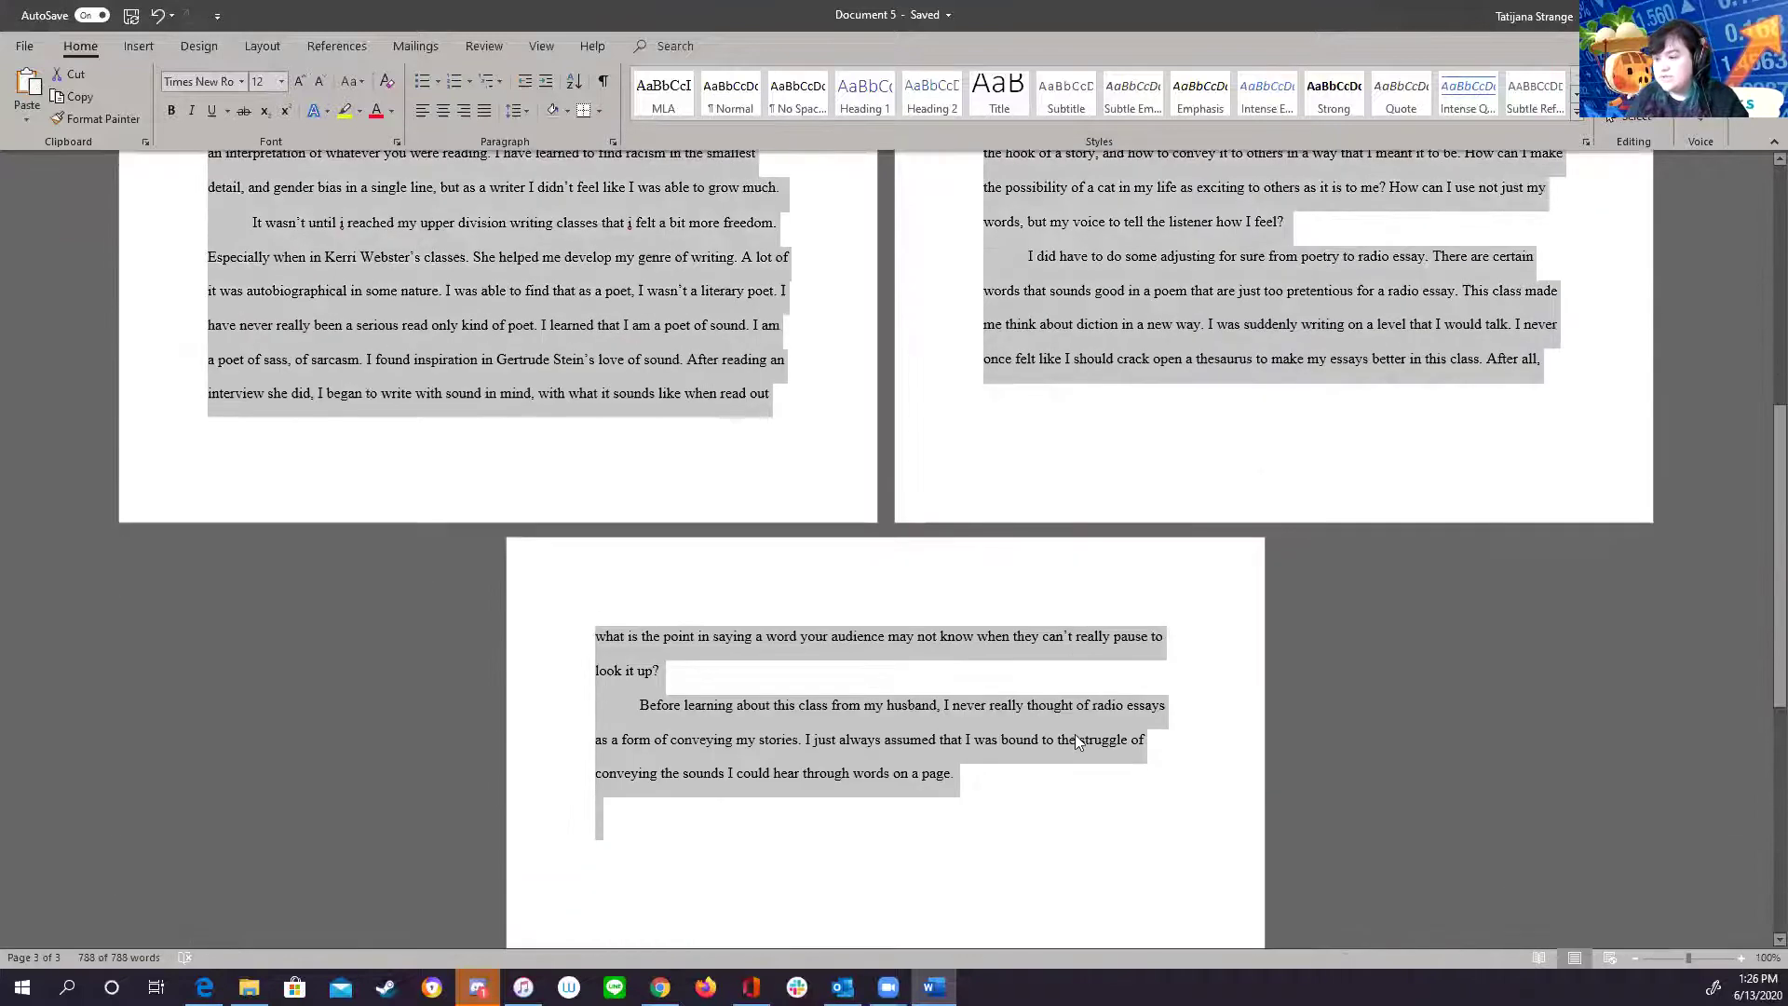
{"action": "scroll", "coordinate": [1075, 734], "scroll_direction": "up", "scroll_amount": 3}
{"action": "scroll", "coordinate": [1066, 735], "scroll_direction": "up", "scroll_amount": 5}
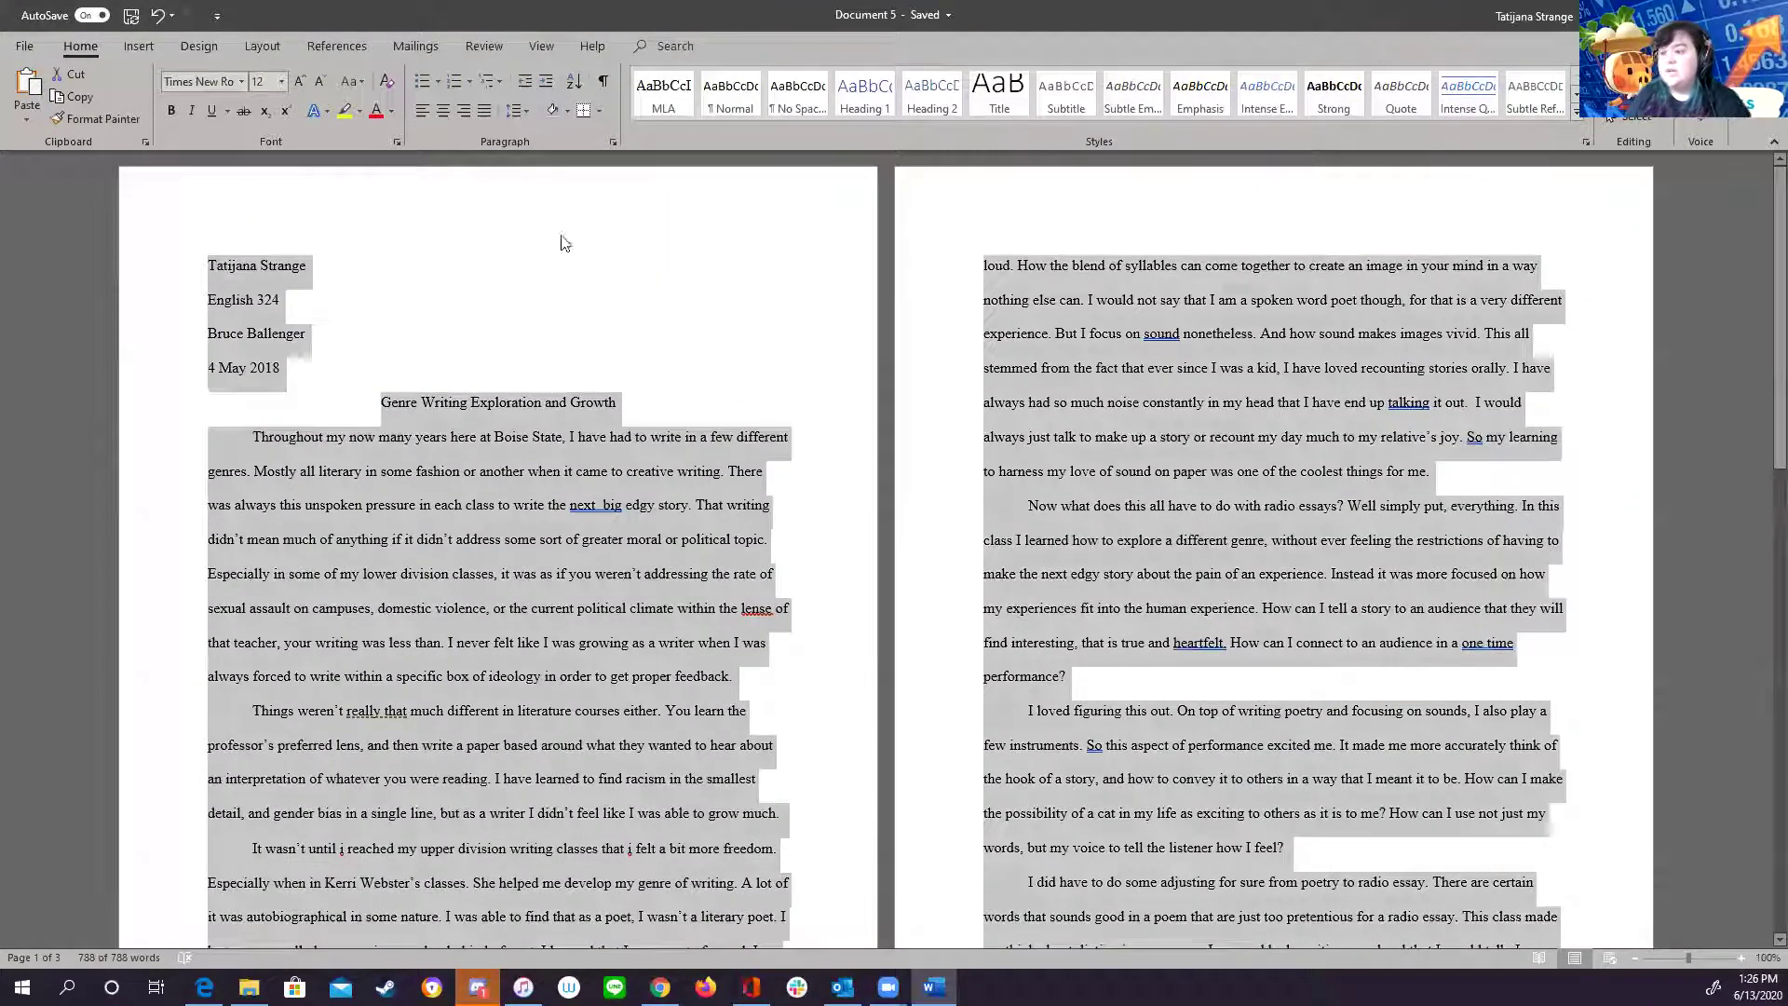
- Confirm Times New Roman 12 and set the essay's line spacing to 2.0
{"action": "left_click", "coordinate": [242, 82]}
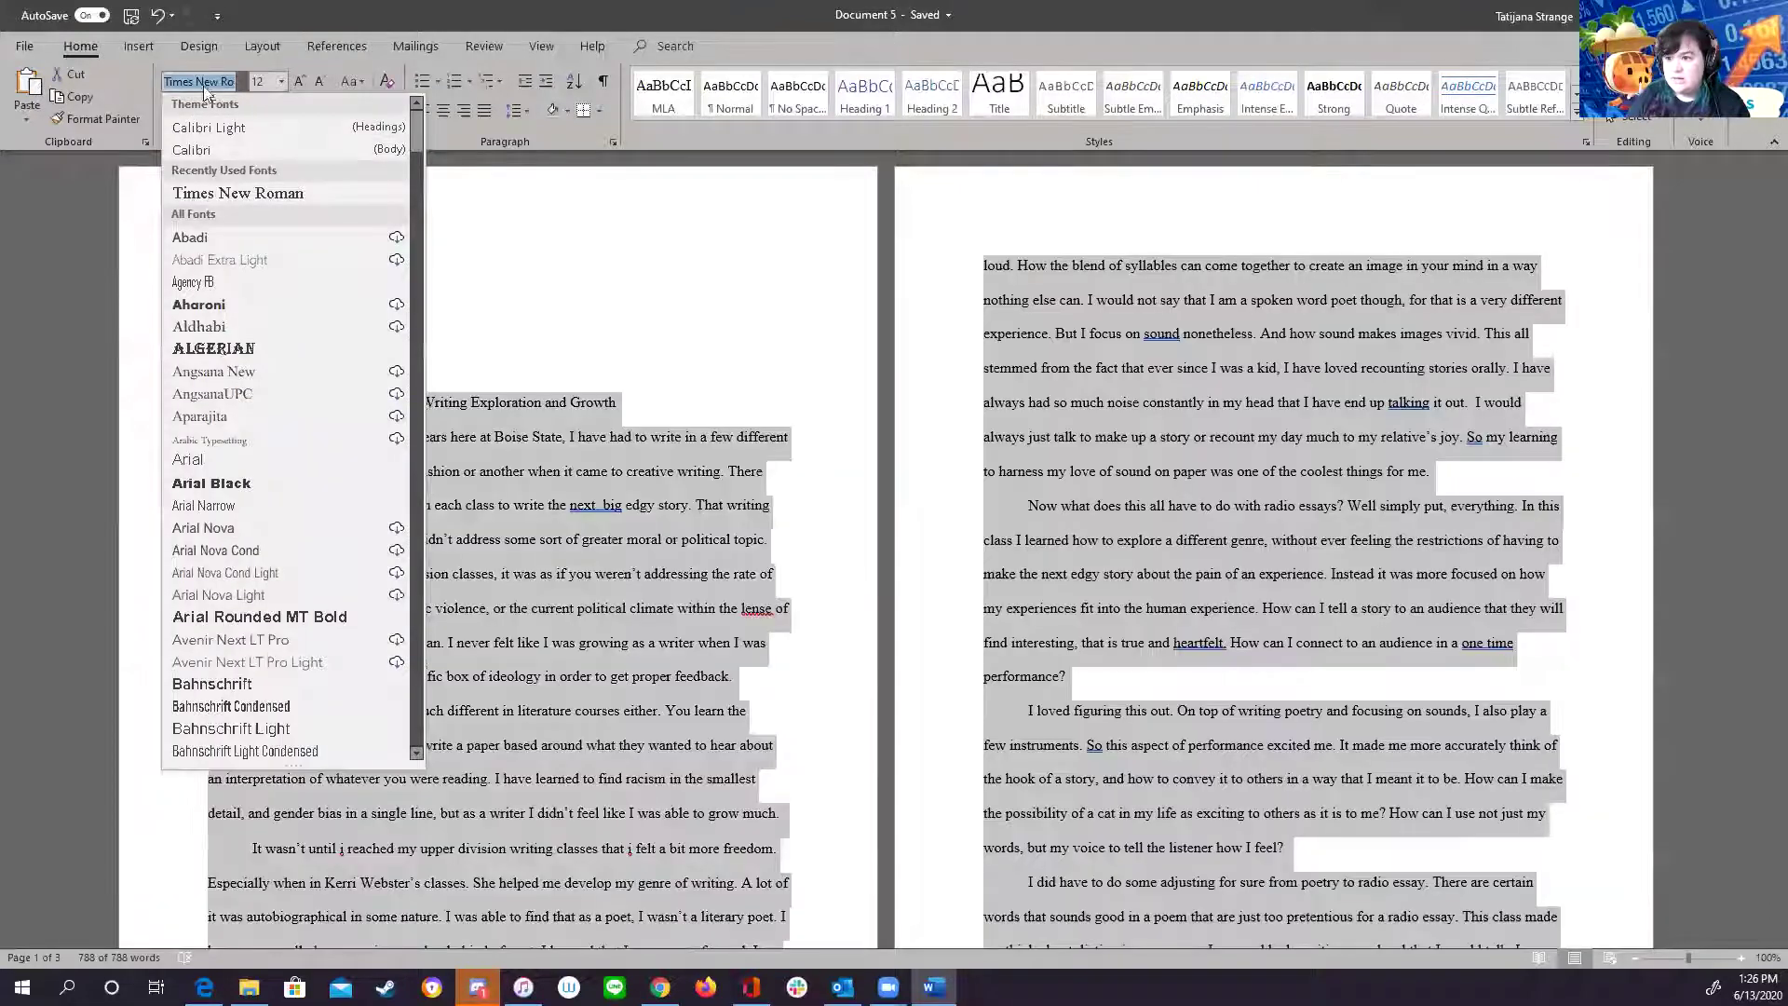
{"action": "left_click", "coordinate": [261, 81]}
{"action": "key", "text": "Escape"}
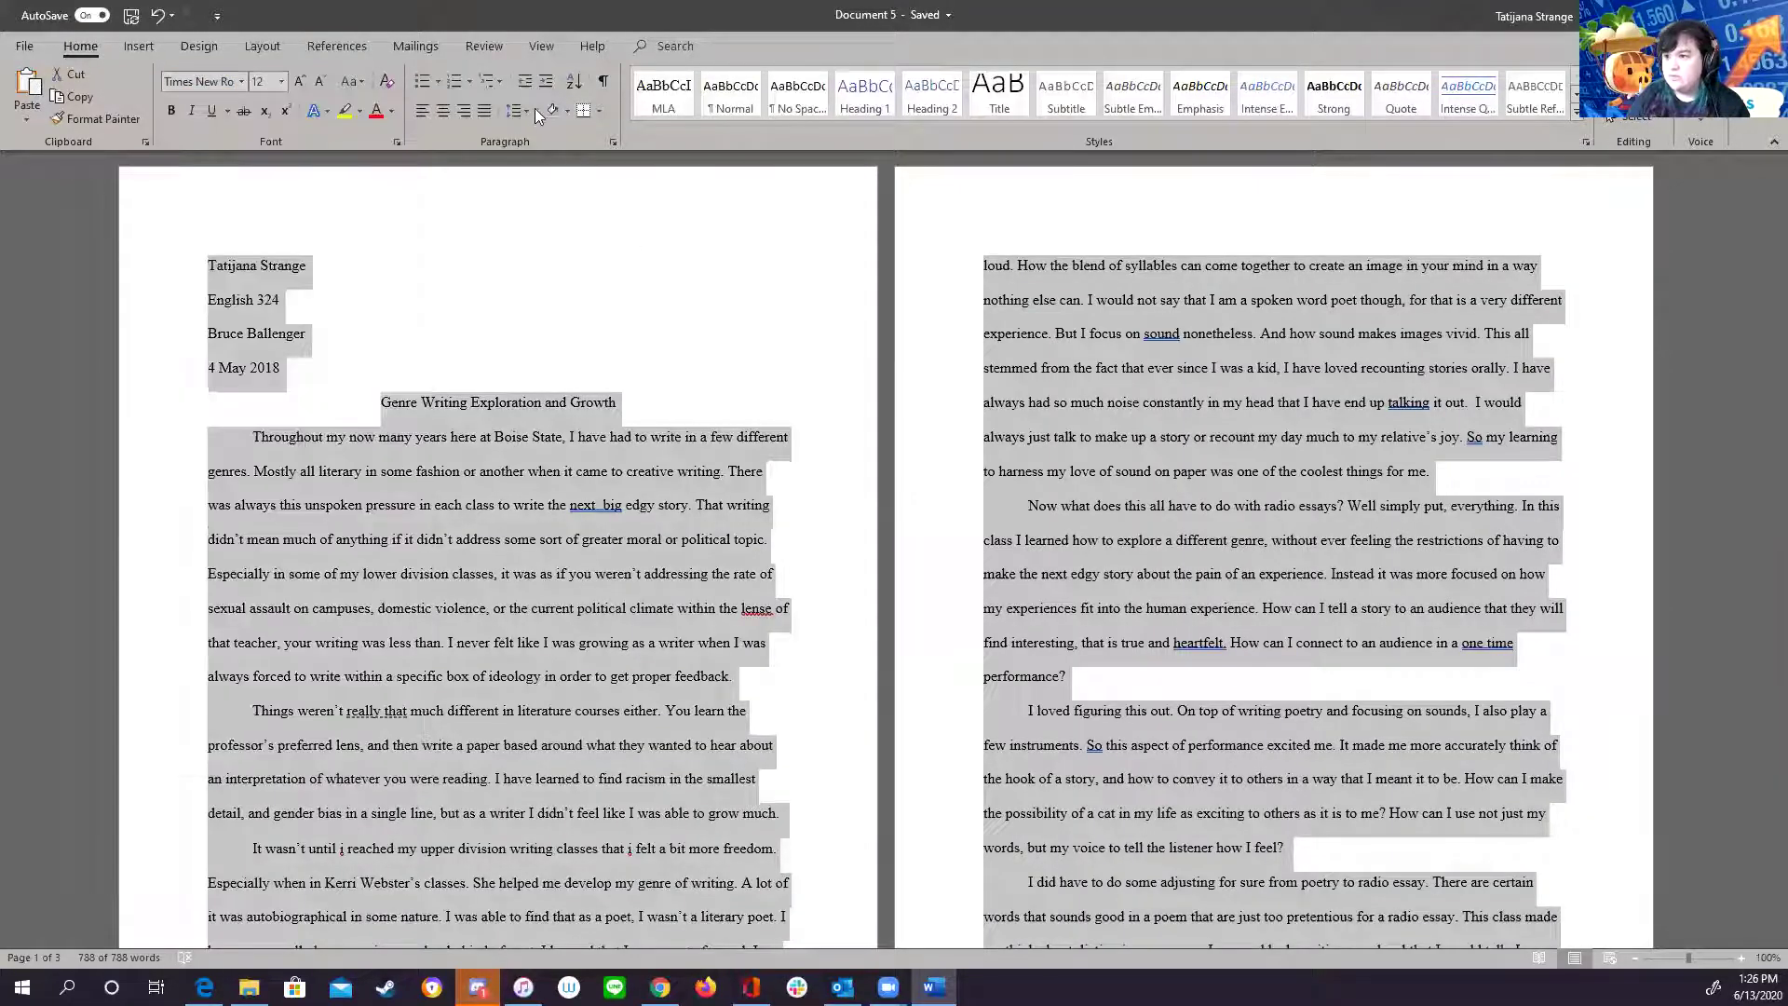
{"action": "left_click", "coordinate": [529, 106]}
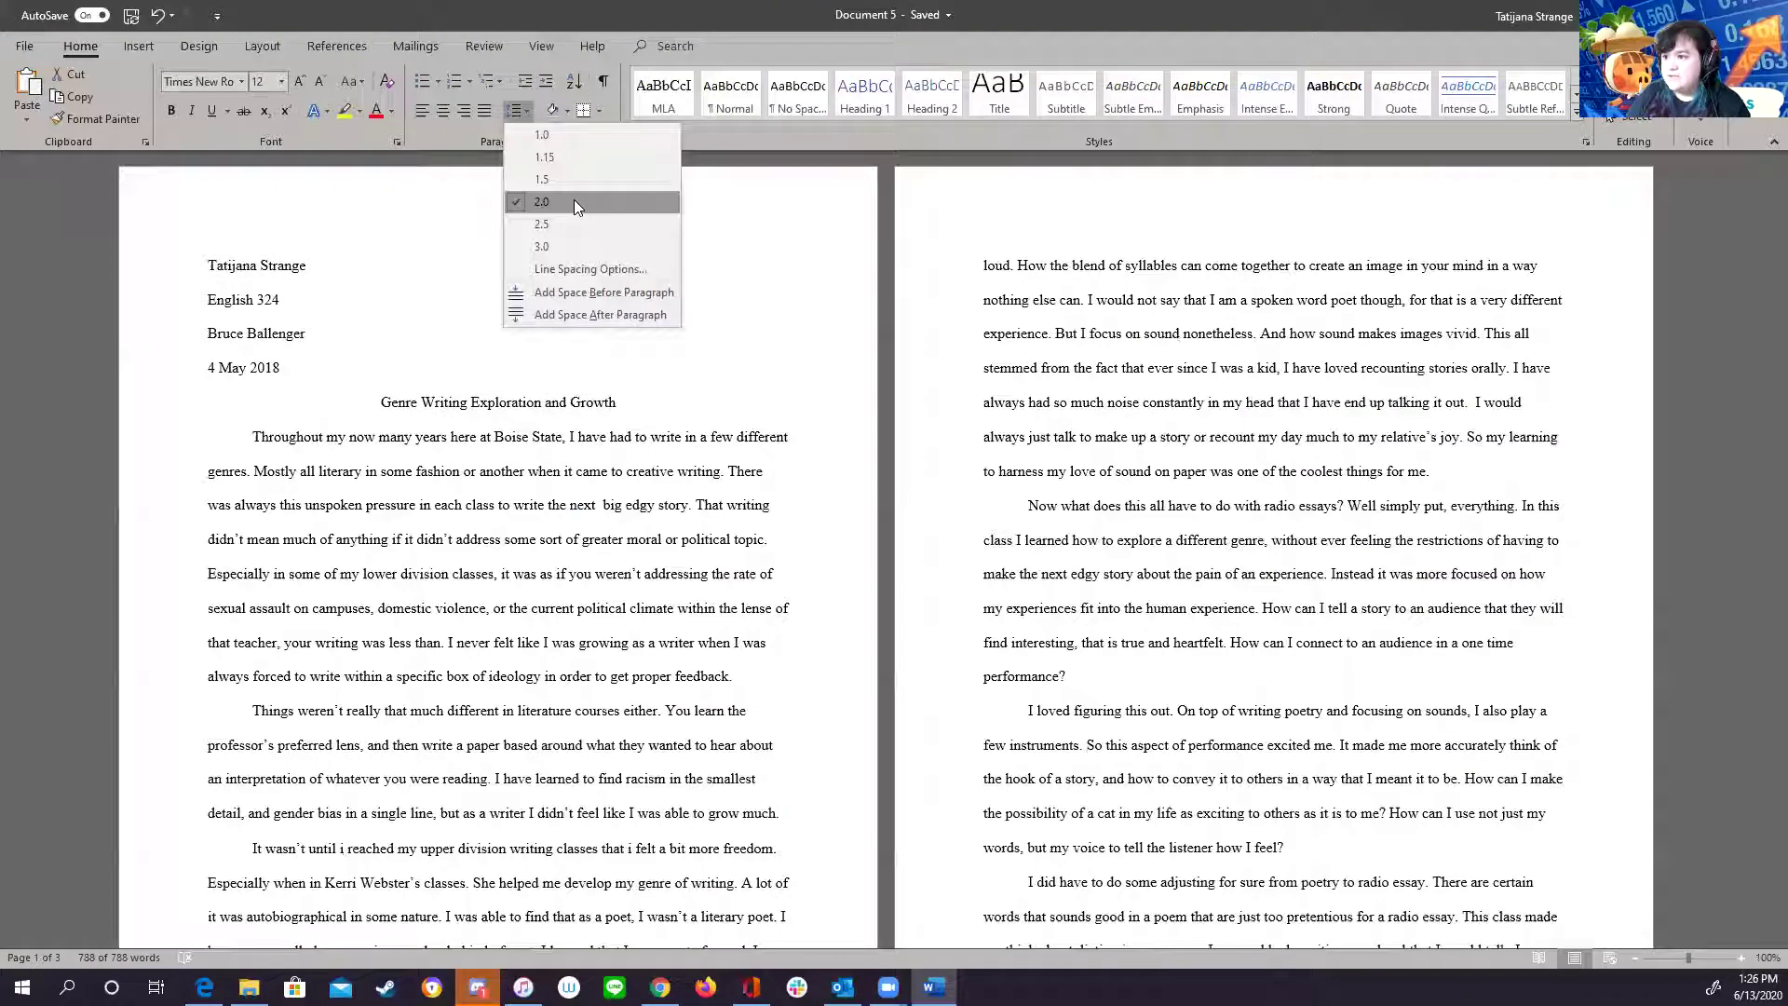
{"action": "left_click", "coordinate": [573, 200]}
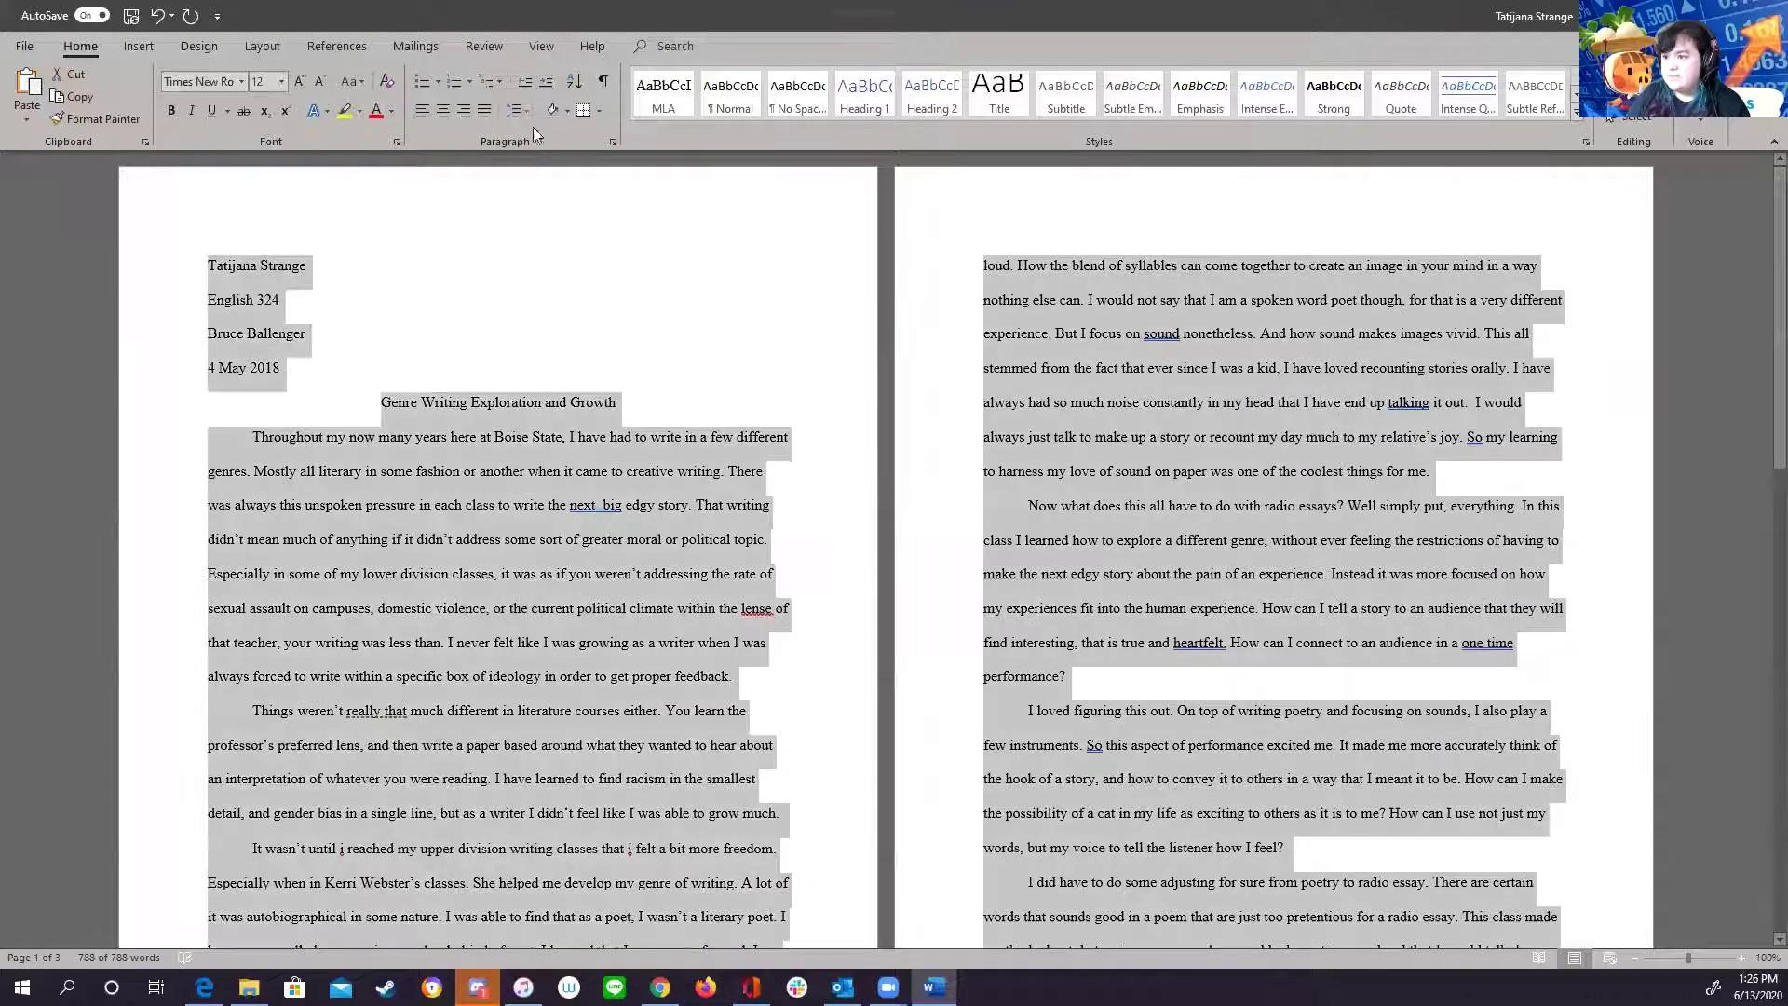
- In the Paragraph dialog, set double line spacing with 0 pt before and after paragraphs
{"action": "left_click", "coordinate": [615, 139]}
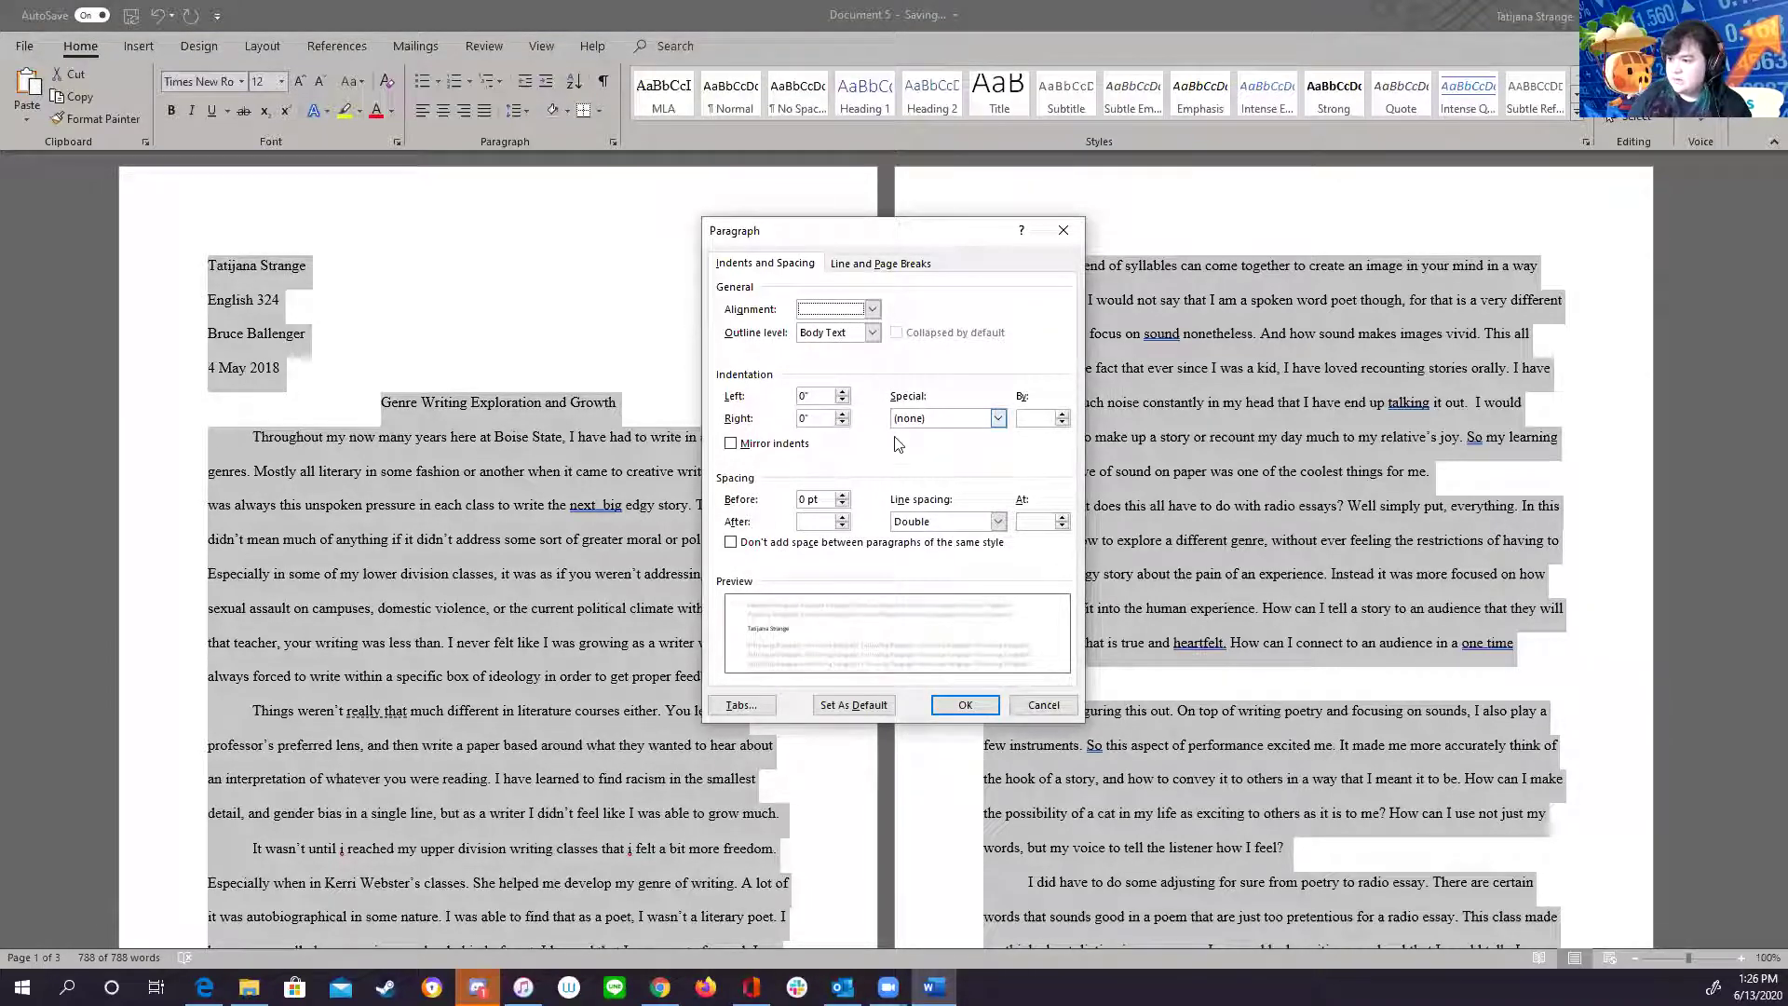
{"action": "left_click", "coordinate": [843, 525]}
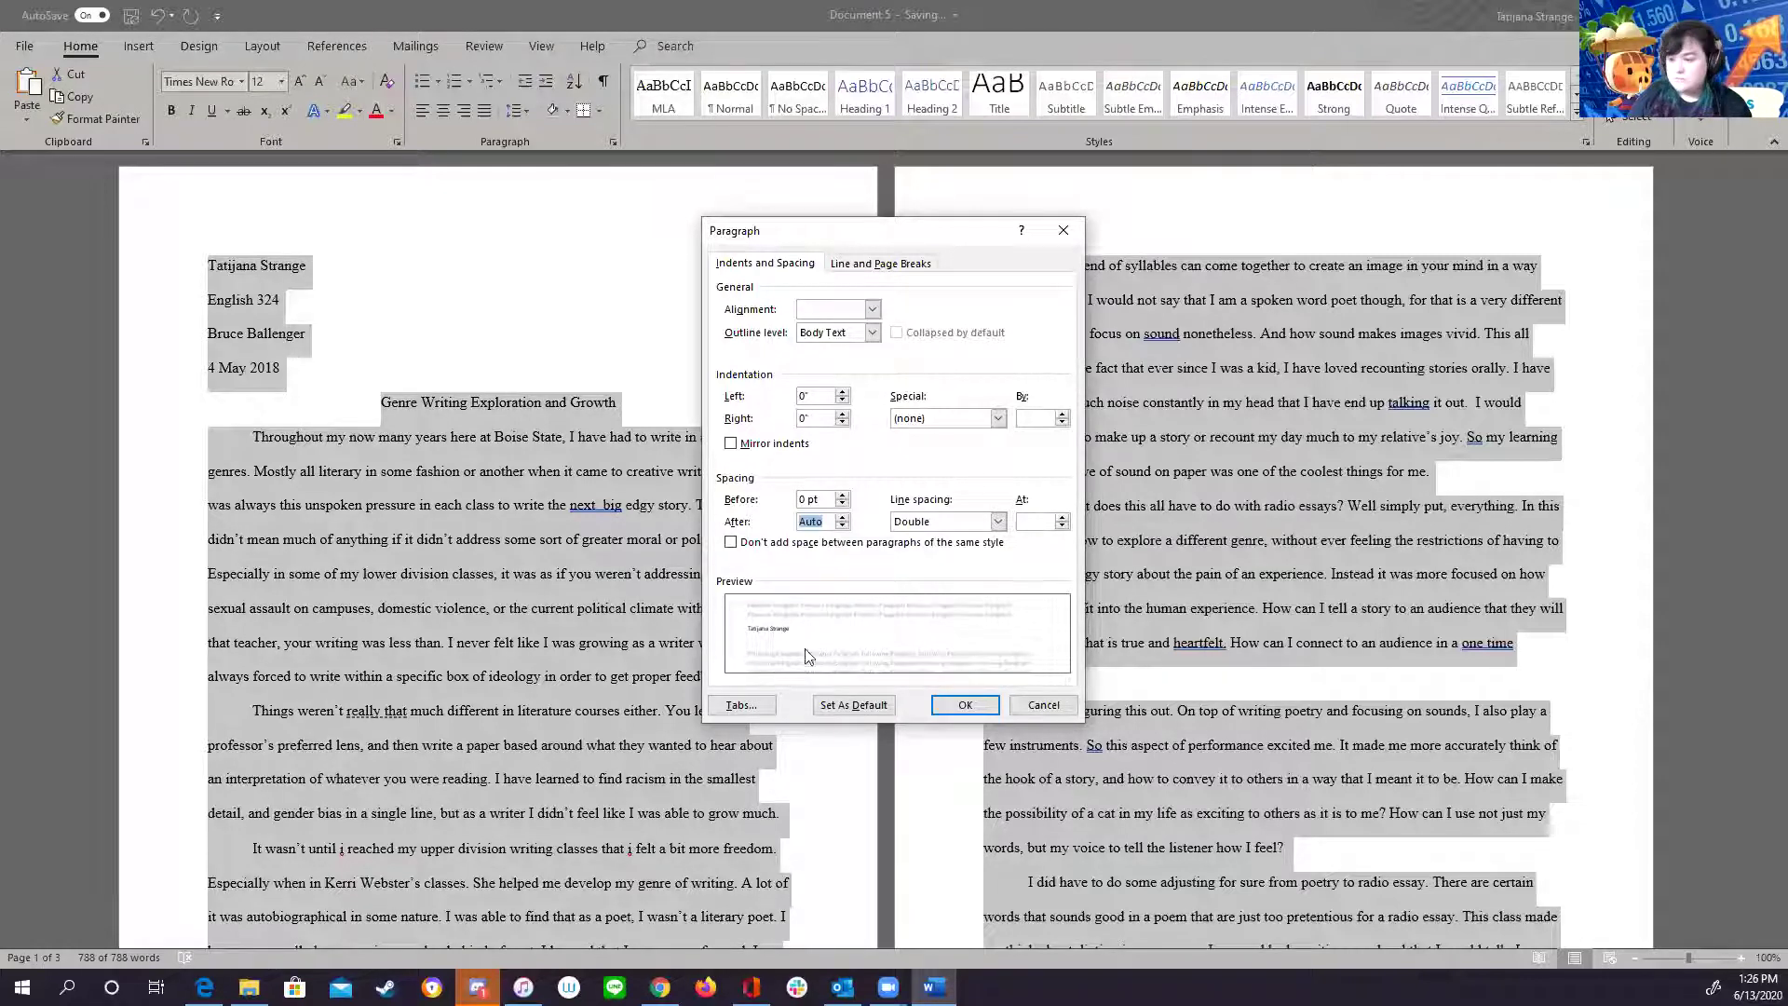
{"action": "left_click", "coordinate": [842, 527]}
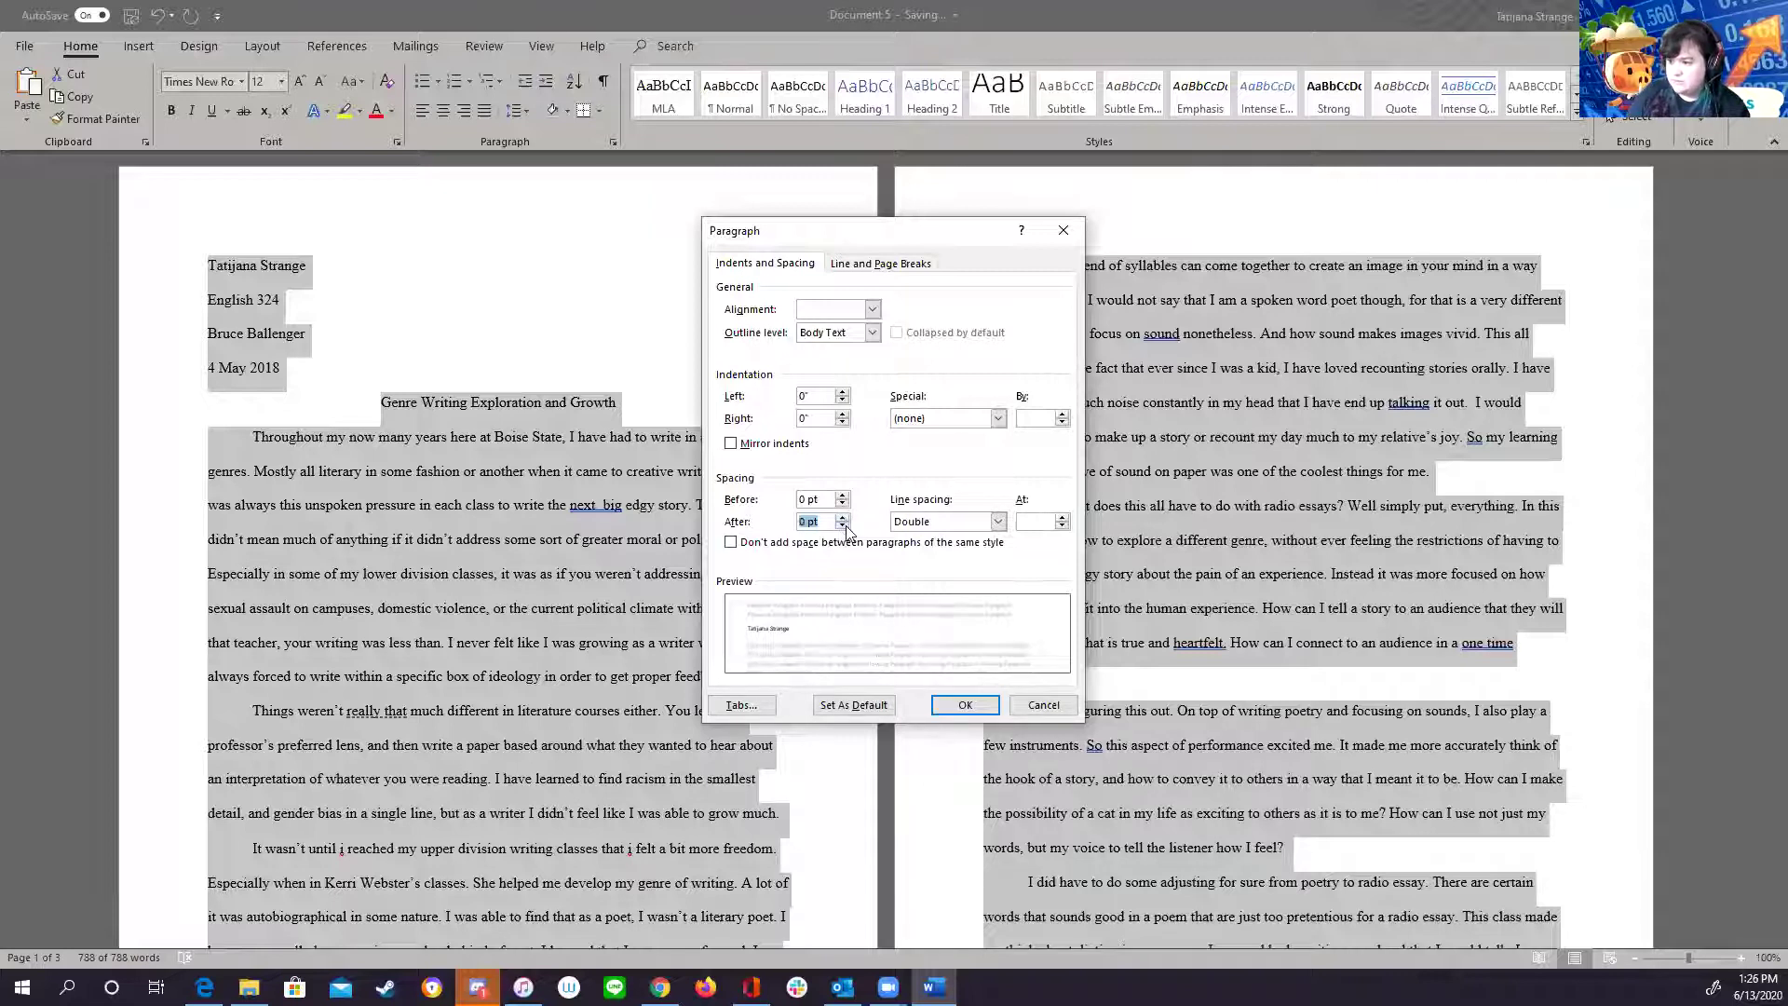
{"action": "left_click", "coordinate": [843, 526]}
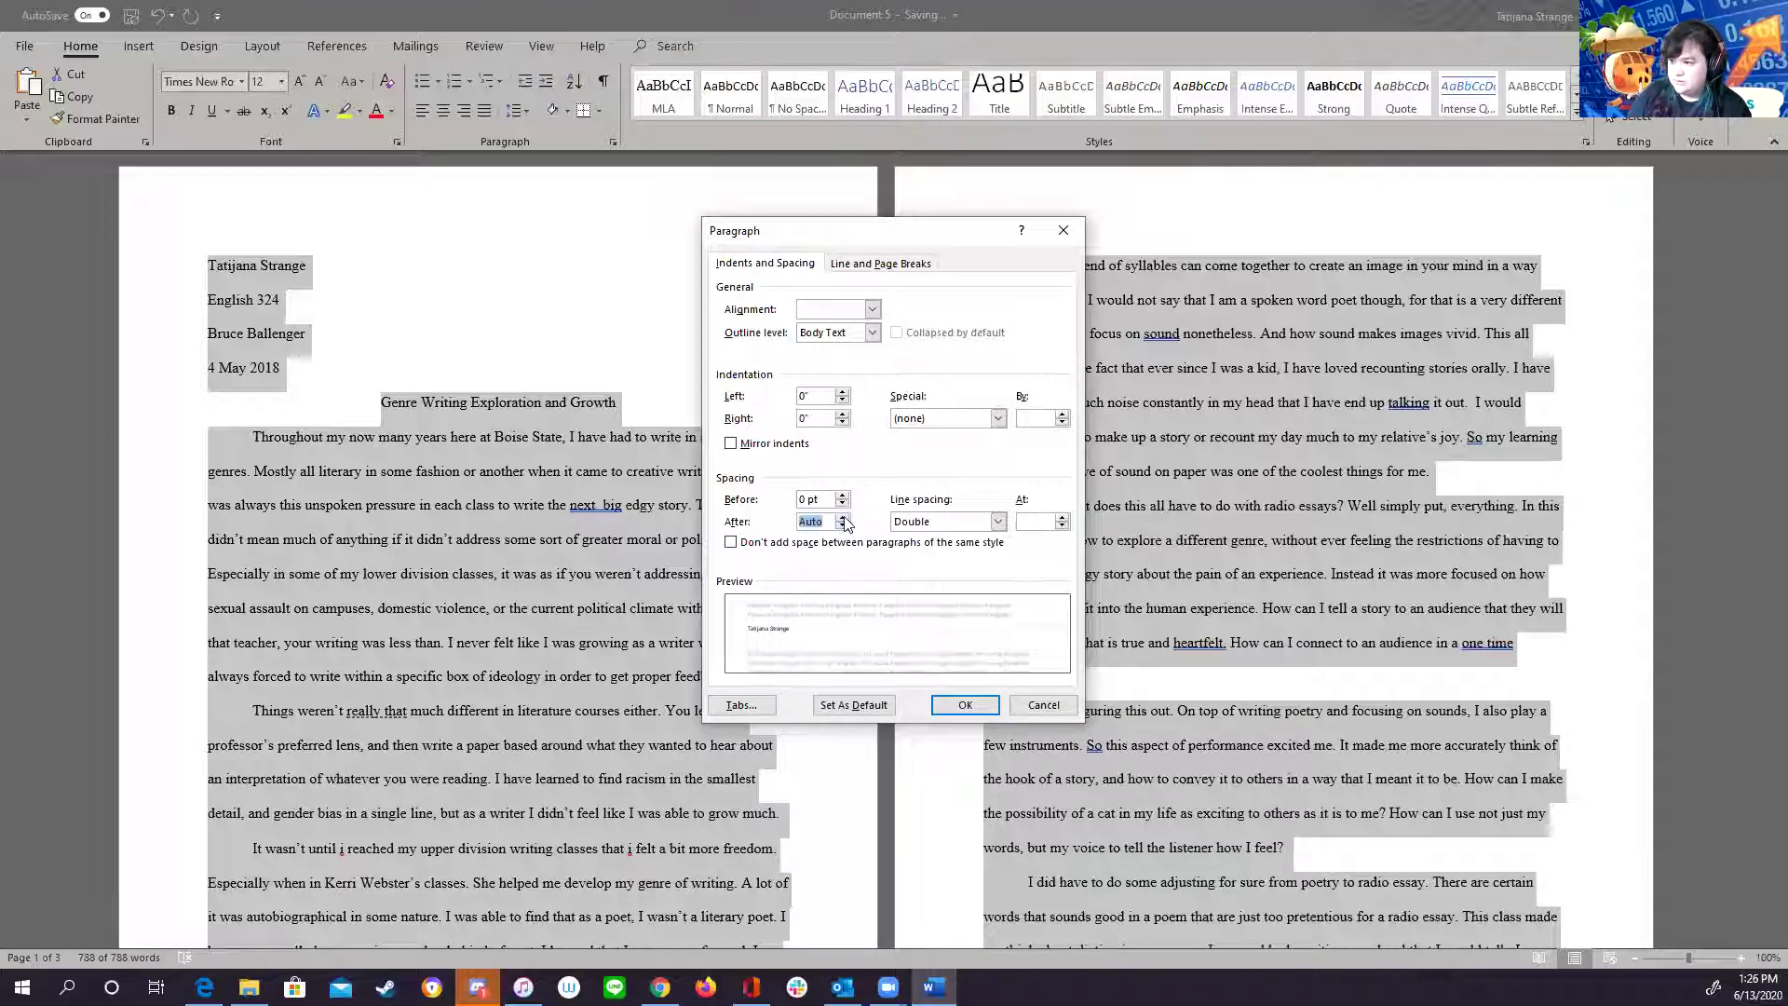
{"action": "left_click", "coordinate": [843, 525]}
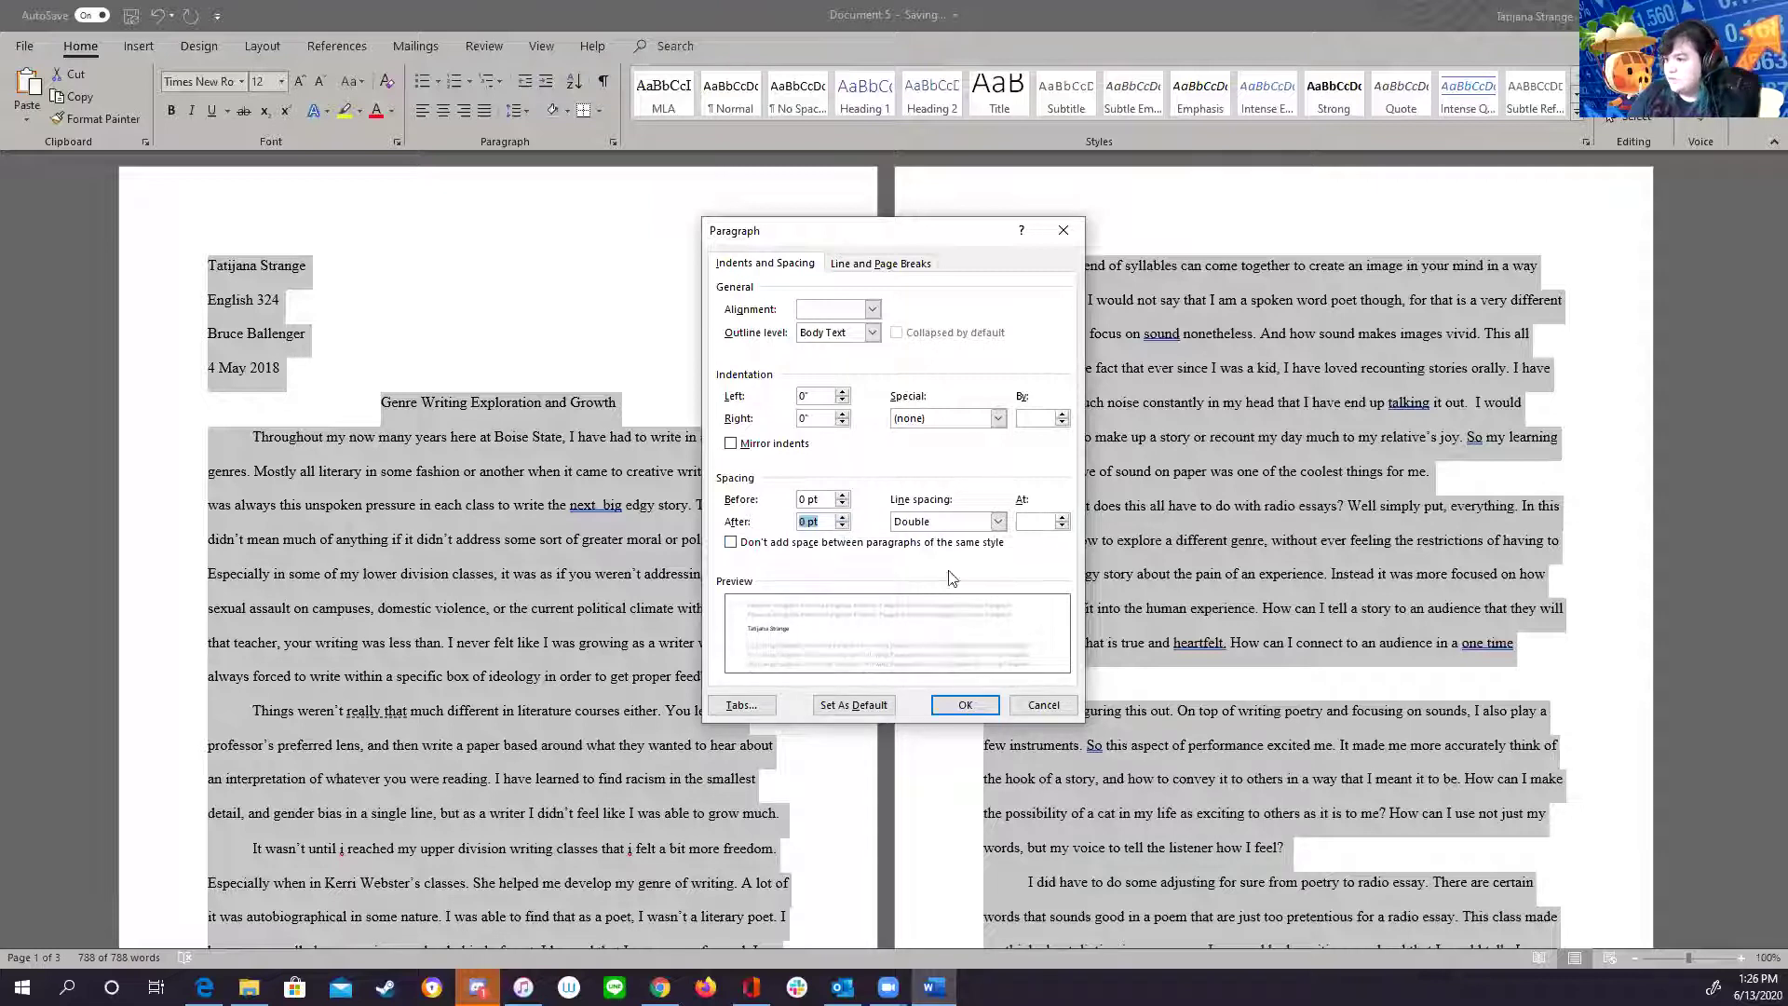
{"action": "key", "text": "BackSpace"}
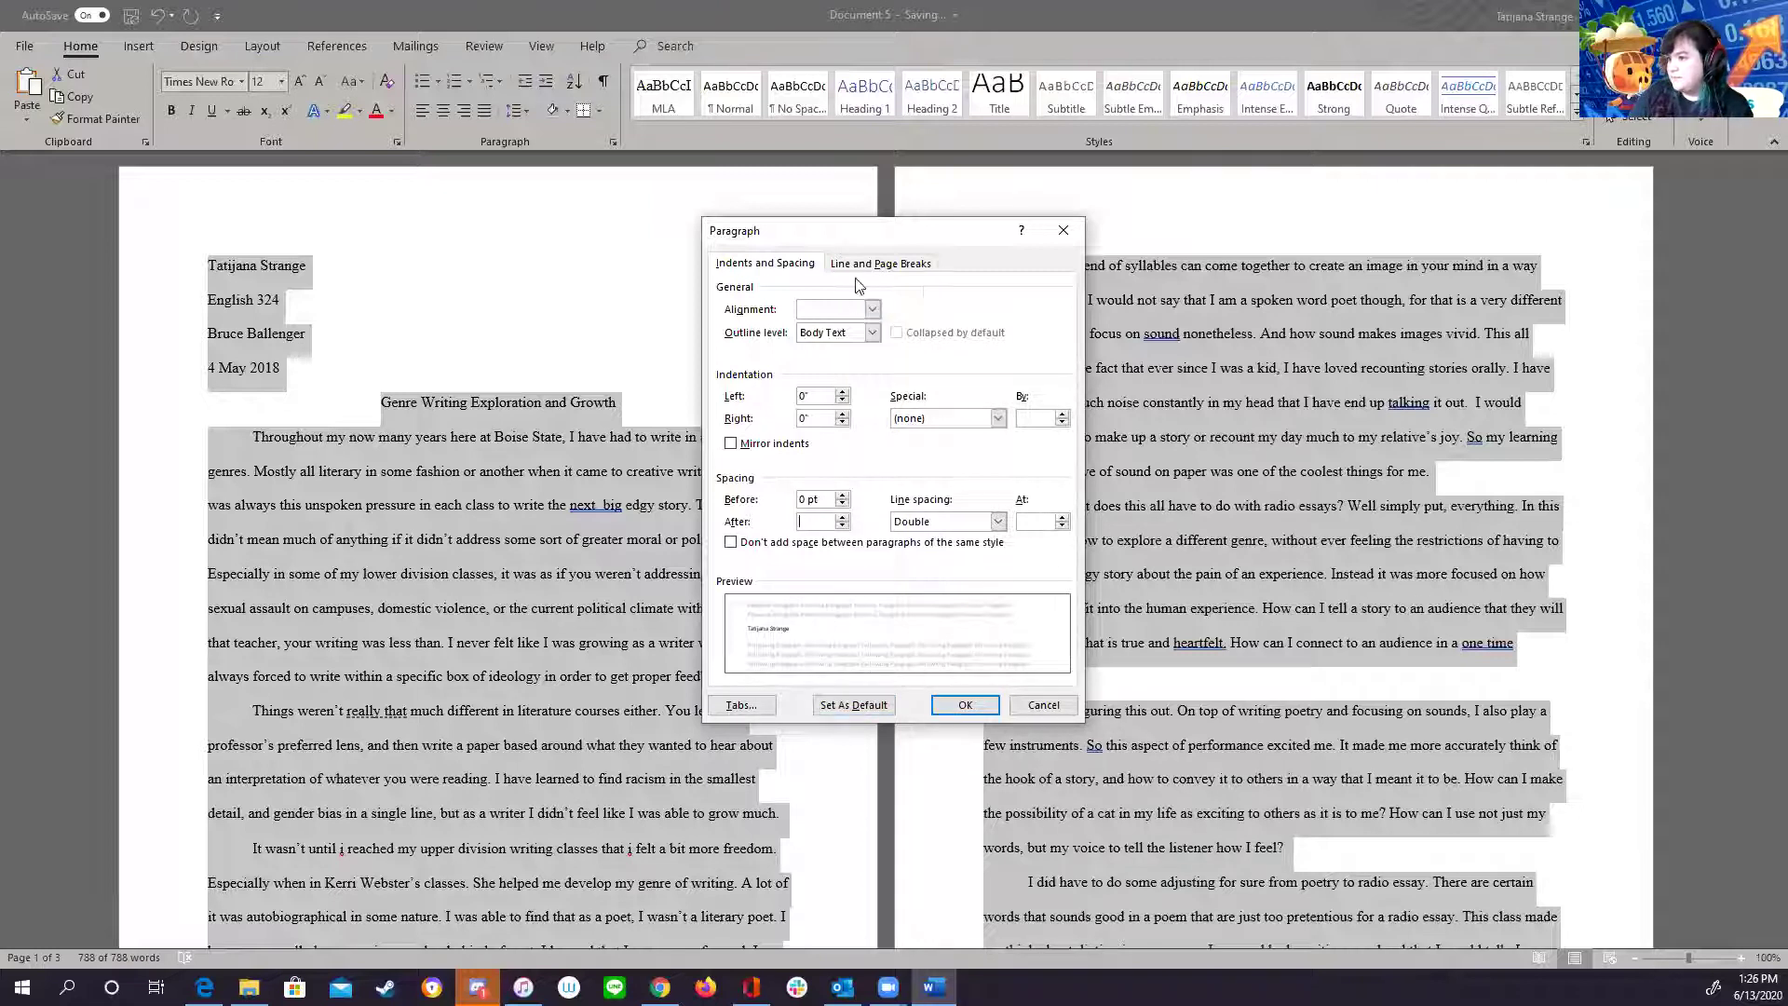
{"action": "left_click", "coordinate": [965, 707]}
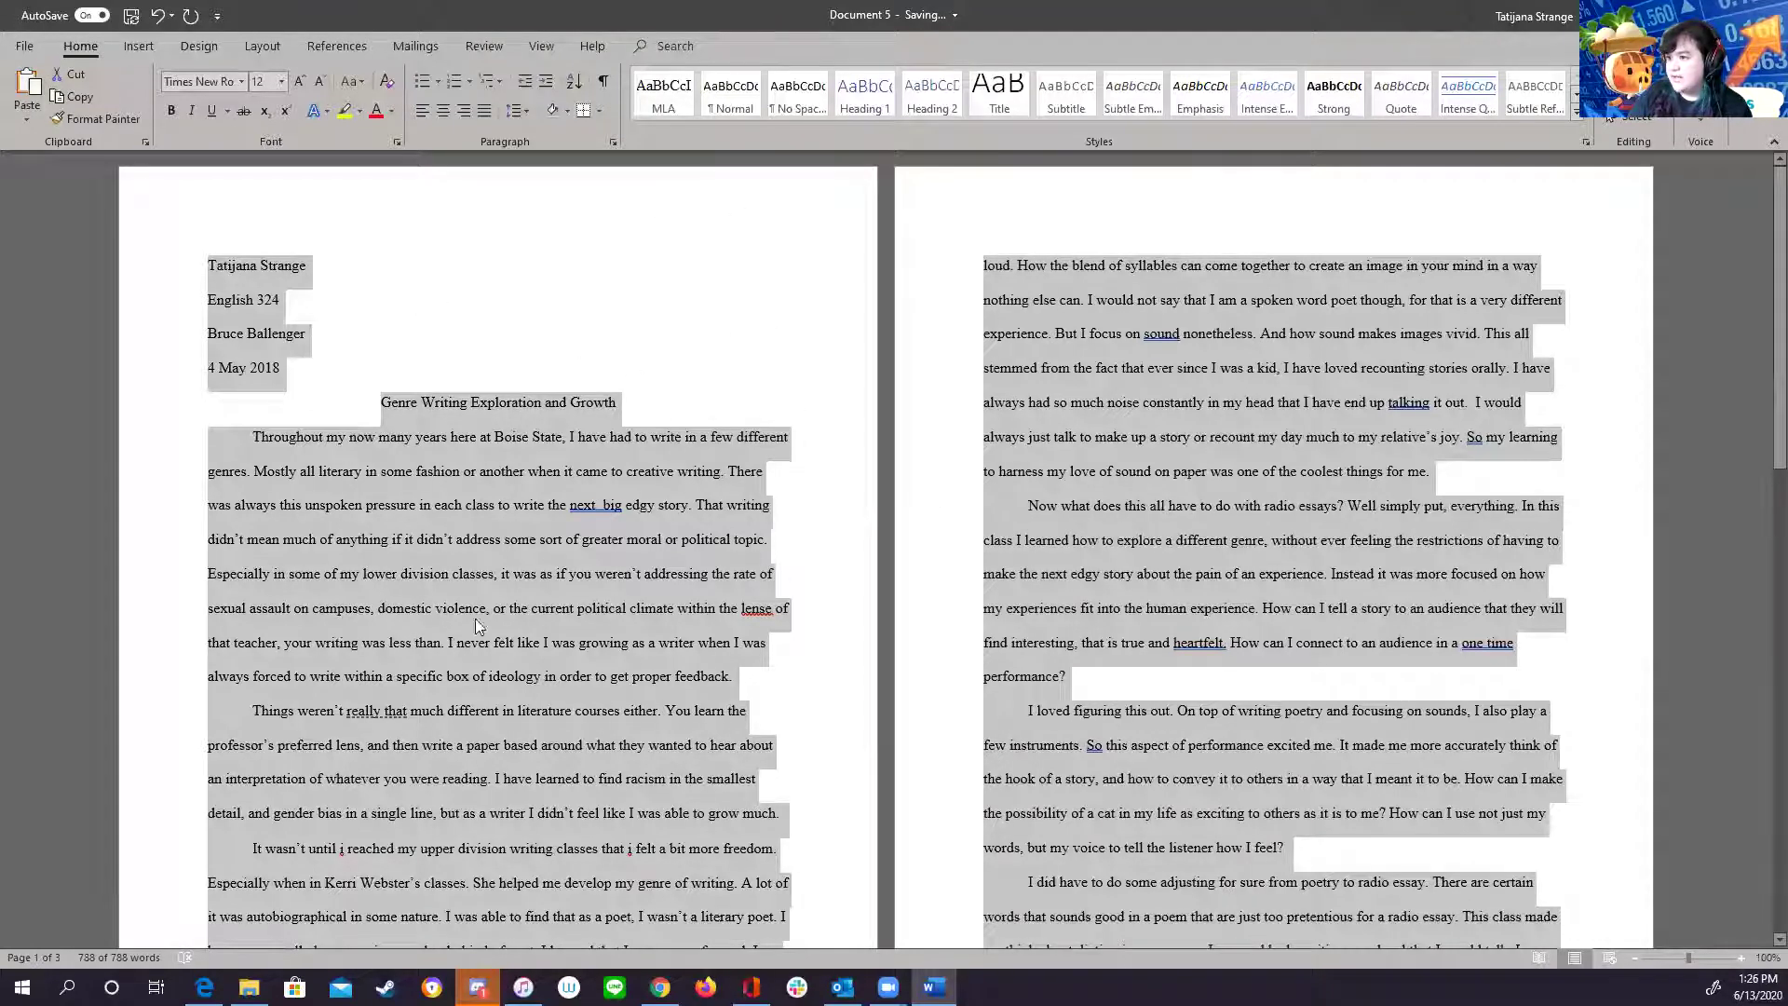
{"action": "left_click", "coordinate": [637, 301]}
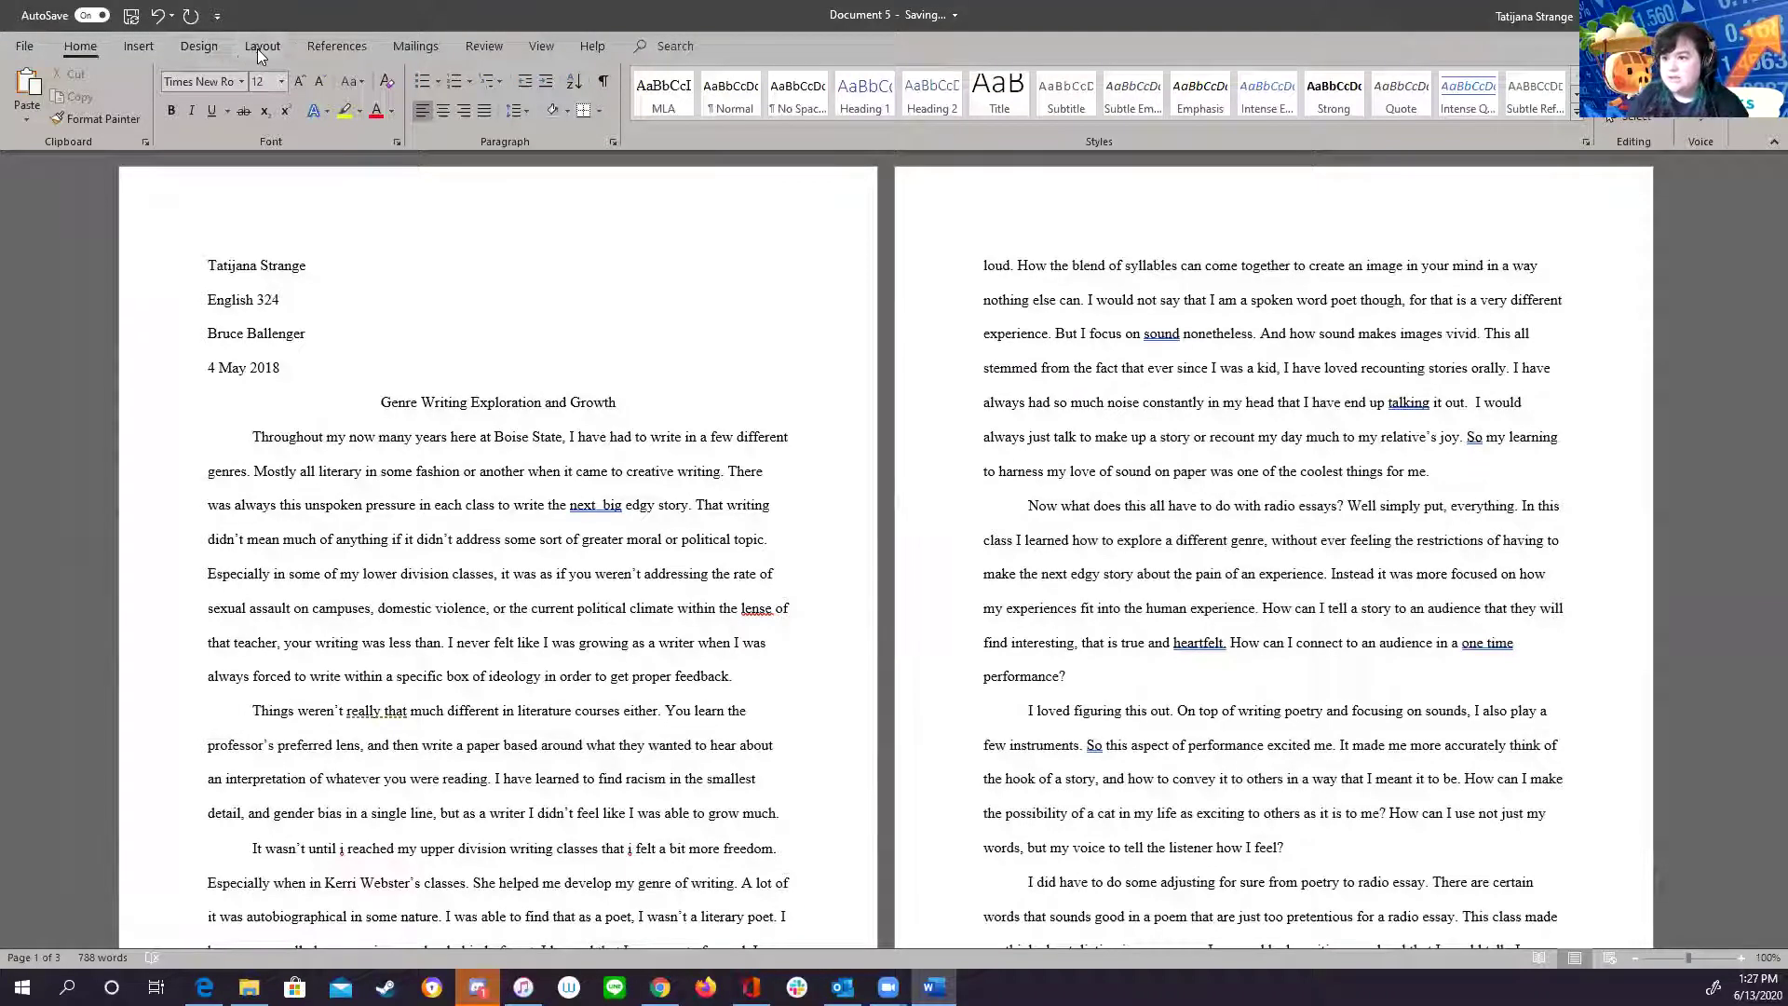
- Apply the Normal margin preset, giving 1-inch margins on all sides
{"action": "left_click", "coordinate": [253, 48]}
{"action": "left_click", "coordinate": [34, 115]}
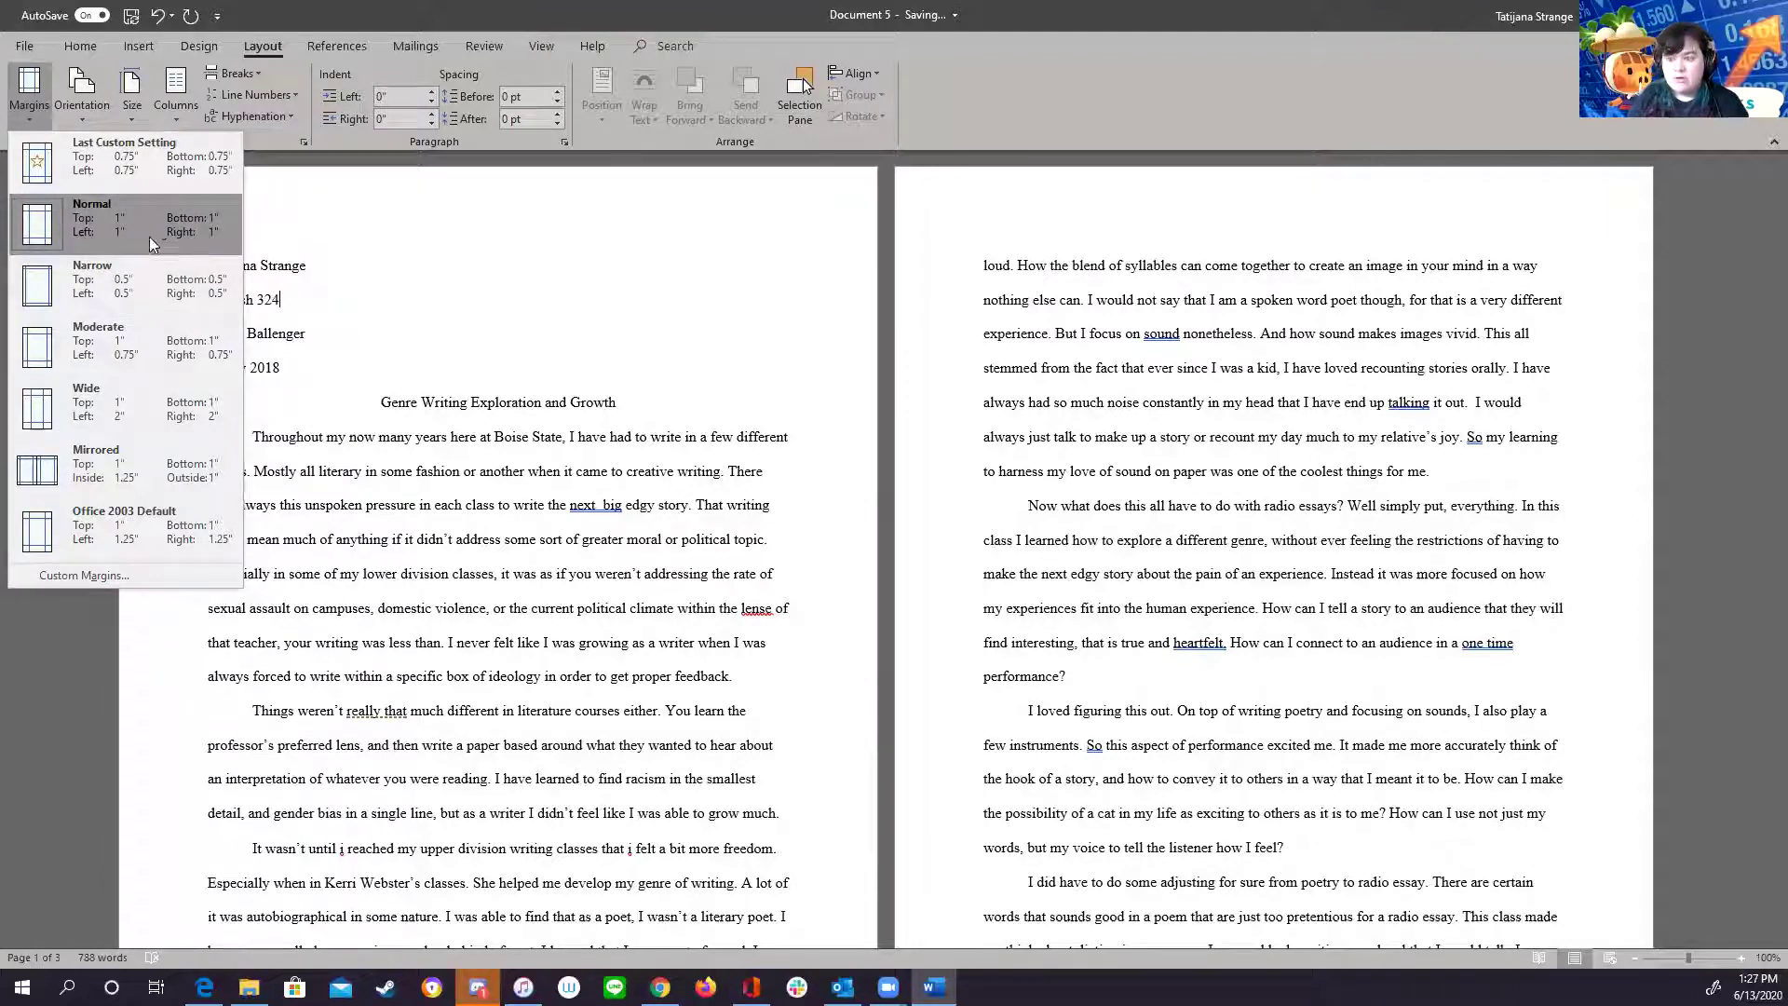
{"action": "left_click", "coordinate": [73, 203]}
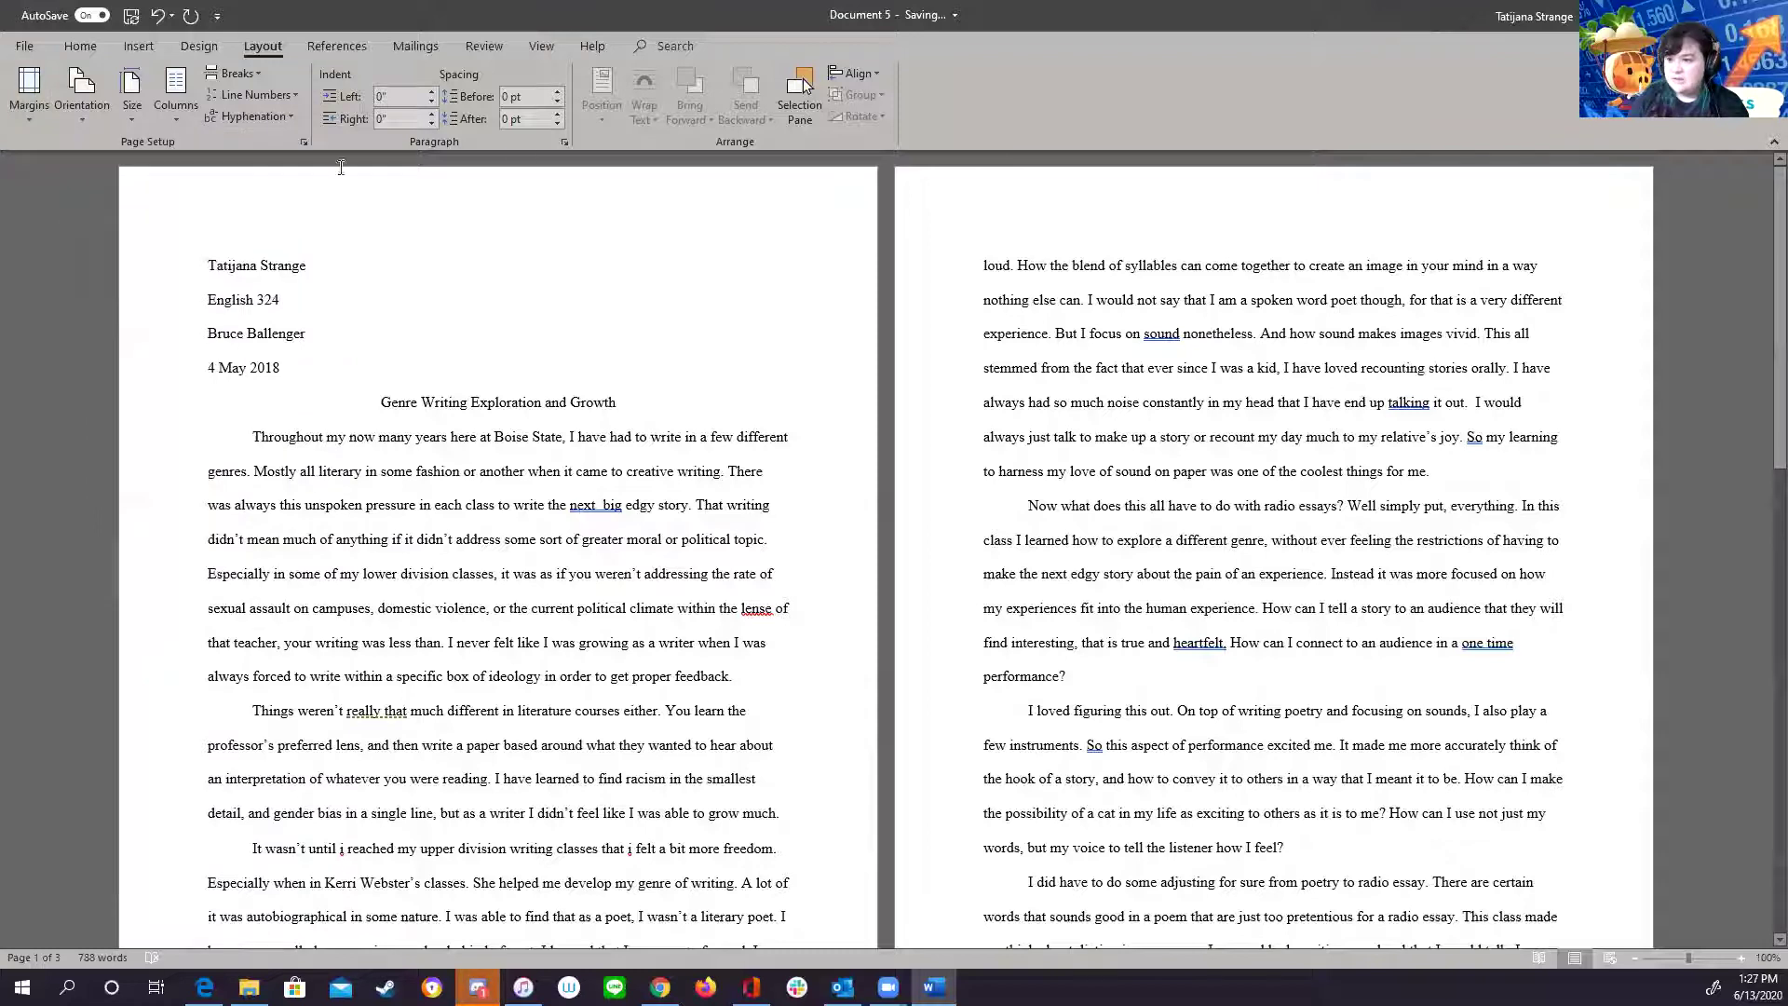
{"action": "left_click", "coordinate": [28, 90]}
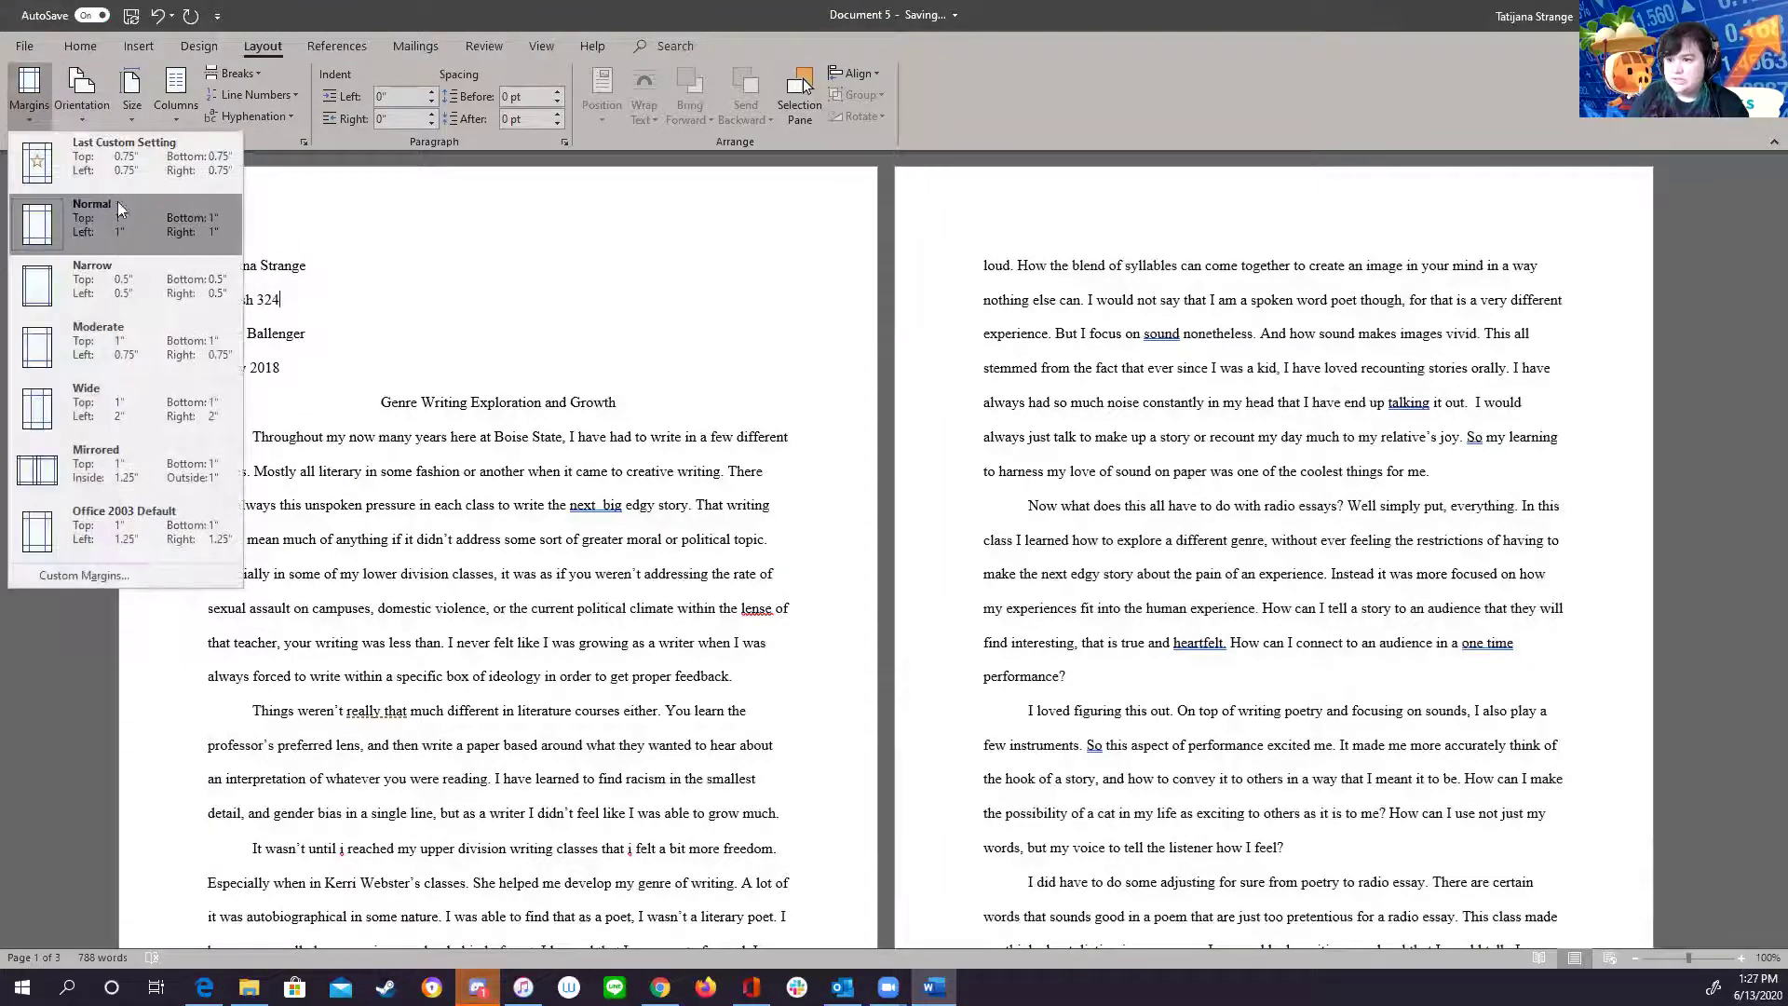
{"action": "left_click", "coordinate": [145, 222]}
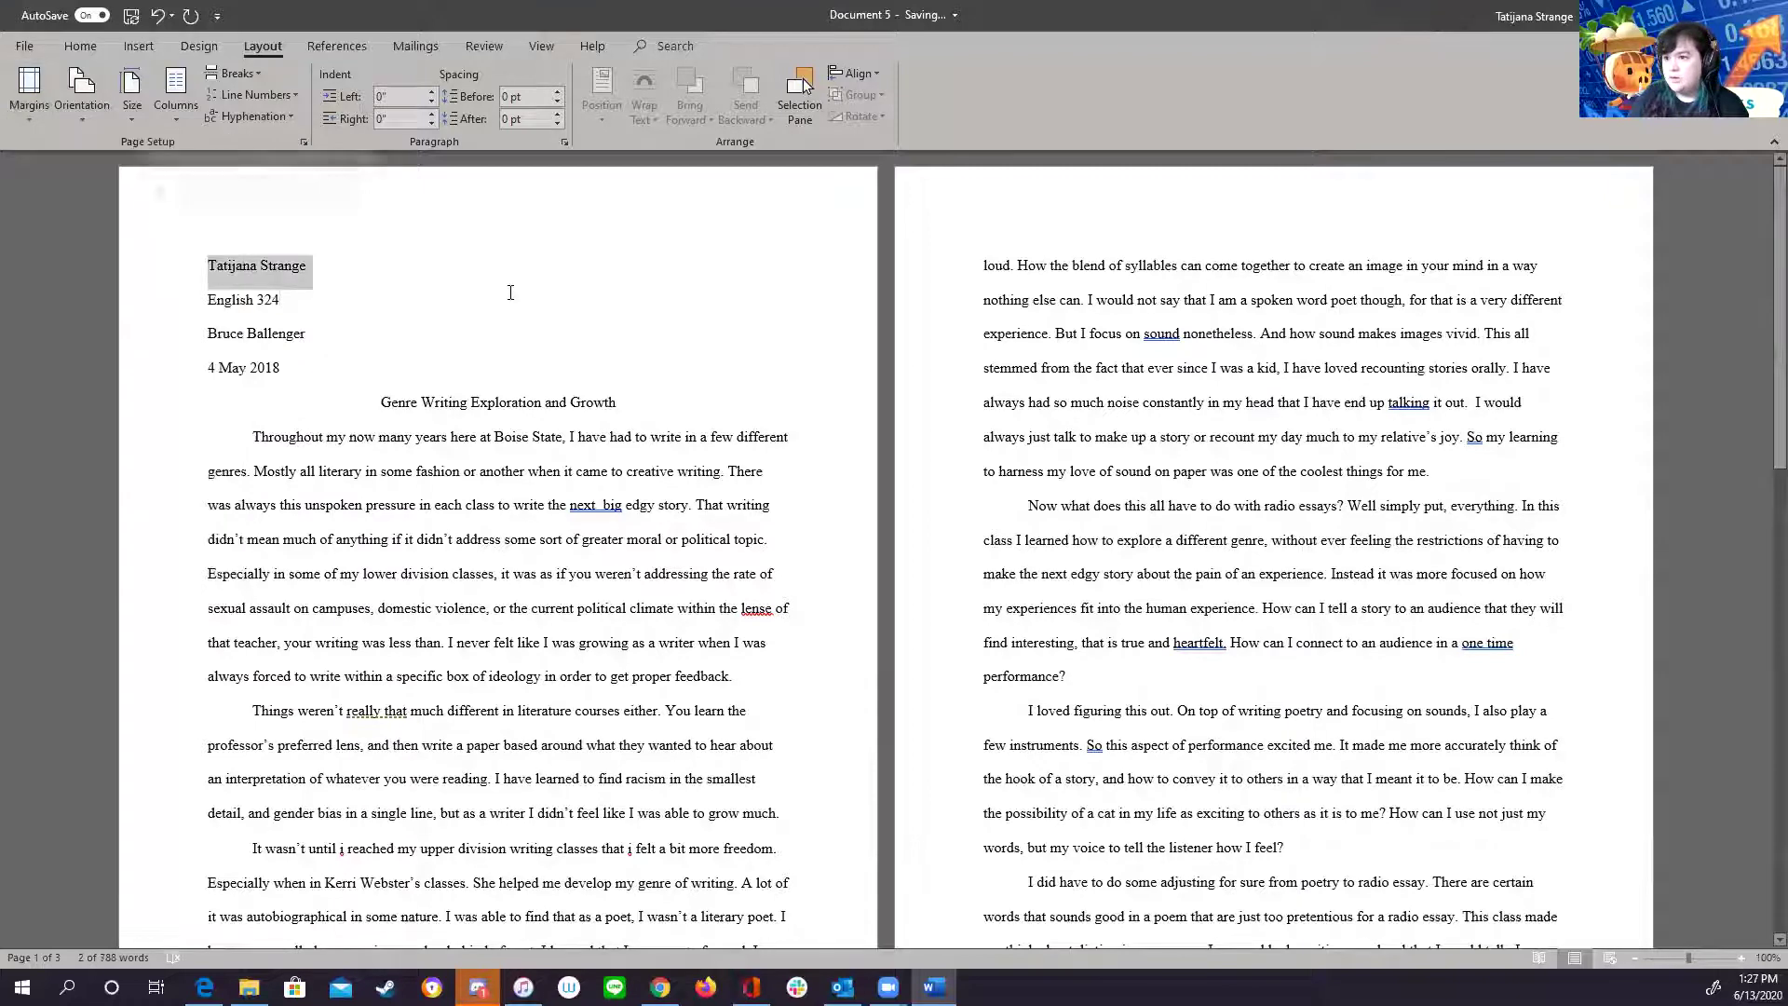
{"action": "left_click", "coordinate": [516, 298]}
{"action": "left_click", "coordinate": [93, 46]}
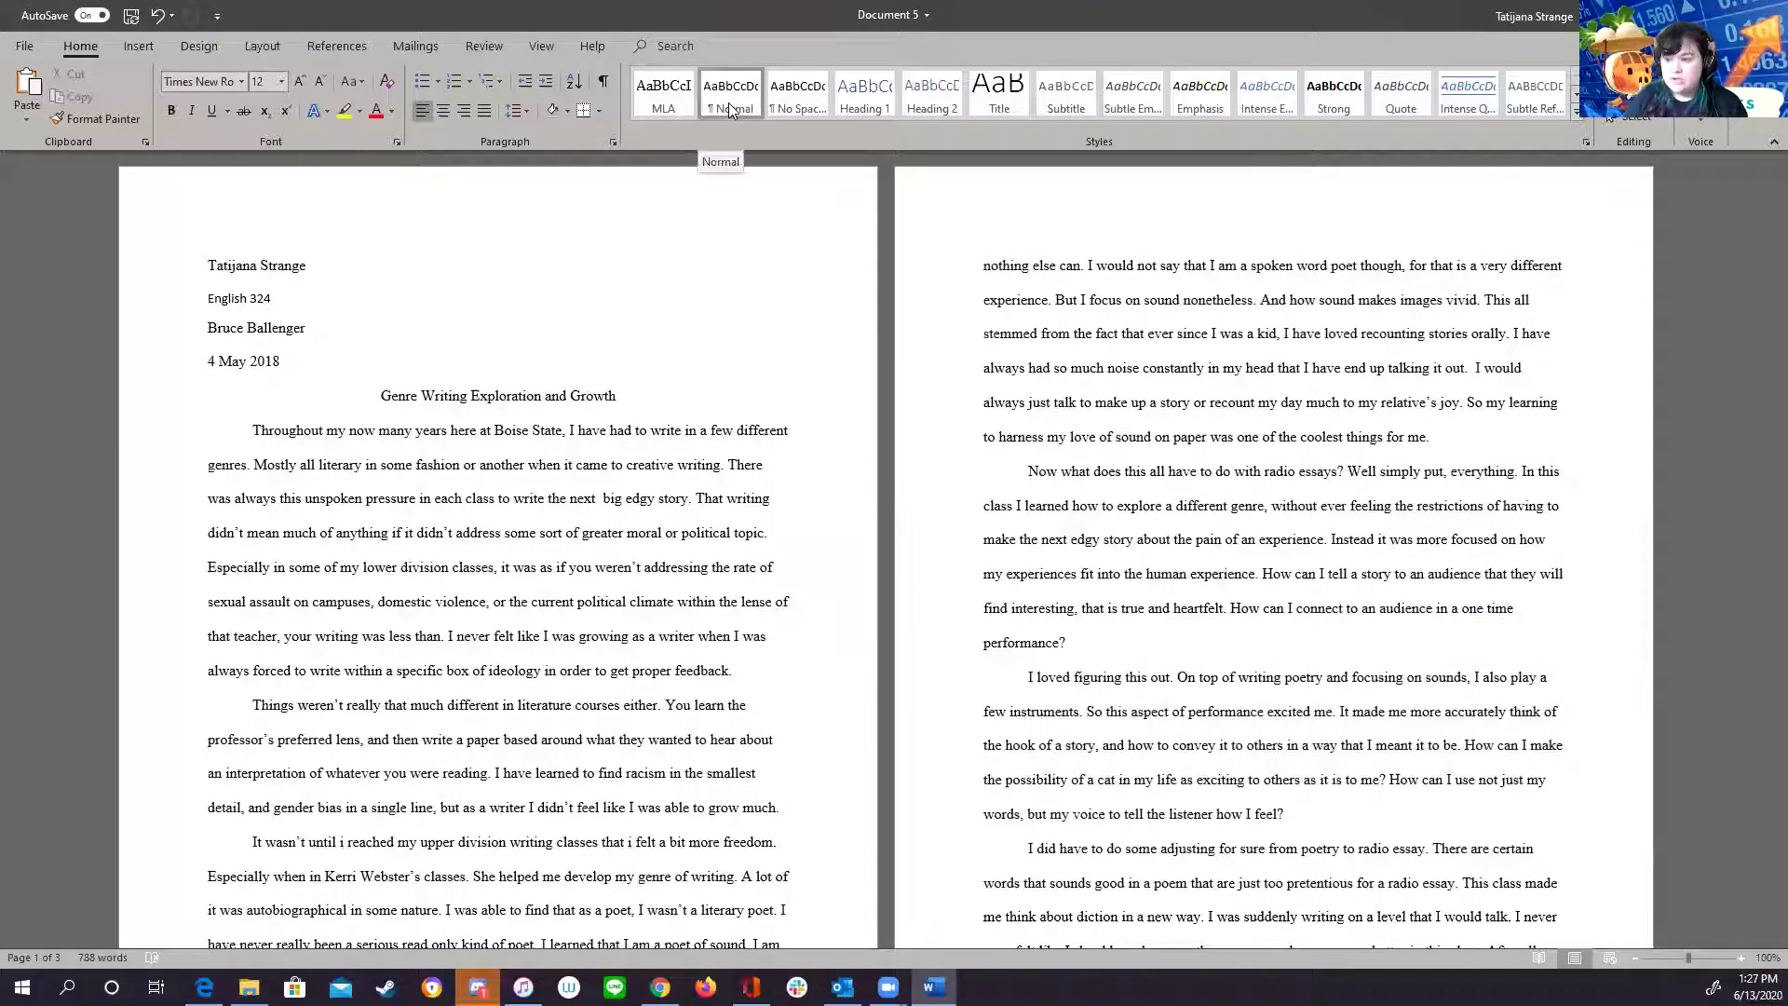
- Try the Normal style on the 'English 324' line, then apply the MLA style instead
{"action": "left_click", "coordinate": [728, 102]}
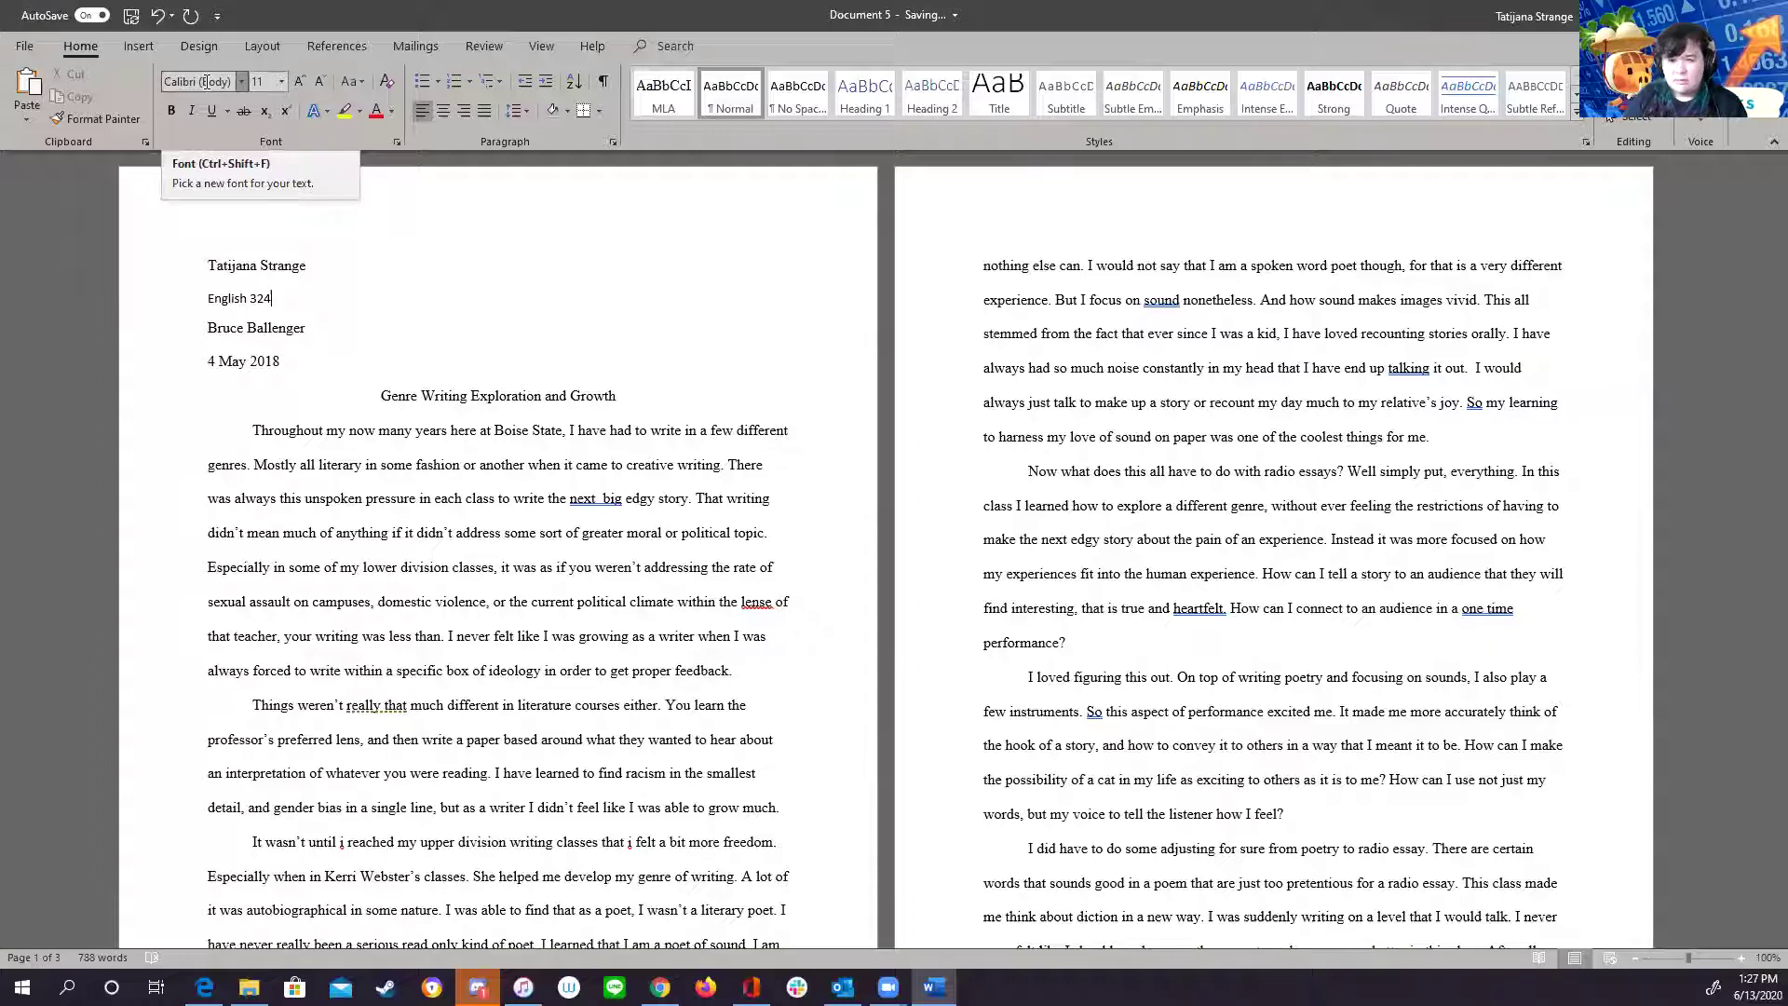
{"action": "left_click", "coordinate": [663, 93]}
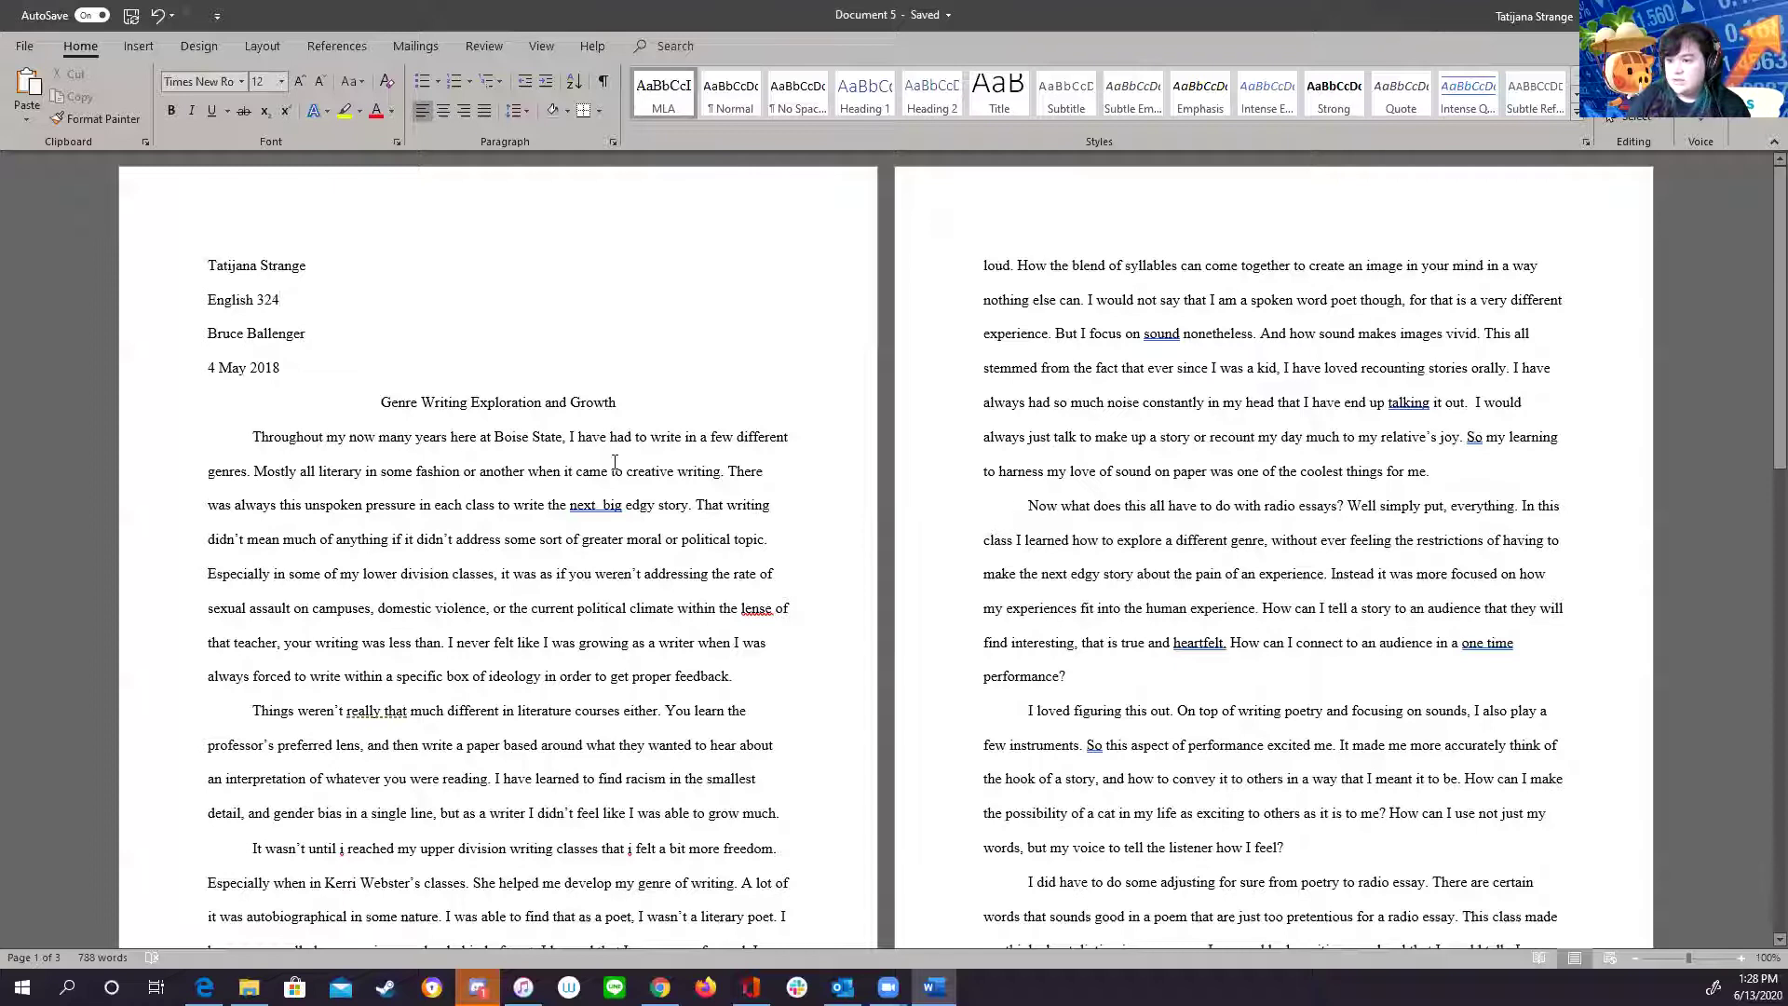
- Scroll through the essay's three pages to page 3 and back to page 1
{"action": "left_click", "coordinate": [252, 433]}
{"action": "scroll", "coordinate": [256, 503], "scroll_direction": "down", "scroll_amount": 2}
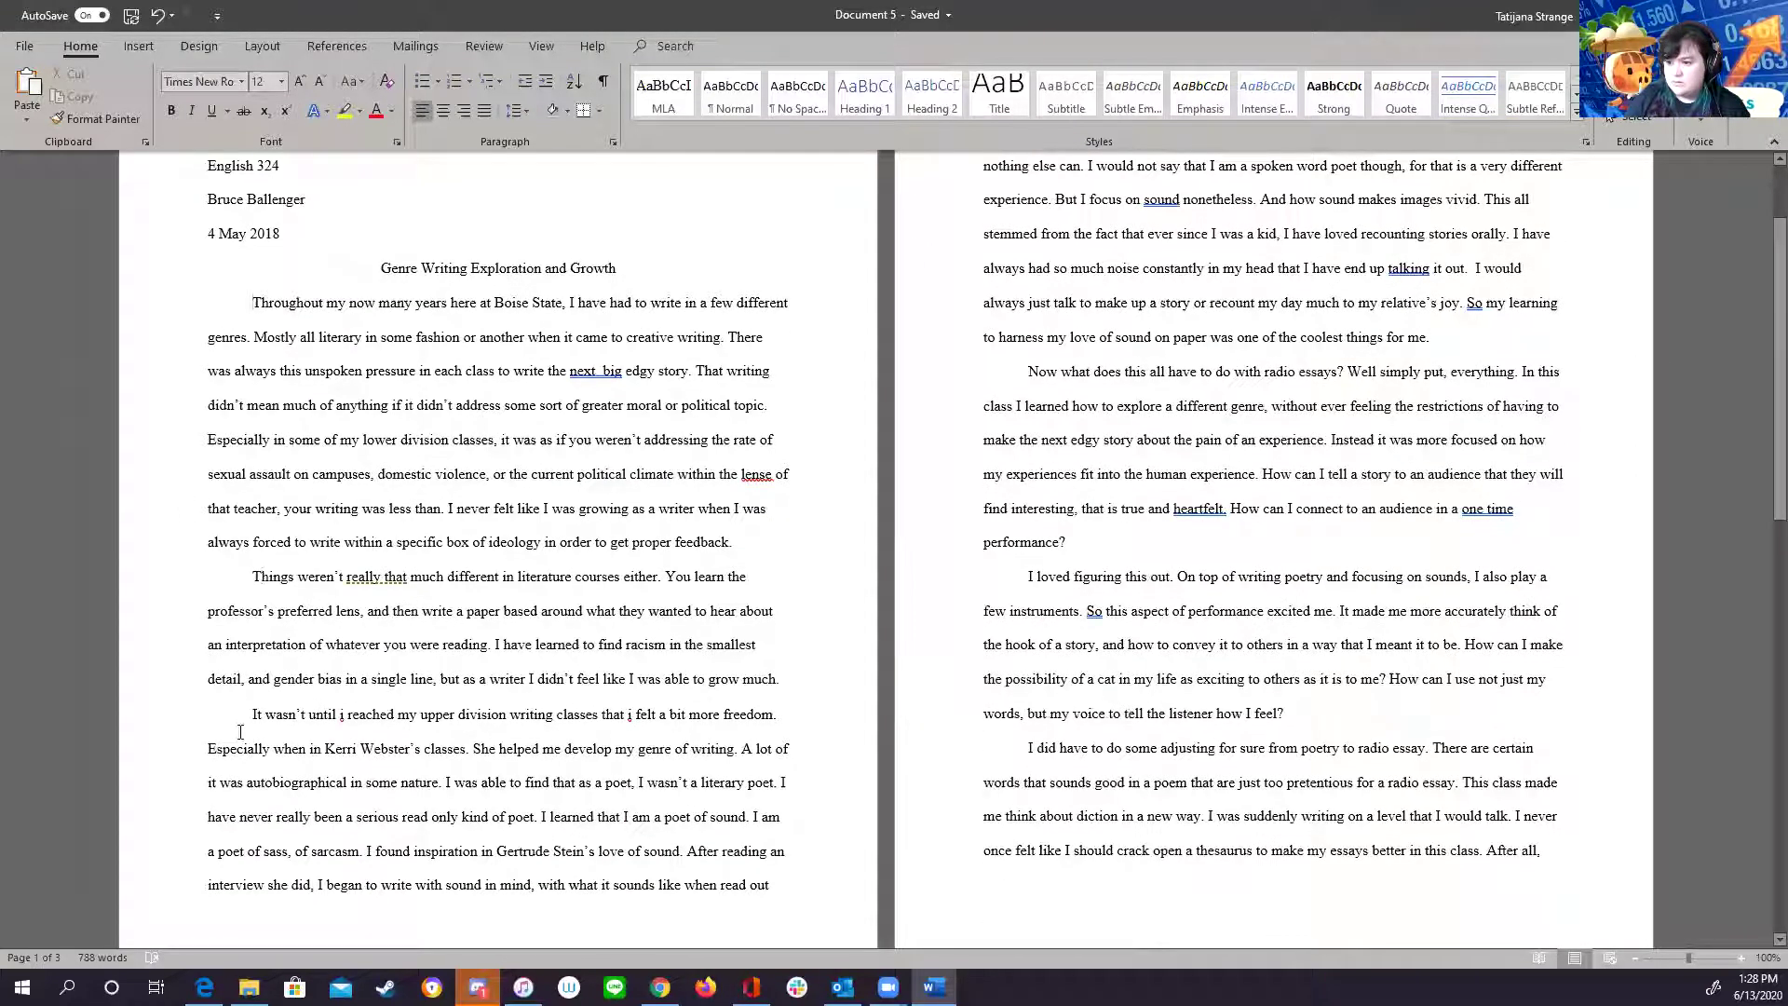
{"action": "scroll", "coordinate": [788, 727], "scroll_direction": "up", "scroll_amount": 2}
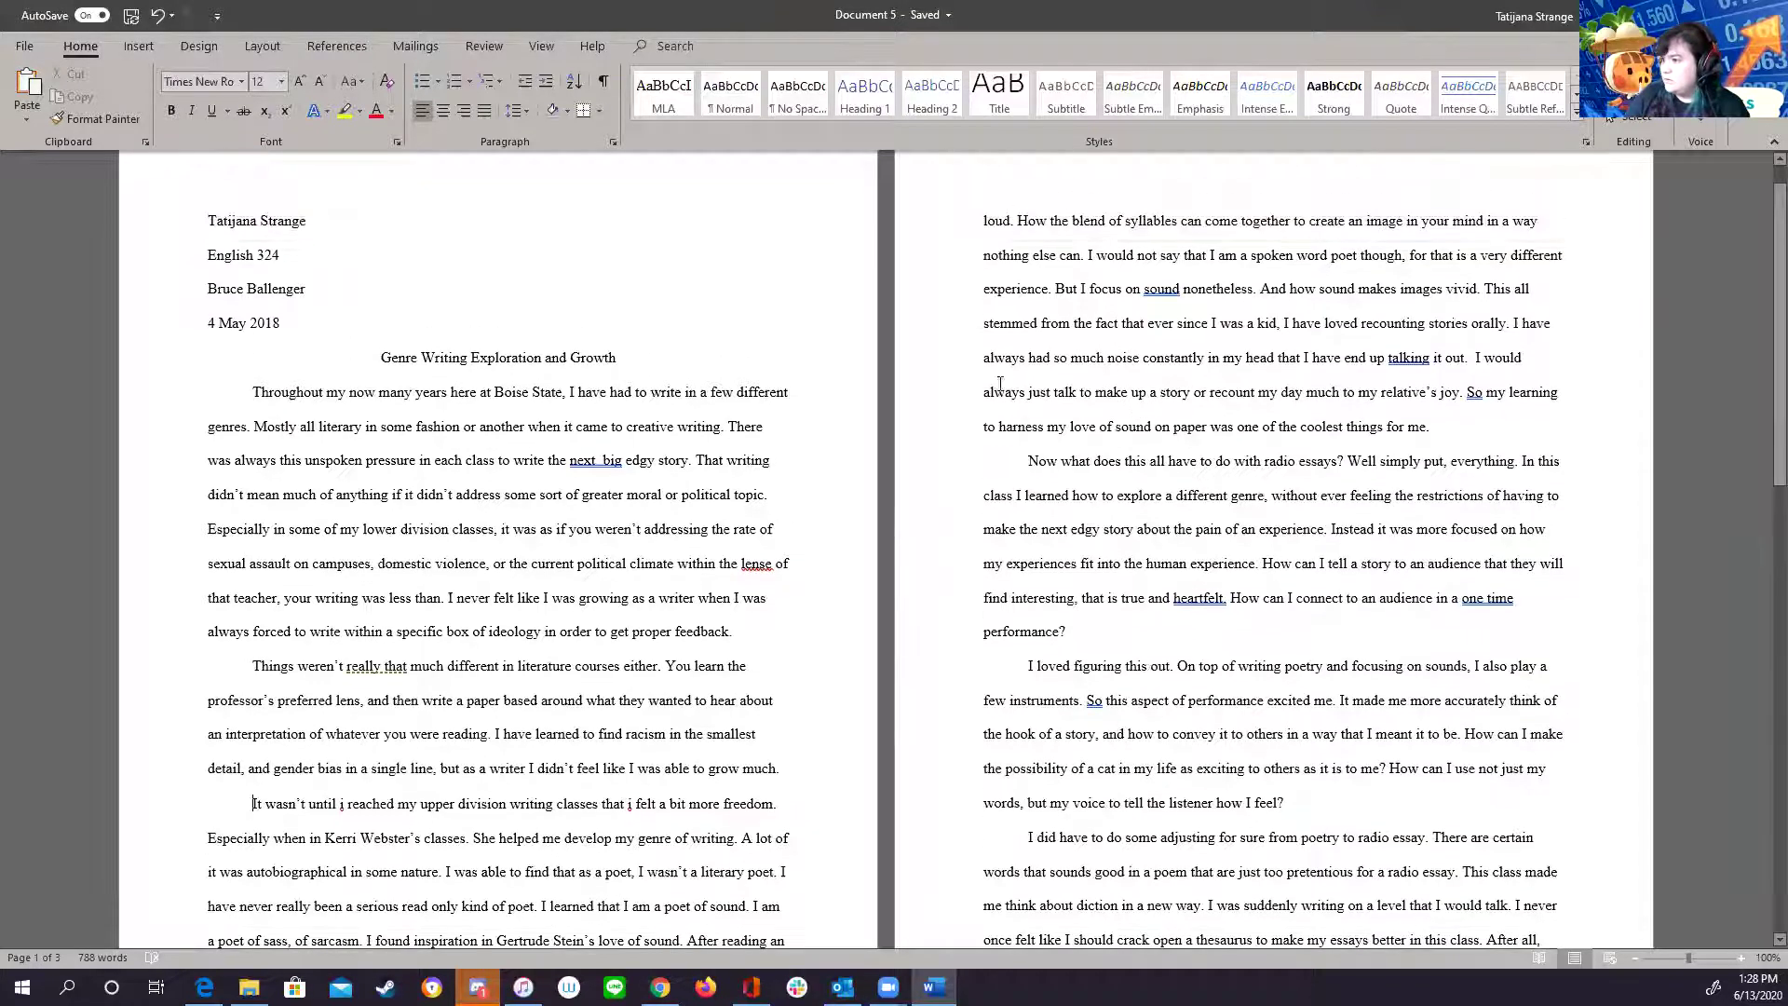
{"action": "scroll", "coordinate": [1046, 762], "scroll_direction": "down", "scroll_amount": 2}
{"action": "scroll", "coordinate": [1045, 759], "scroll_direction": "down", "scroll_amount": 13}
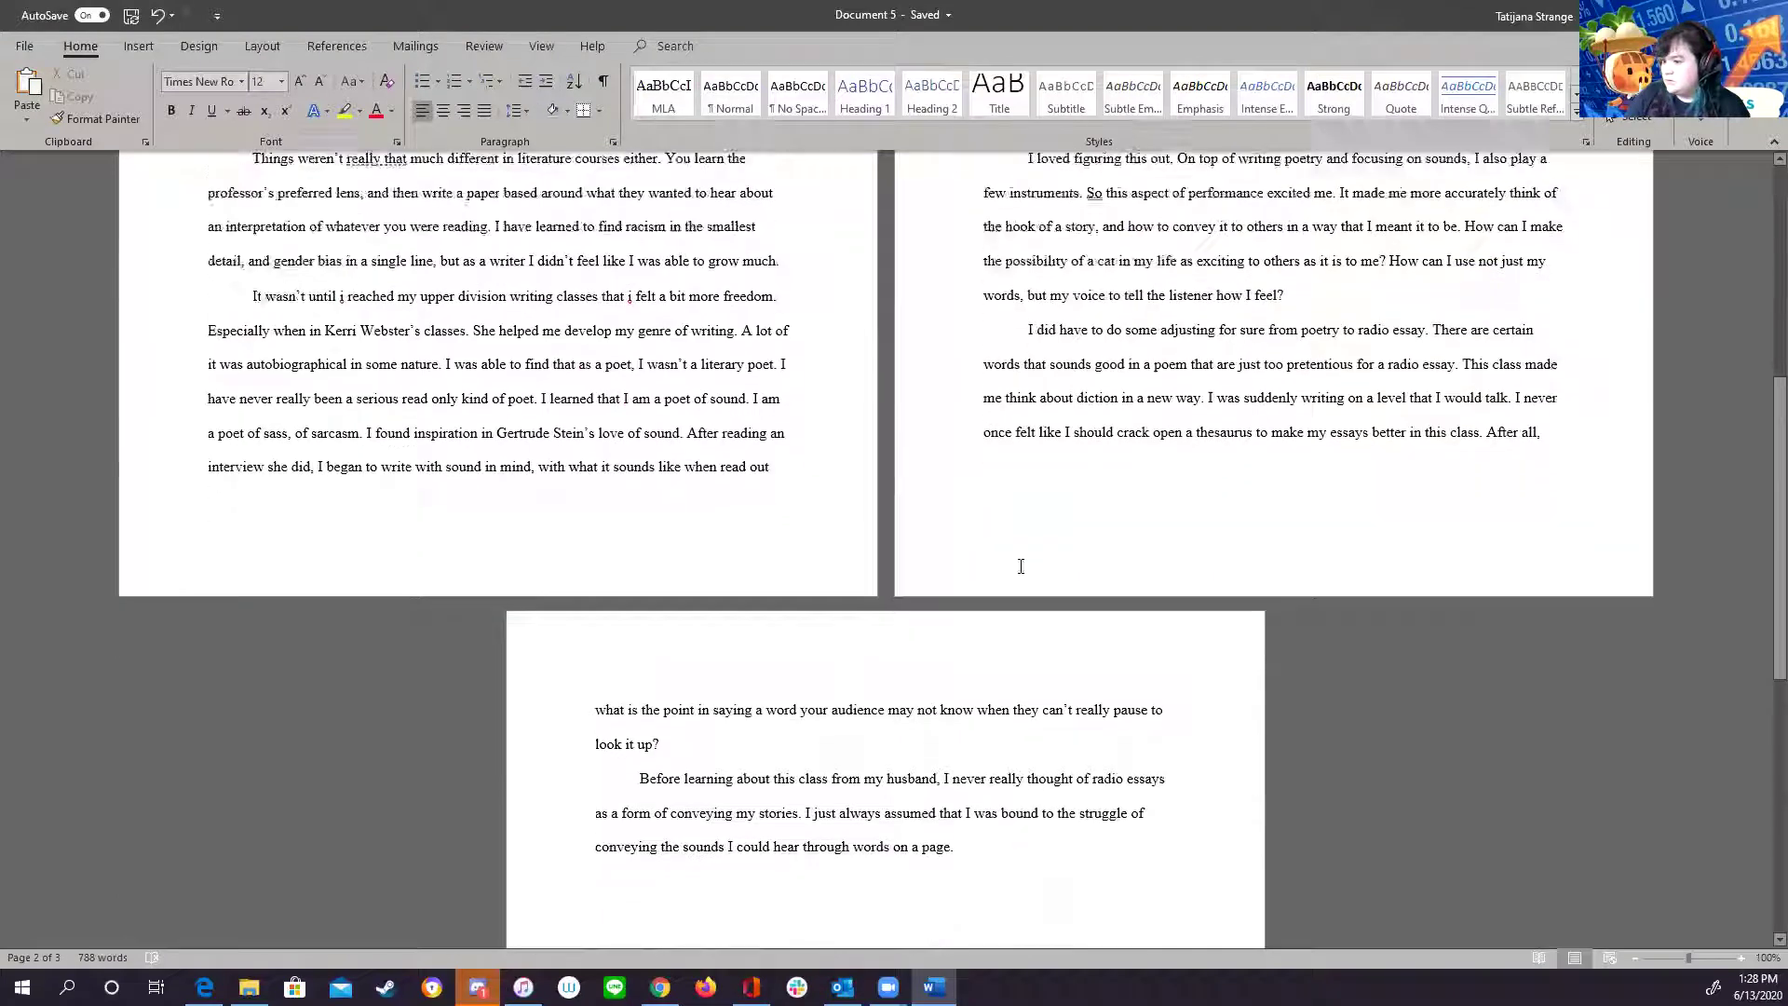
{"action": "scroll", "coordinate": [989, 786], "scroll_direction": "up", "scroll_amount": 16}
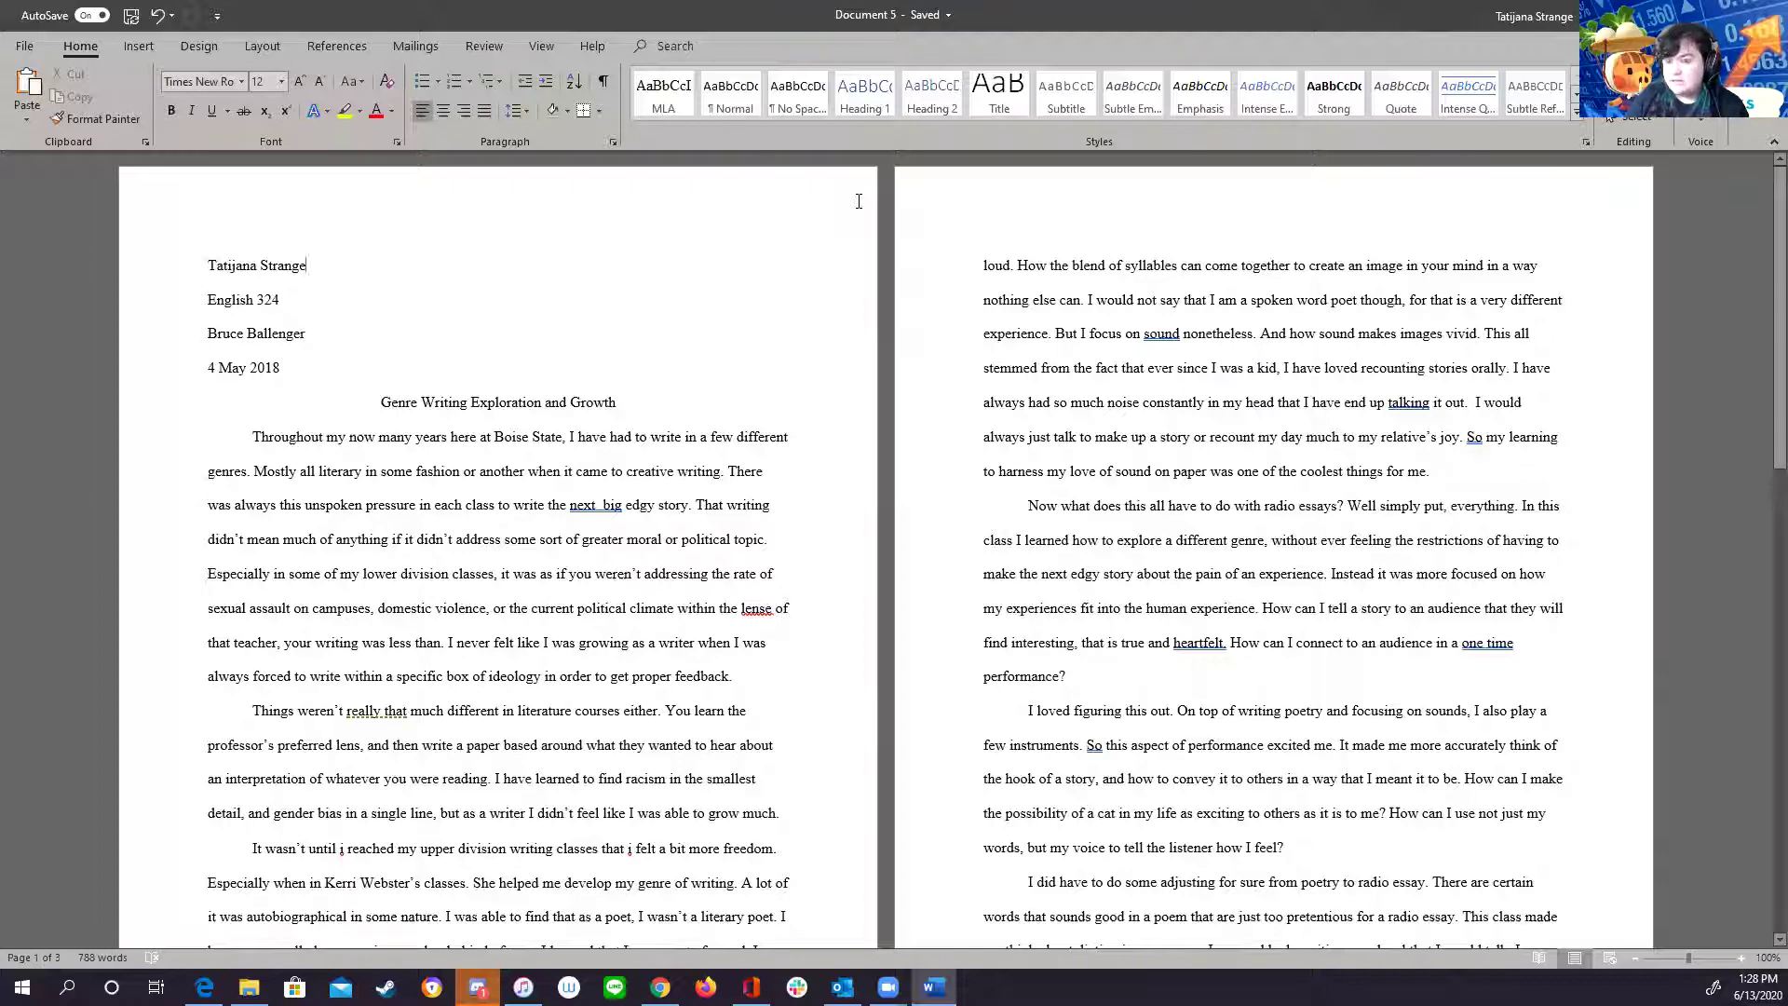
{"action": "scroll", "coordinate": [782, 652], "scroll_direction": "down", "scroll_amount": 5}
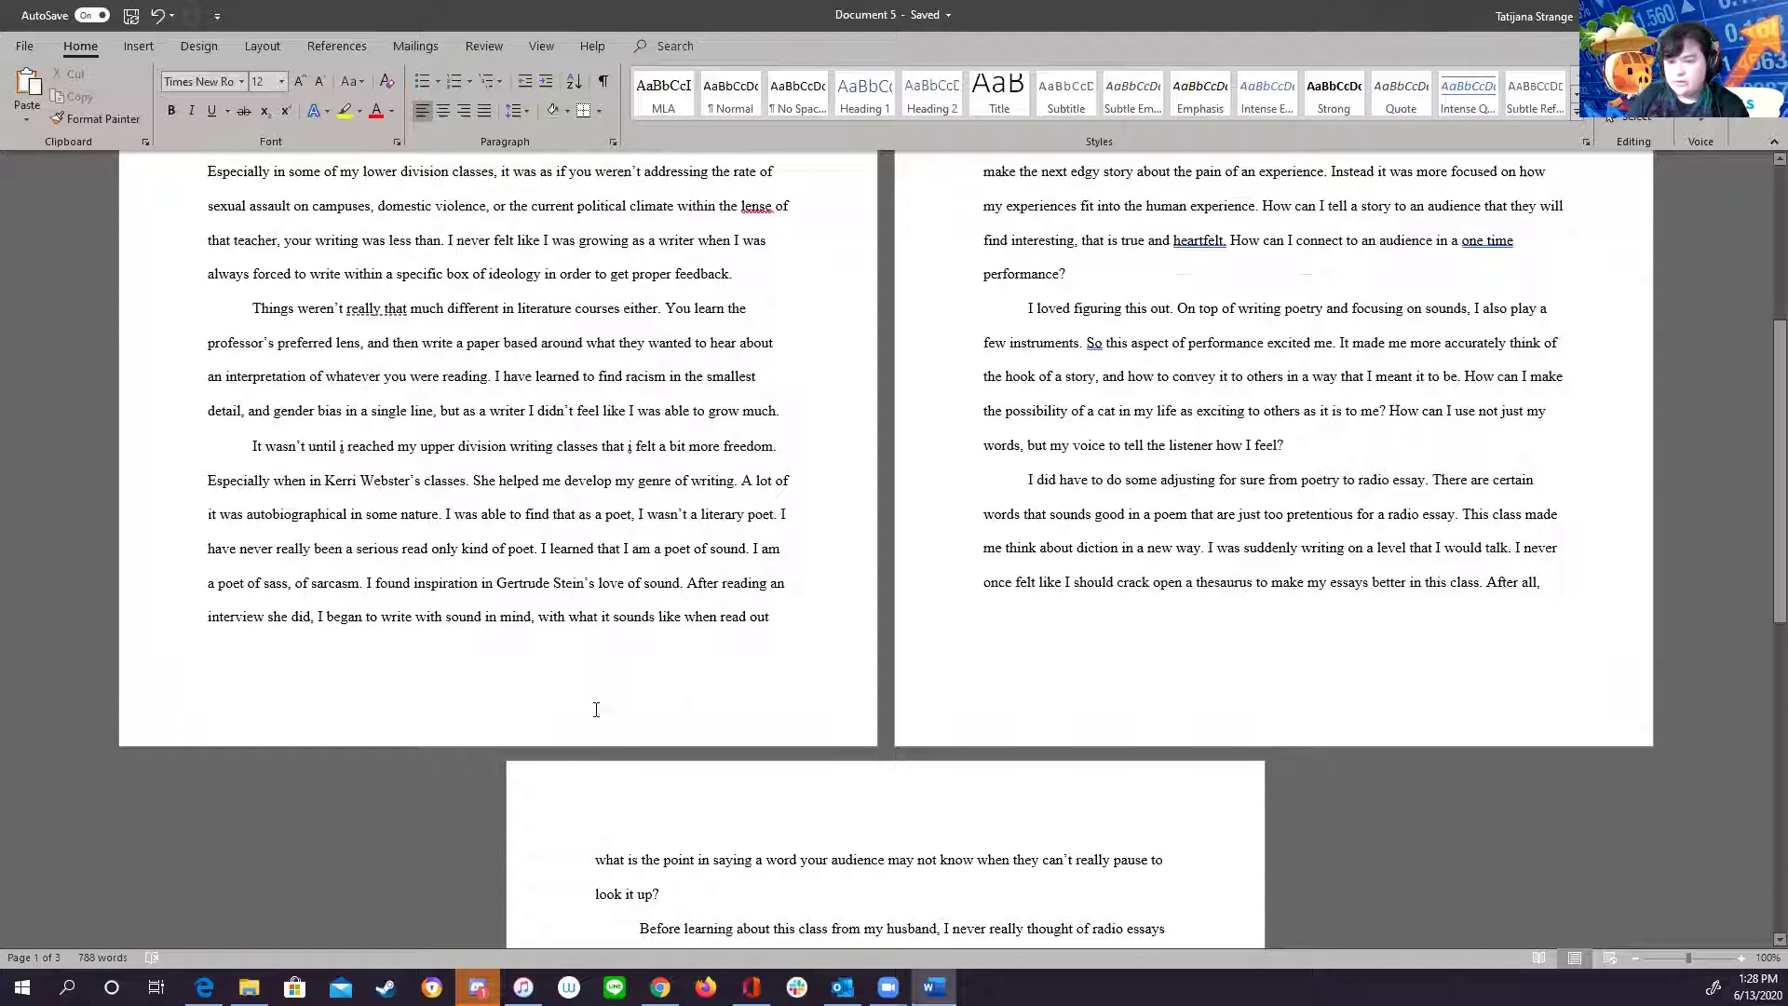
{"action": "scroll", "coordinate": [686, 679], "scroll_direction": "up", "scroll_amount": 5}
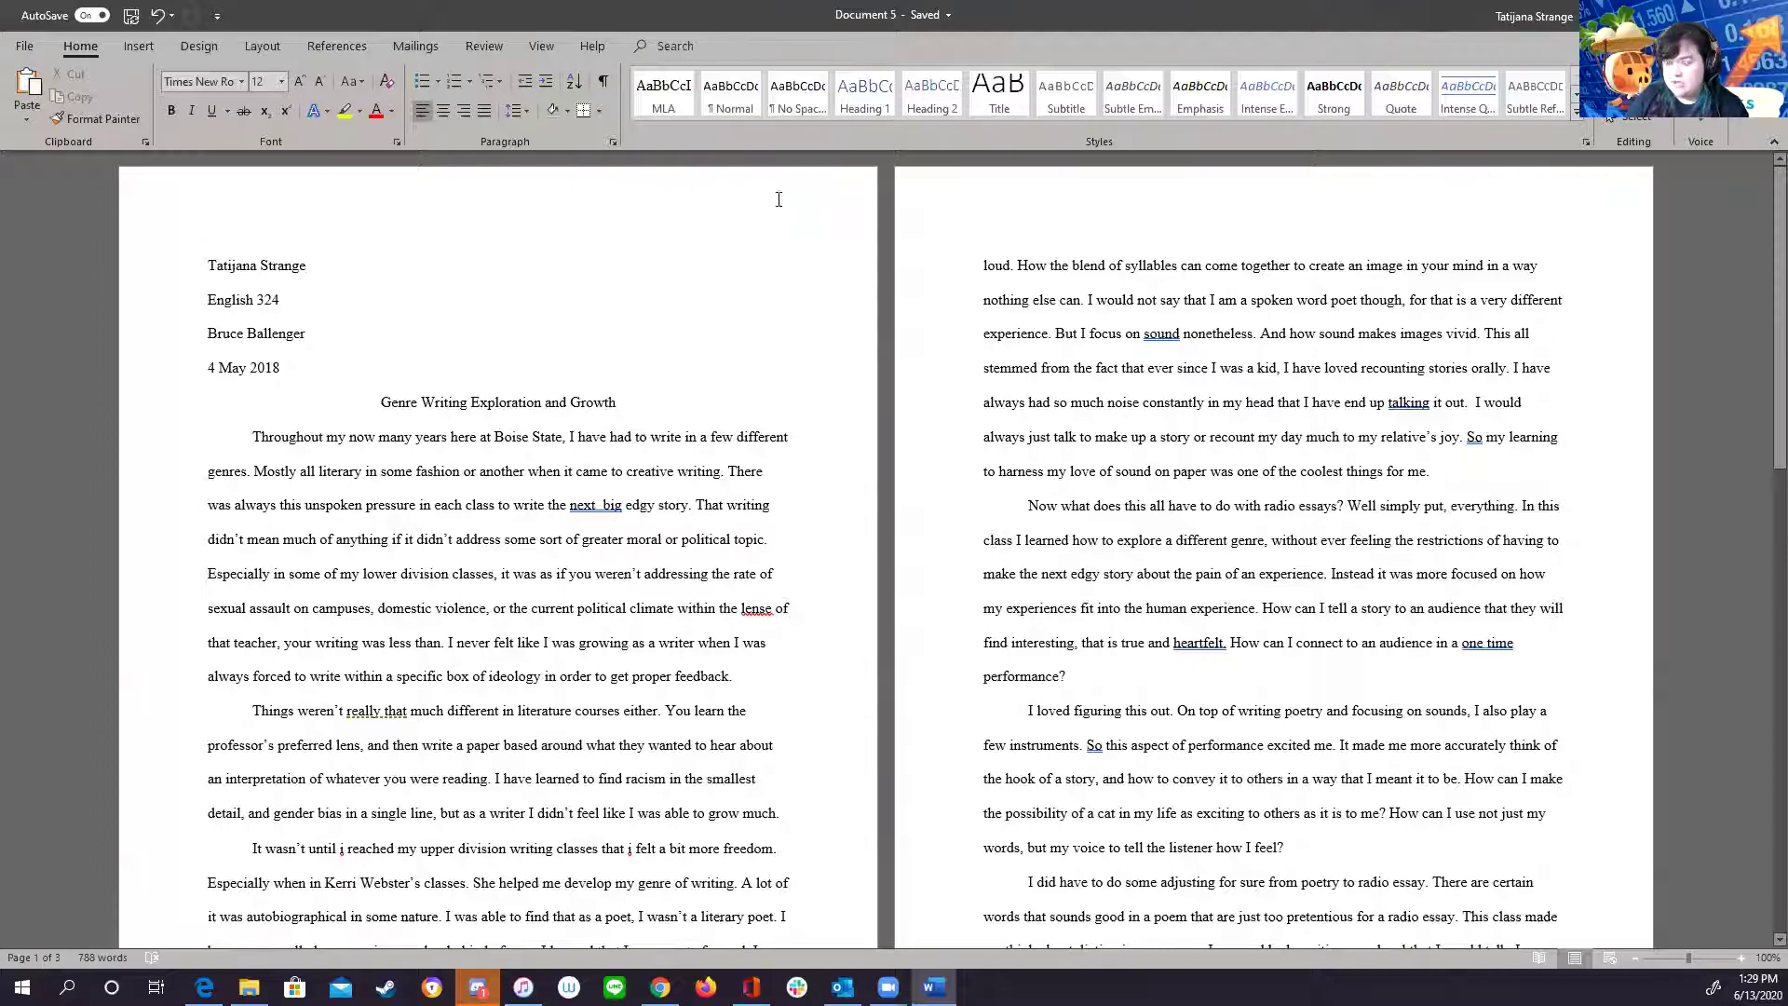
- Add a Plain Number 3 page number at the header's top right, with the author's surname before it
{"action": "double_click", "coordinate": [728, 203]}
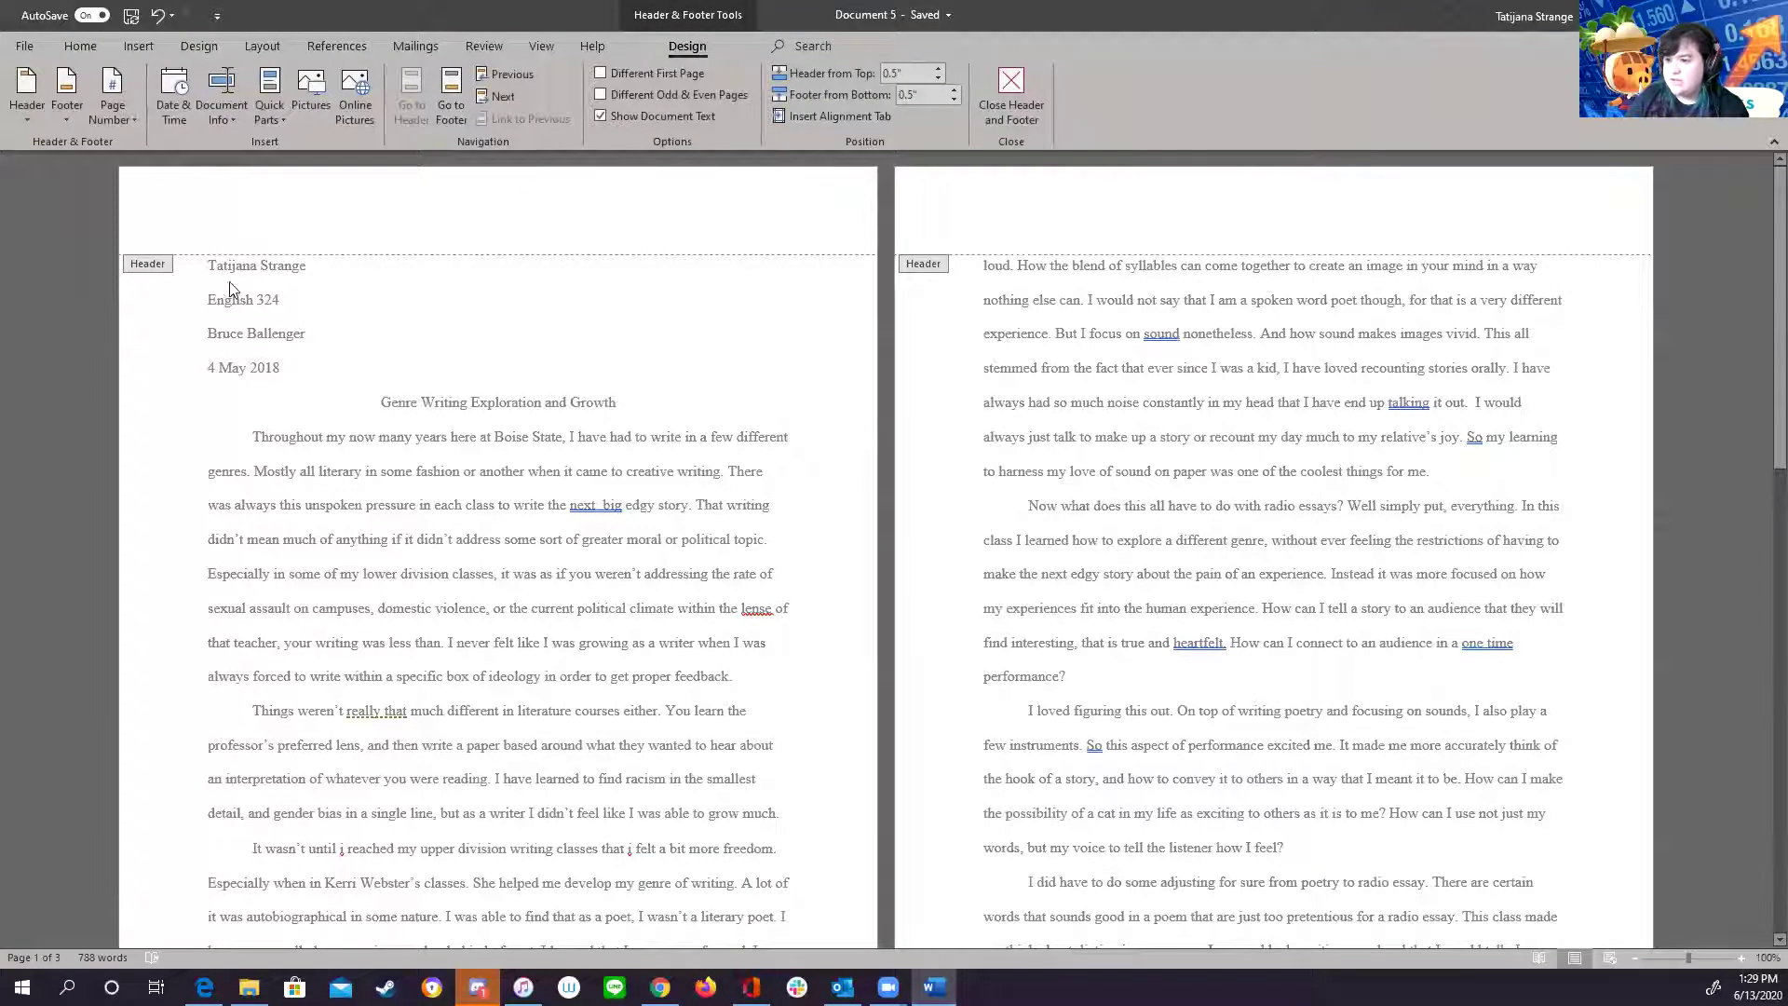
{"action": "left_click", "coordinate": [127, 115]}
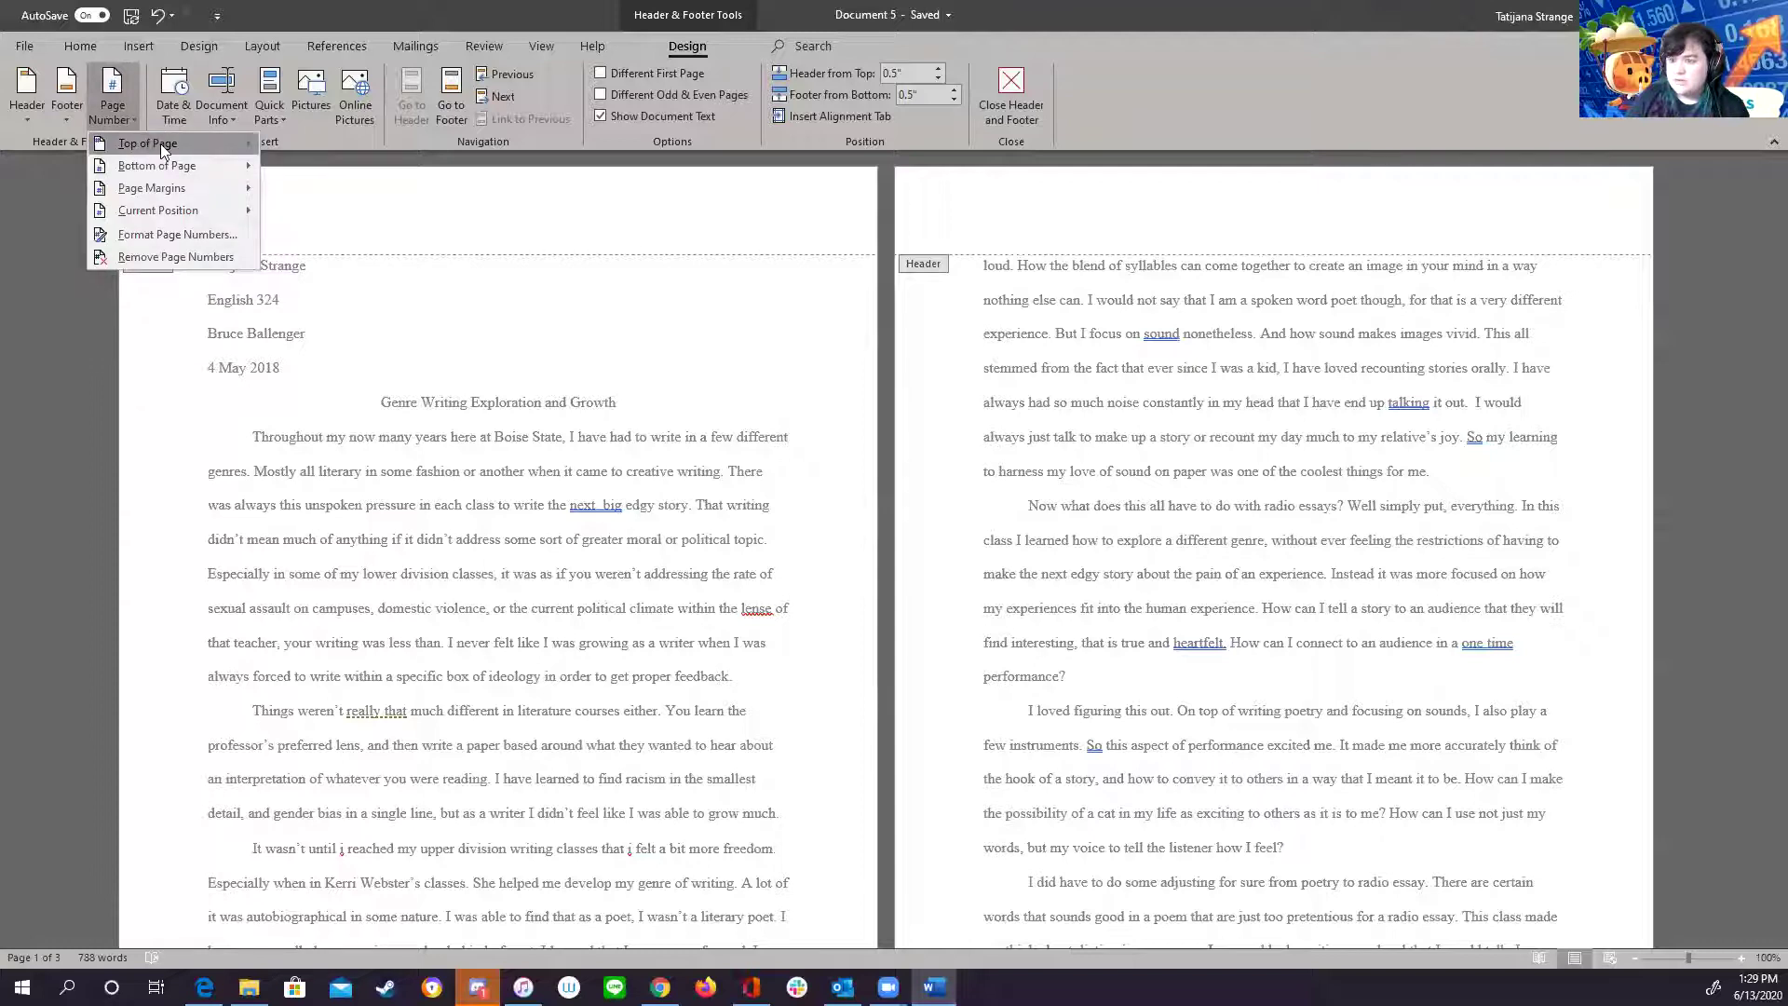
{"action": "mouse_move", "coordinate": [160, 143]}
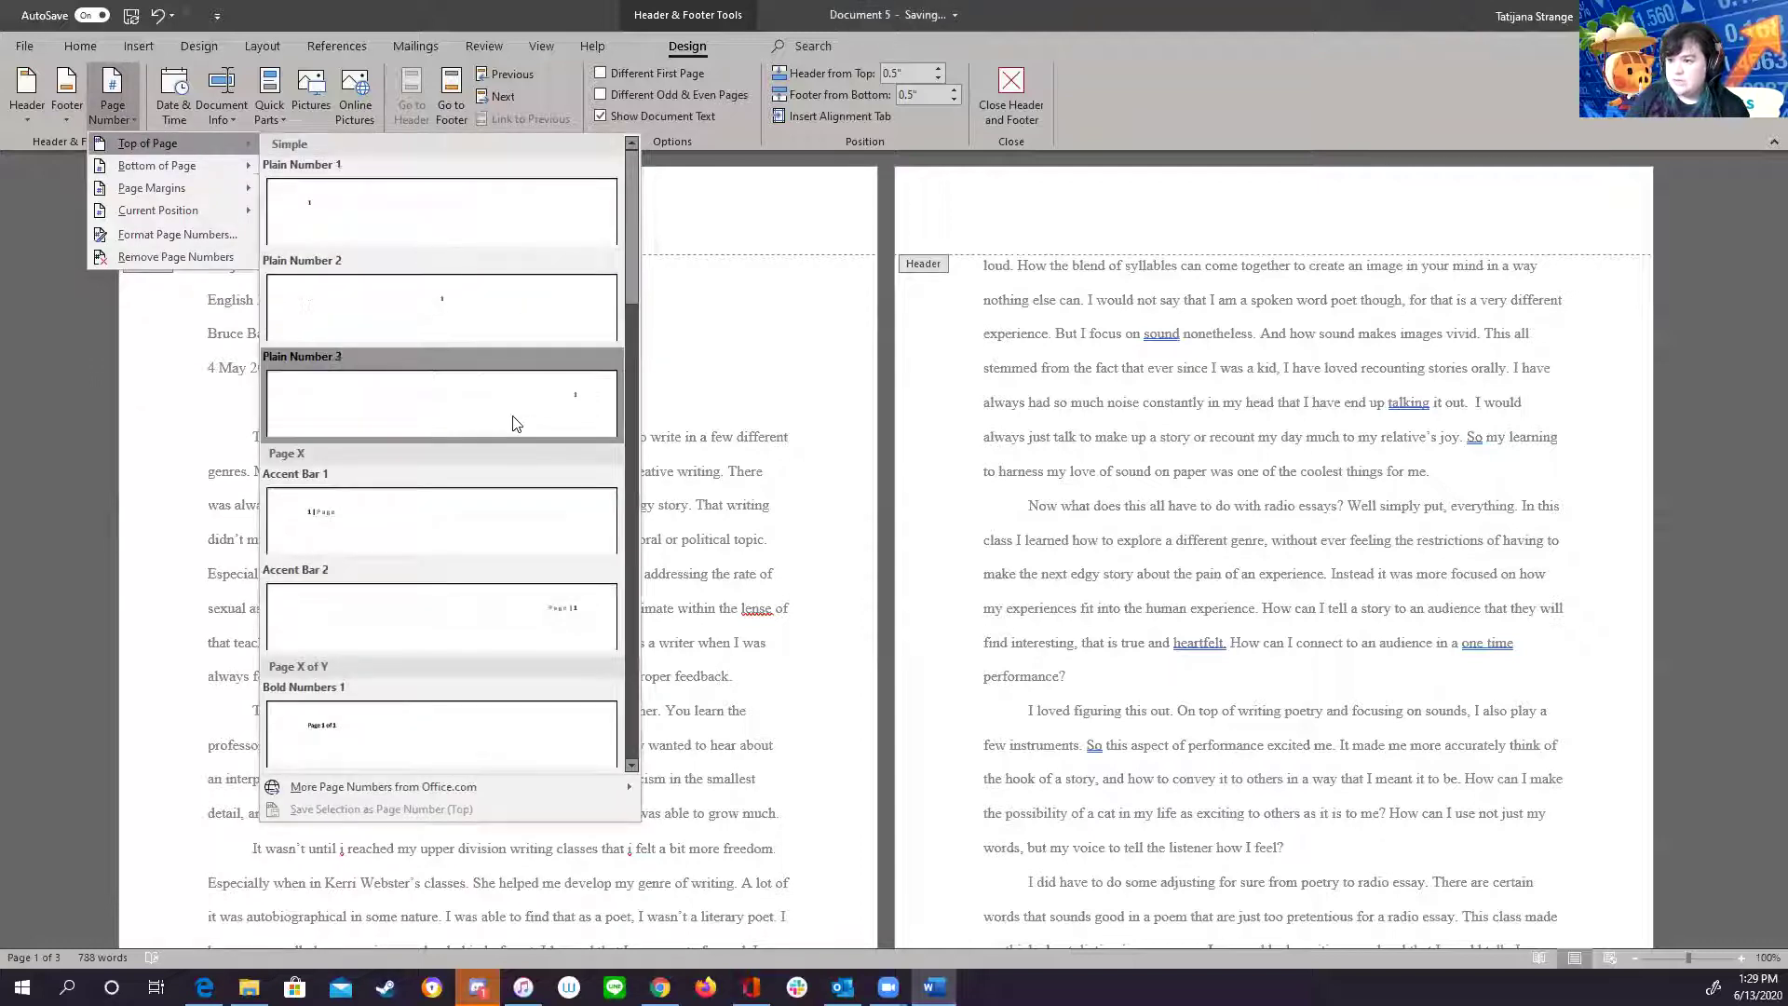
{"action": "left_click", "coordinate": [584, 406]}
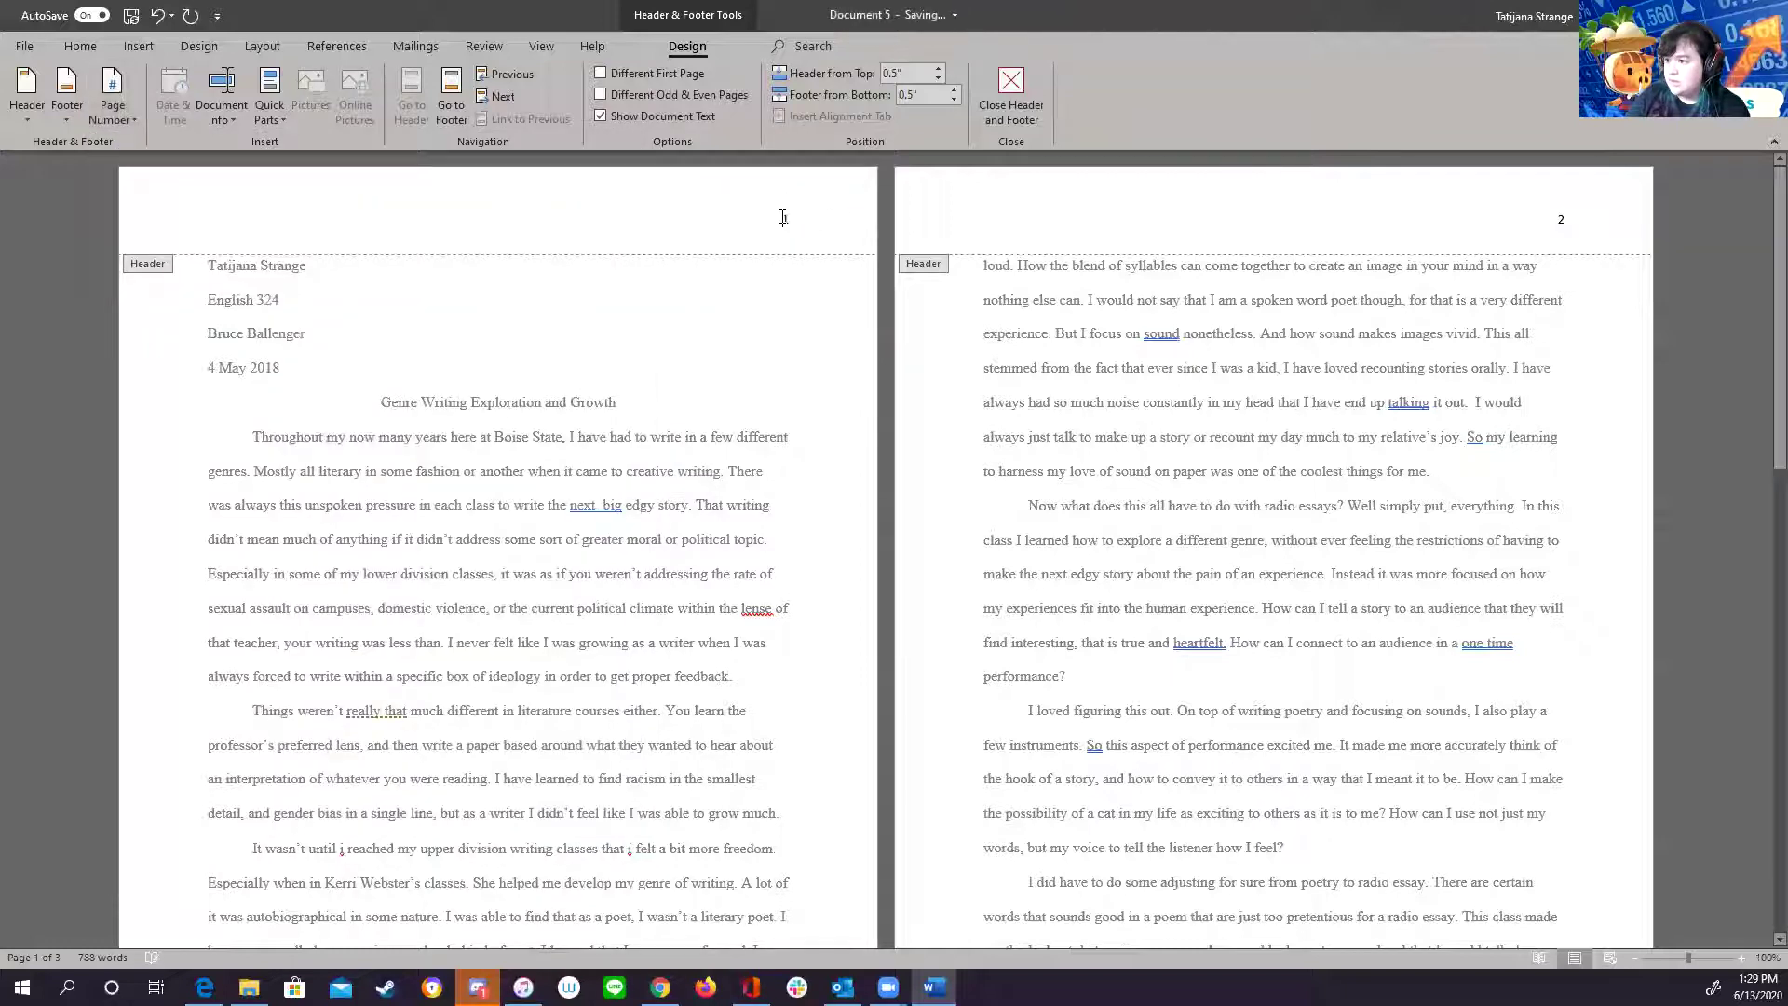
{"action": "left_click", "coordinate": [783, 219]}
{"action": "type", "text": "Strange"}
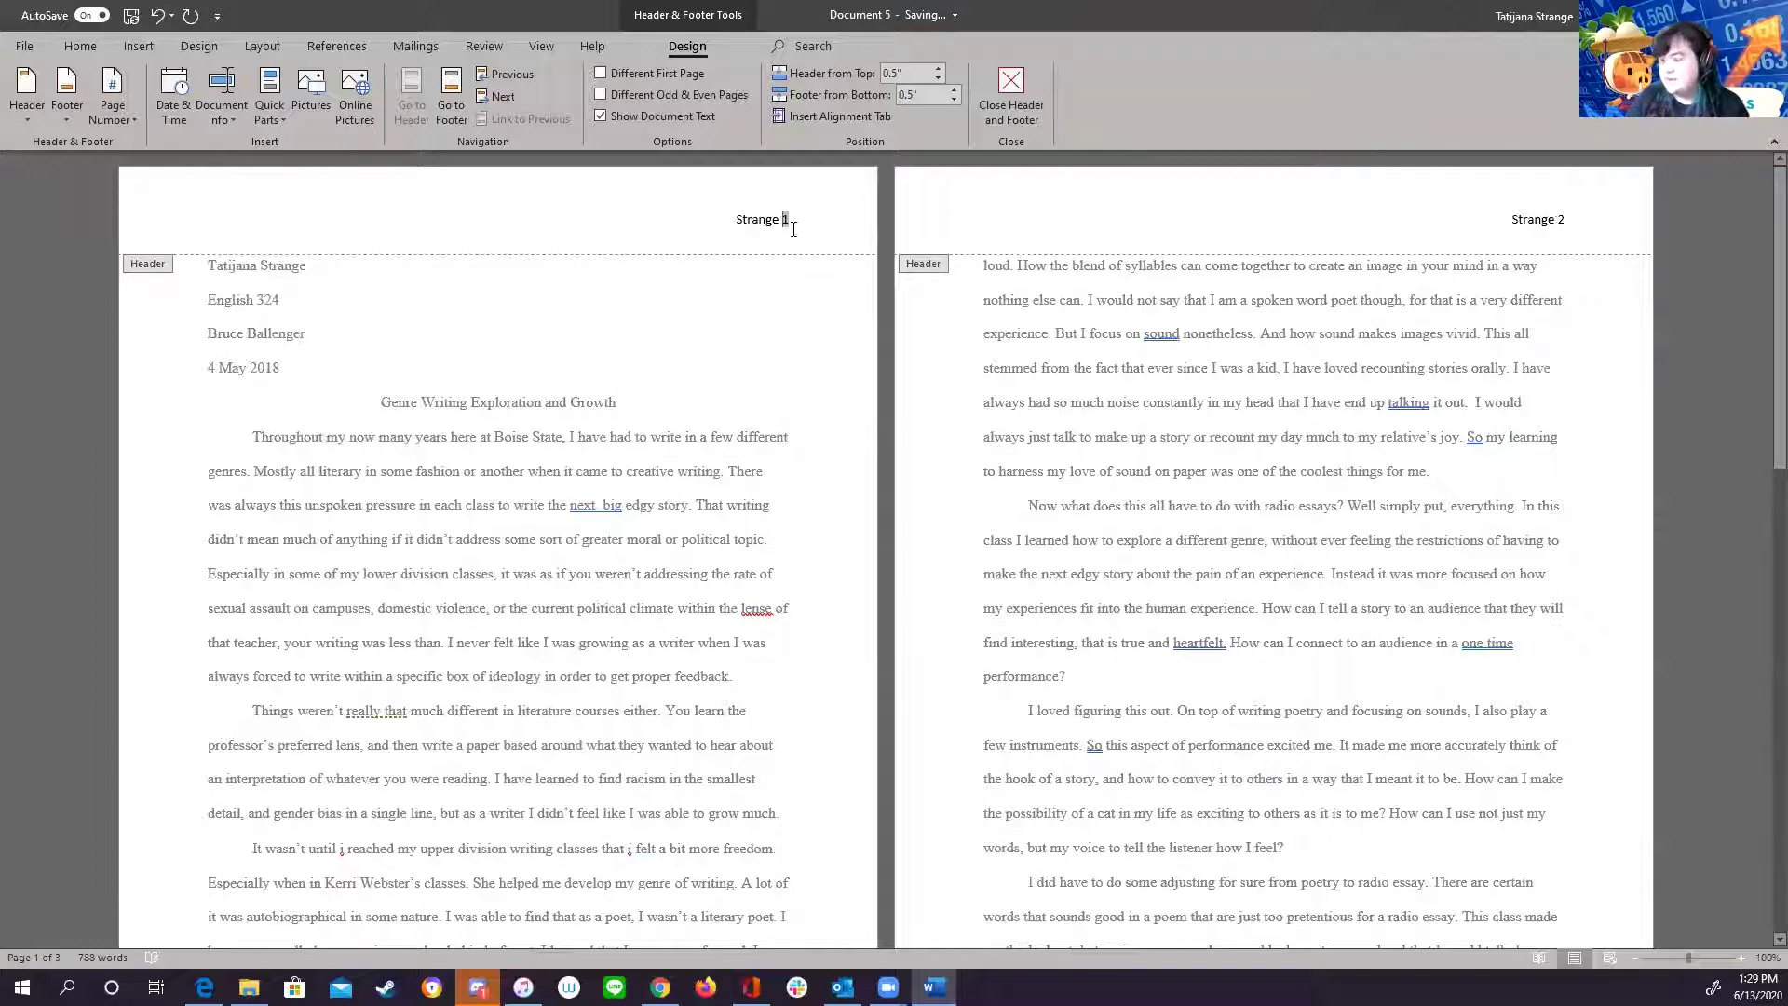
- Format the header's surname and page number in Times New Roman 12, then close the header
{"action": "left_click_drag", "start_coordinate": [803, 222], "coordinate": [734, 220]}
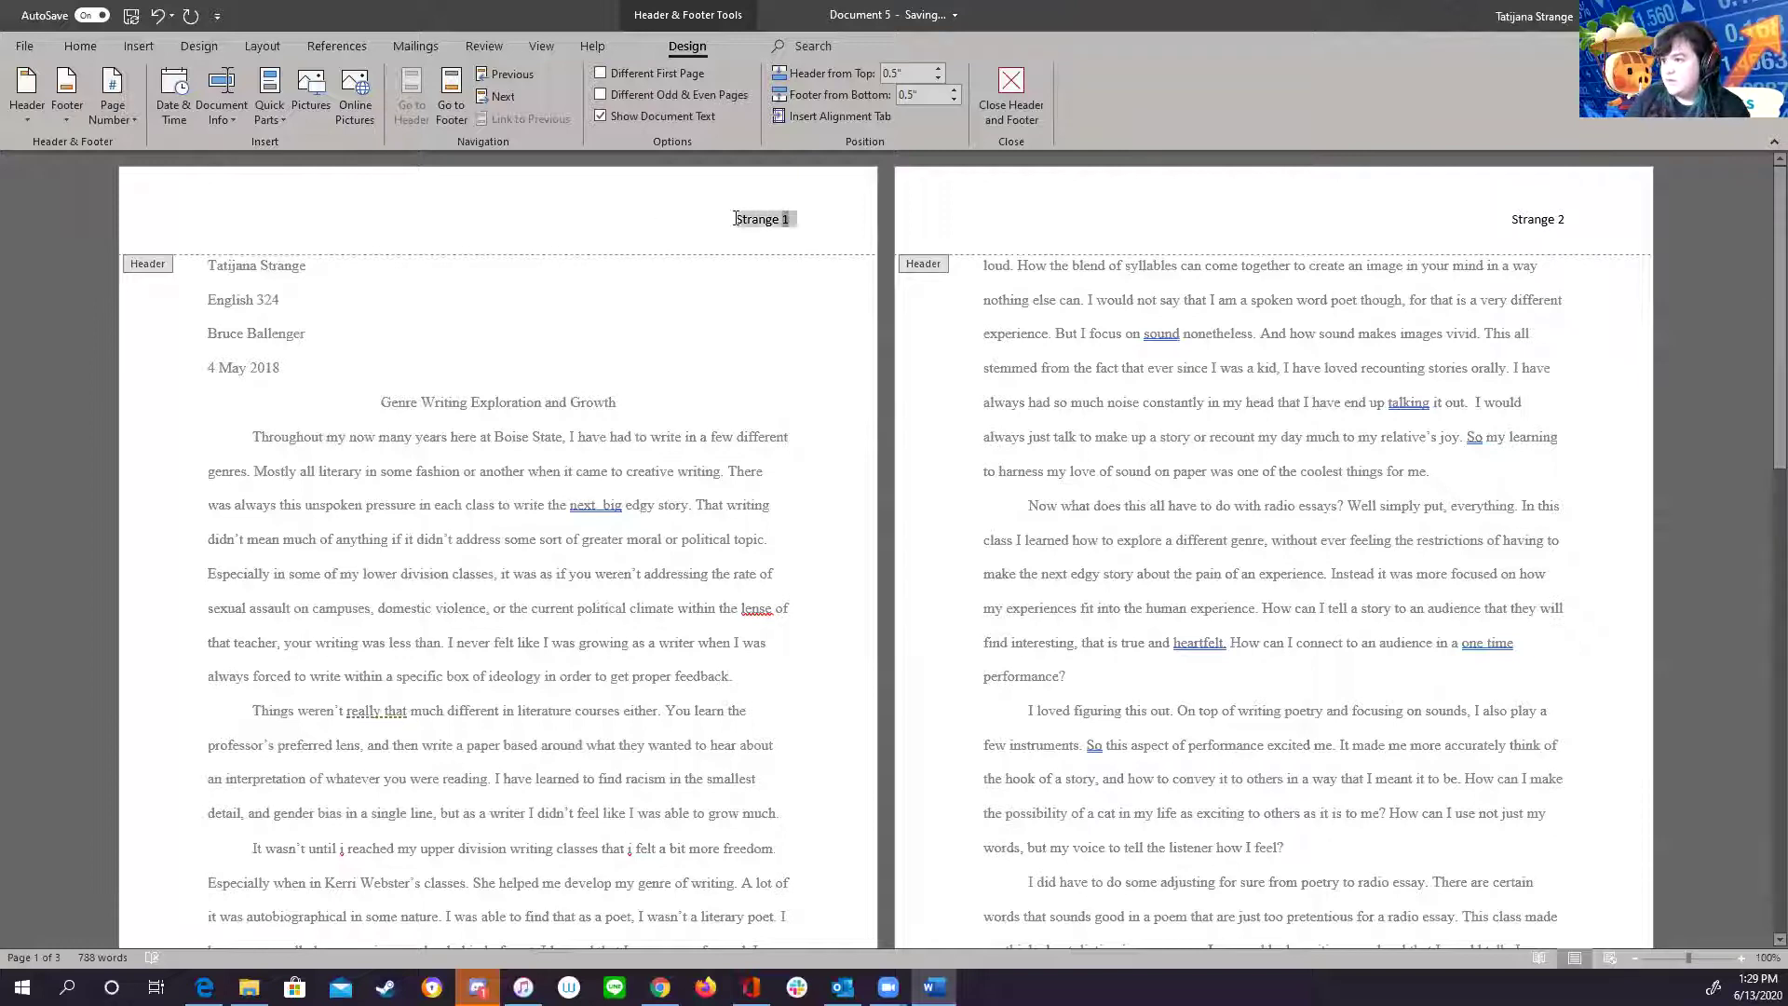
{"action": "left_click", "coordinate": [92, 47]}
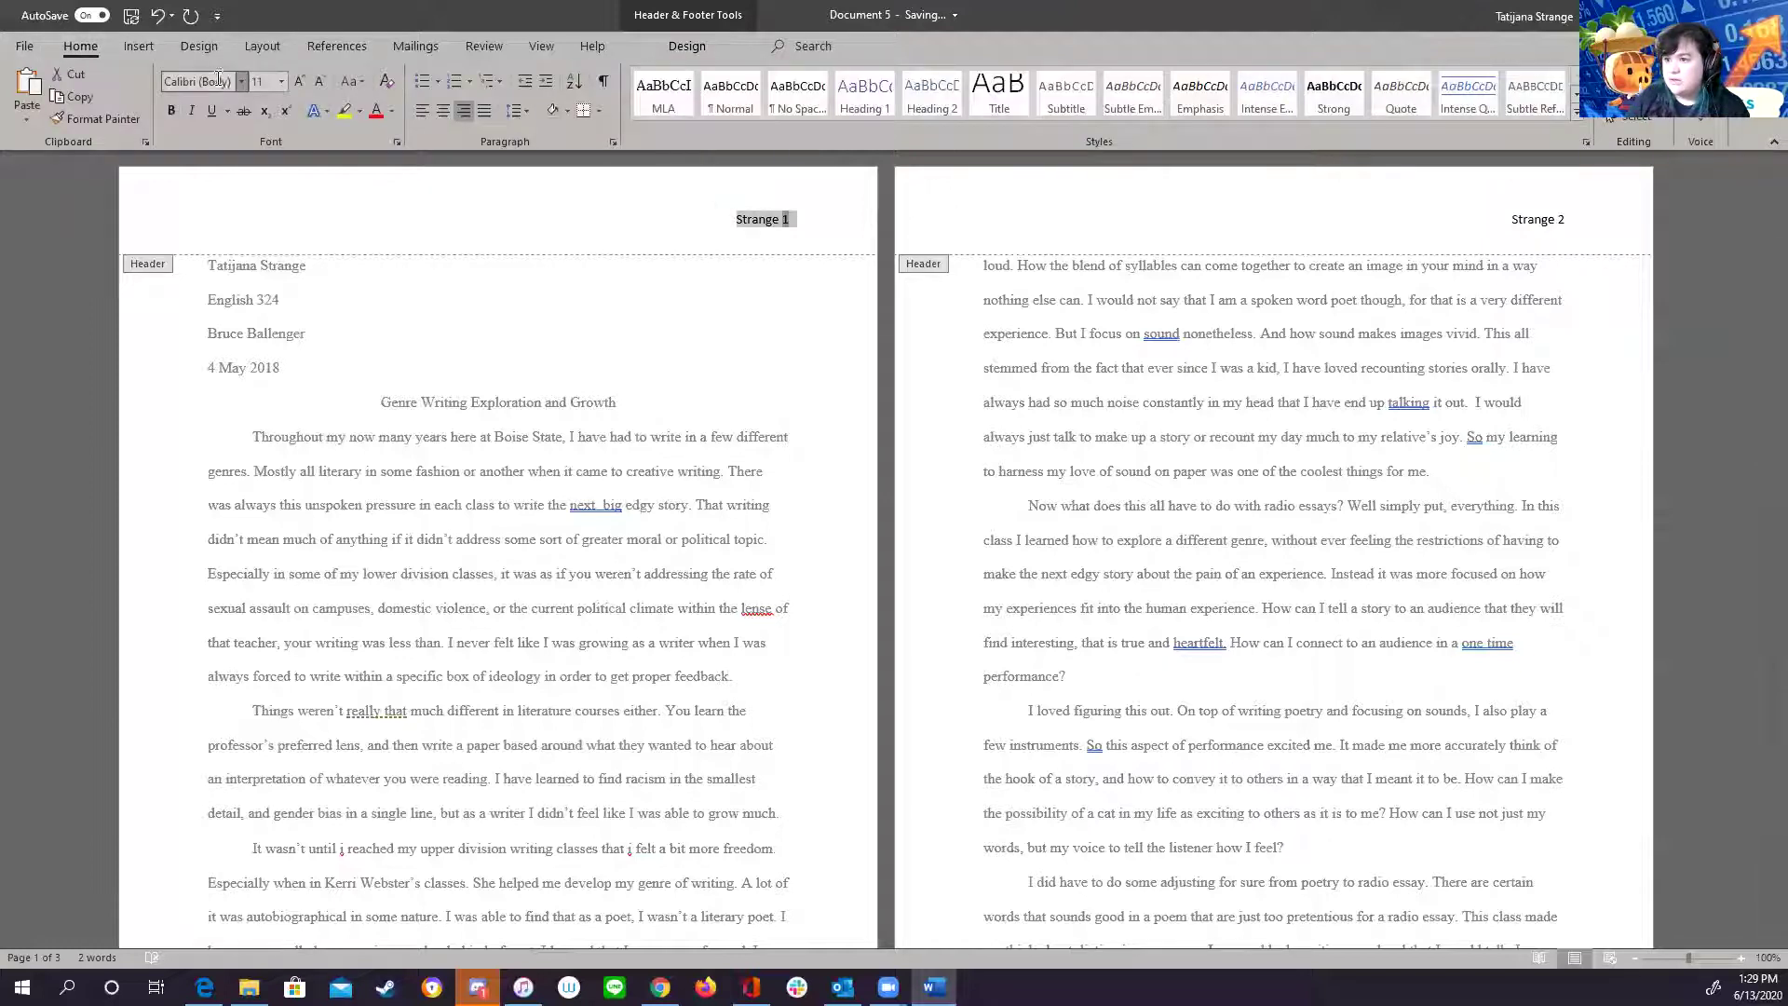
{"action": "left_click", "coordinate": [216, 78]}
{"action": "type", "text": "Times New Ro"}
{"action": "key", "text": "Return"}
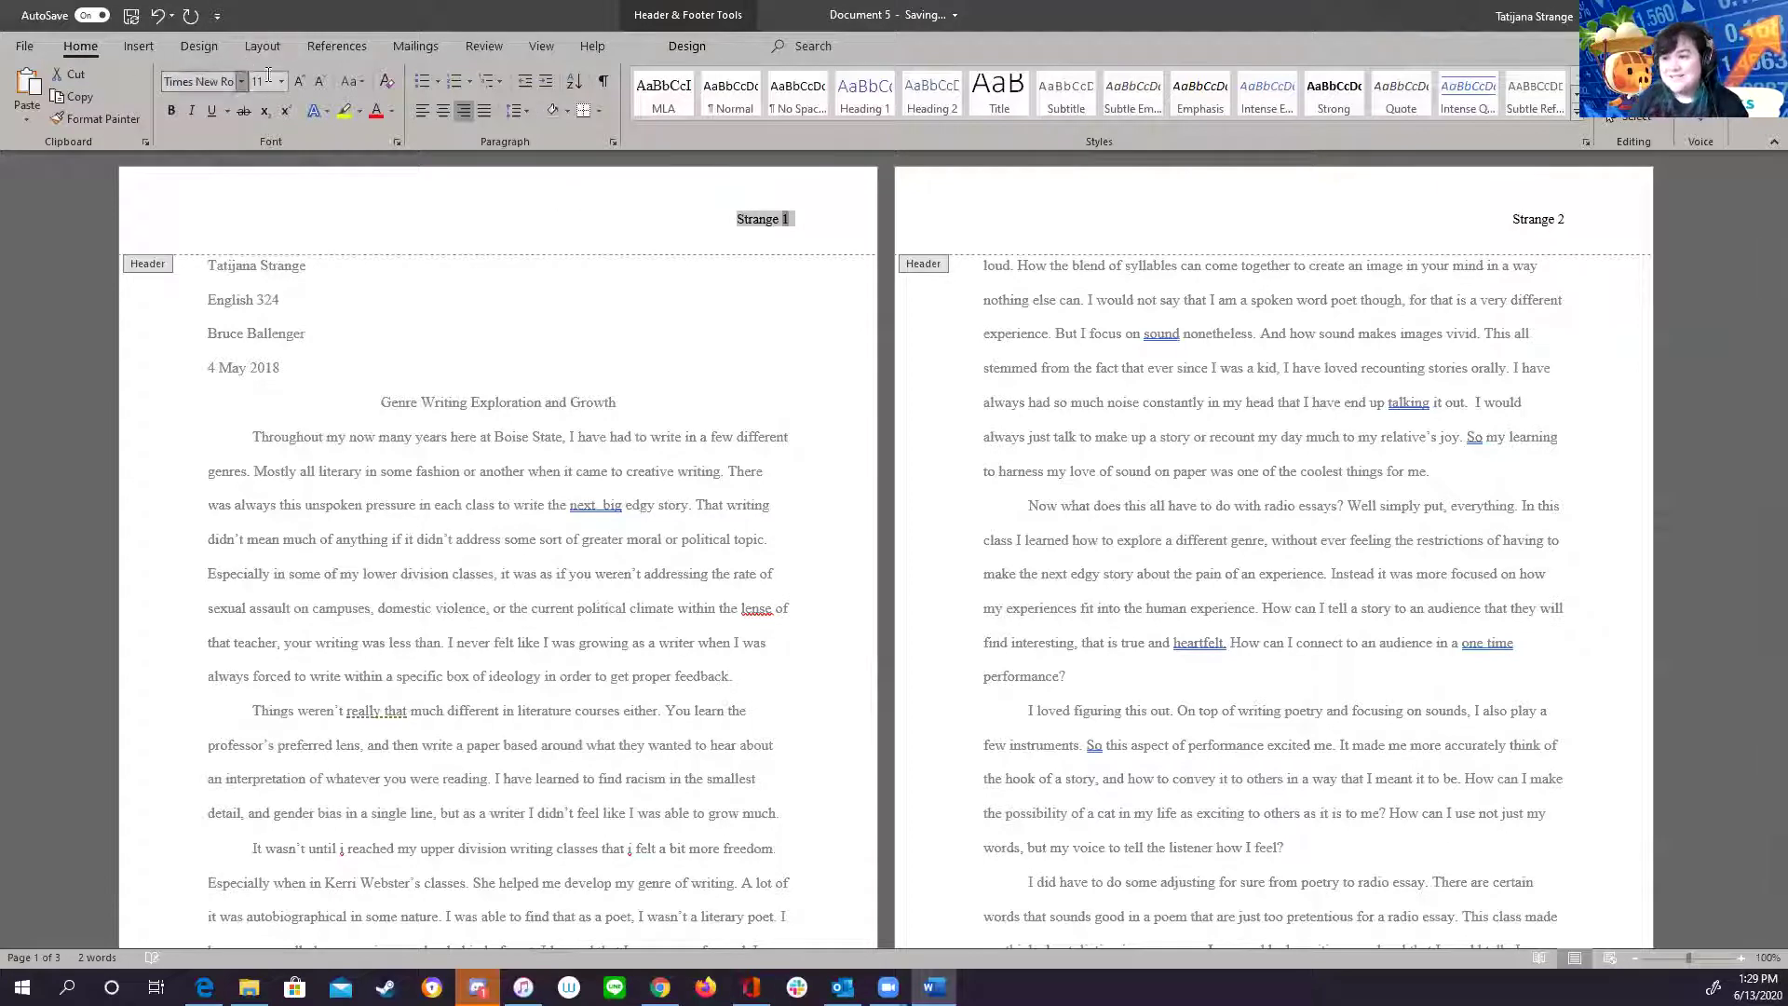
{"action": "type", "text": "12"}
{"action": "key", "text": "Return"}
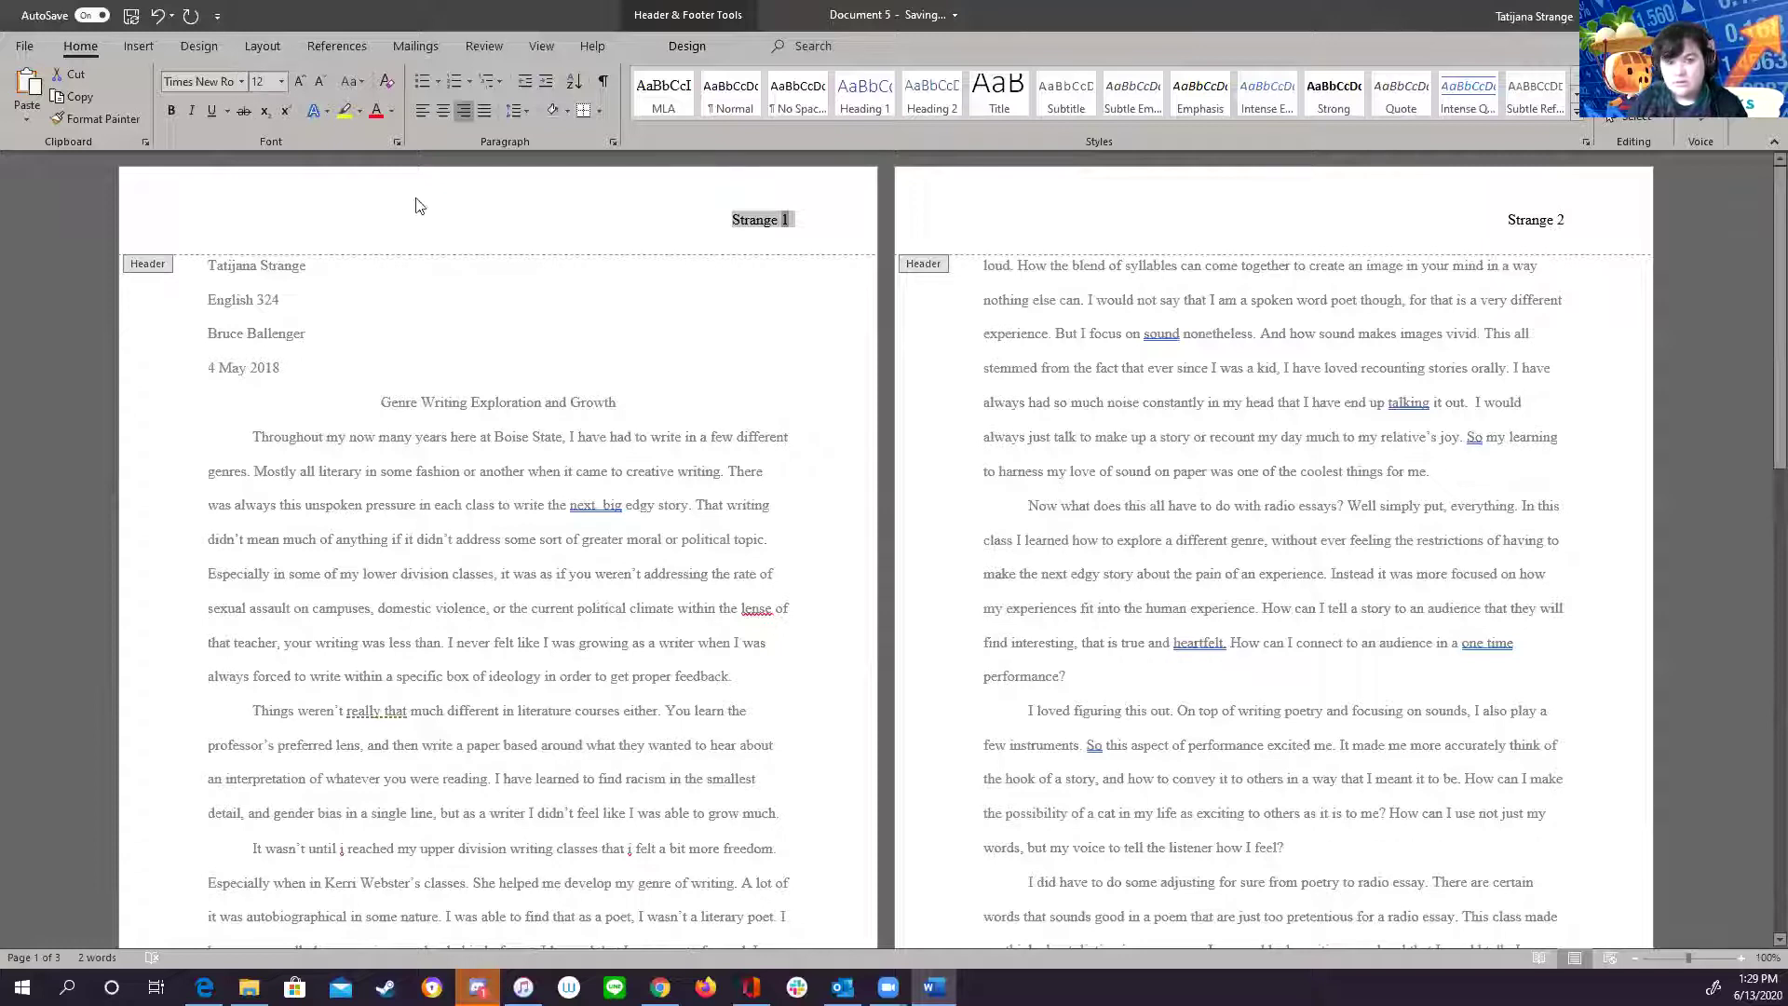
{"action": "left_click", "coordinate": [603, 218]}
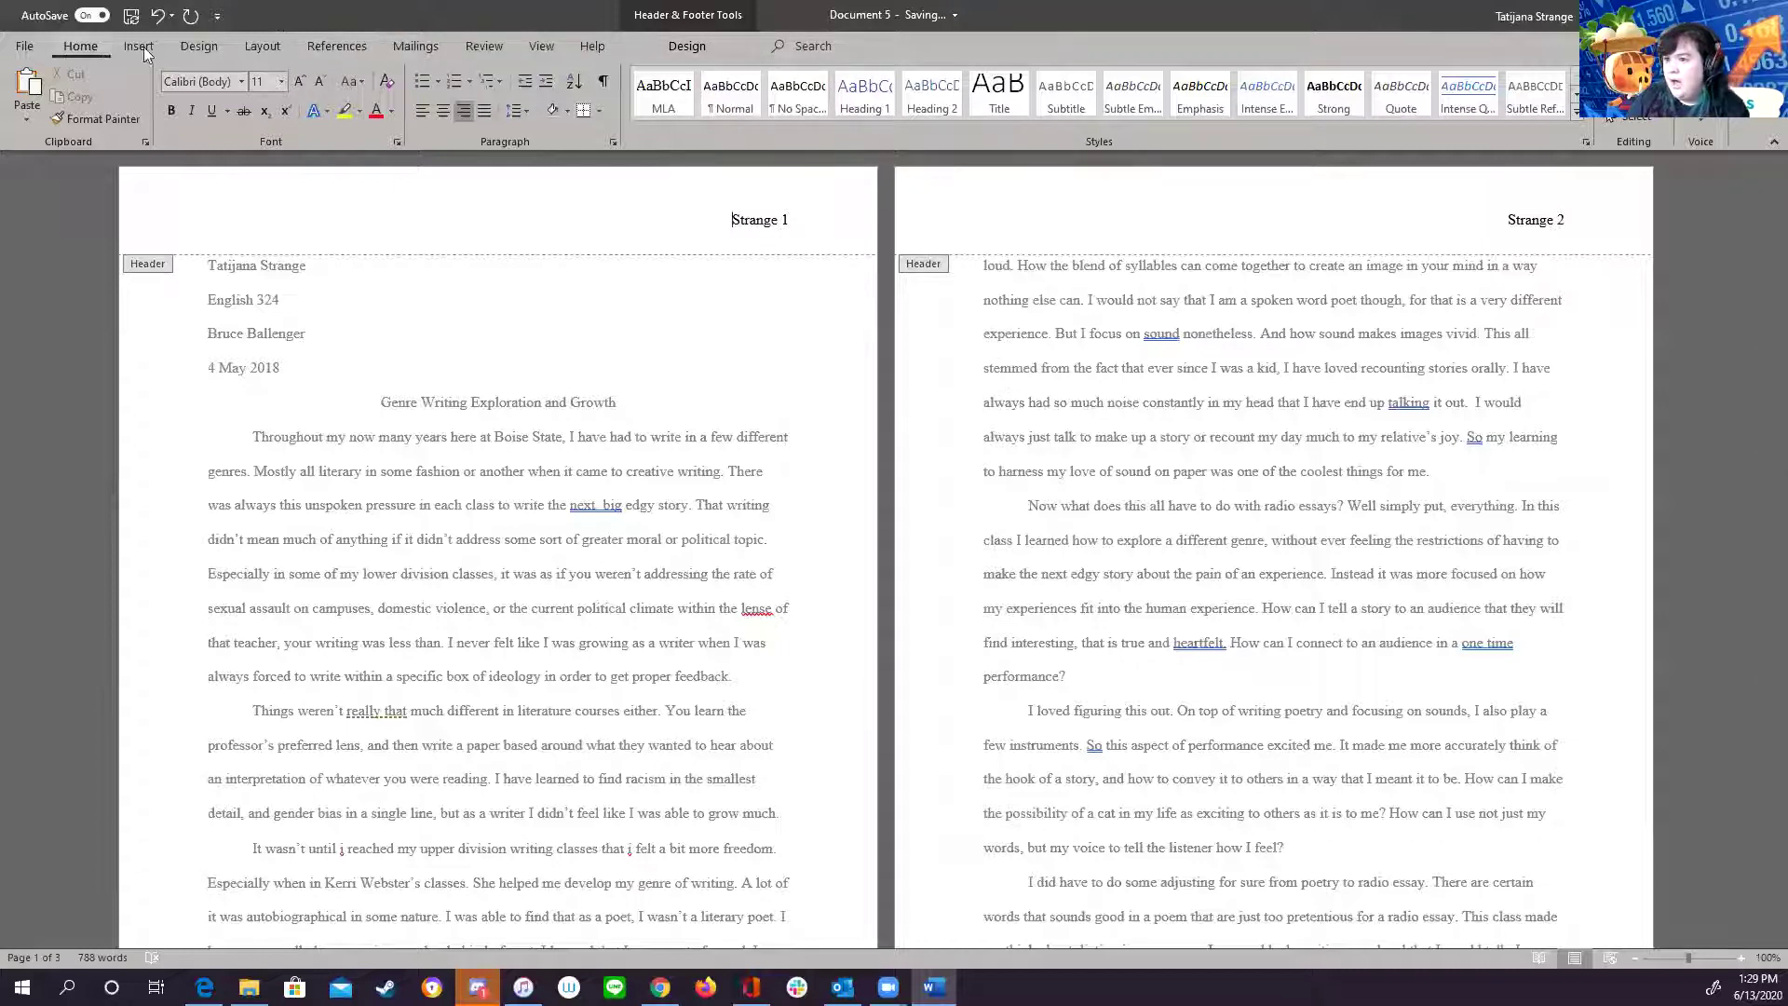
{"action": "left_click", "coordinate": [773, 221]}
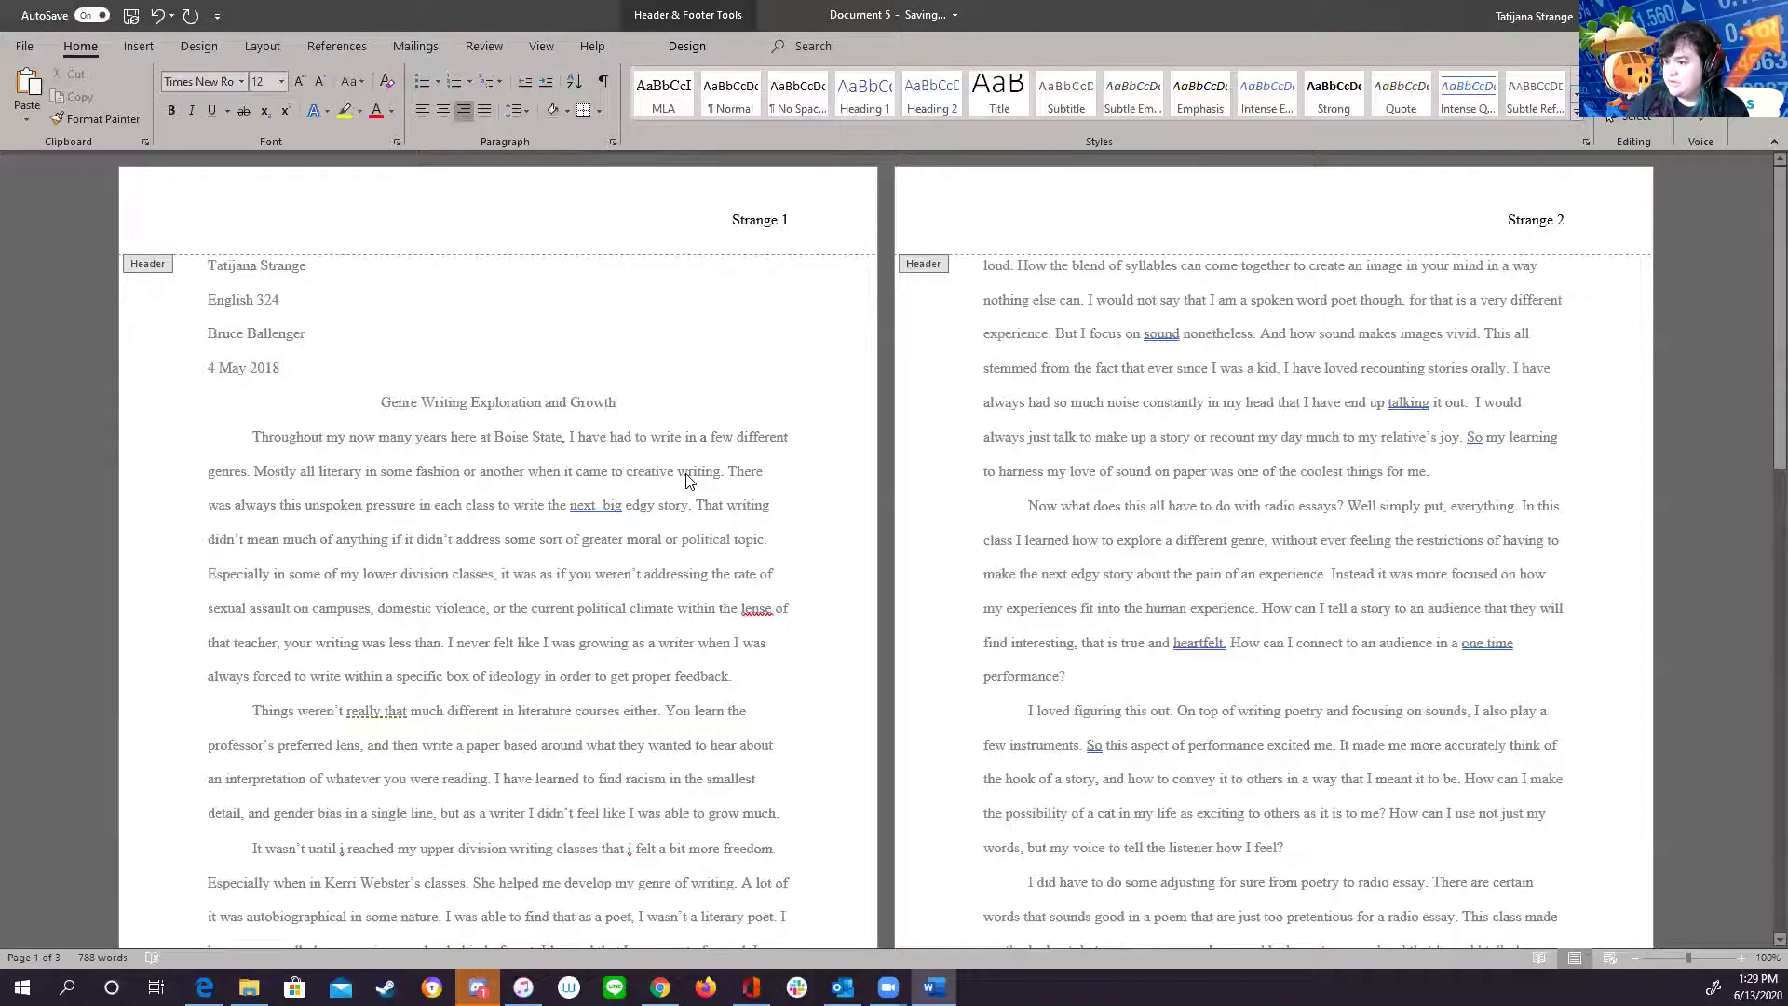
{"action": "double_click", "coordinate": [686, 472]}
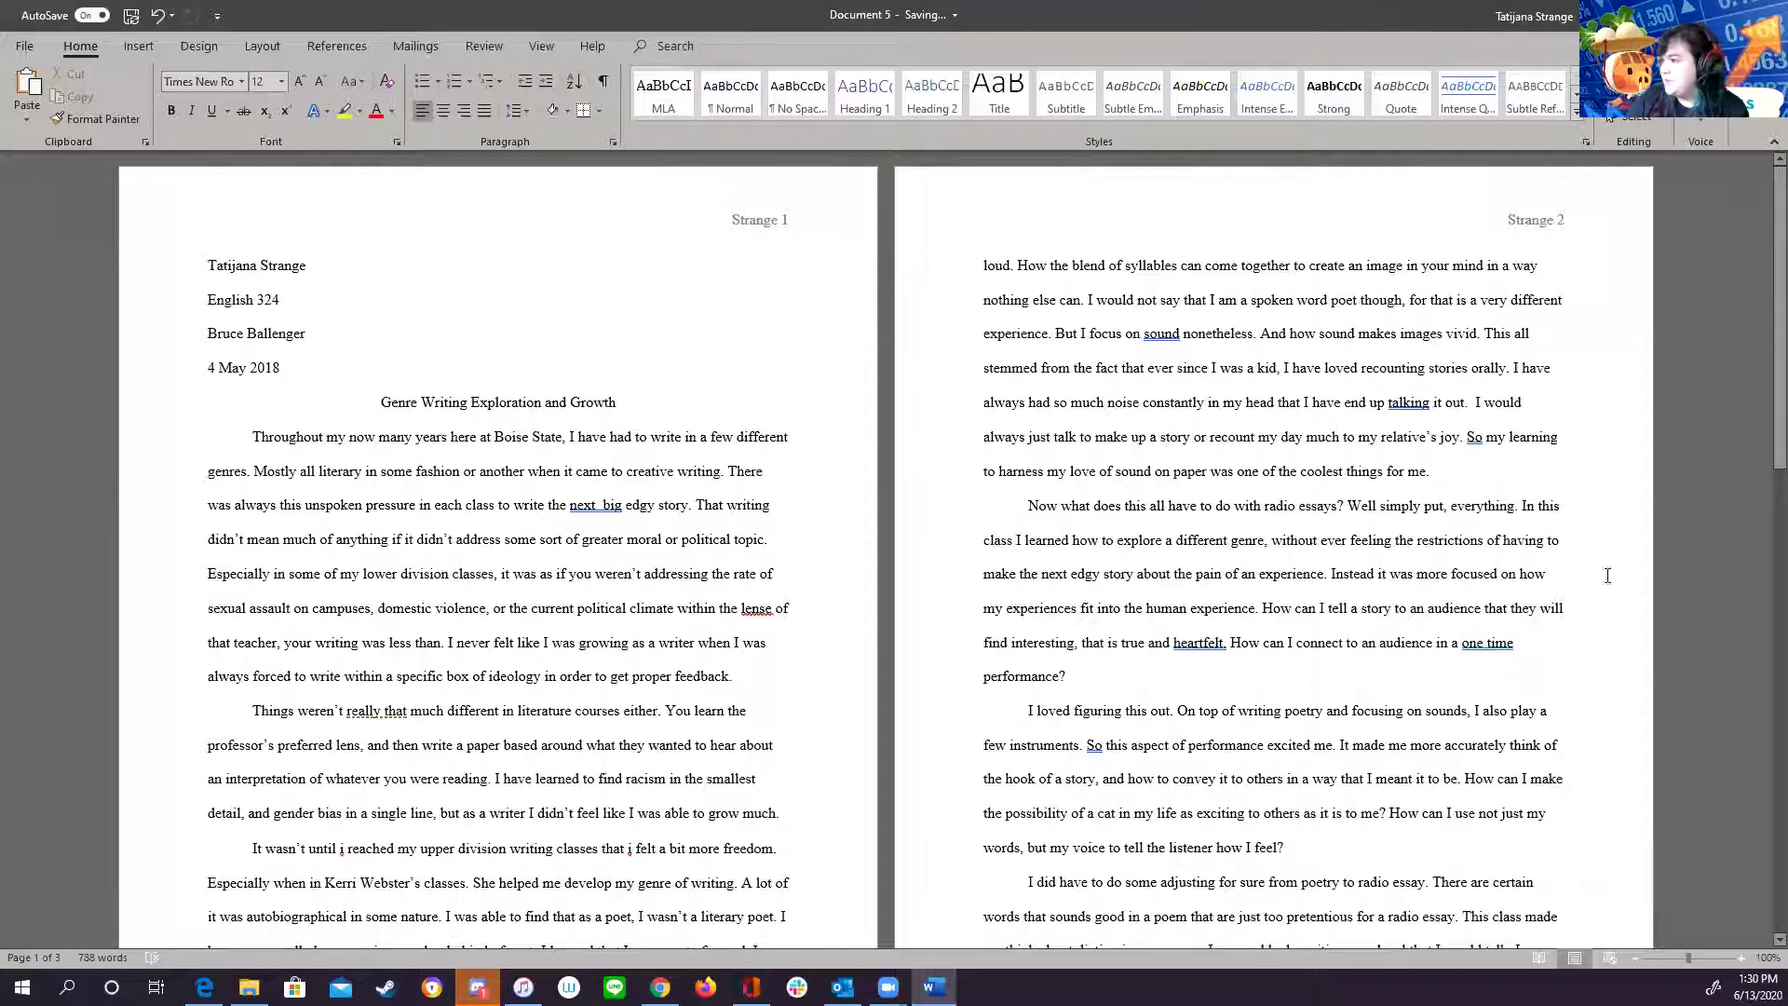
{"action": "scroll", "coordinate": [1583, 521], "scroll_direction": "down", "scroll_amount": 1}
{"action": "scroll", "coordinate": [1490, 447], "scroll_direction": "up", "scroll_amount": 1}
{"action": "scroll", "coordinate": [1473, 433], "scroll_direction": "down", "scroll_amount": 8}
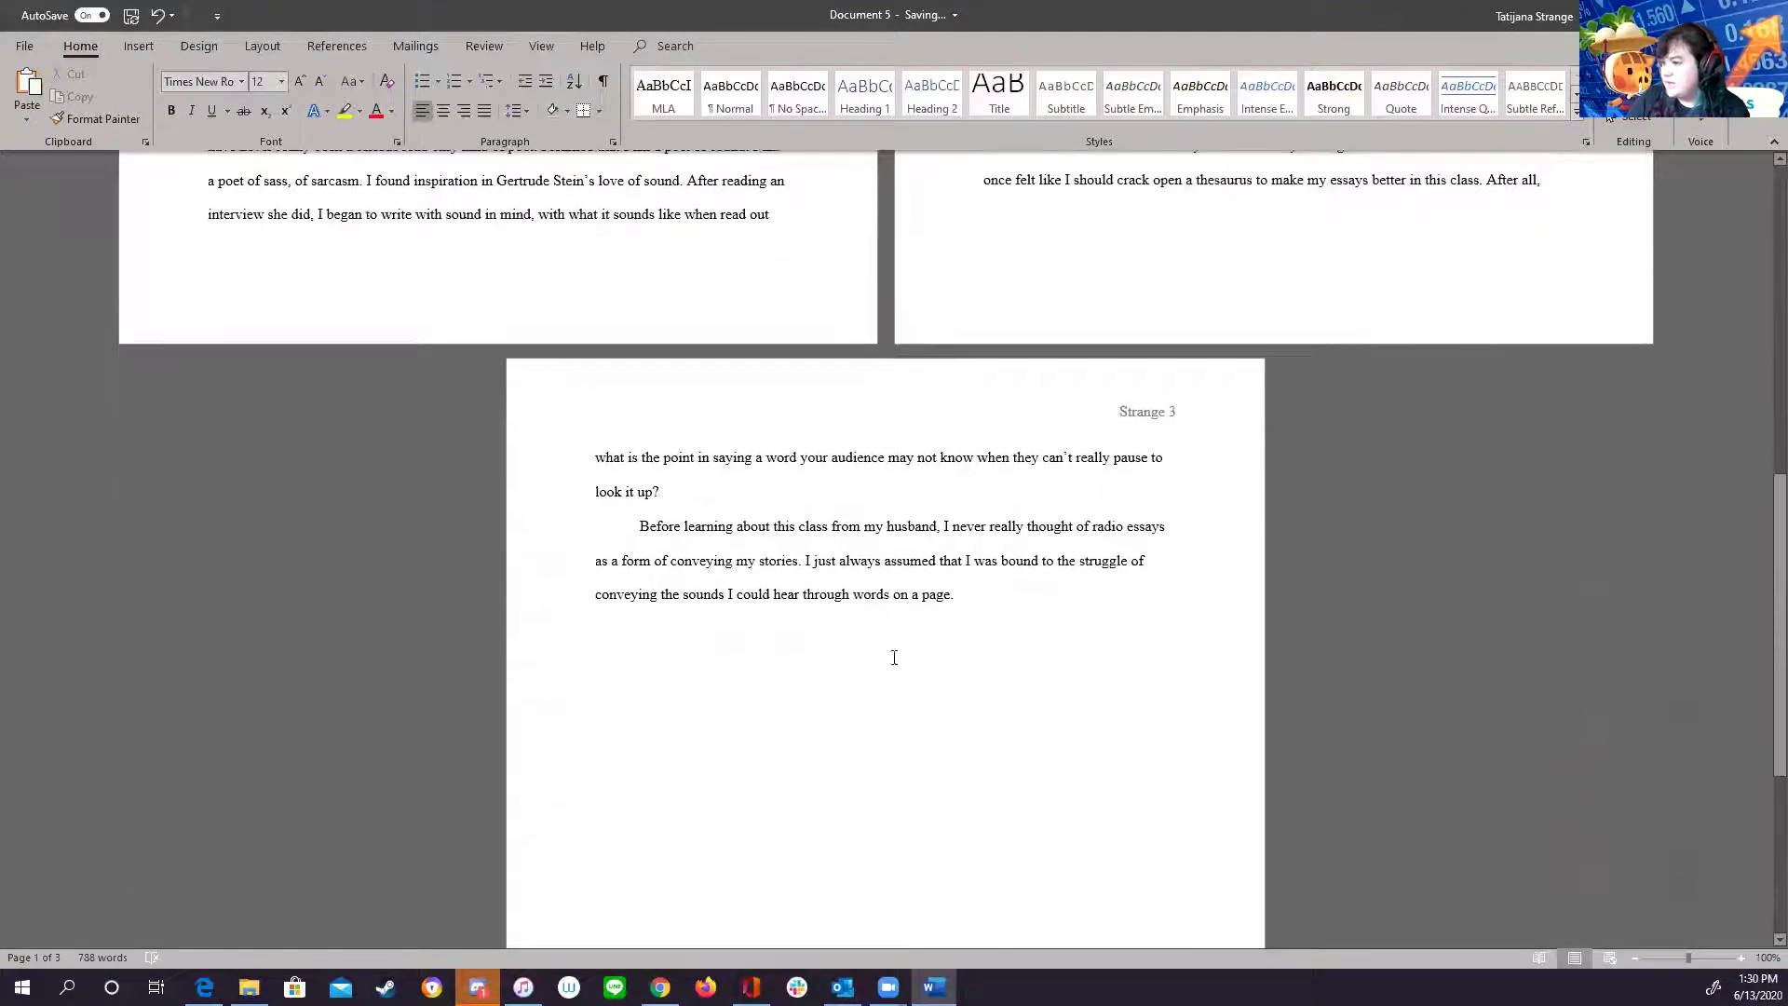
{"action": "scroll", "coordinate": [834, 699], "scroll_direction": "up", "scroll_amount": 8}
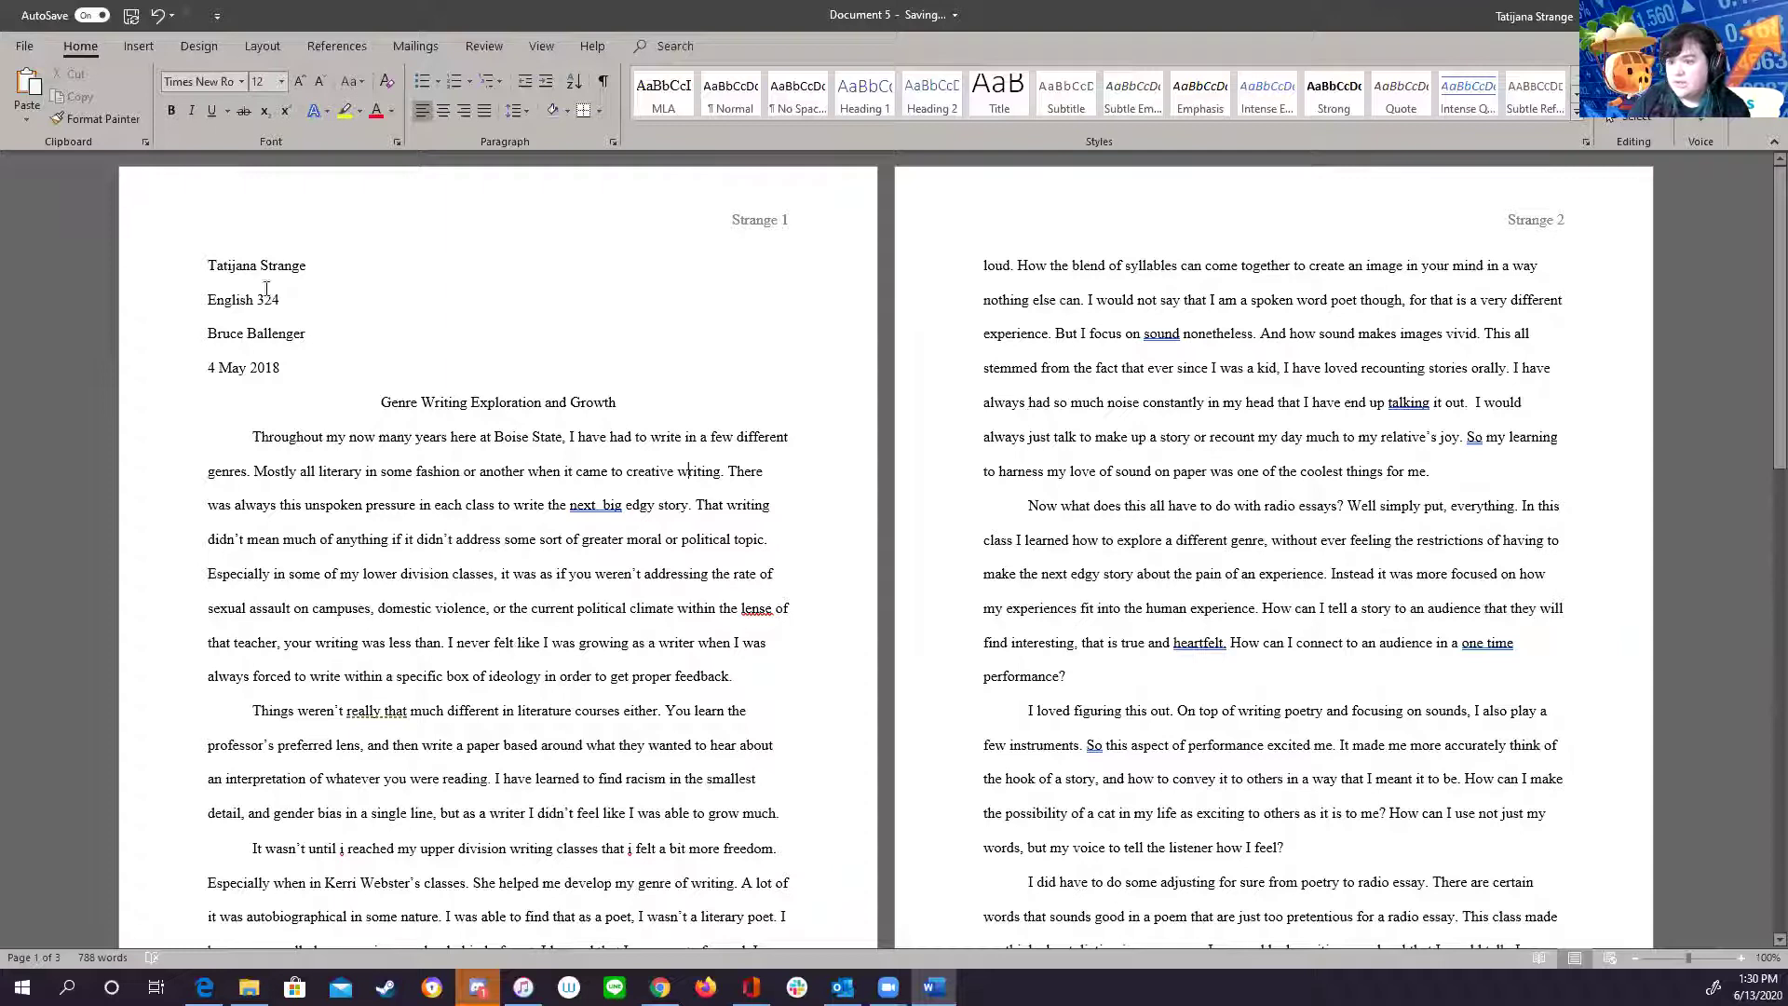
{"action": "left_click", "coordinate": [233, 299]}
{"action": "left_click_drag", "start_coordinate": [296, 372], "coordinate": [175, 270]}
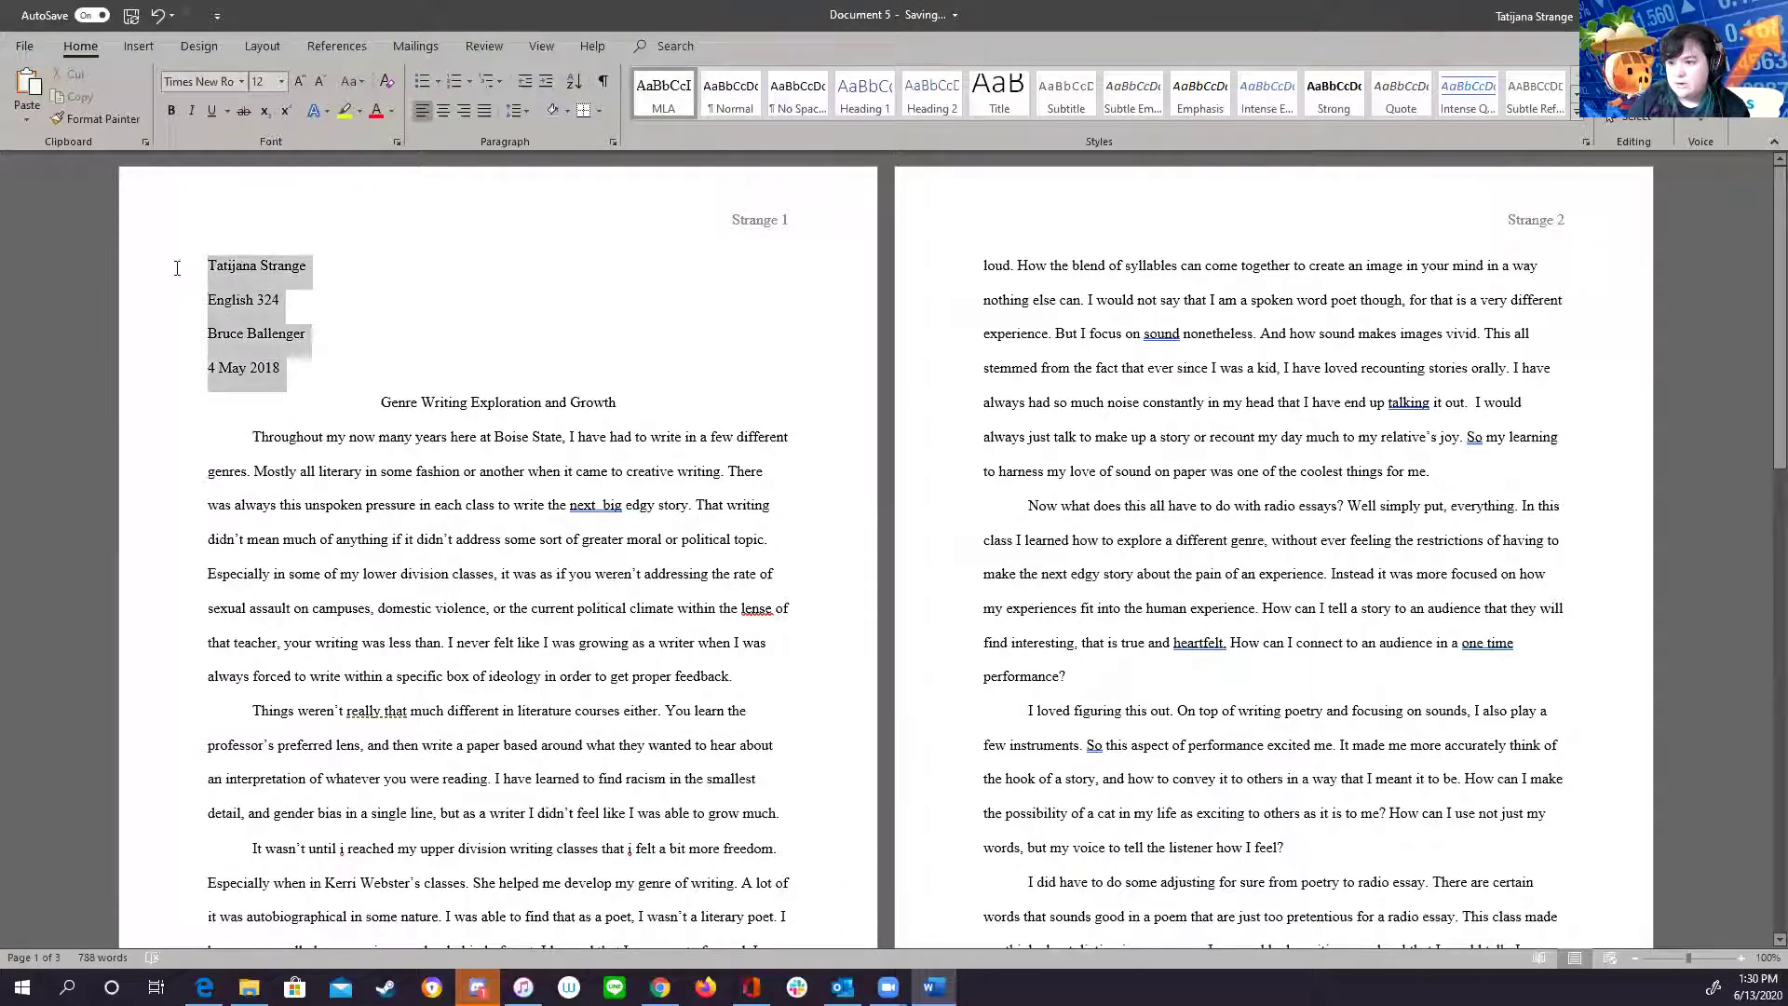
{"action": "left_click", "coordinate": [375, 335]}
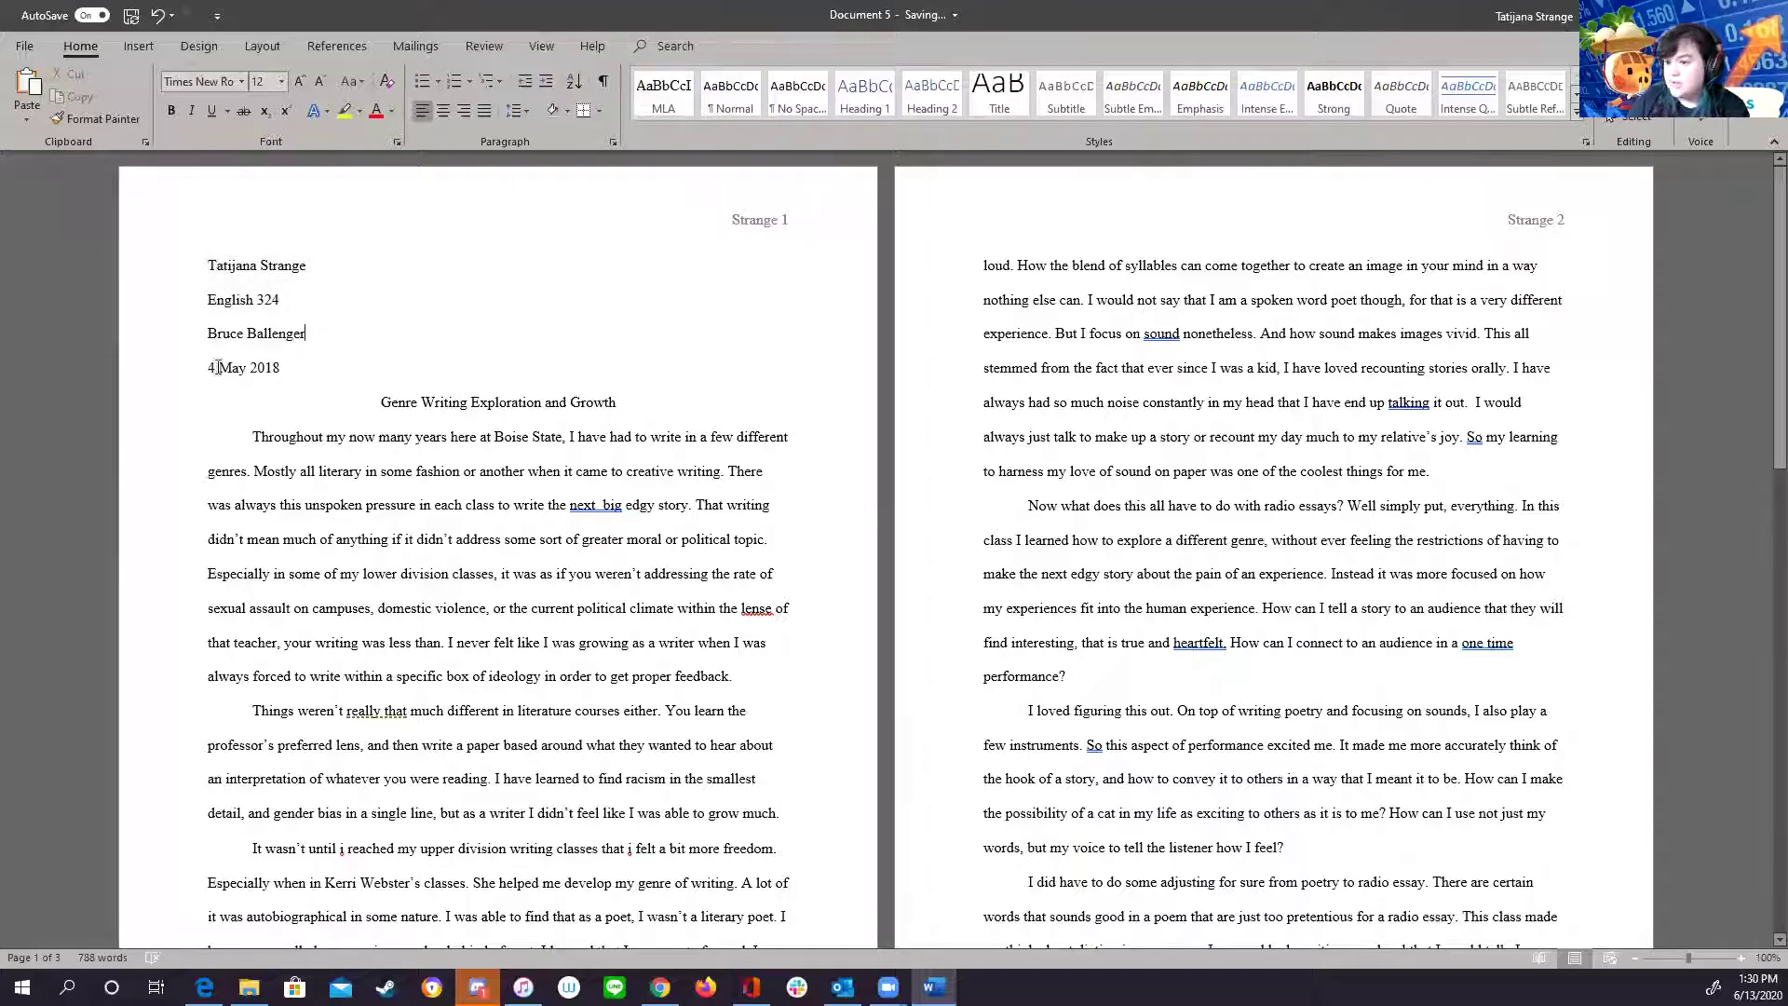
{"action": "left_click_drag", "start_coordinate": [210, 366], "coordinate": [290, 376]}
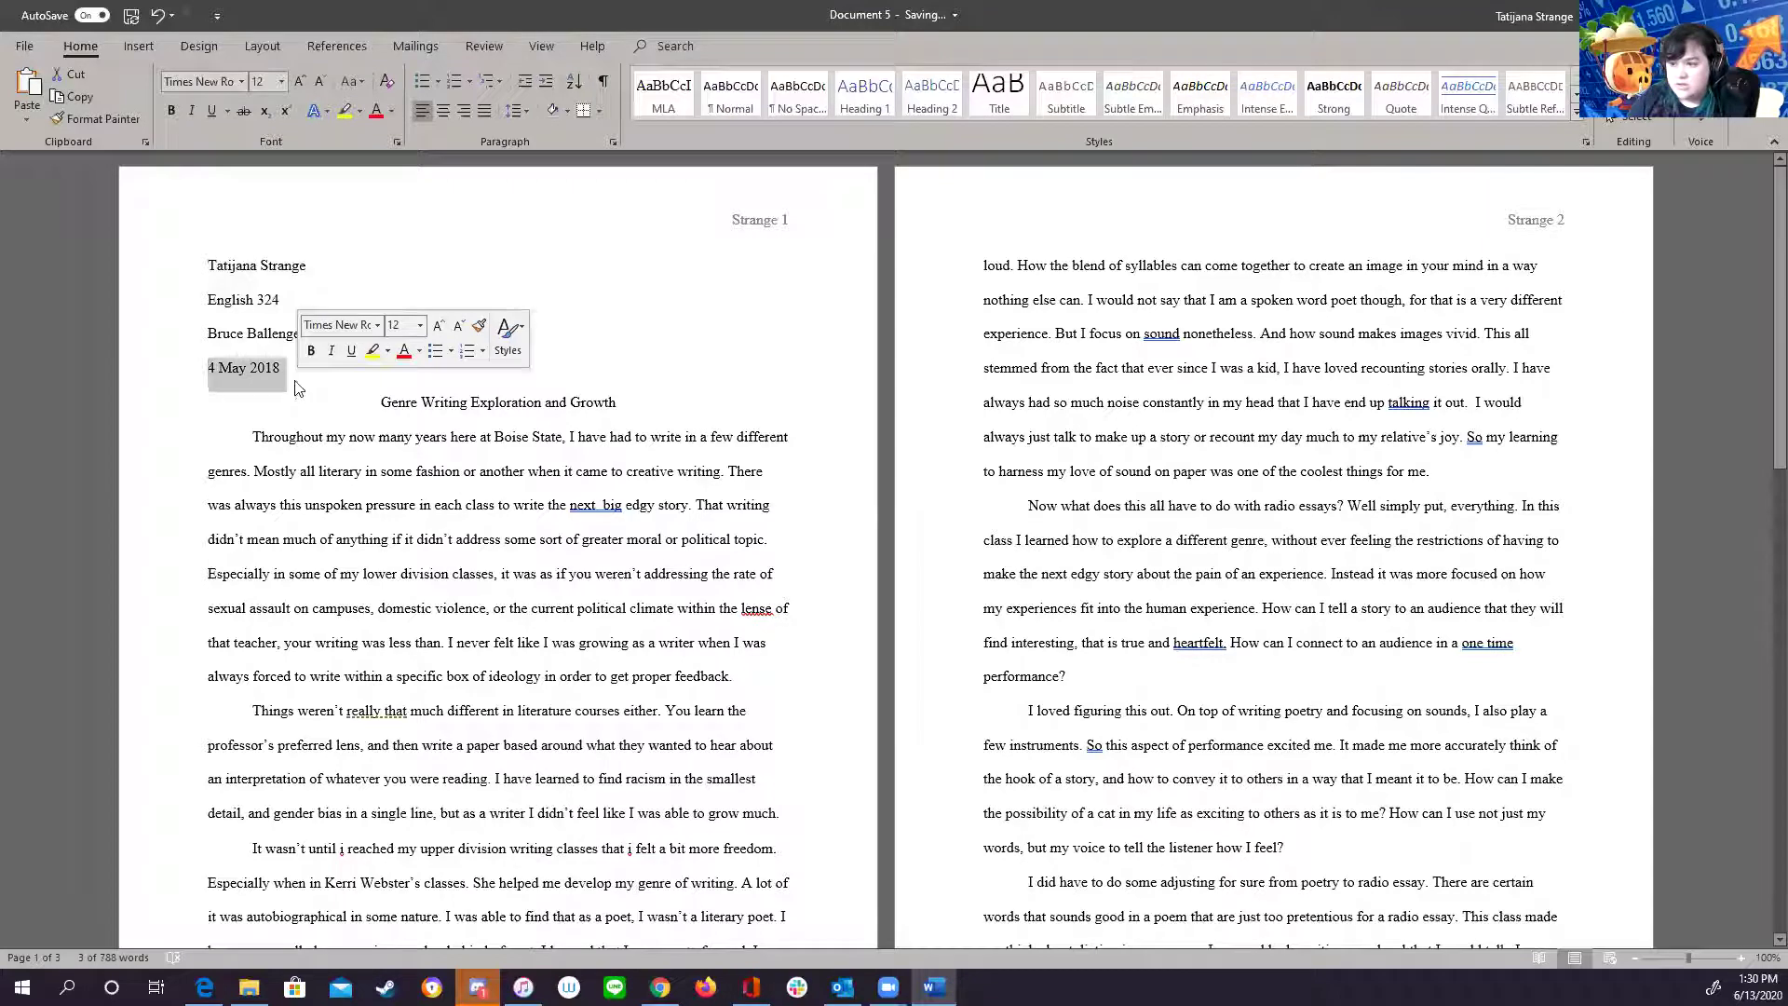
{"action": "left_click", "coordinate": [305, 385]}
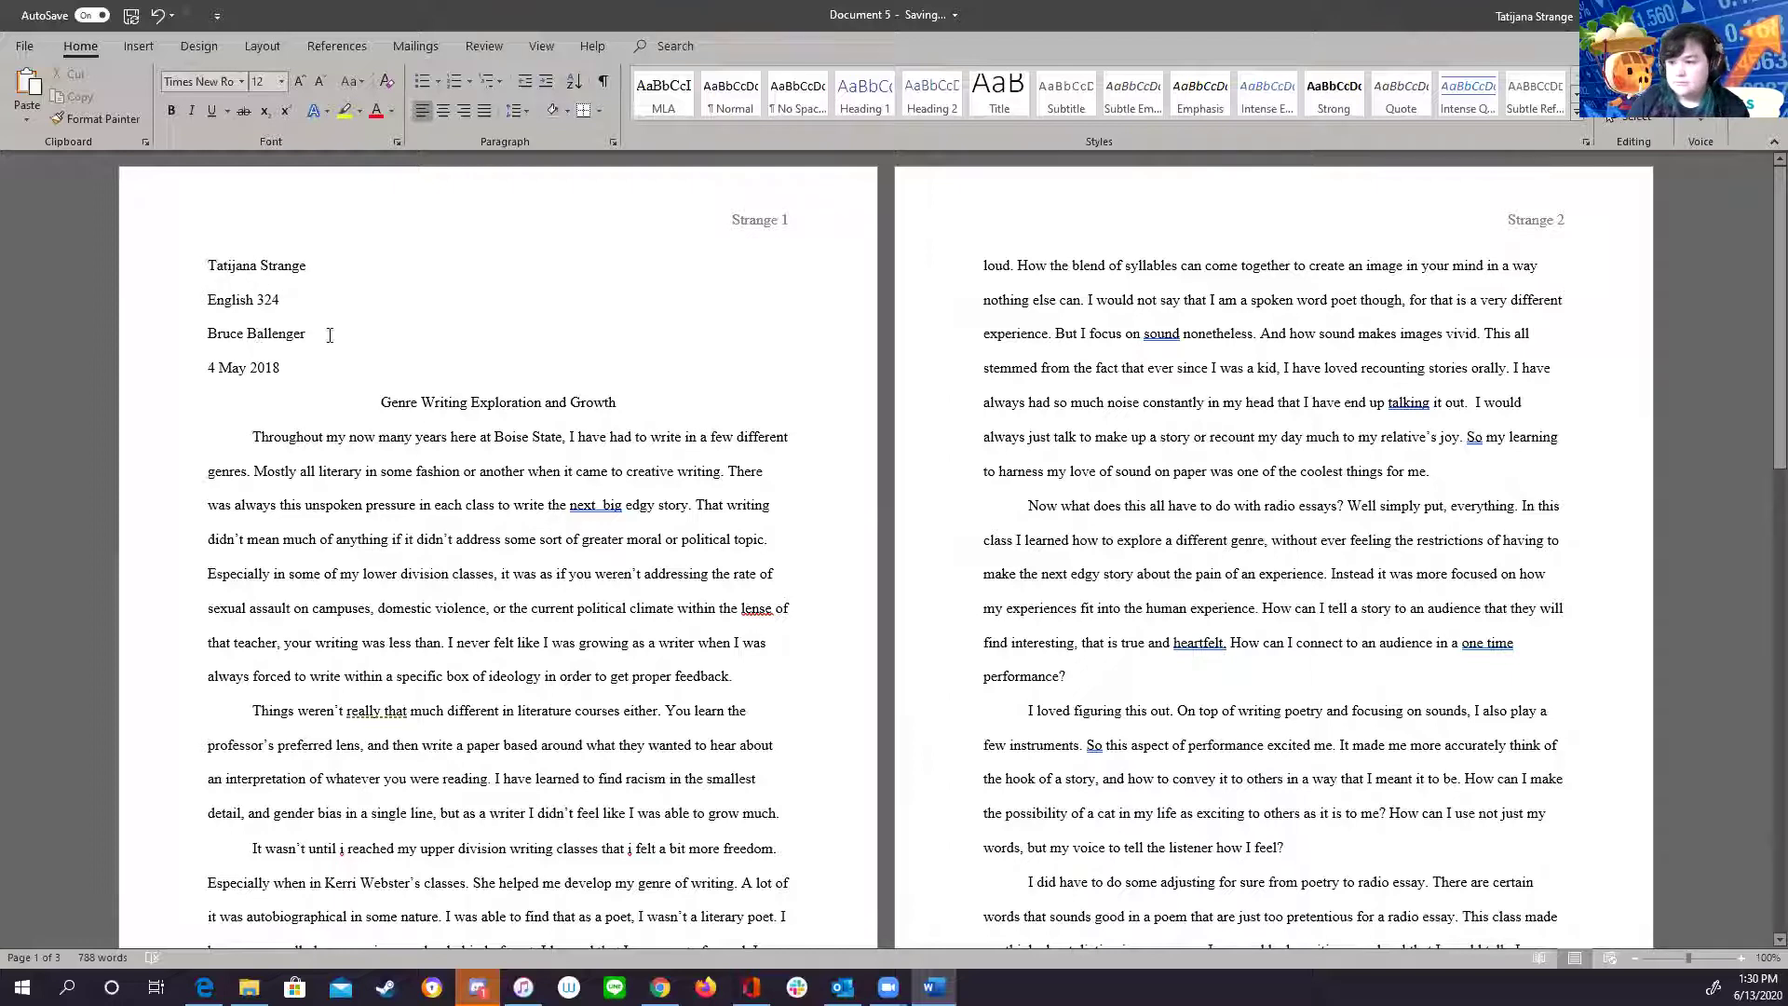
- Move the instructor's name line above the English 324 line and remove the leftover blank line
{"action": "left_click_drag", "start_coordinate": [309, 337], "coordinate": [185, 349]}
{"action": "key", "text": "ctrl+c"}
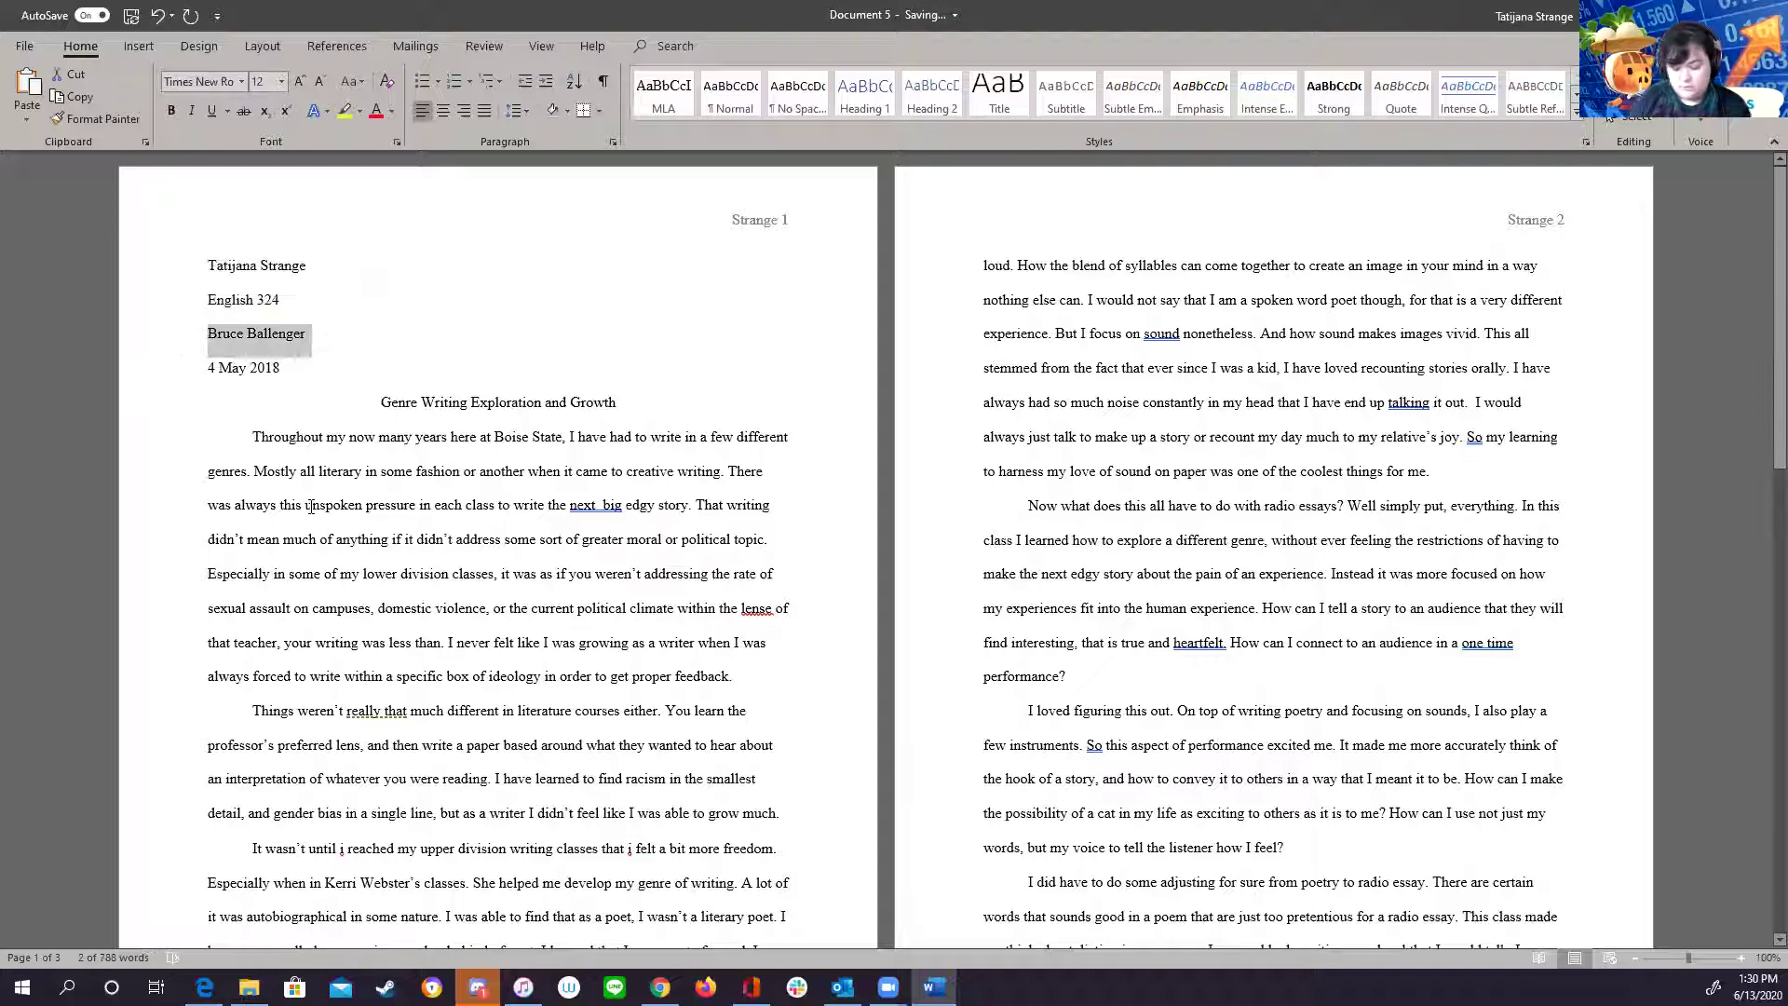
{"action": "key", "text": "BackSpace"}
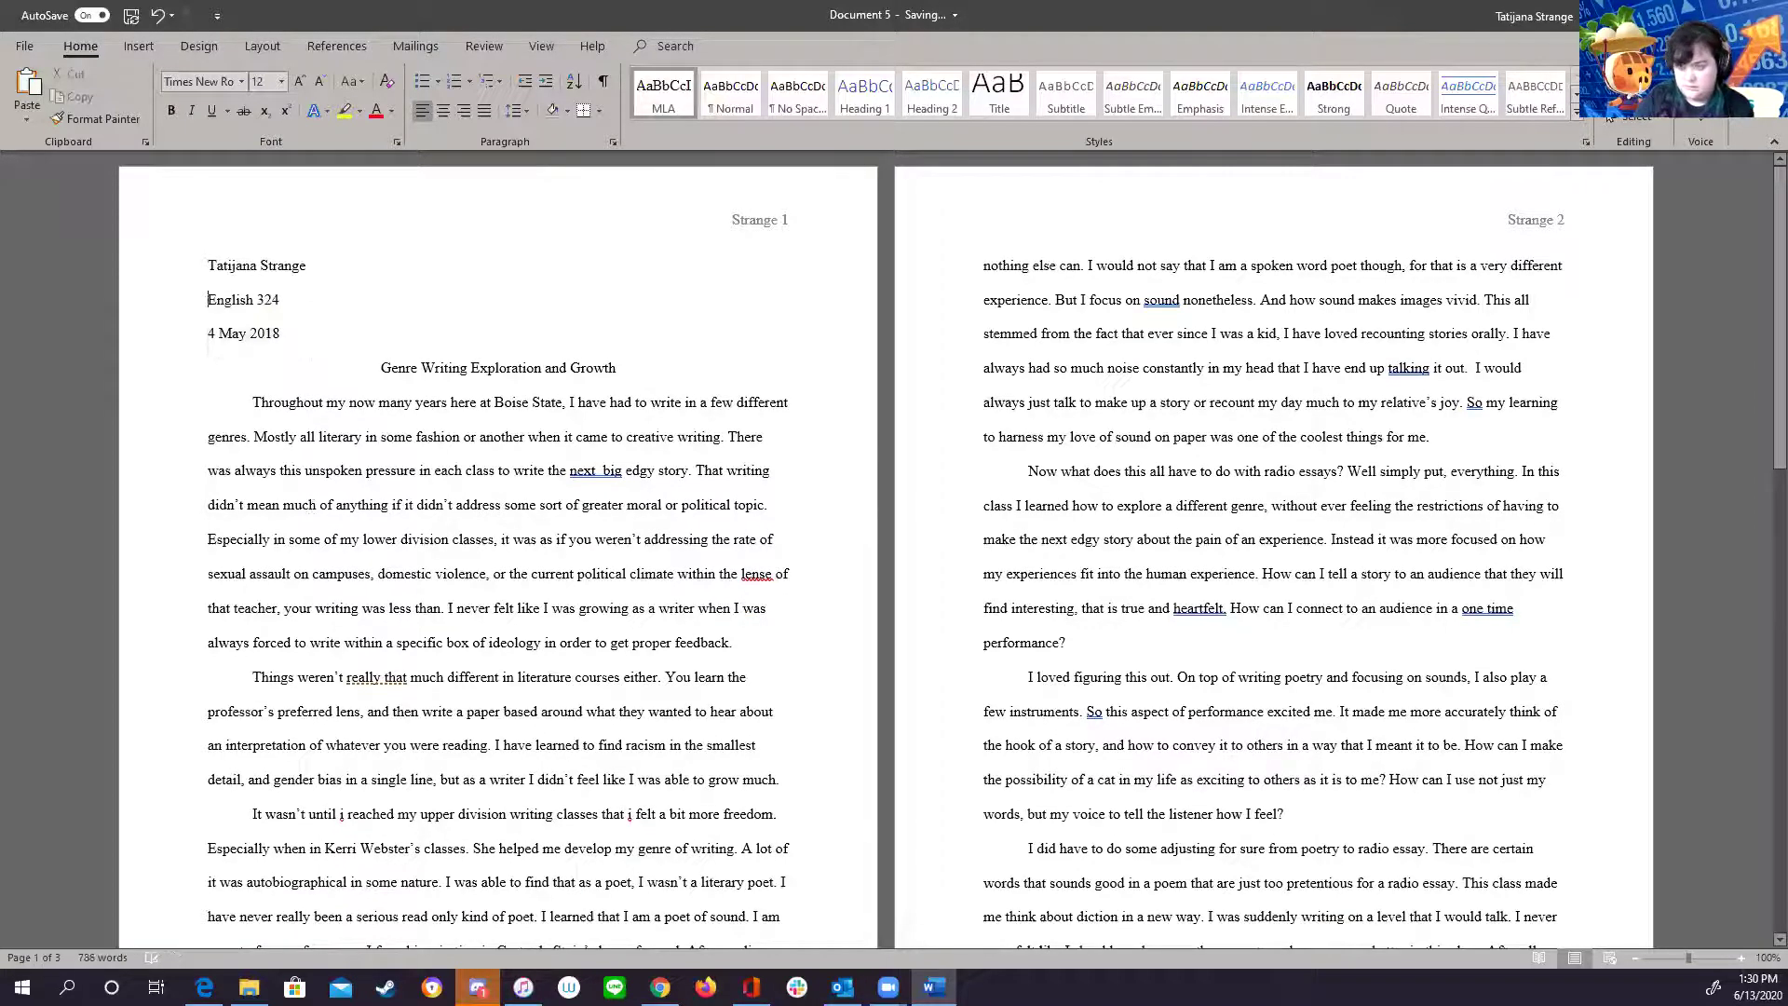
{"action": "key", "text": "ctrl+z"}
{"action": "key", "text": "ctrl+v"}
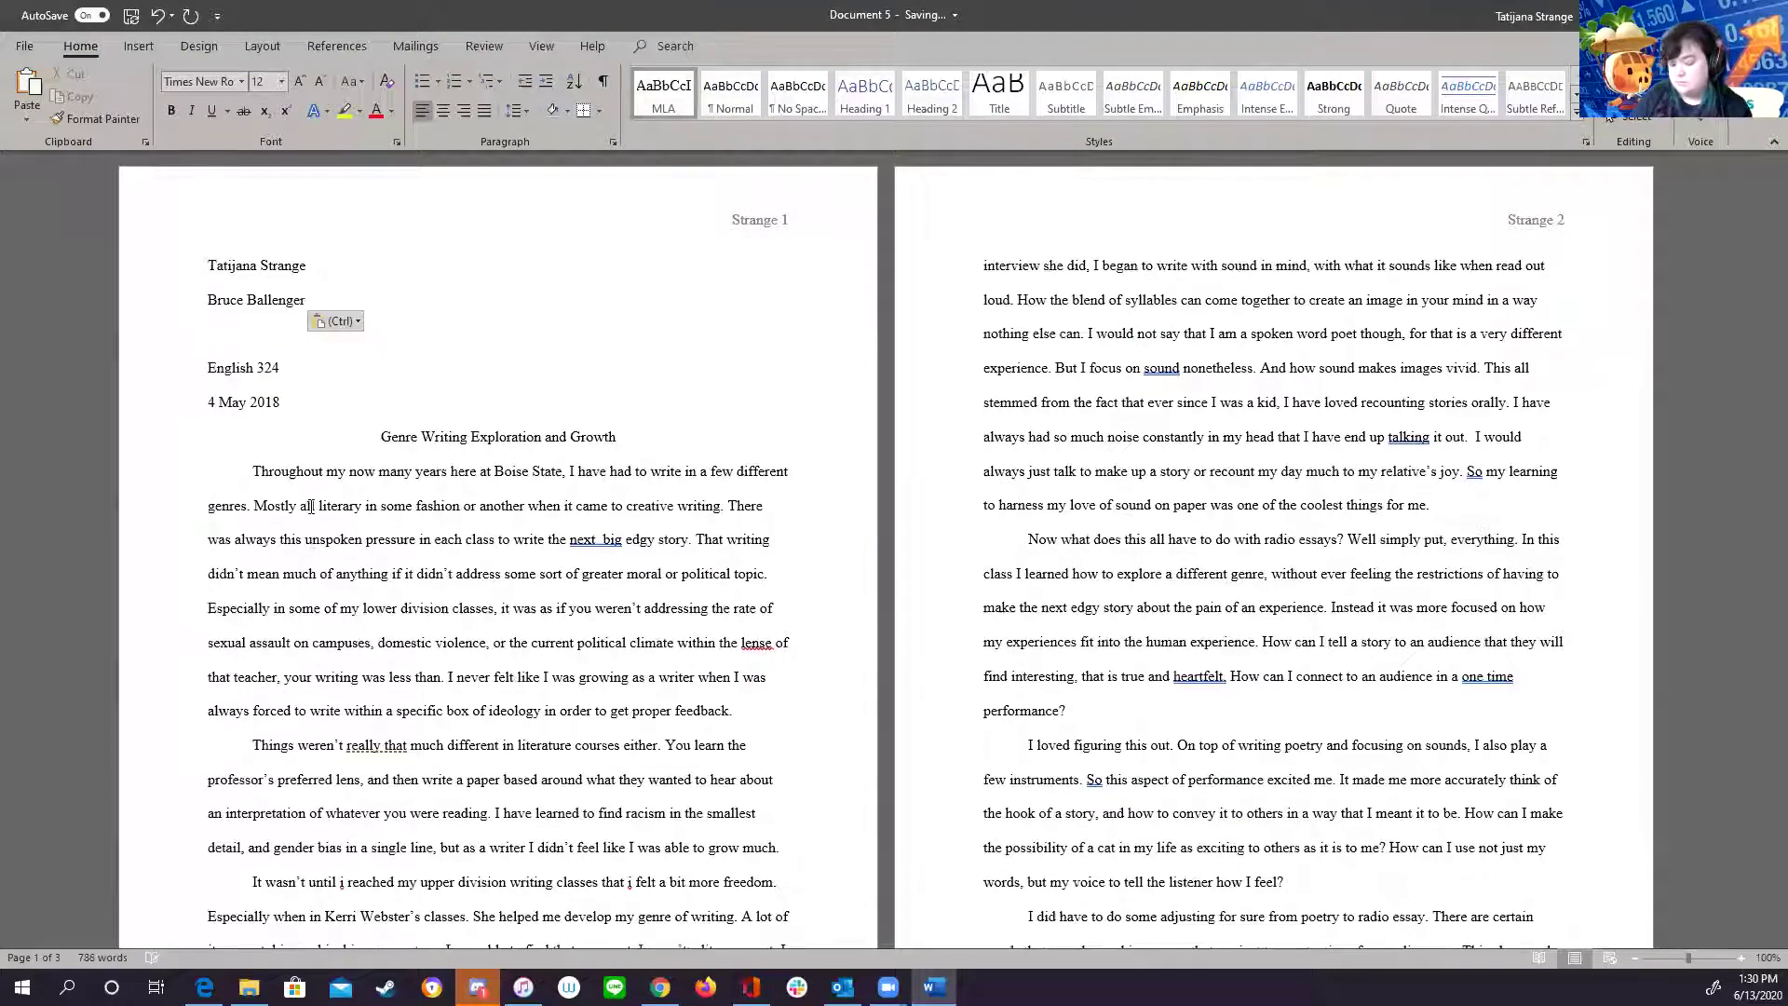
{"action": "key", "text": "BackSpace"}
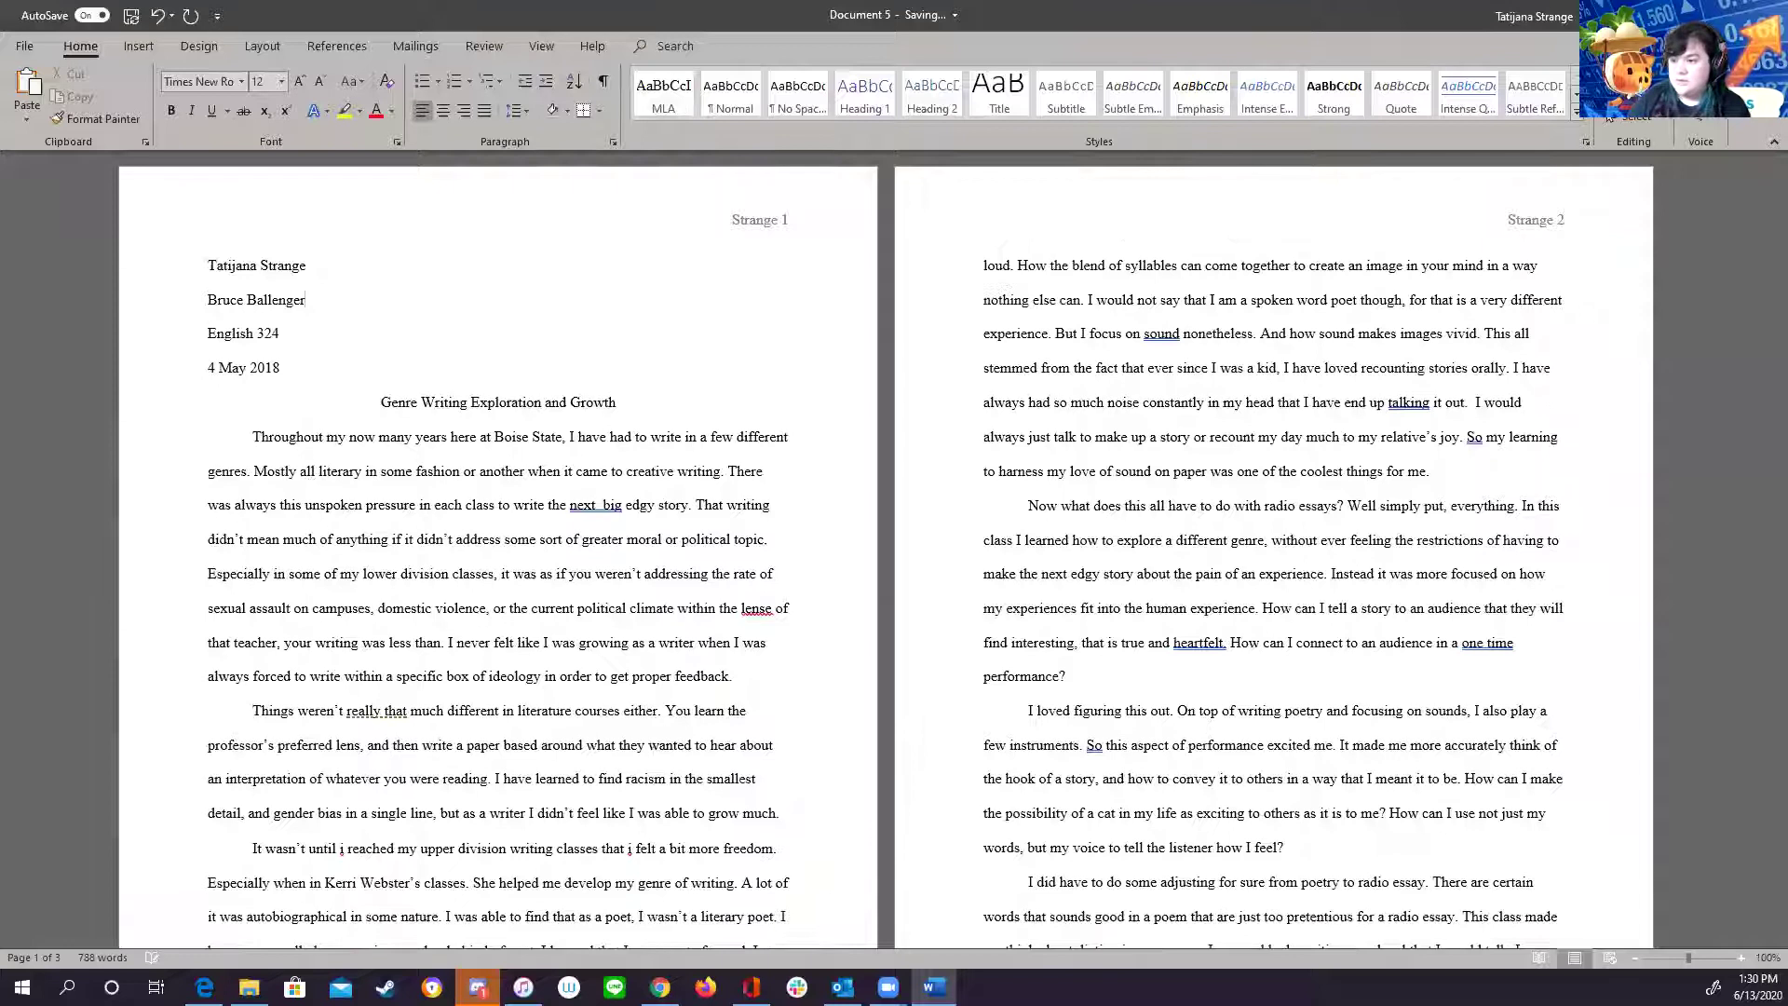
- Prefix the instructor's name with 'Dr.'
{"action": "left_click", "coordinate": [207, 291]}
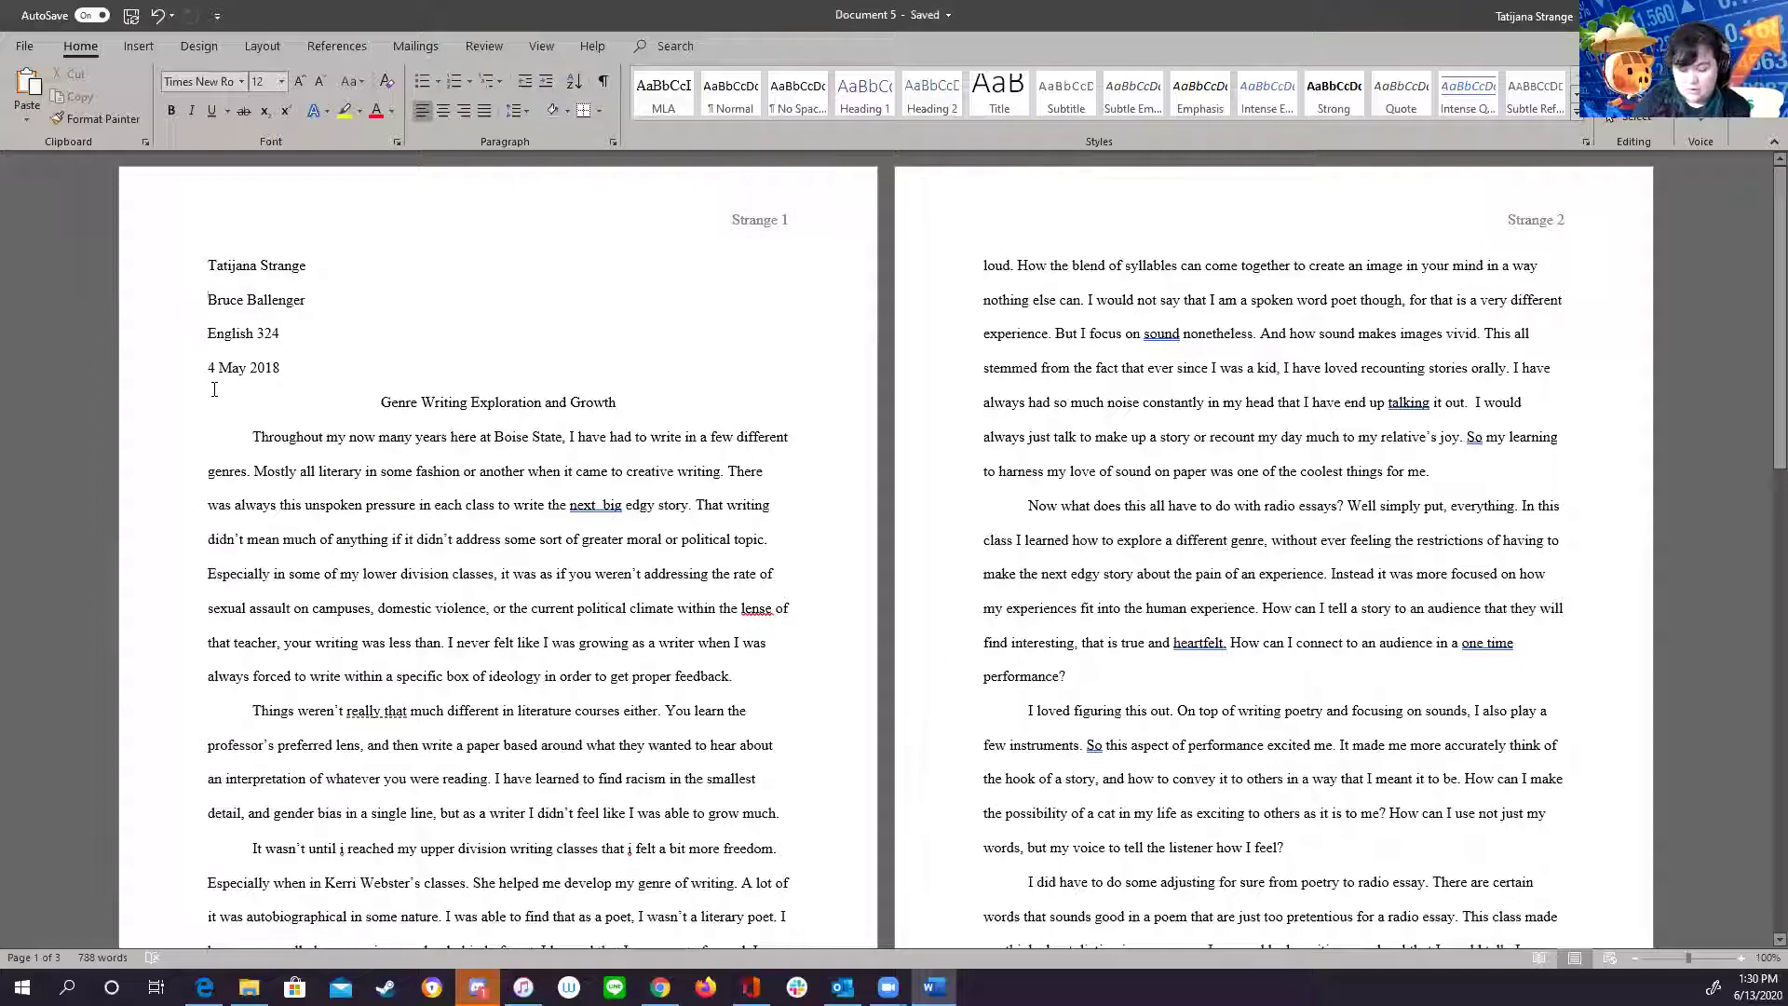
{"action": "type", "text": "Dr."}
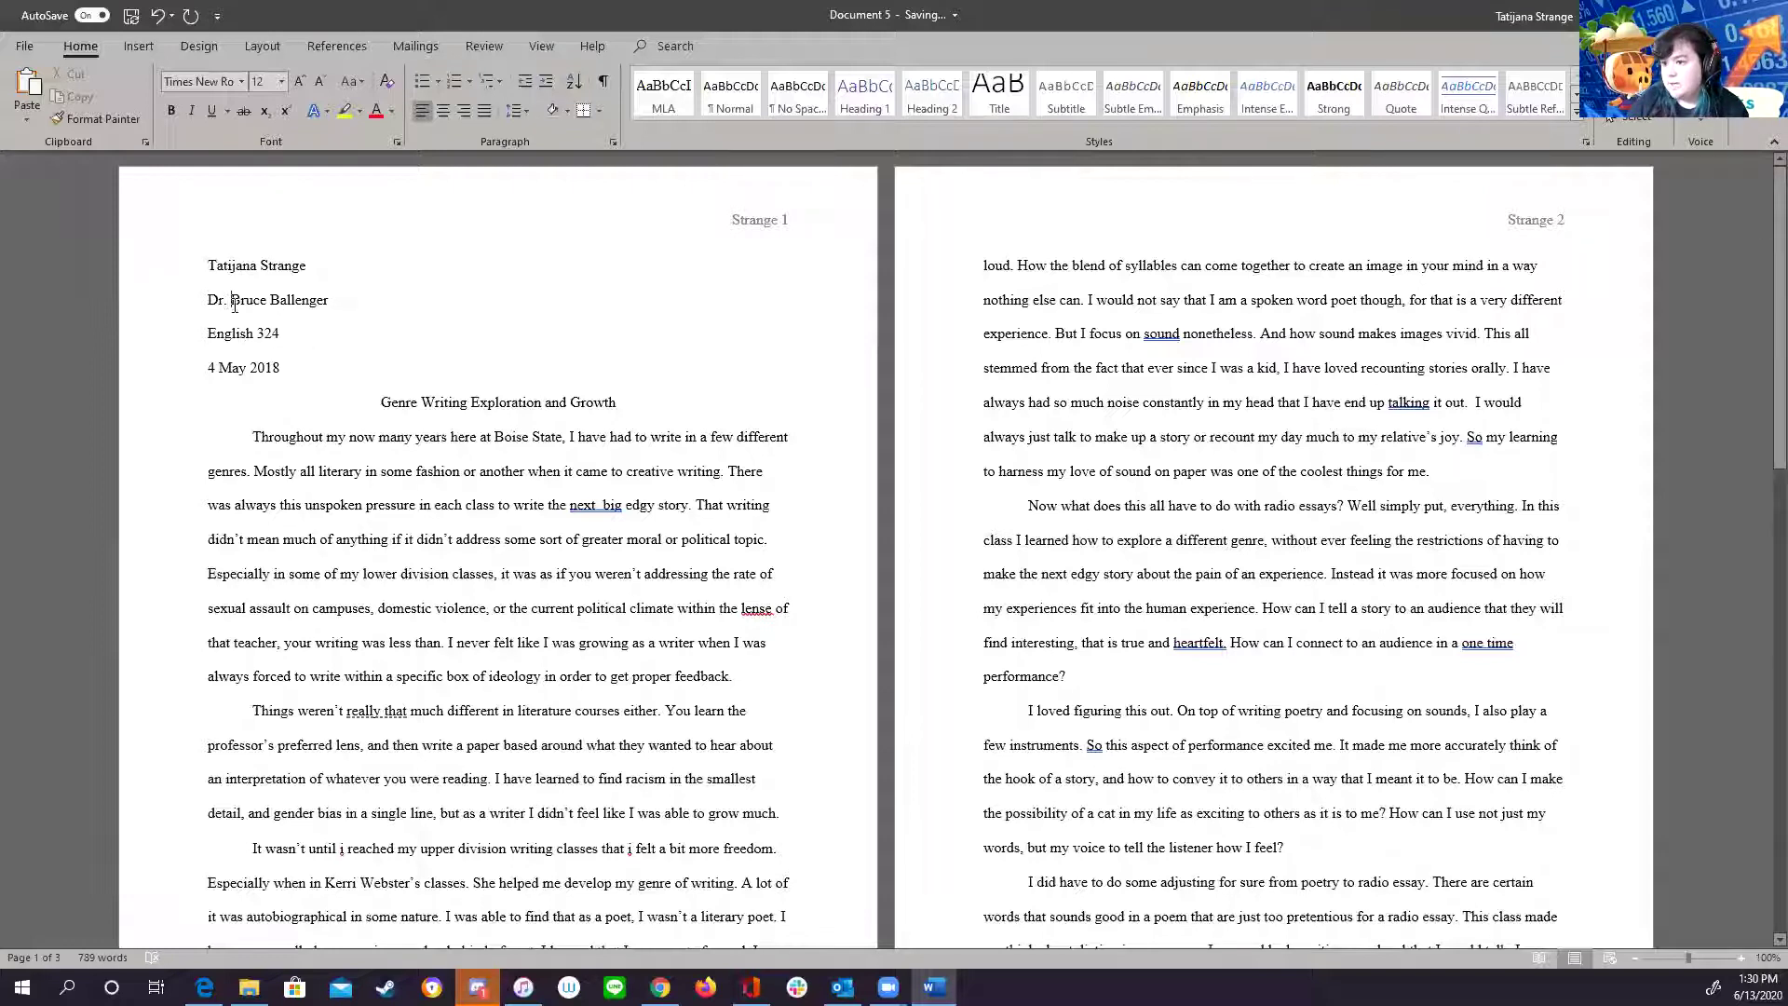
{"action": "left_click", "coordinate": [226, 334]}
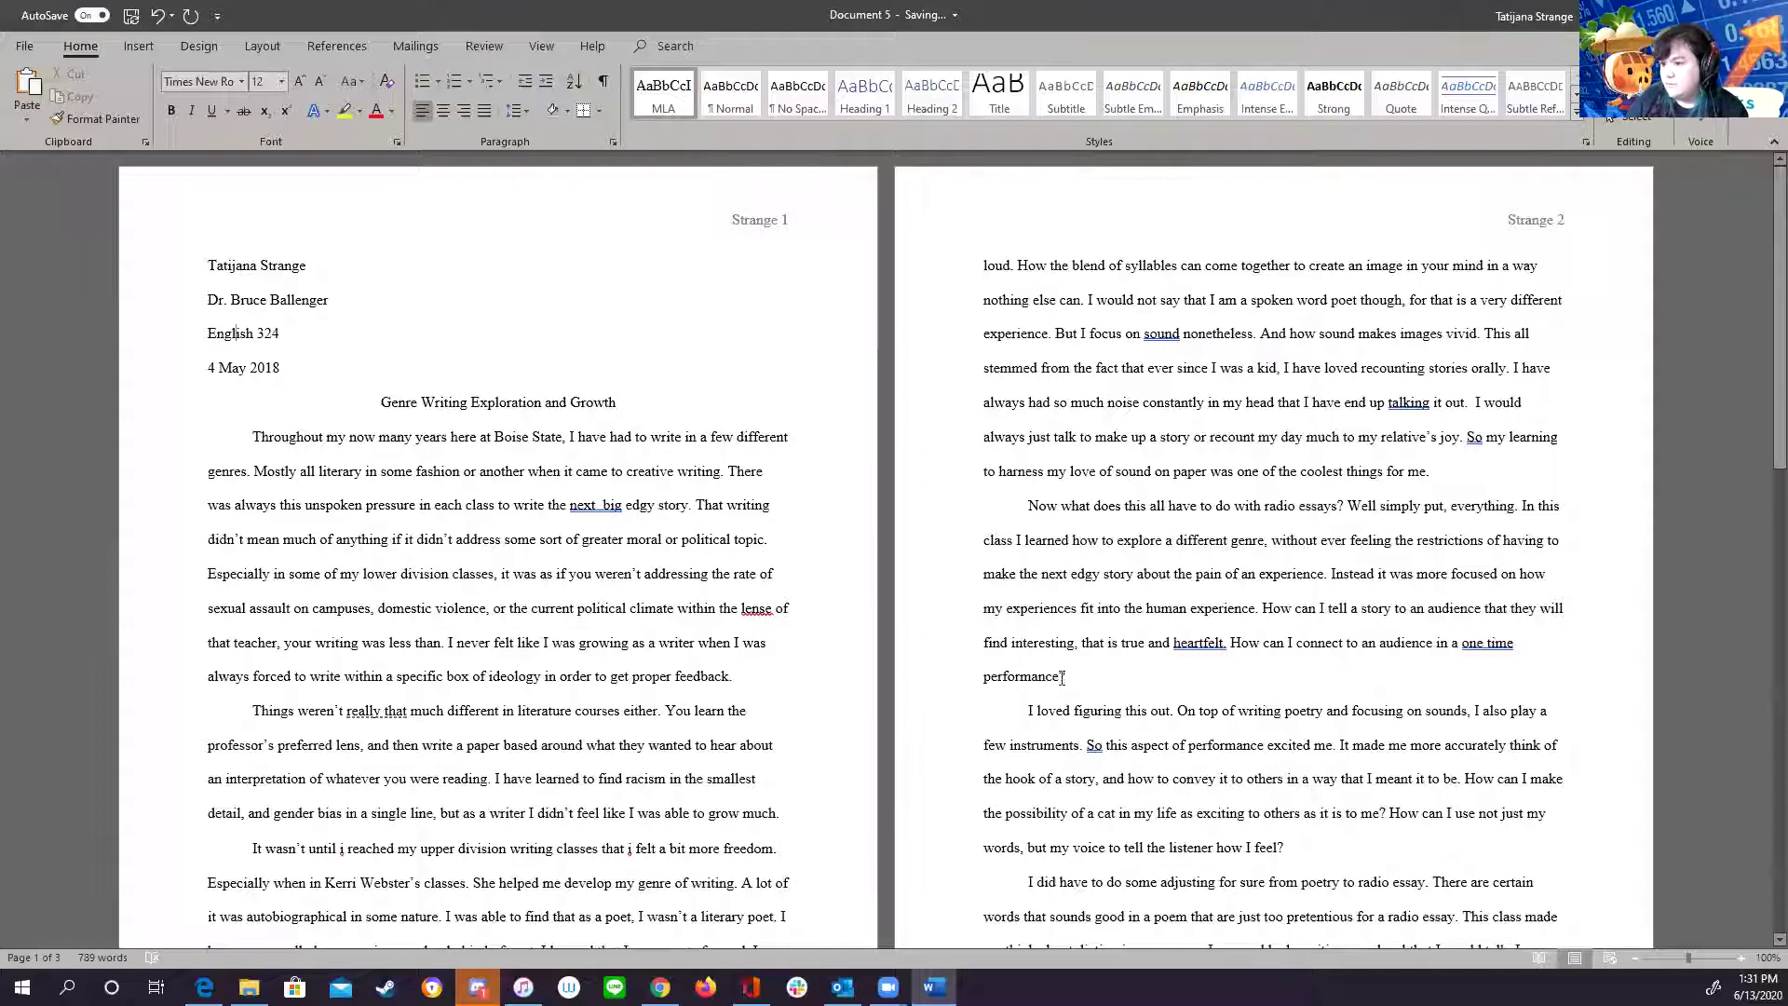
- Insert a page break after the essay's final sentence to create a blank page 4
{"action": "scroll", "coordinate": [1304, 722], "scroll_direction": "down", "scroll_amount": 8}
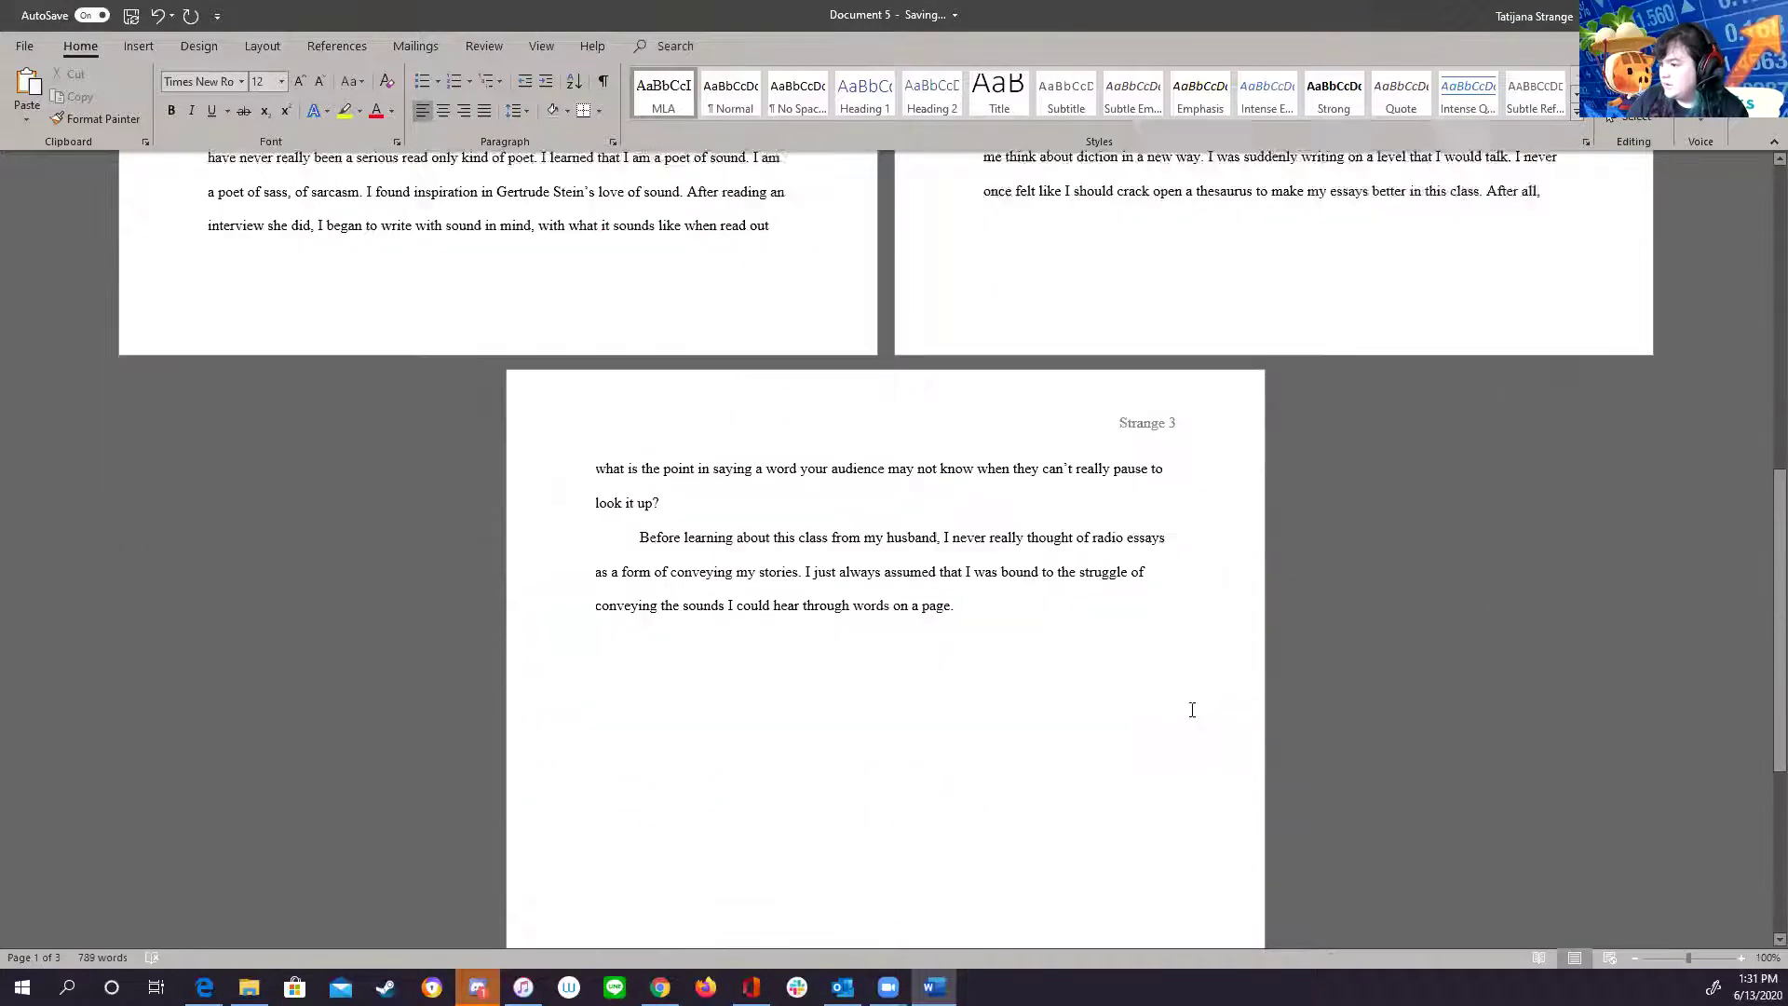
{"action": "scroll", "coordinate": [1137, 773], "scroll_direction": "down", "scroll_amount": 1}
{"action": "scroll", "coordinate": [1085, 783], "scroll_direction": "down", "scroll_amount": 2}
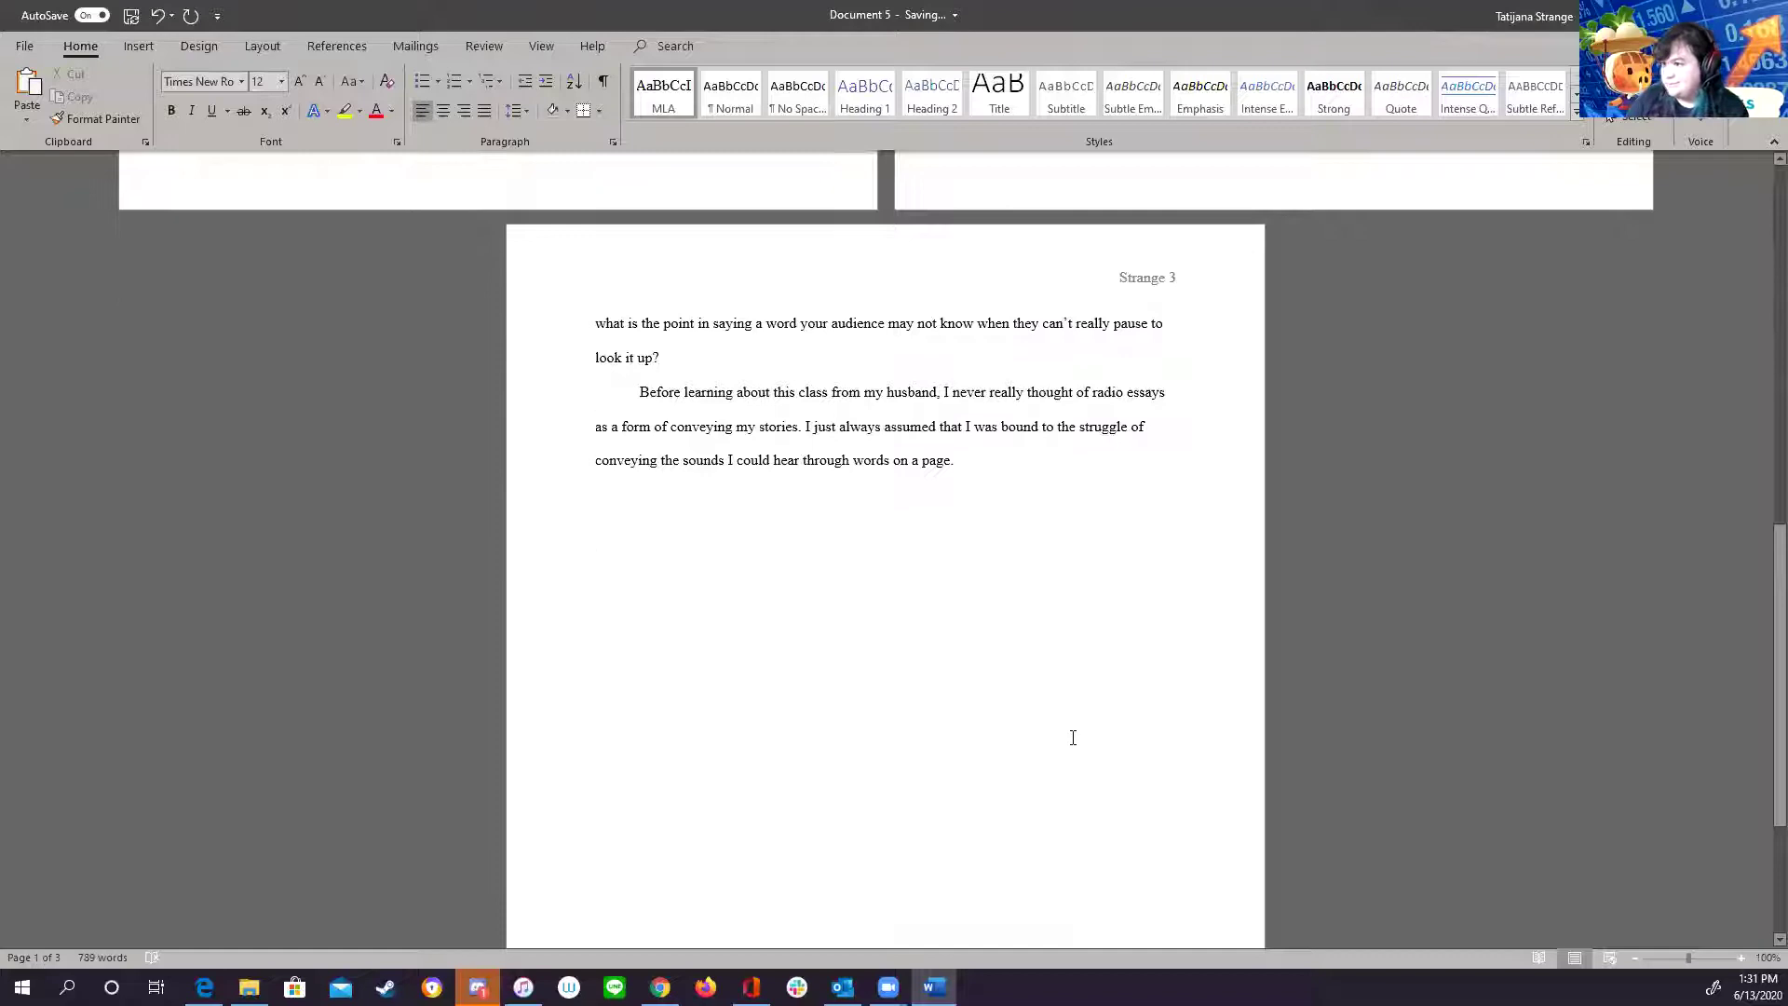
{"action": "scroll", "coordinate": [982, 633], "scroll_direction": "down", "scroll_amount": 5}
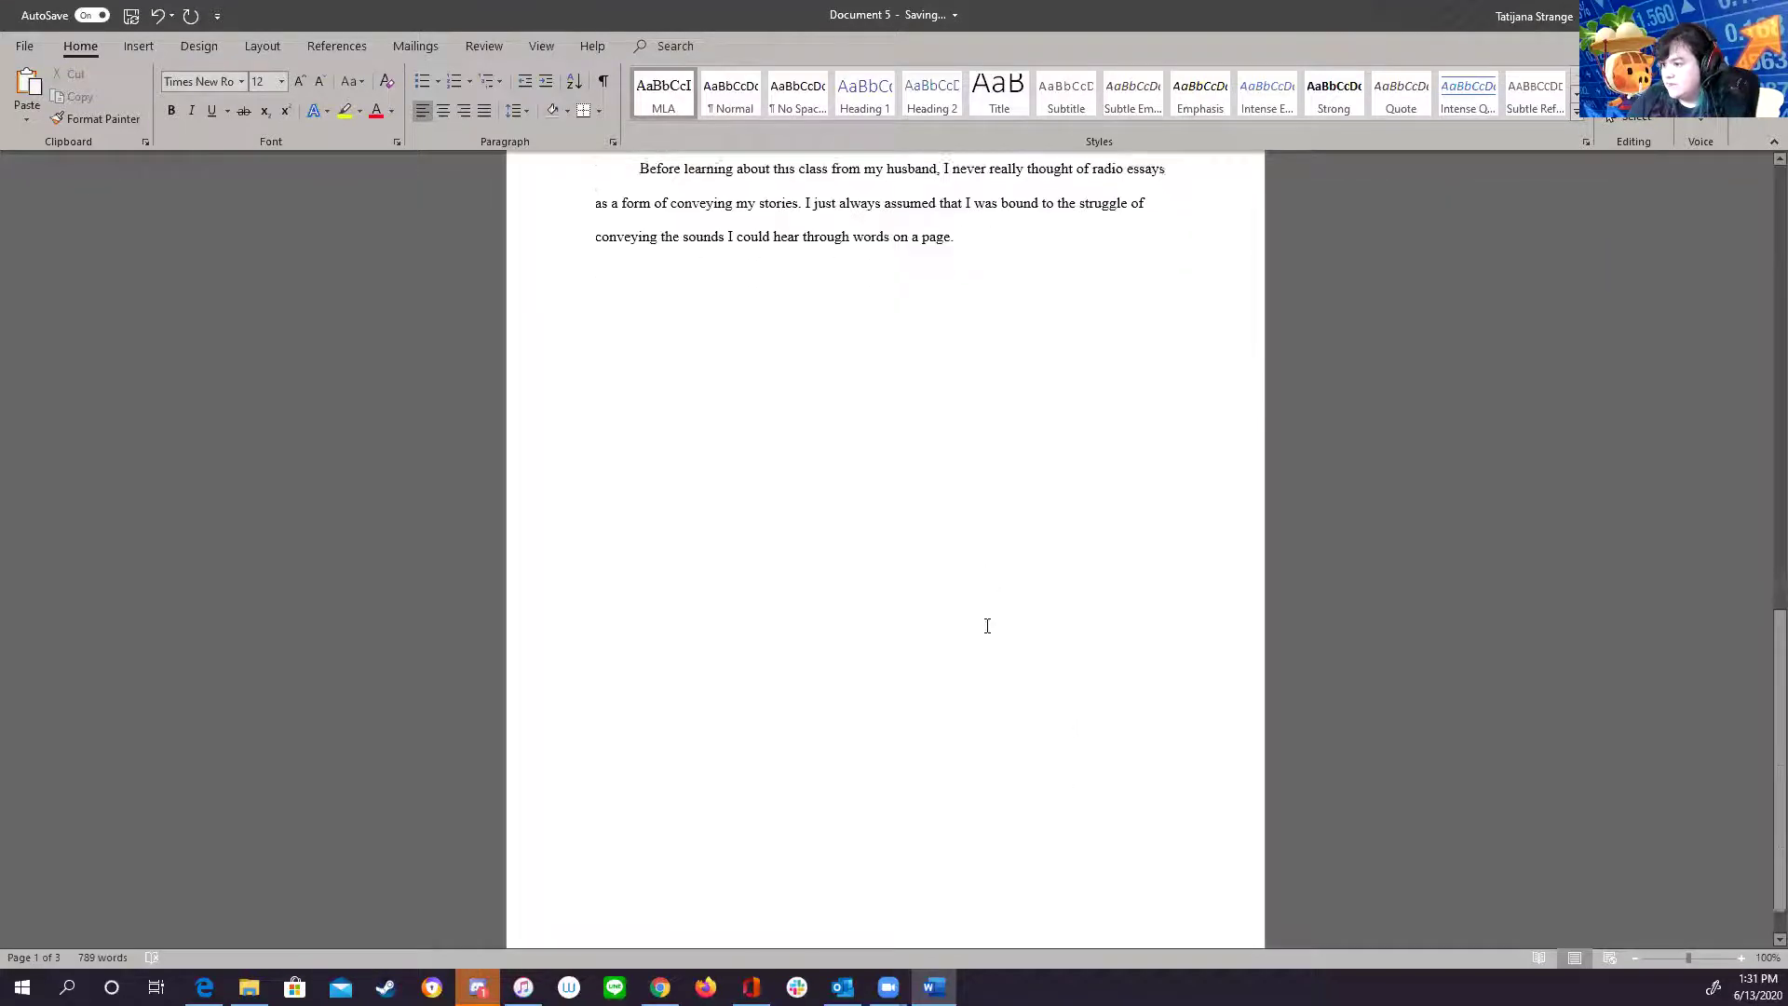
{"action": "scroll", "coordinate": [974, 745], "scroll_direction": "up", "scroll_amount": 4}
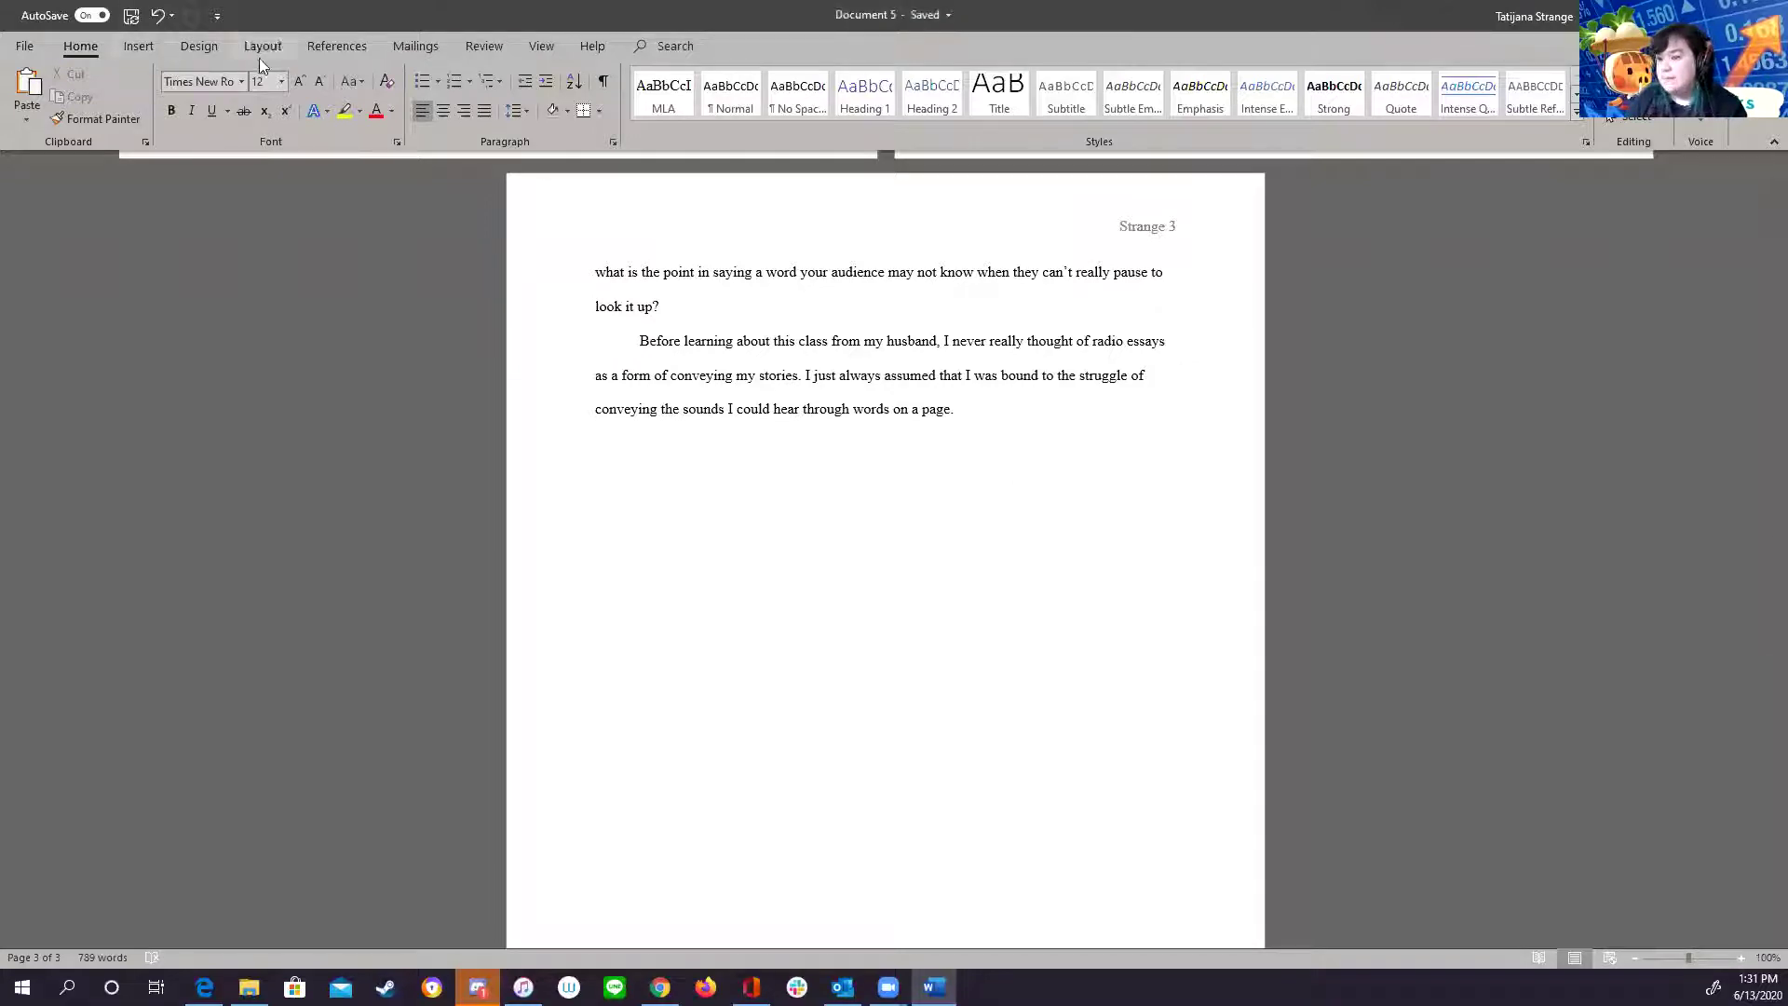
{"action": "left_click", "coordinate": [136, 50]}
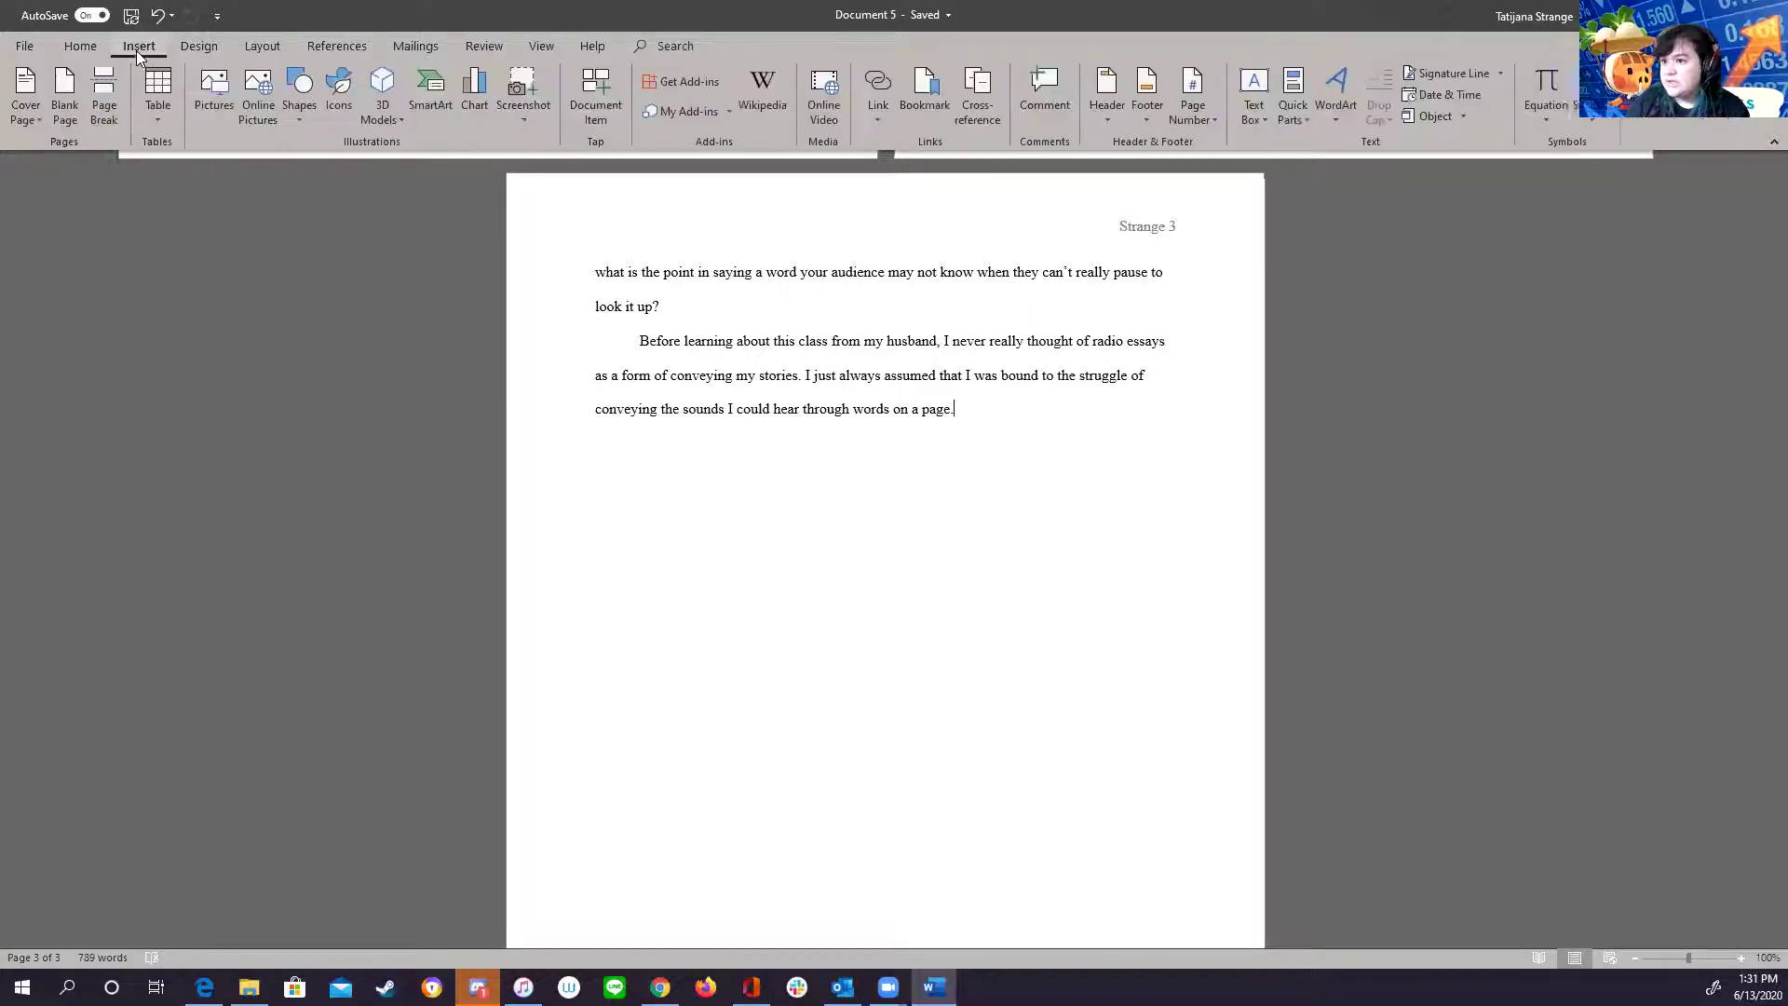
{"action": "left_click", "coordinate": [112, 116]}
{"action": "scroll", "coordinate": [1205, 457], "scroll_direction": "down", "scroll_amount": 2}
{"action": "scroll", "coordinate": [1205, 457], "scroll_direction": "up", "scroll_amount": 3}
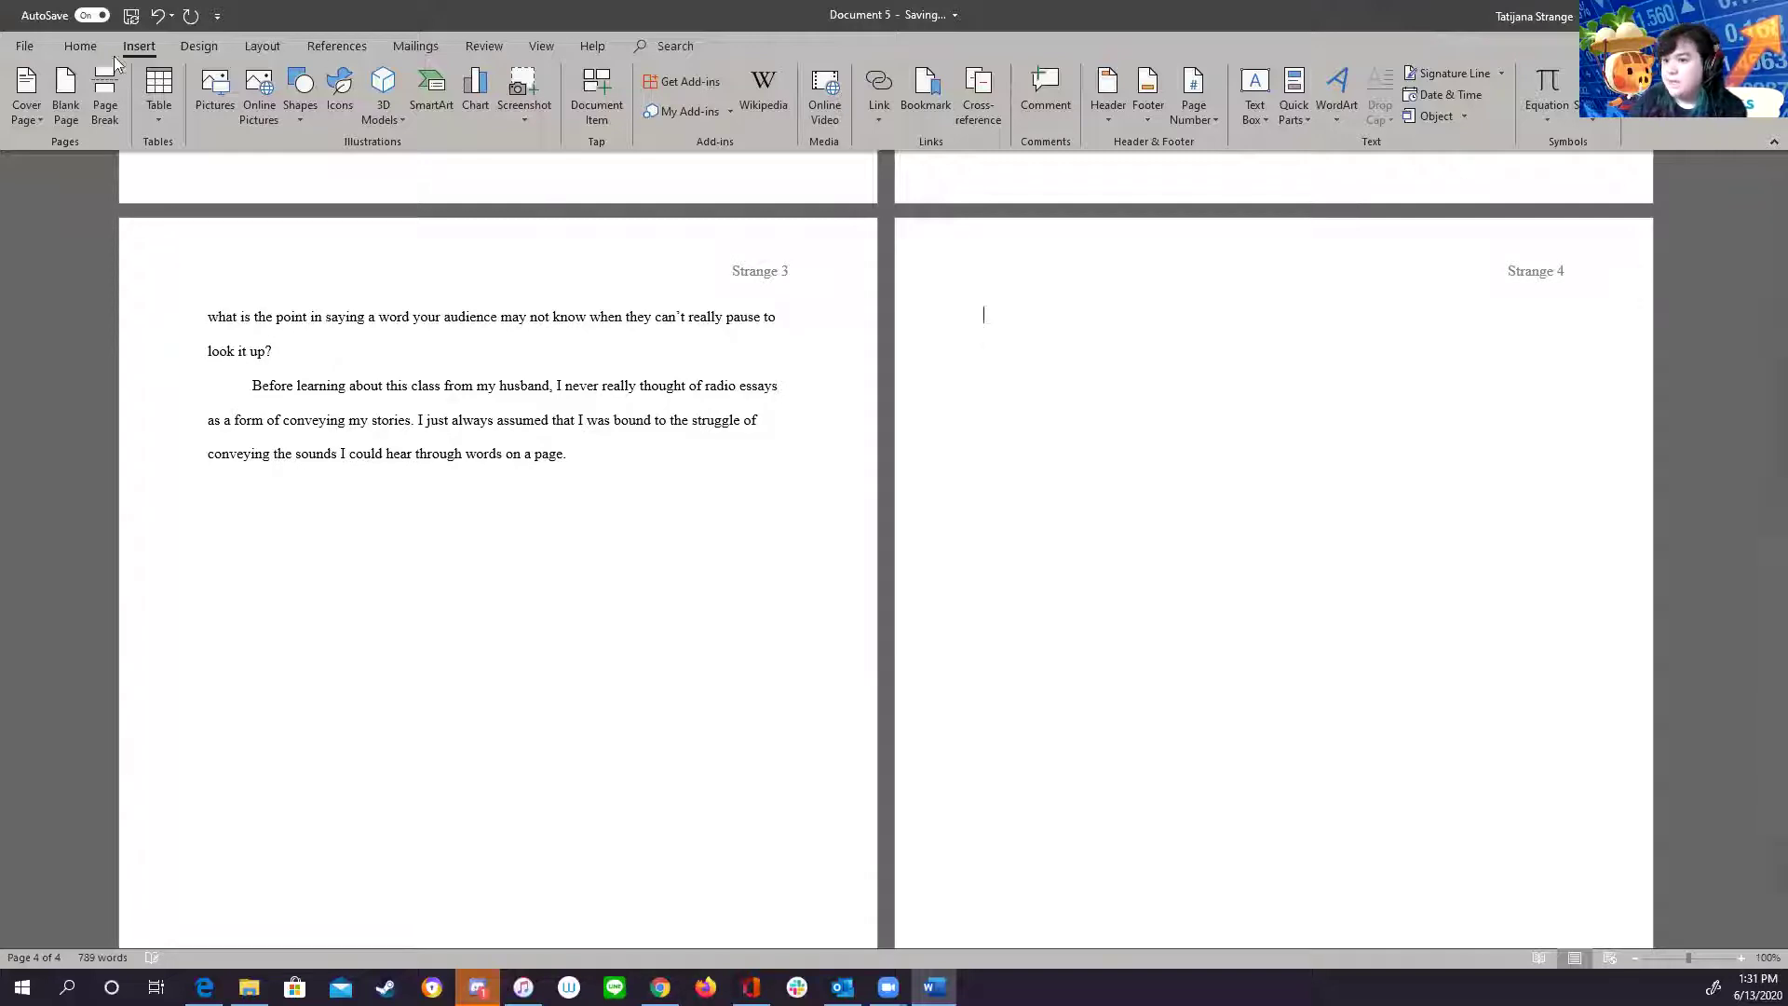
- Type a centered 'Works Cited' heading on page 4 in Times New Roman 12
{"action": "left_click", "coordinate": [79, 56]}
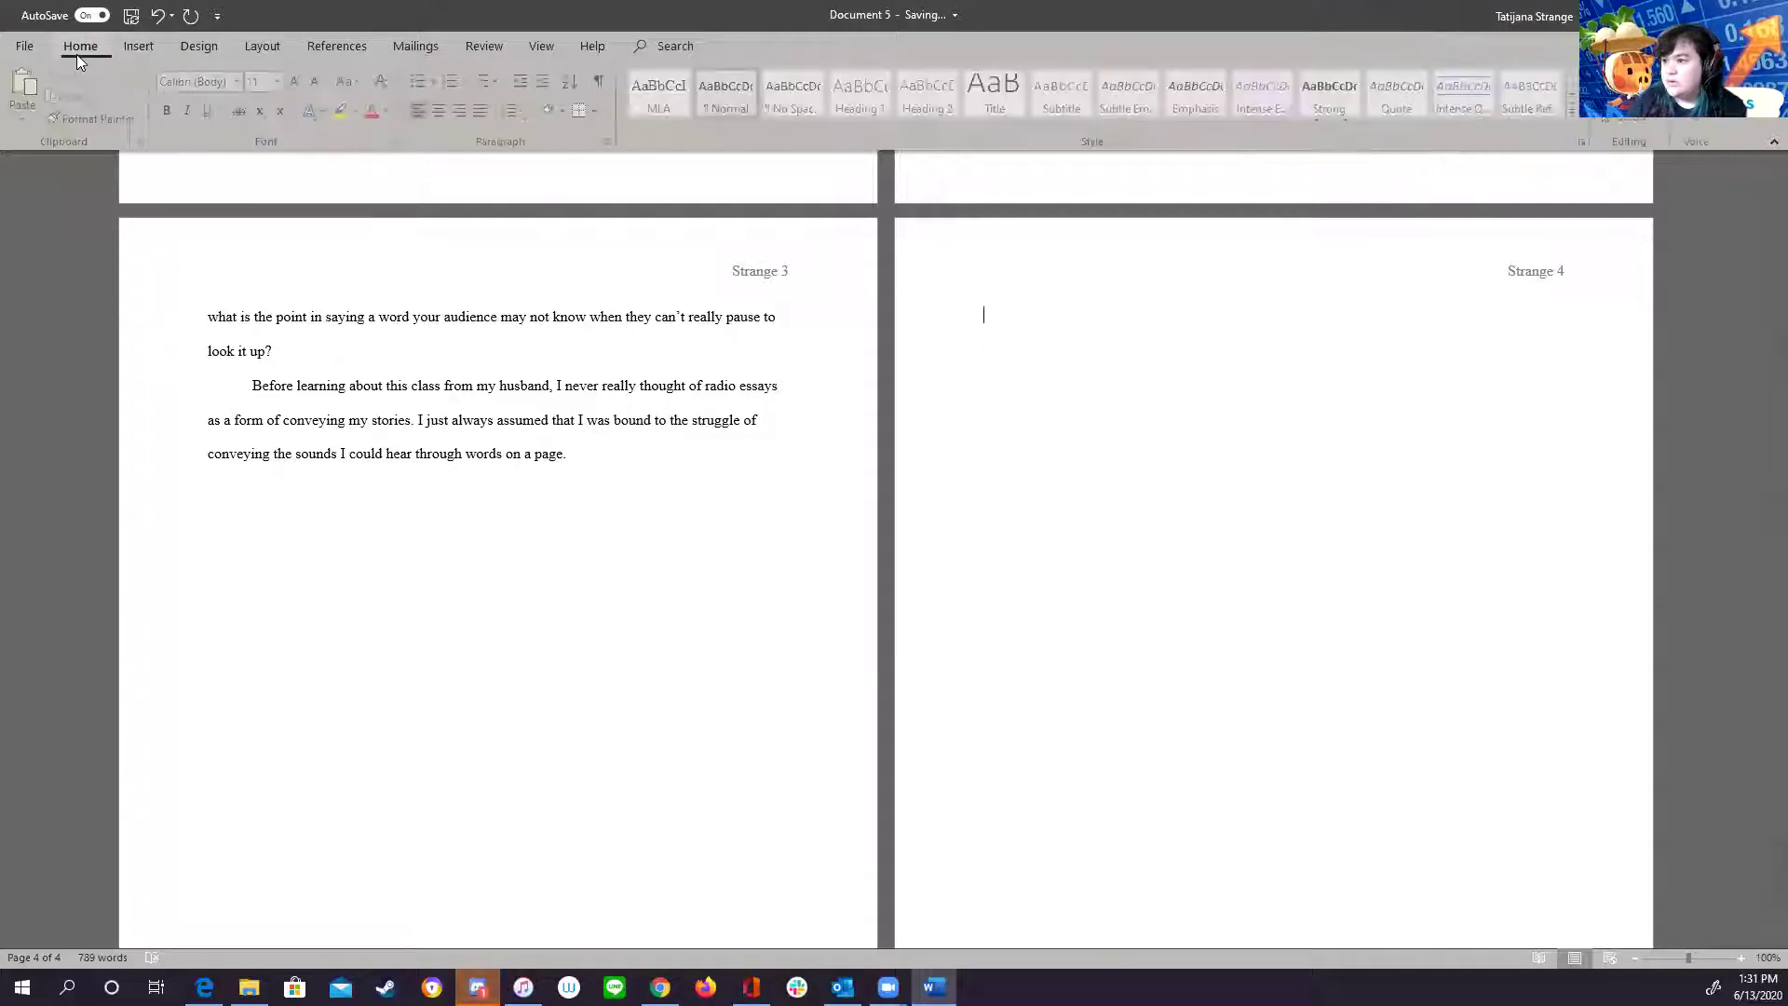
{"action": "left_click", "coordinate": [445, 114]}
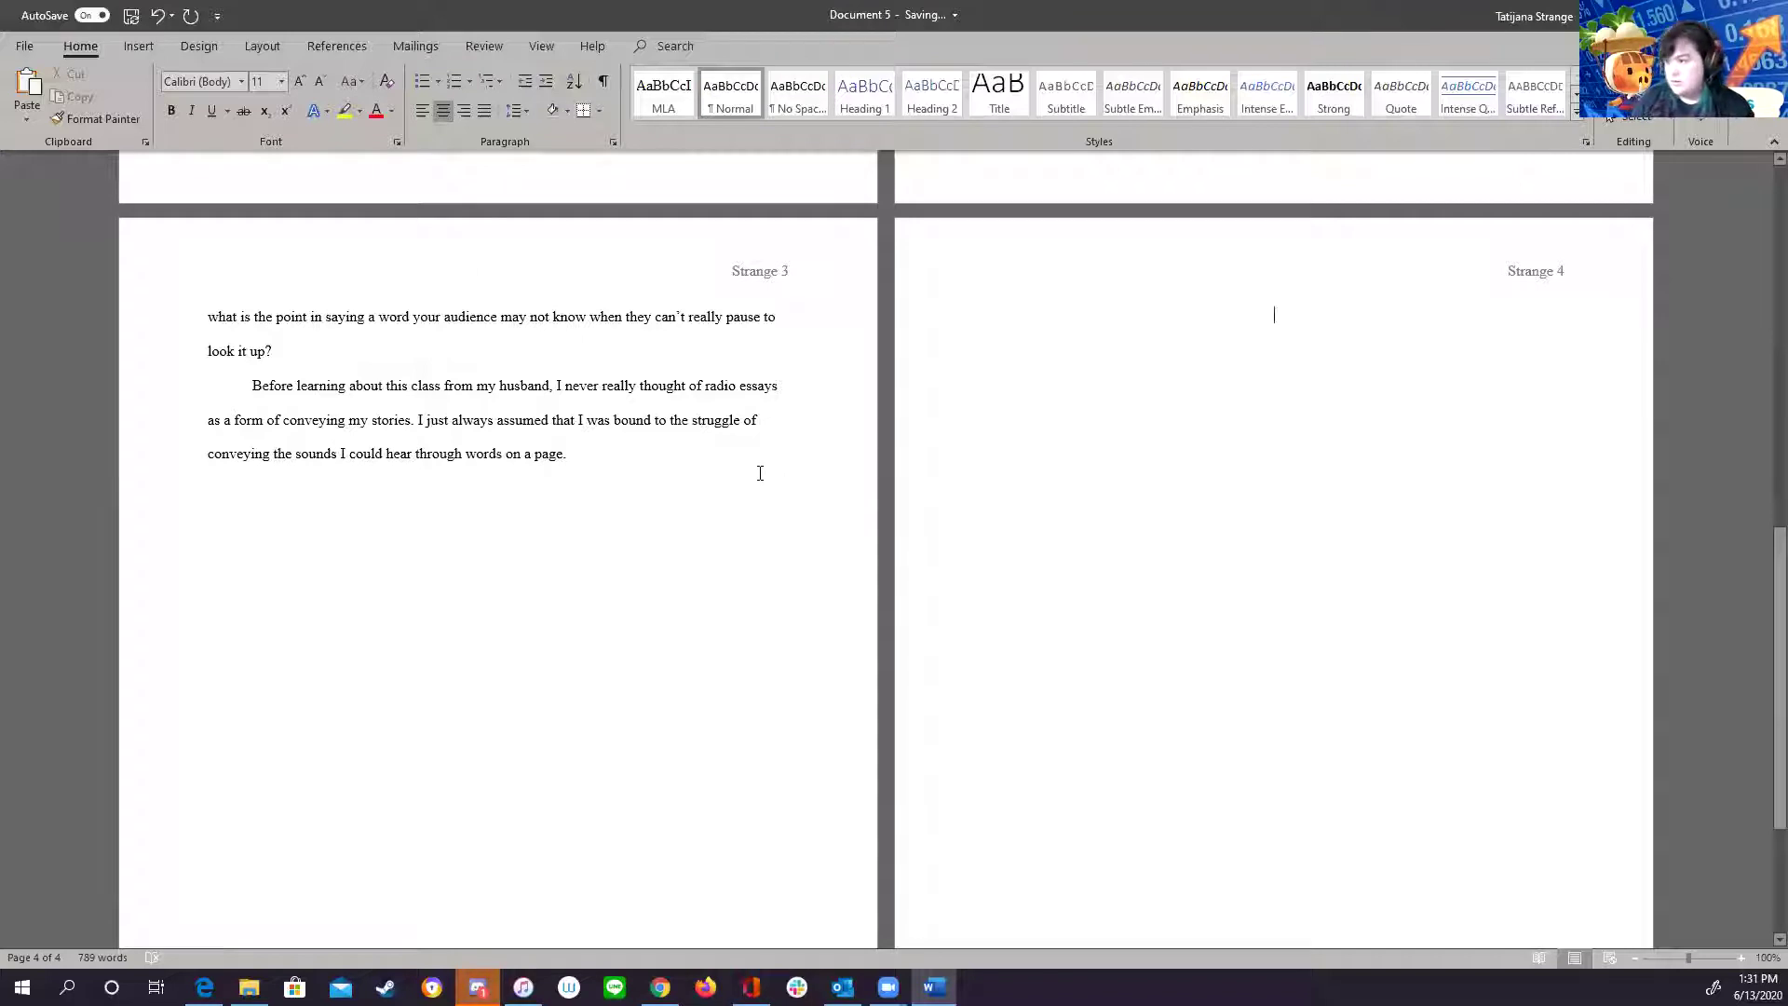
{"action": "left_click", "coordinate": [422, 115]}
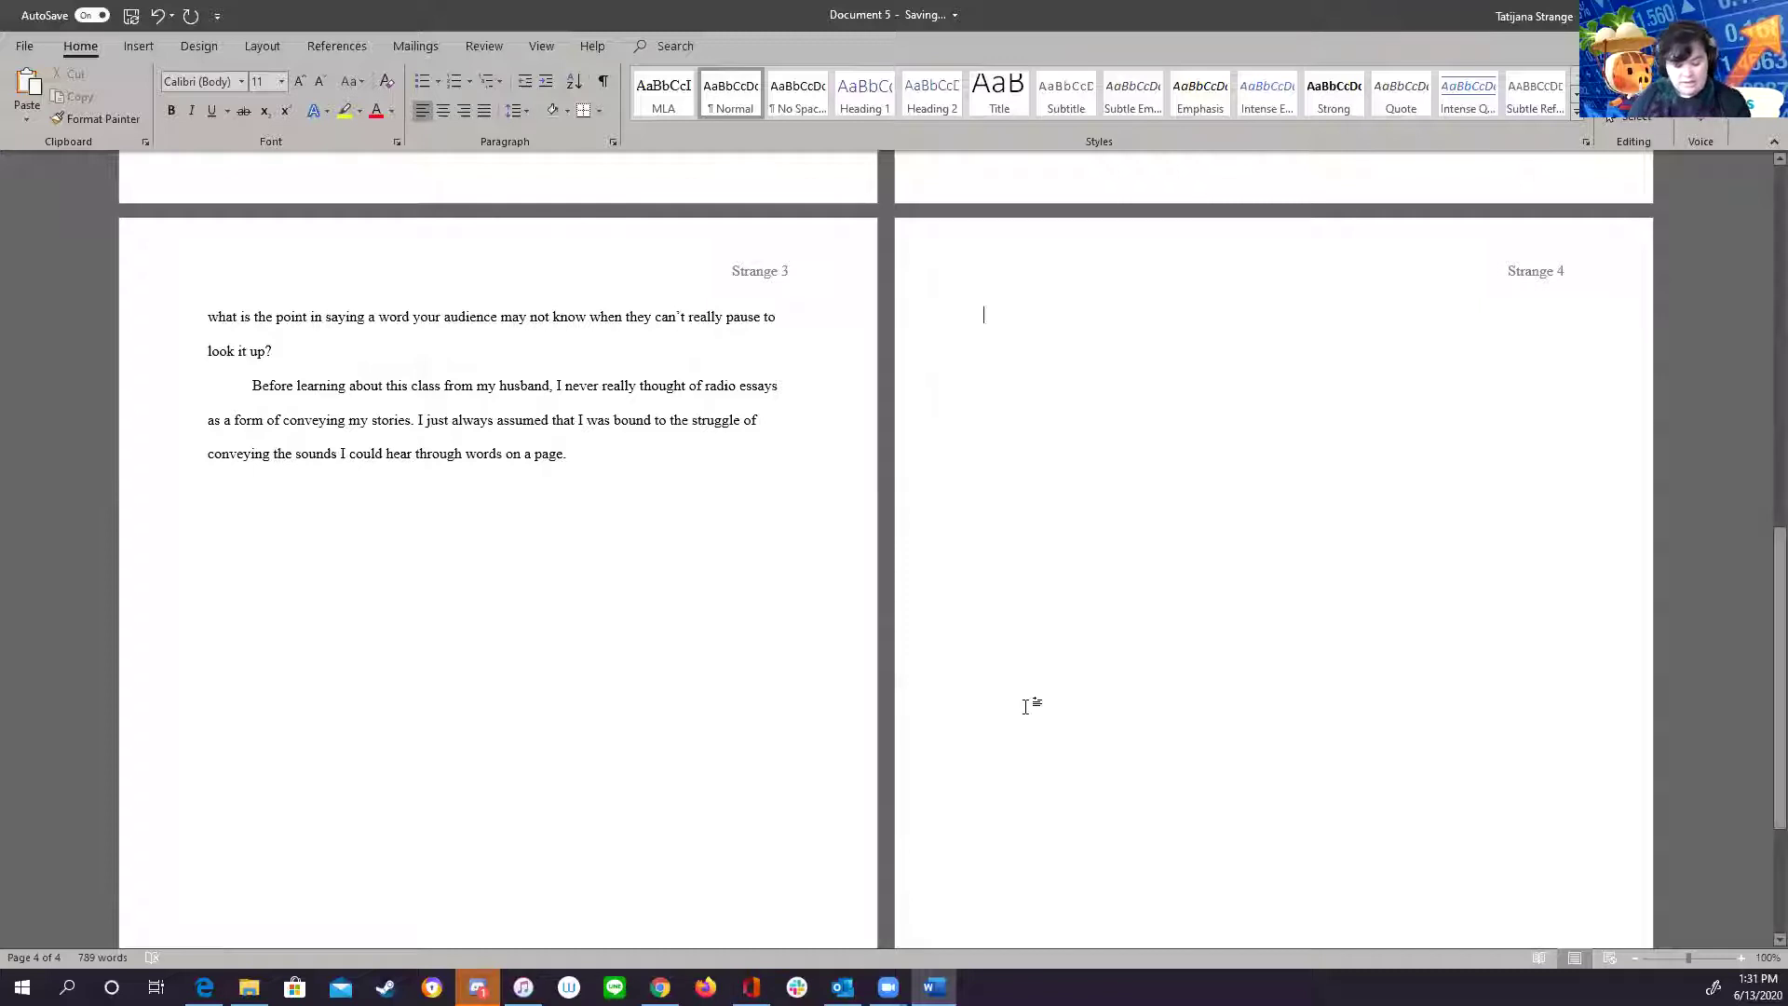
{"action": "key", "text": "ctrl+e"}
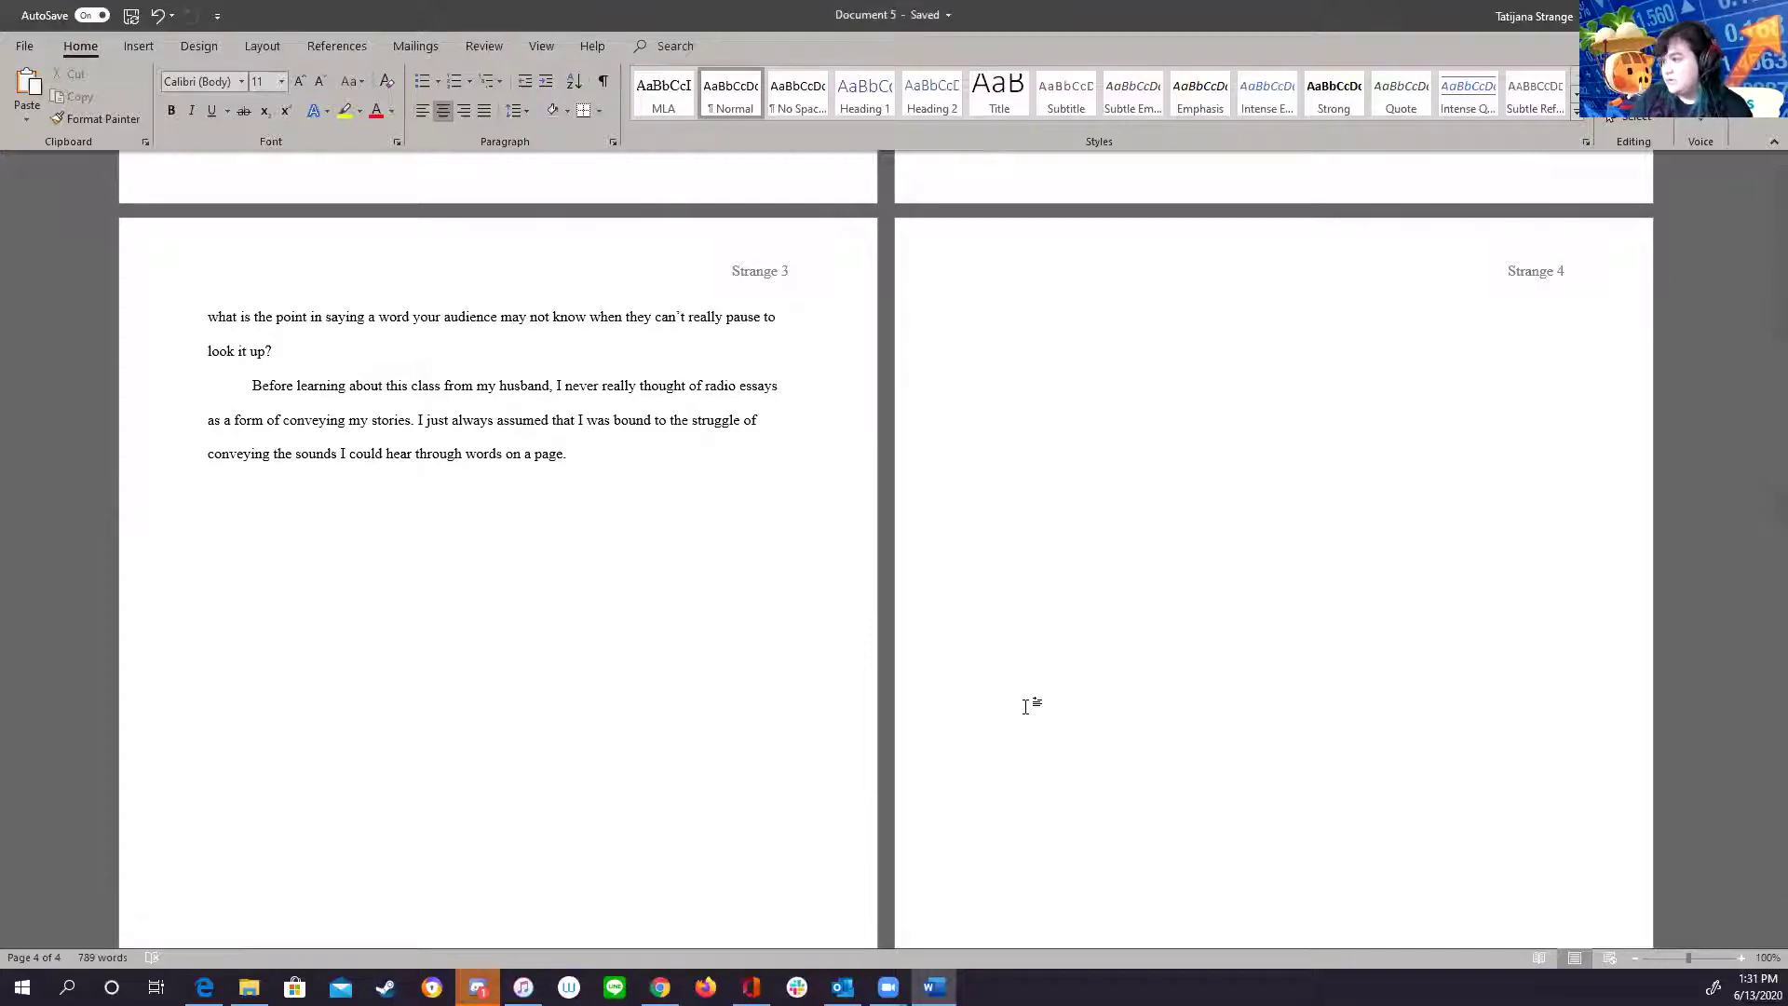
{"action": "type", "text": "Wor"}
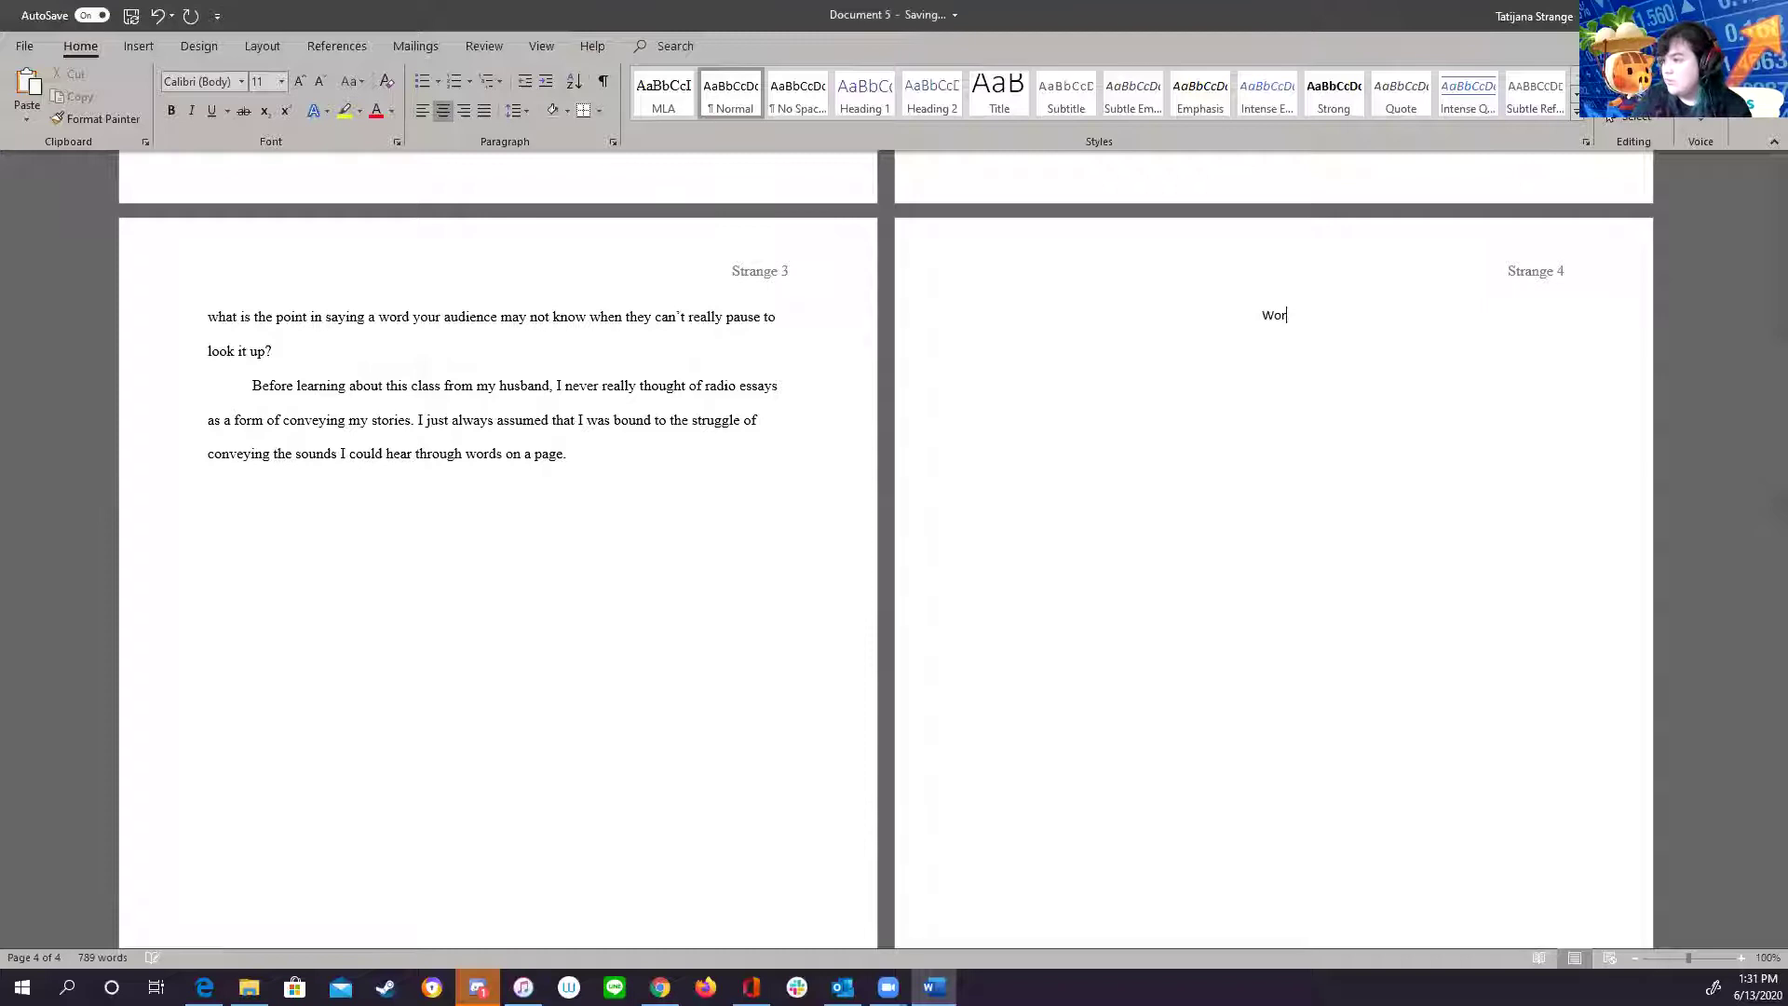
{"action": "type", "text": "ks Cited"}
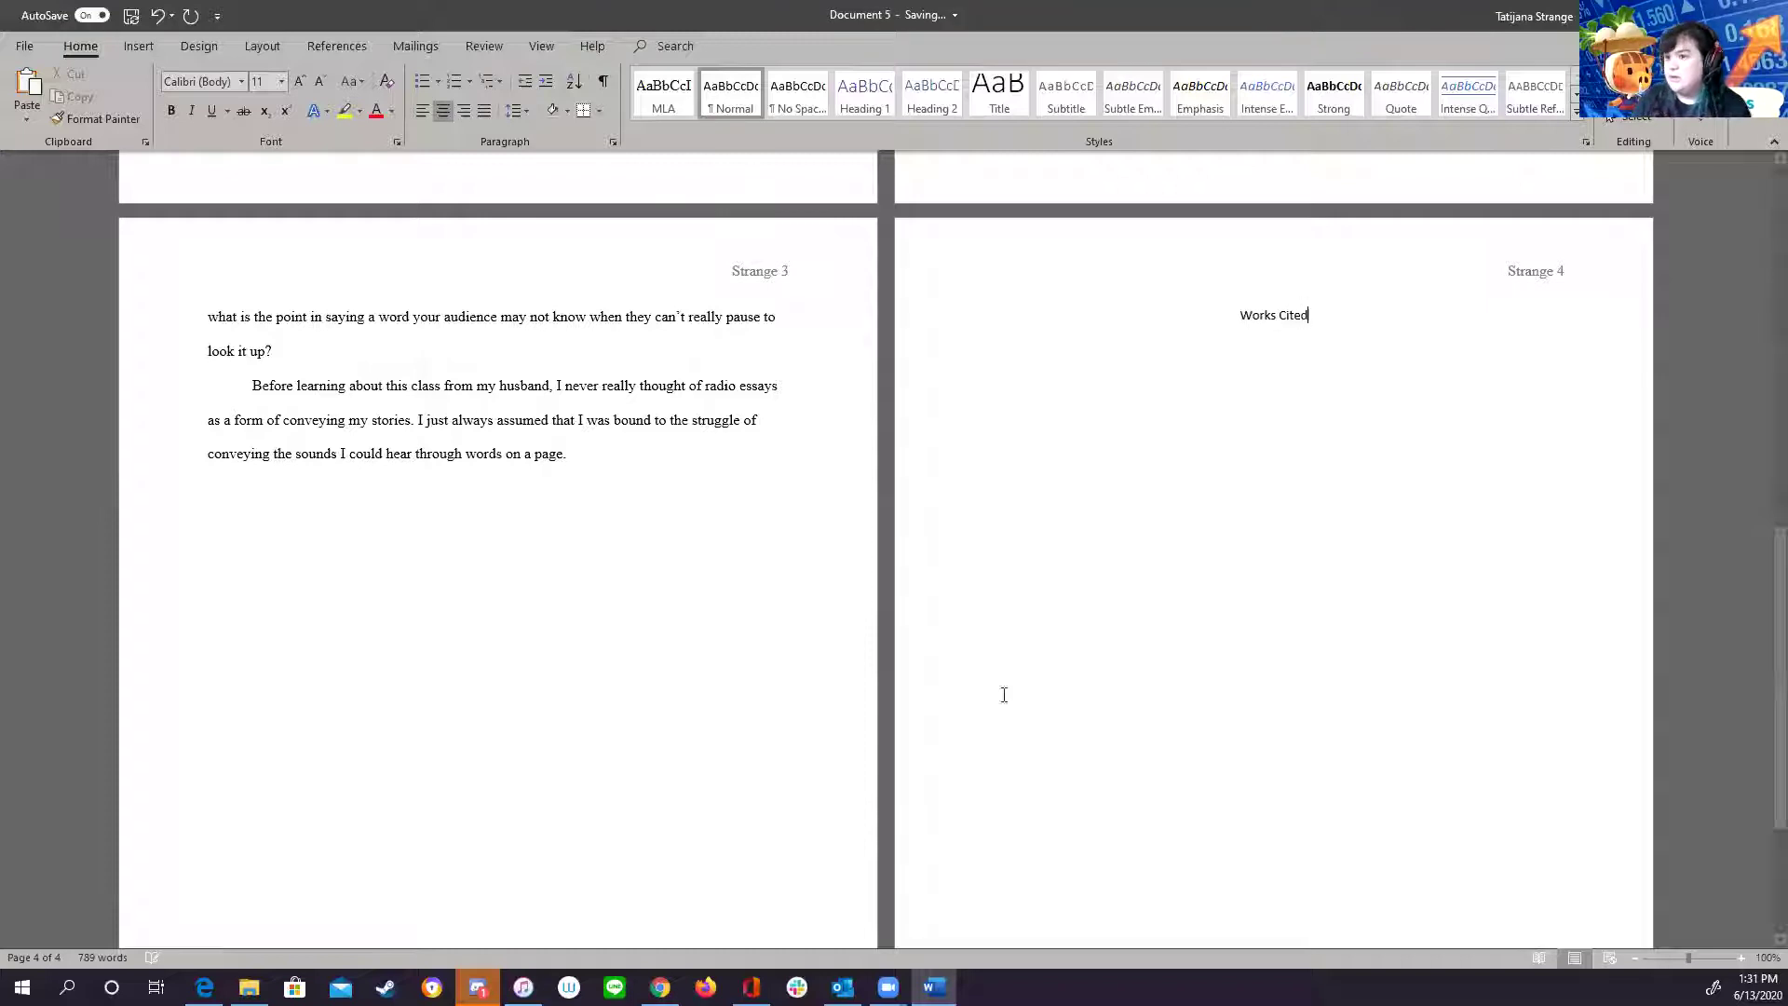
{"action": "left_click_drag", "start_coordinate": [1317, 316], "coordinate": [1236, 318]}
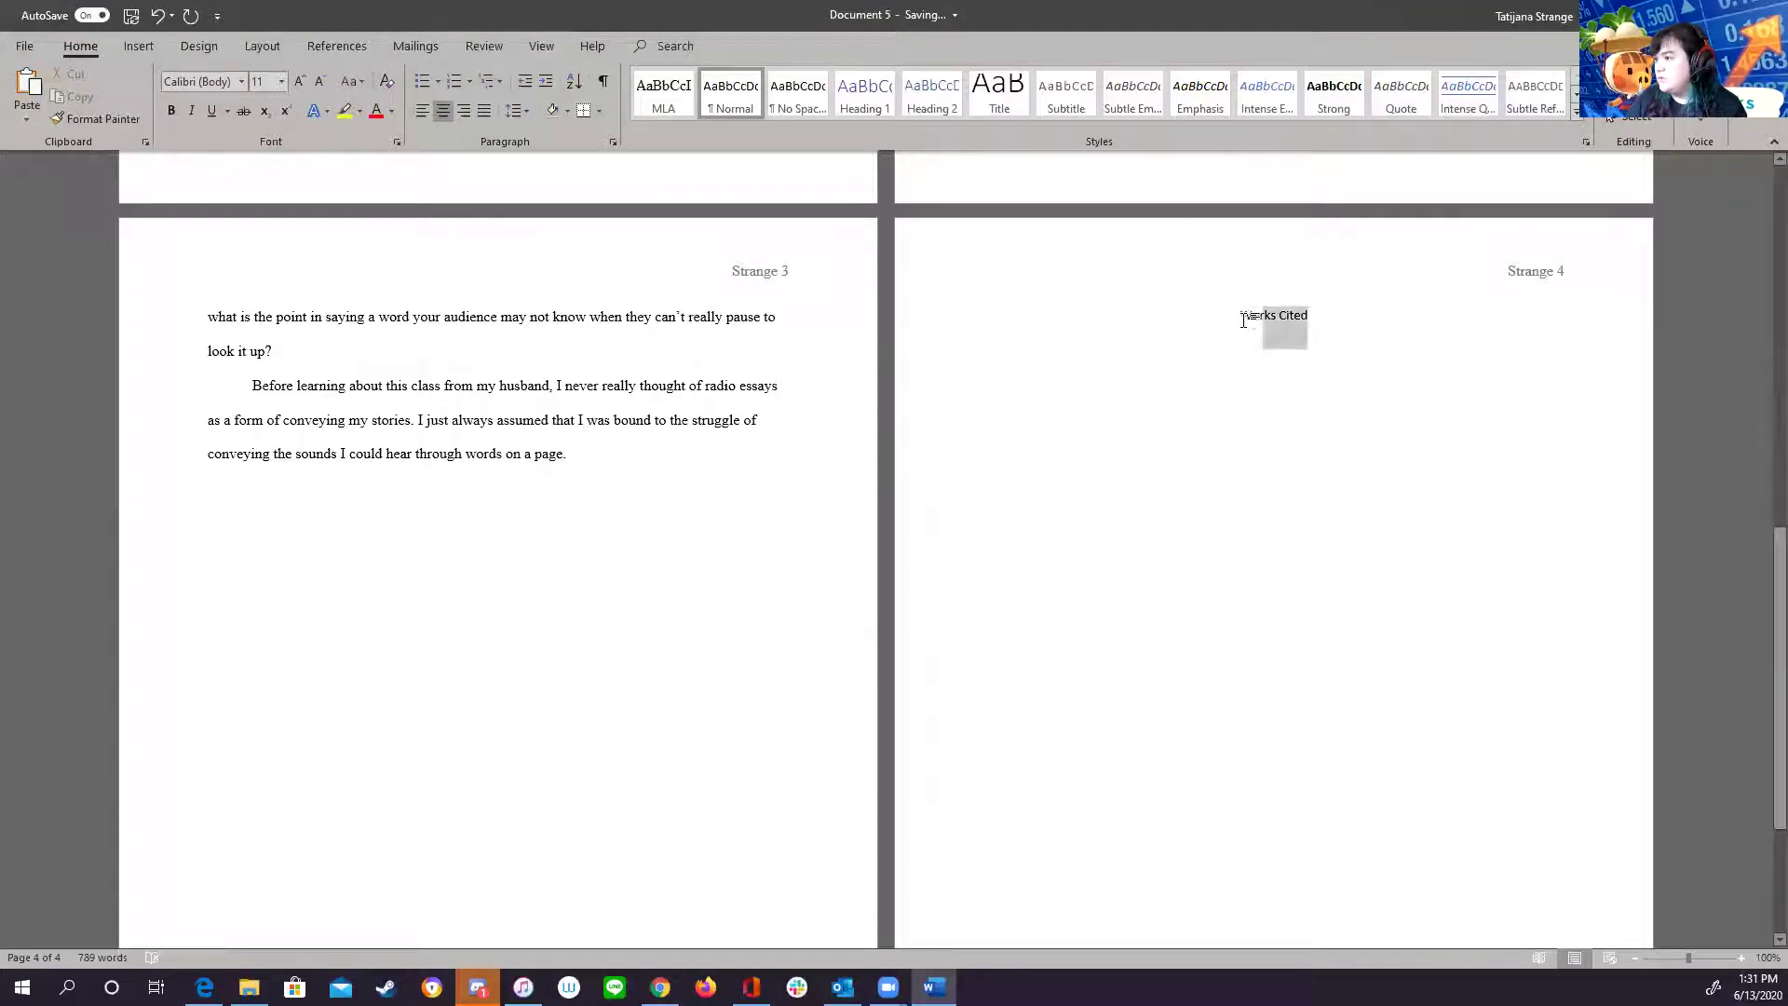
{"action": "type", "text": "Times New Roman"}
{"action": "key", "text": "Return"}
{"action": "left_click", "coordinate": [263, 81]}
{"action": "type", "text": "2"}
{"action": "key", "text": "Return"}
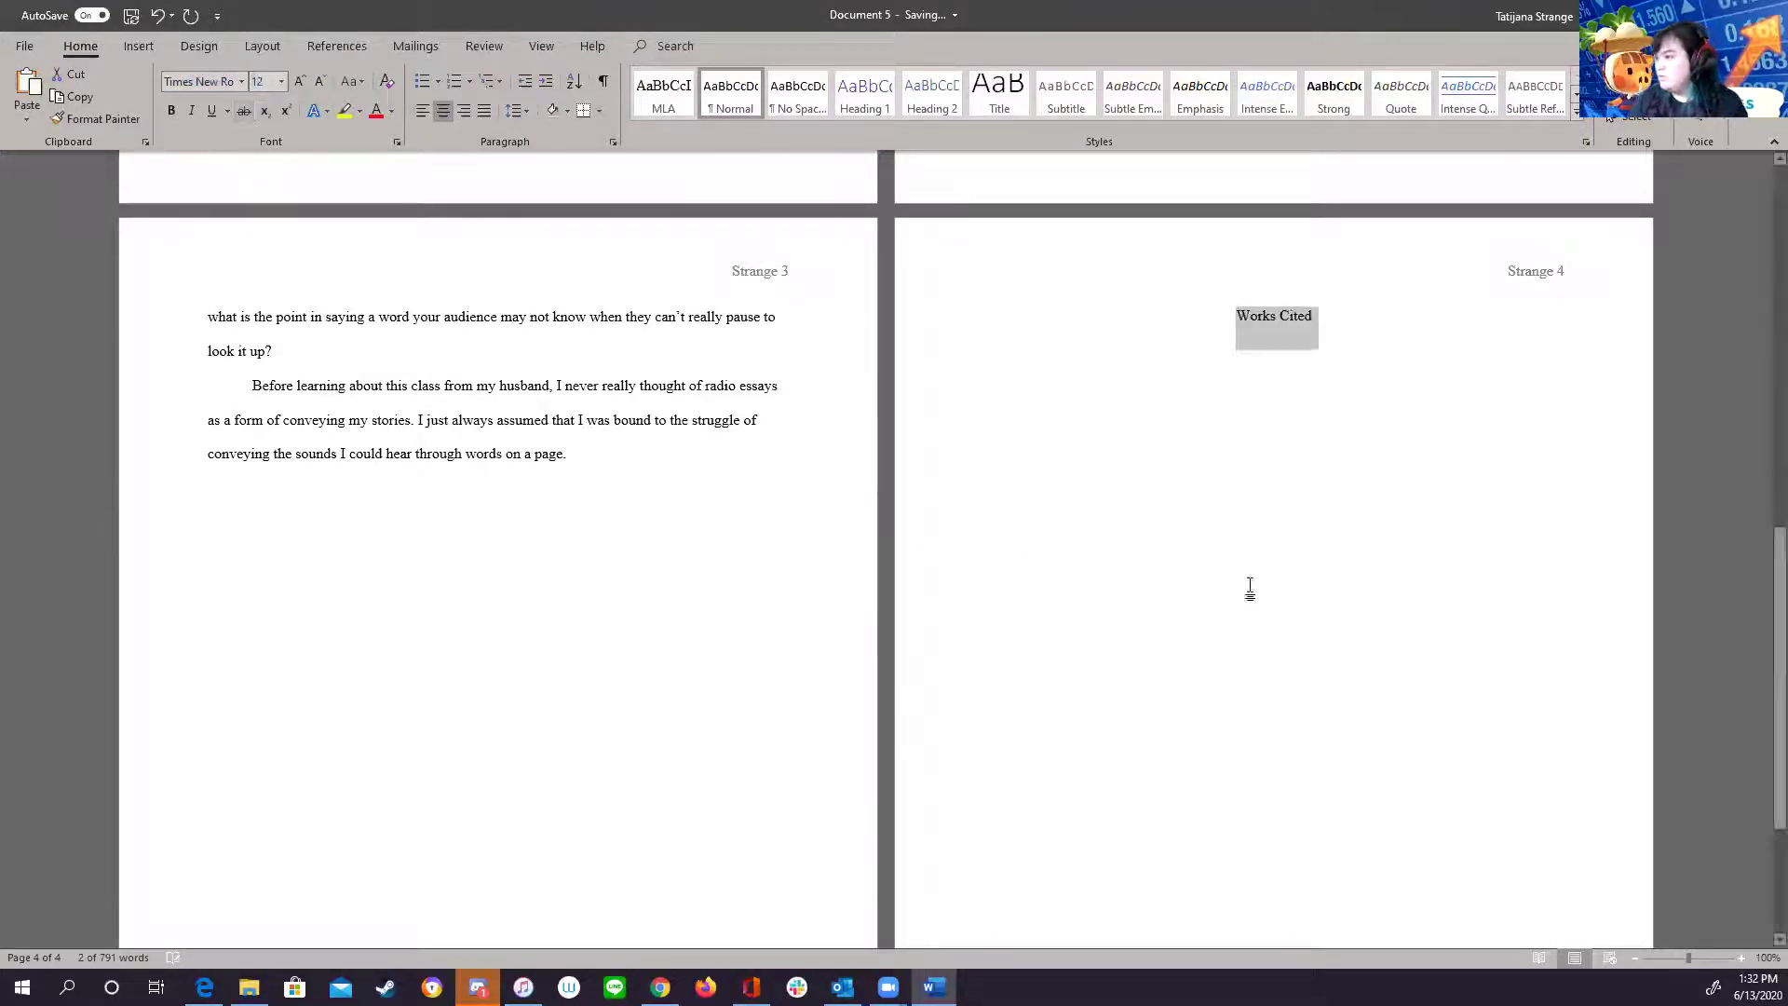
{"action": "left_click", "coordinate": [1381, 631]}
- Keep the heading at 2.0 line spacing and set its spacing after to 0 pt
{"action": "key", "text": "Return"}
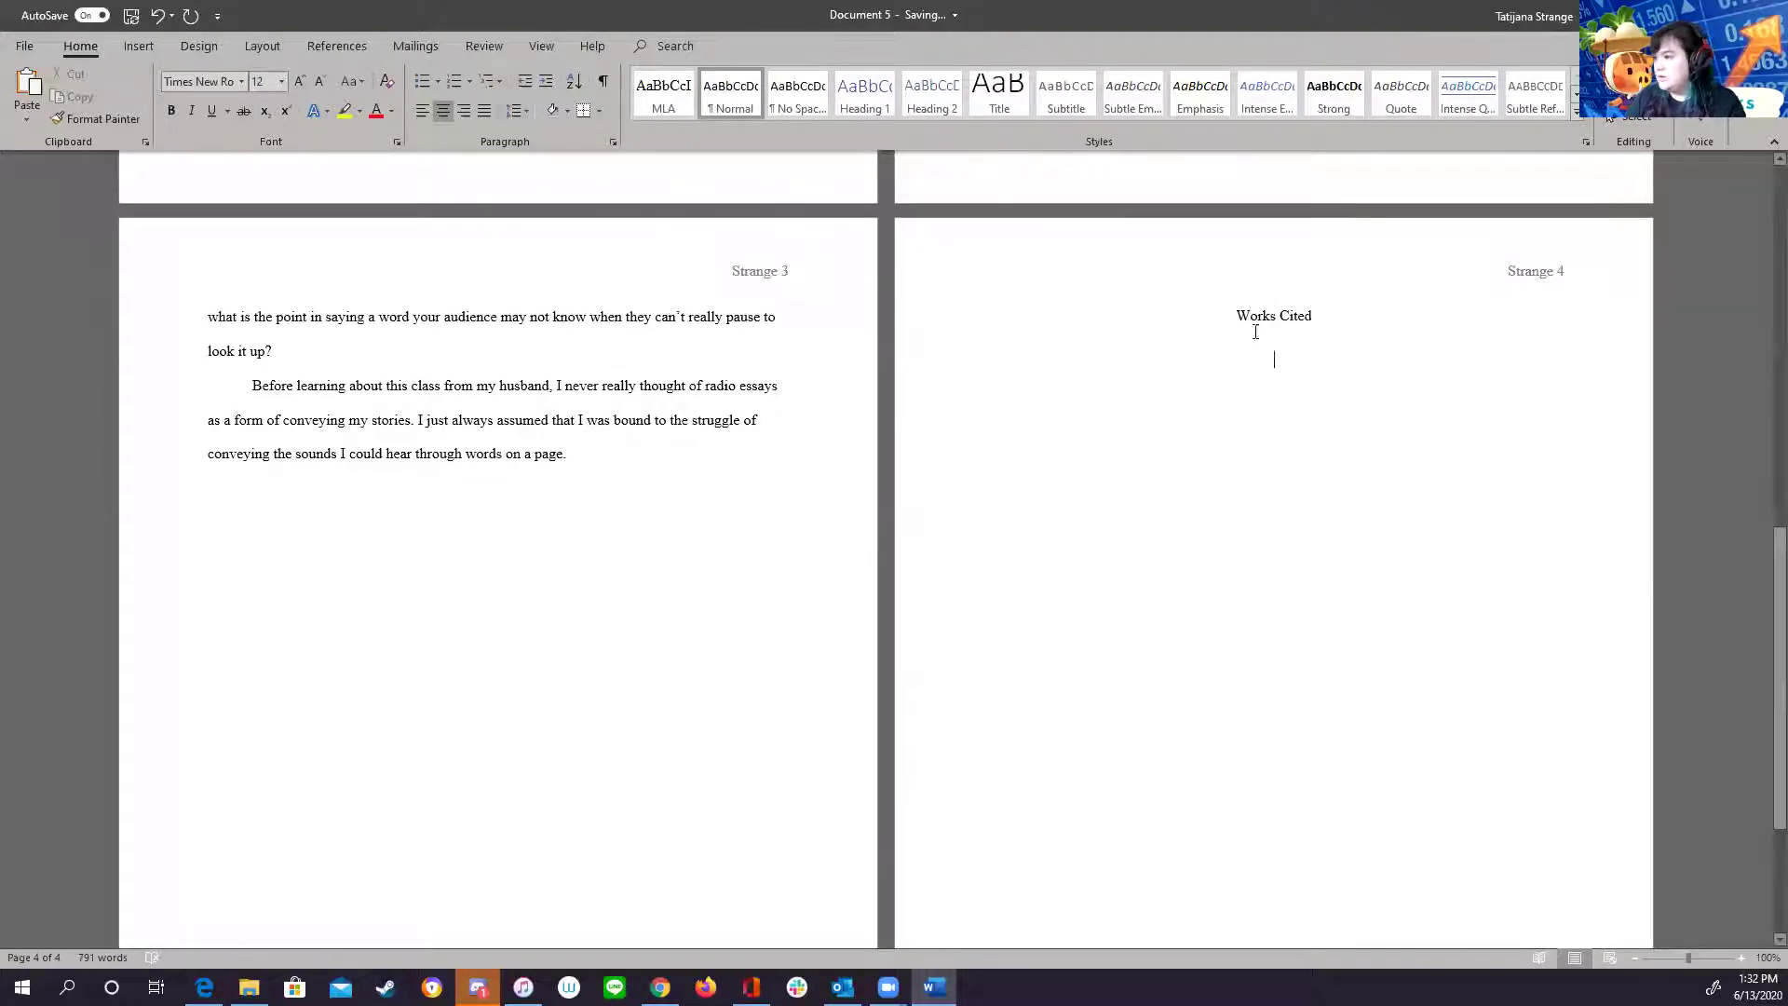
{"action": "key", "text": "shift+Up"}
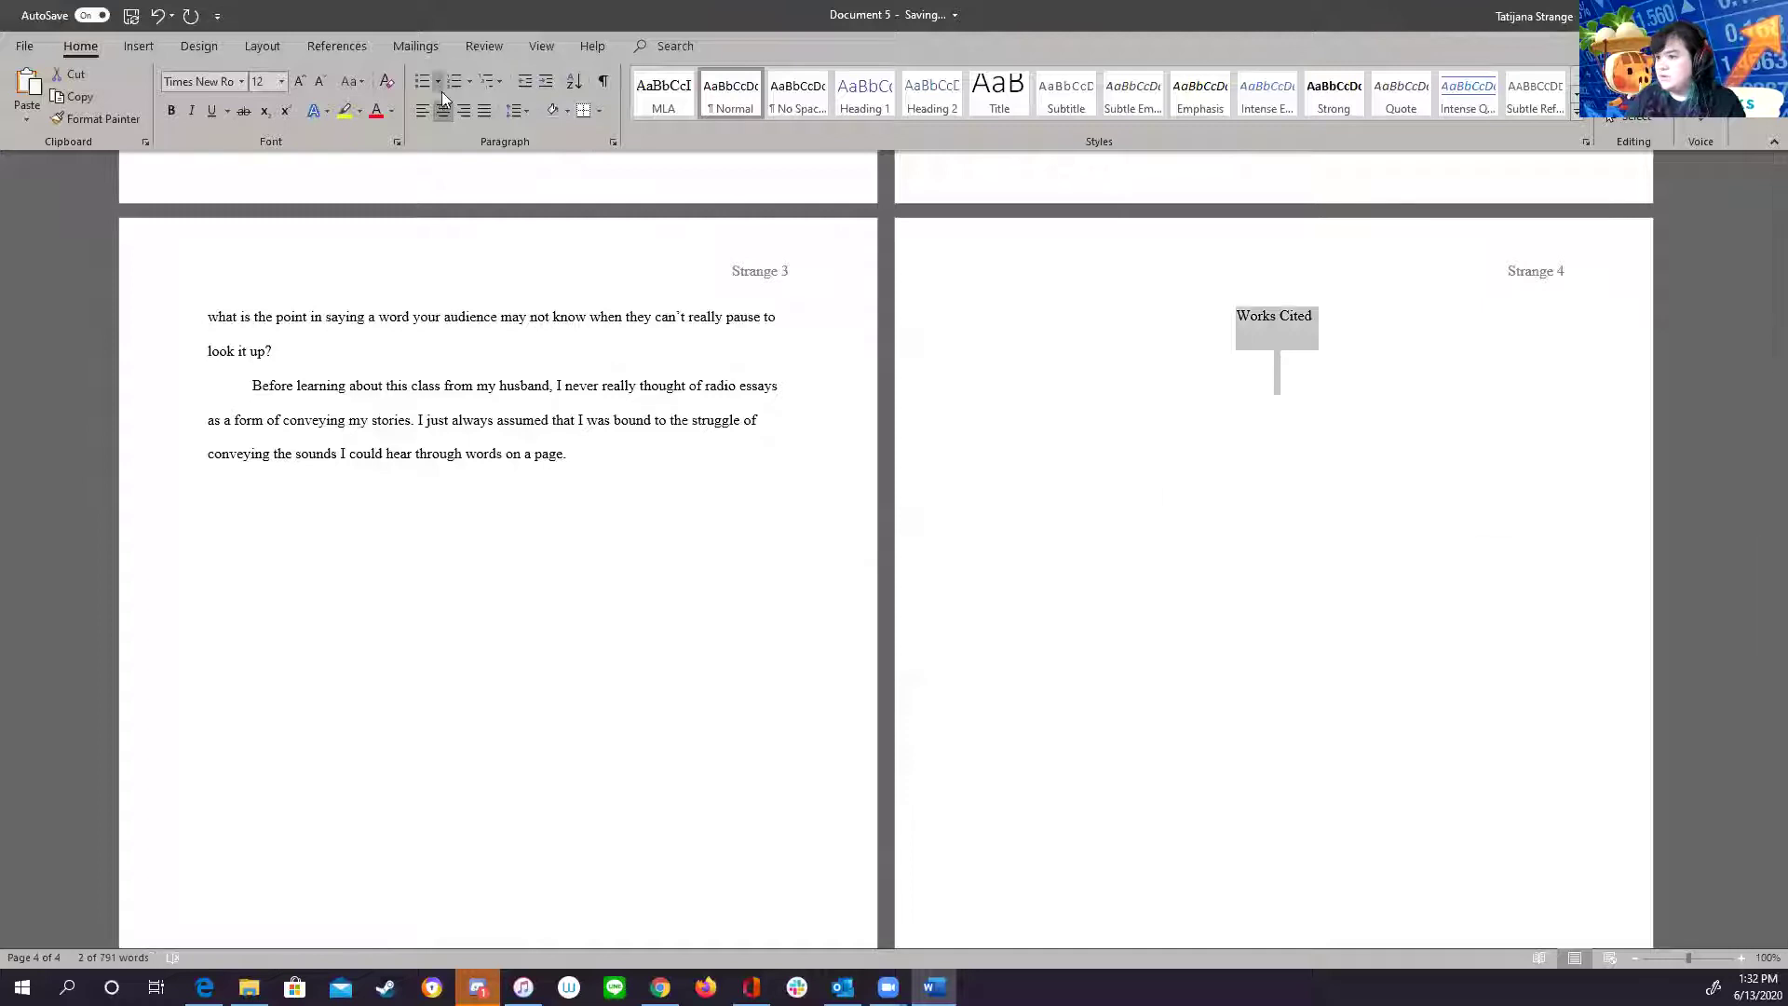
{"action": "left_click", "coordinate": [521, 111]}
{"action": "left_click", "coordinate": [568, 203]}
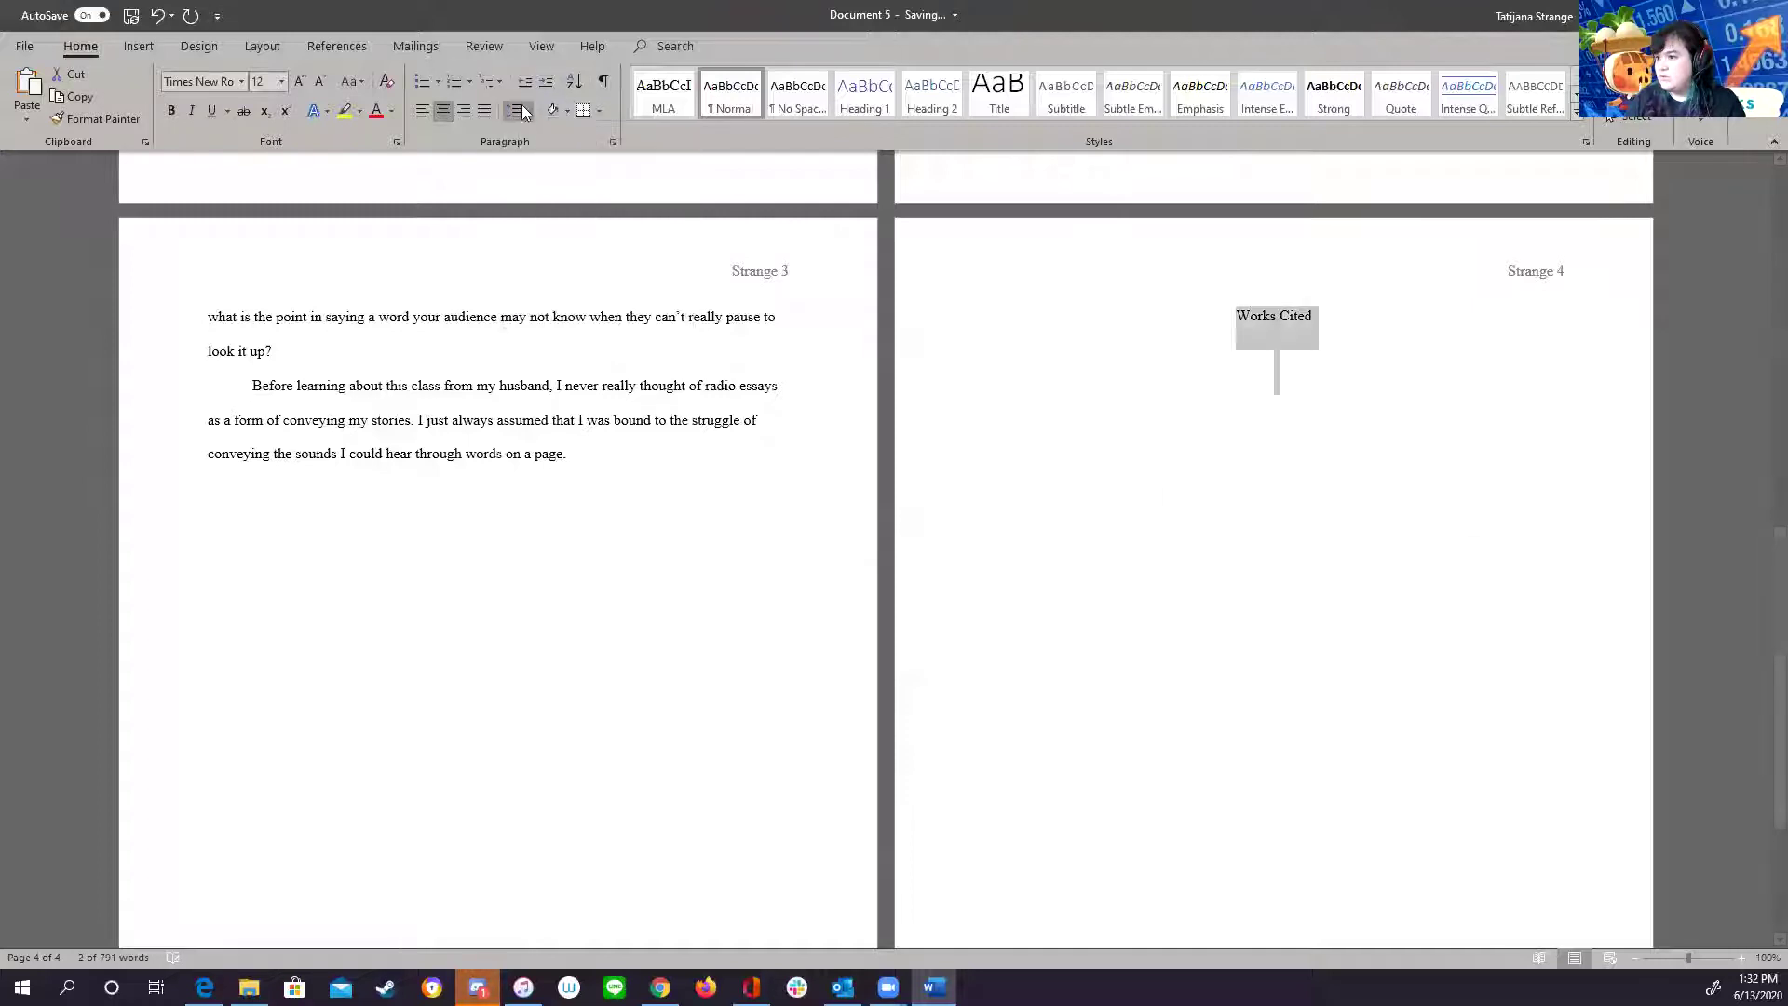
{"action": "left_click", "coordinate": [518, 110]}
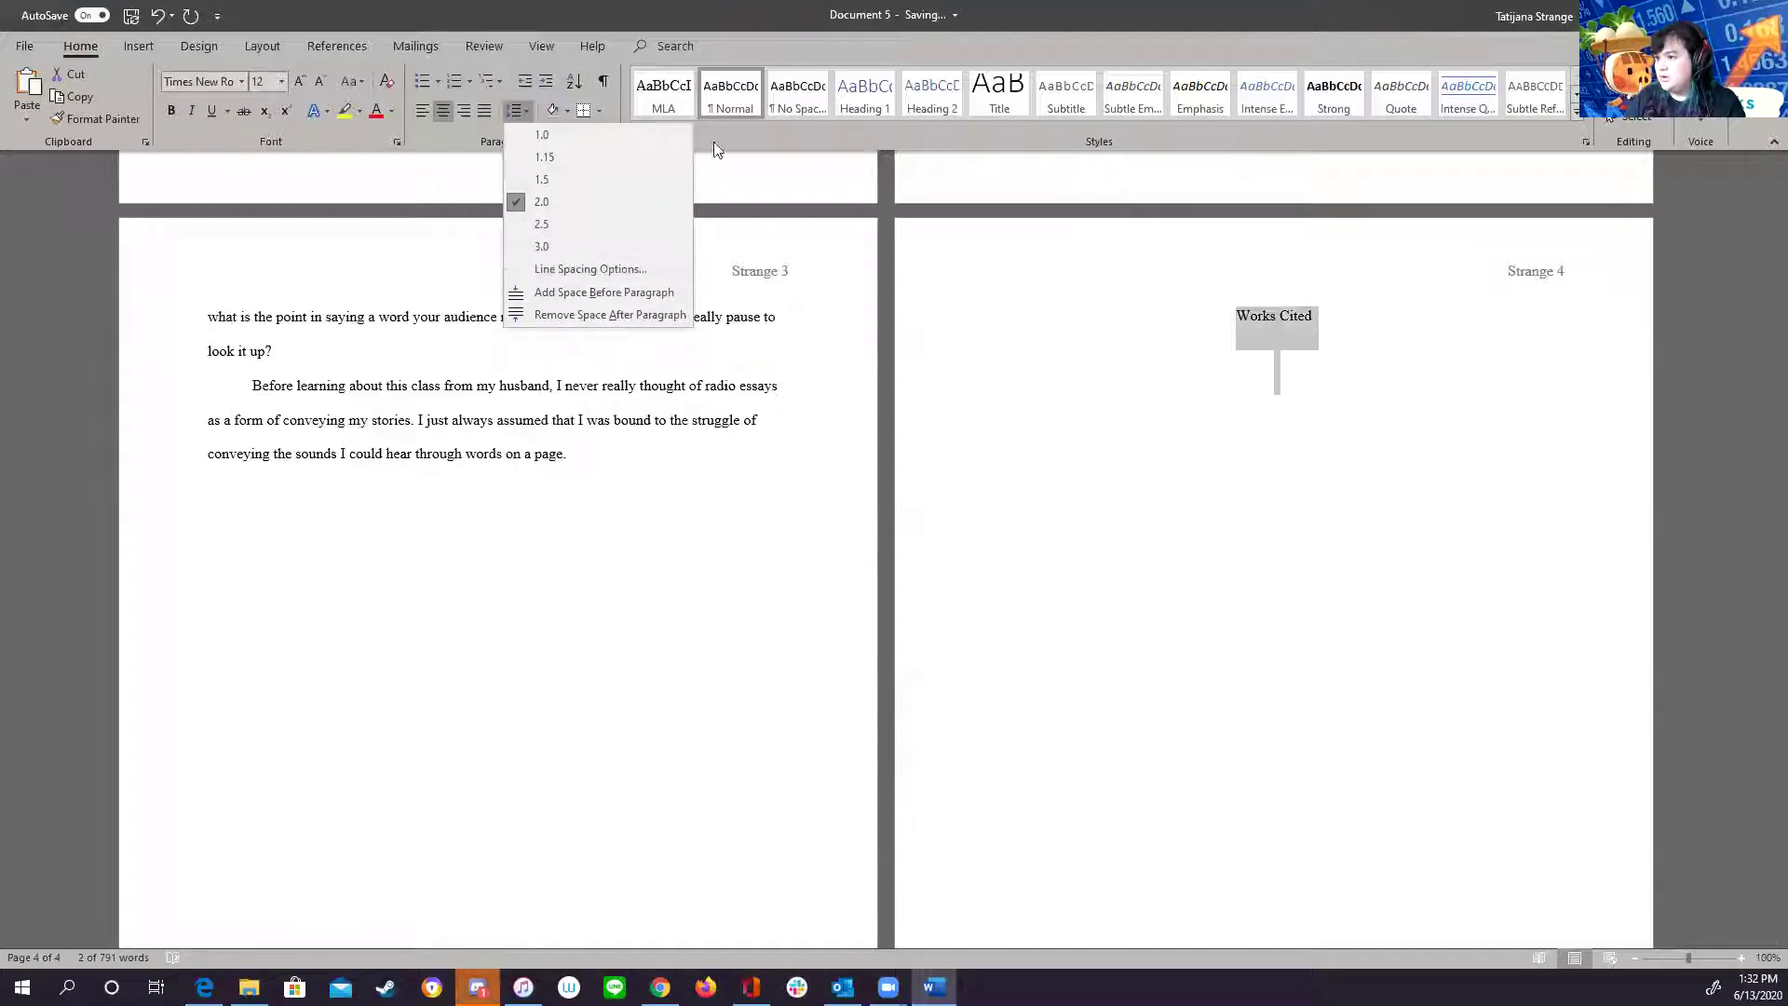
{"action": "left_click", "coordinate": [782, 164]}
{"action": "left_click", "coordinate": [616, 140]}
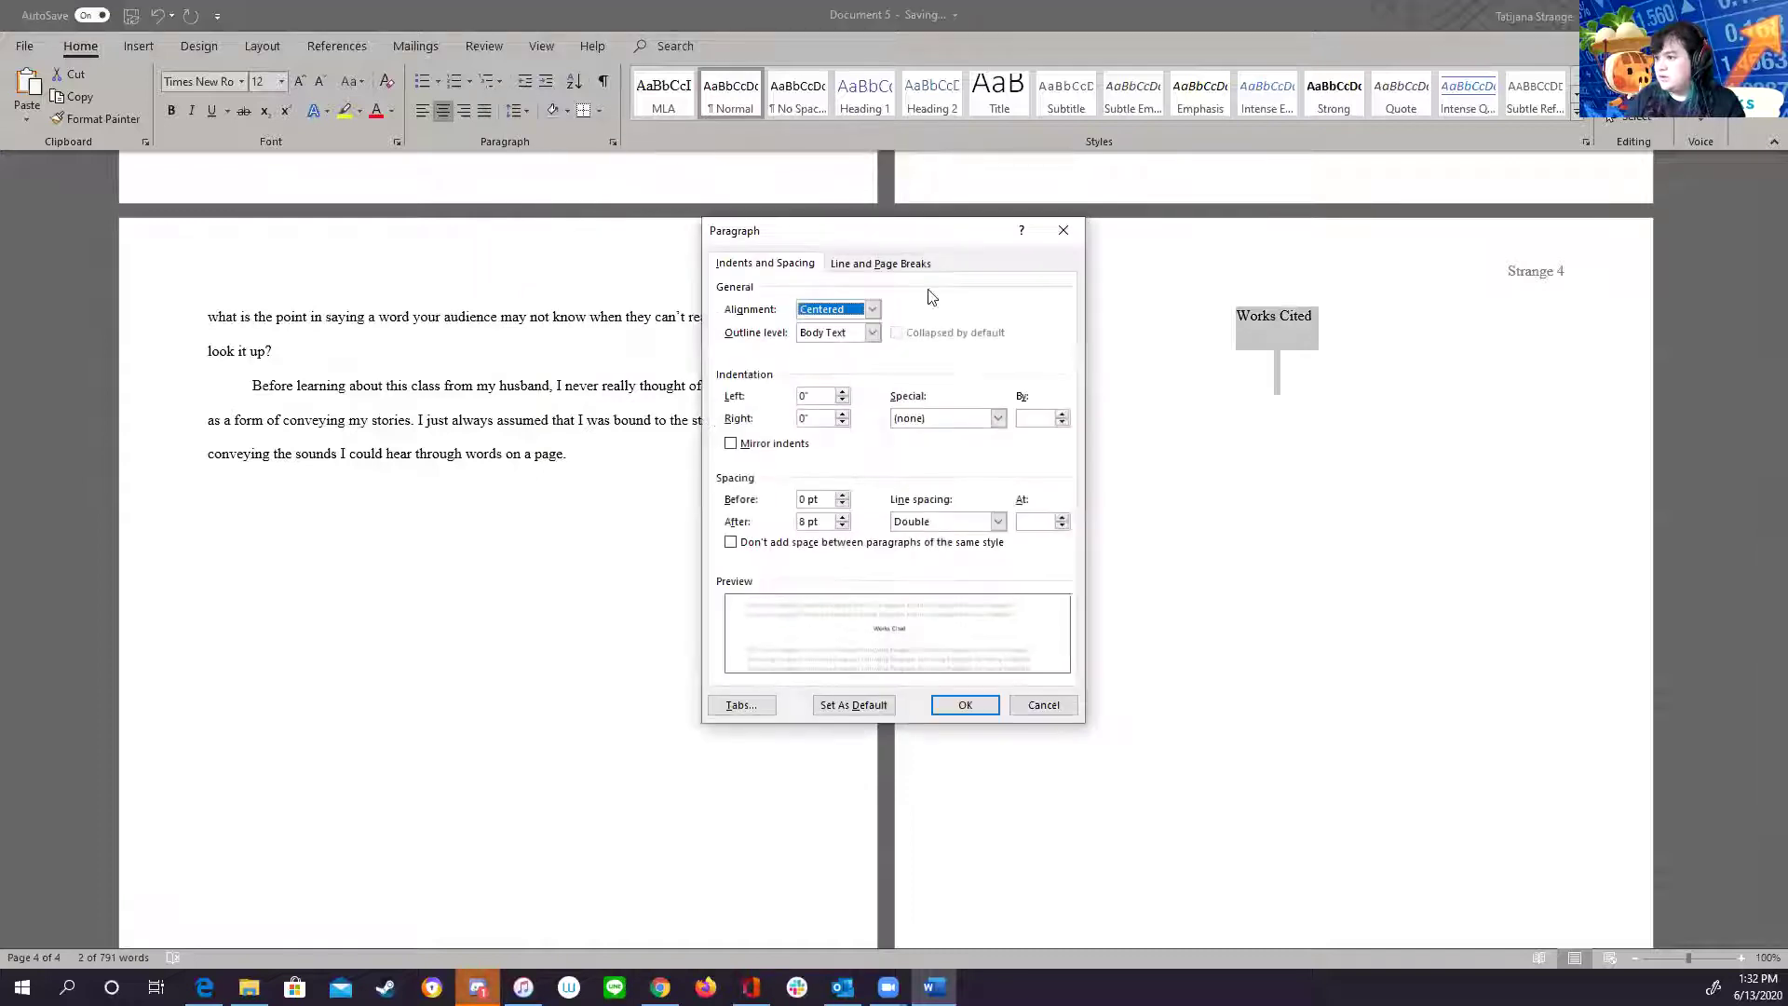
{"action": "left_click", "coordinate": [841, 518]}
{"action": "left_click", "coordinate": [842, 525]}
{"action": "left_click", "coordinate": [842, 525]}
{"action": "left_click", "coordinate": [842, 525]}
{"action": "left_click", "coordinate": [842, 517]}
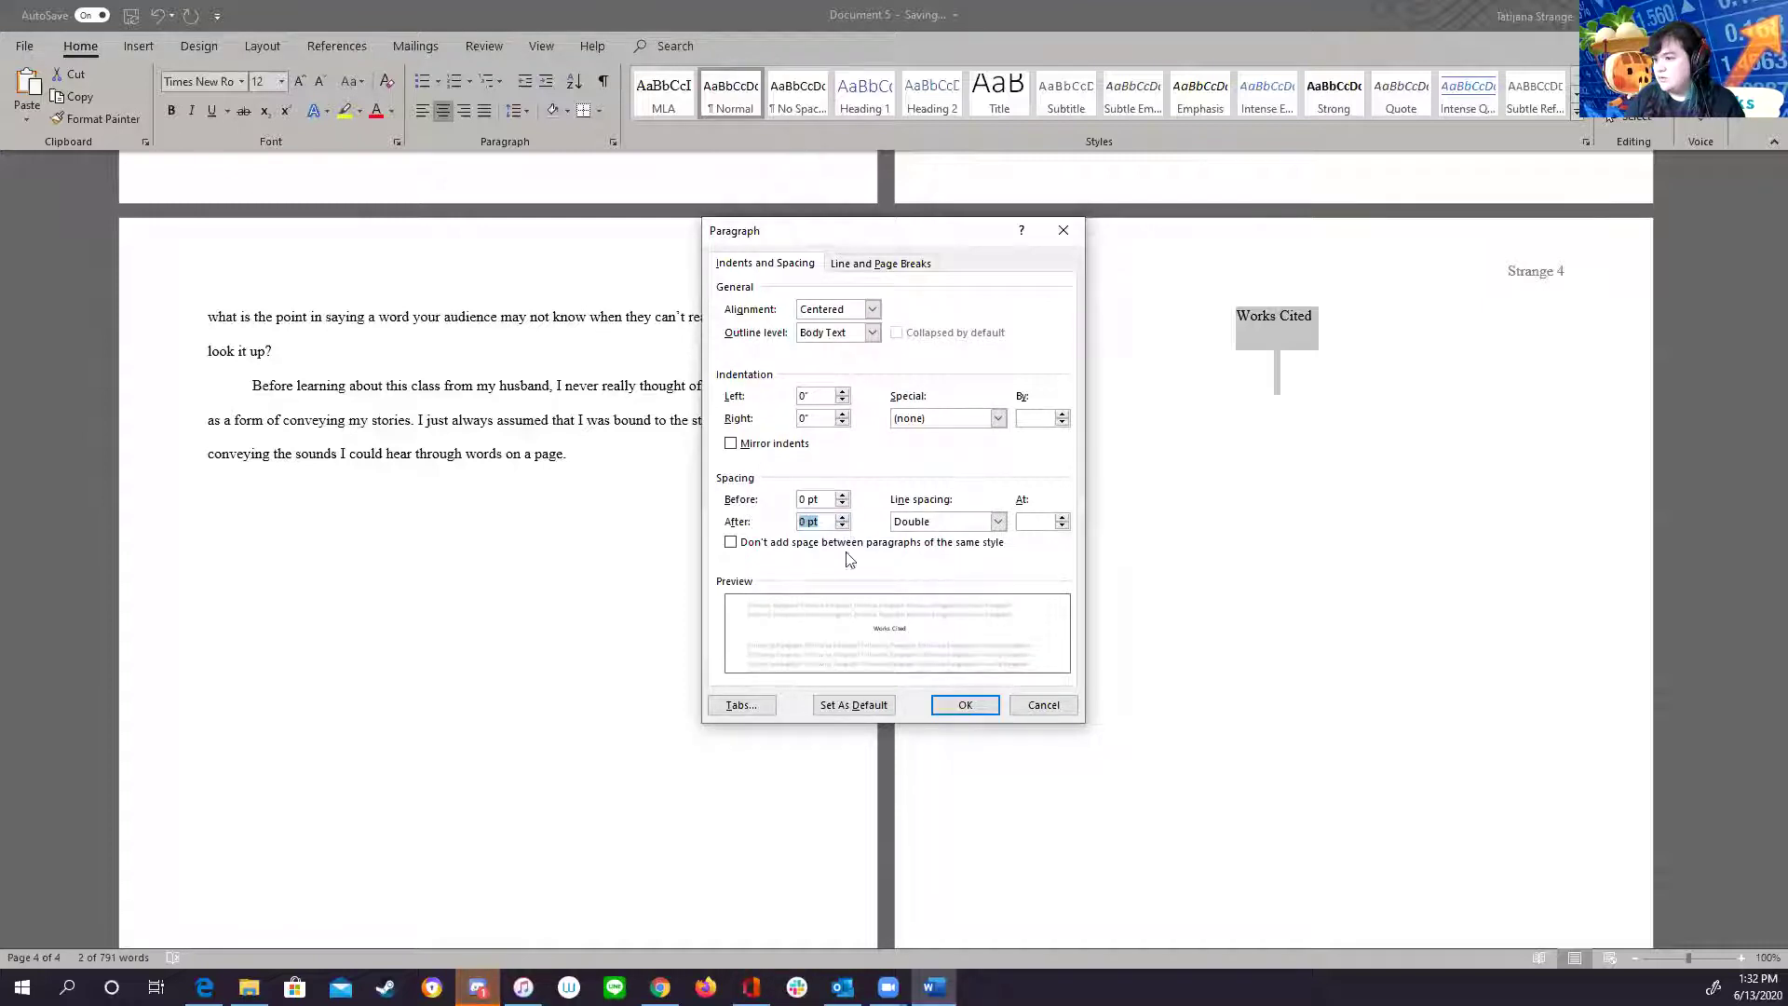
{"action": "left_click", "coordinate": [965, 705]}
{"action": "left_click", "coordinate": [1235, 339]}
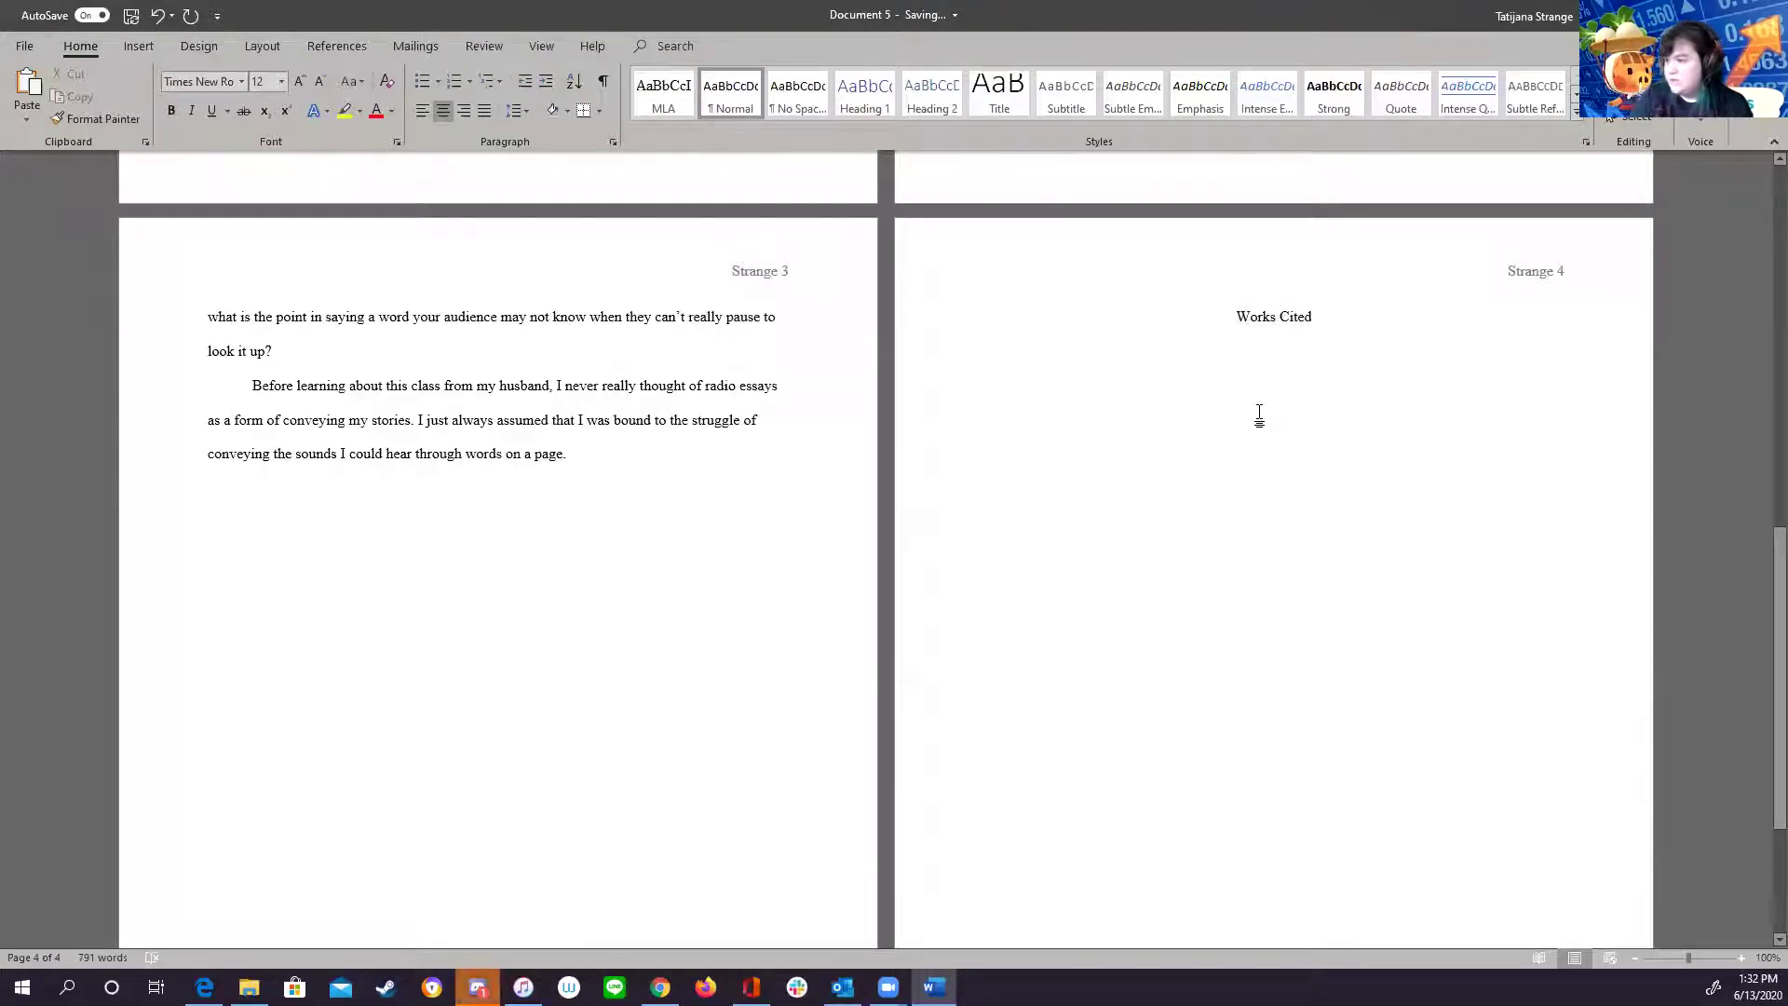
- Left-align the line below Works Cited and snap the Word window to the screen's right half
{"action": "key", "text": "ctrl+l"}
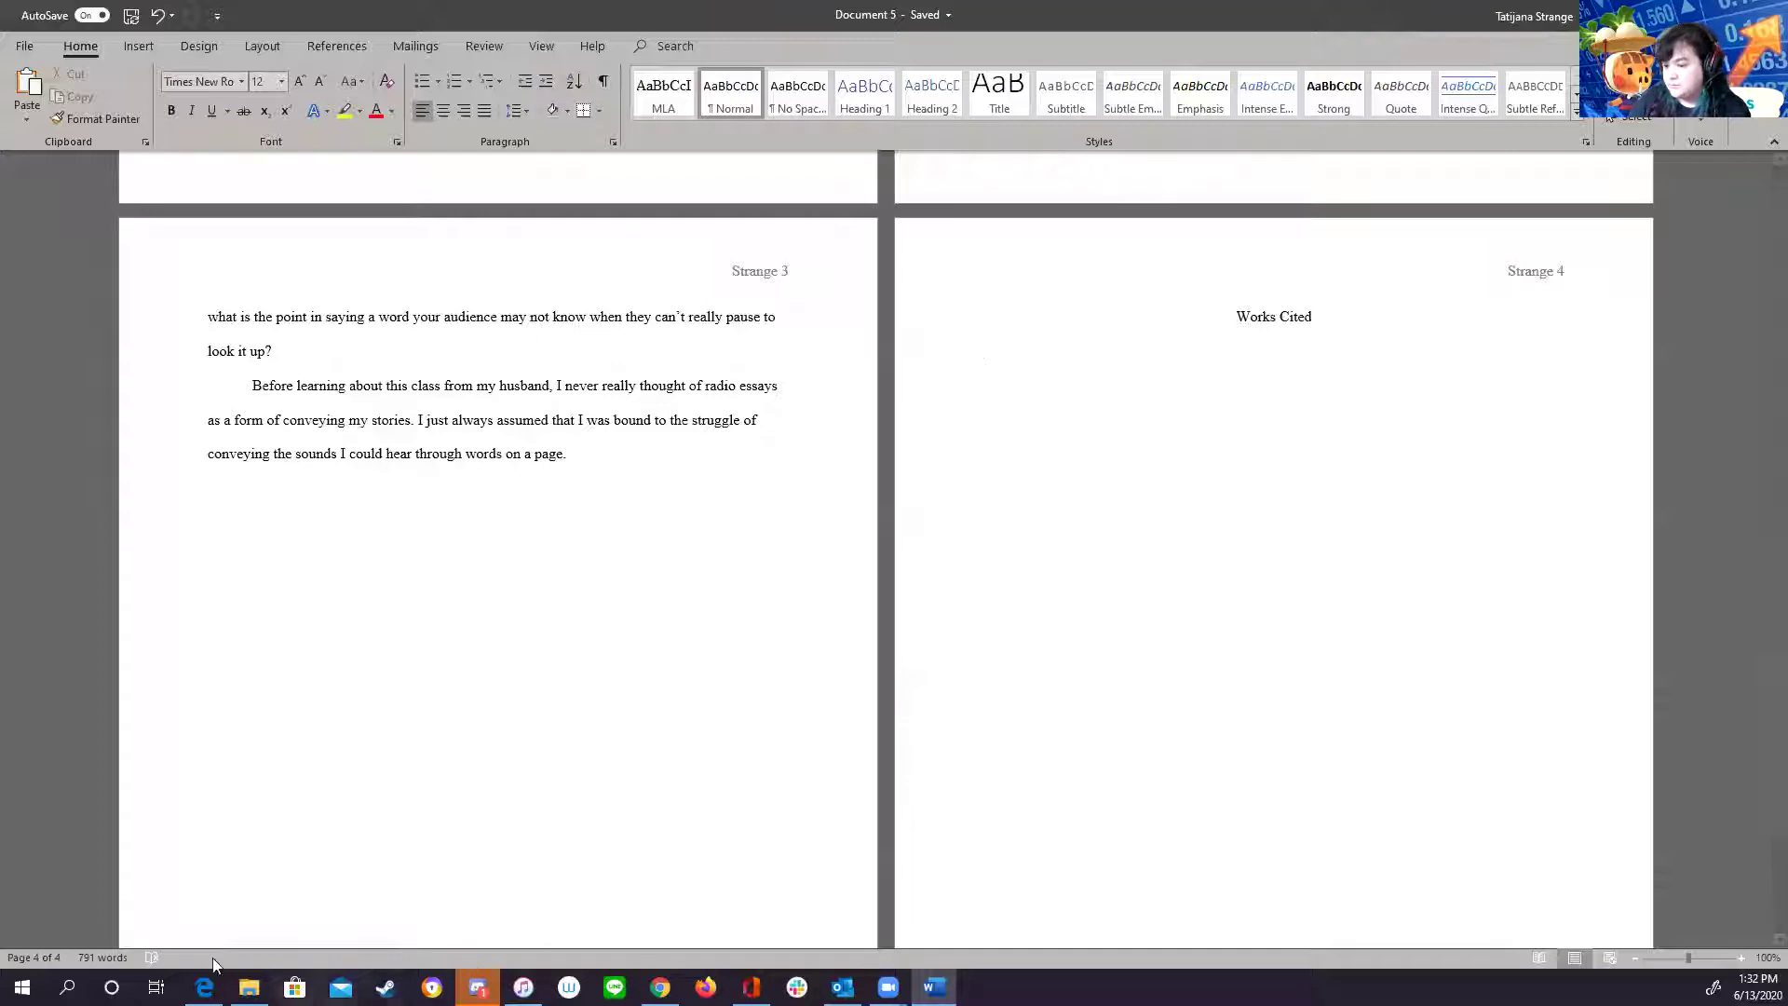
{"action": "left_click", "coordinate": [659, 986]}
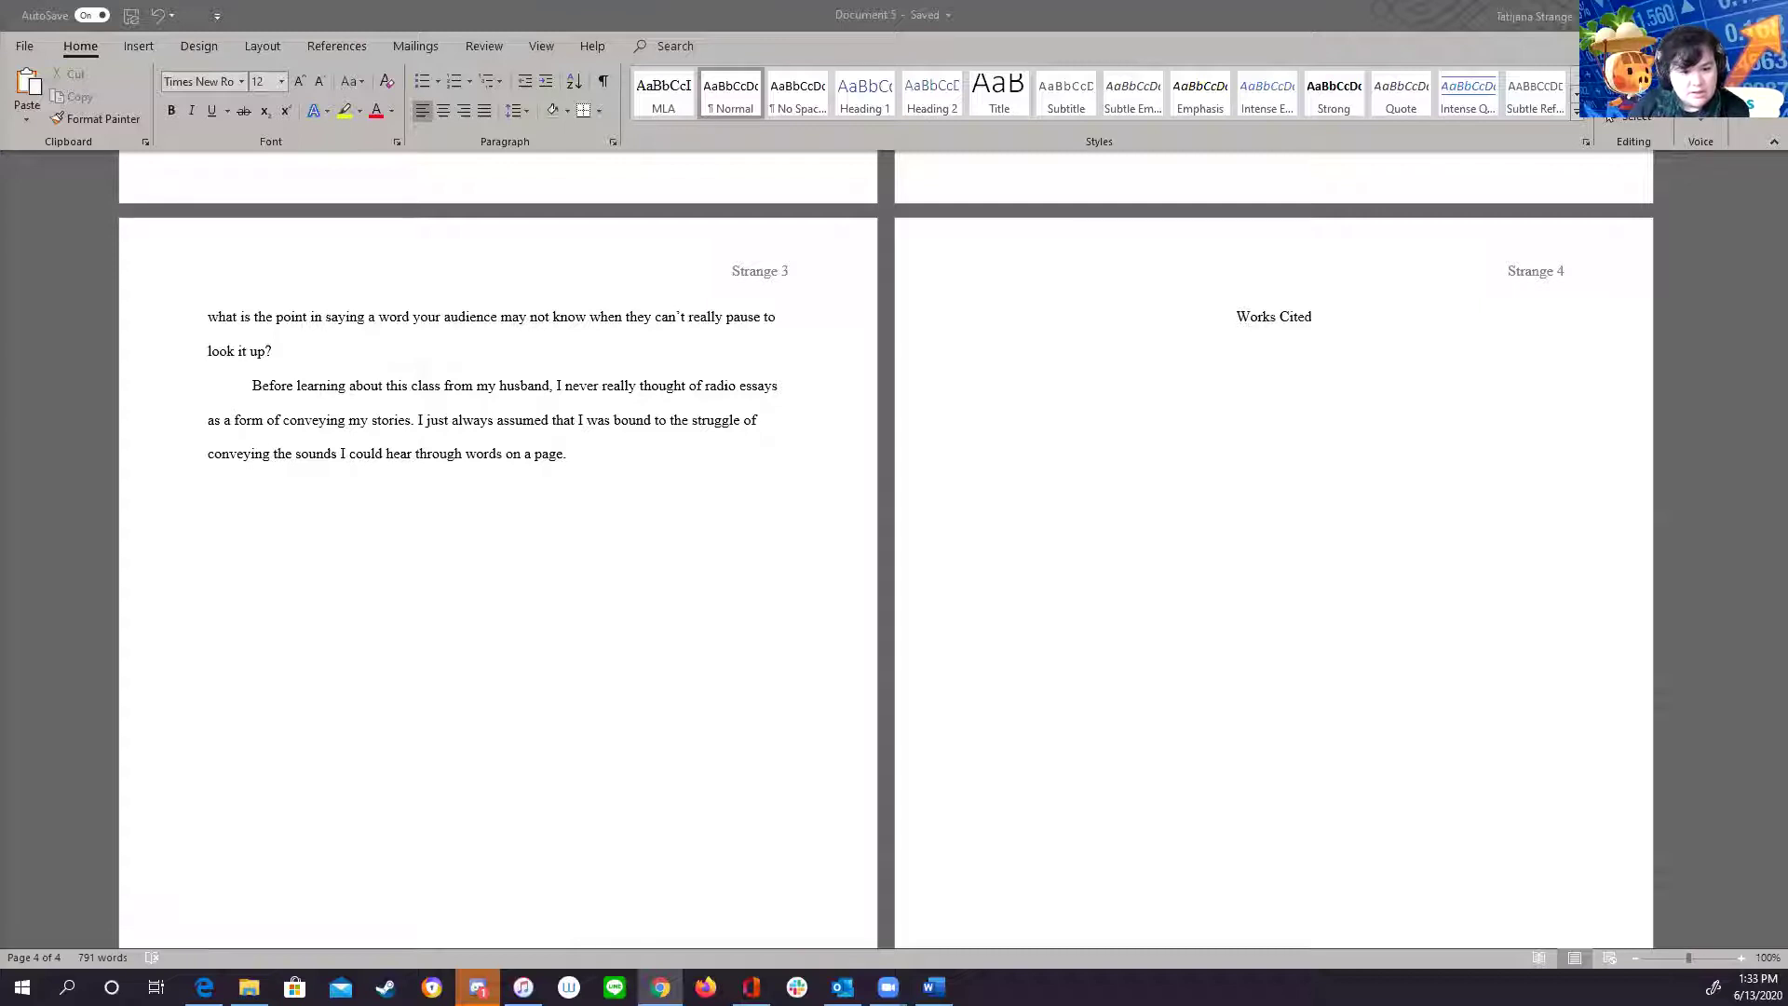
{"action": "left_click", "coordinate": [1266, 514]}
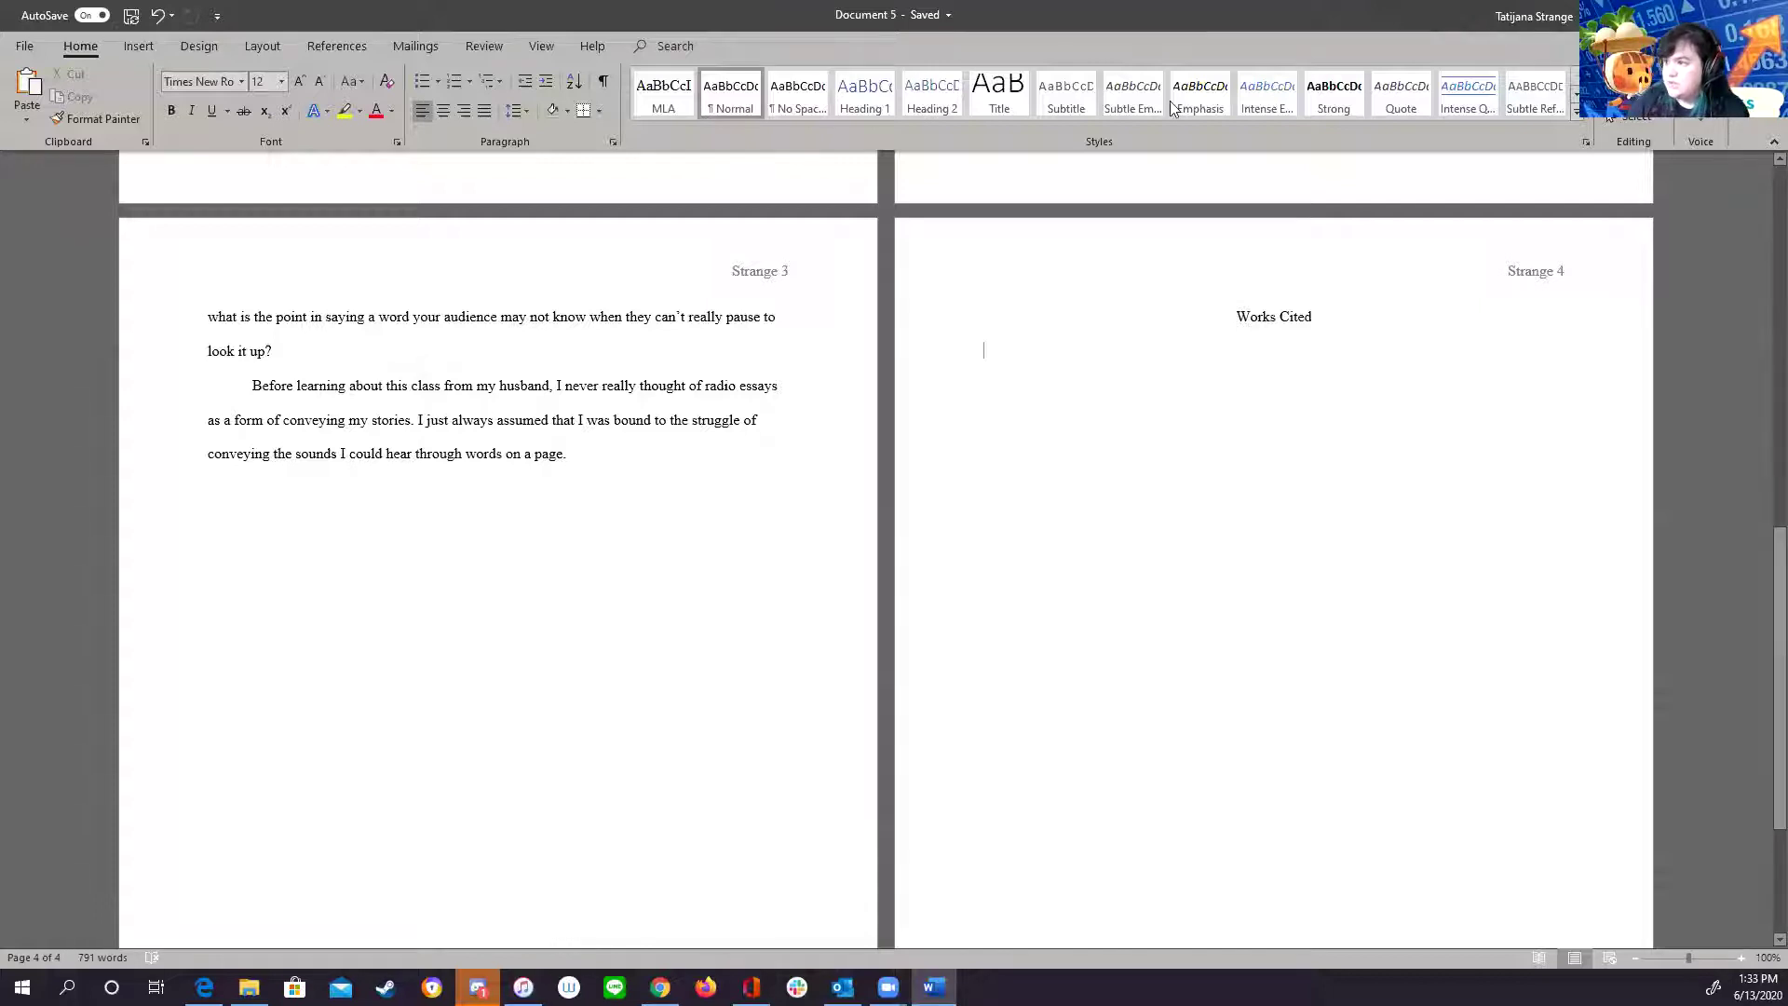
{"action": "key", "text": "super+Right"}
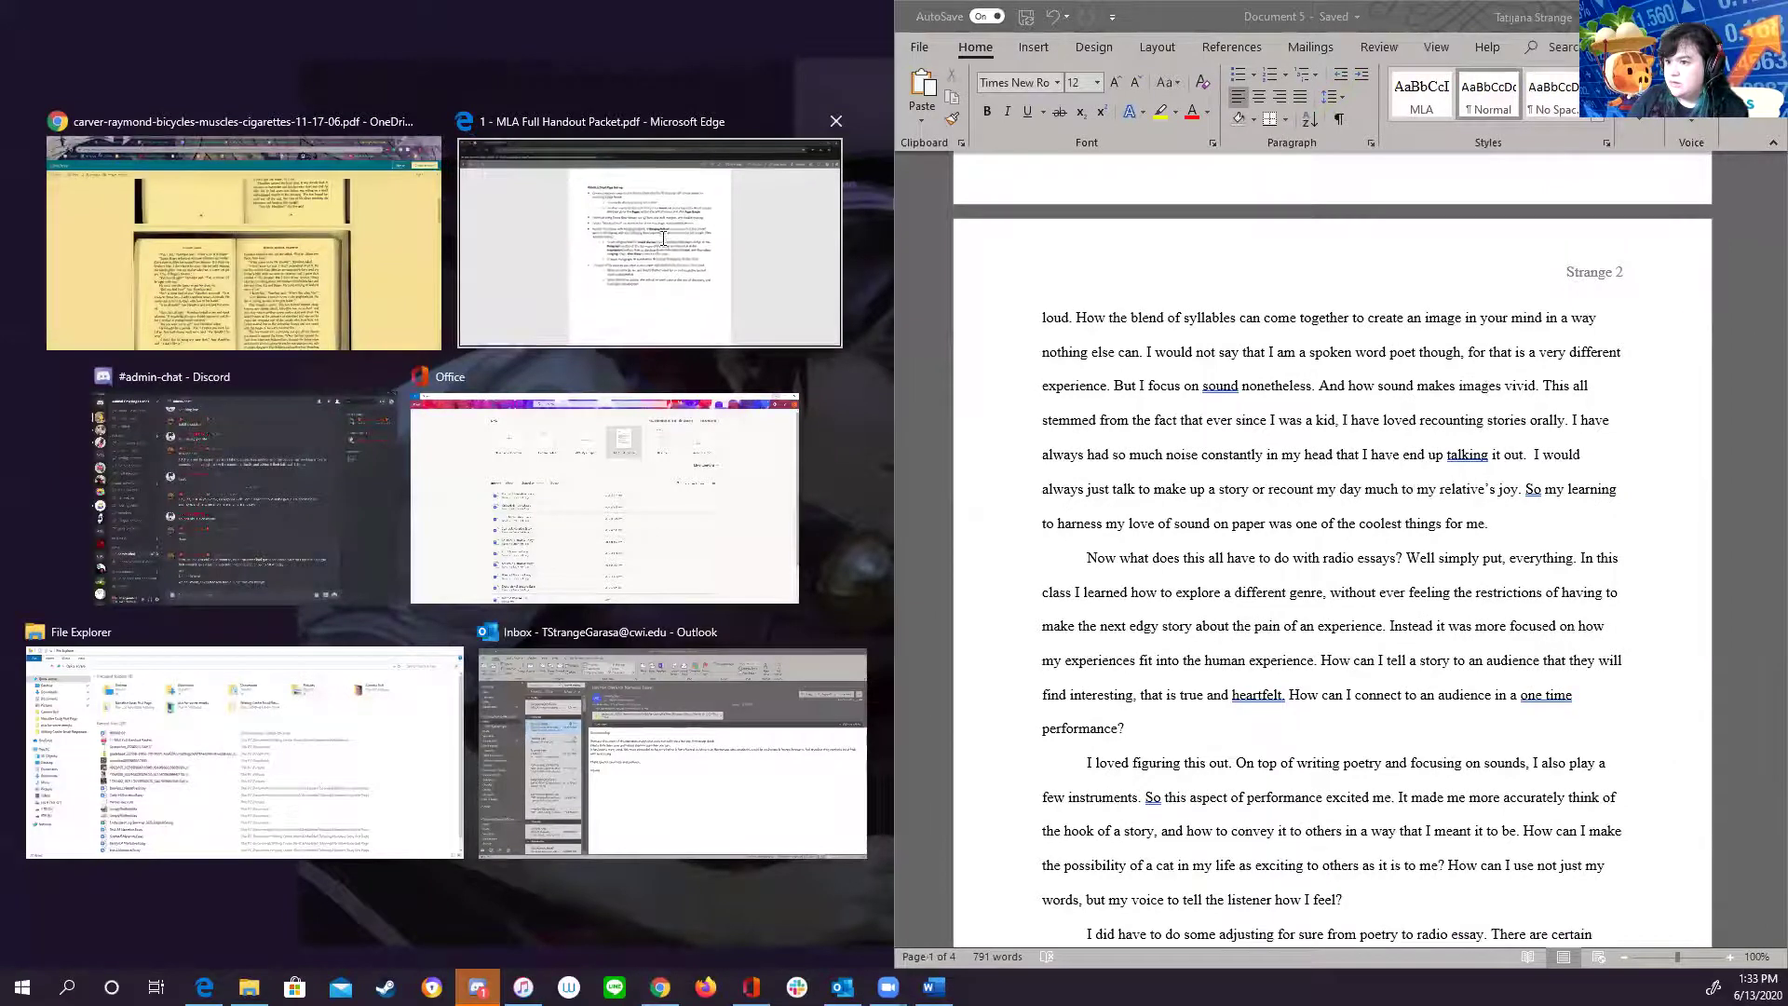
- Place the MLA handout PDF on the left half beside Word
{"action": "left_click", "coordinate": [672, 229]}
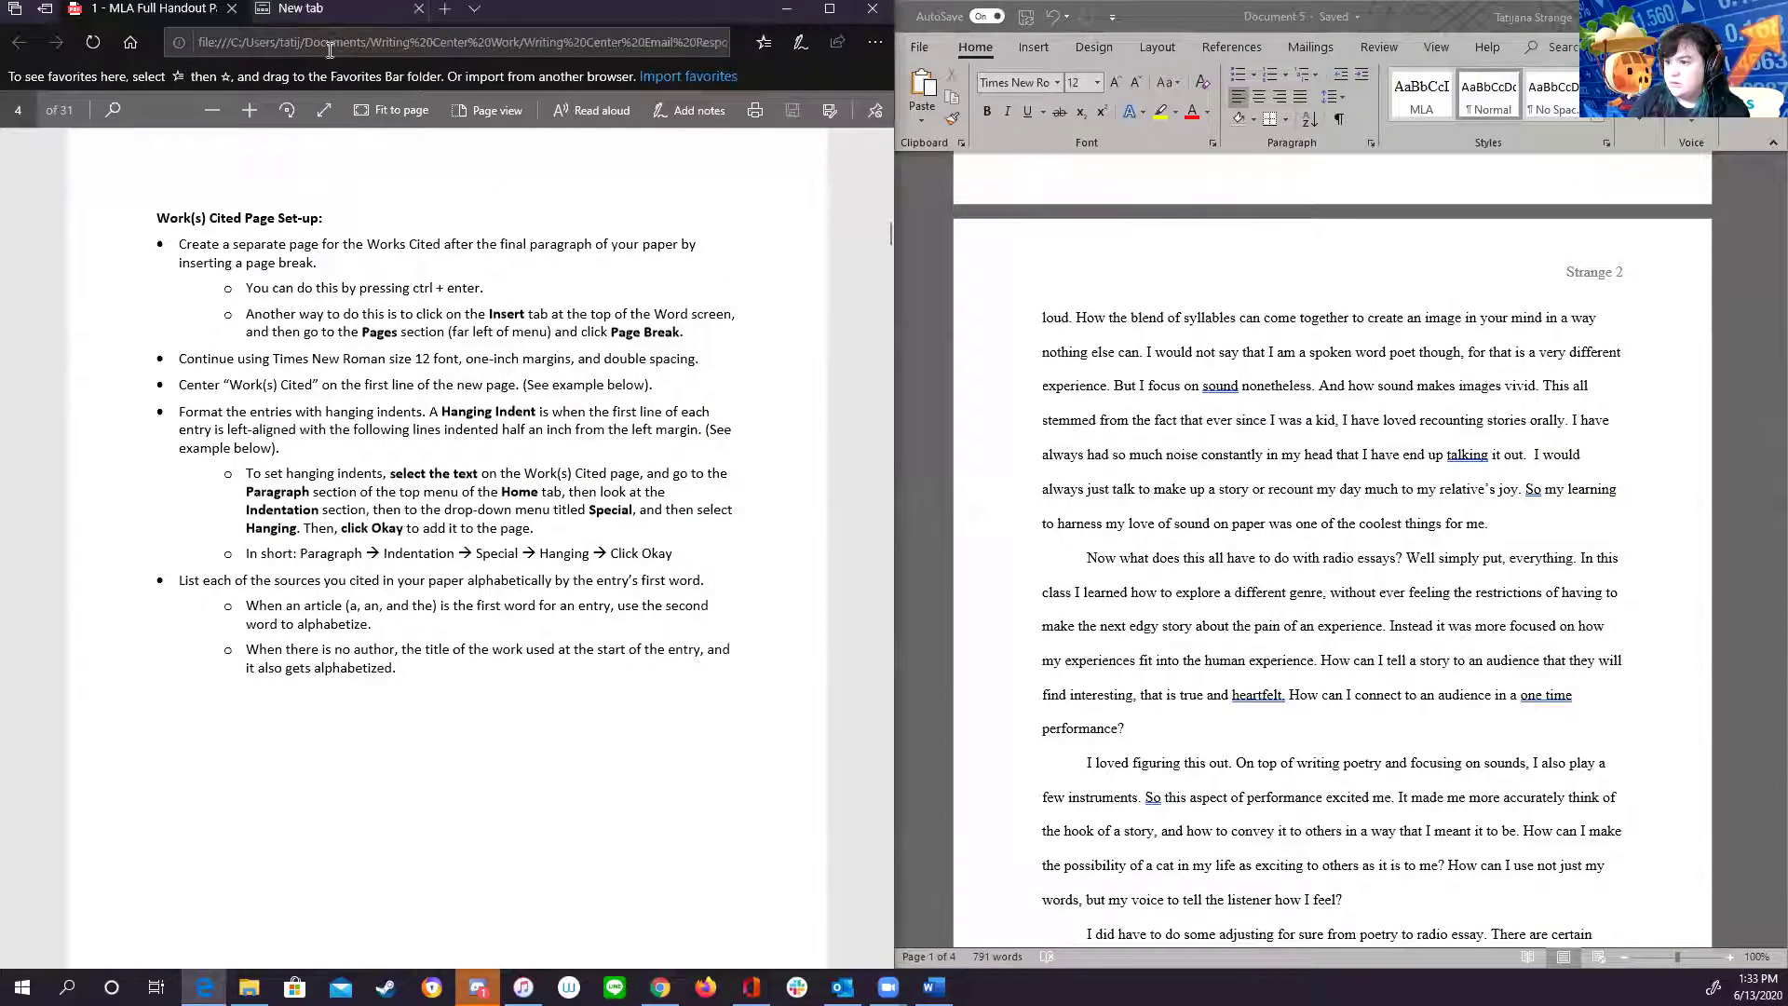
{"action": "left_click", "coordinate": [265, 11]}
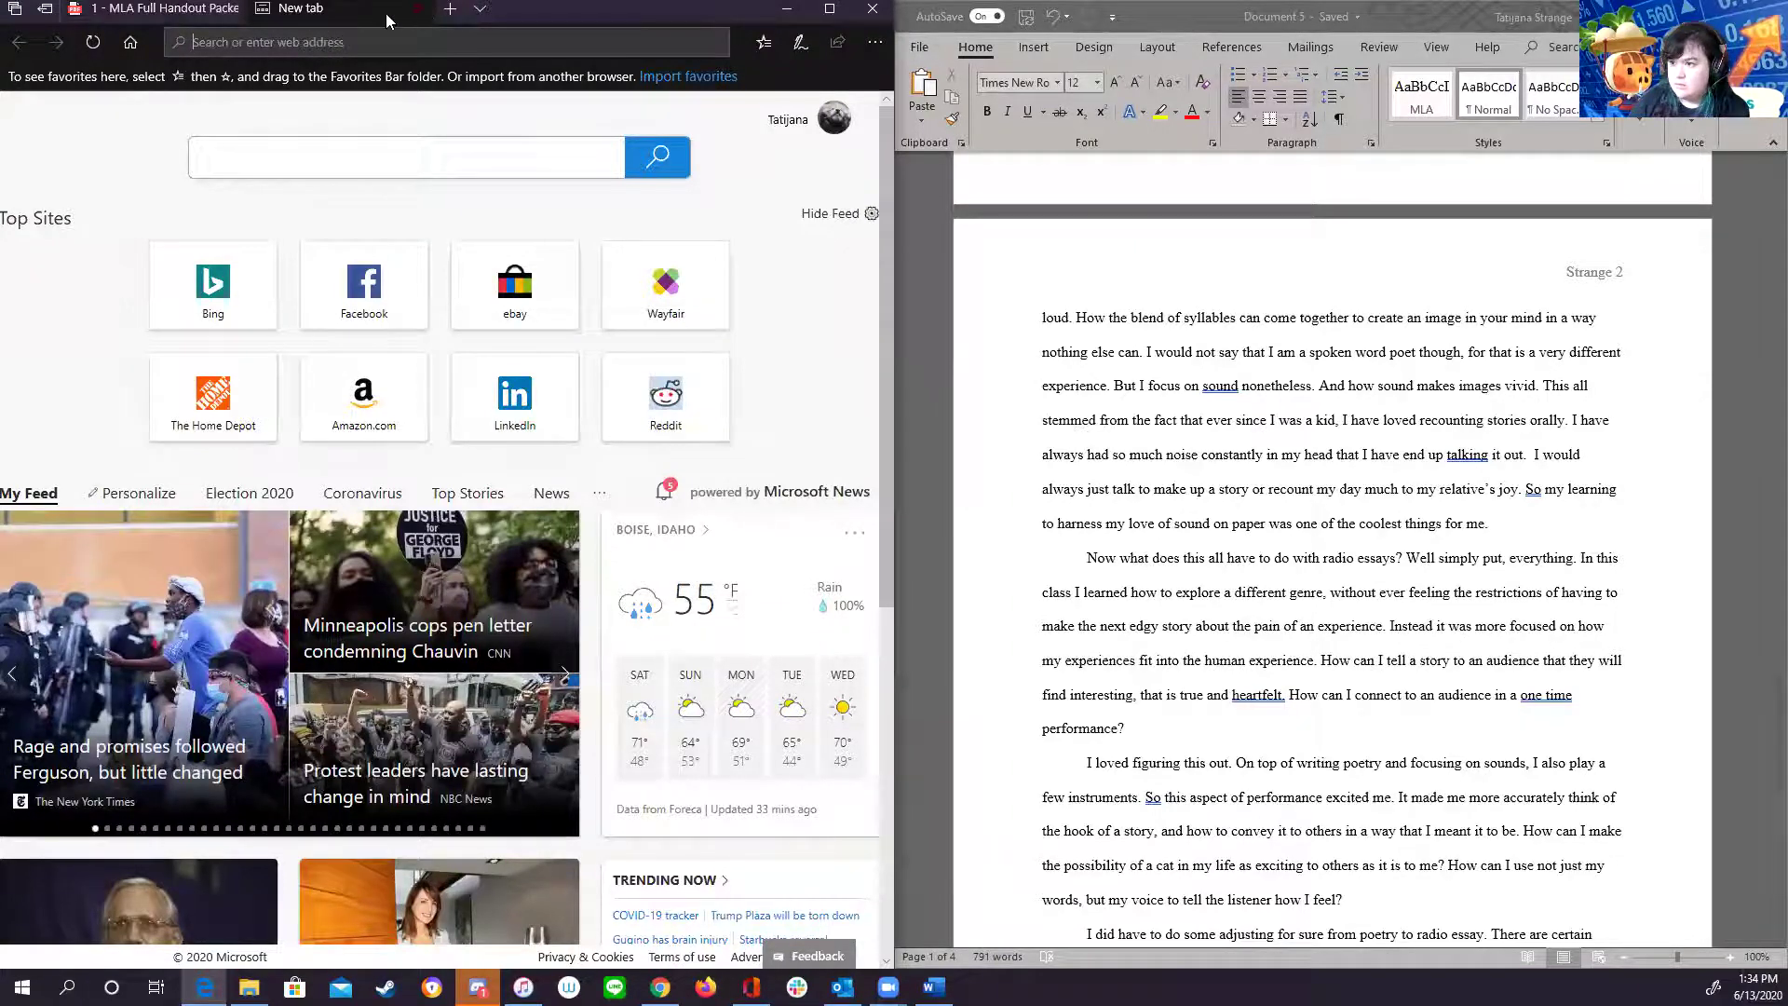
{"action": "left_click", "coordinate": [419, 8]}
- Scroll the handout to page 23's 'Common Examples' book citation formats
{"action": "scroll", "coordinate": [621, 532], "scroll_direction": "down", "scroll_amount": 10}
{"action": "scroll", "coordinate": [670, 629], "scroll_direction": "down", "scroll_amount": 3}
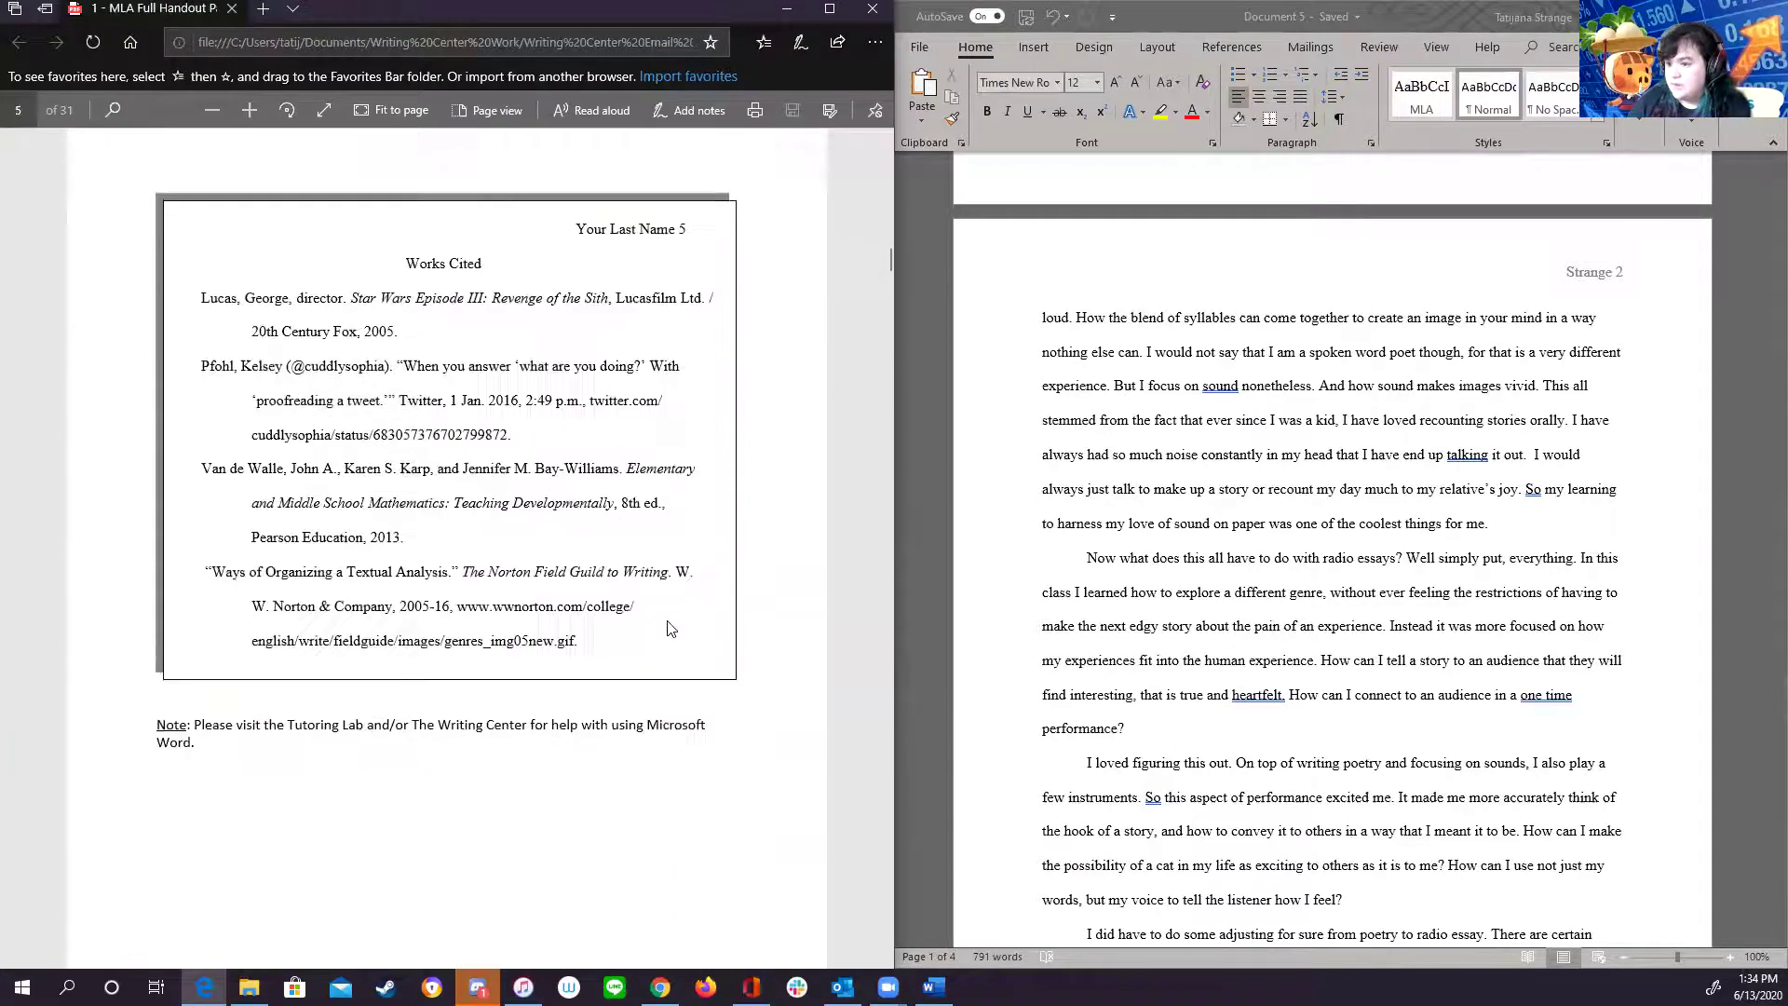
{"action": "scroll", "coordinate": [645, 559], "scroll_direction": "down", "scroll_amount": 3}
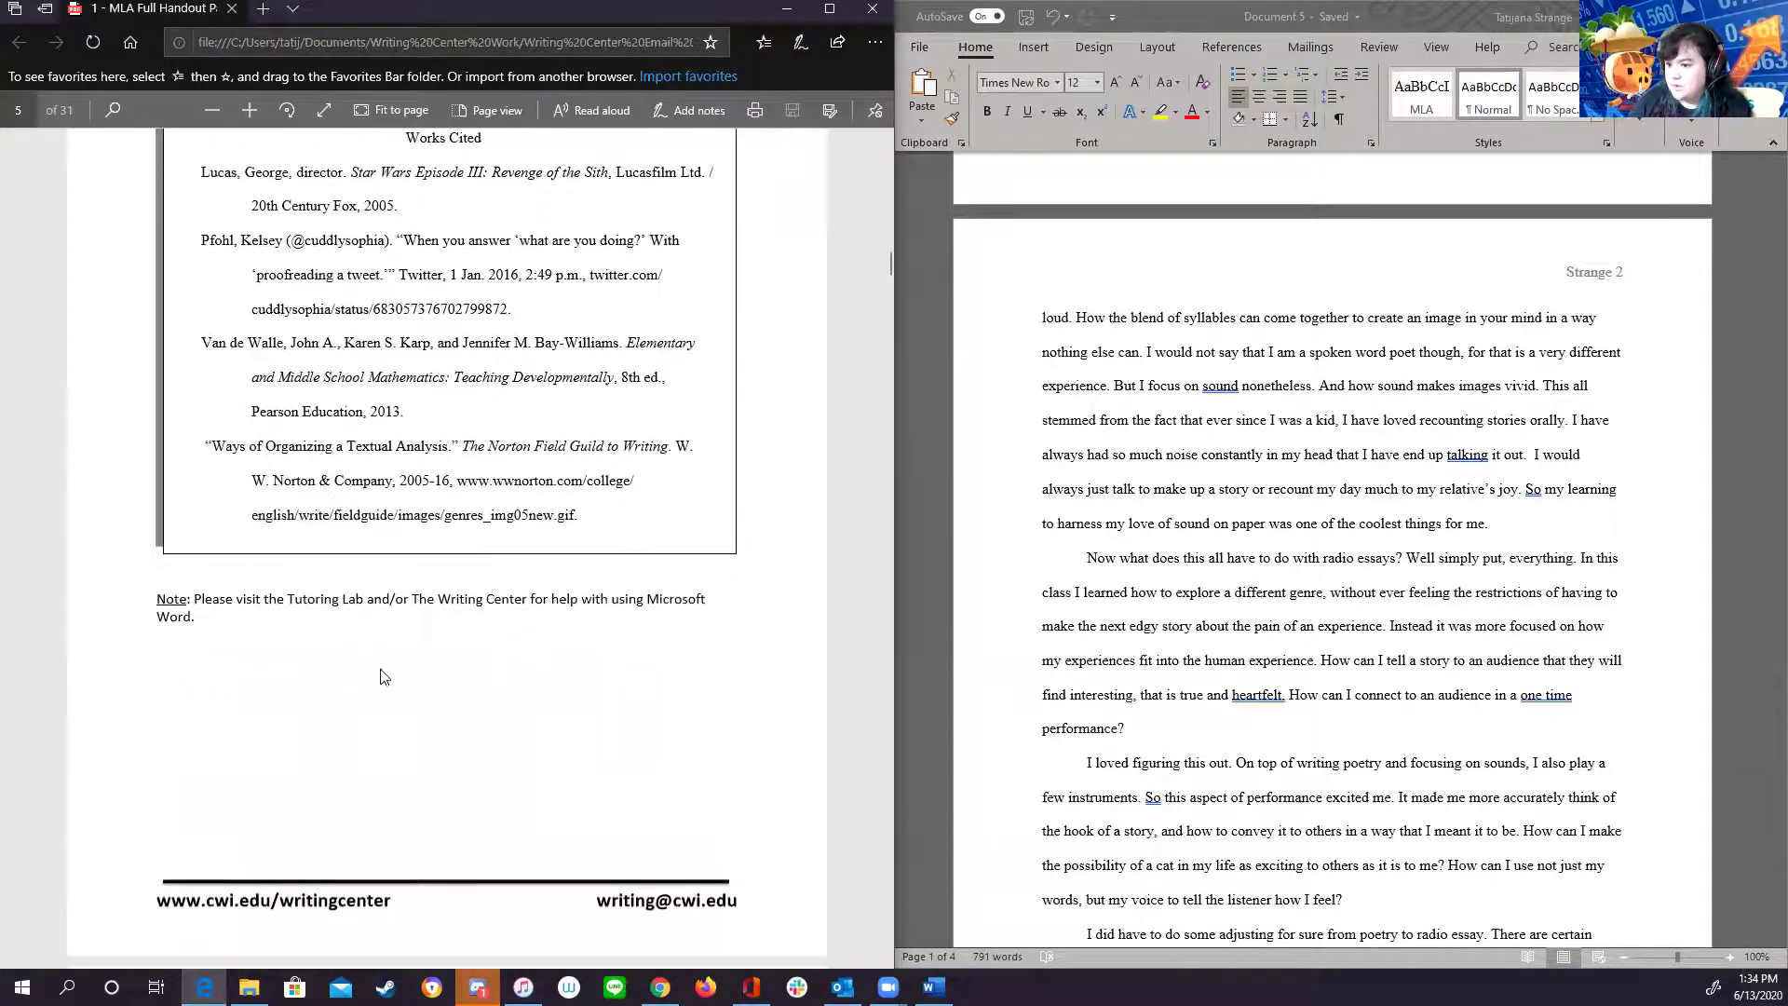
{"action": "scroll", "coordinate": [382, 671], "scroll_direction": "down", "scroll_amount": 15}
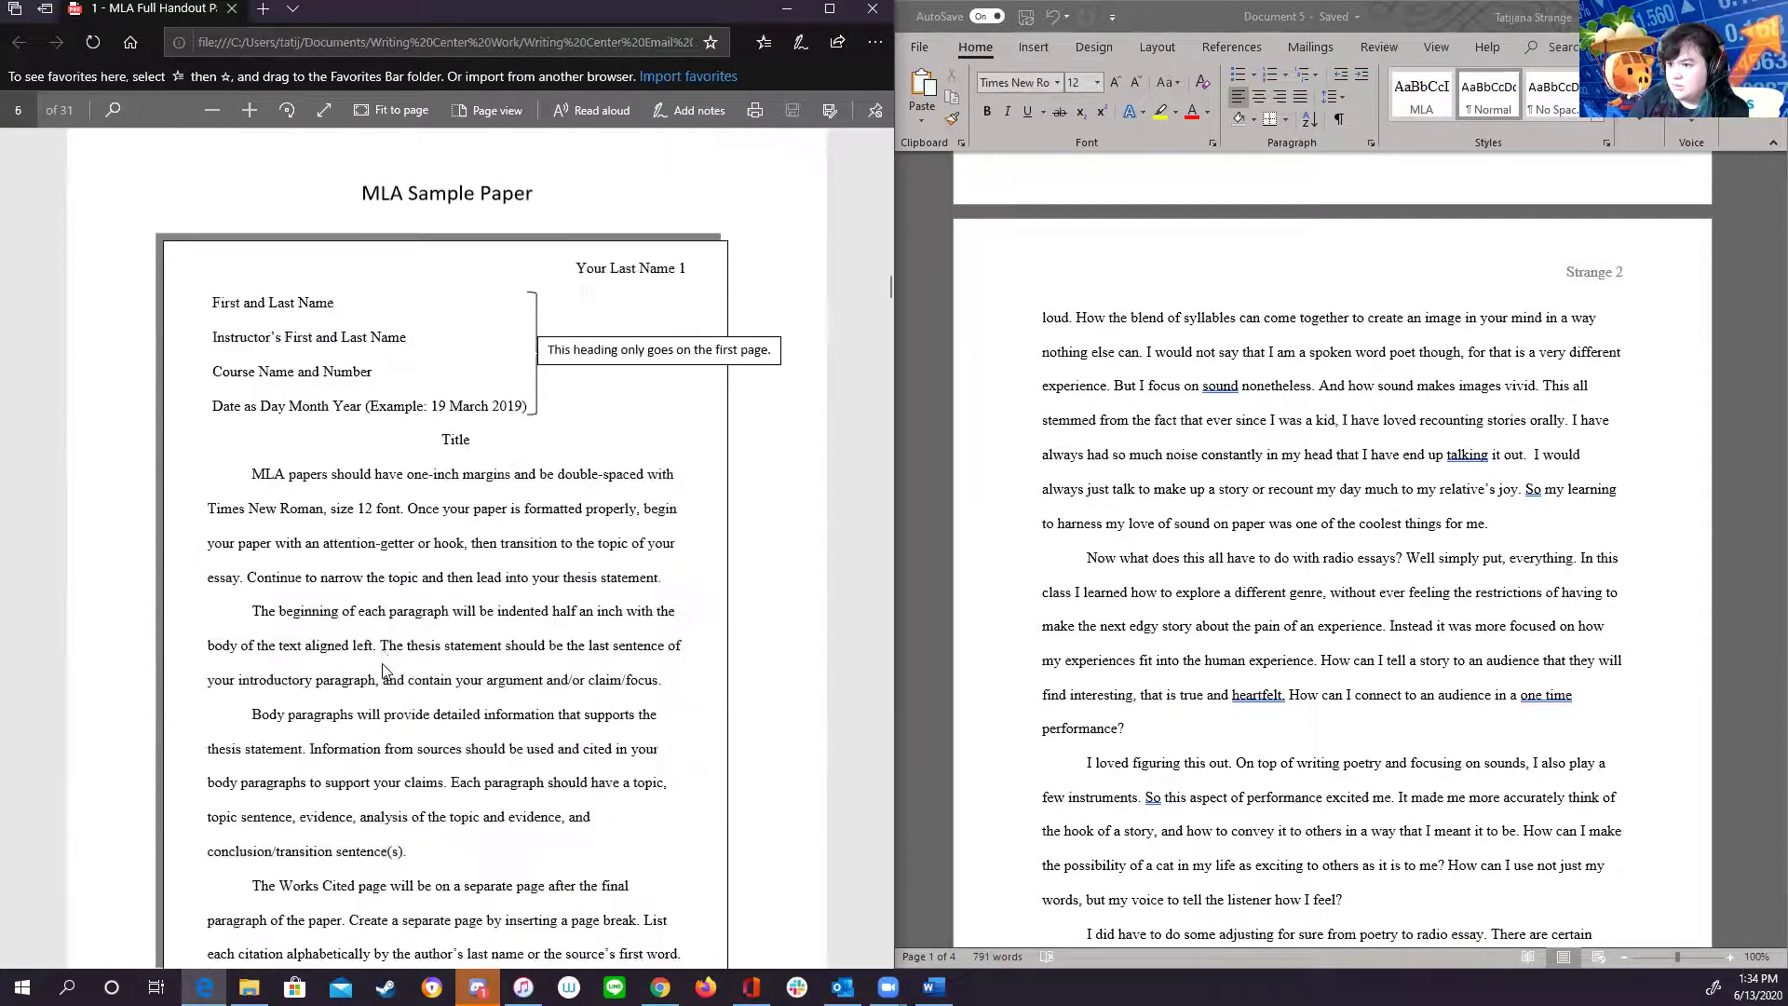
{"action": "scroll", "coordinate": [390, 655], "scroll_direction": "down", "scroll_amount": 10}
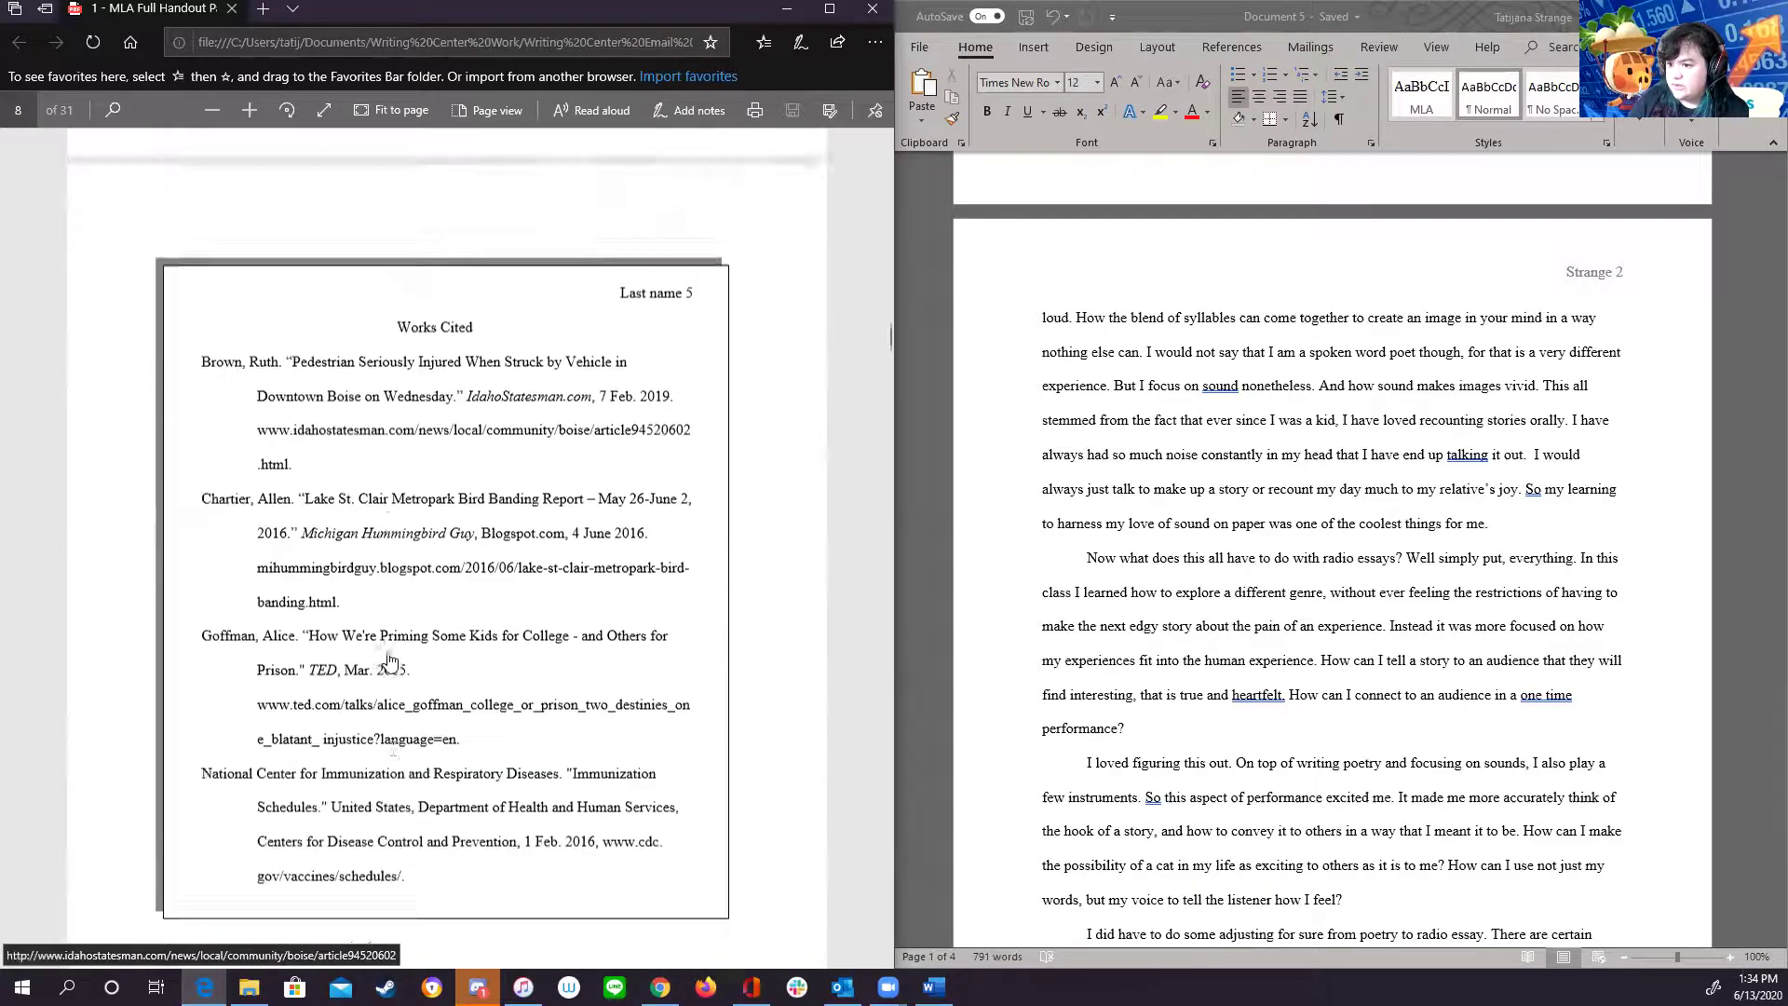
{"action": "scroll", "coordinate": [397, 631], "scroll_direction": "down", "scroll_amount": 15}
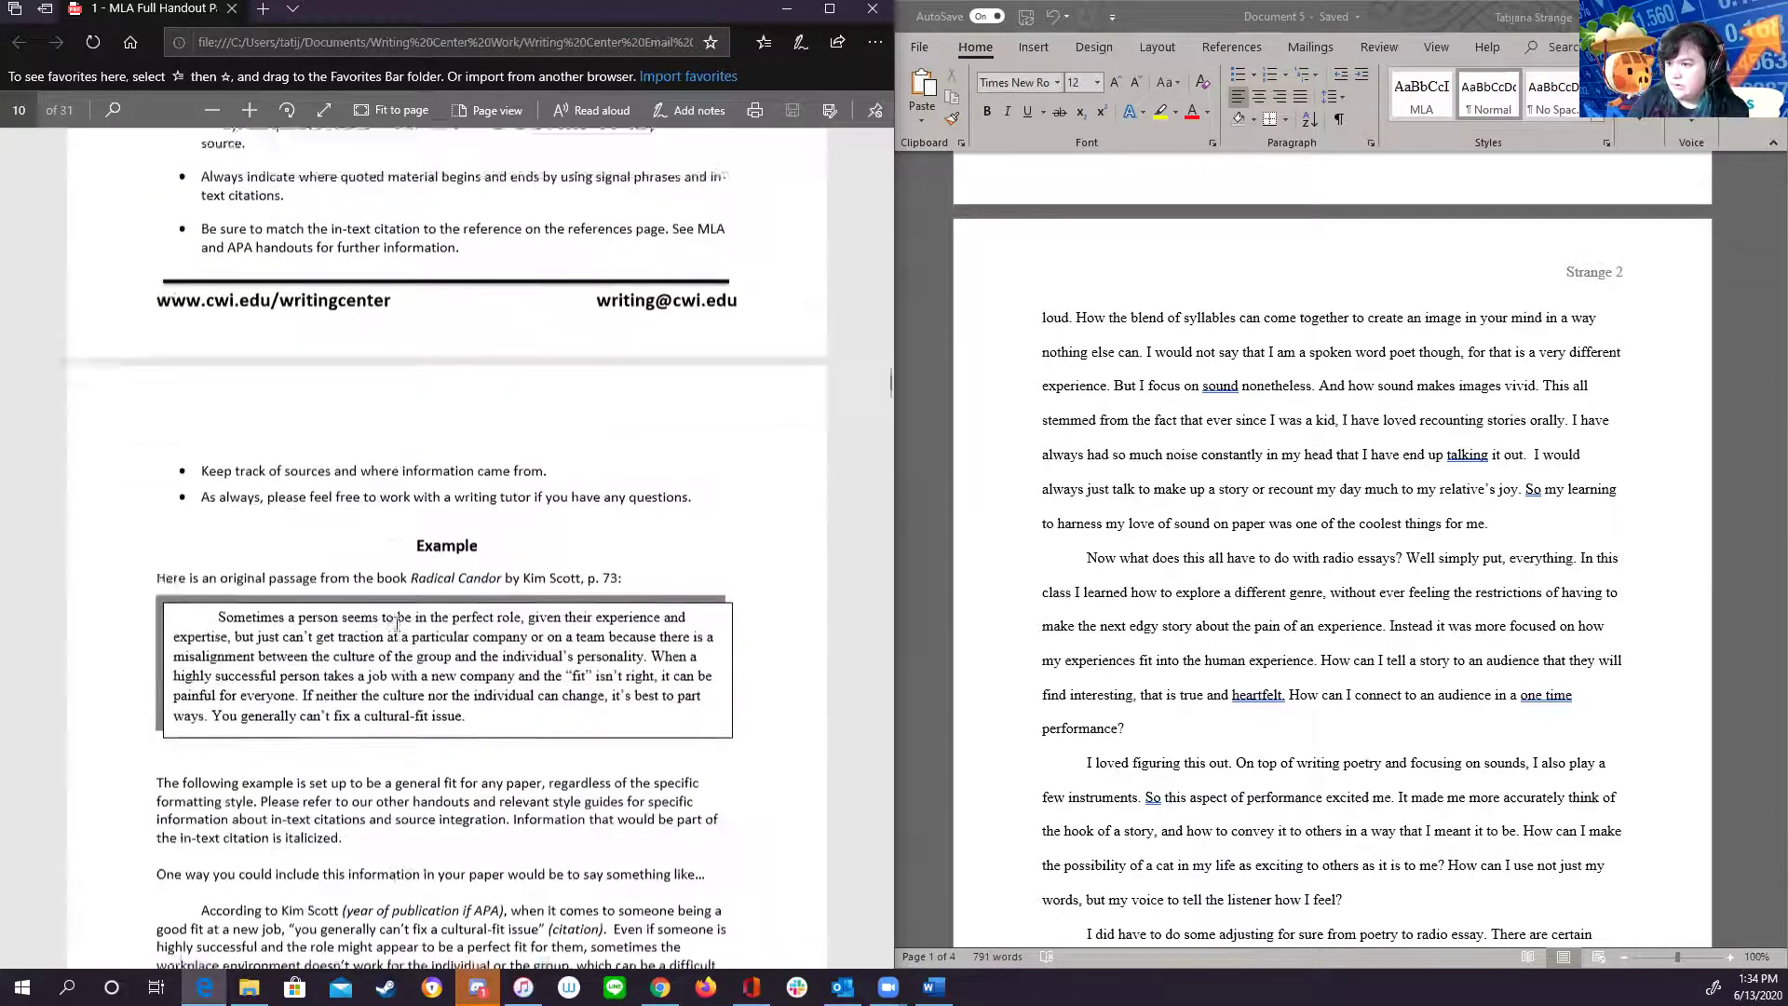
{"action": "scroll", "coordinate": [397, 624], "scroll_direction": "down", "scroll_amount": 12}
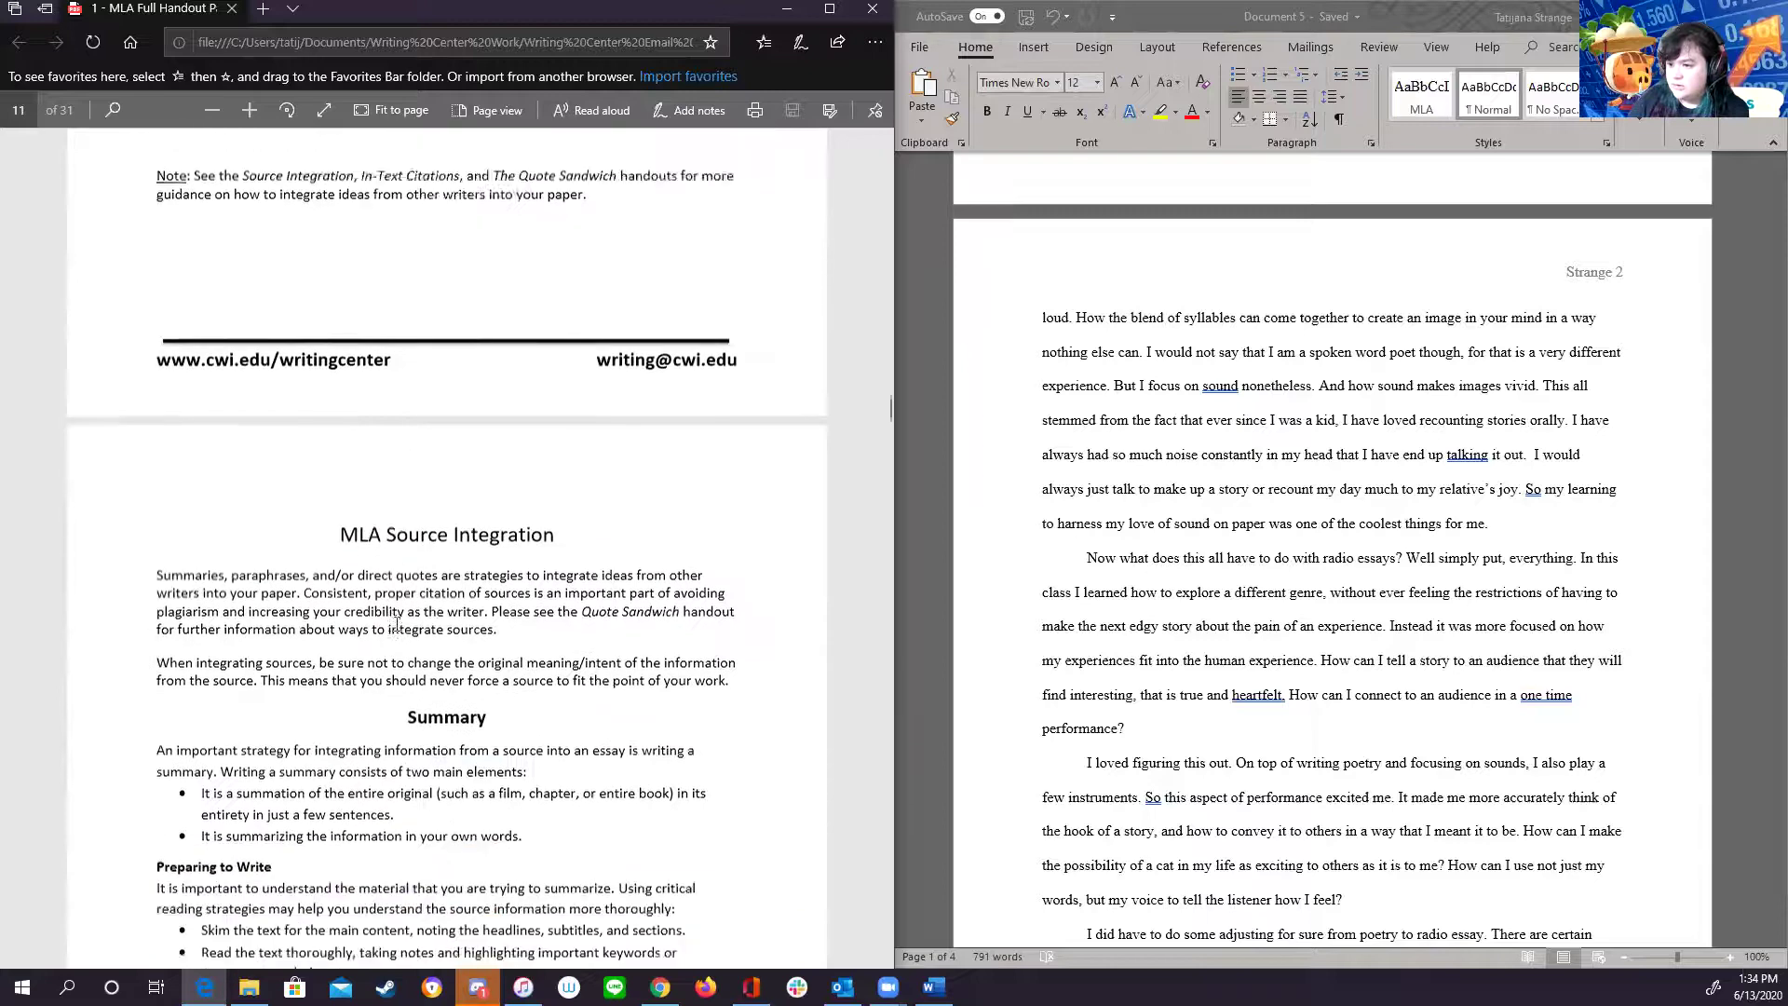
{"action": "scroll", "coordinate": [397, 624], "scroll_direction": "down", "scroll_amount": 15}
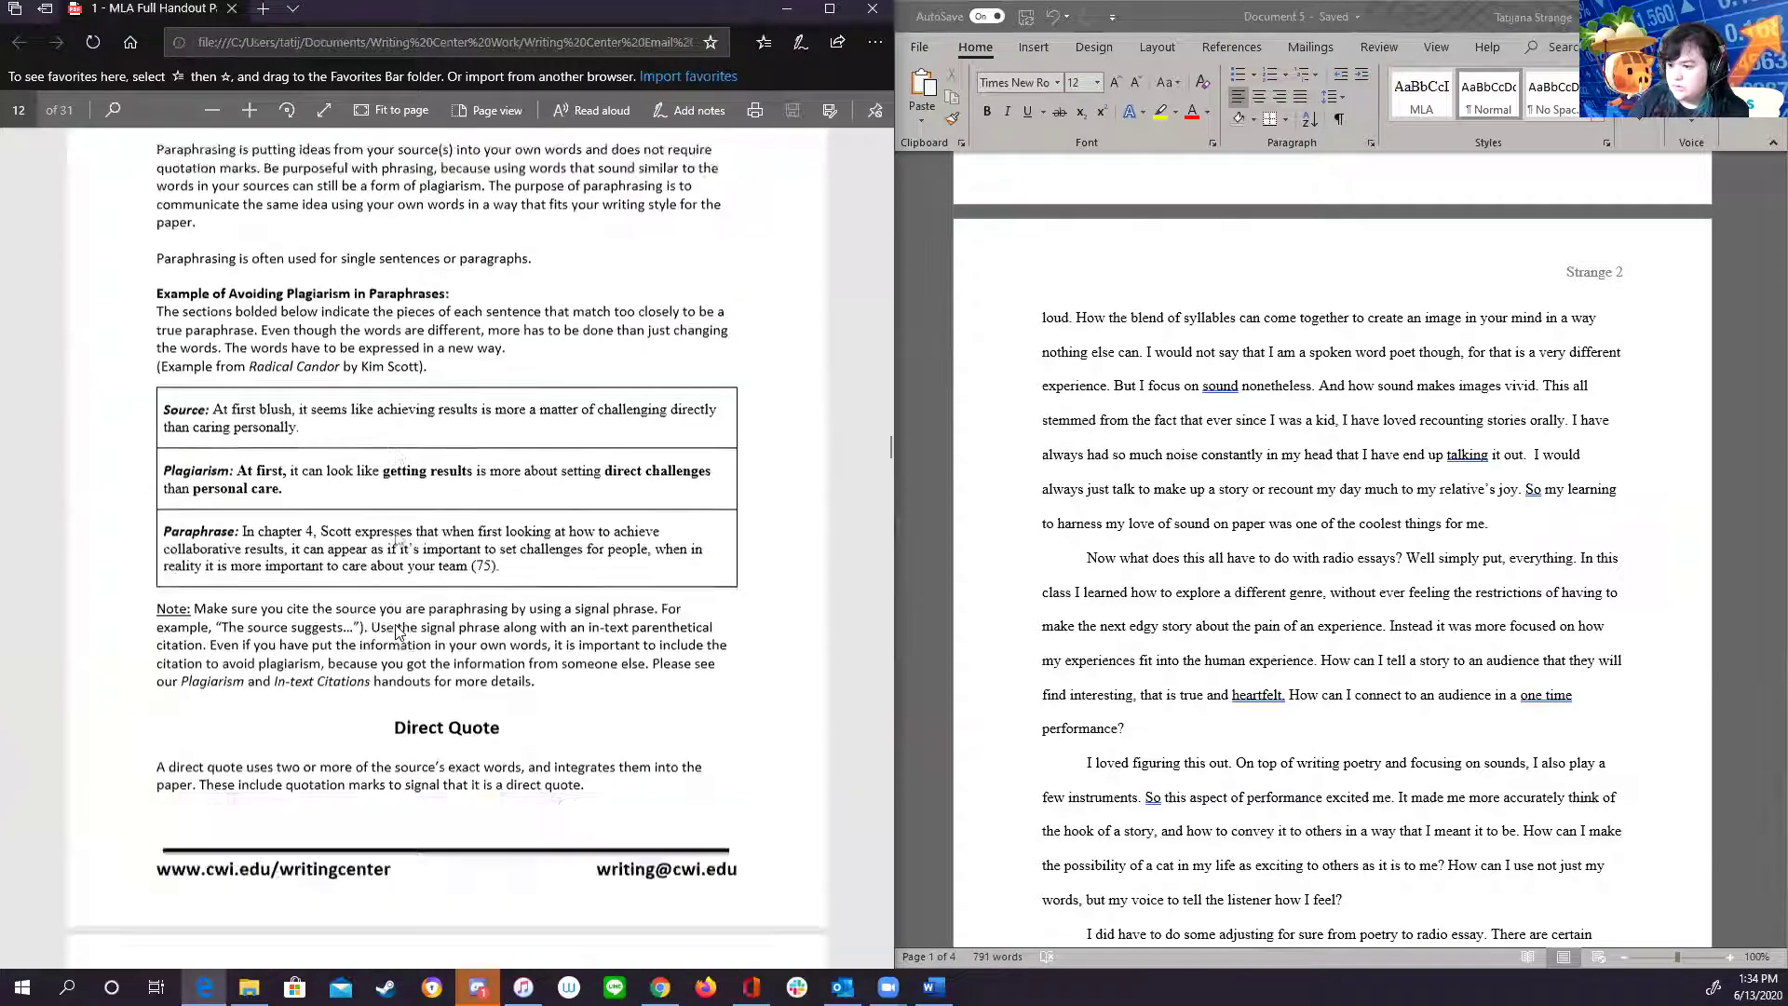
{"action": "scroll", "coordinate": [396, 632], "scroll_direction": "down", "scroll_amount": 15}
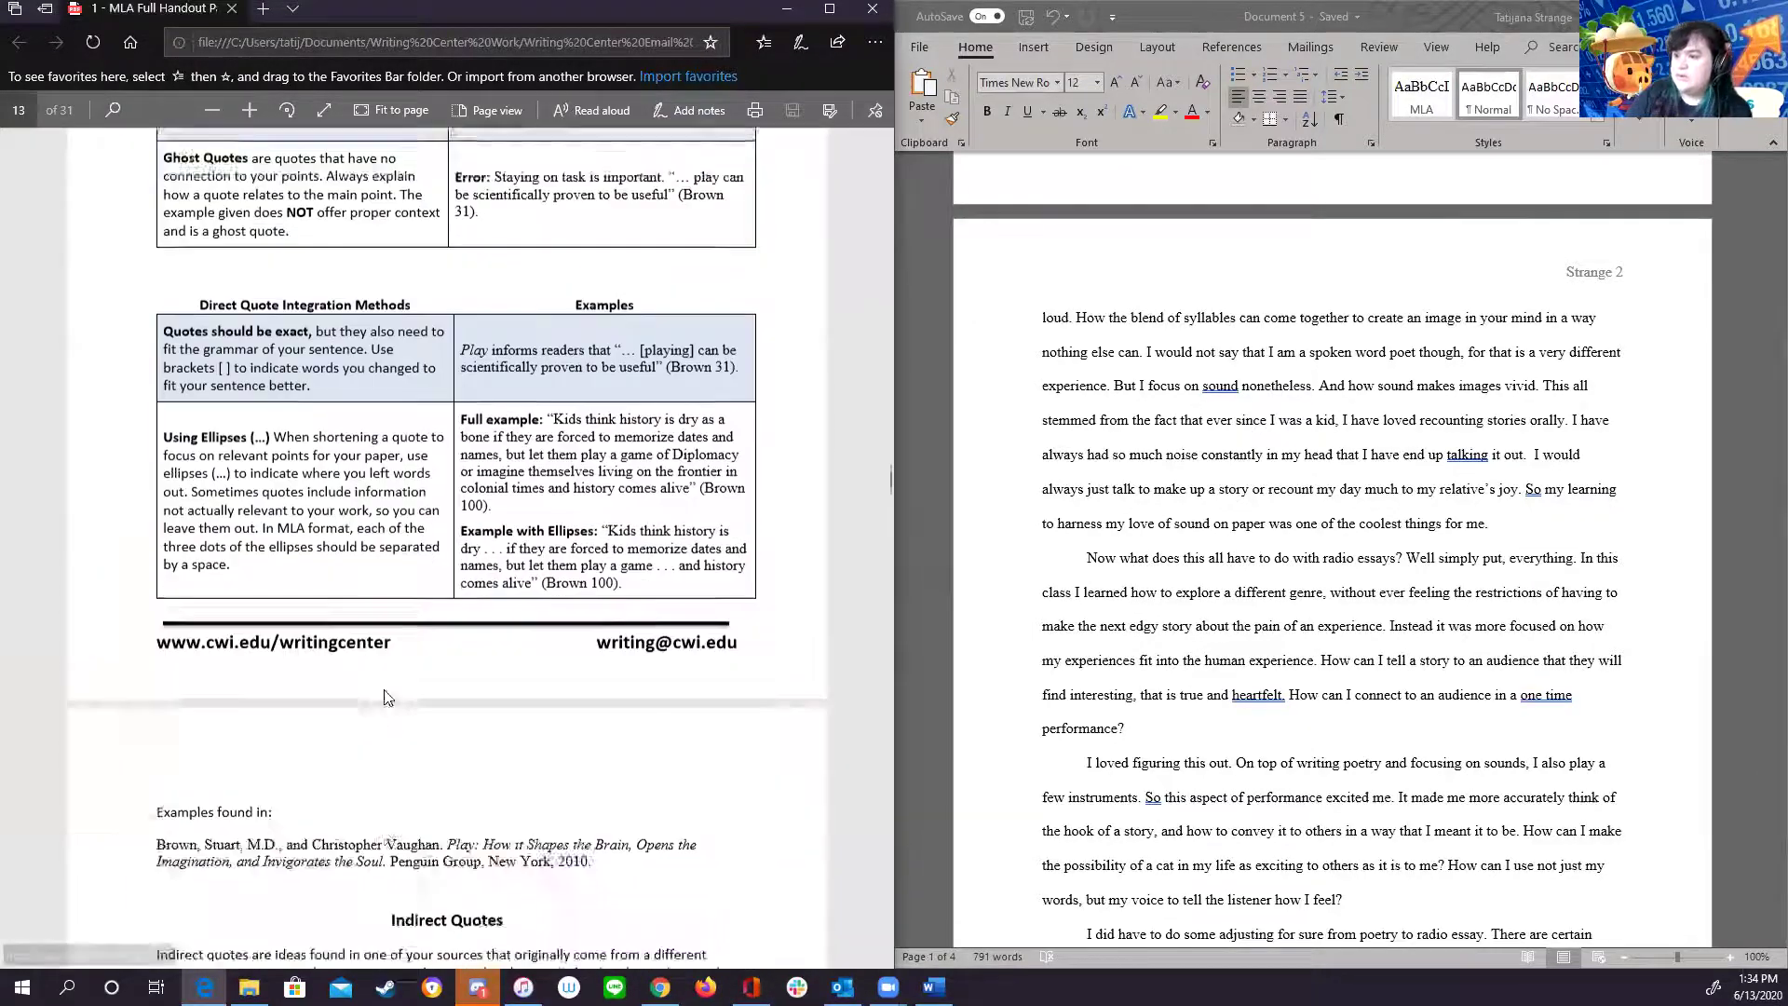
{"action": "scroll", "coordinate": [500, 765], "scroll_direction": "down", "scroll_amount": 15}
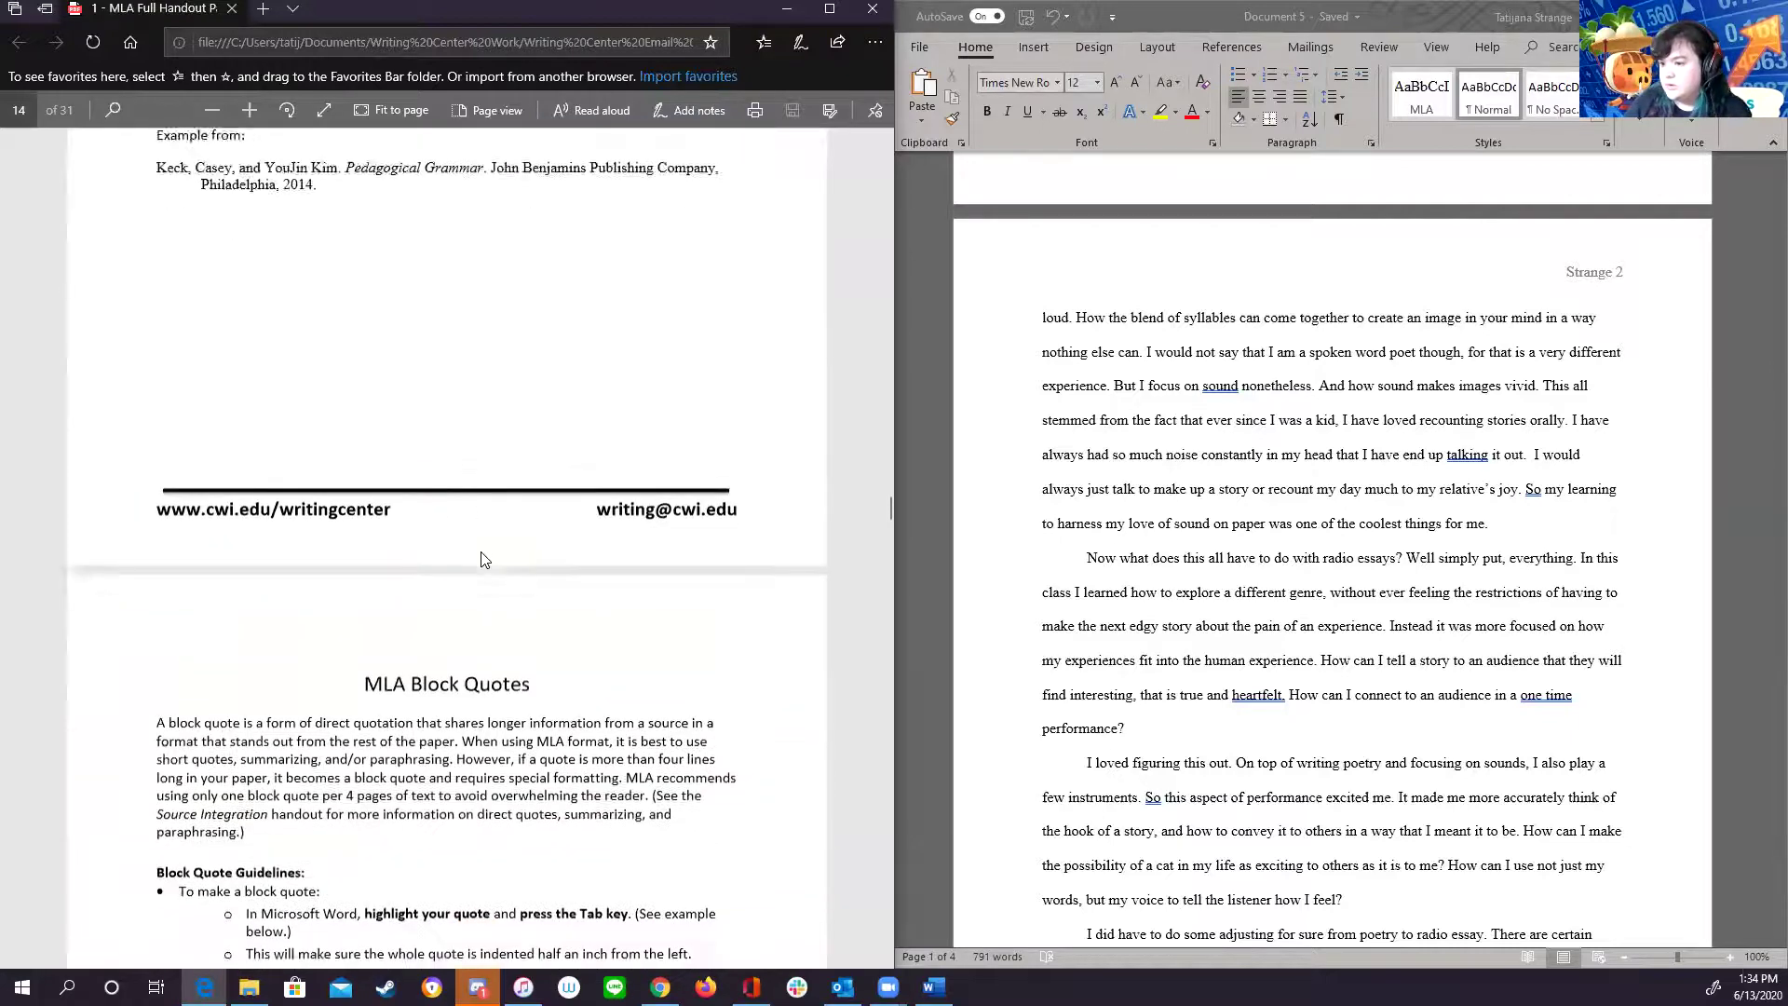
{"action": "scroll", "coordinate": [483, 553], "scroll_direction": "down", "scroll_amount": 15}
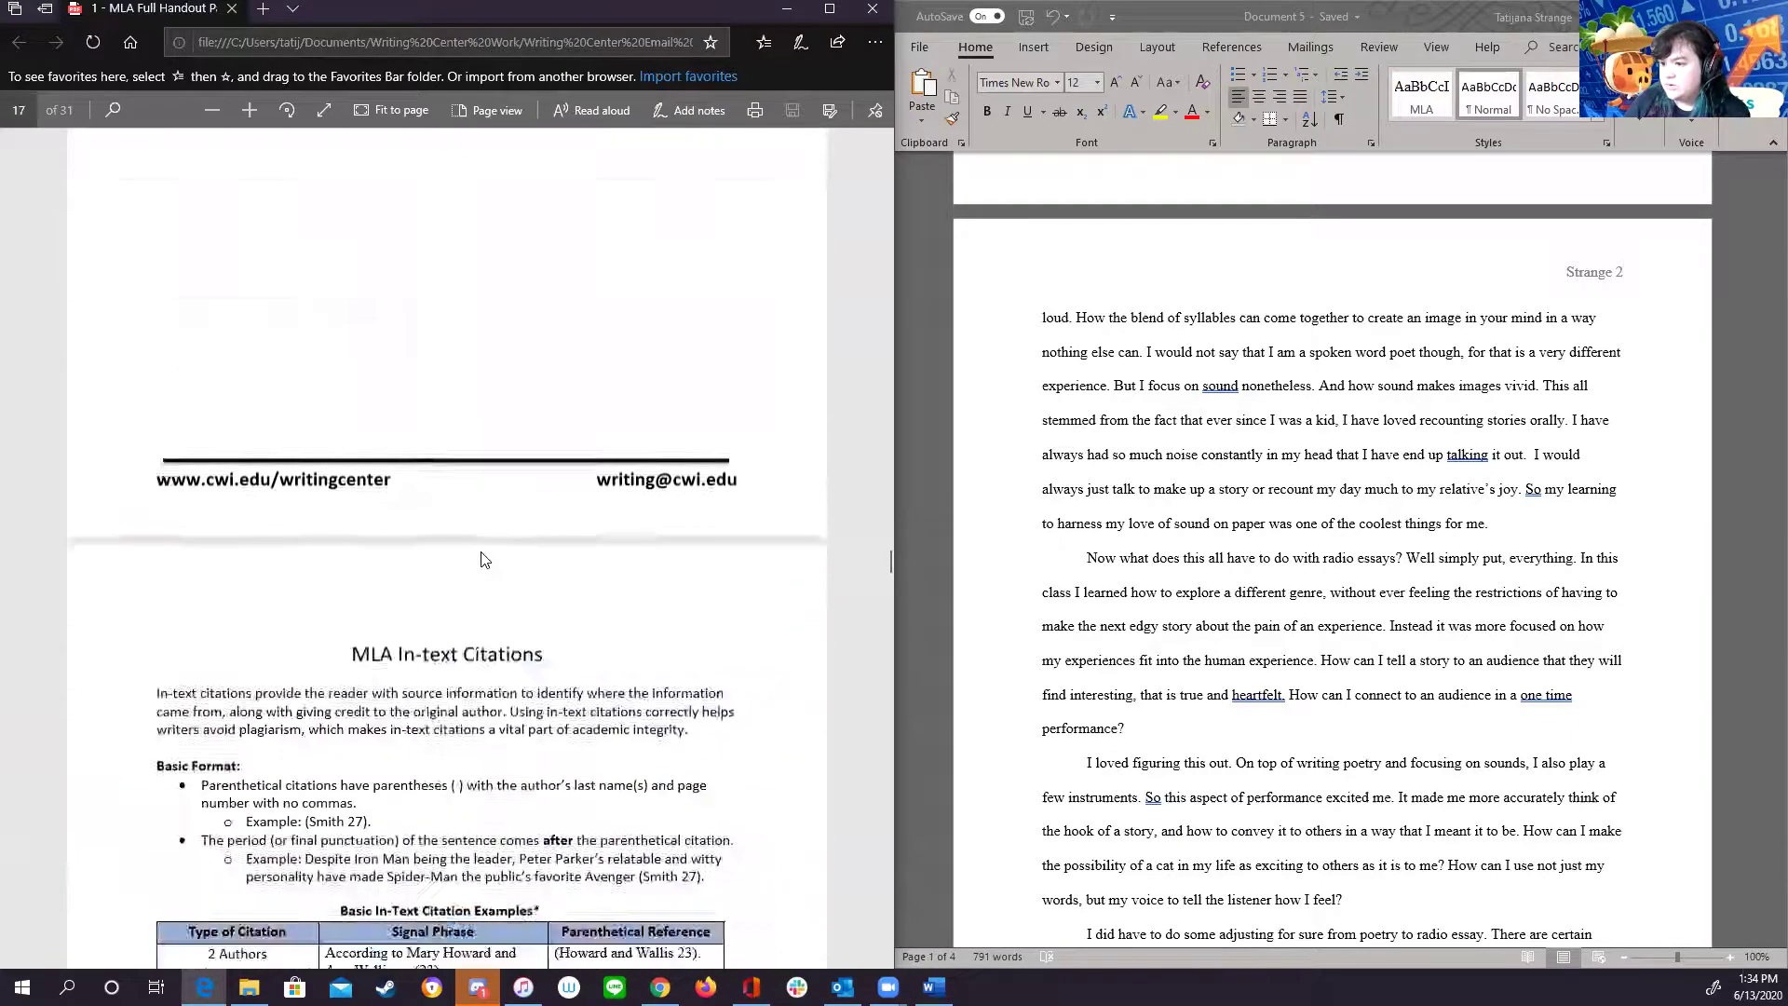
{"action": "scroll", "coordinate": [483, 557], "scroll_direction": "down", "scroll_amount": 15}
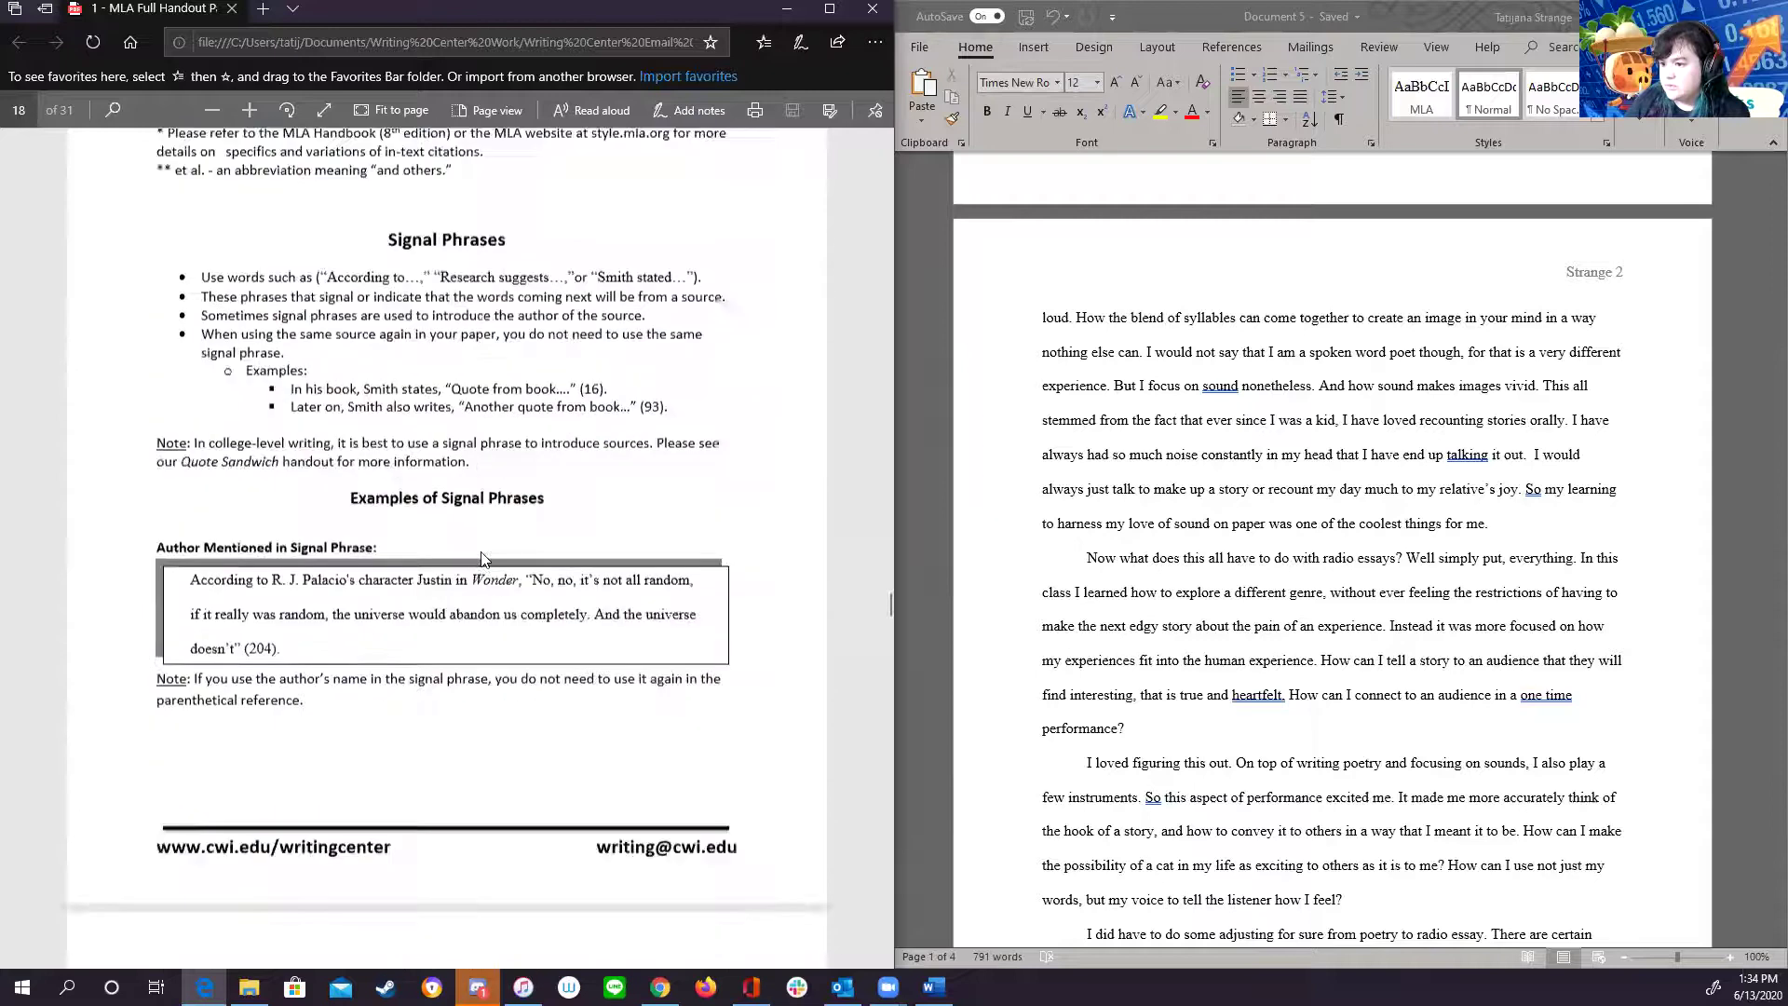
{"action": "scroll", "coordinate": [483, 559], "scroll_direction": "down", "scroll_amount": 15}
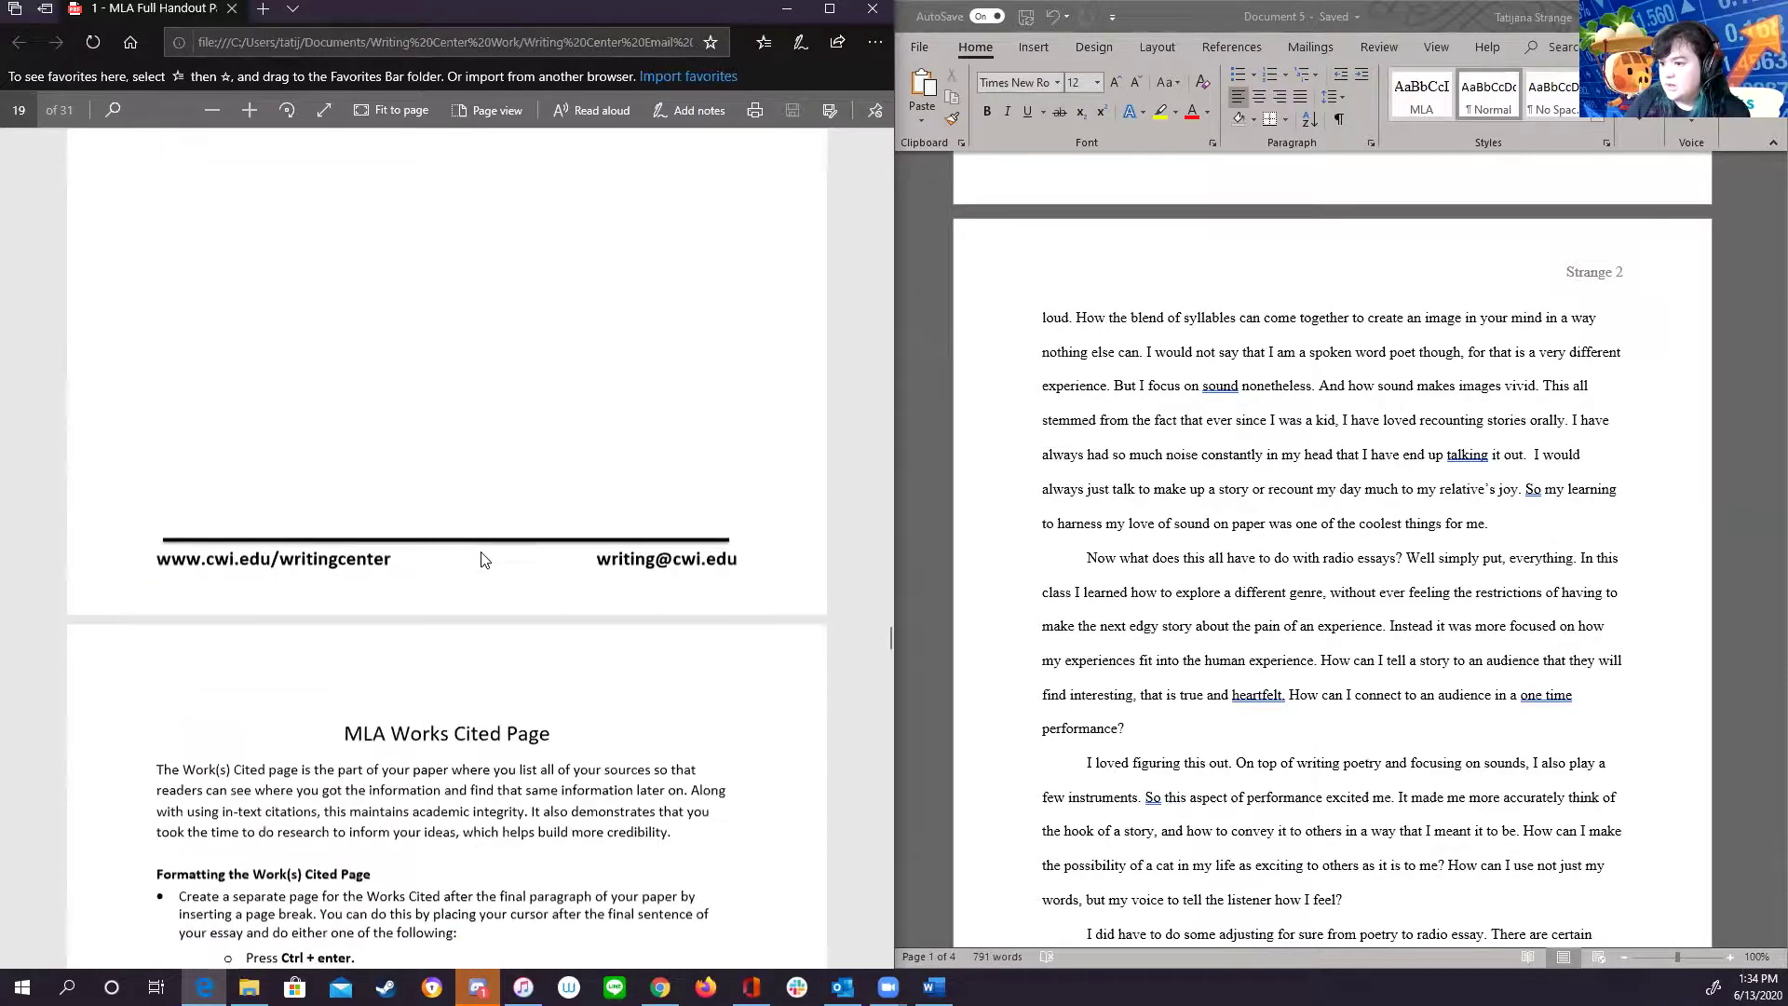
{"action": "scroll", "coordinate": [483, 558], "scroll_direction": "down", "scroll_amount": 15}
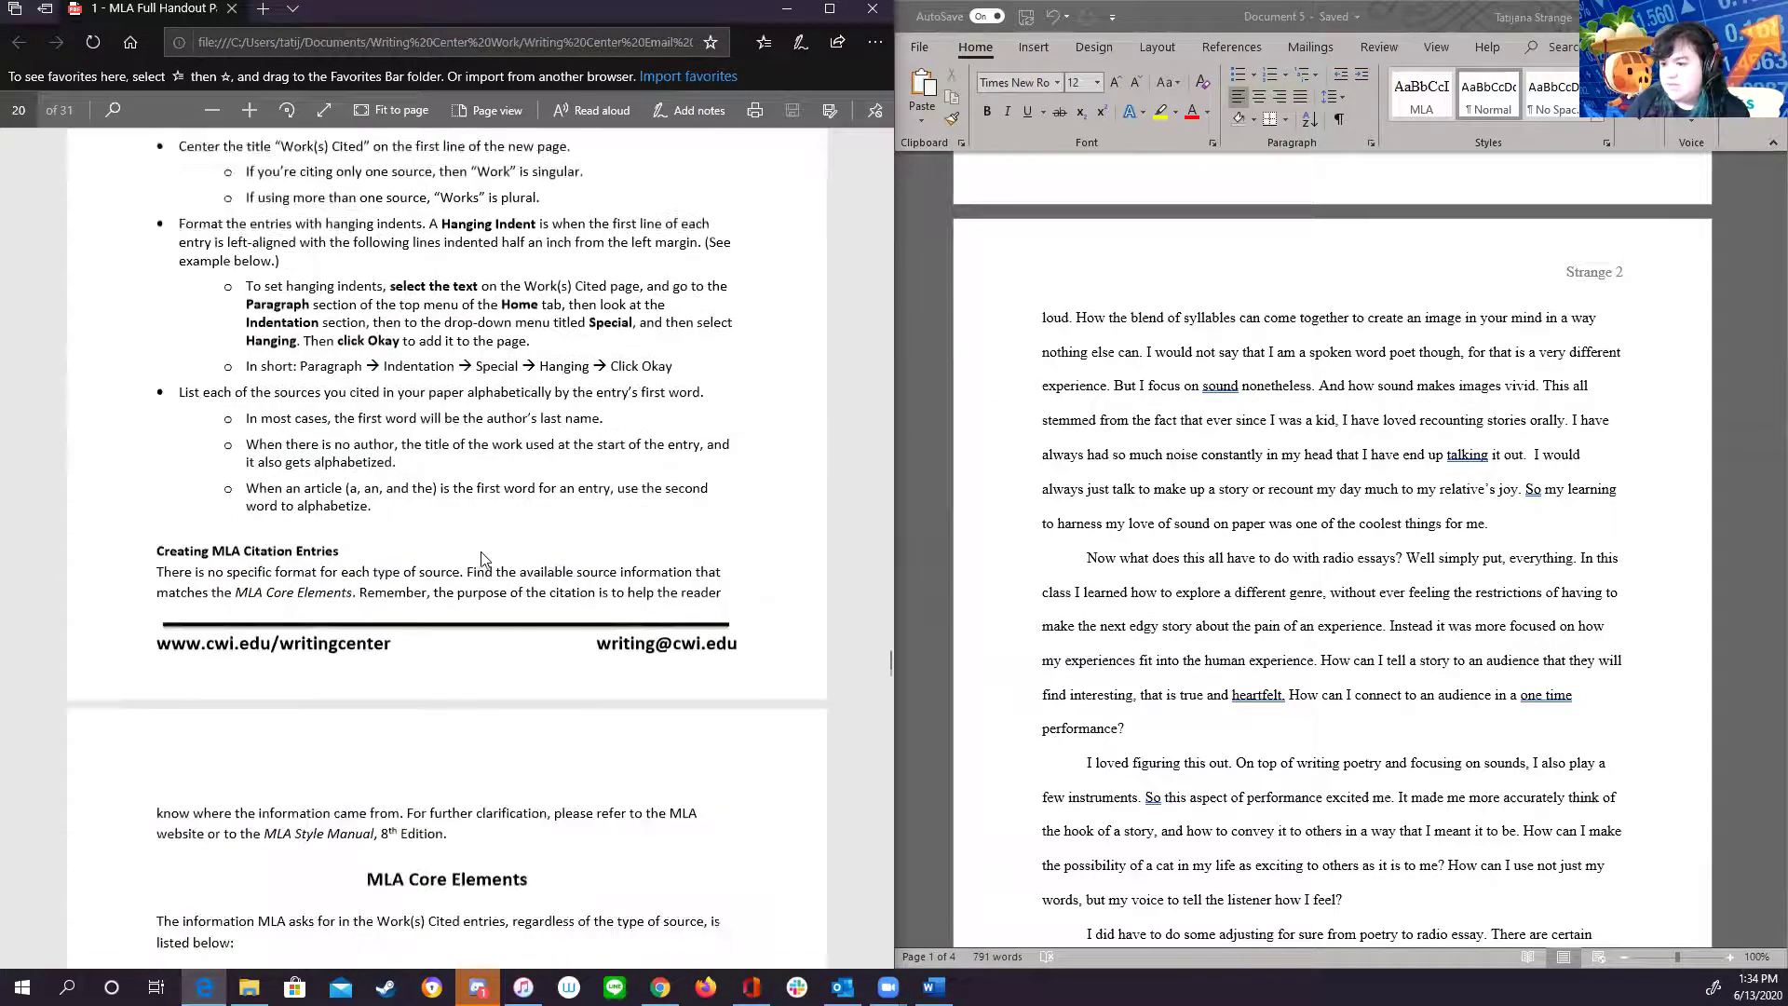
{"action": "scroll", "coordinate": [482, 559], "scroll_direction": "down", "scroll_amount": 3}
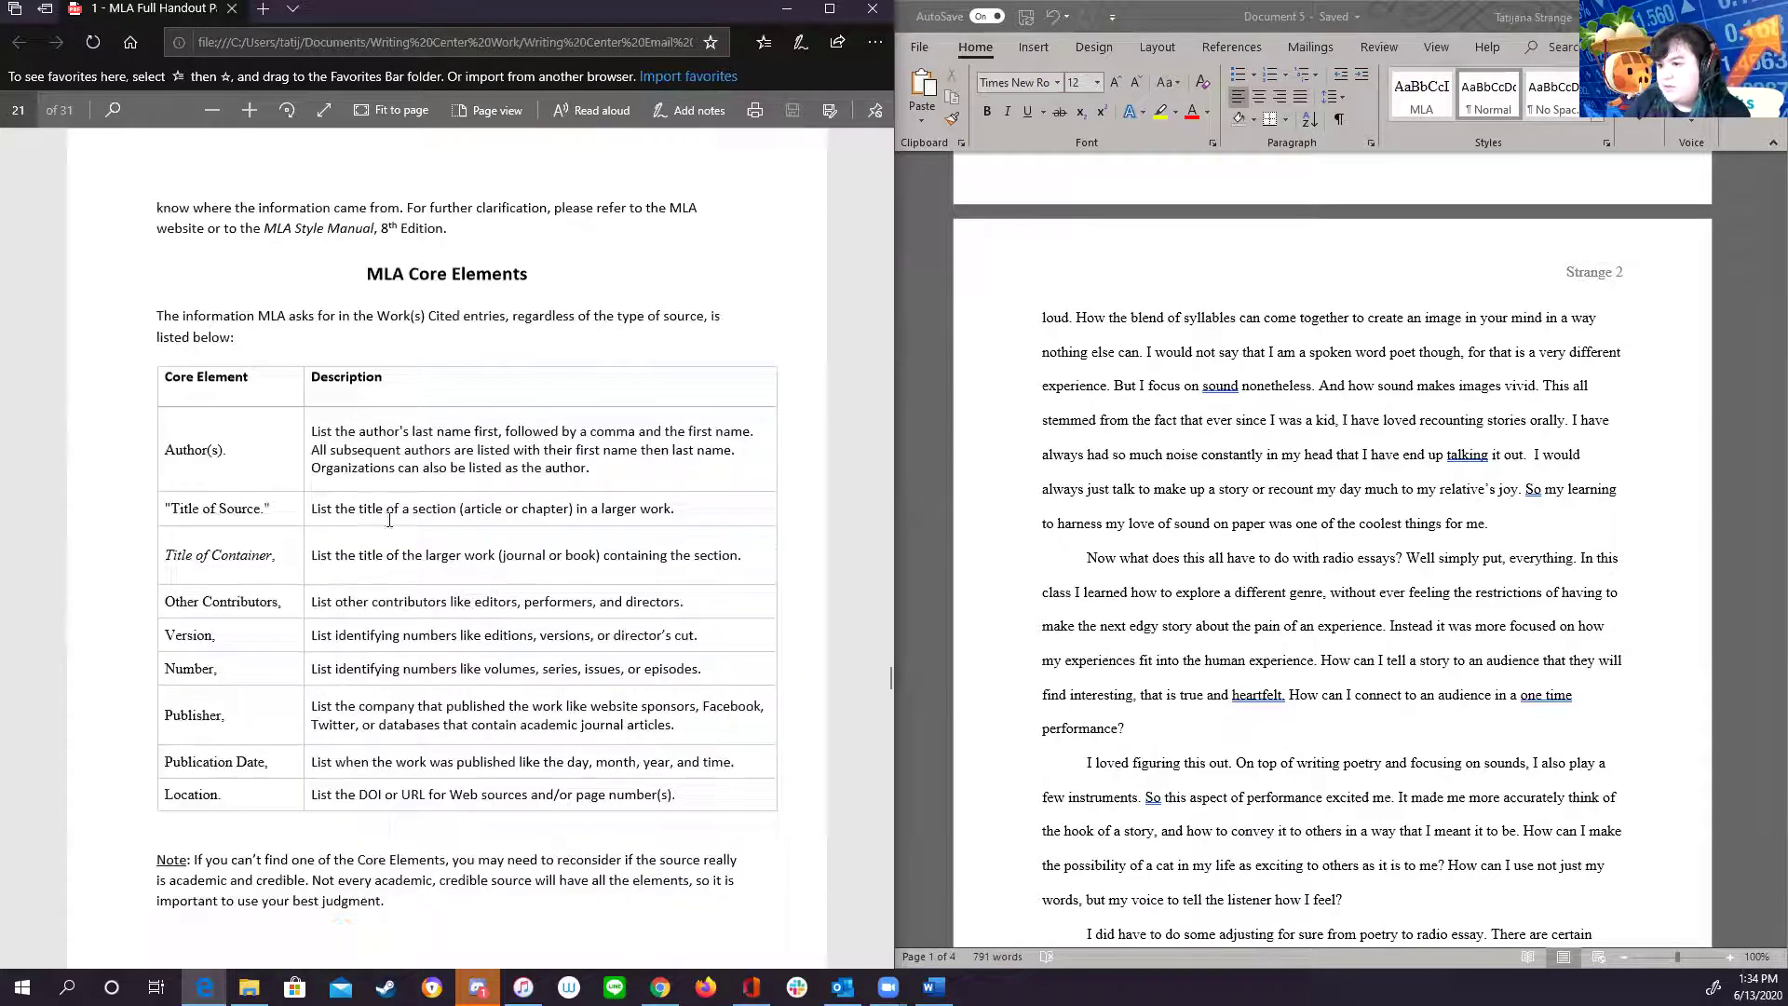
{"action": "scroll", "coordinate": [352, 427], "scroll_direction": "down", "scroll_amount": 9}
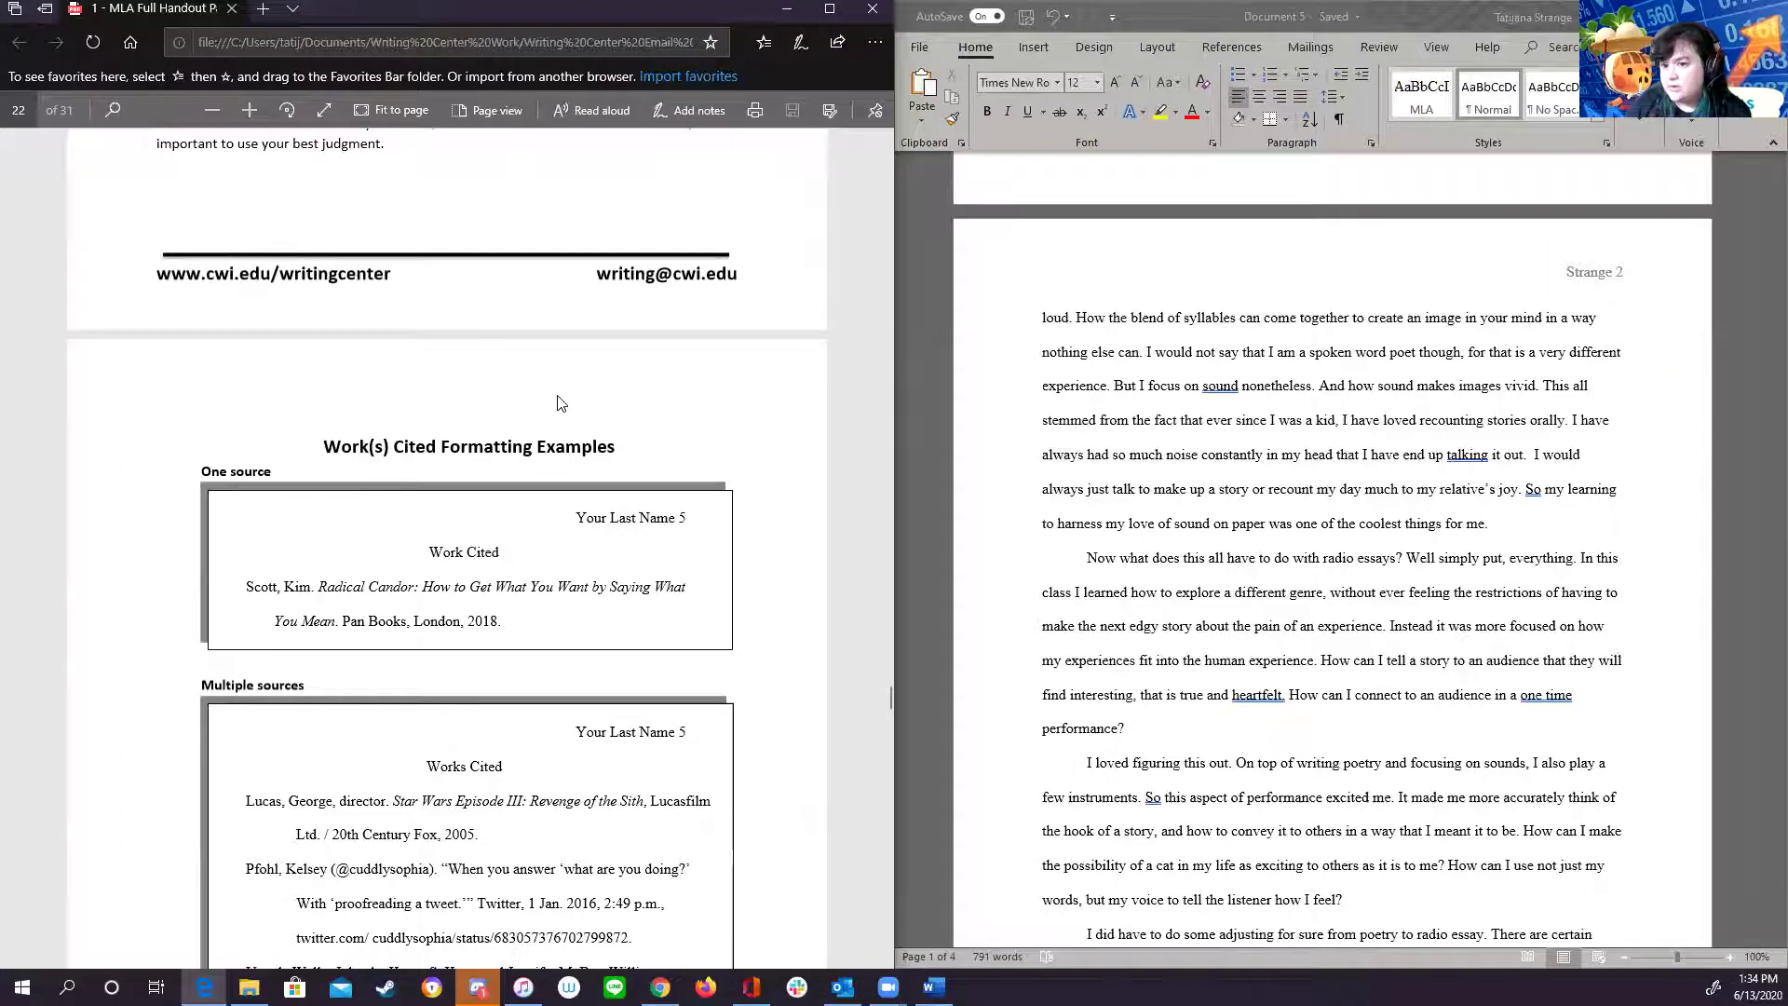
{"action": "scroll", "coordinate": [606, 440], "scroll_direction": "down", "scroll_amount": 10}
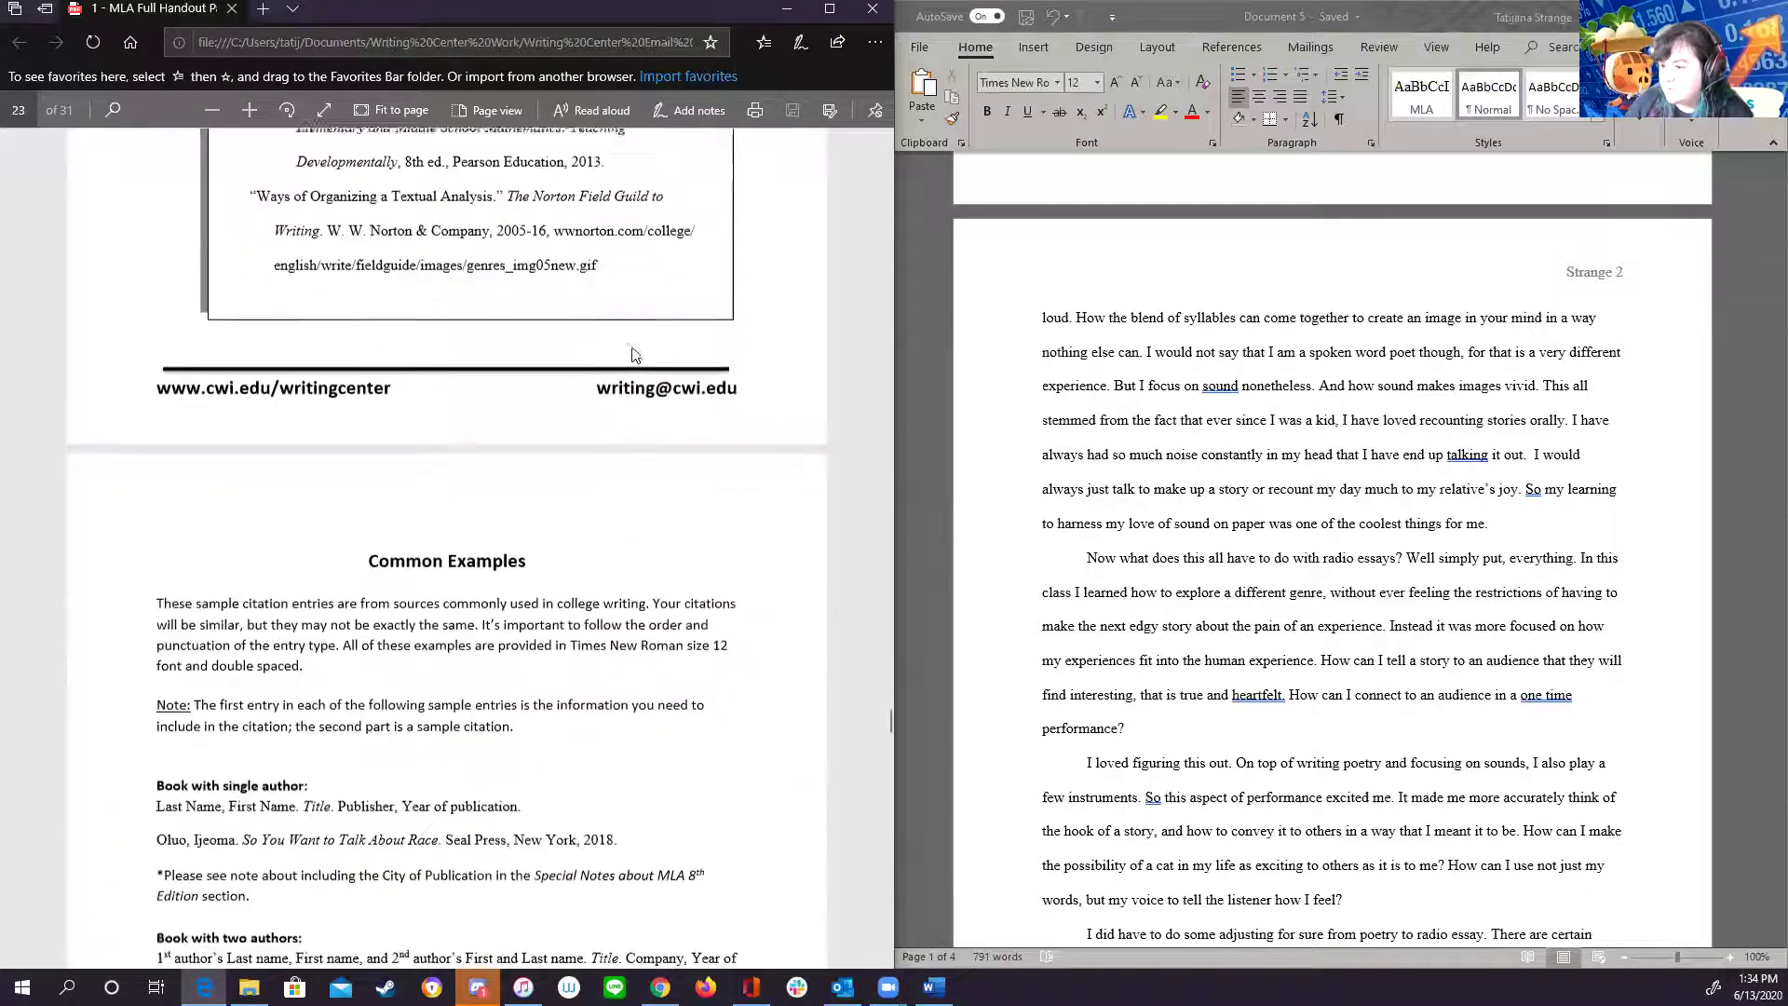
{"action": "scroll", "coordinate": [639, 347], "scroll_direction": "down", "scroll_amount": 4}
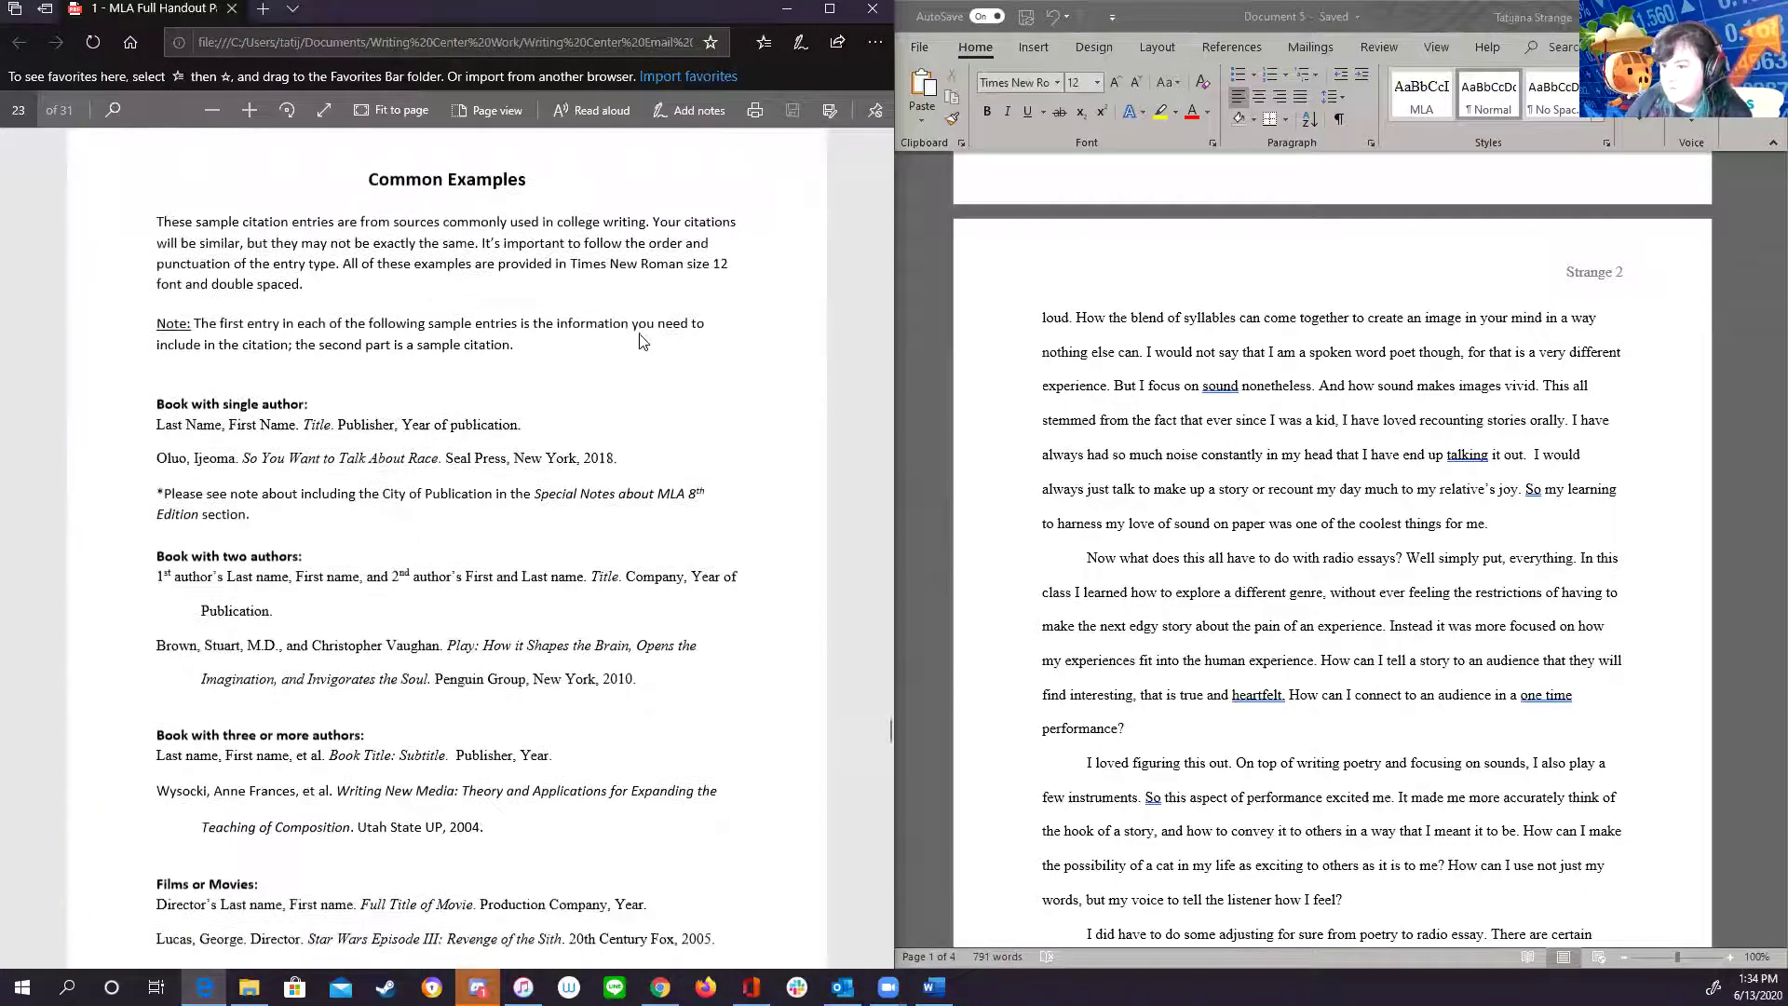
{"action": "scroll", "coordinate": [307, 428], "scroll_direction": "down", "scroll_amount": 2}
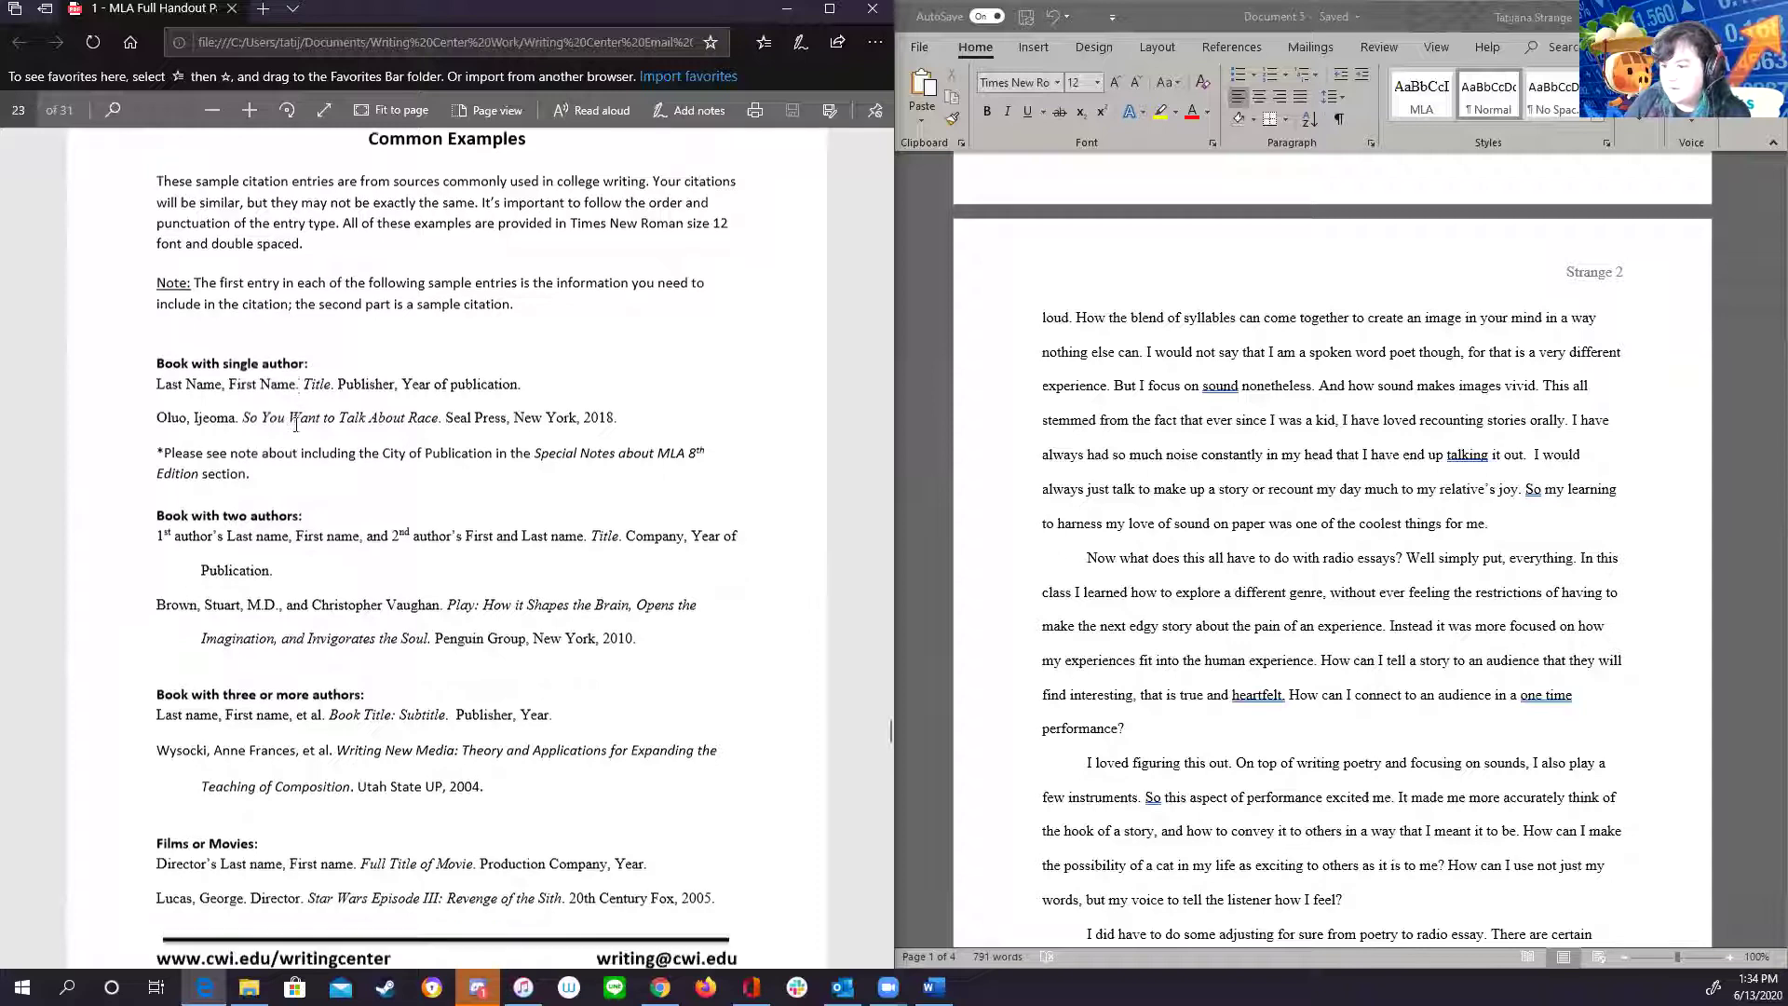
{"action": "scroll", "coordinate": [346, 424], "scroll_direction": "down", "scroll_amount": 7}
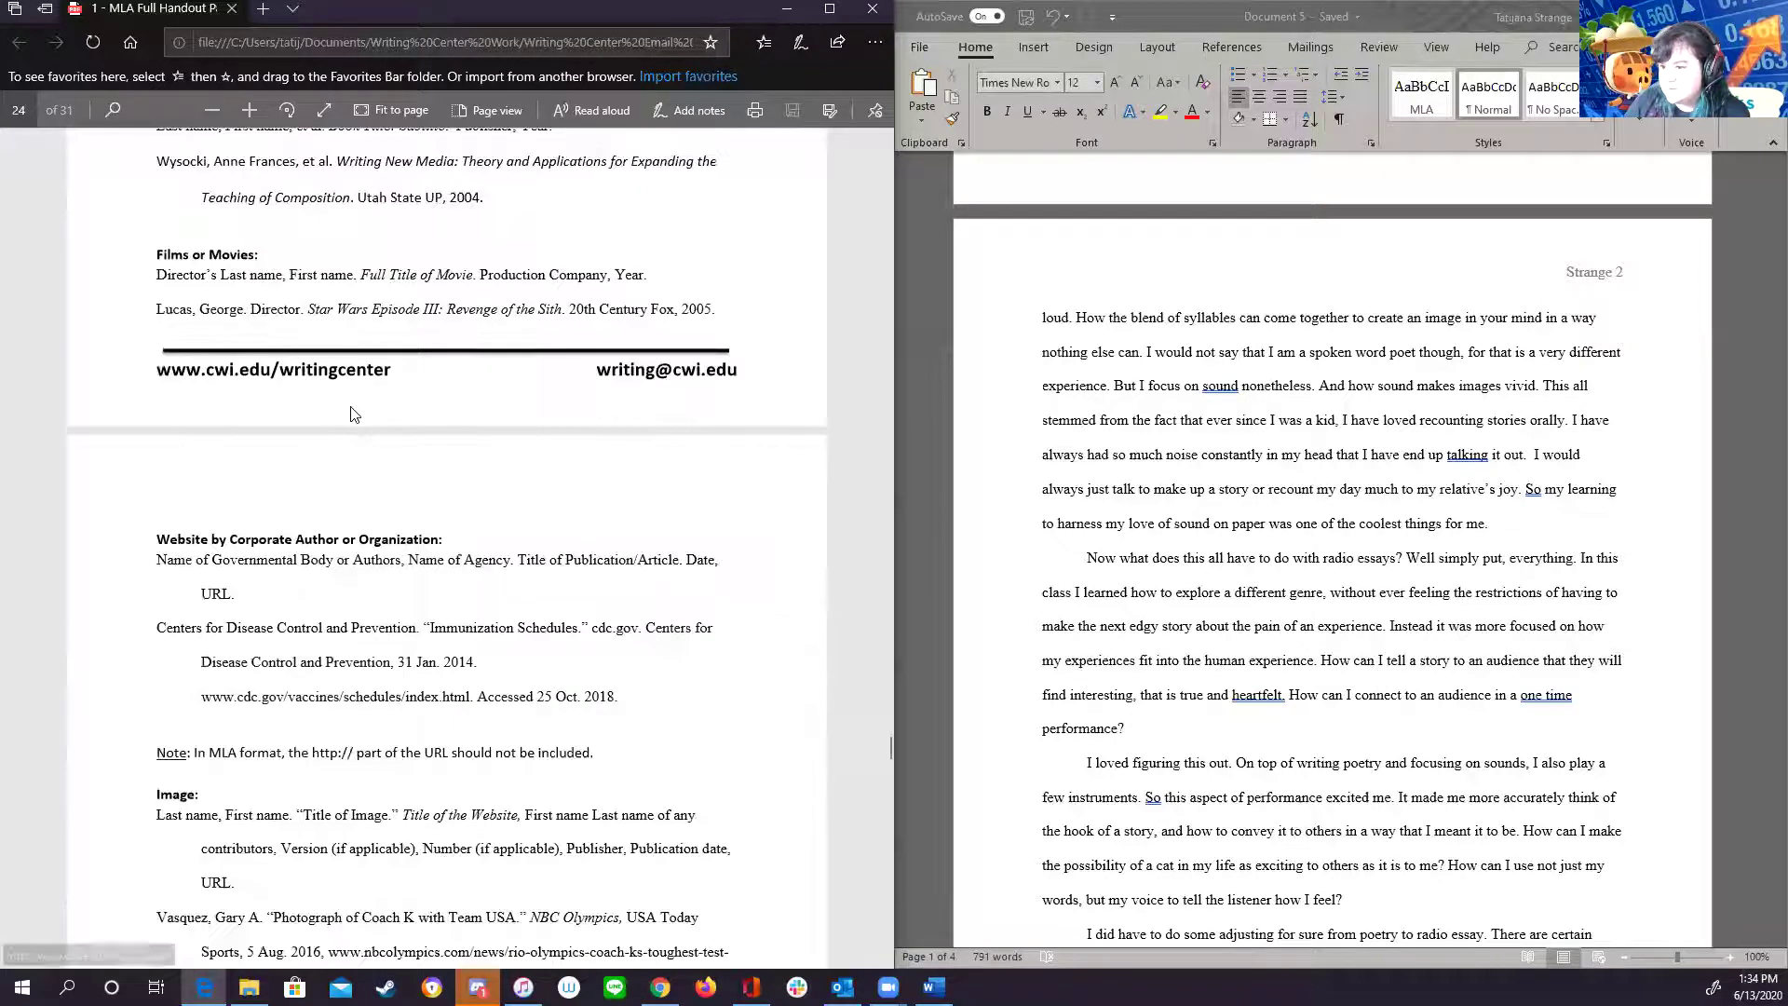
{"action": "scroll", "coordinate": [440, 785], "scroll_direction": "down", "scroll_amount": 1}
{"action": "scroll", "coordinate": [440, 785], "scroll_direction": "down", "scroll_amount": 2}
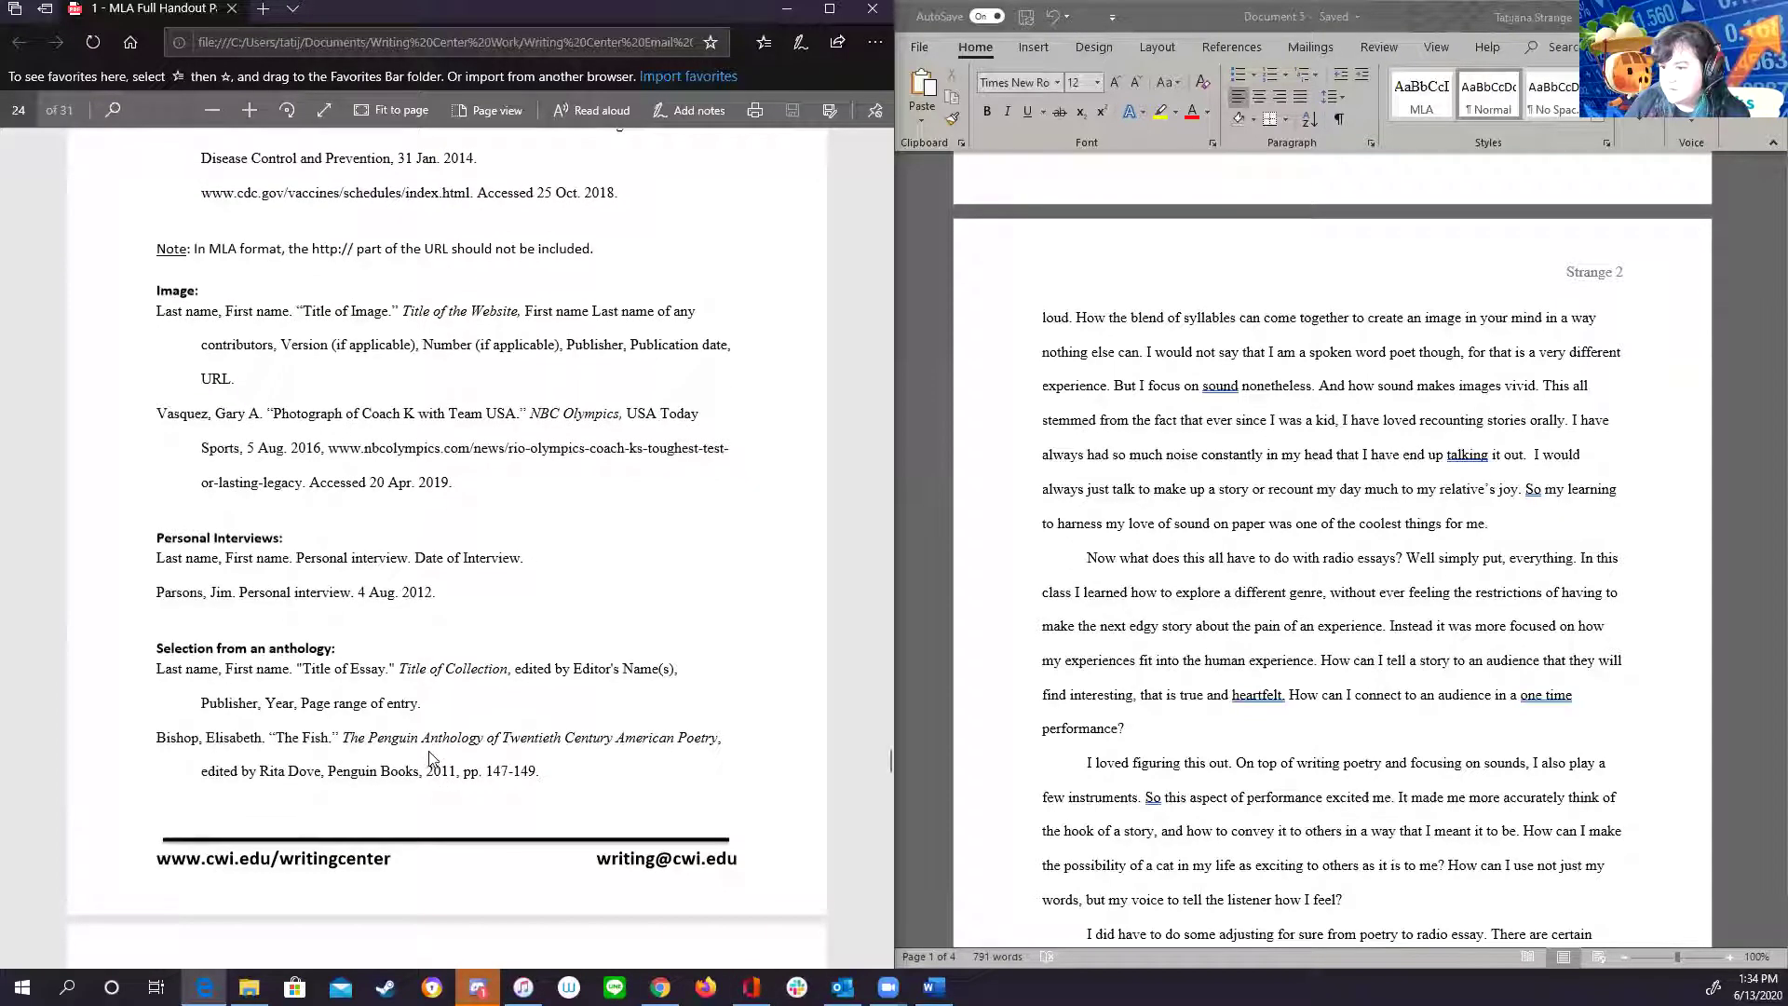
{"action": "scroll", "coordinate": [443, 704], "scroll_direction": "down", "scroll_amount": 7}
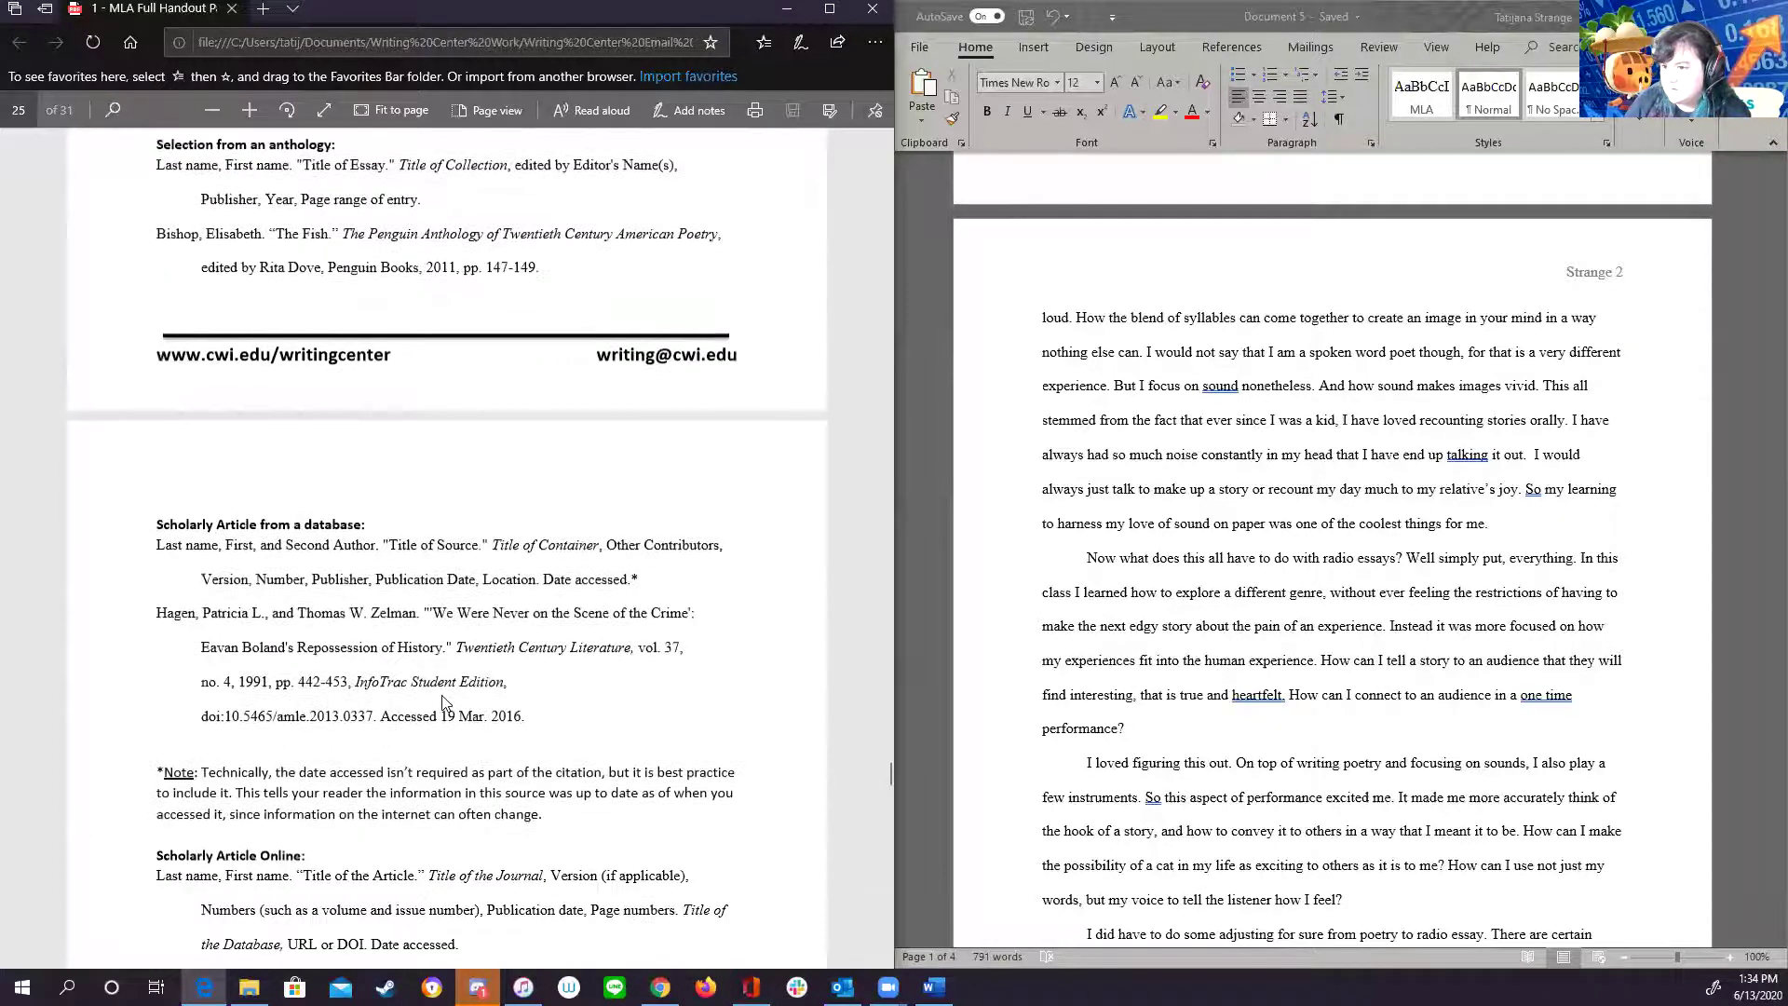
{"action": "scroll", "coordinate": [443, 703], "scroll_direction": "down", "scroll_amount": 7}
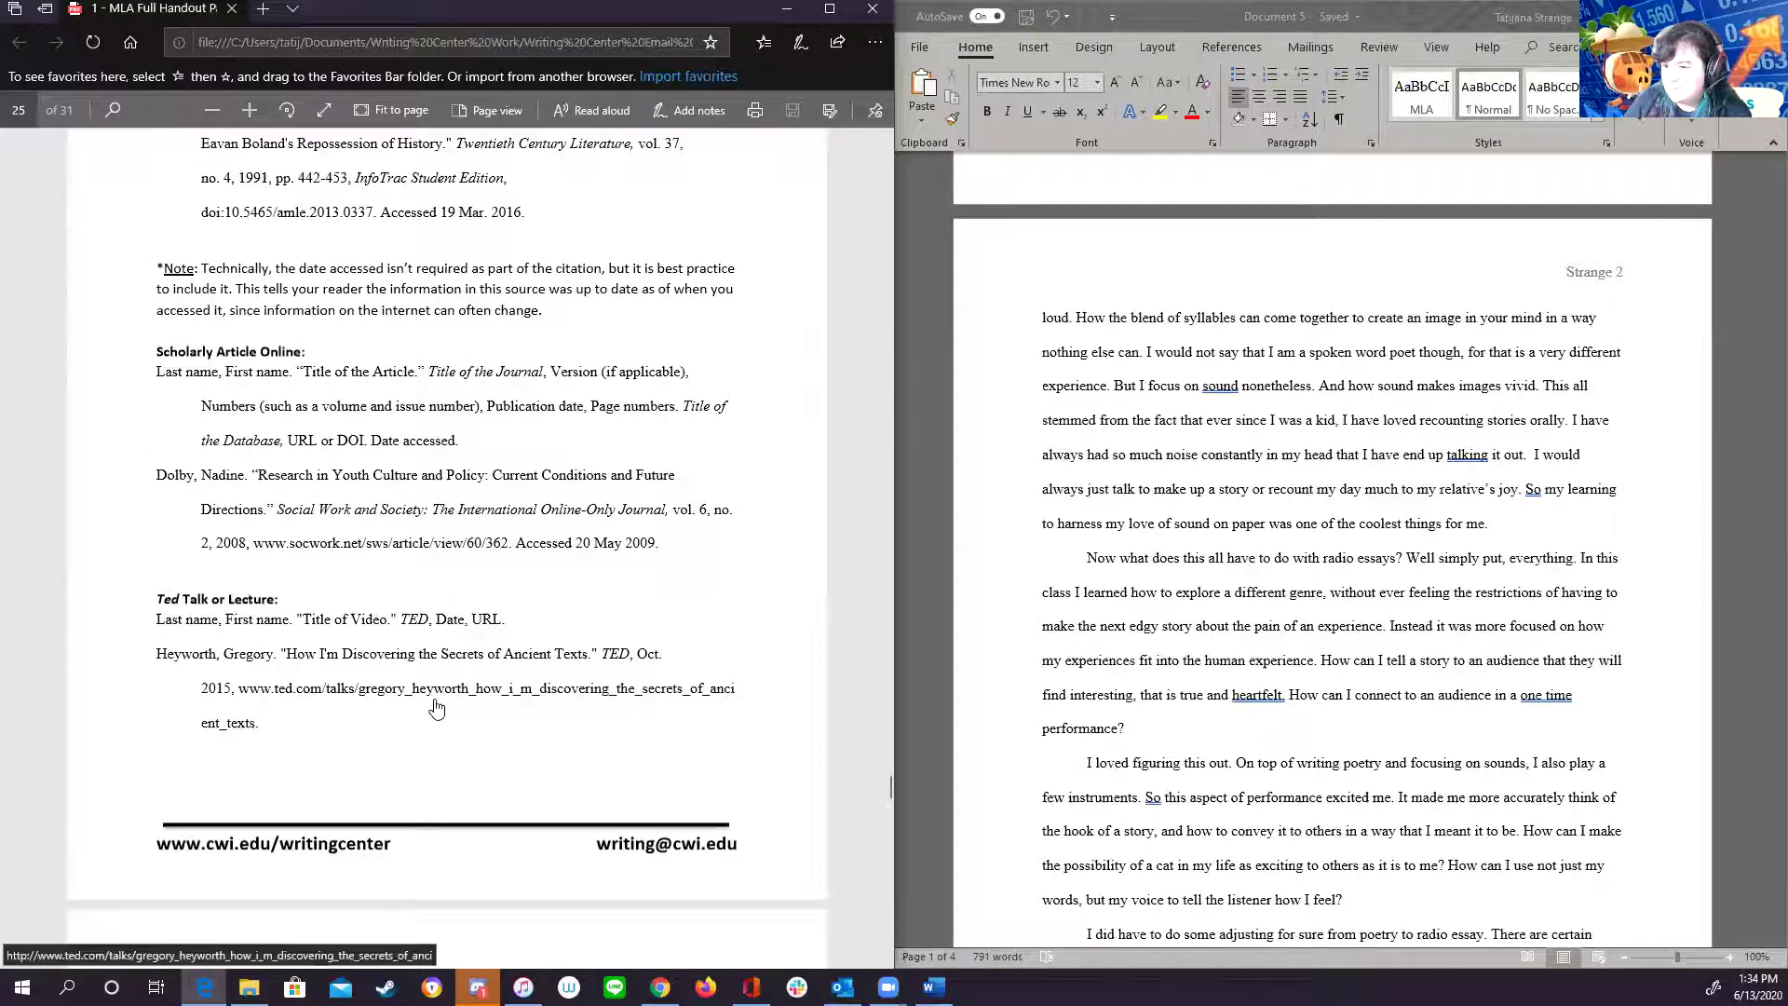
{"action": "scroll", "coordinate": [437, 708], "scroll_direction": "down", "scroll_amount": 9}
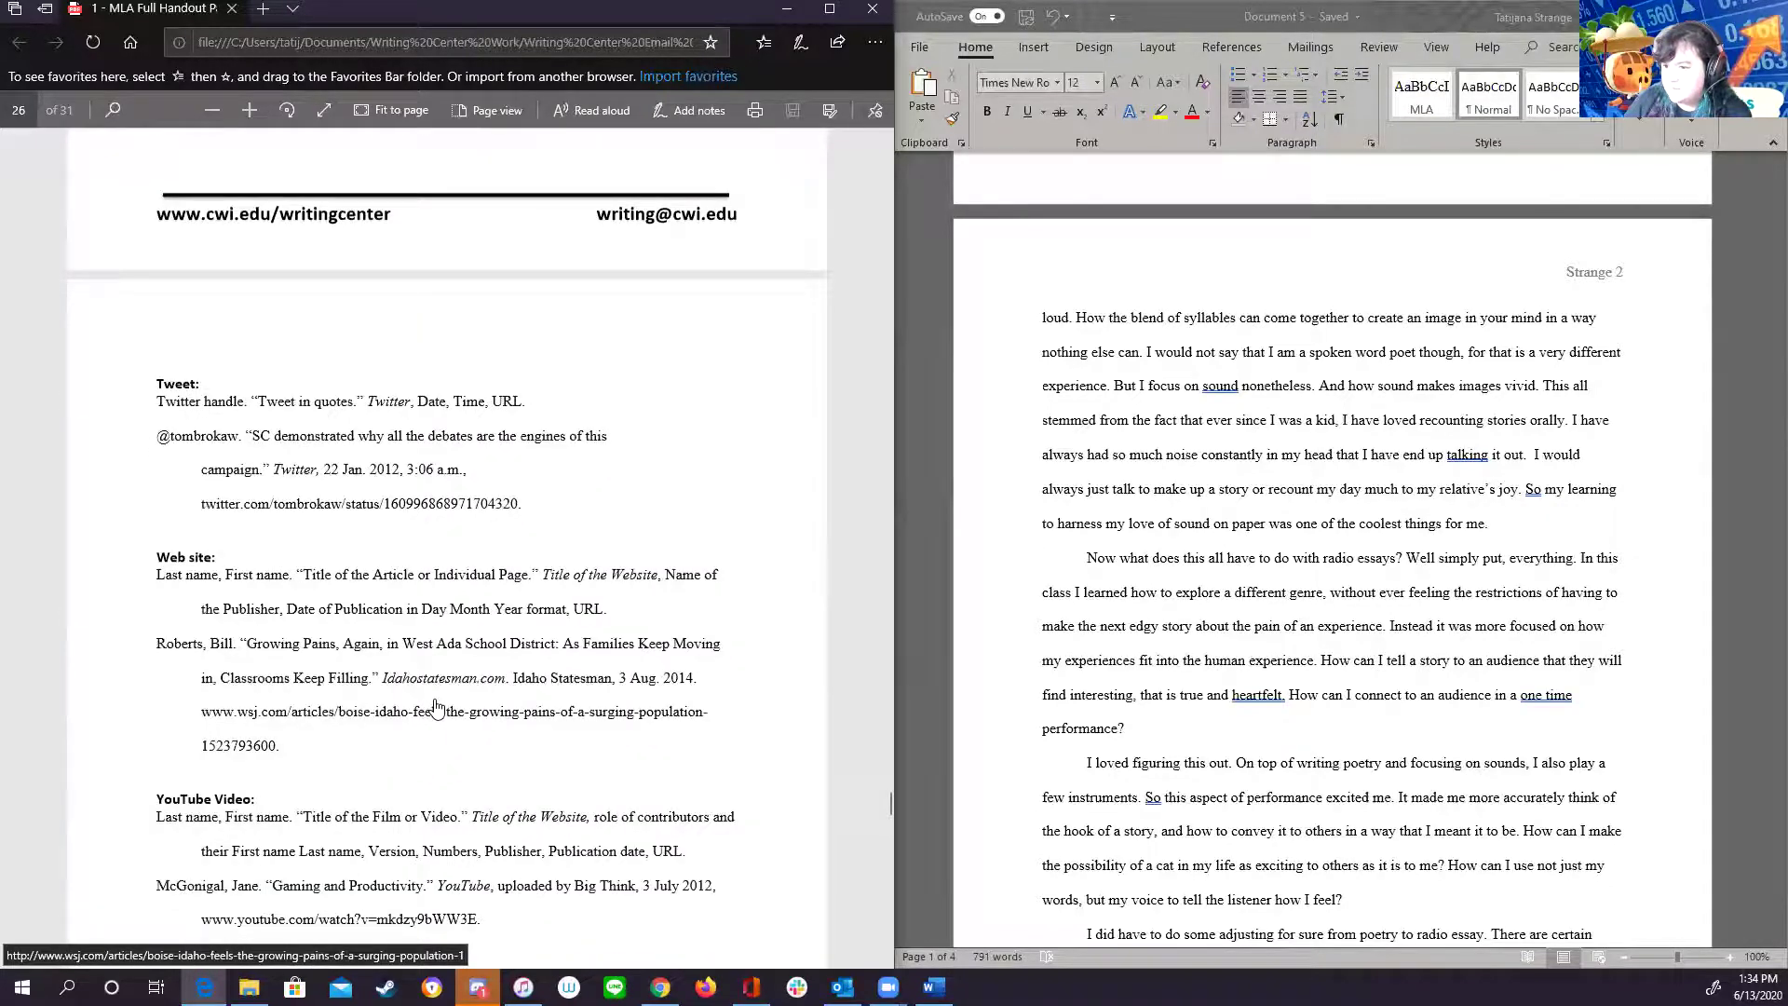
{"action": "scroll", "coordinate": [437, 707], "scroll_direction": "down", "scroll_amount": 9}
{"action": "scroll", "coordinate": [434, 680], "scroll_direction": "up", "scroll_amount": 20}
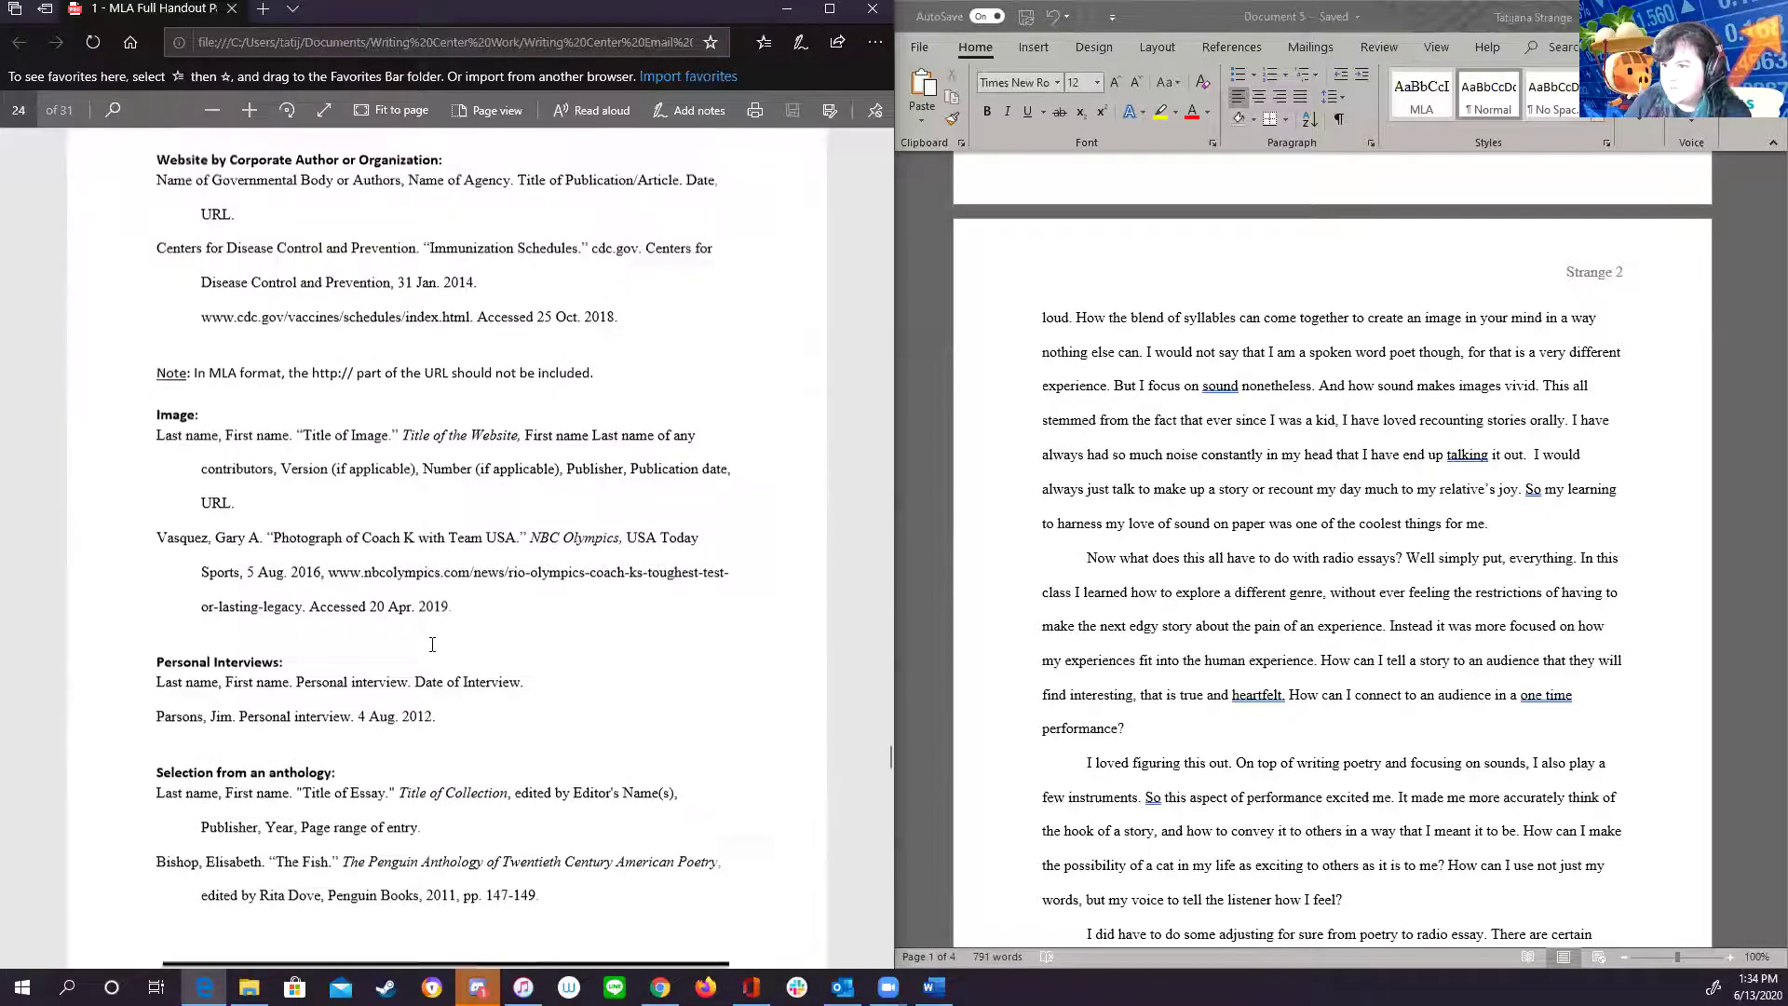
{"action": "scroll", "coordinate": [432, 644], "scroll_direction": "up", "scroll_amount": 11}
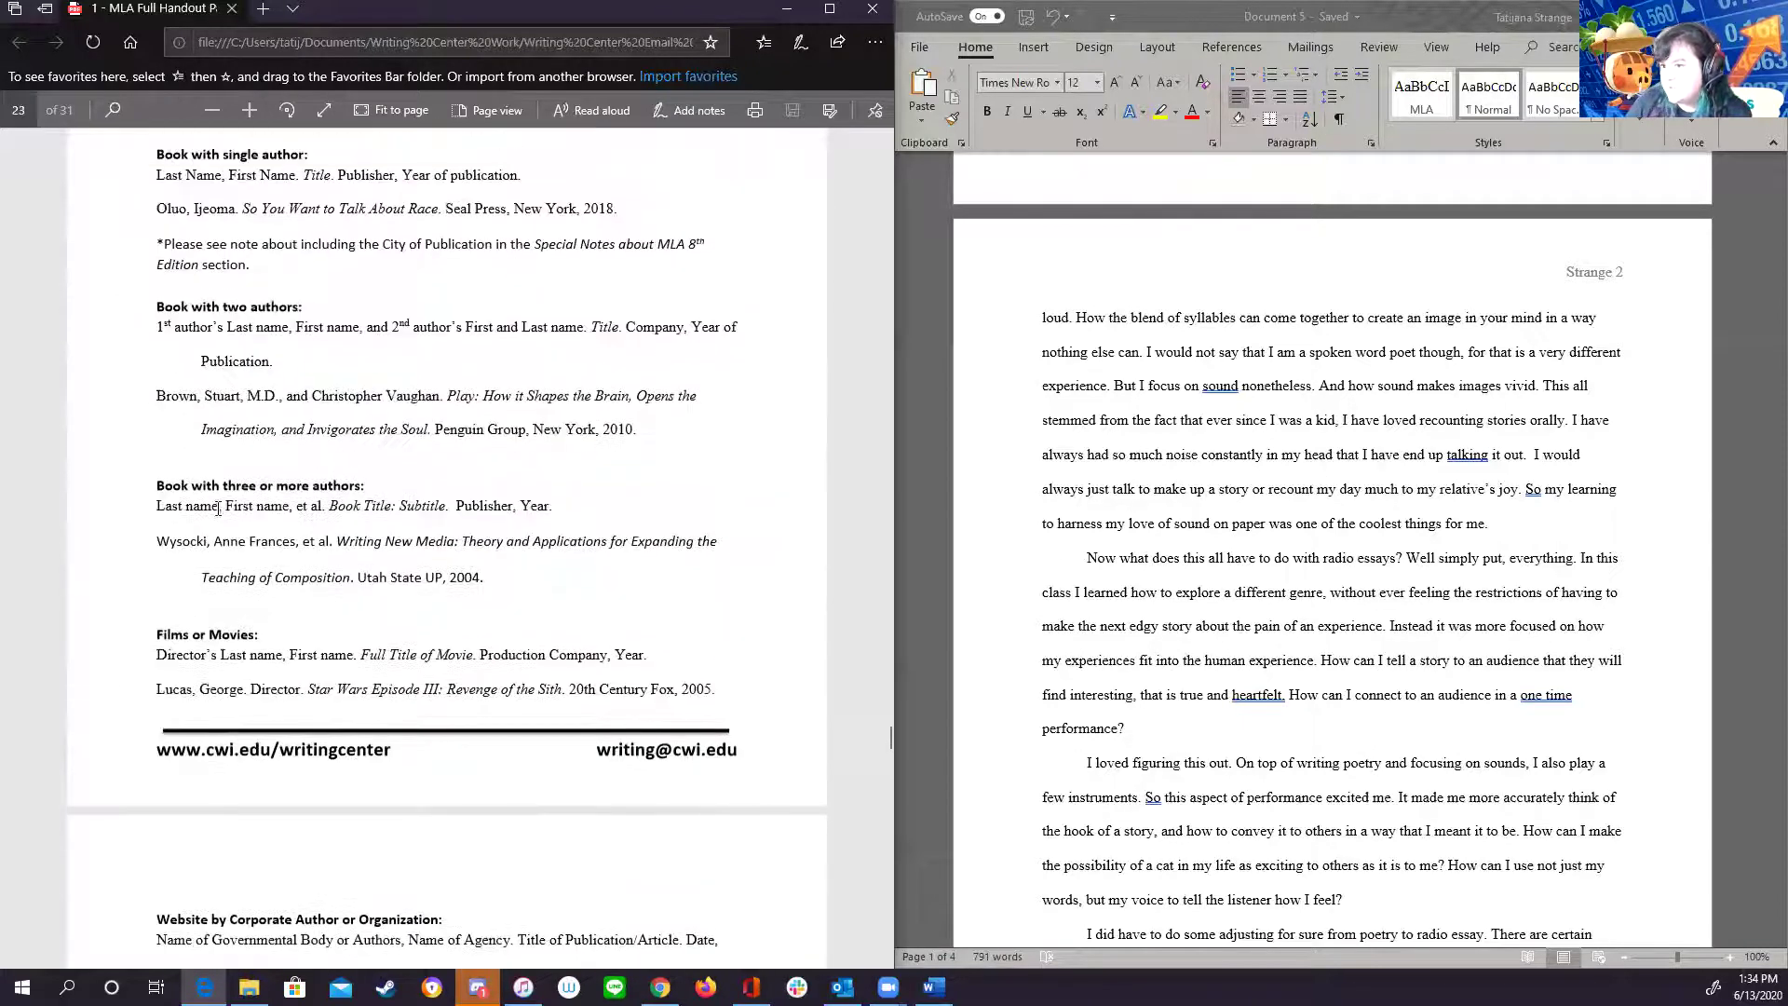
{"action": "scroll", "coordinate": [220, 515], "scroll_direction": "up", "scroll_amount": 4}
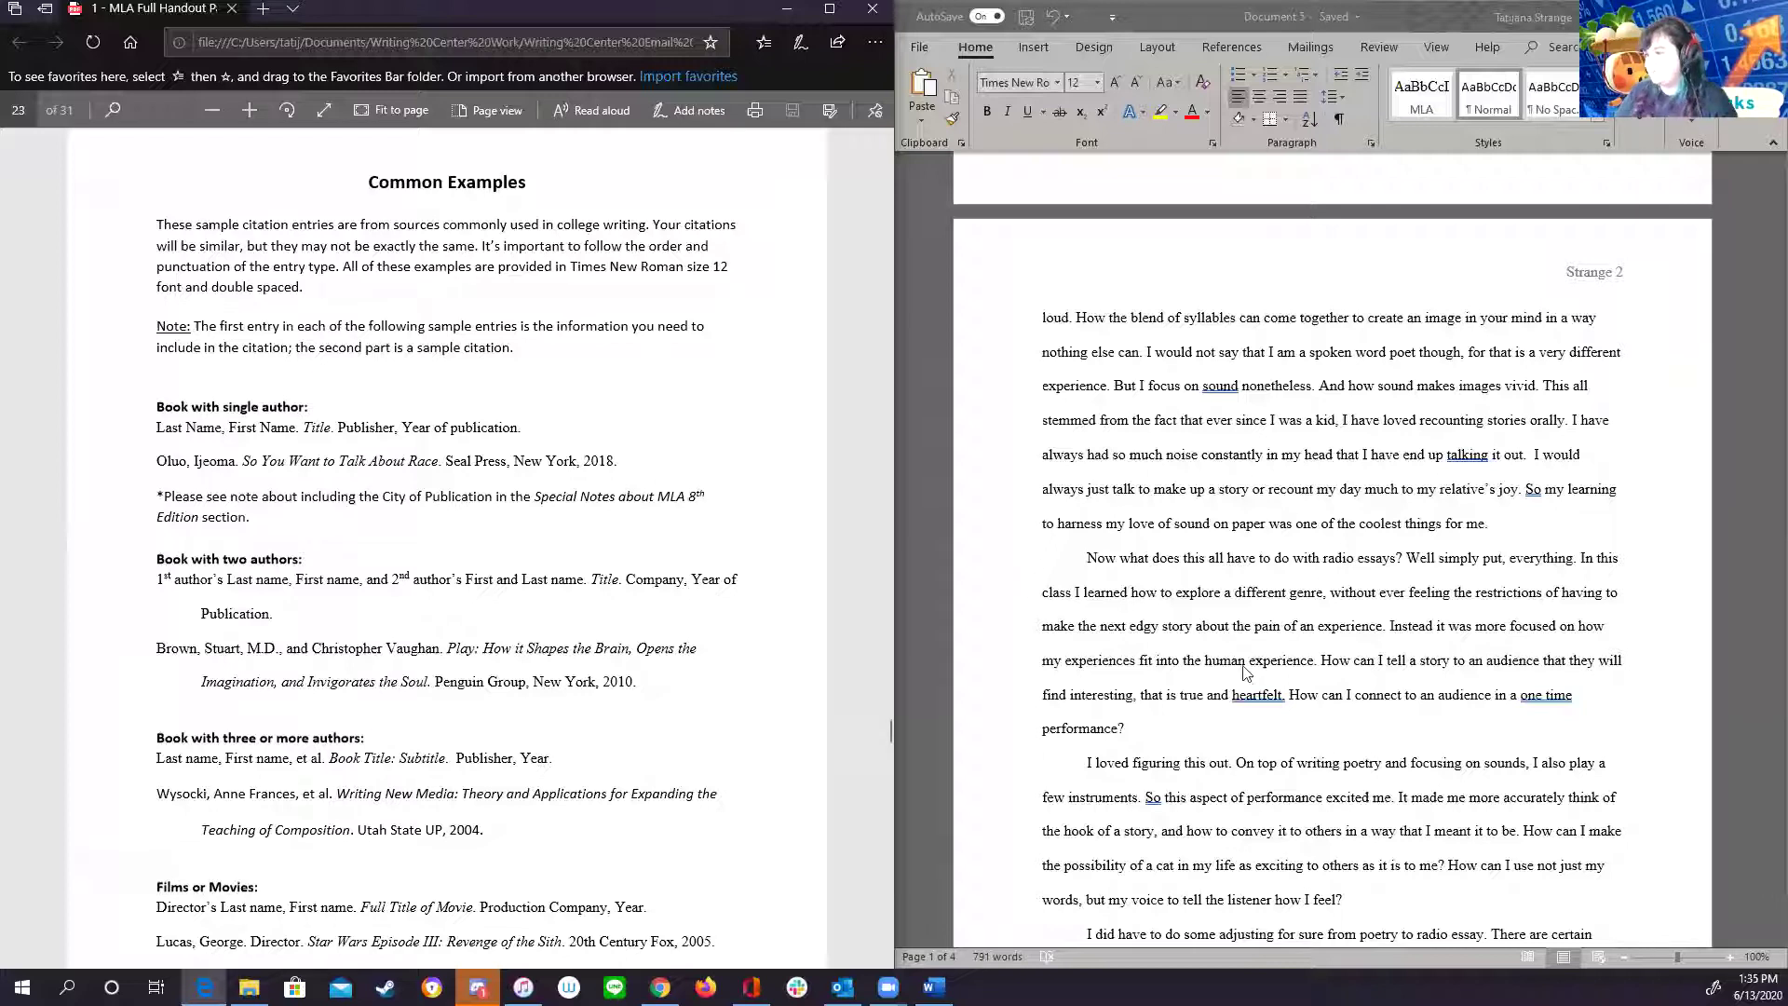
- Type 'Carver, Raymond.' below the Works Cited heading and turn on italics
{"action": "scroll", "coordinate": [1243, 680], "scroll_direction": "down", "scroll_amount": 15}
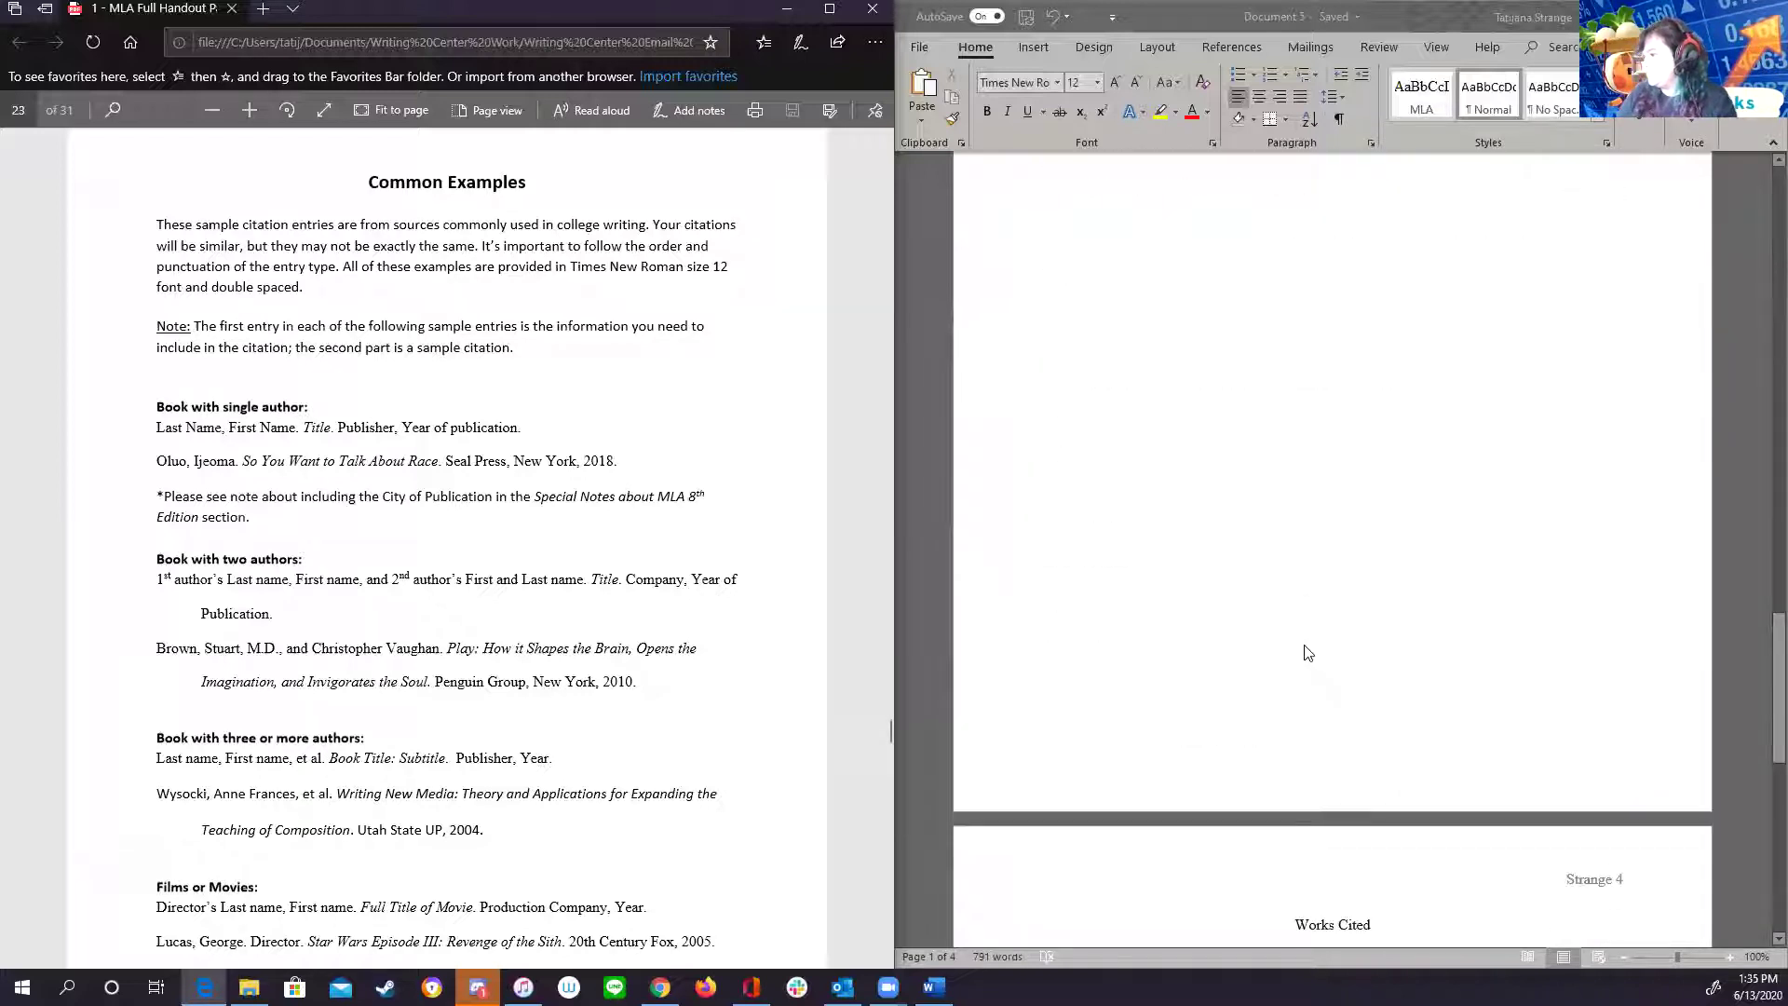
{"action": "scroll", "coordinate": [1308, 652], "scroll_direction": "down", "scroll_amount": 15}
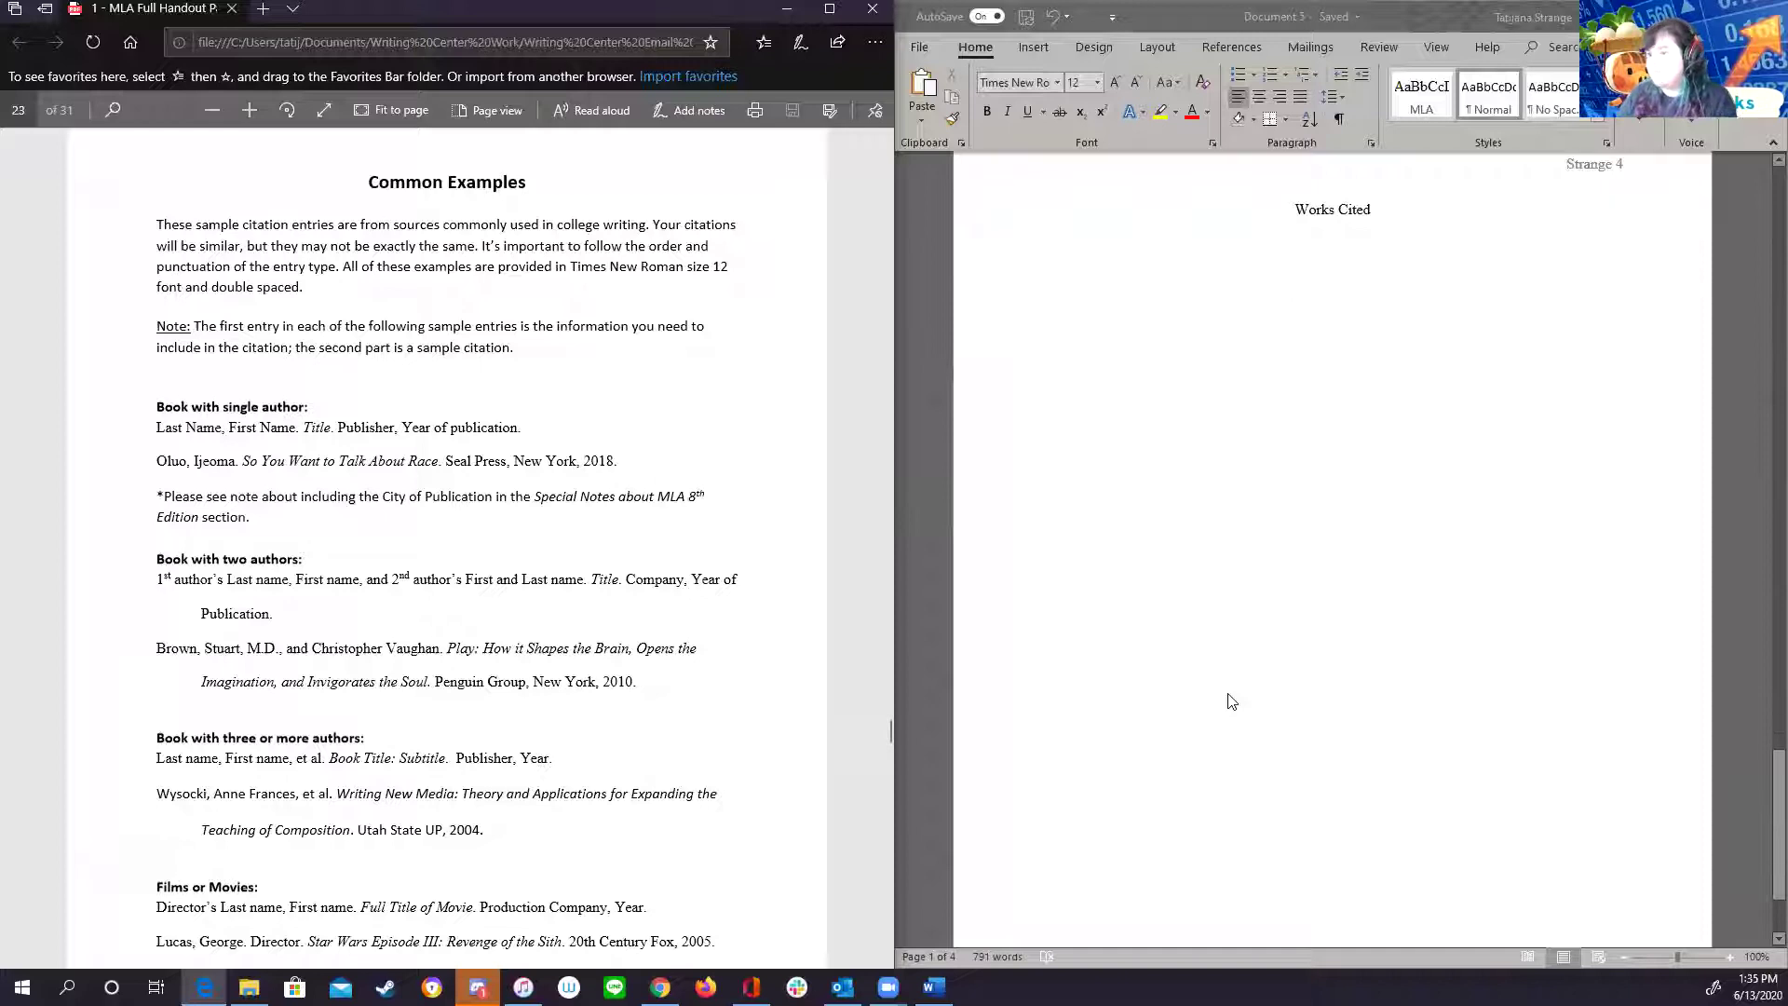
{"action": "scroll", "coordinate": [1239, 670], "scroll_direction": "up", "scroll_amount": 1}
{"action": "left_click", "coordinate": [1045, 364]}
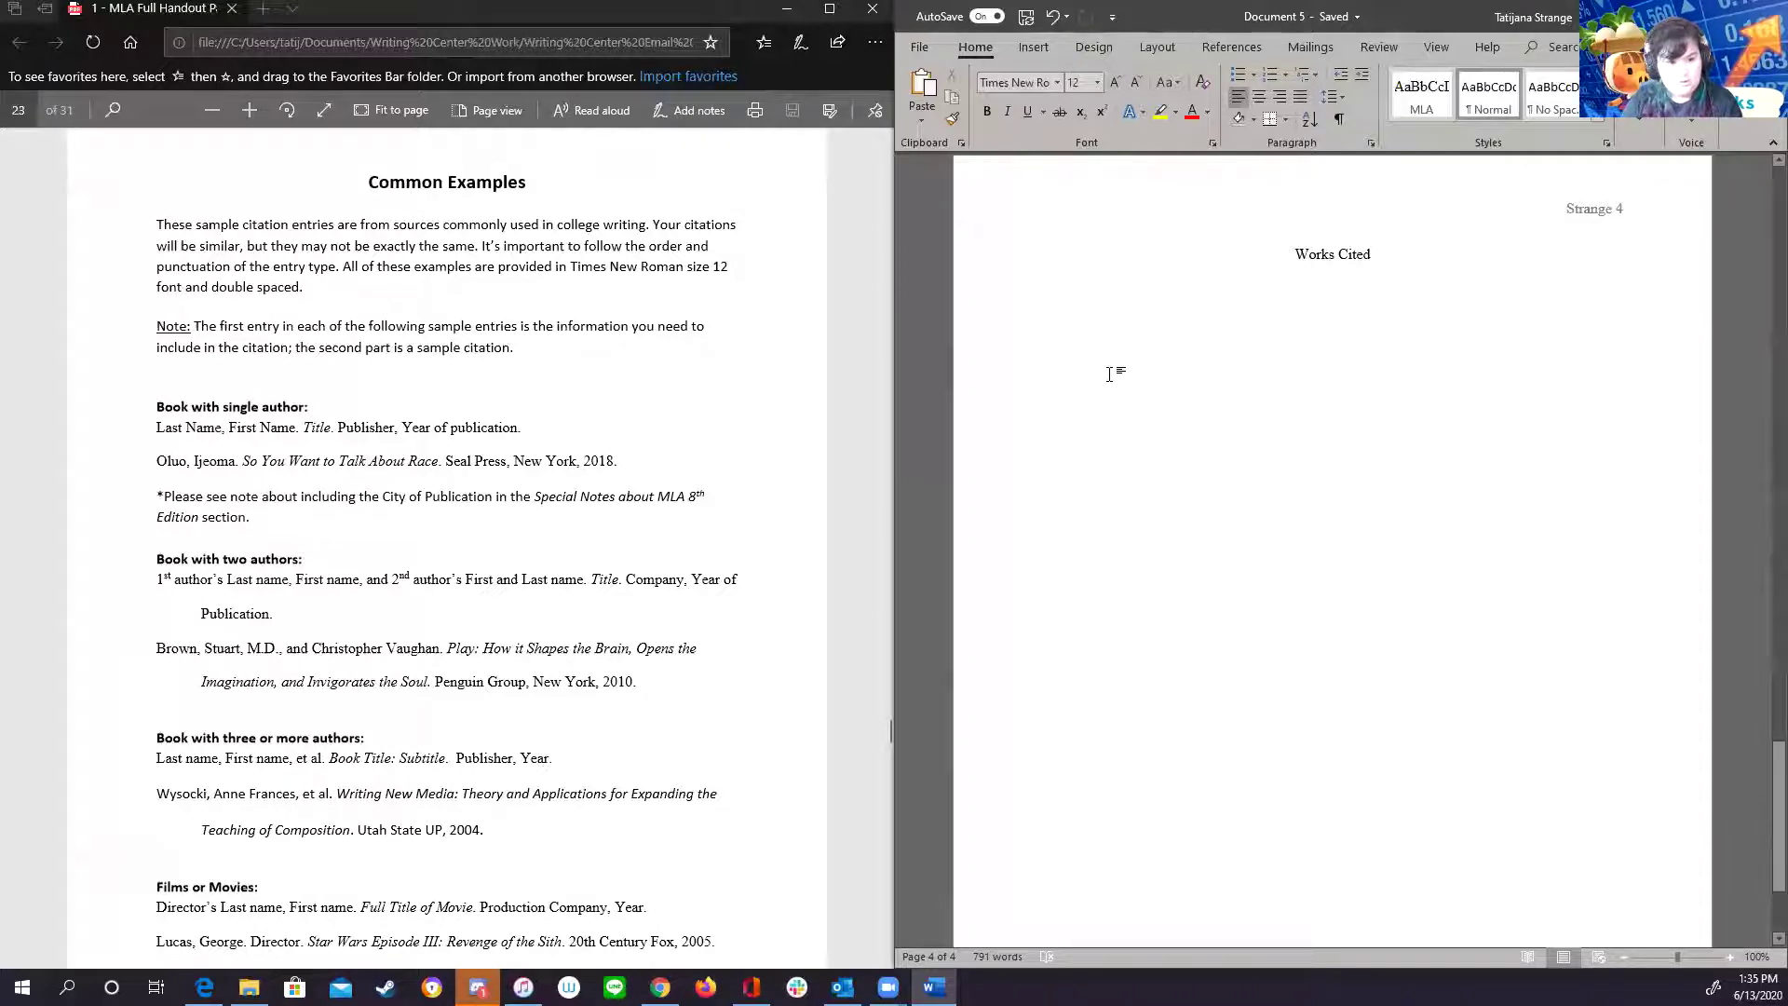
{"action": "type", "text": "Carver"}
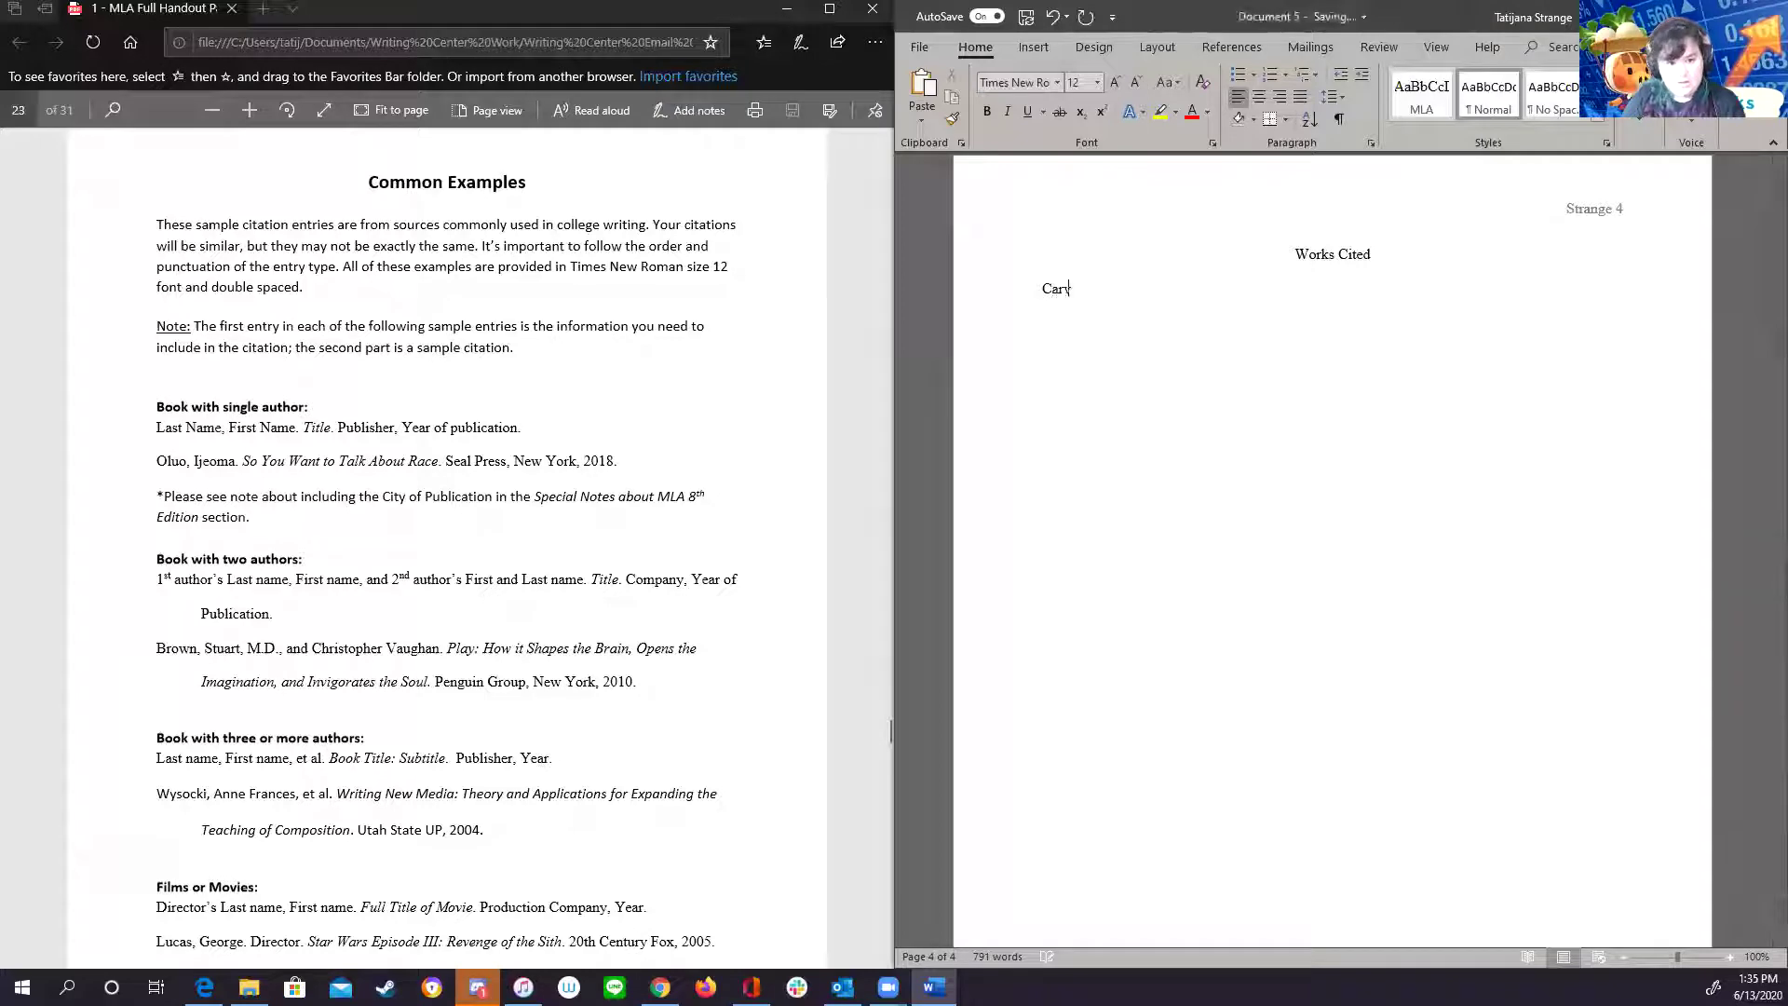
{"action": "type", "text": ","}
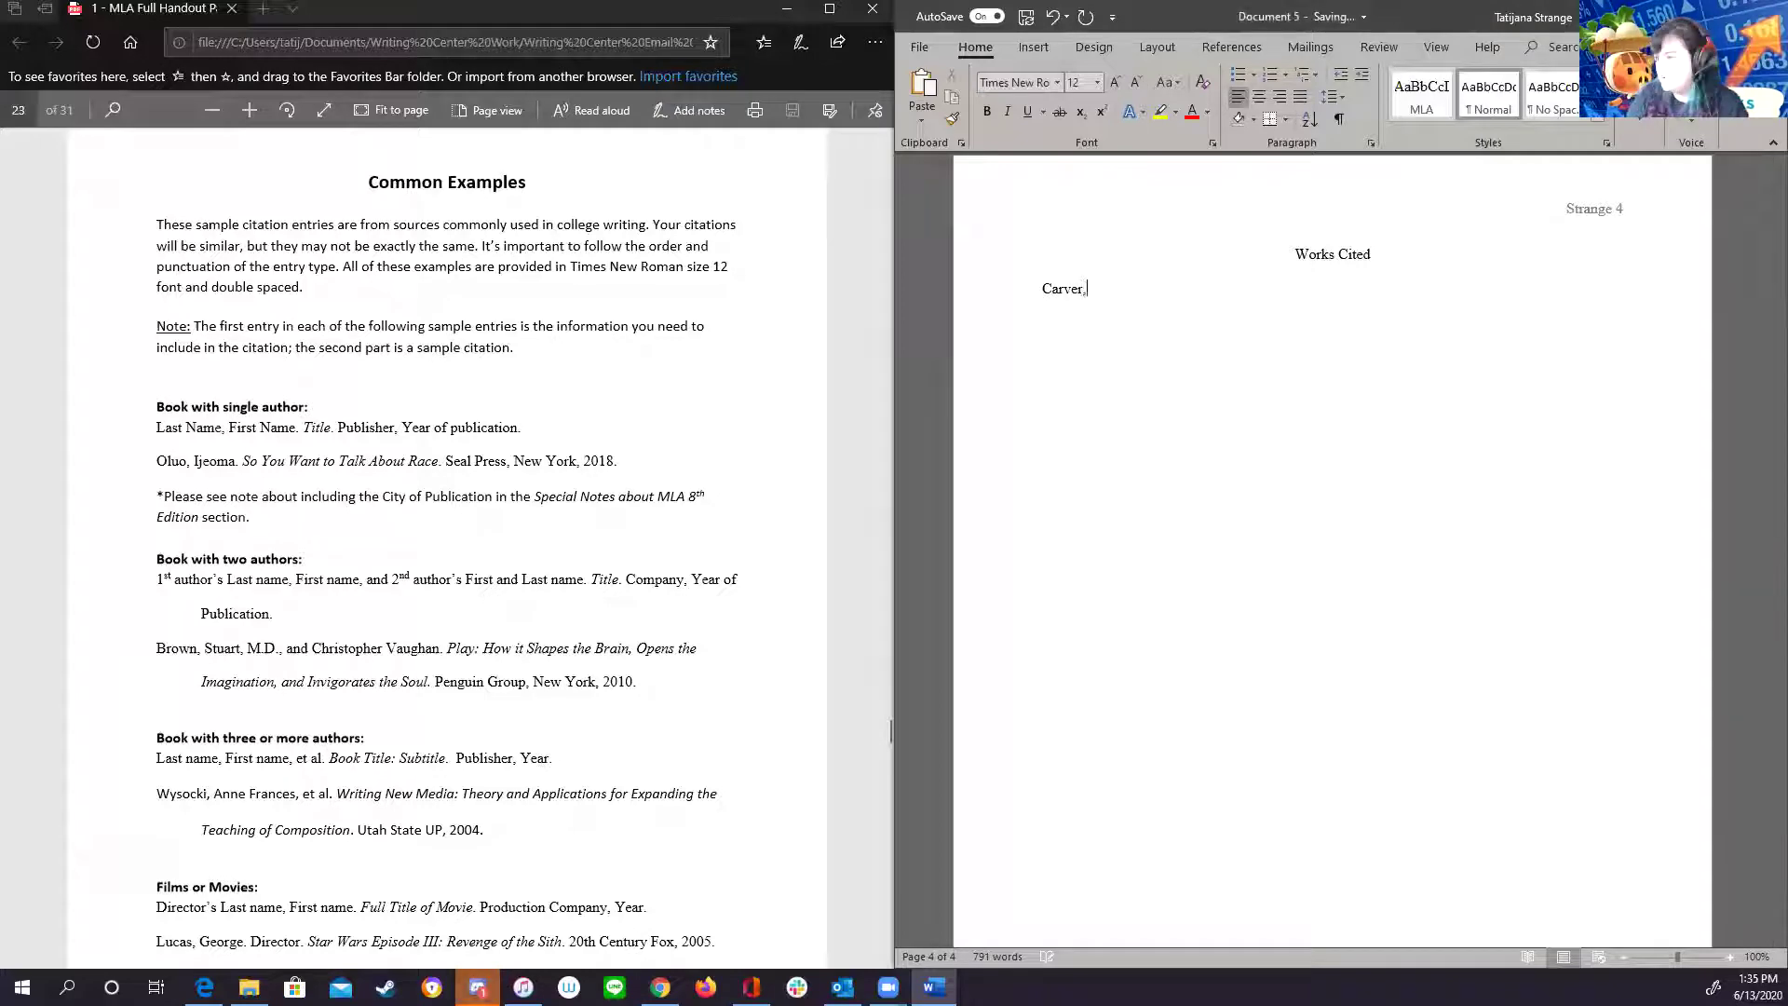
{"action": "type", "text": " Raymond"}
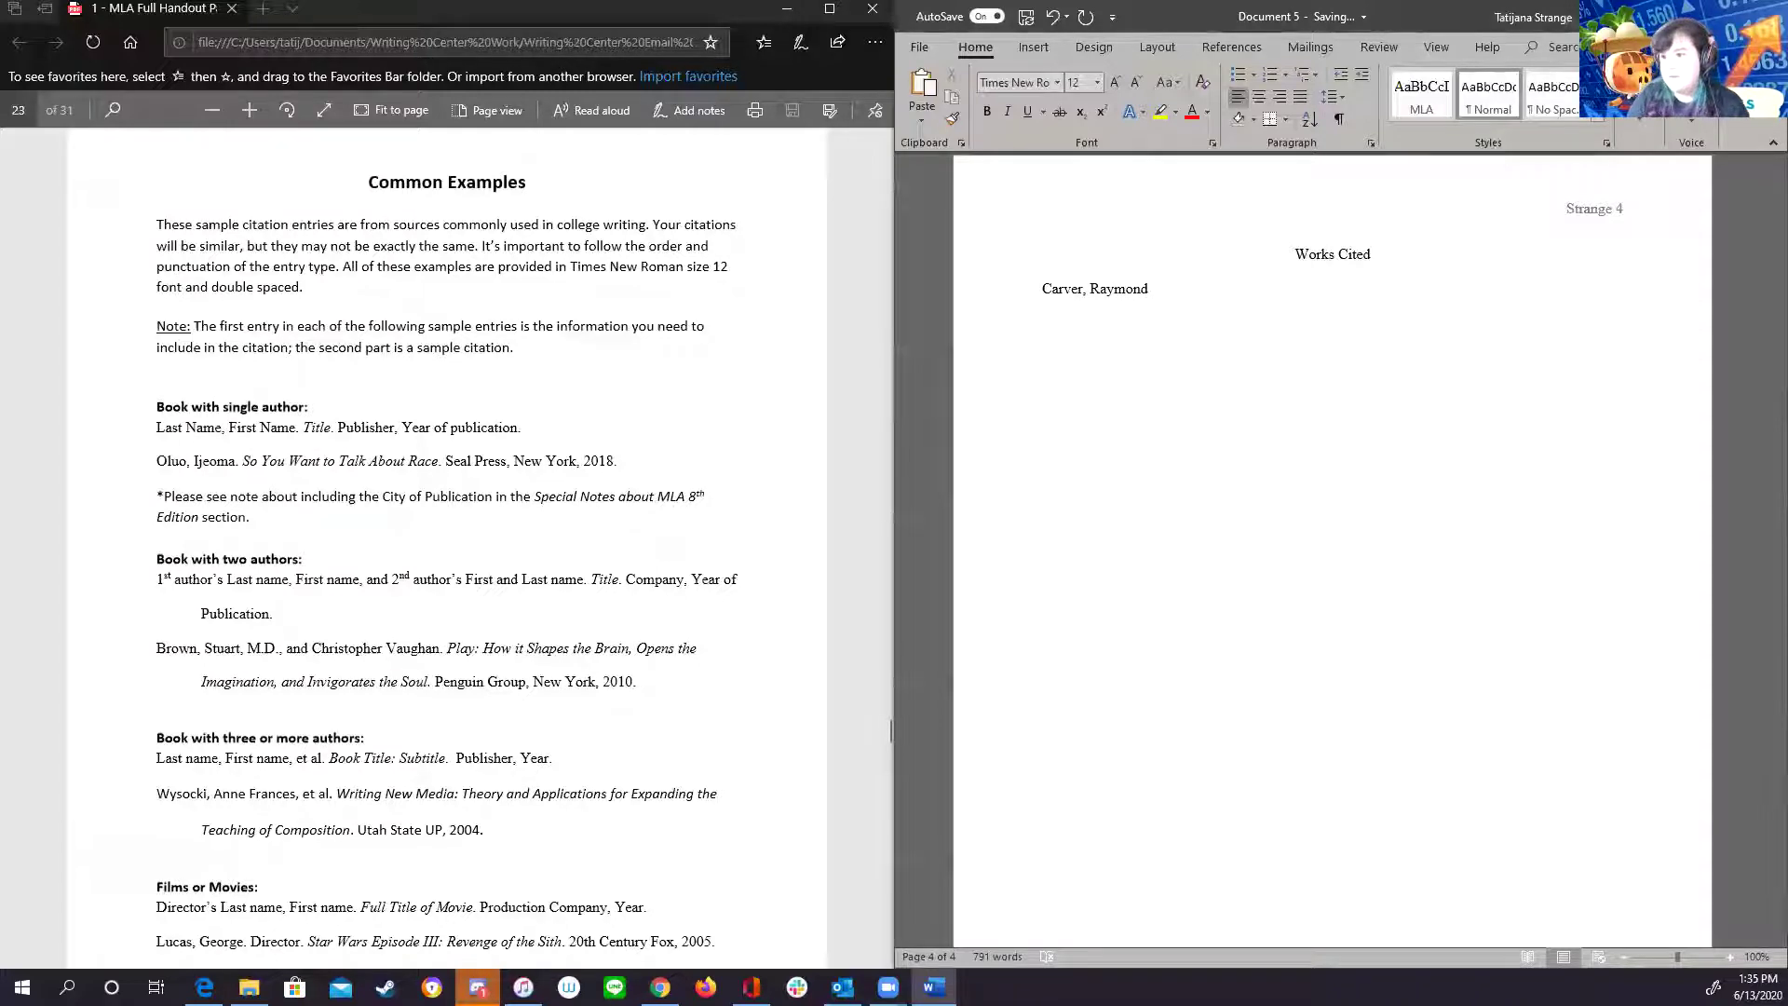
{"action": "type", "text": "."}
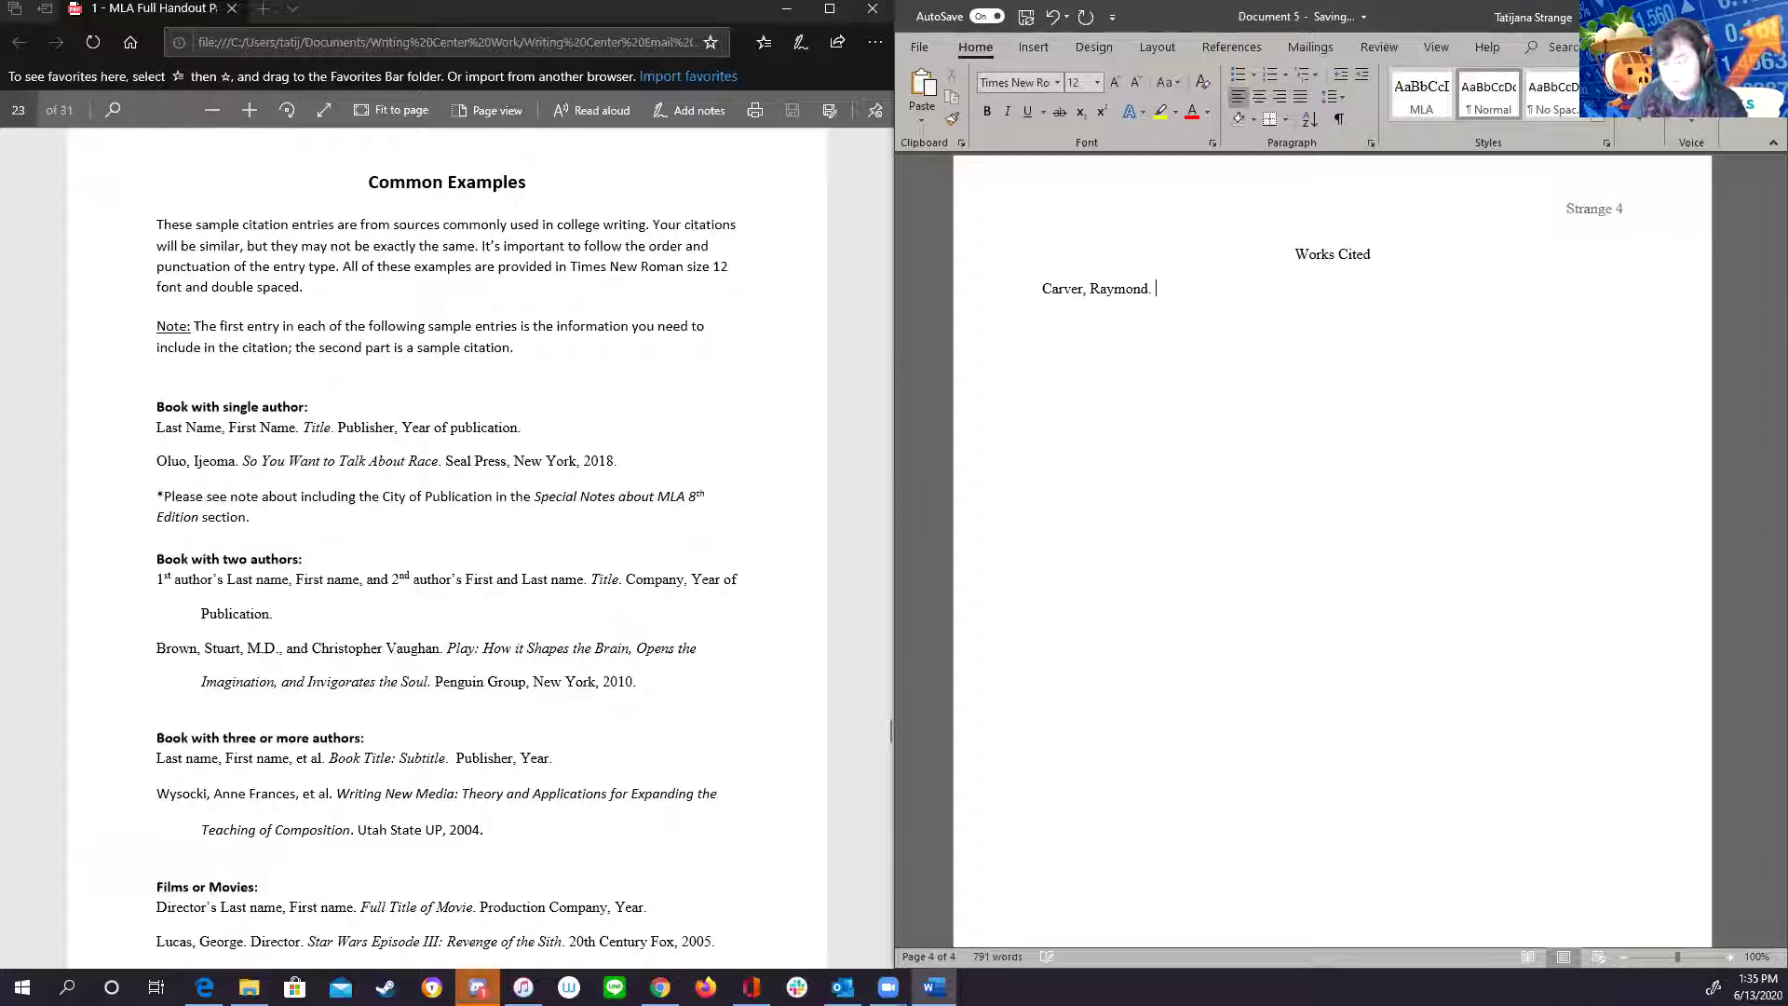
{"action": "key", "text": "ctrl+i"}
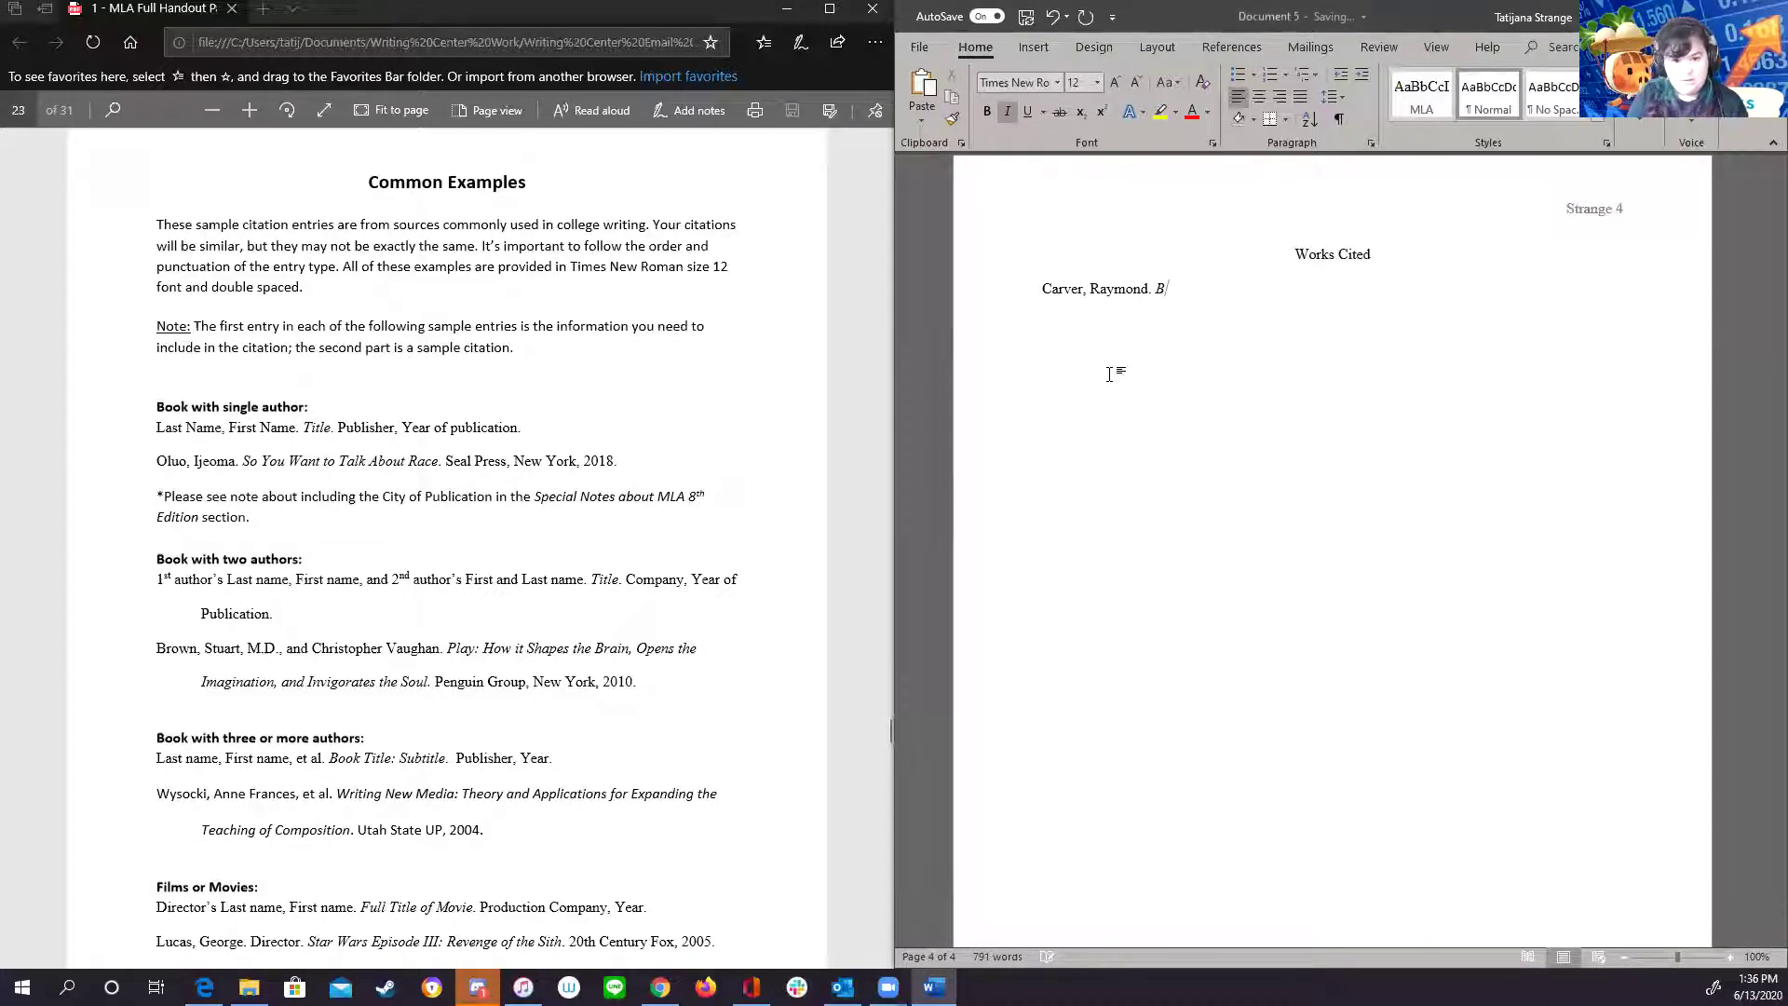
- Type the italic title 'Bicycles, Muscles, Cigarettes' followed by a non-italic period
{"action": "type", "text": "Bicycl"}
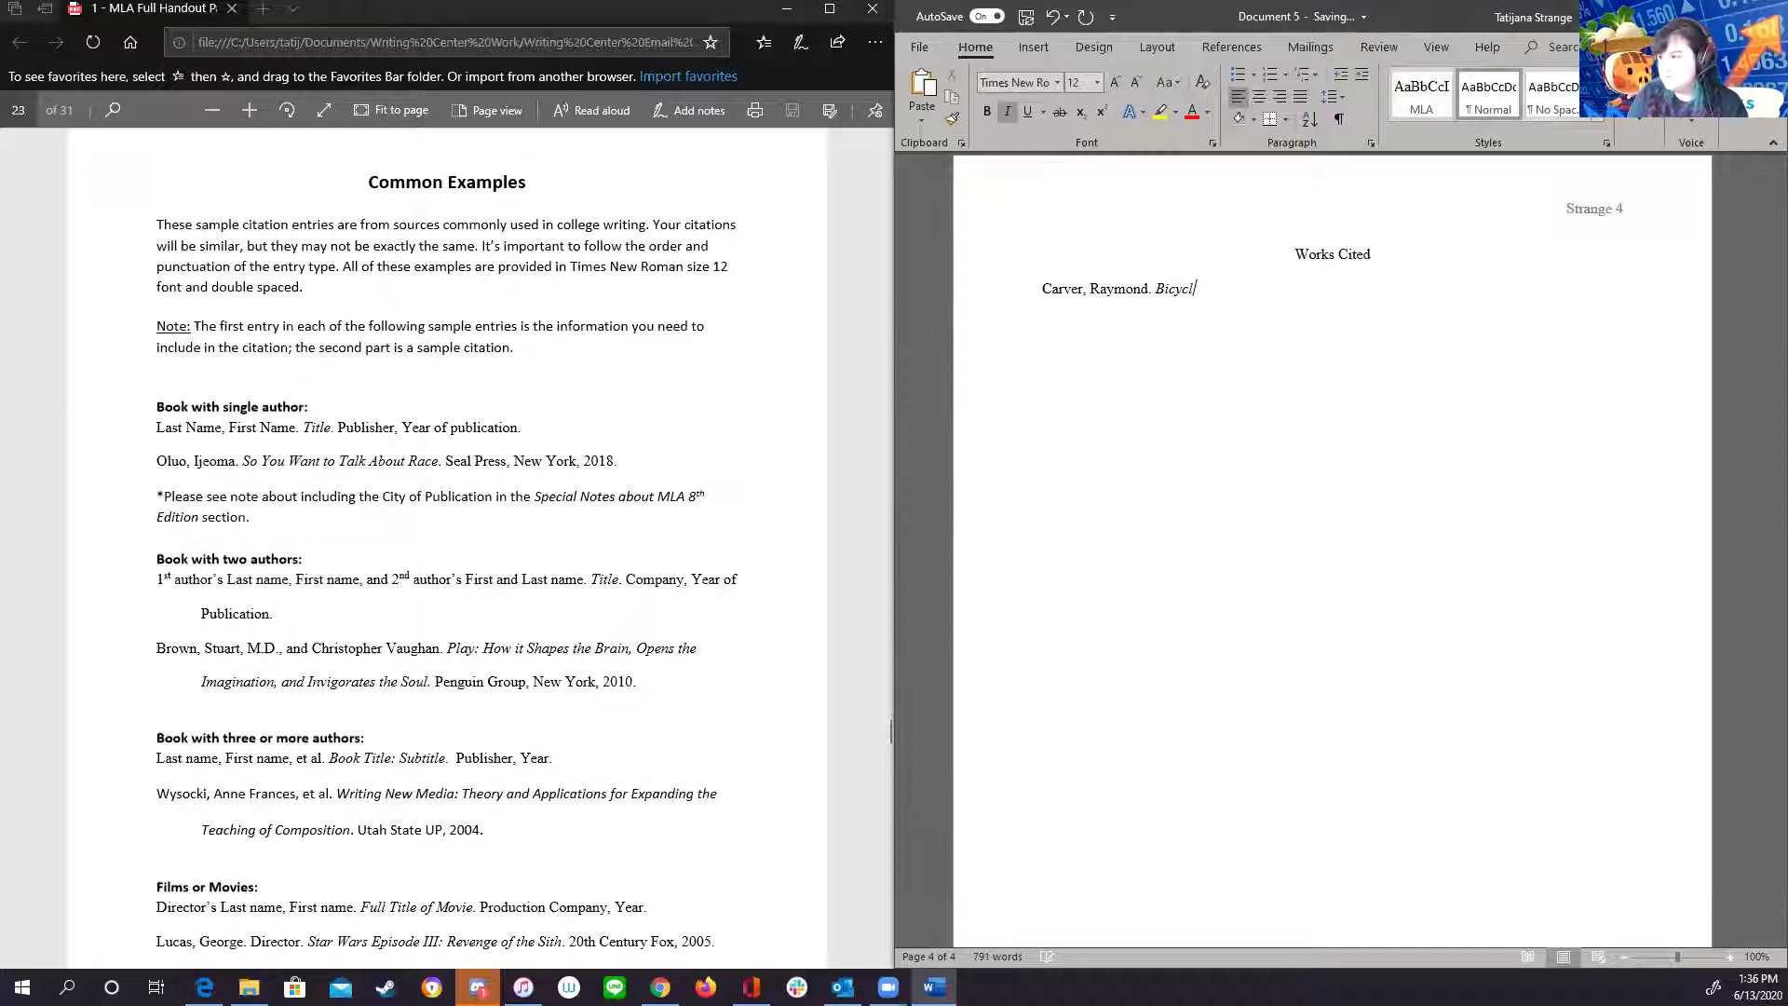
{"action": "type", "text": "es, M"}
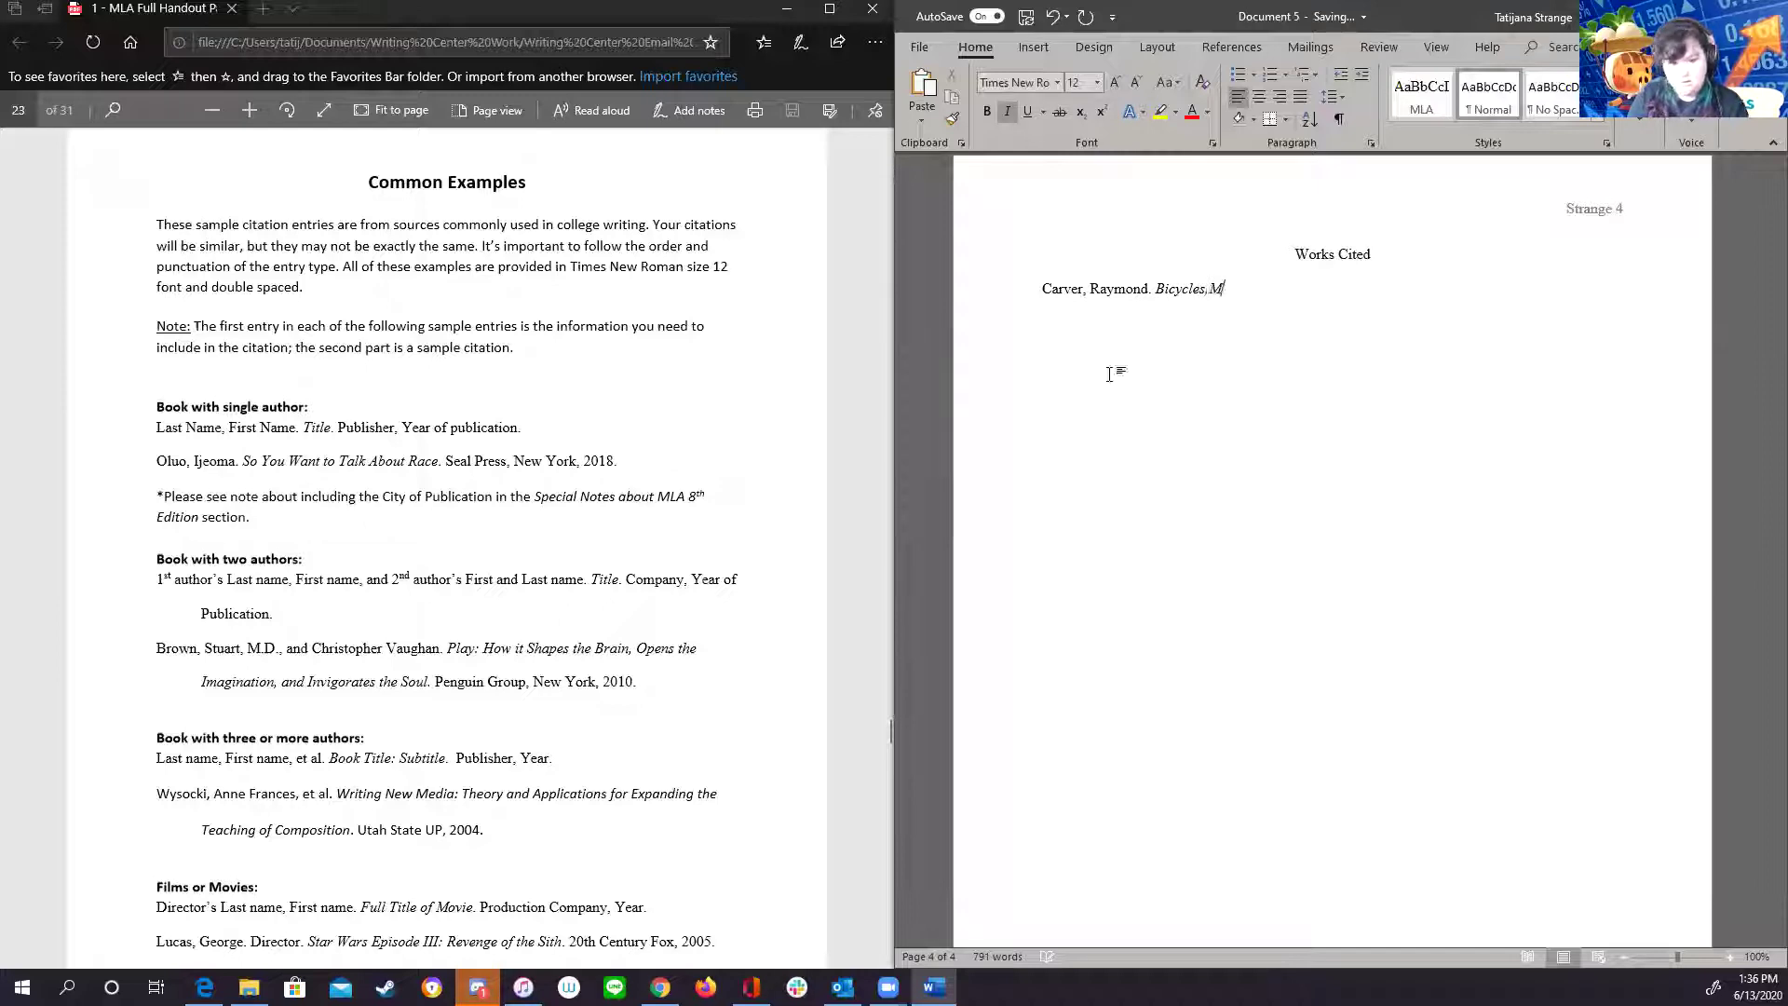
{"action": "type", "text": "uscles"}
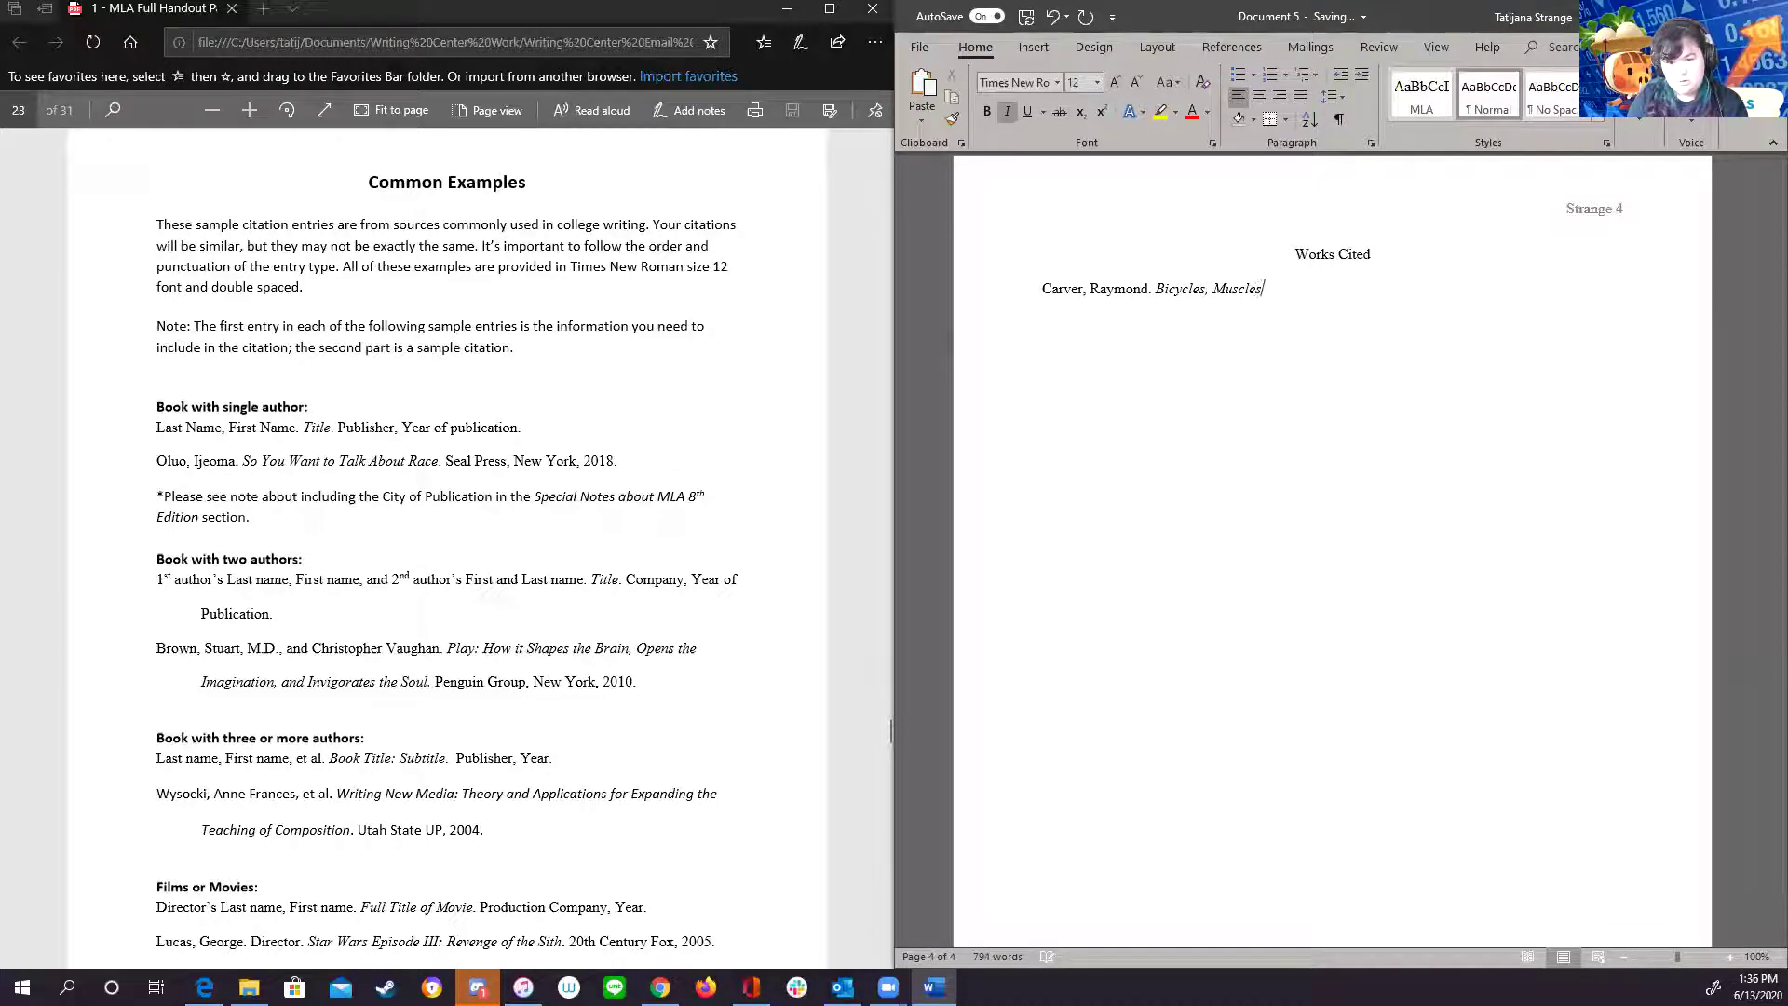
{"action": "type", "text": ", Ci"}
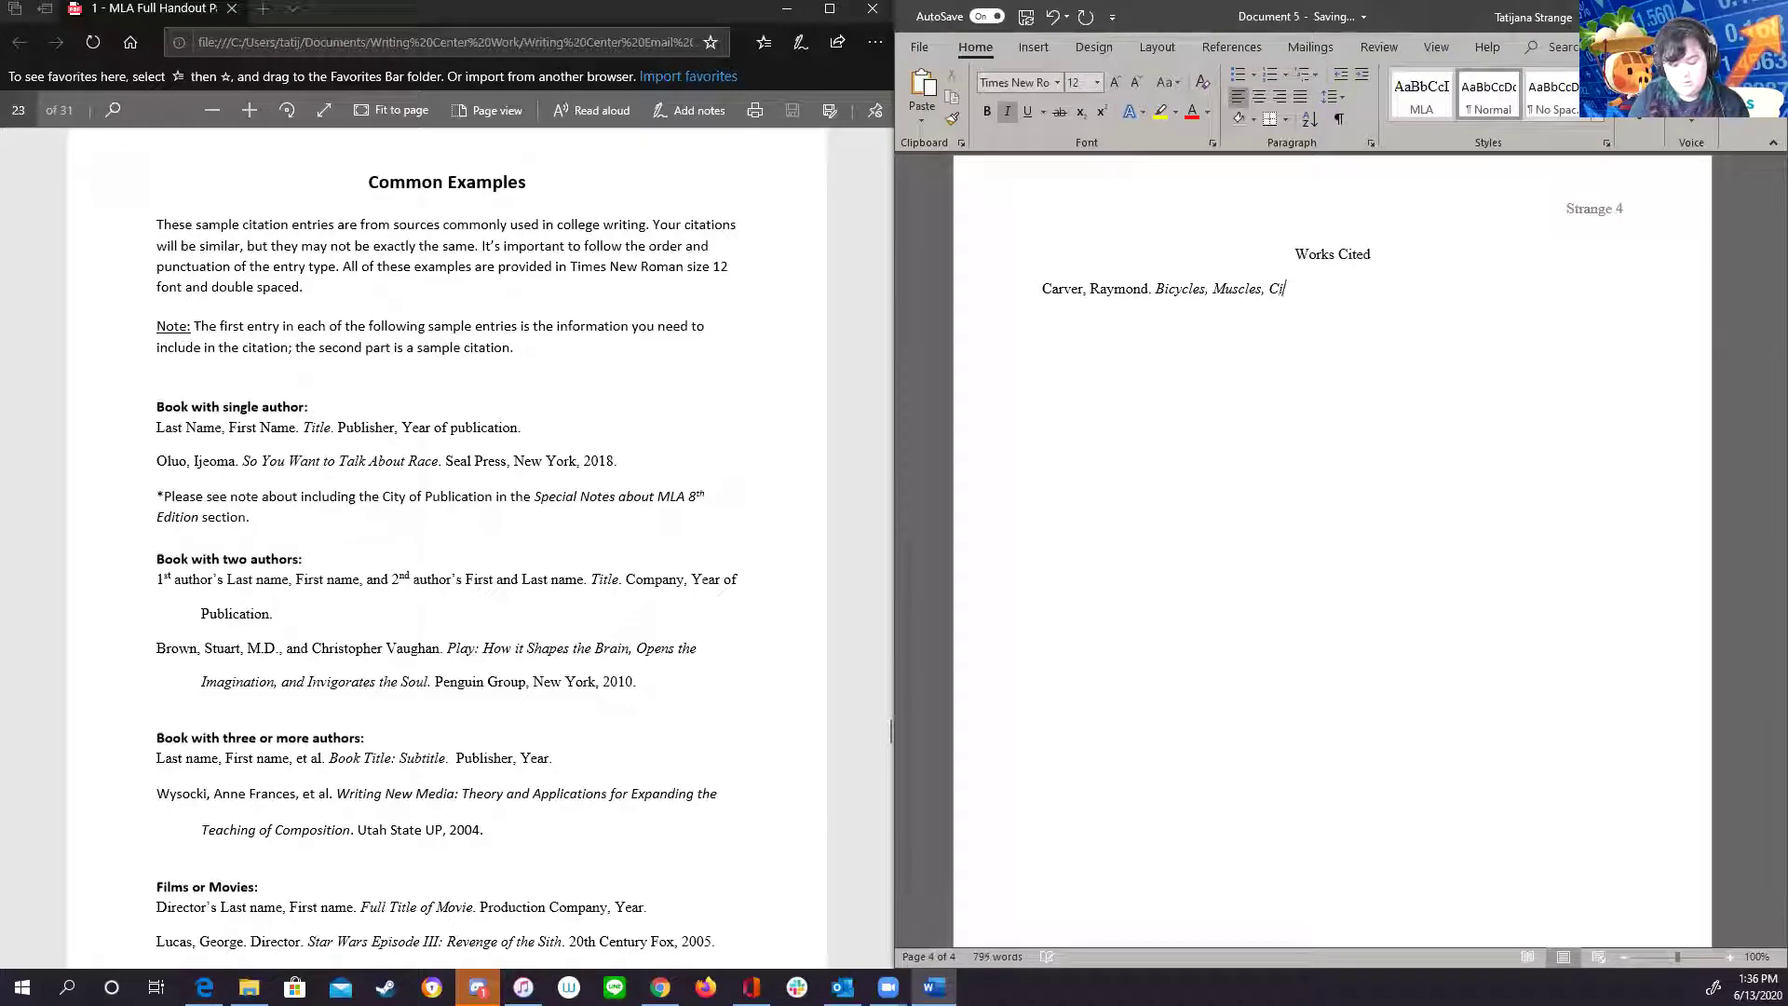
{"action": "type", "text": "garettes"}
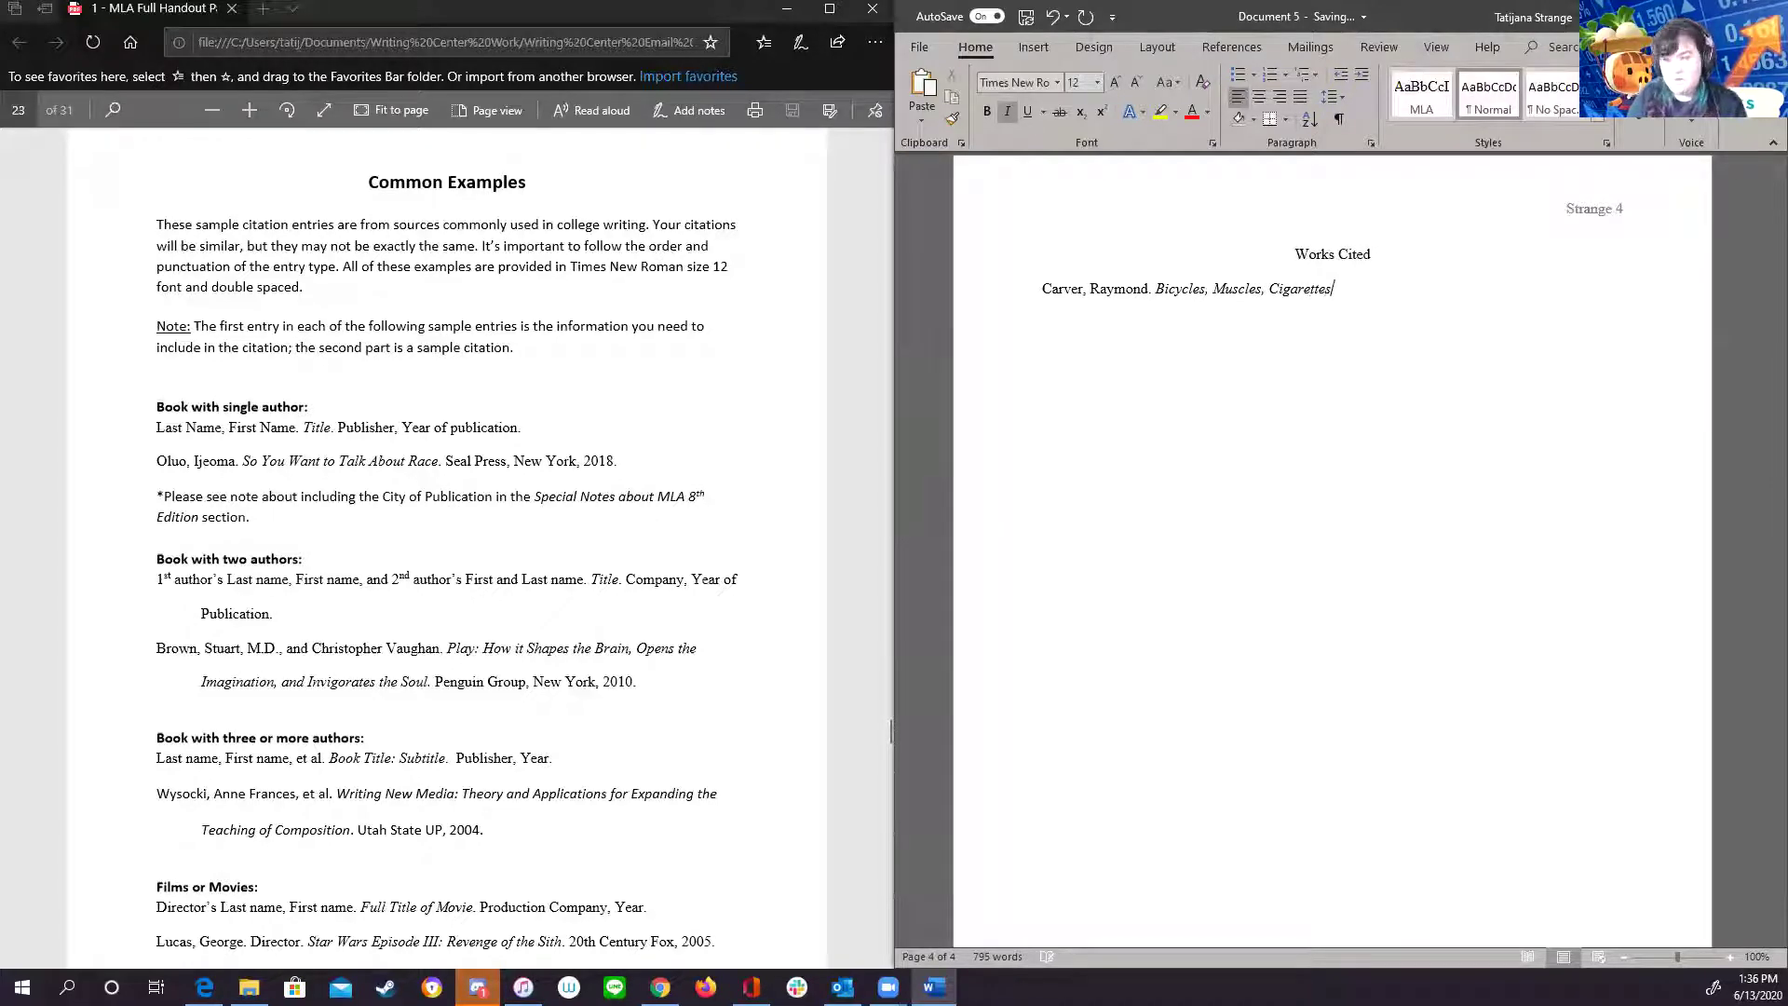
{"action": "key", "text": "ctrl+i"}
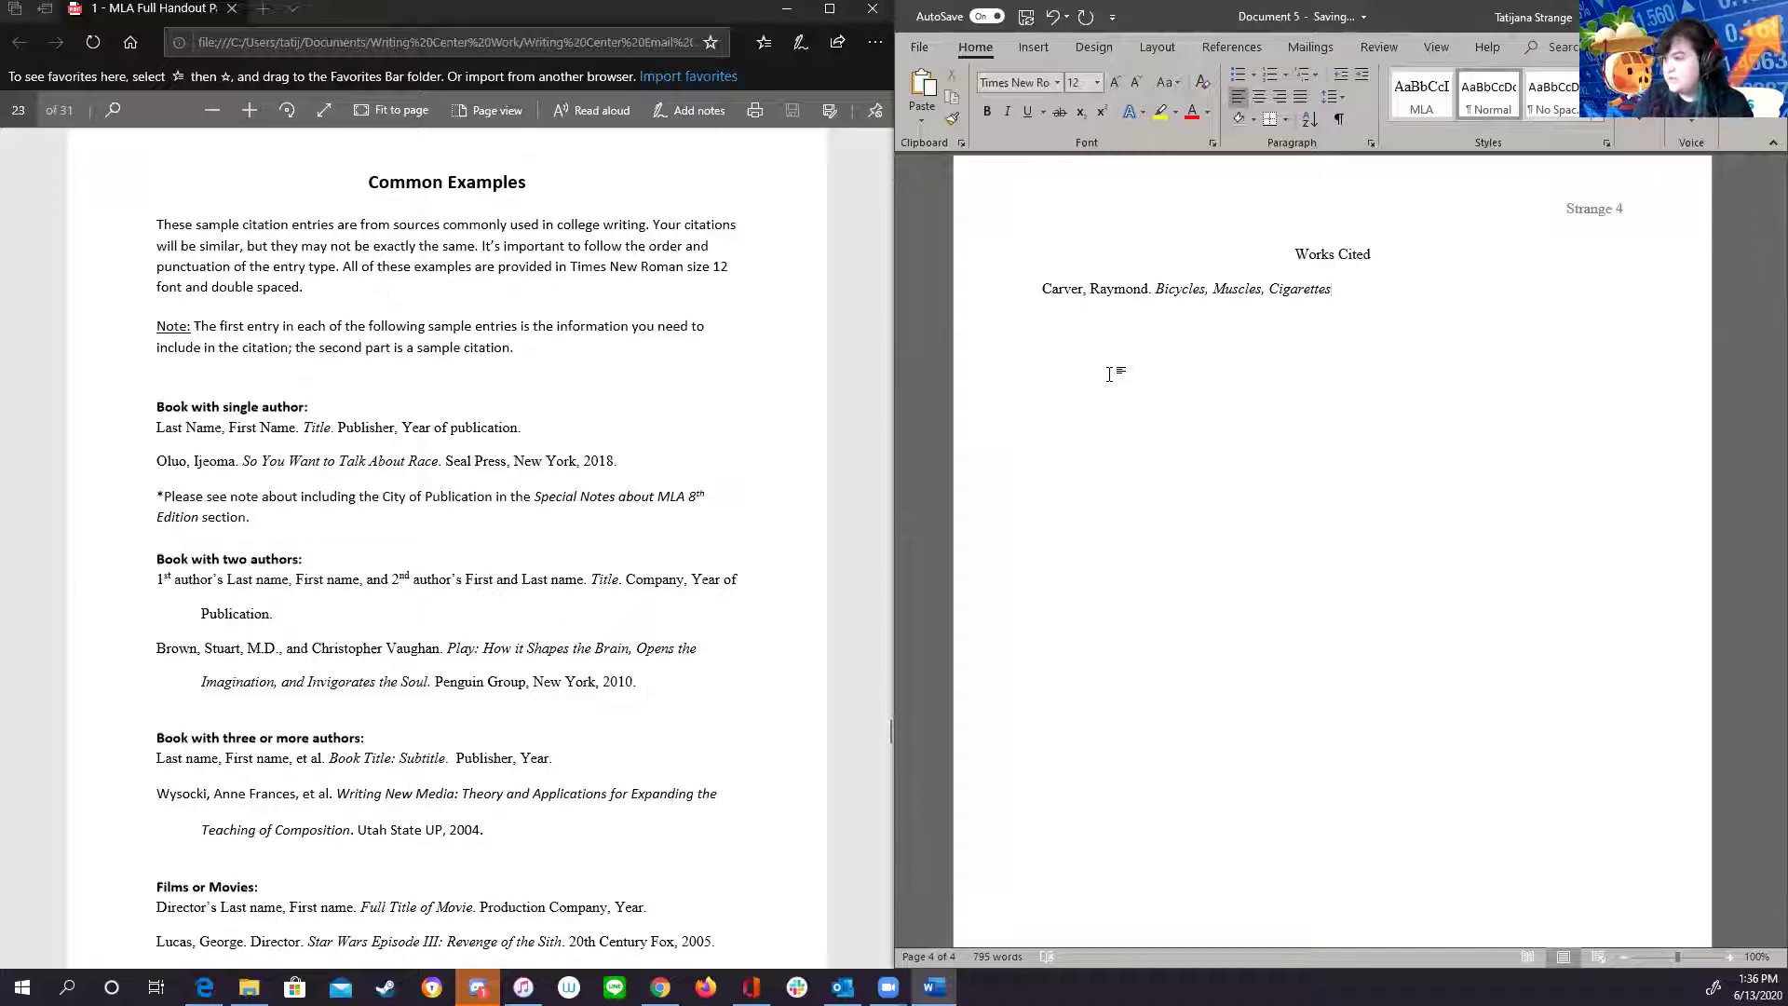
{"action": "type", "text": "."}
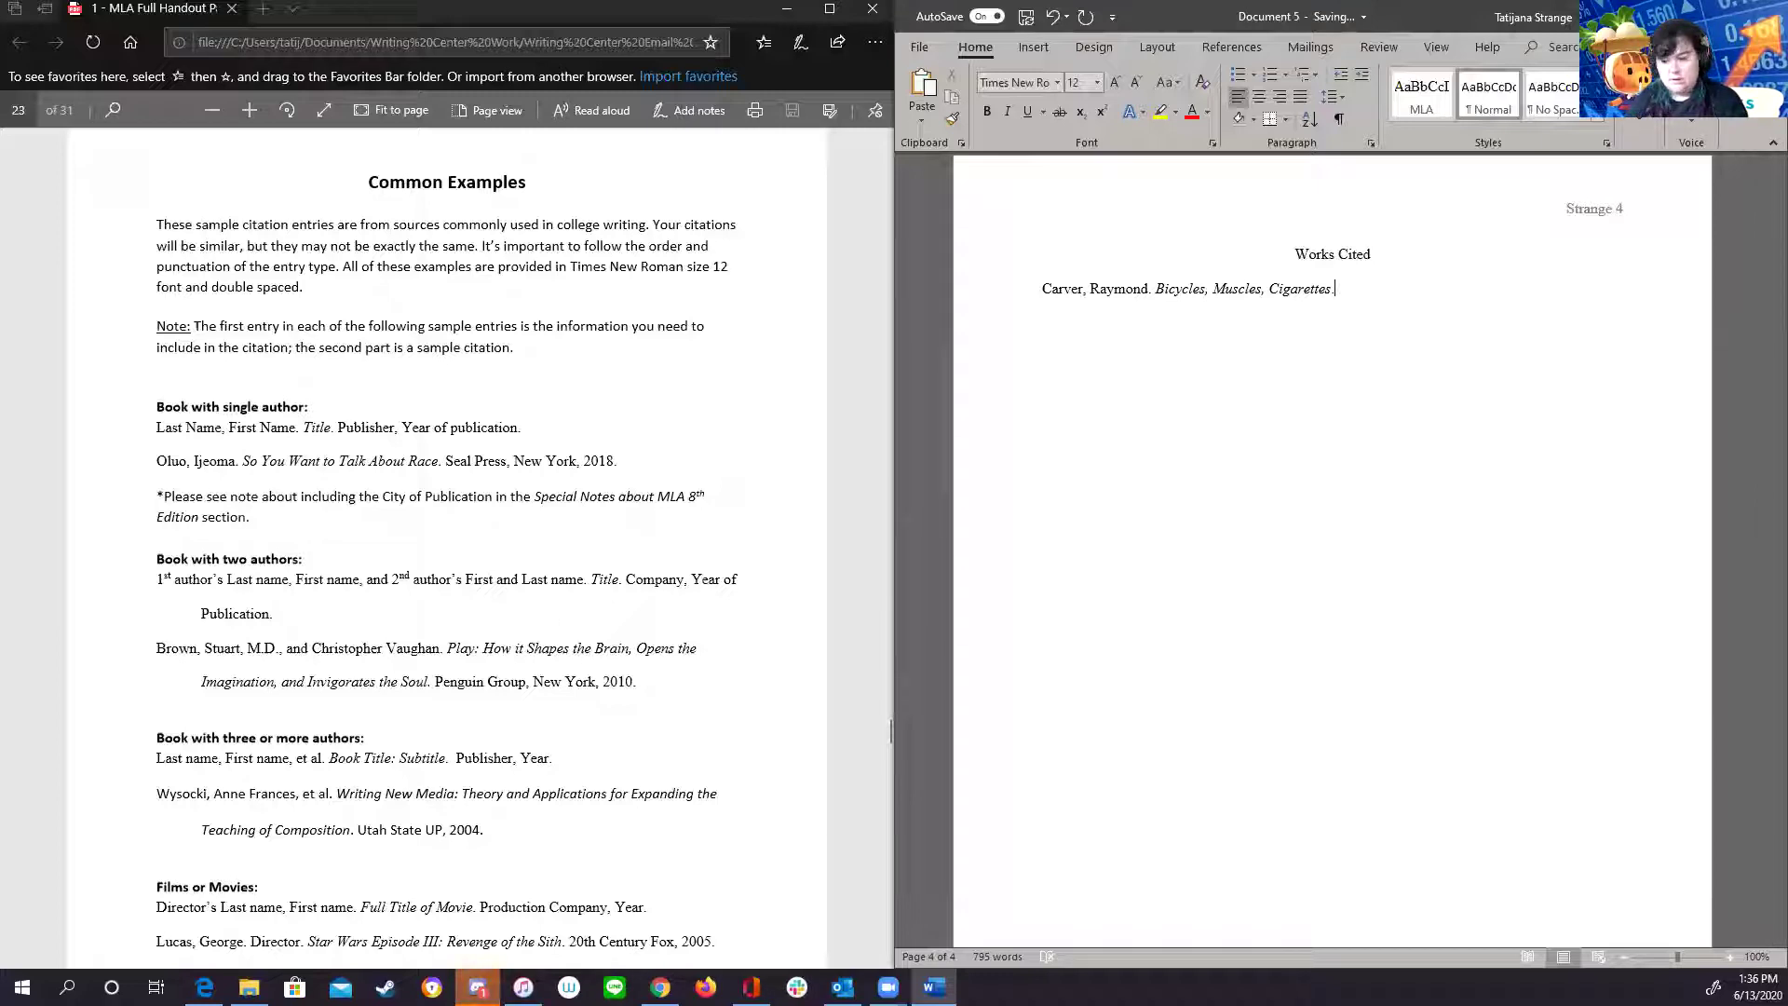
{"action": "key", "text": "alt+Tab"}
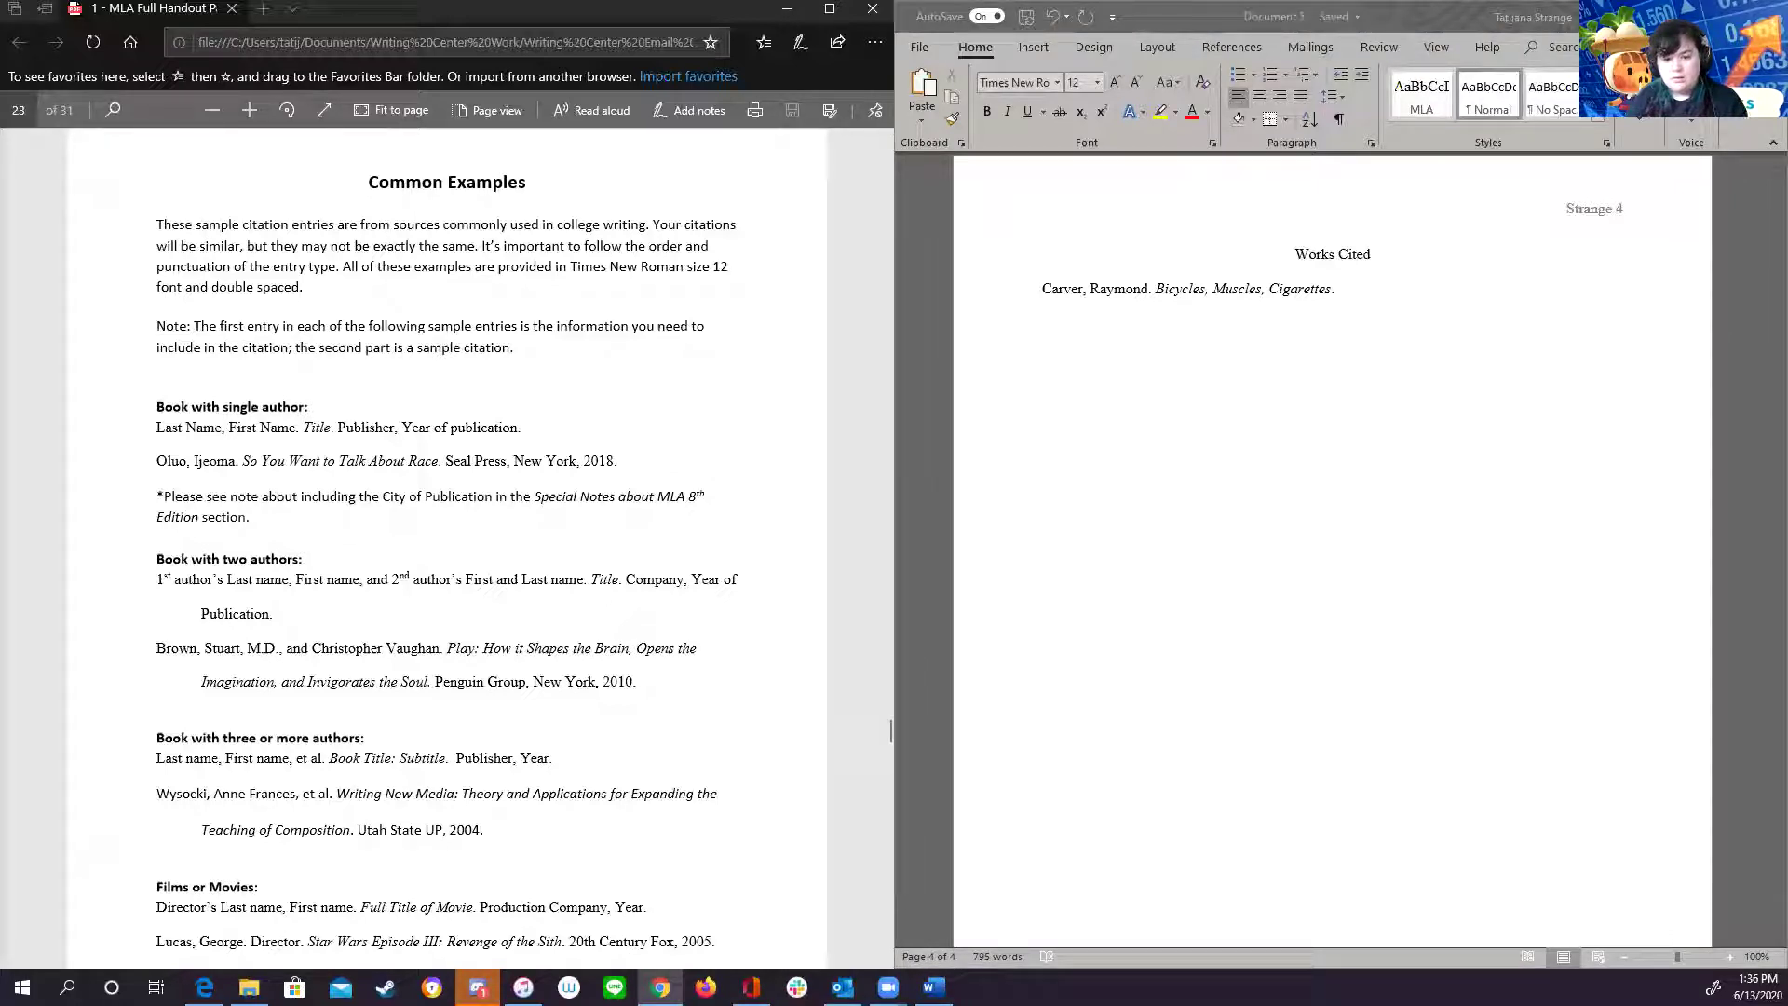
- Scroll the MLA handout to page 27, 'Important Notes about MLA 8th Edition'
{"action": "left_click", "coordinate": [1342, 313]}
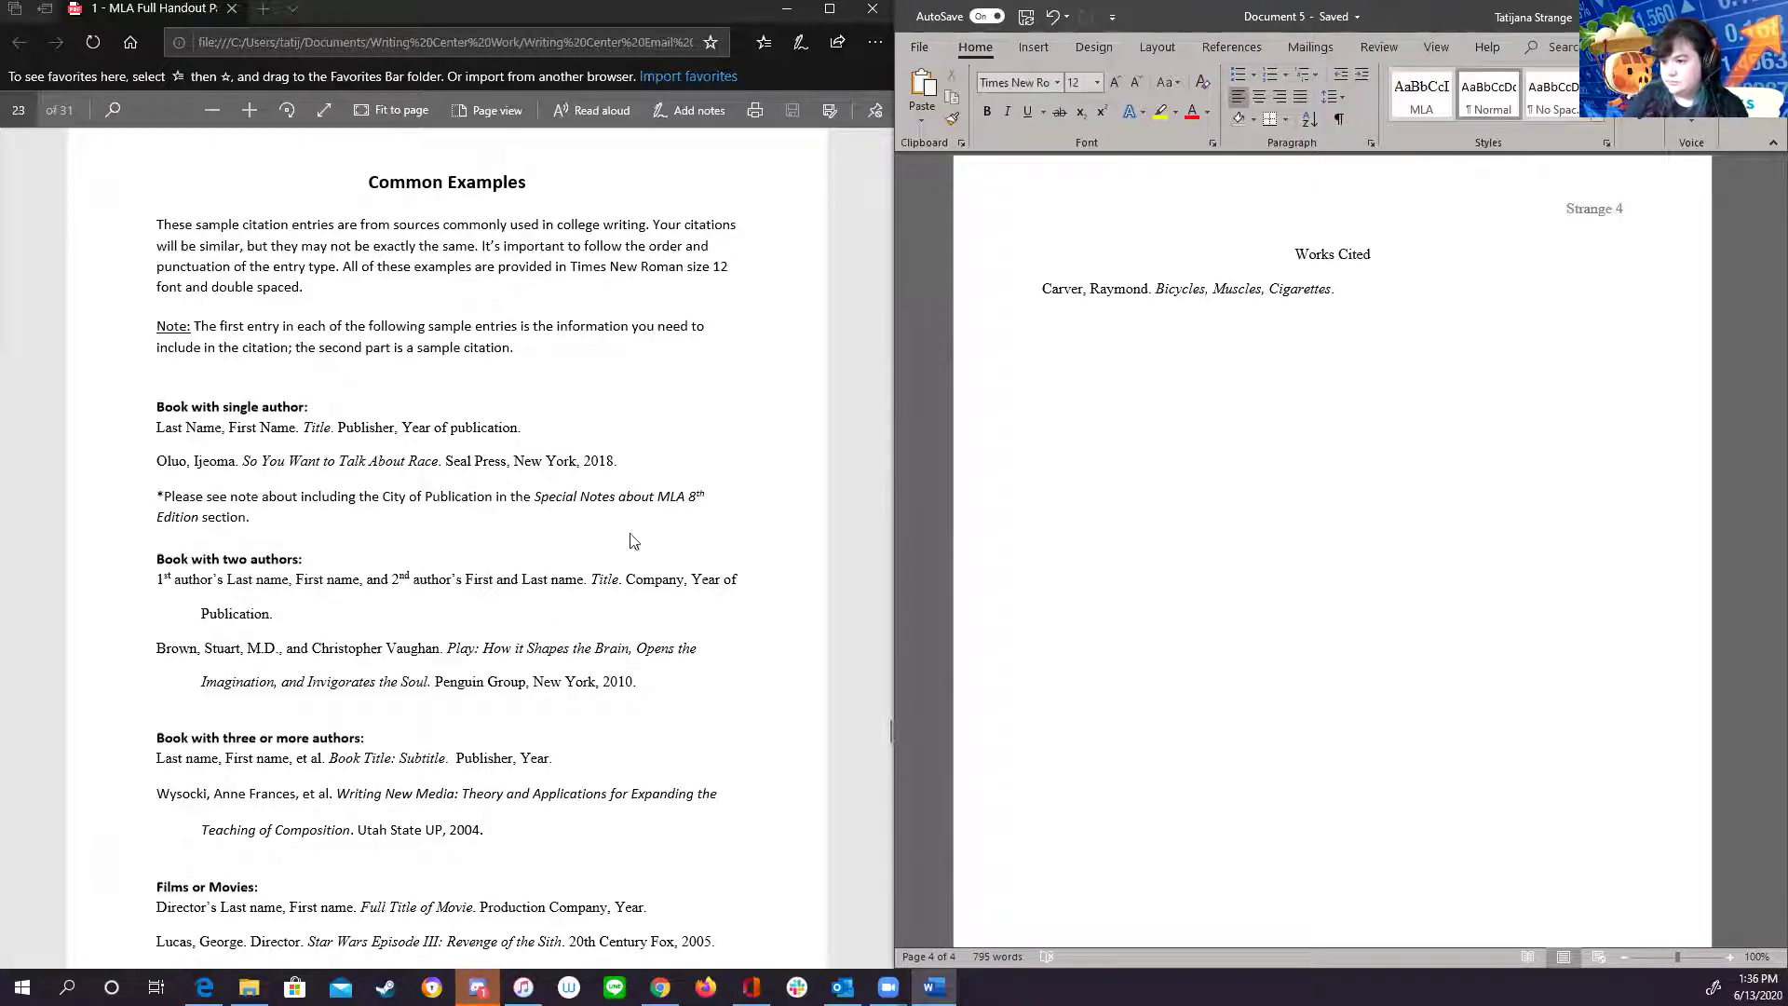
{"action": "scroll", "coordinate": [562, 538], "scroll_direction": "down", "scroll_amount": 1}
{"action": "scroll", "coordinate": [562, 538], "scroll_direction": "down", "scroll_amount": 10}
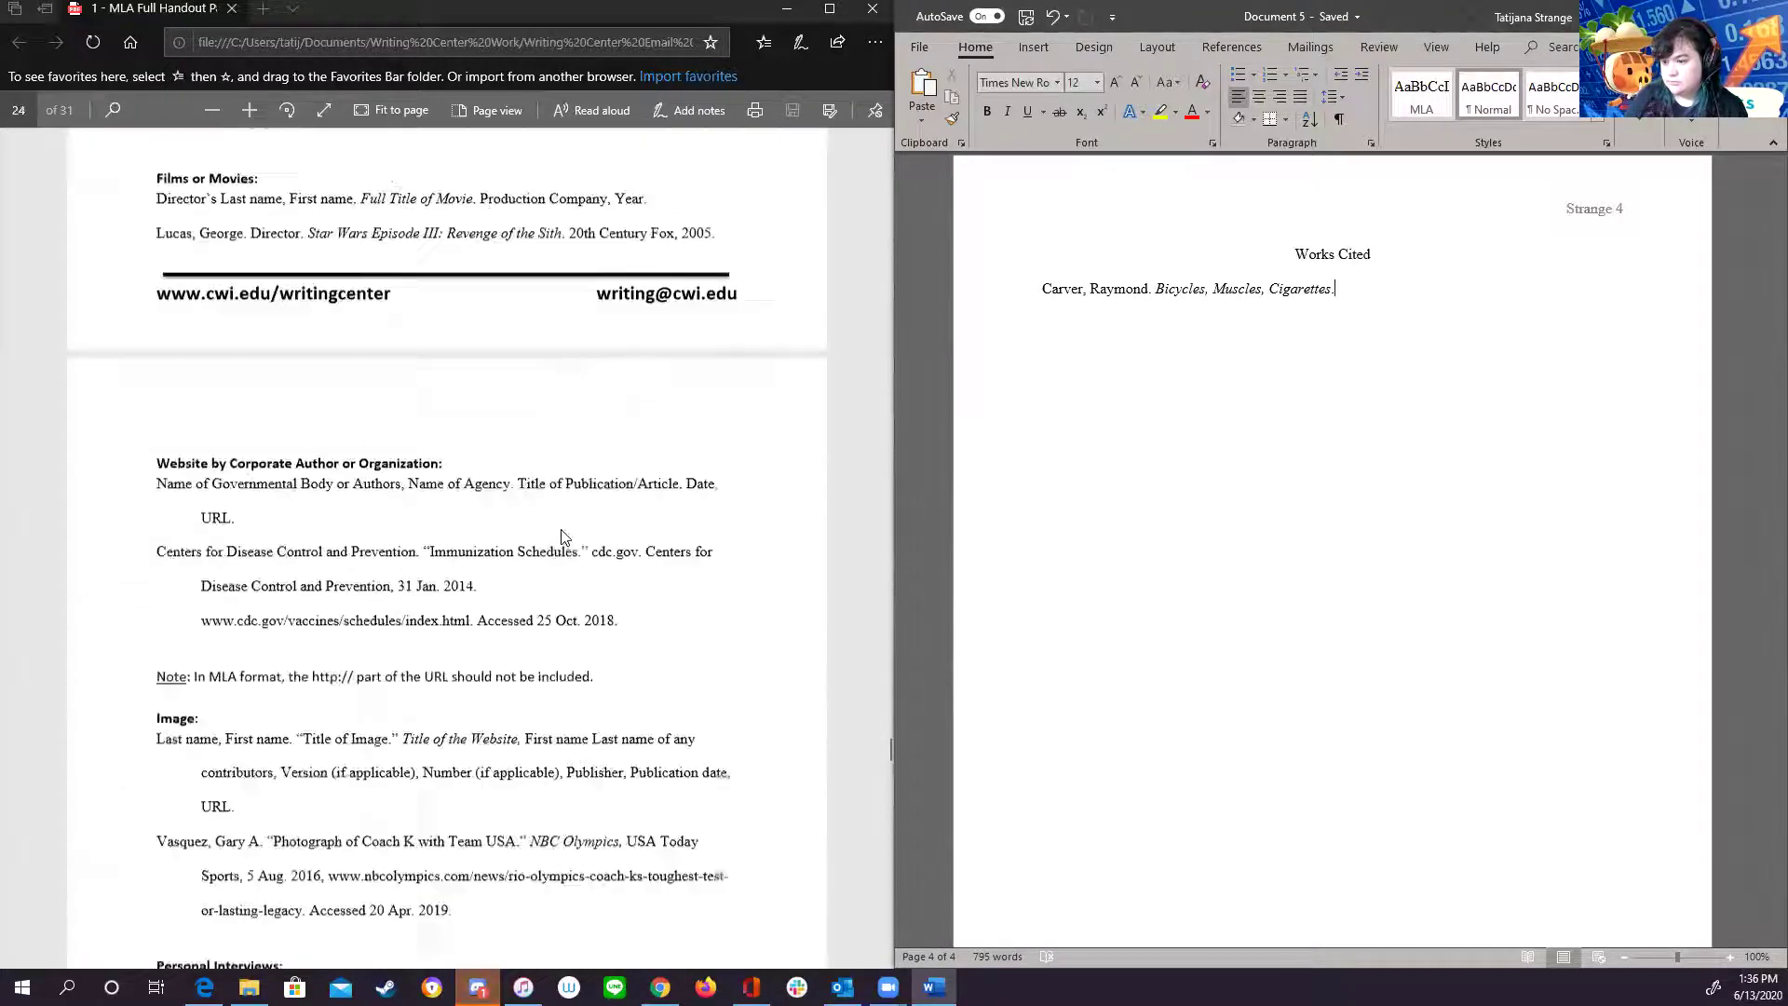
{"action": "scroll", "coordinate": [596, 561], "scroll_direction": "down", "scroll_amount": 5}
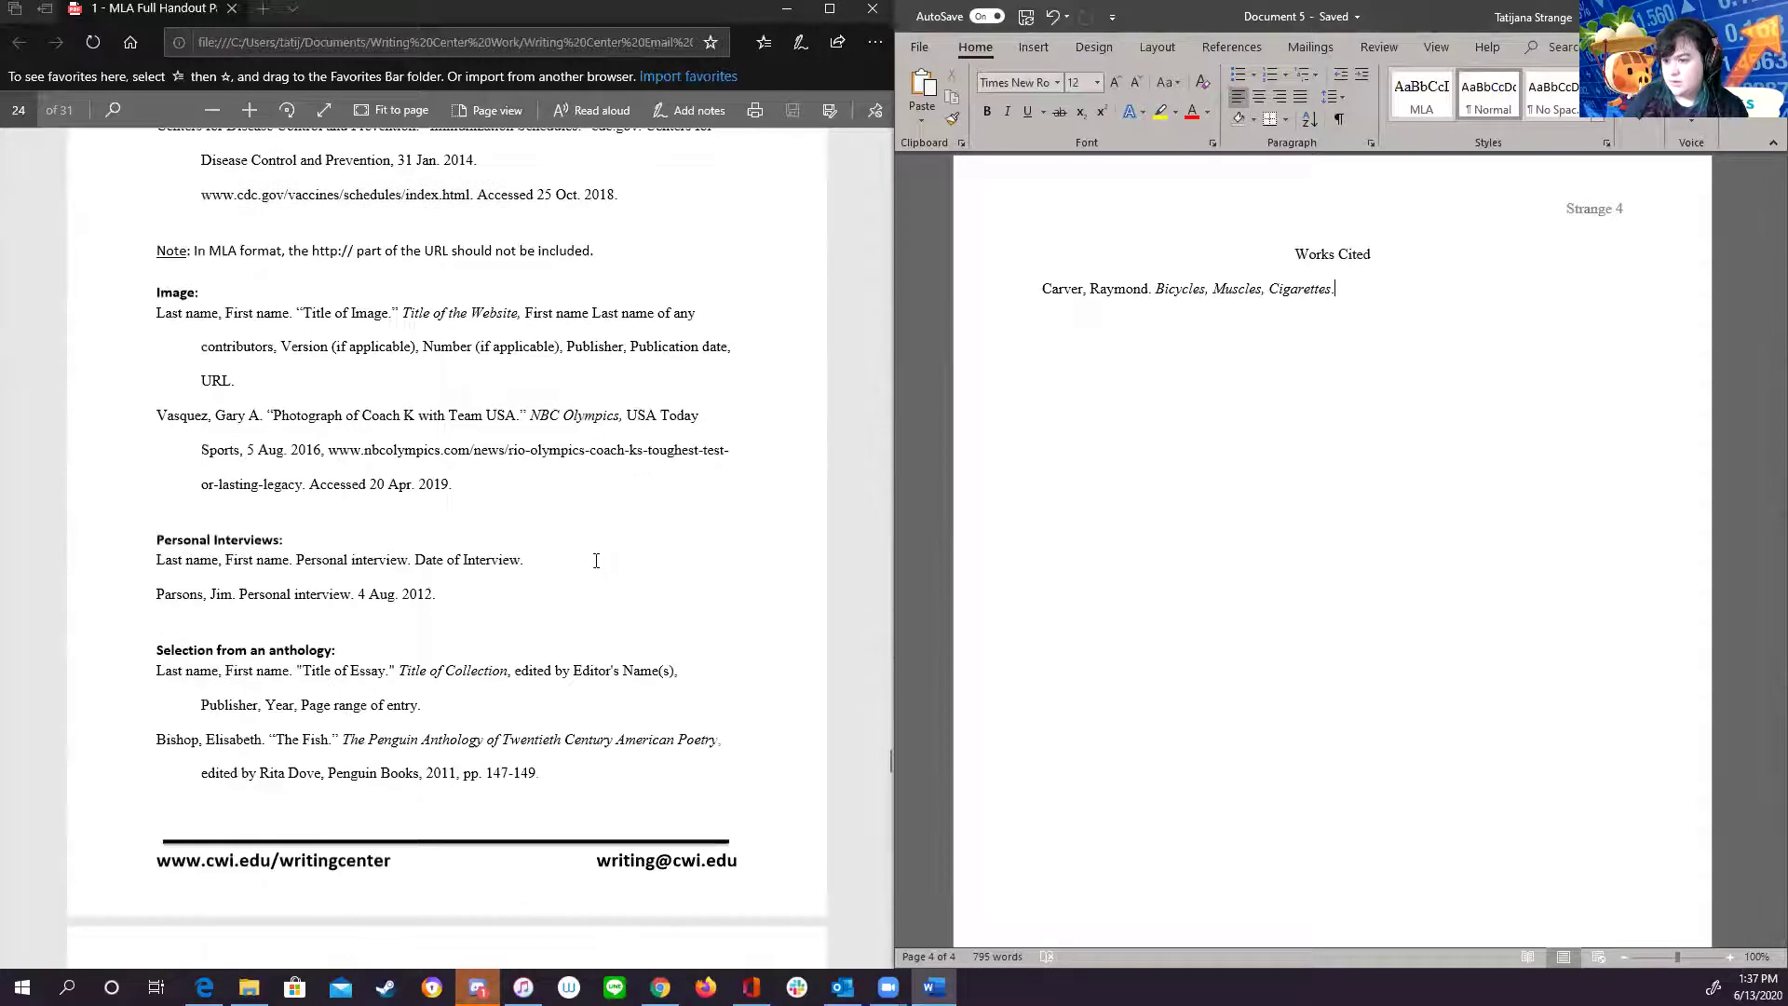
{"action": "scroll", "coordinate": [596, 561], "scroll_direction": "down", "scroll_amount": 8}
{"action": "scroll", "coordinate": [598, 569], "scroll_direction": "up", "scroll_amount": 3}
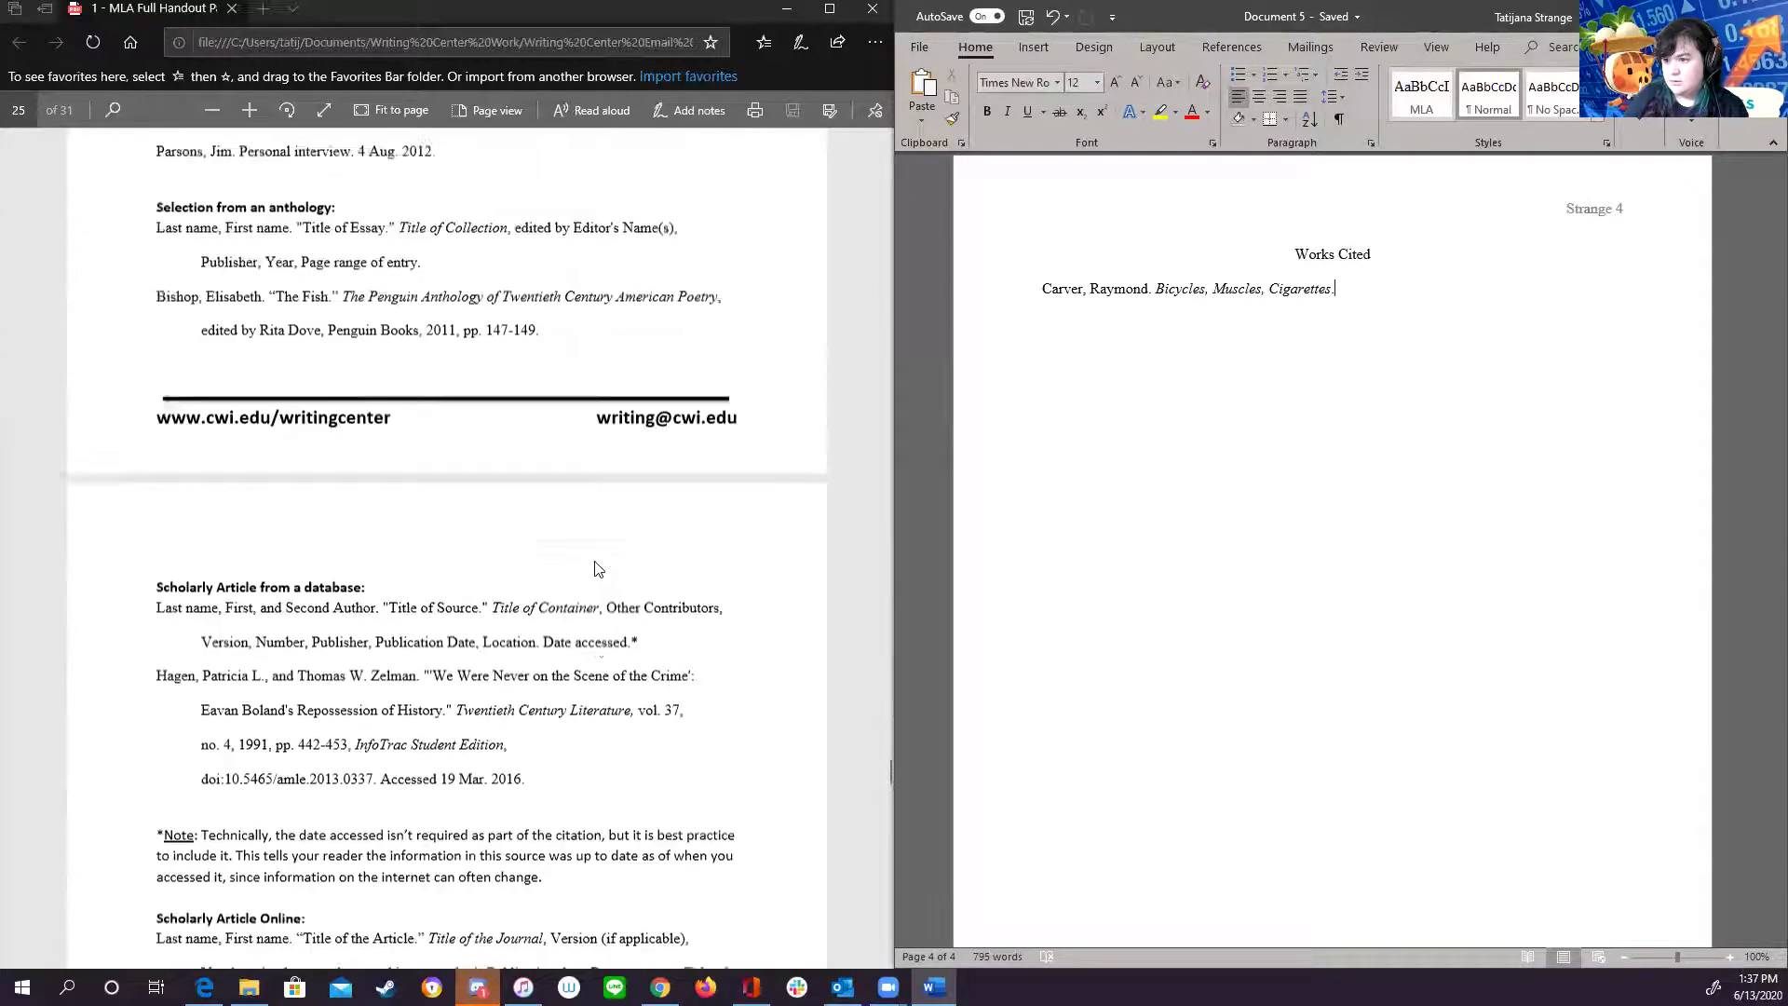
{"action": "scroll", "coordinate": [597, 569], "scroll_direction": "up", "scroll_amount": 2}
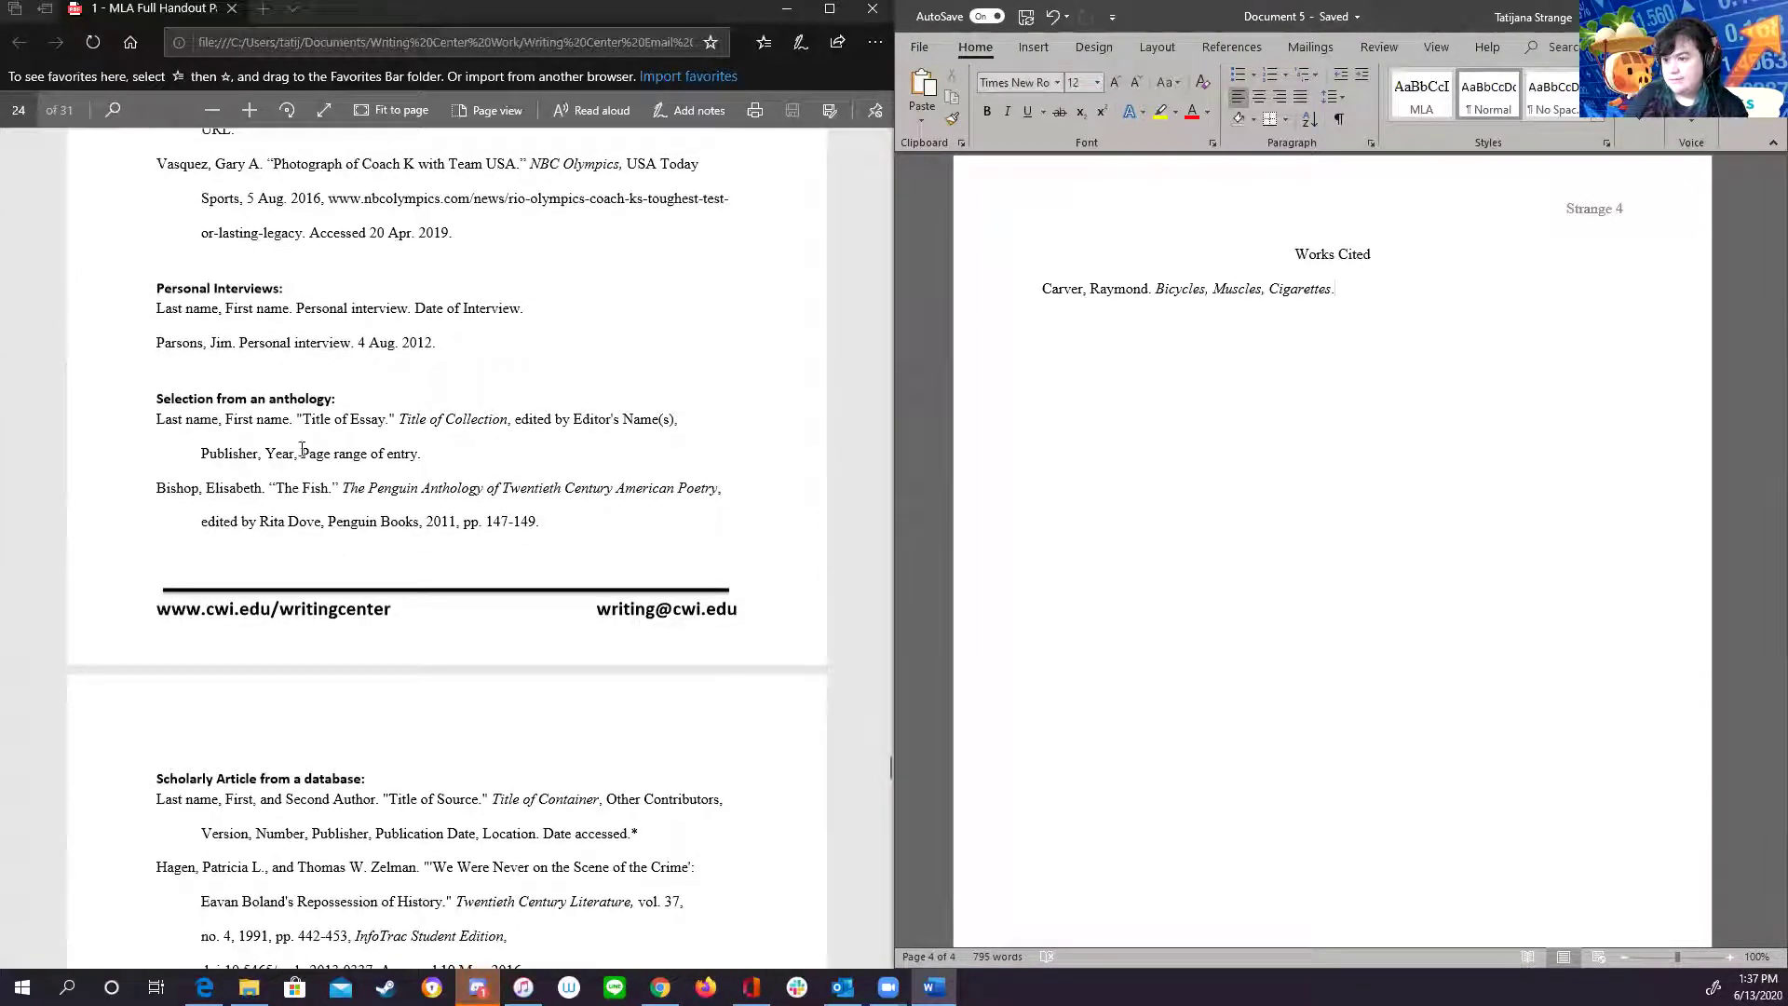
{"action": "scroll", "coordinate": [507, 703], "scroll_direction": "down", "scroll_amount": 4}
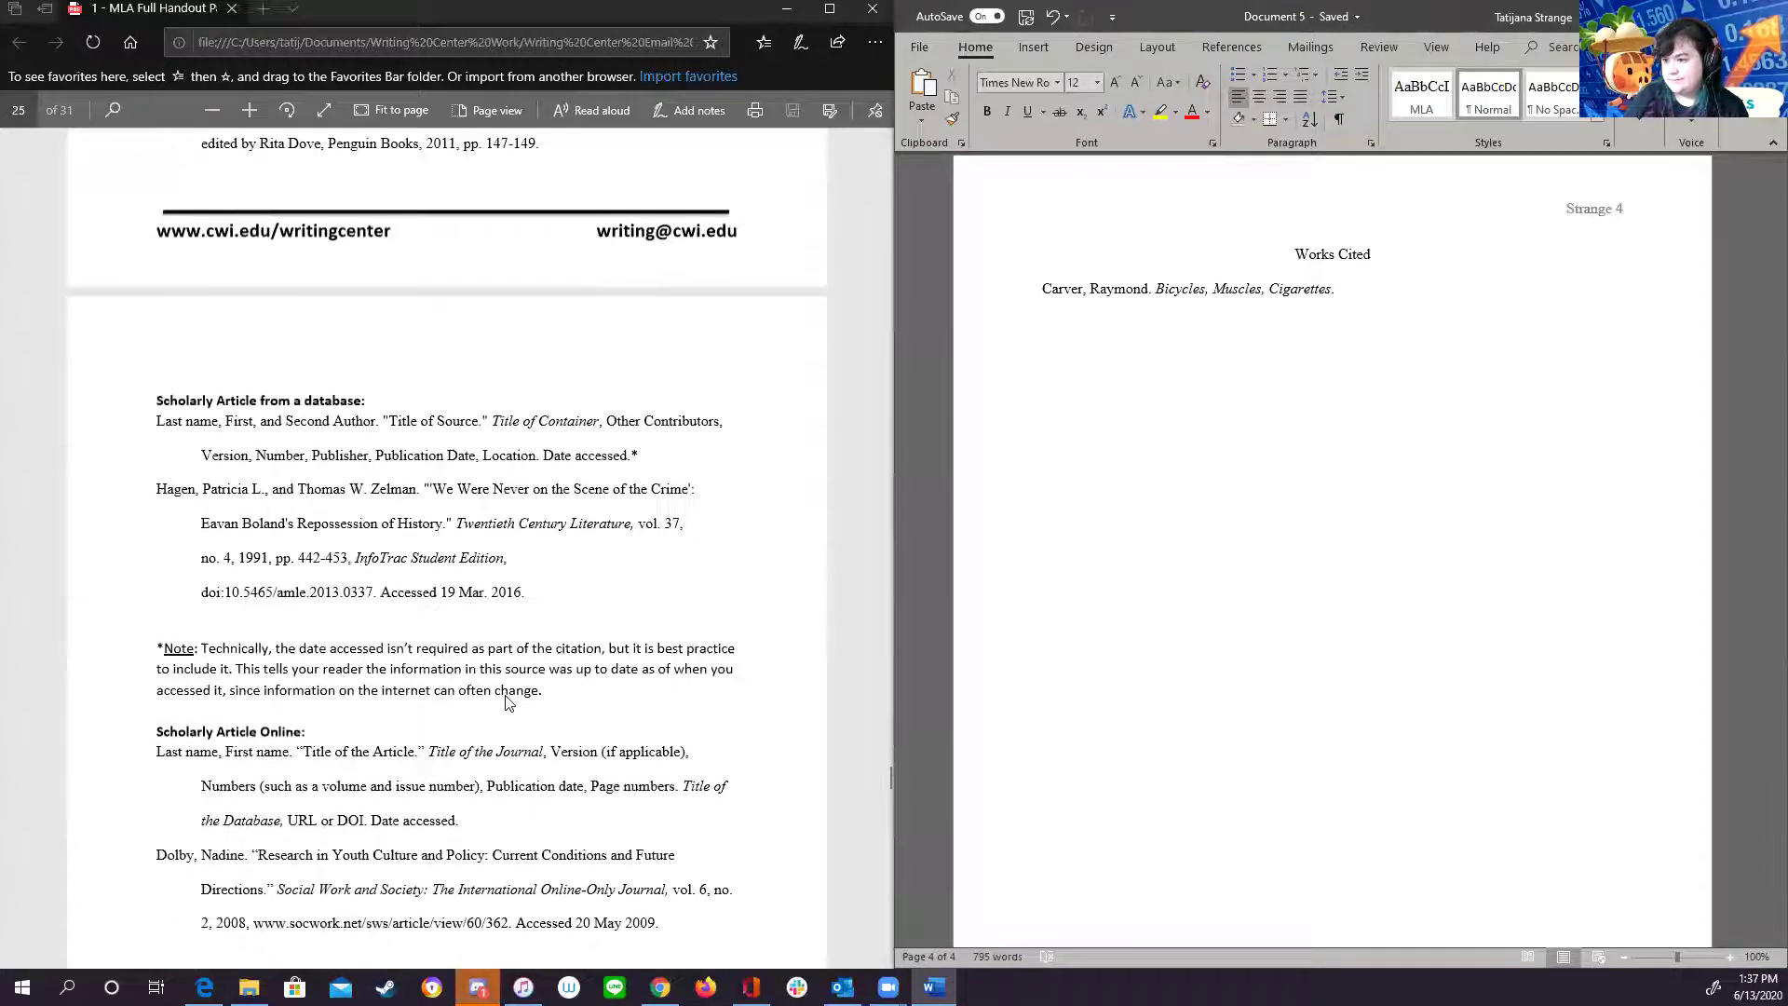
{"action": "scroll", "coordinate": [508, 703], "scroll_direction": "down", "scroll_amount": 1}
{"action": "scroll", "coordinate": [508, 702], "scroll_direction": "down", "scroll_amount": 10}
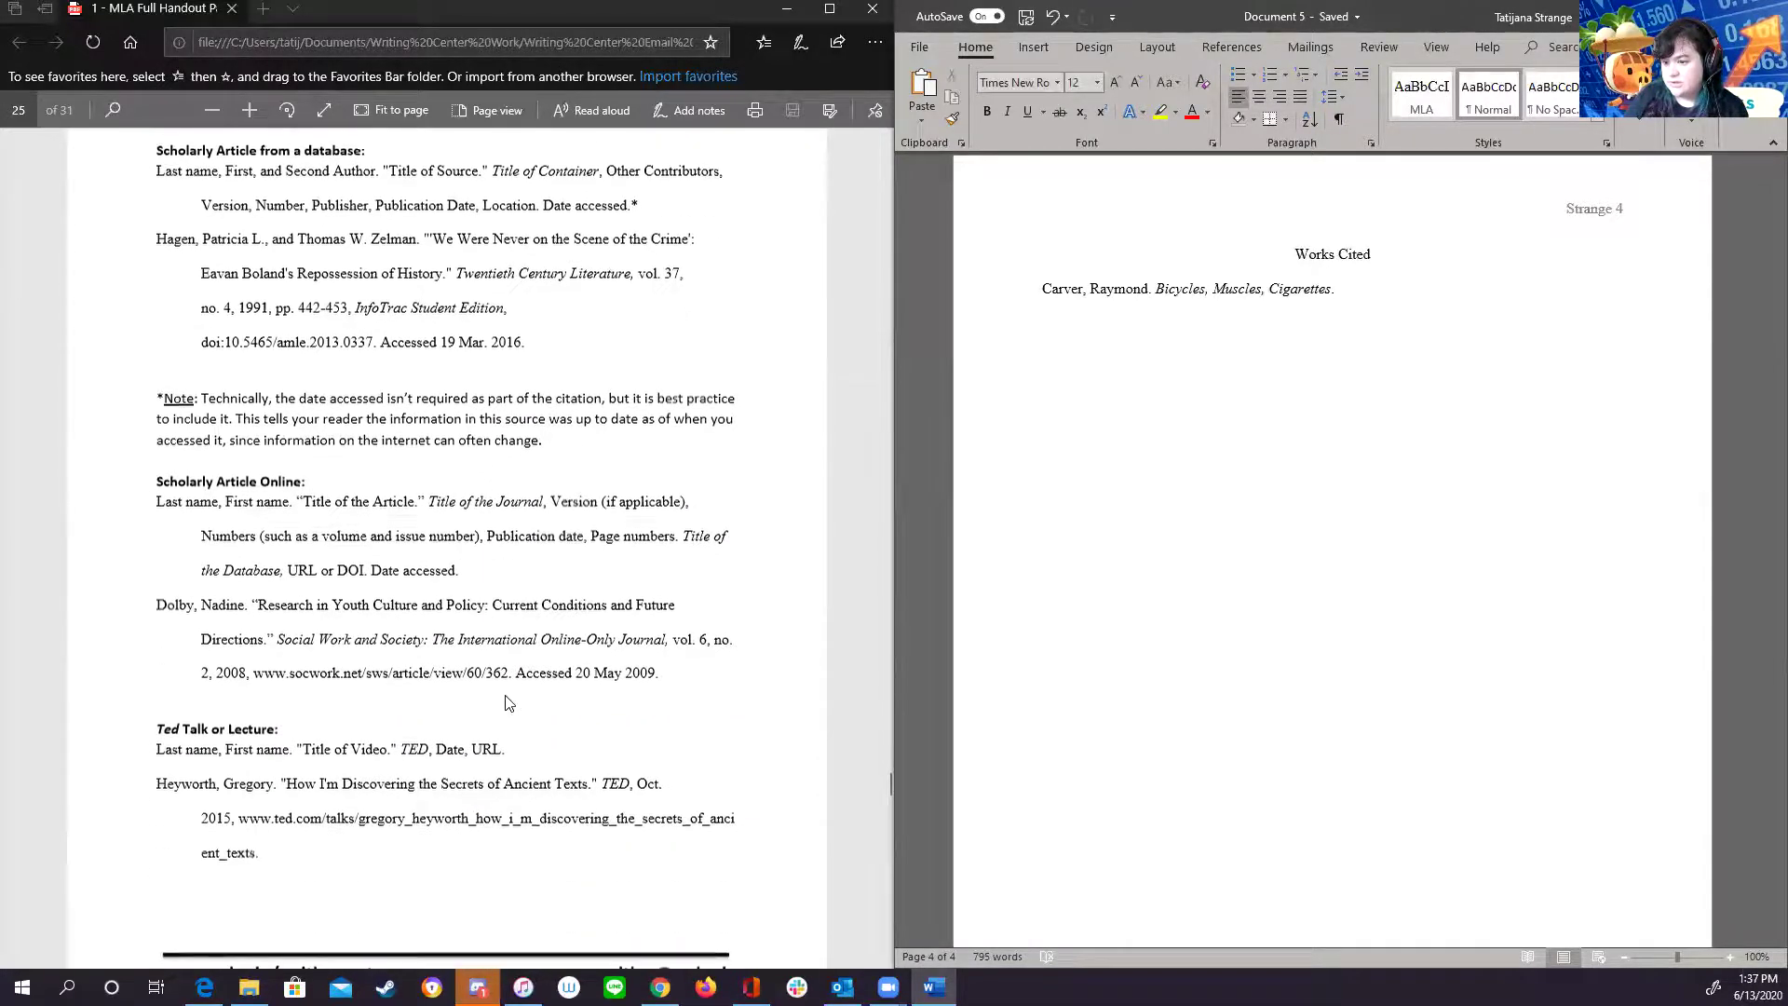
{"action": "scroll", "coordinate": [513, 673], "scroll_direction": "down", "scroll_amount": 8}
{"action": "scroll", "coordinate": [504, 699], "scroll_direction": "down", "scroll_amount": 10}
{"action": "scroll", "coordinate": [504, 694], "scroll_direction": "up", "scroll_amount": 18}
{"action": "scroll", "coordinate": [511, 675], "scroll_direction": "down", "scroll_amount": 5}
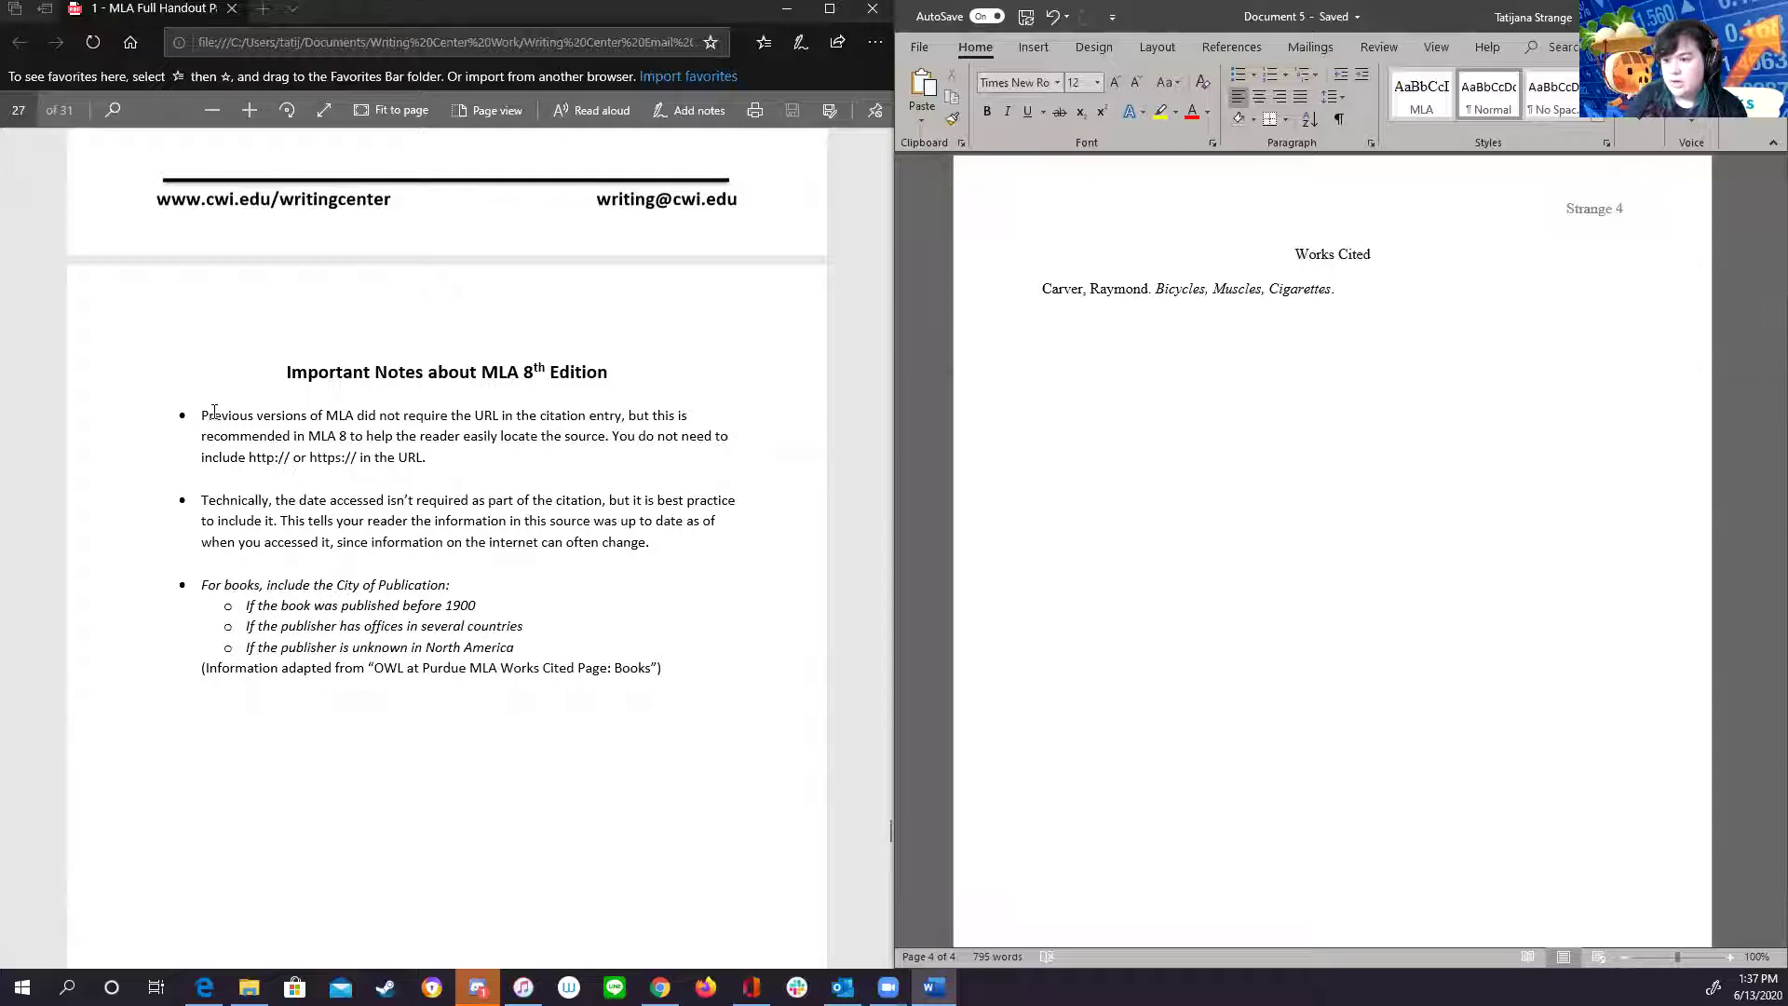
{"action": "left_click_drag", "start_coordinate": [207, 415], "coordinate": [622, 417]}
{"action": "left_click", "coordinate": [539, 529]}
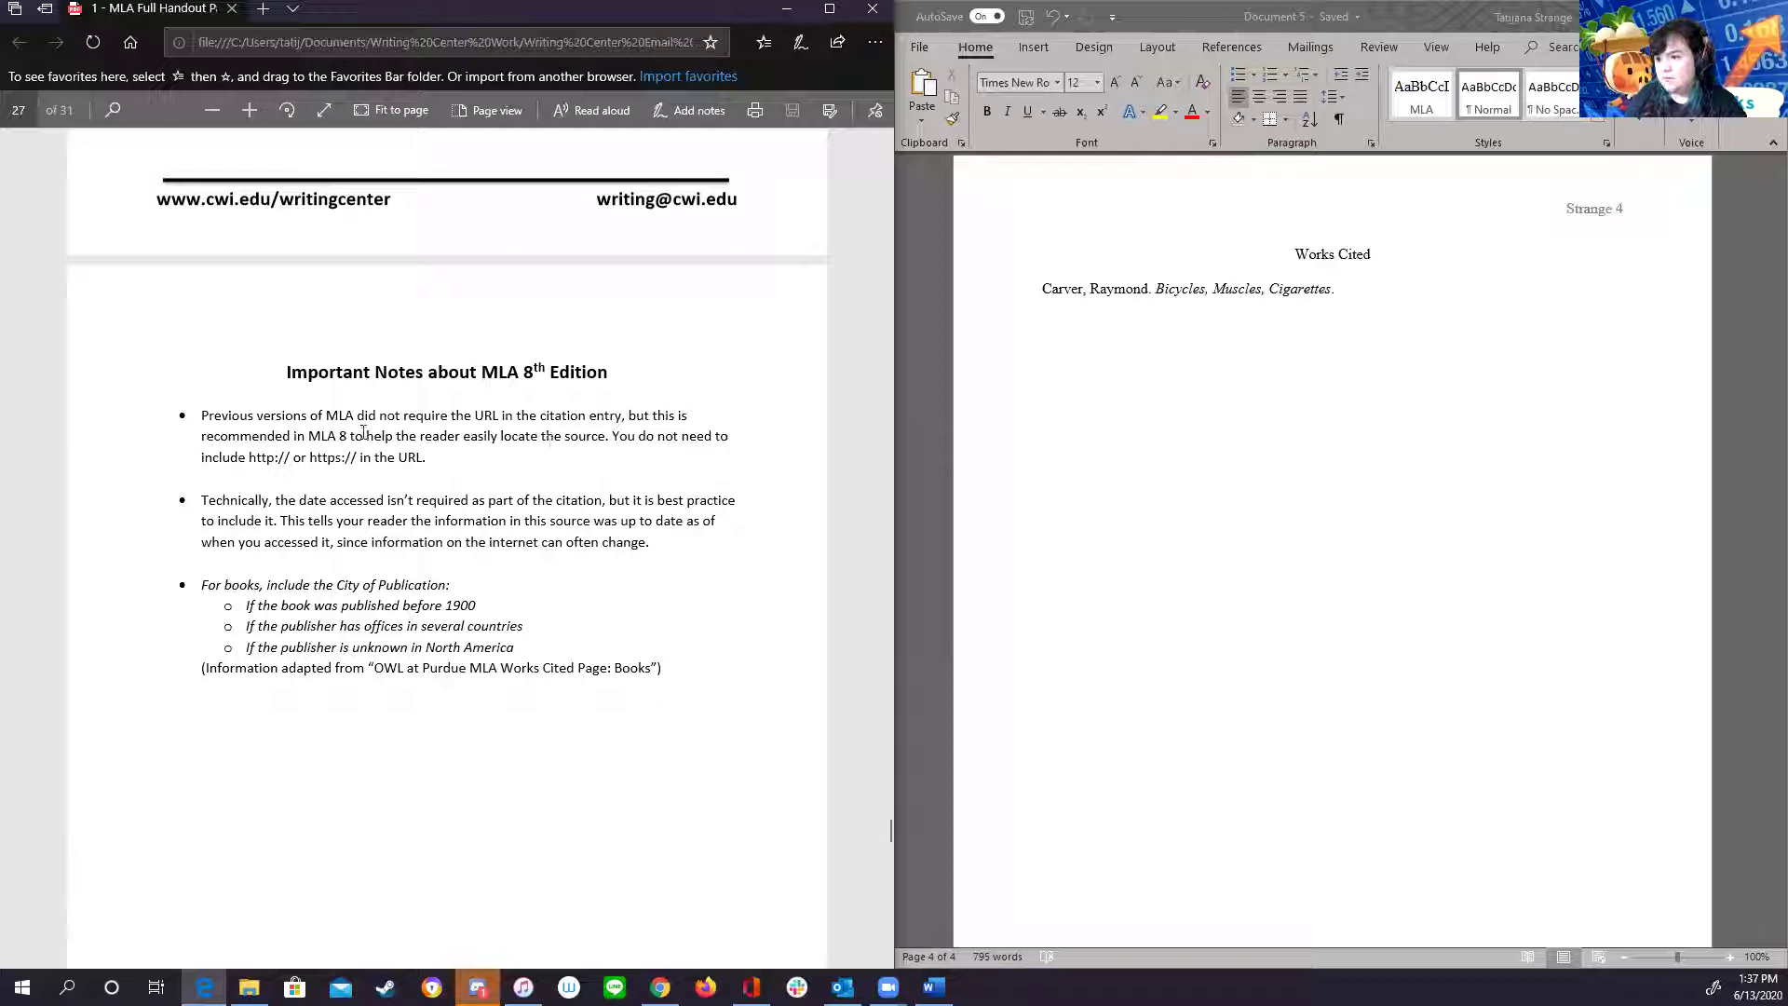
{"action": "left_click_drag", "start_coordinate": [605, 436], "coordinate": [598, 473]}
{"action": "left_click", "coordinate": [314, 456]}
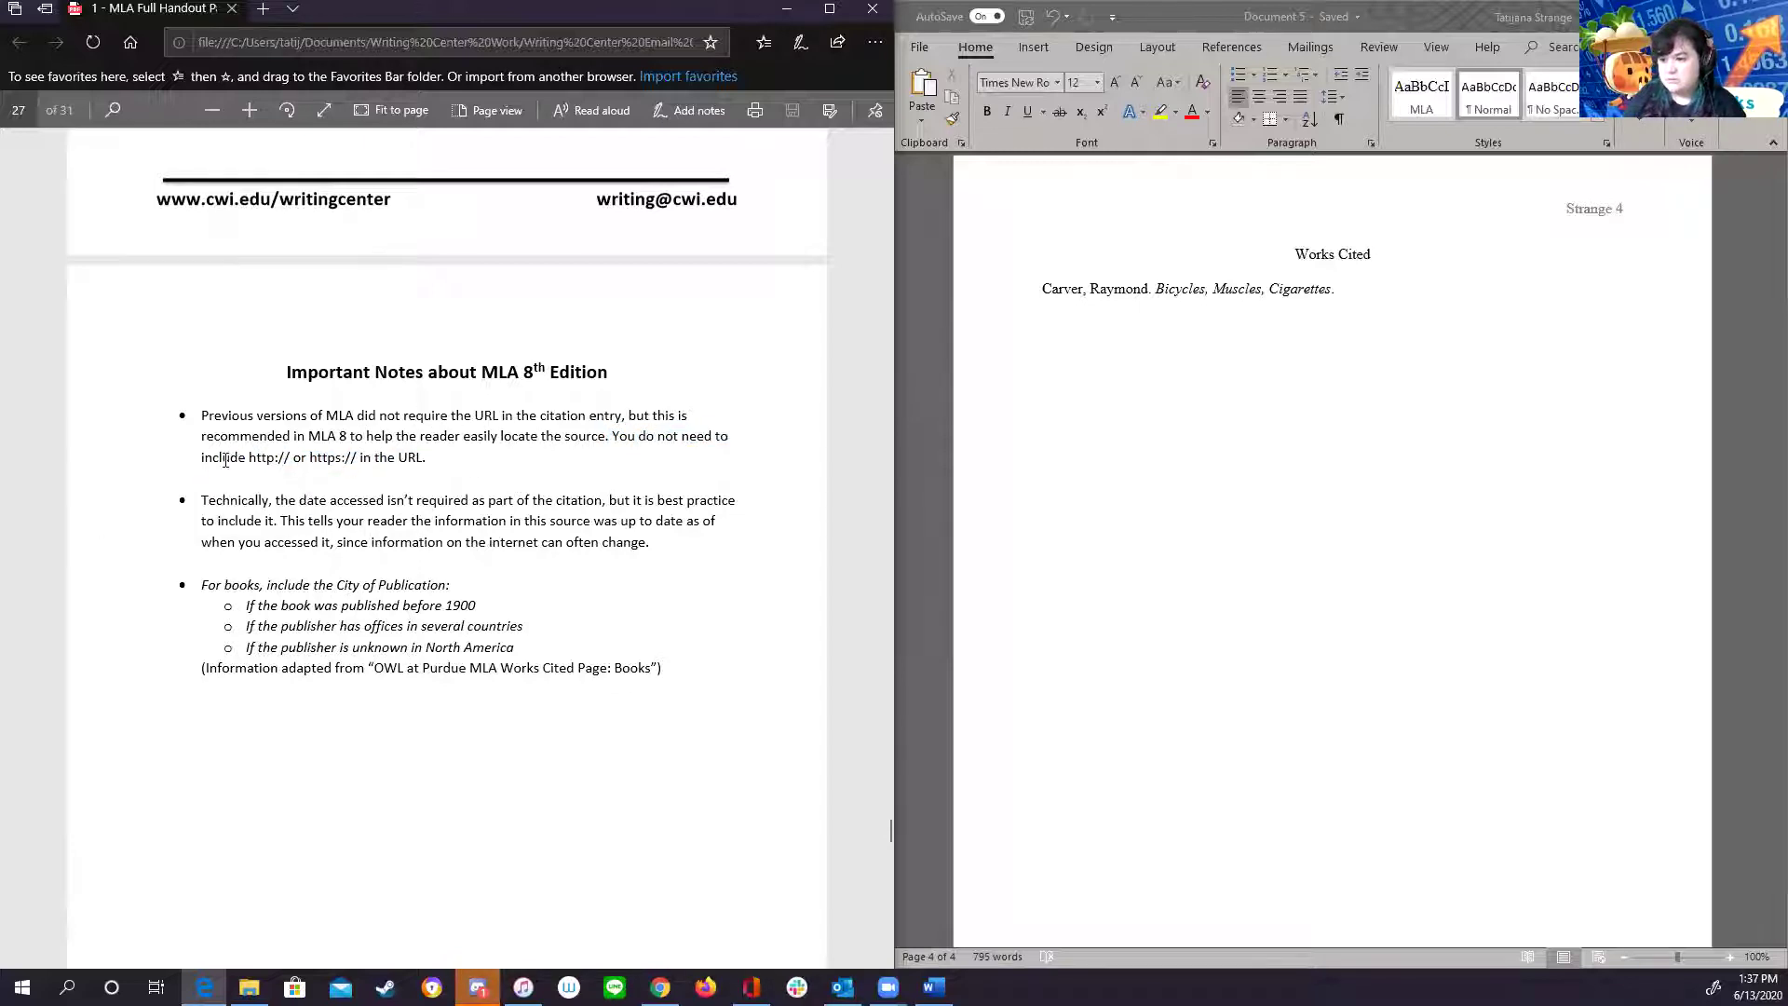
{"action": "left_click_drag", "start_coordinate": [239, 458], "coordinate": [375, 459]}
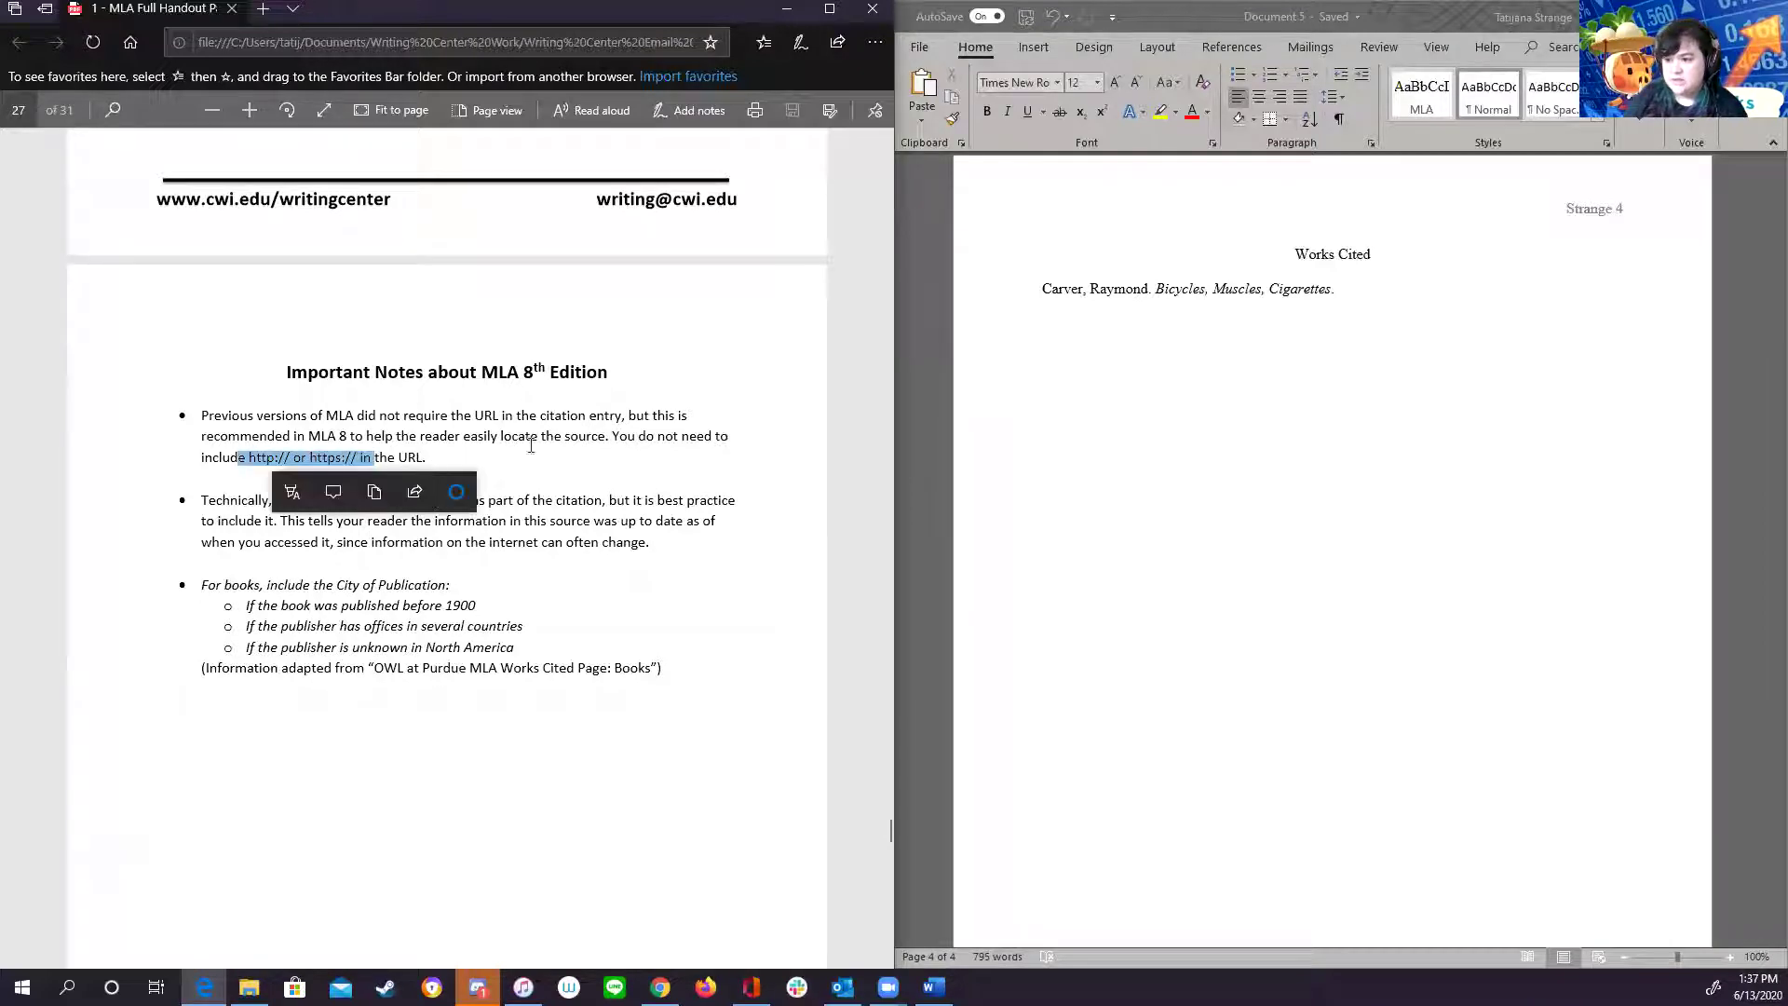
{"action": "left_click", "coordinate": [630, 431]}
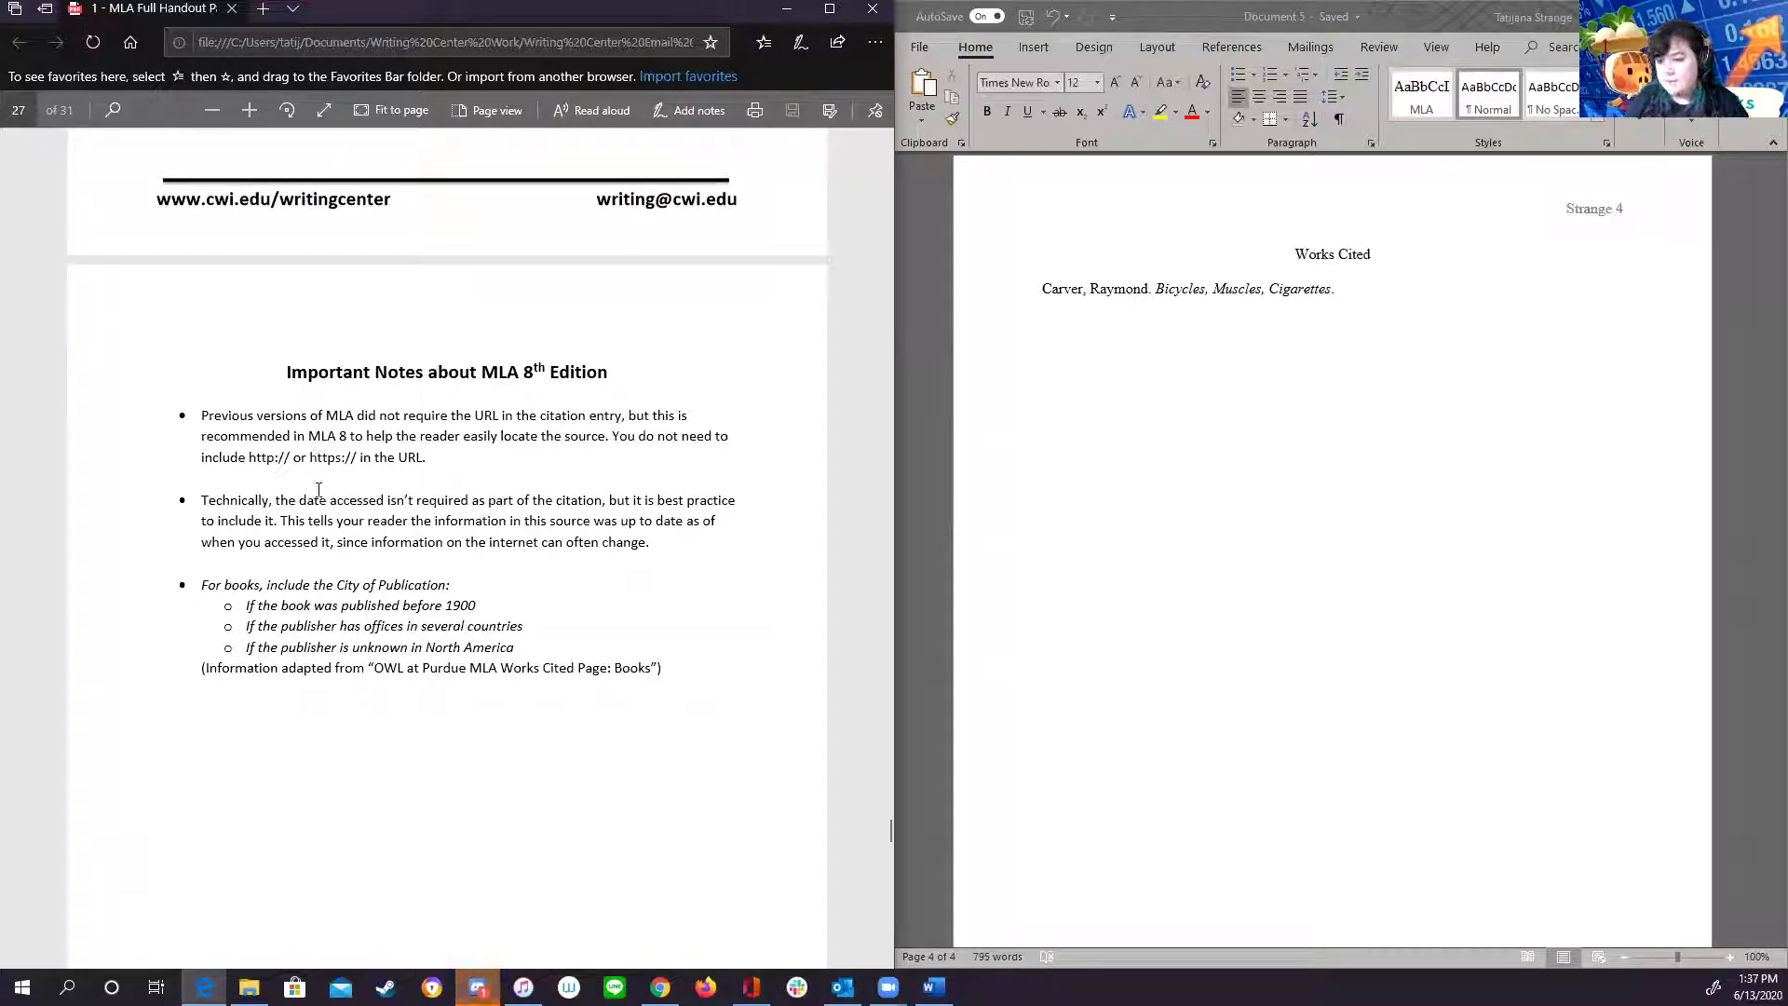
{"action": "left_click_drag", "start_coordinate": [299, 500], "coordinate": [607, 501]}
{"action": "left_click", "coordinate": [364, 538]}
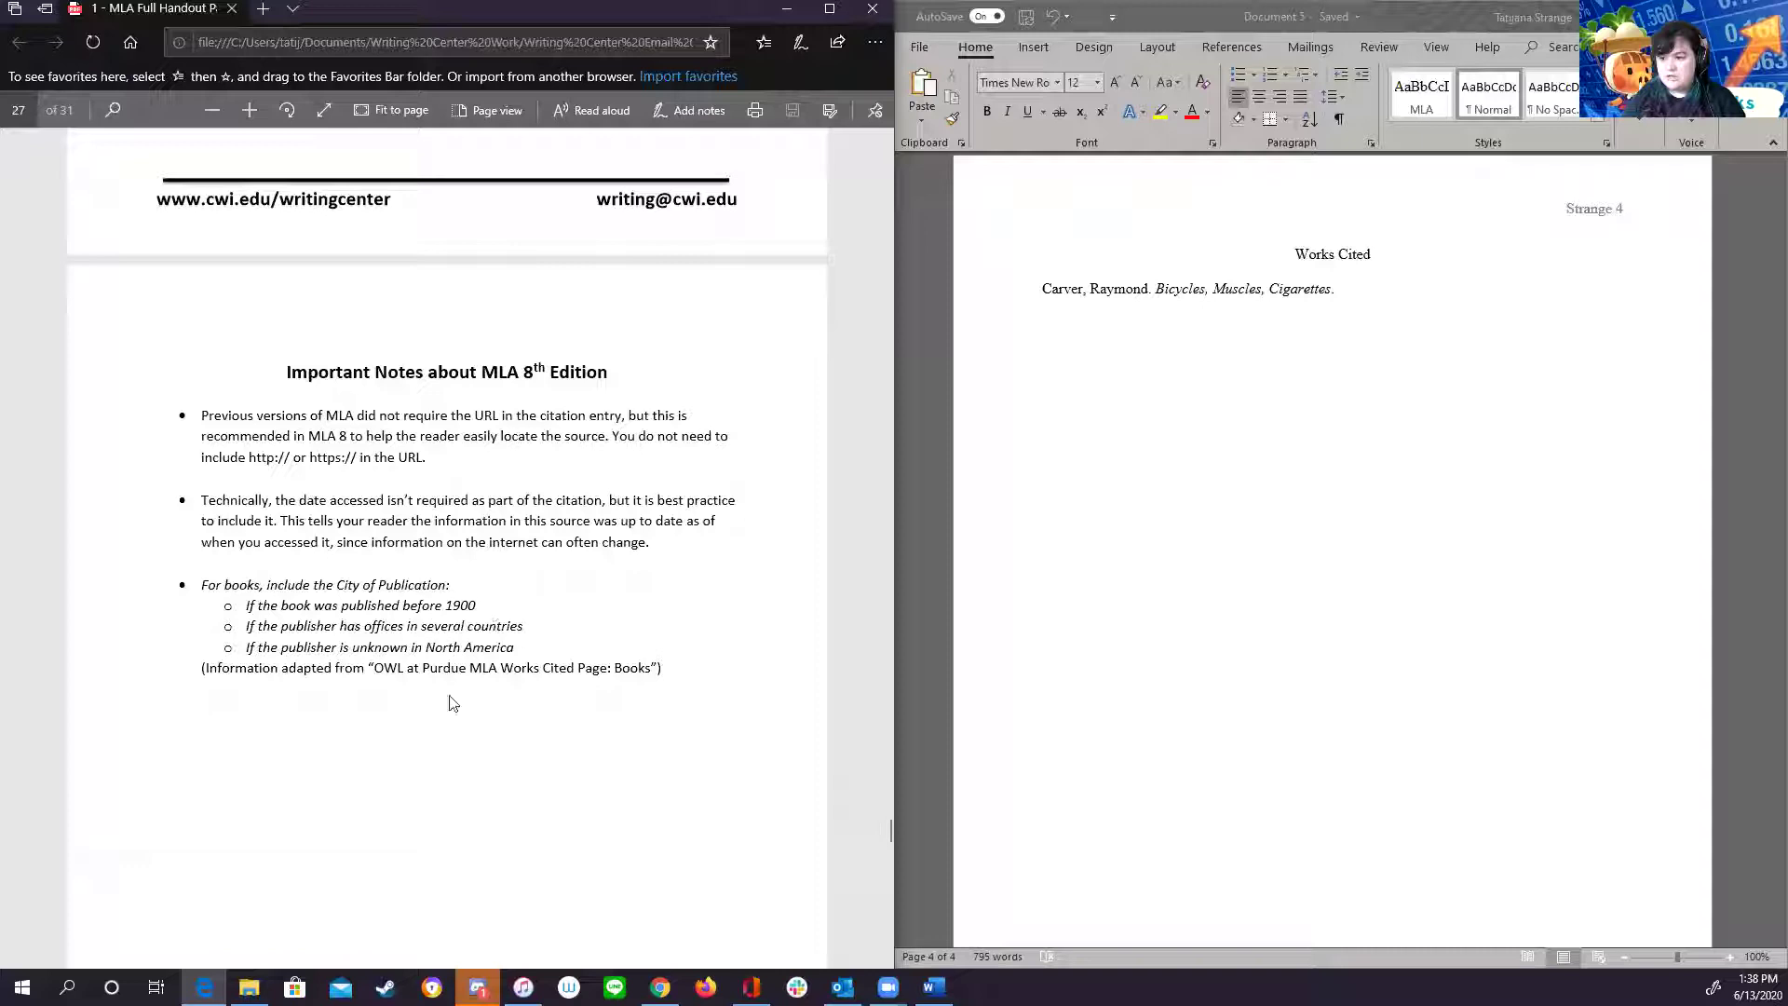
- Return focus to Word and scroll the handout back up toward the citation examples
{"action": "left_click", "coordinate": [1367, 288]}
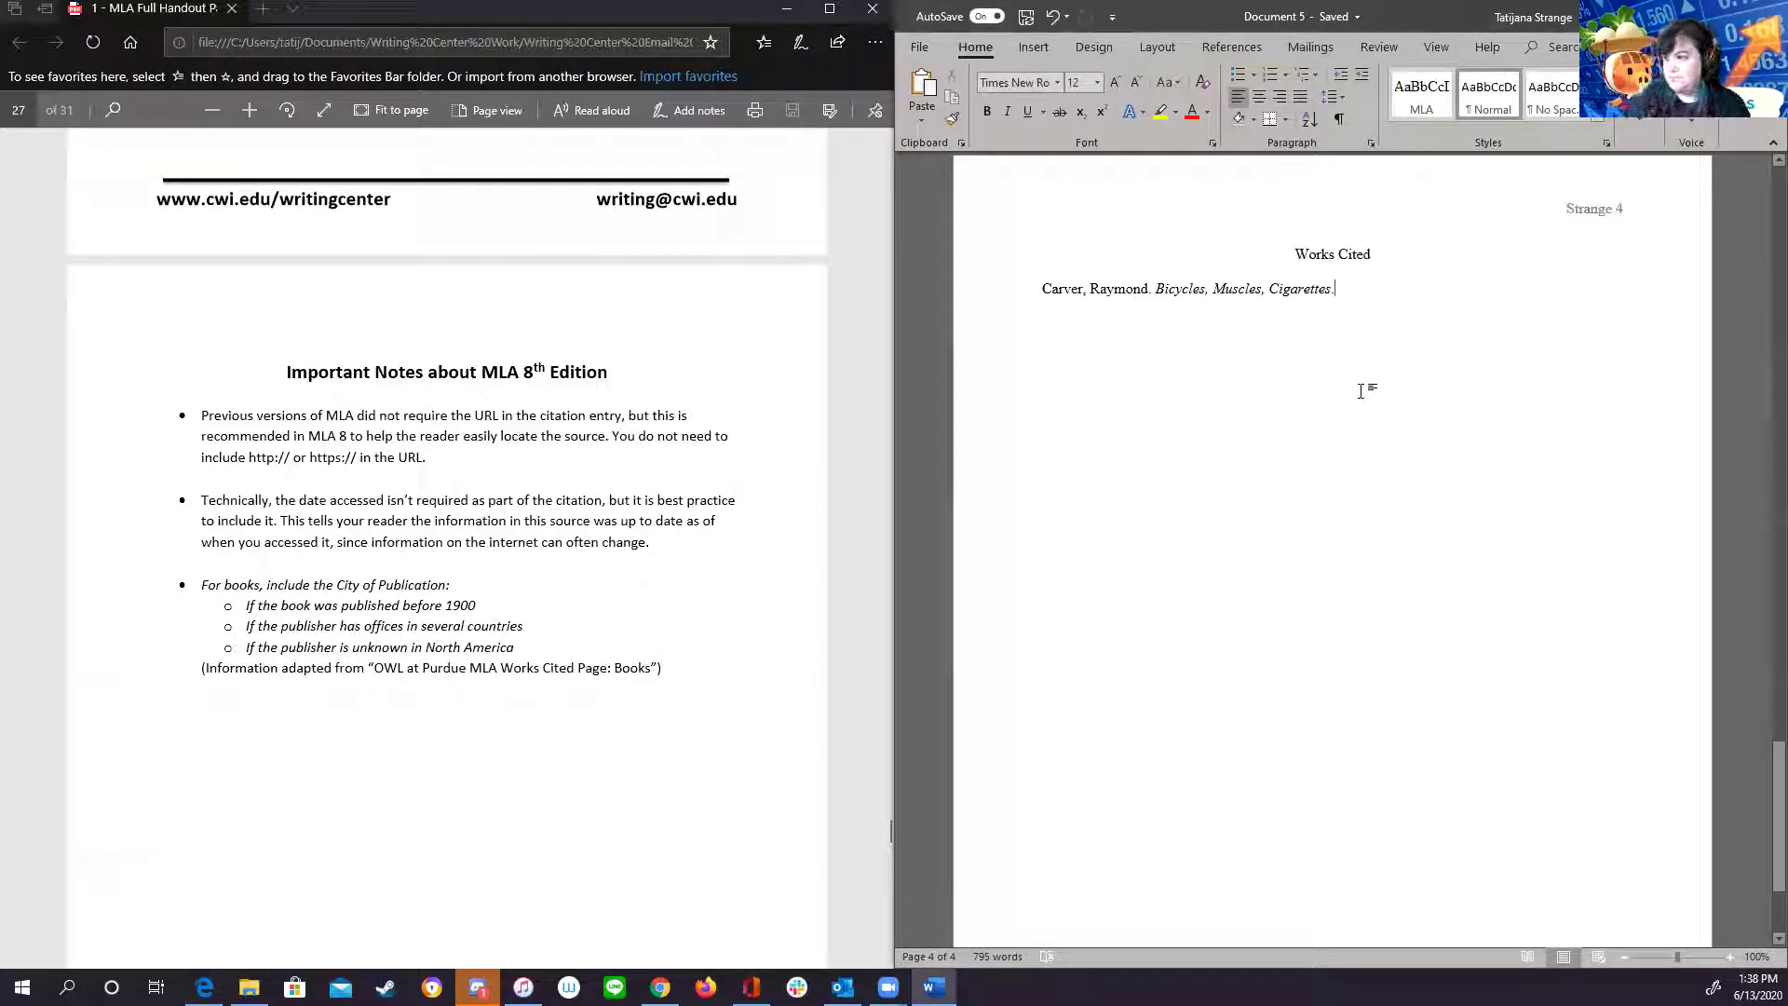
{"action": "scroll", "coordinate": [535, 564], "scroll_direction": "up", "scroll_amount": 8}
{"action": "scroll", "coordinate": [536, 514], "scroll_direction": "up", "scroll_amount": 7}
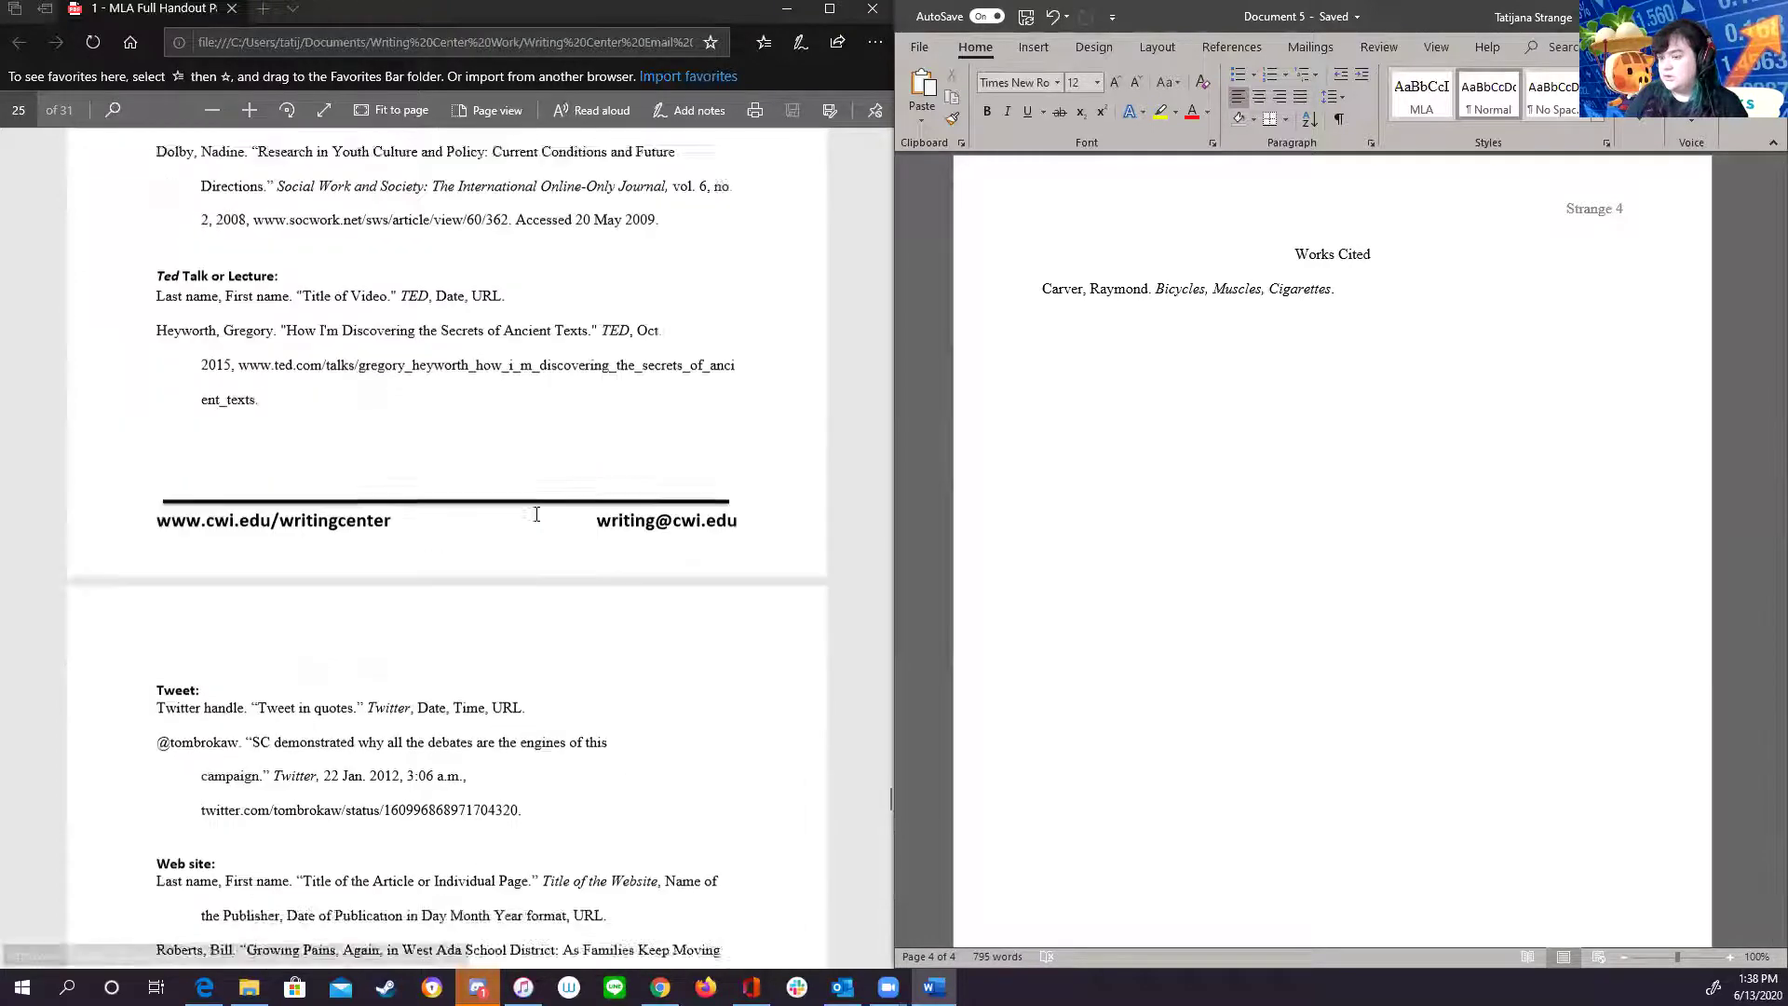
- Scroll the MLA handout back to page 23 to show the Common Examples book citation formats
{"action": "scroll", "coordinate": [536, 517], "scroll_direction": "up", "scroll_amount": 10}
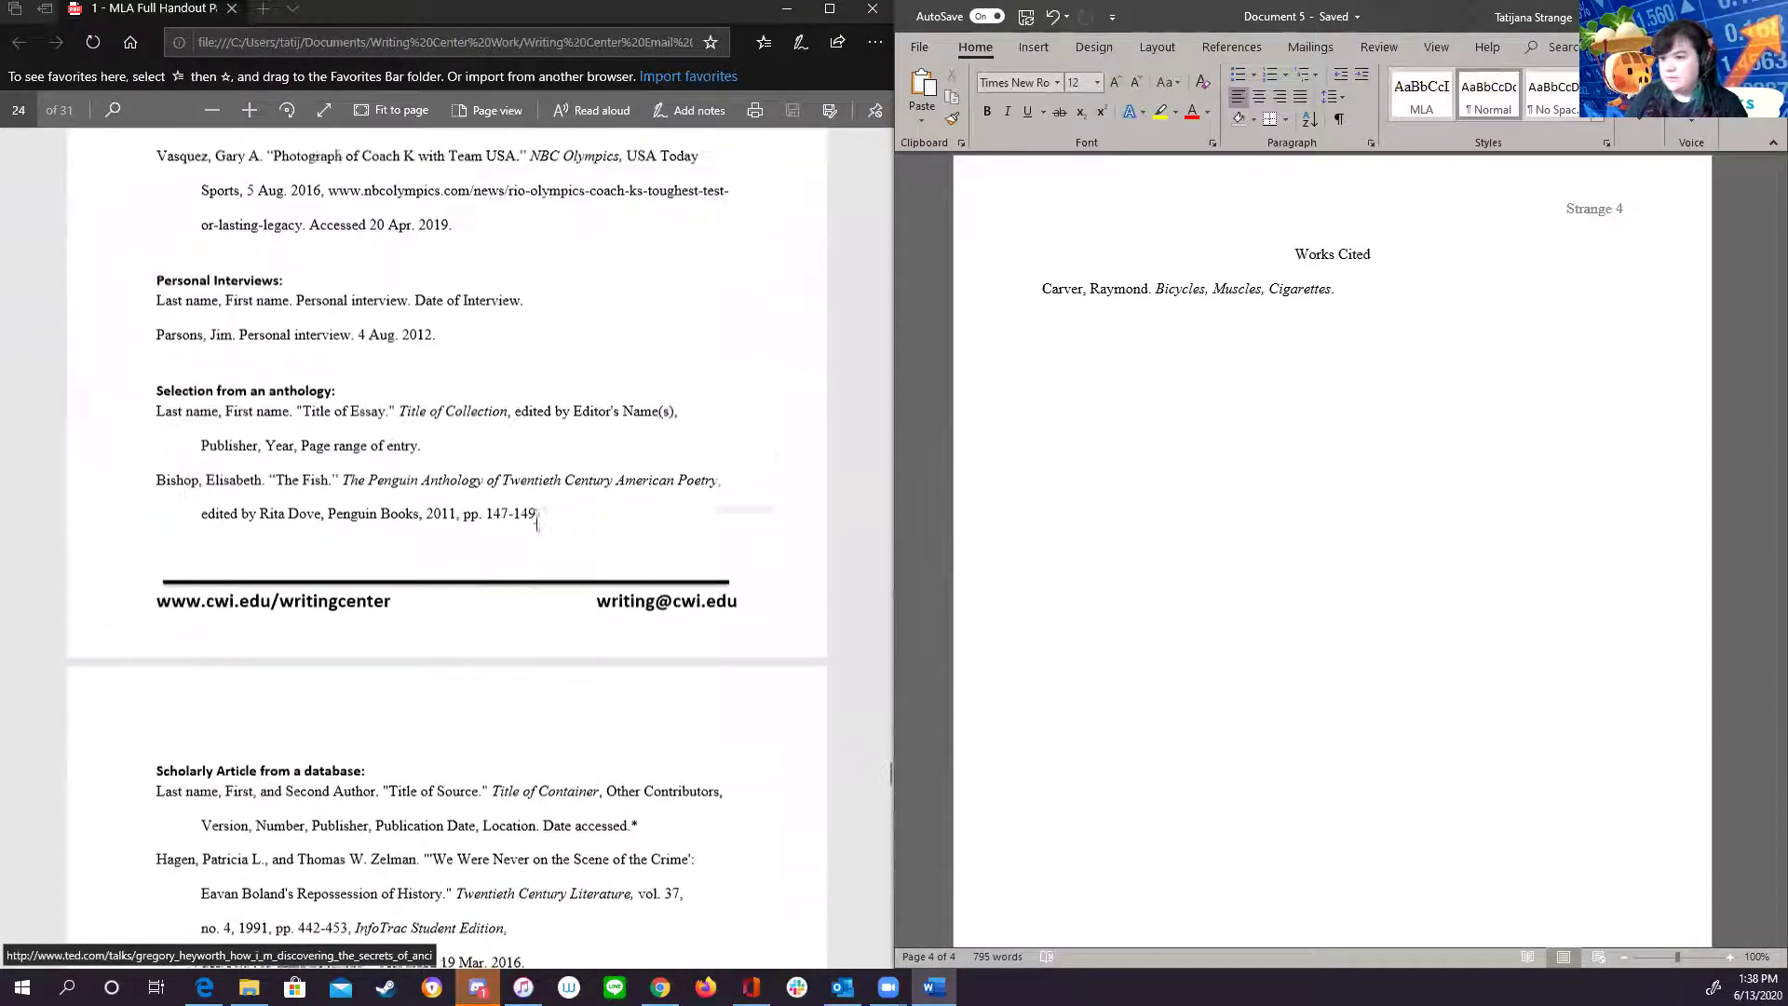
{"action": "scroll", "coordinate": [536, 520], "scroll_direction": "up", "scroll_amount": 10}
{"action": "scroll", "coordinate": [521, 722], "scroll_direction": "up", "scroll_amount": 3}
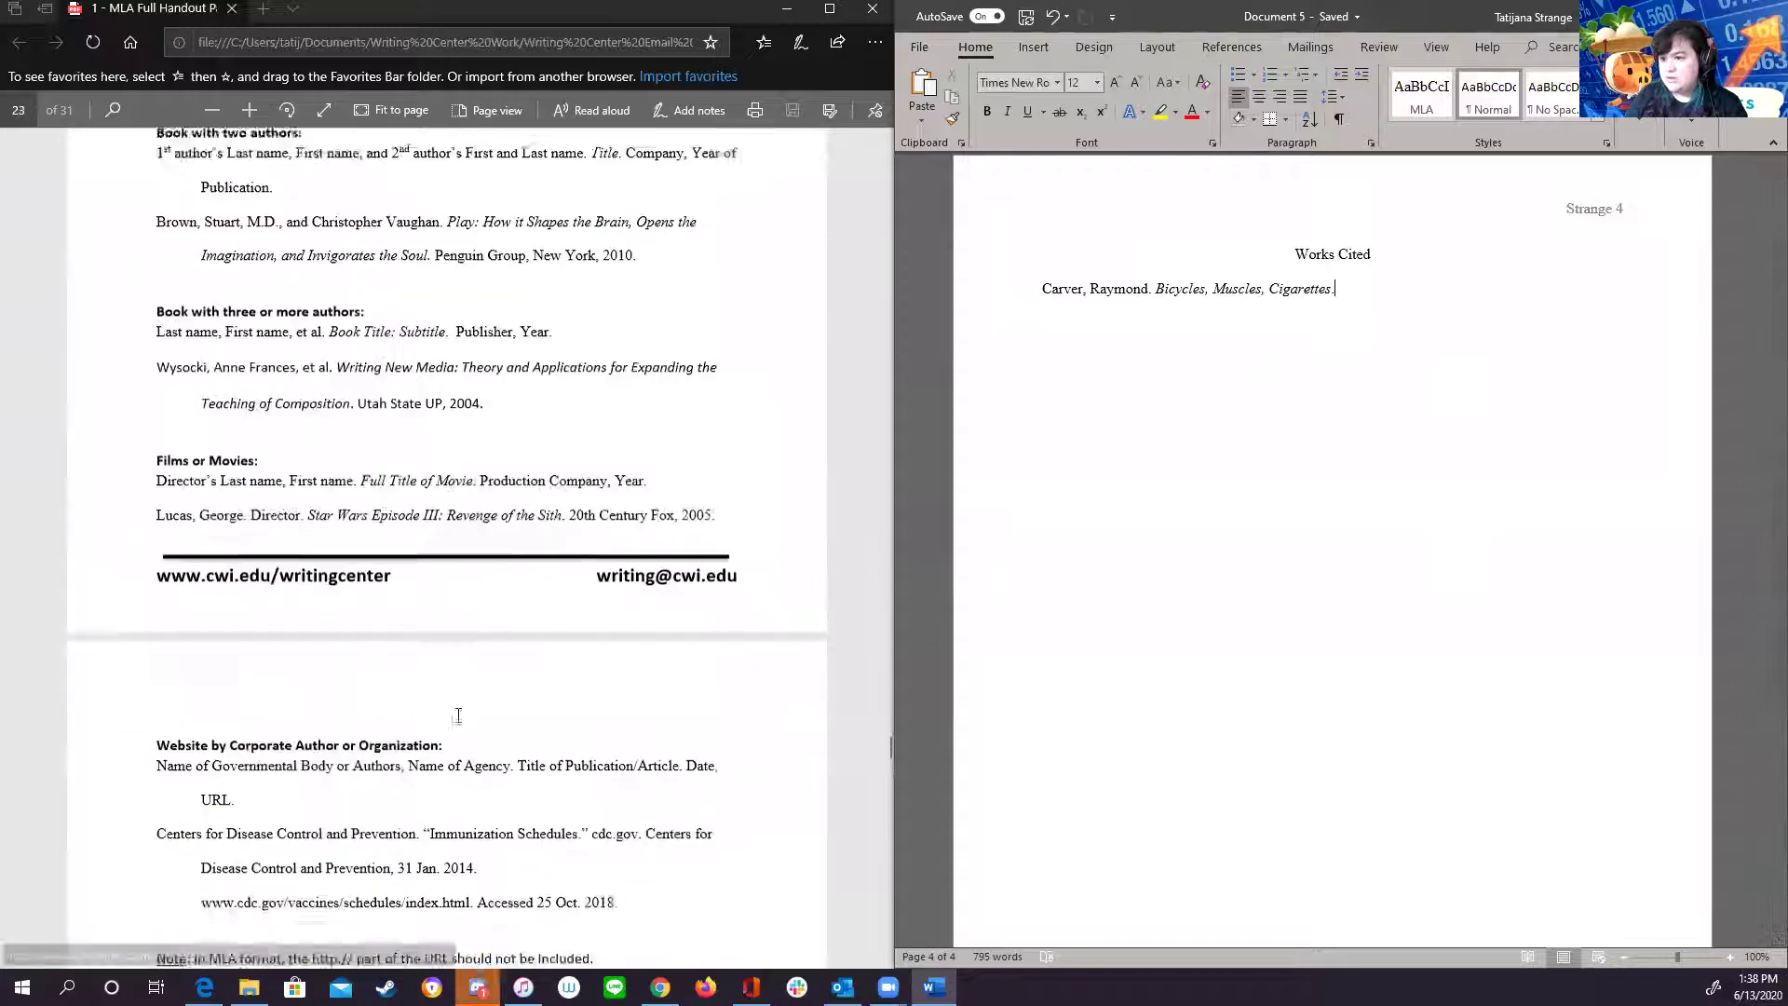
{"action": "scroll", "coordinate": [458, 715], "scroll_direction": "up", "scroll_amount": 8}
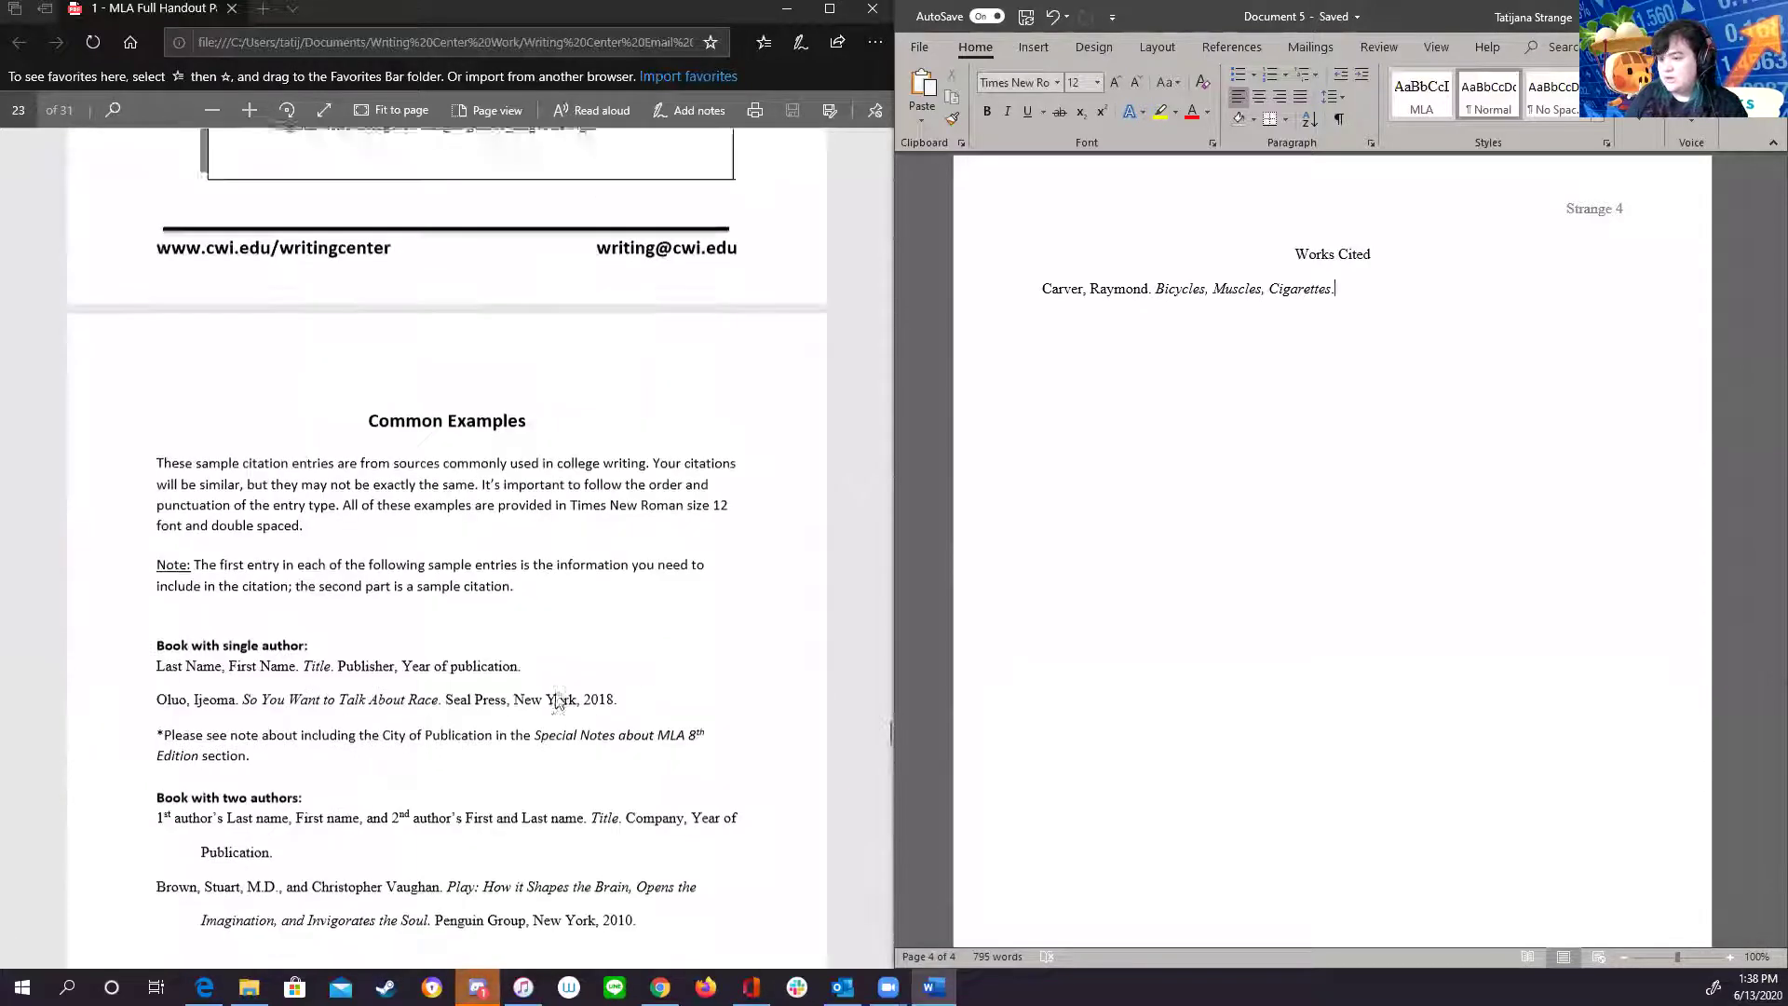
{"action": "scroll", "coordinate": [556, 700], "scroll_direction": "down", "scroll_amount": 3}
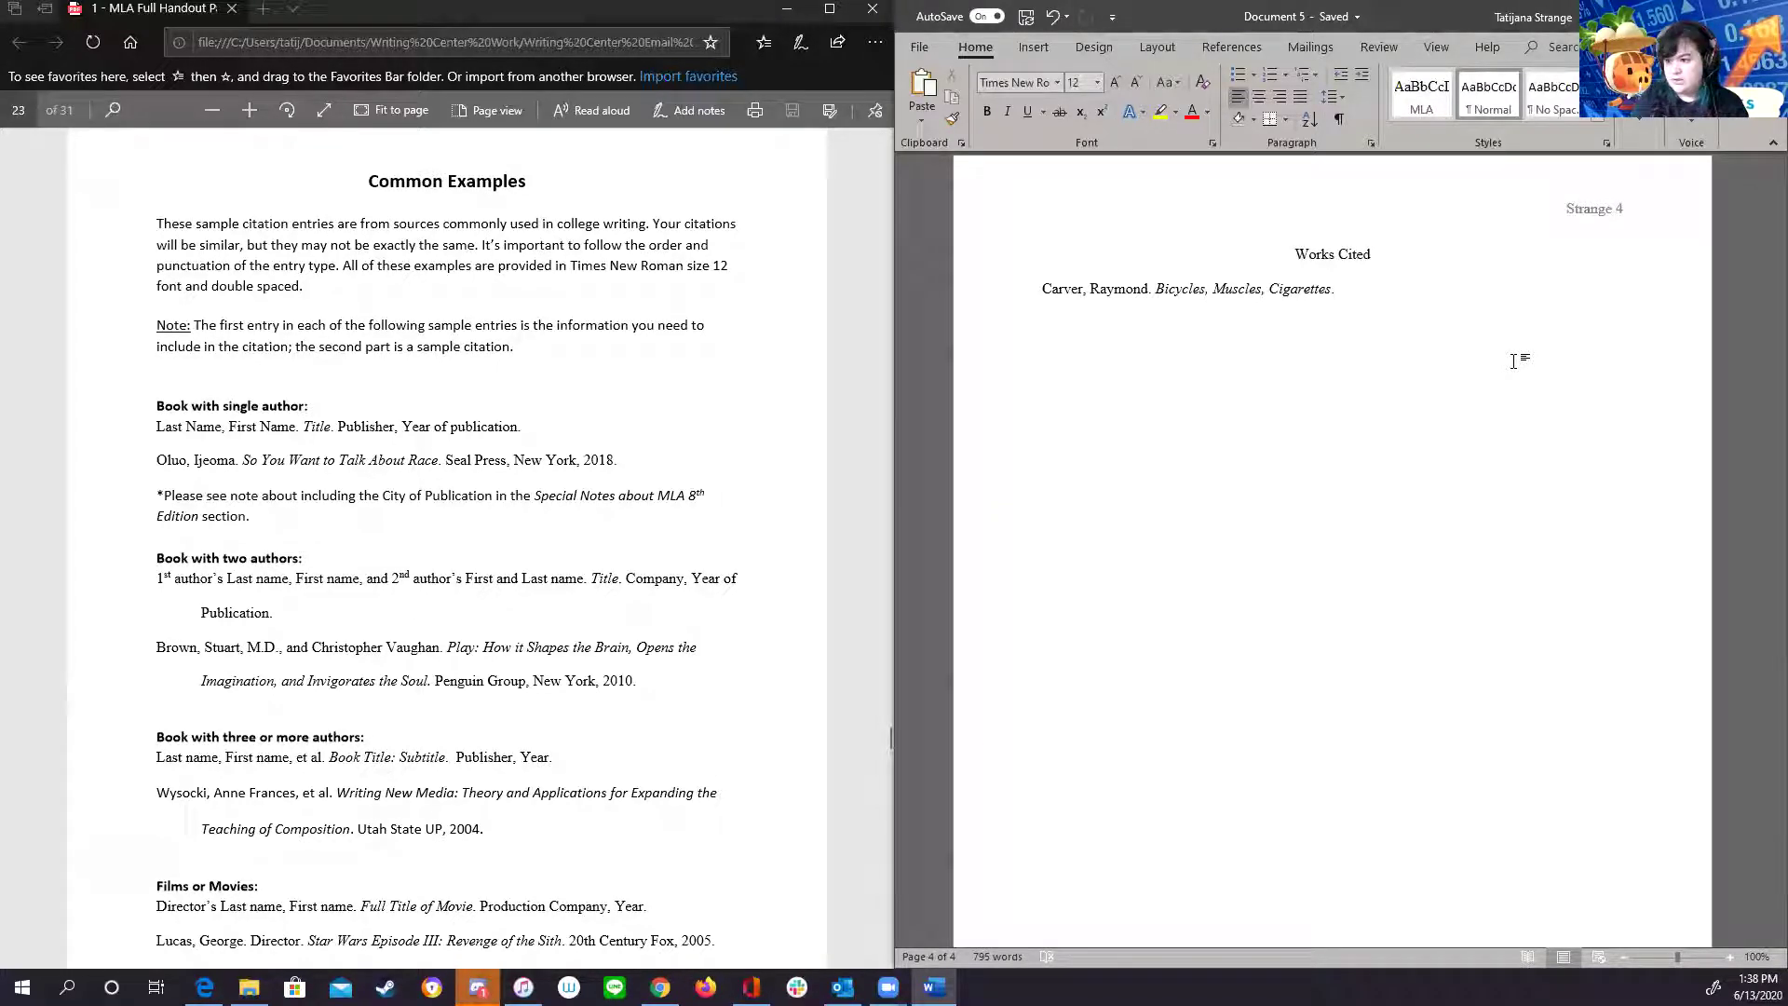
- Complete the Carver citation with 'Penguin House Publishing, New York, 2001', fixing the typos along the way
{"action": "type", "text": "Penguin house"}
{"action": "key", "text": "BackSpace"}
{"action": "key", "text": "BackSpace"}
{"action": "key", "text": "BackSpace"}
{"action": "key", "text": "BackSpace"}
{"action": "key", "text": "BackSpace"}
{"action": "key", "text": "BackSpace"}
{"action": "key", "text": "BackSpace"}
{"action": "key", "text": "BackSpace"}
{"action": "key", "text": "BackSpace"}
{"action": "key", "text": "BackSpace"}
{"action": "key", "text": "BackSpace"}
{"action": "key", "text": "BackSpace"}
{"action": "key", "text": "BackSpace"}
{"action": "key", "text": "BackSpace"}
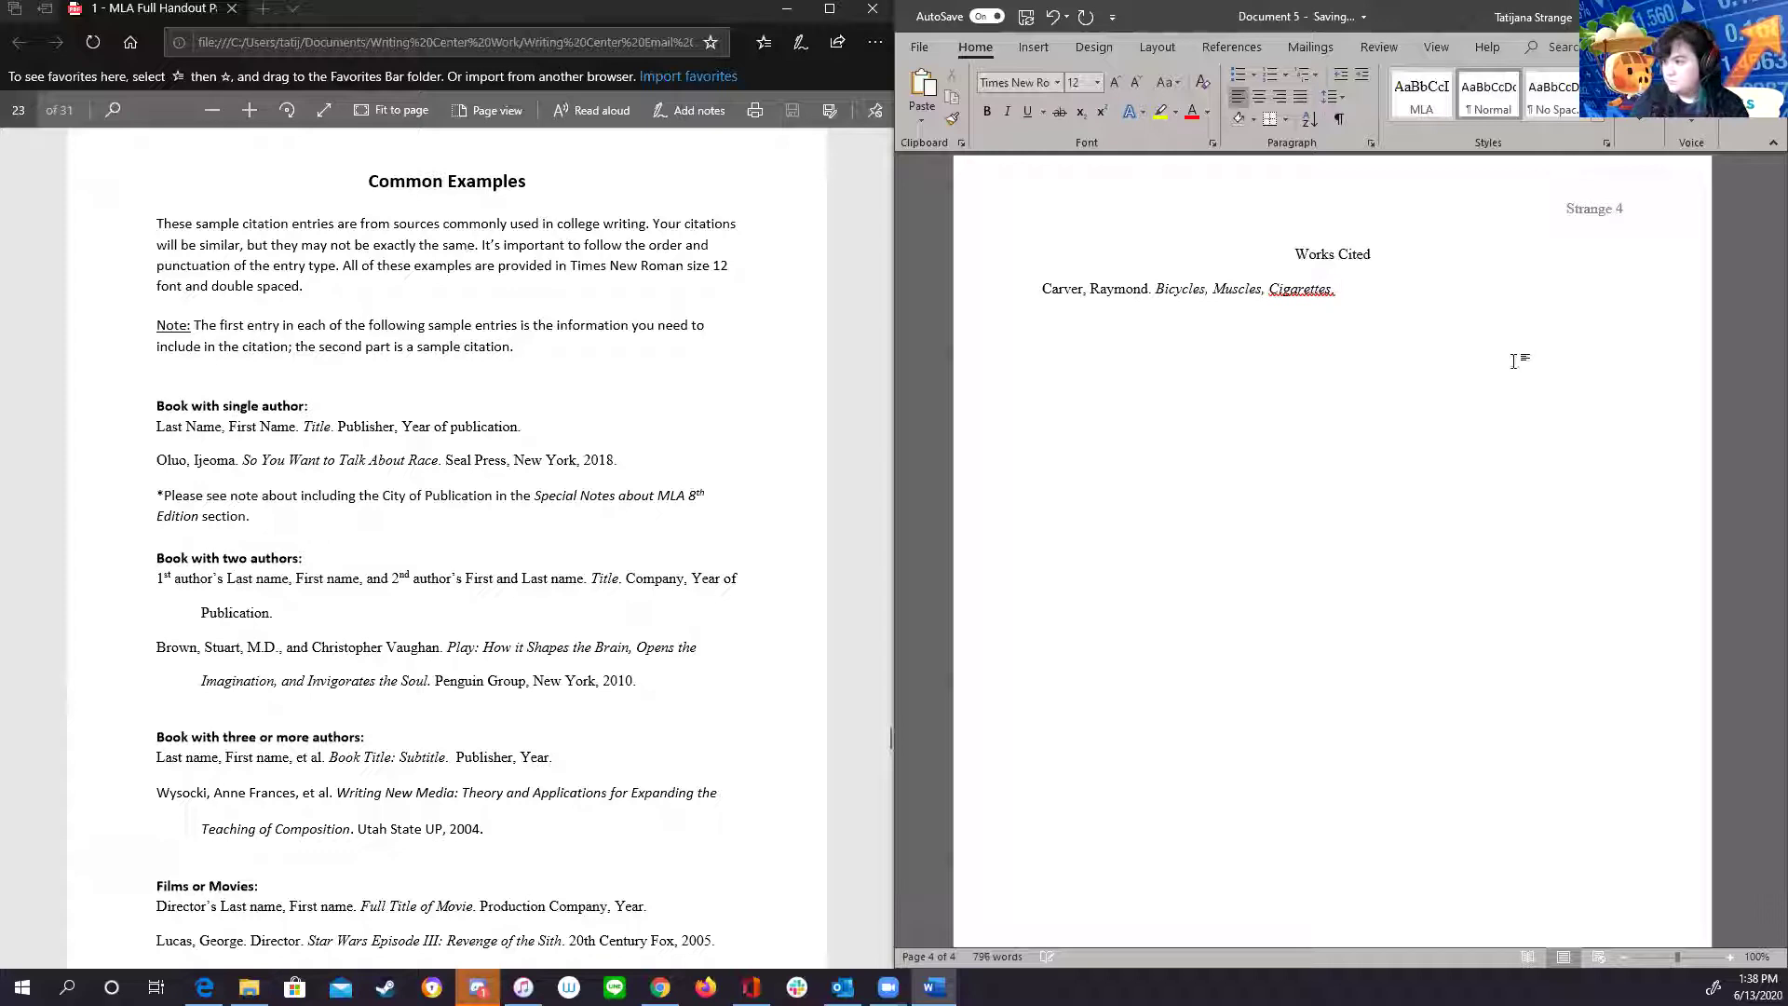
{"action": "key", "text": "BackSpace"}
{"action": "key", "text": "BackSpace"}
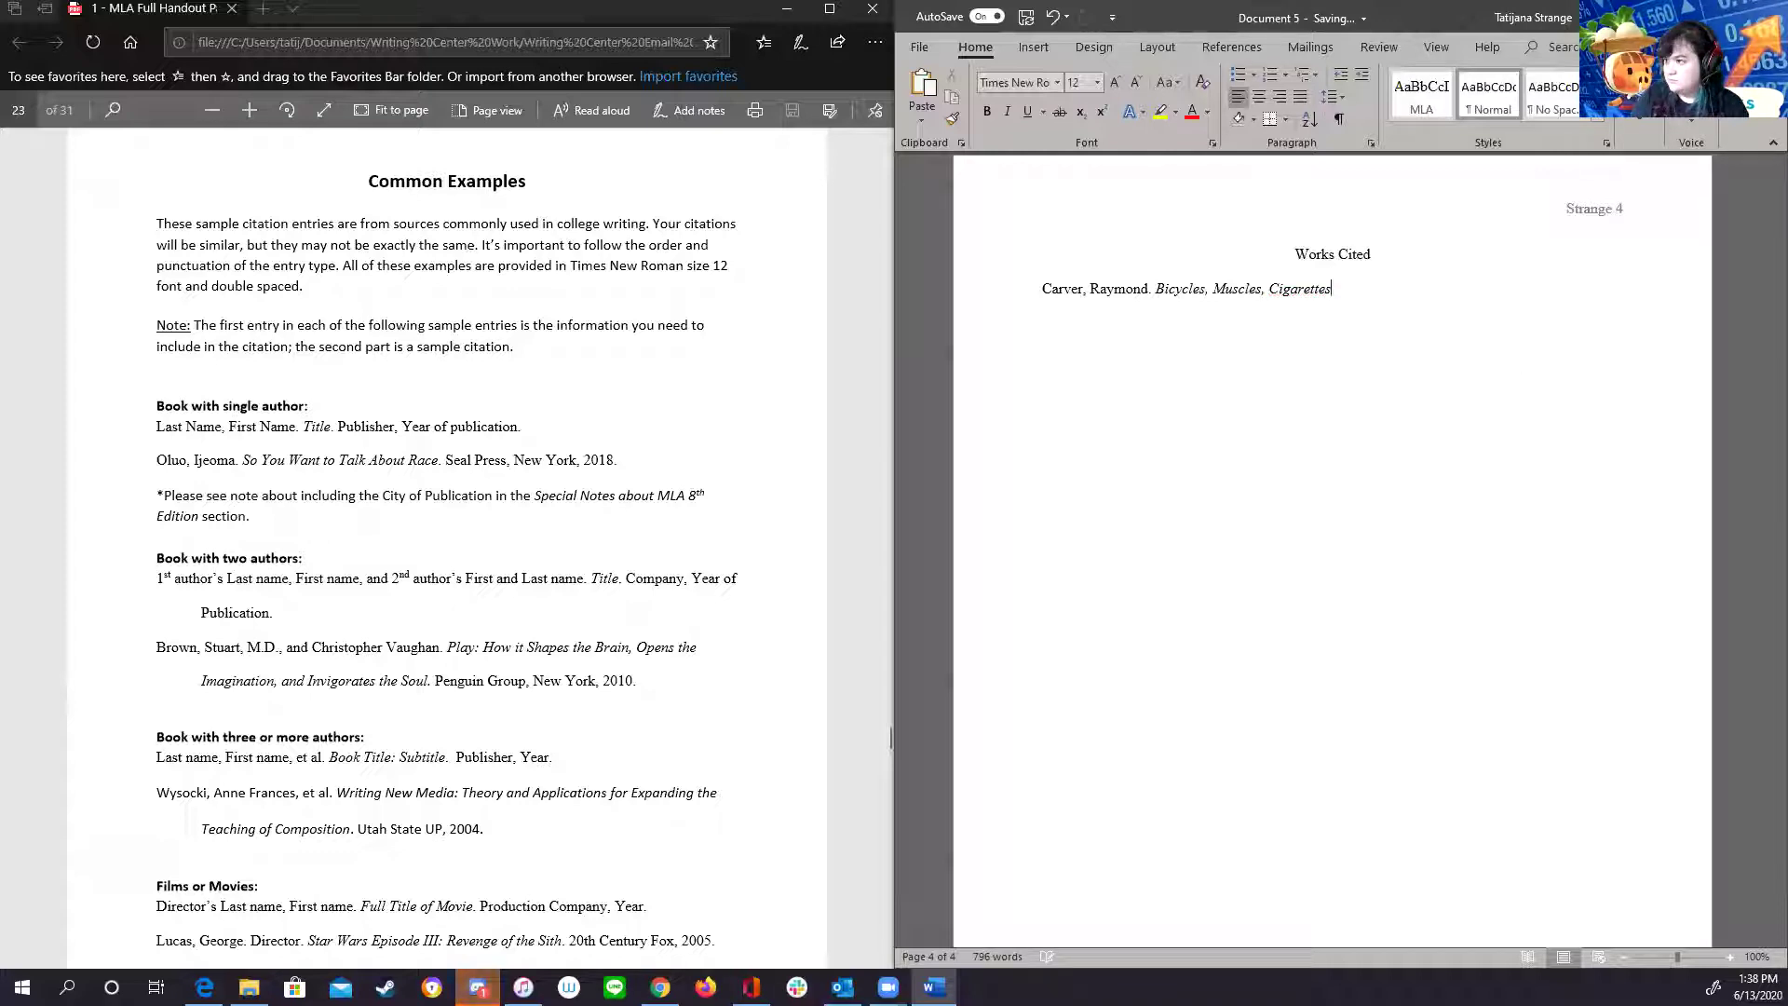
{"action": "type", "text": "."}
{"action": "type", "text": " Pen"}
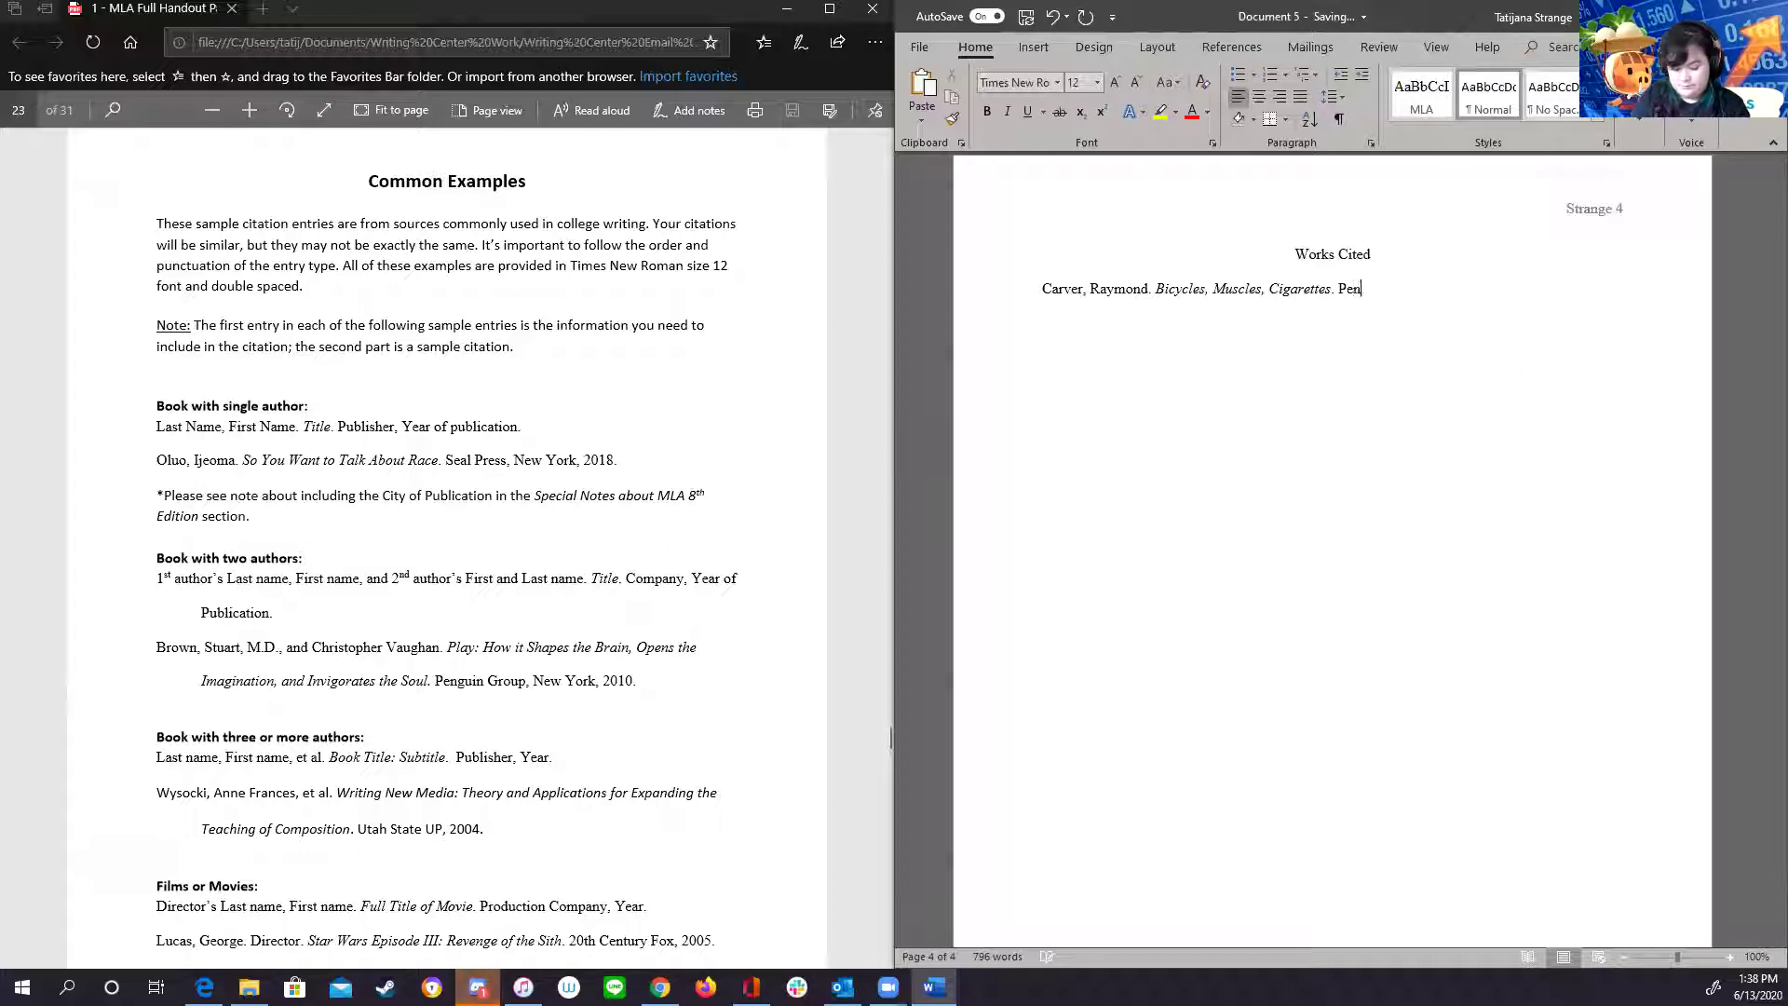
{"action": "type", "text": "guin house"}
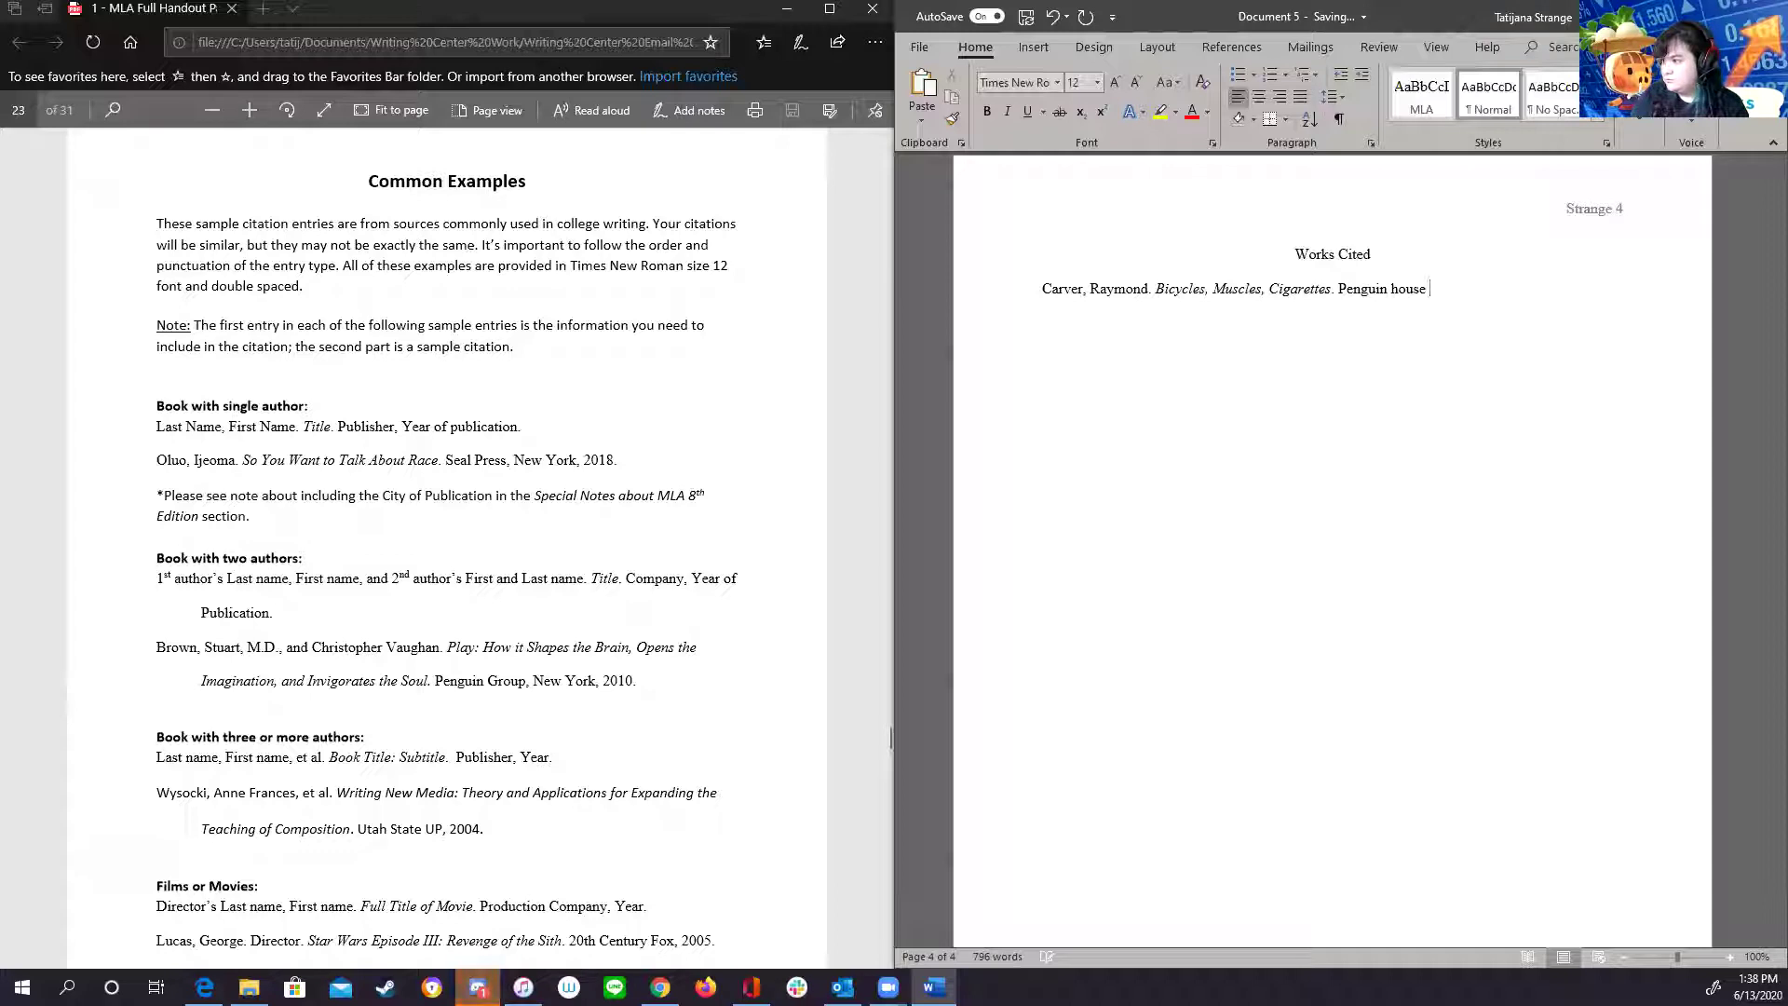
{"action": "key", "text": "BackSpace"}
{"action": "key", "text": "BackSpace"}
{"action": "key", "text": "BackSpace"}
{"action": "key", "text": "BackSpace"}
{"action": "key", "text": "BackSpace"}
{"action": "type", "text": "House Publishing"}
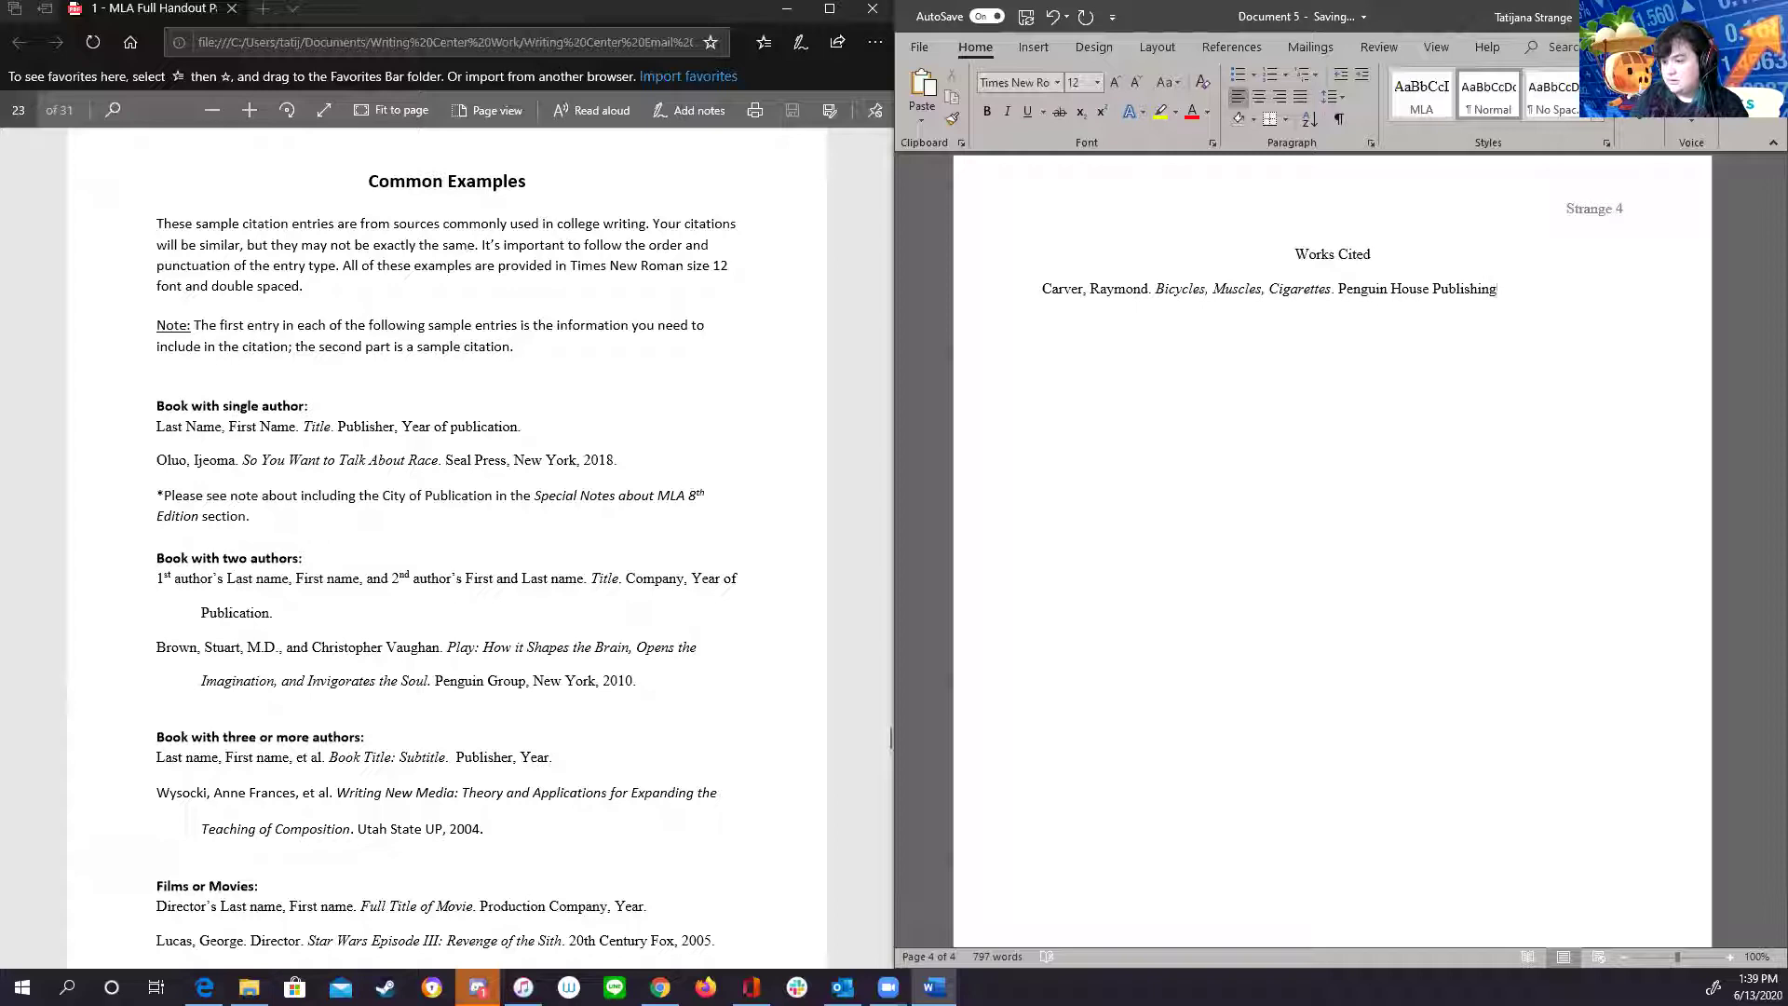
{"action": "type", "text": ", New y"}
{"action": "key", "text": "BackSpace"}
{"action": "type", "text": "York,"}
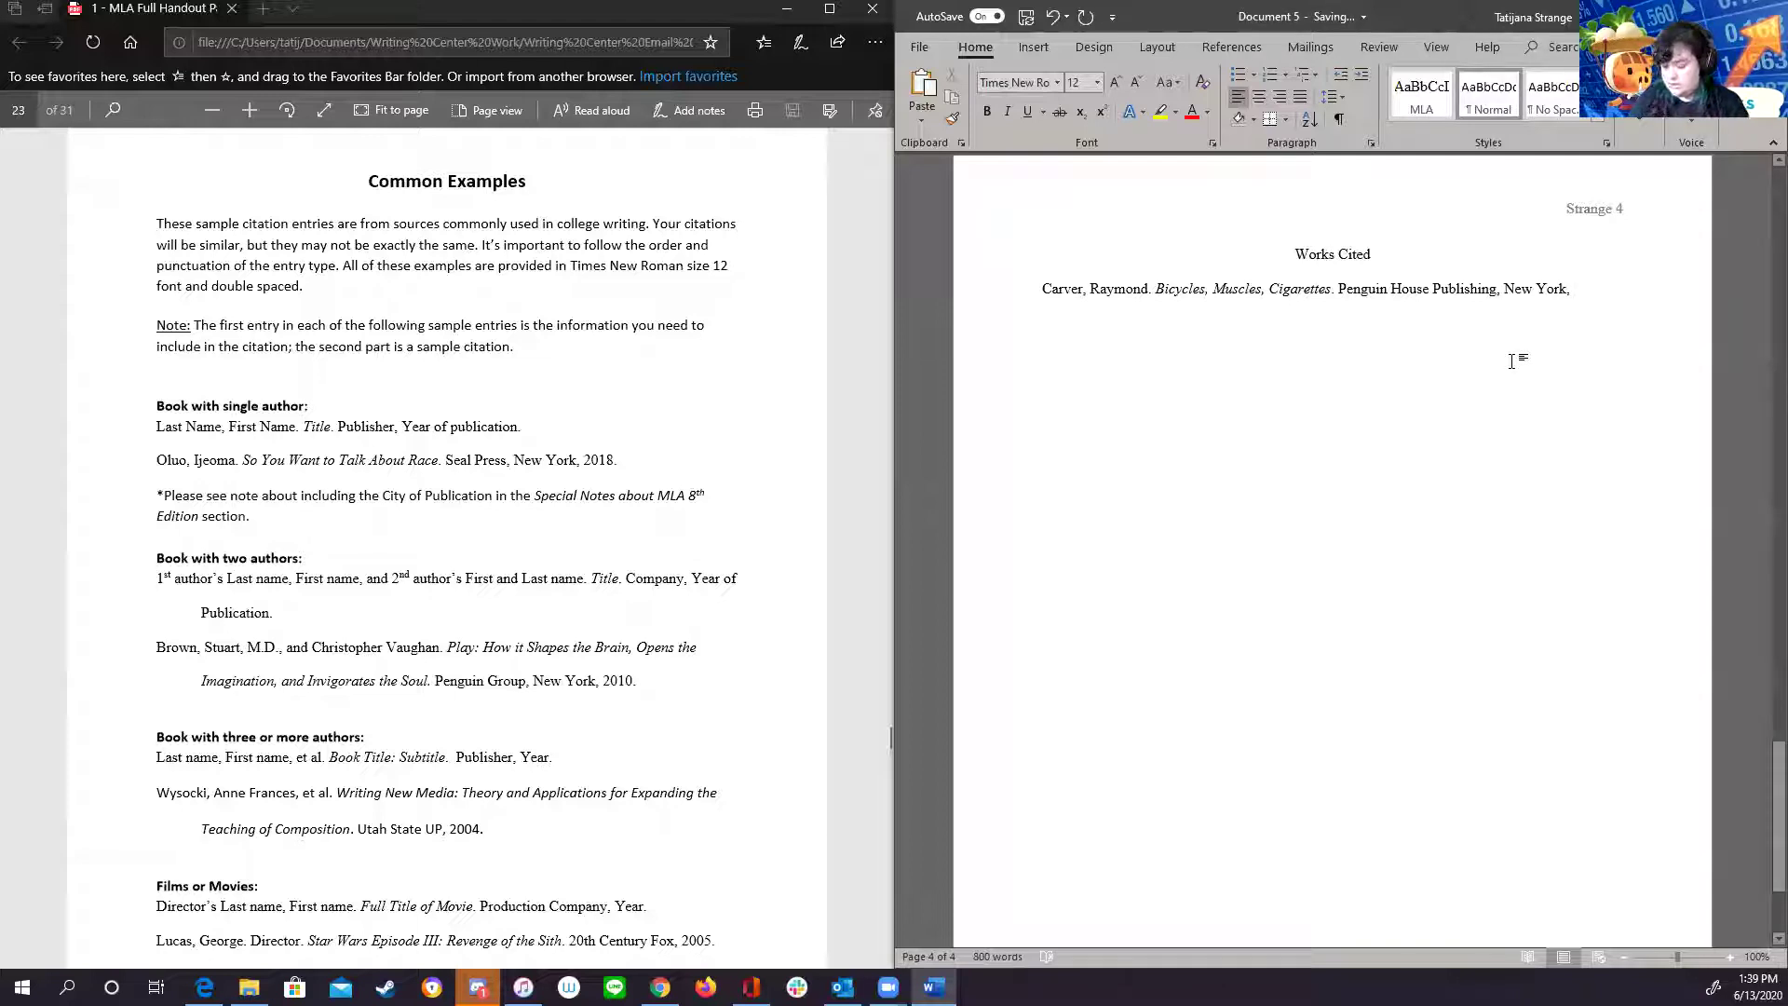
{"action": "type", "text": "2001."}
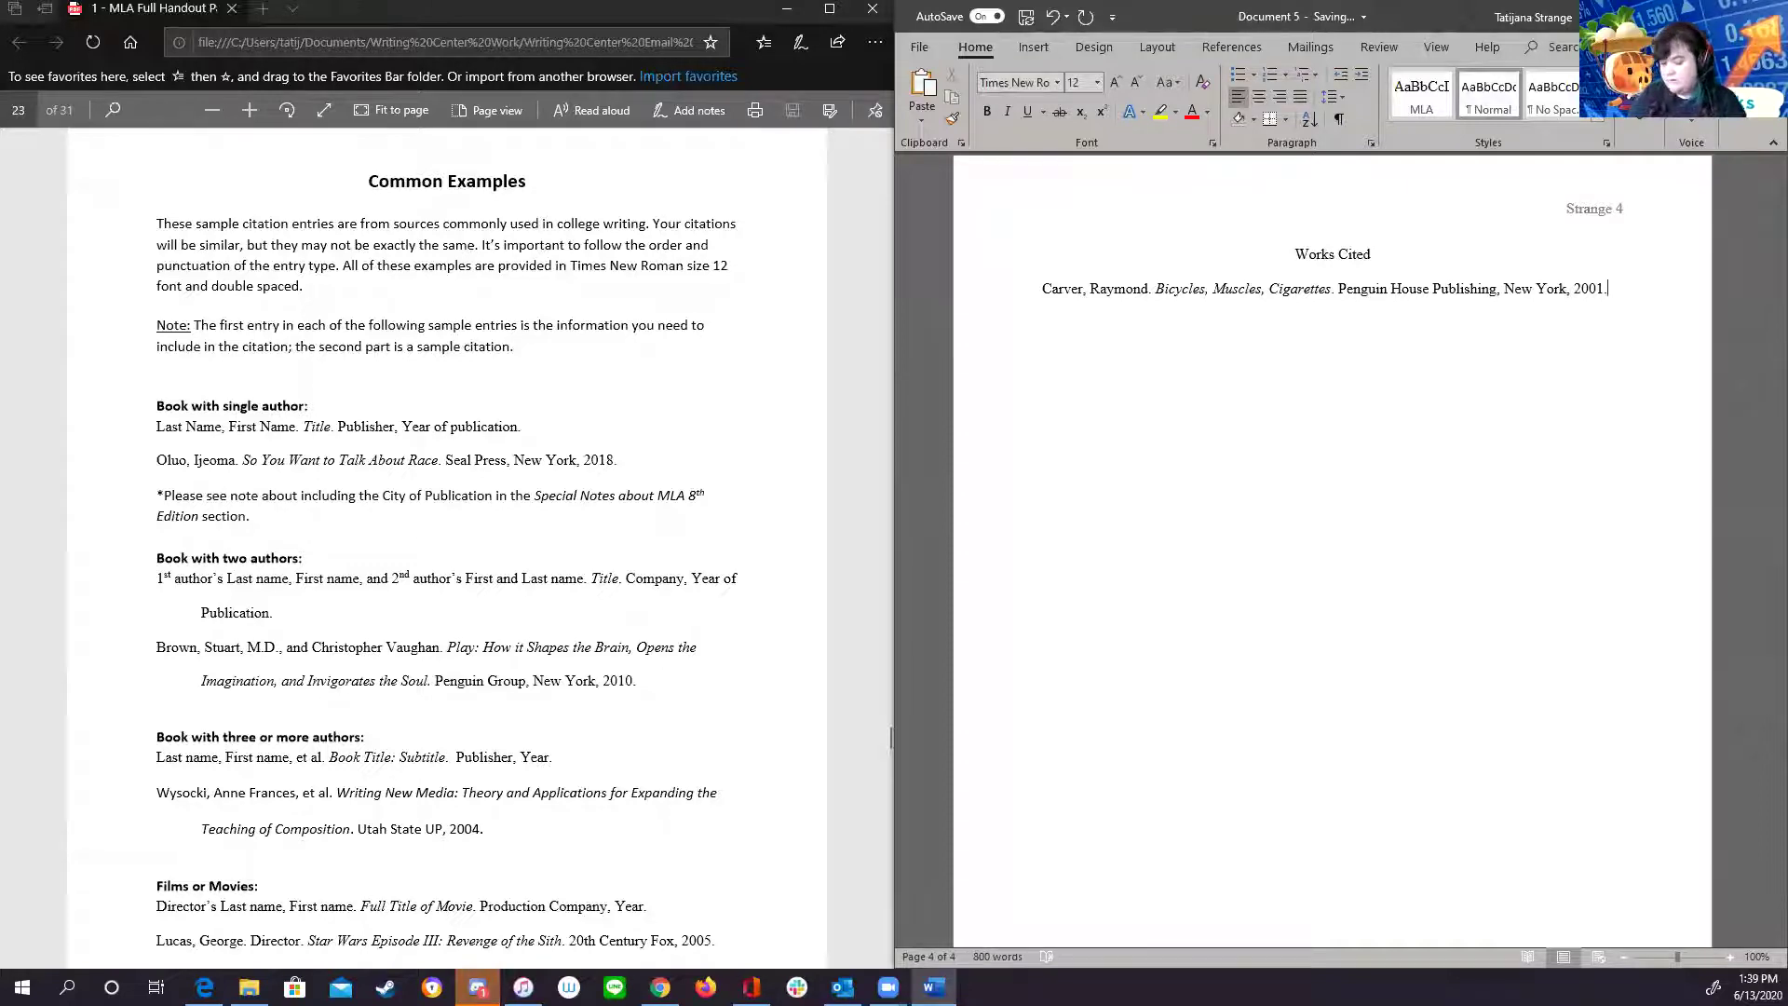
- Copy the Brown and Vaughan 'Play' citation from the handout and paste it as plain text below Carver's
{"action": "key", "text": "Return"}
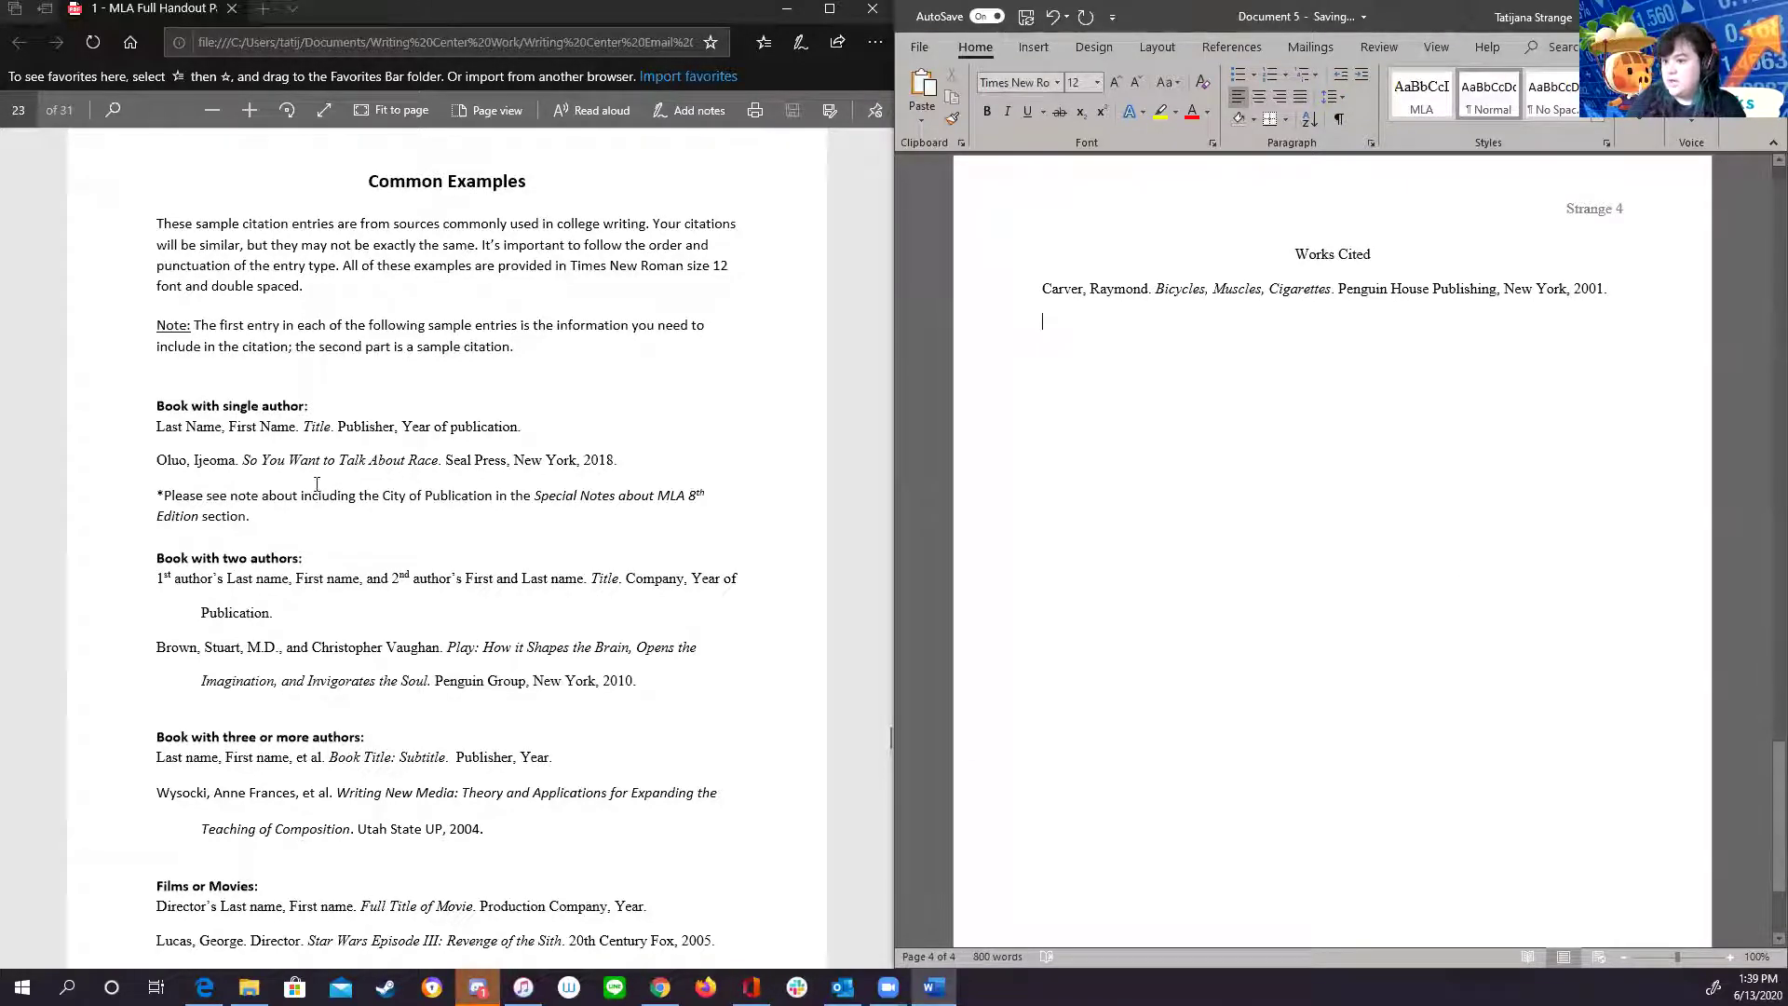
{"action": "scroll", "coordinate": [637, 546], "scroll_direction": "down", "scroll_amount": 3}
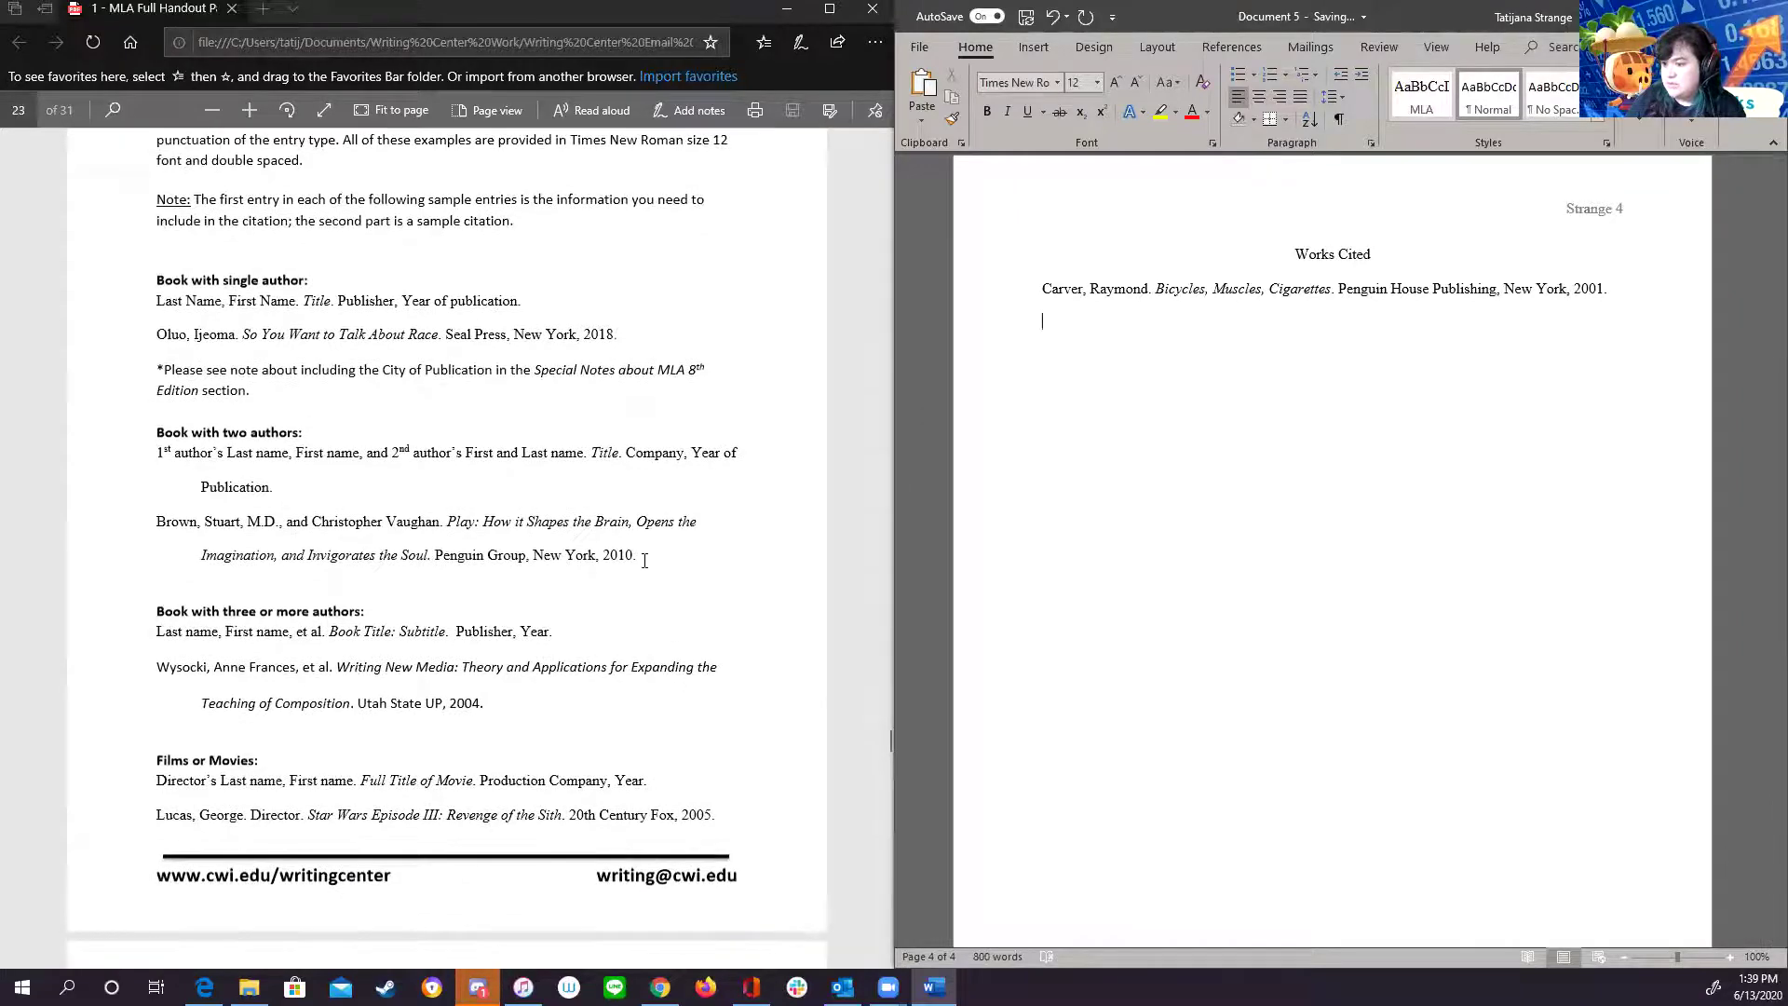
{"action": "left_click_drag", "start_coordinate": [645, 559], "coordinate": [155, 518]}
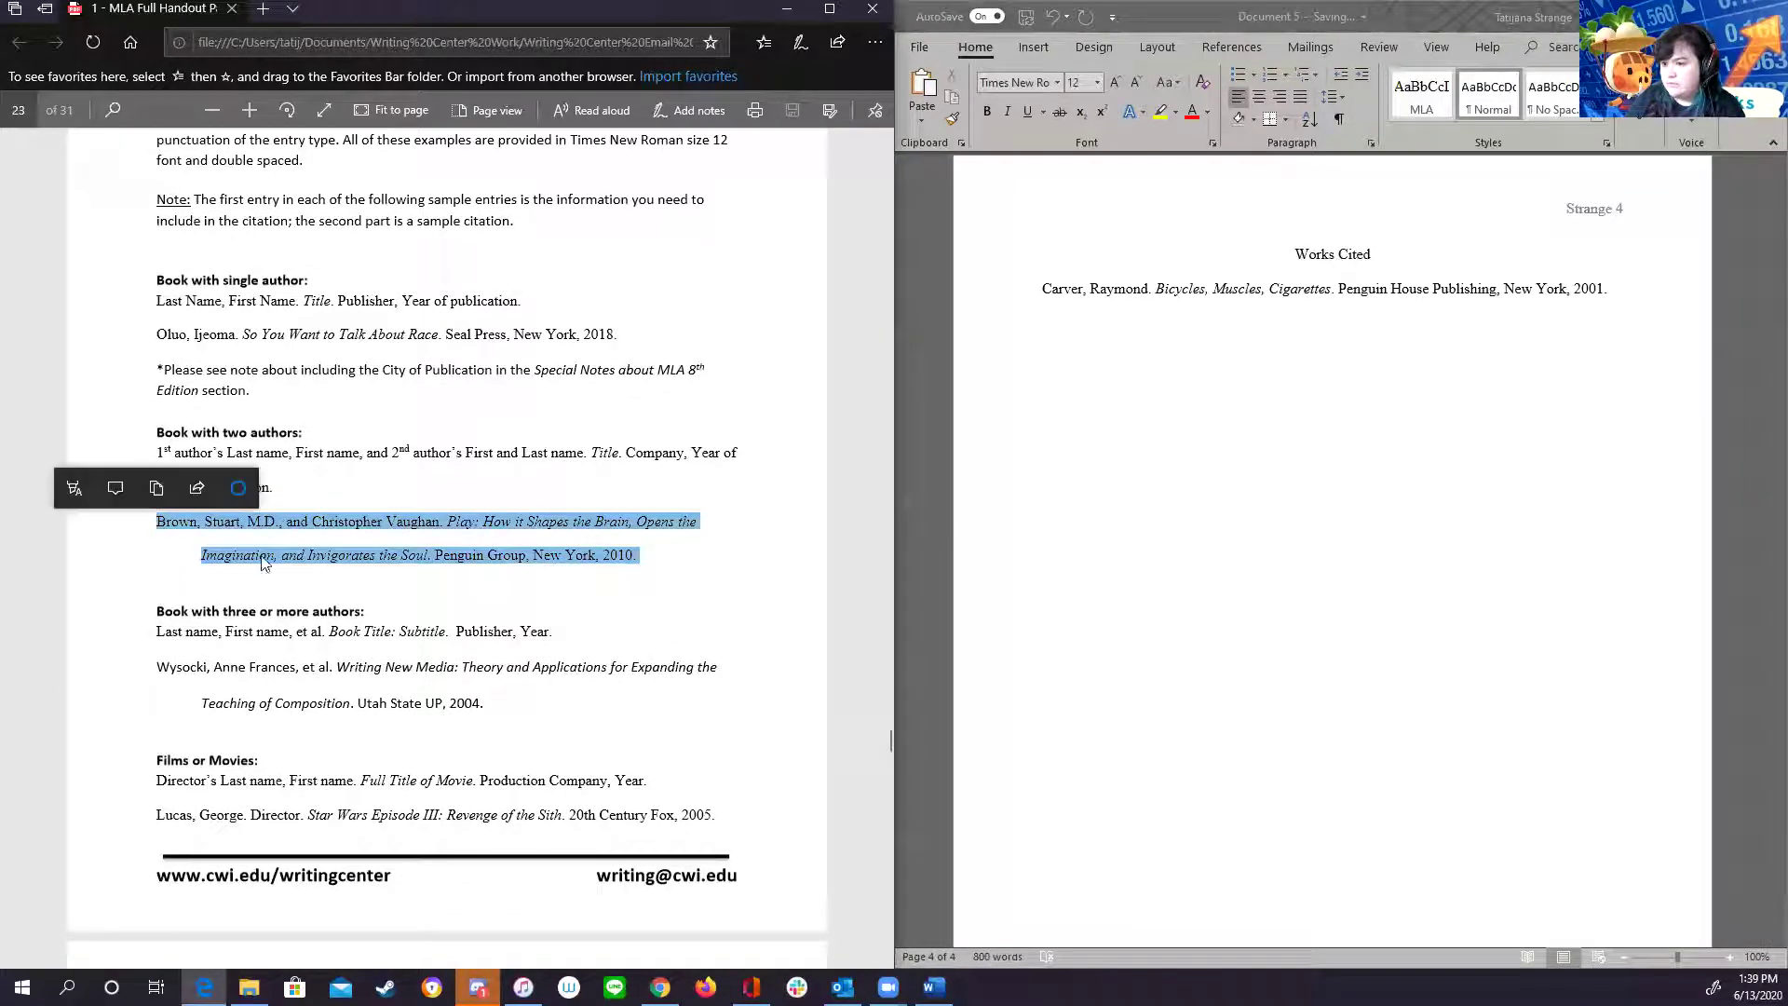
{"action": "right_click", "coordinate": [332, 533]}
{"action": "left_click", "coordinate": [395, 689]}
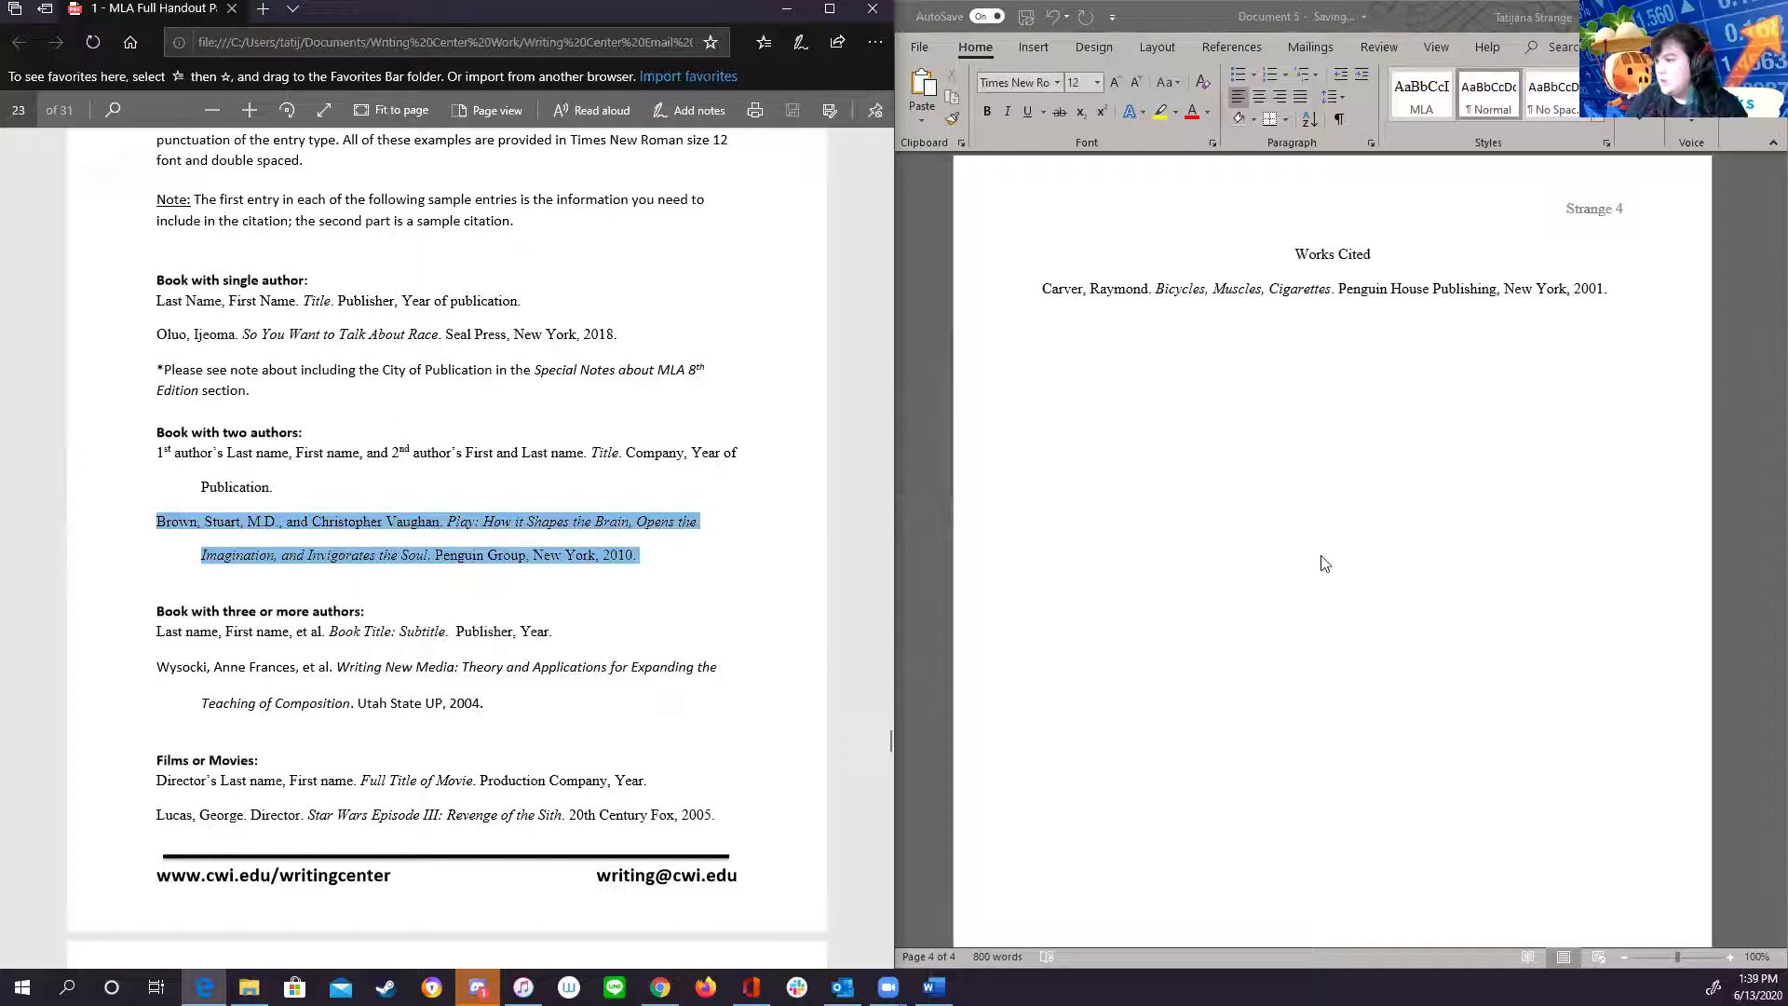
{"action": "left_click", "coordinate": [1324, 562]}
{"action": "key", "text": "ctrl+v"}
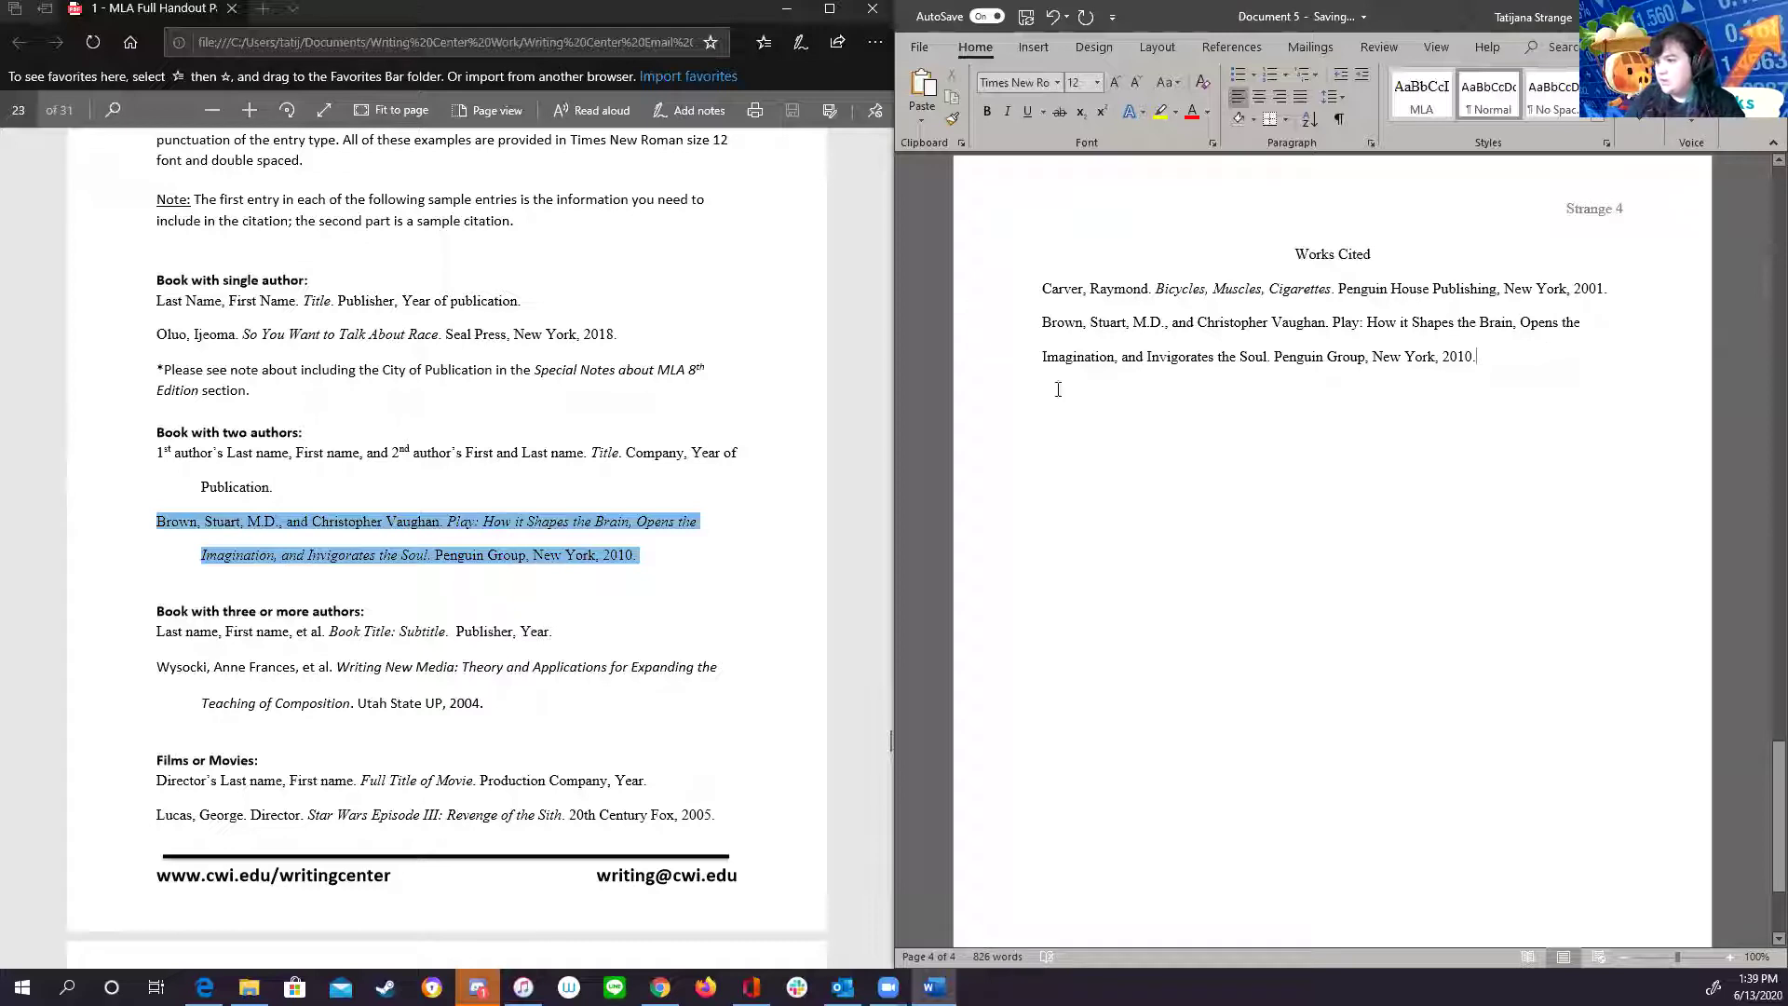
{"action": "left_click", "coordinate": [438, 611]}
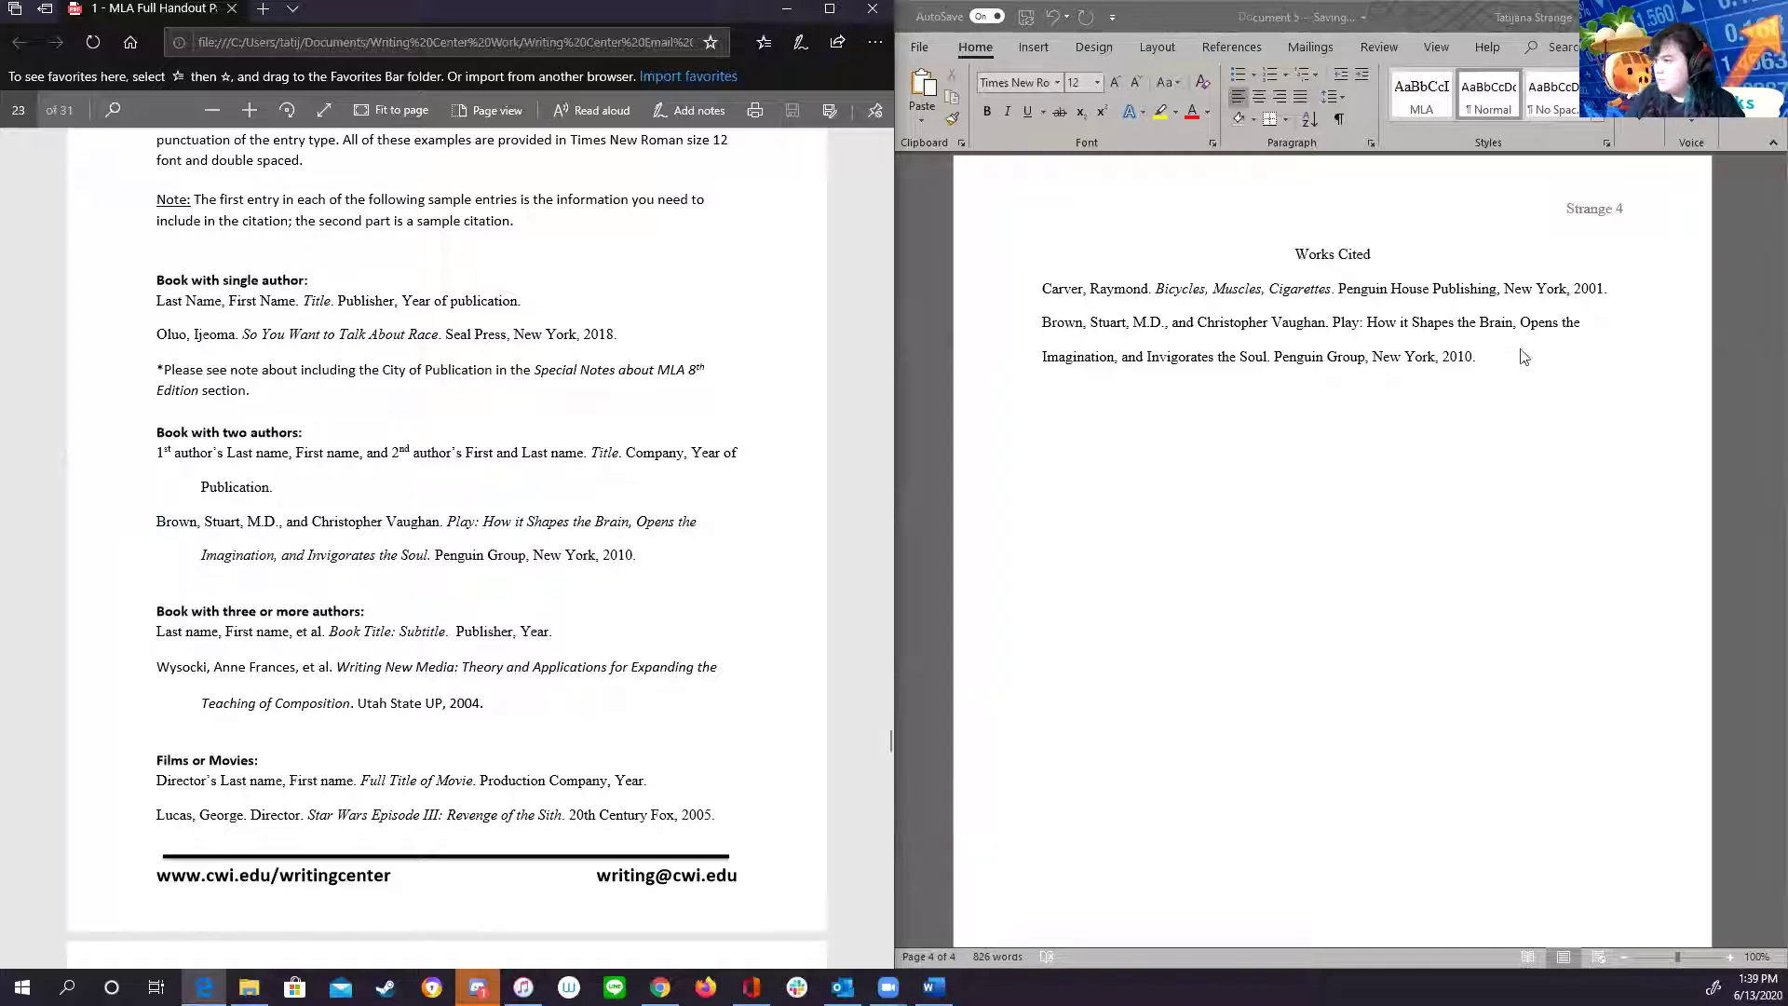
- Italicize the 'Play' book title in the Brown citation
{"action": "left_click", "coordinate": [1338, 326]}
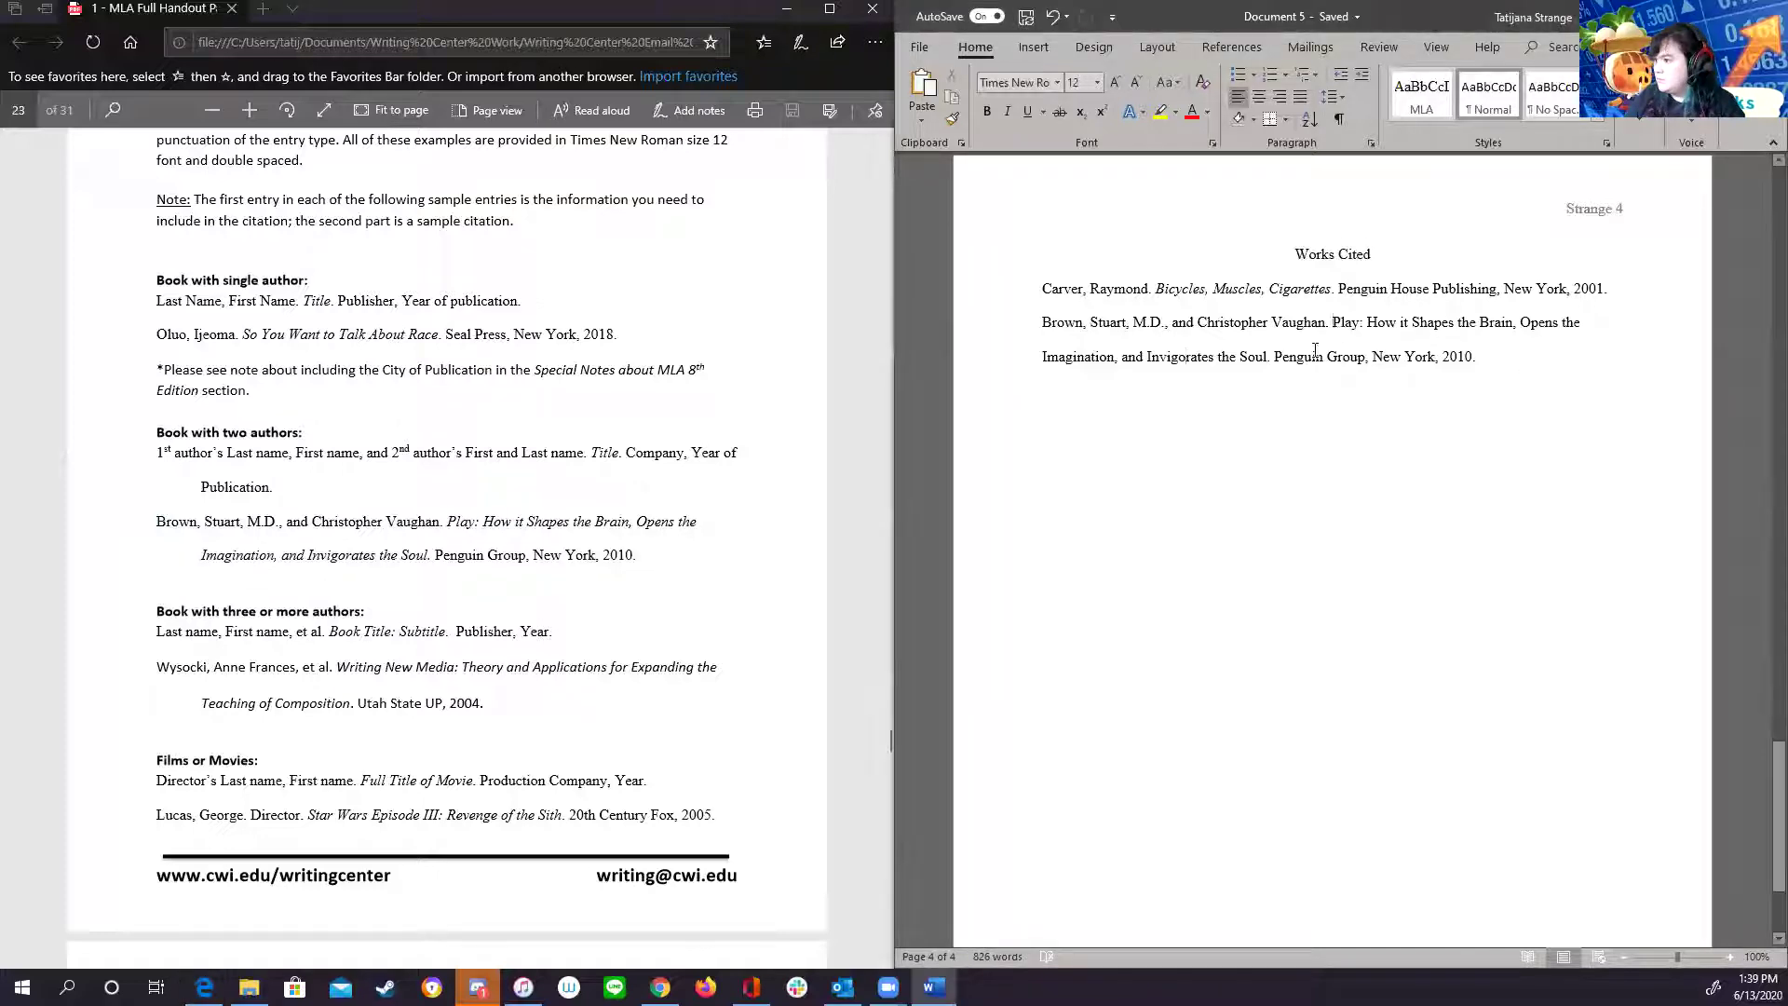
{"action": "mouse_move", "coordinate": [1284, 357]}
{"action": "left_mouse_down"}
{"action": "mouse_move", "coordinate": [1164, 363]}
{"action": "mouse_move", "coordinate": [1263, 366]}
{"action": "left_mouse_up"}
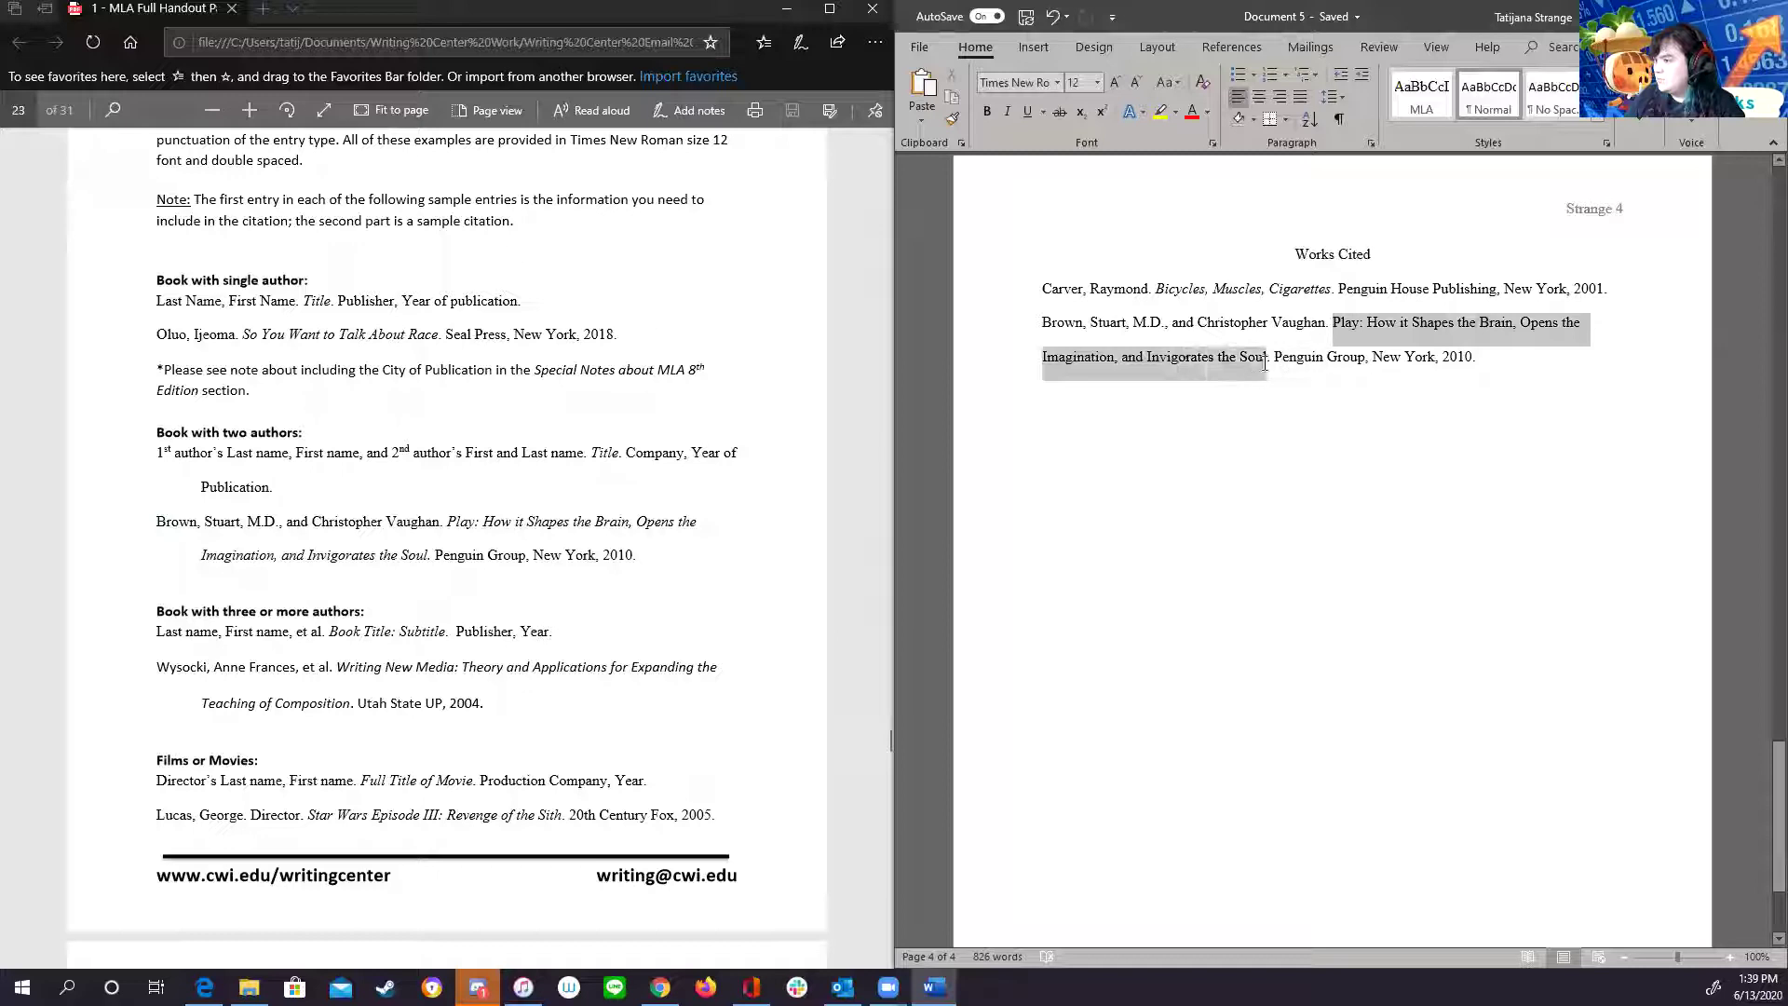
{"action": "key", "text": "ctrl+i"}
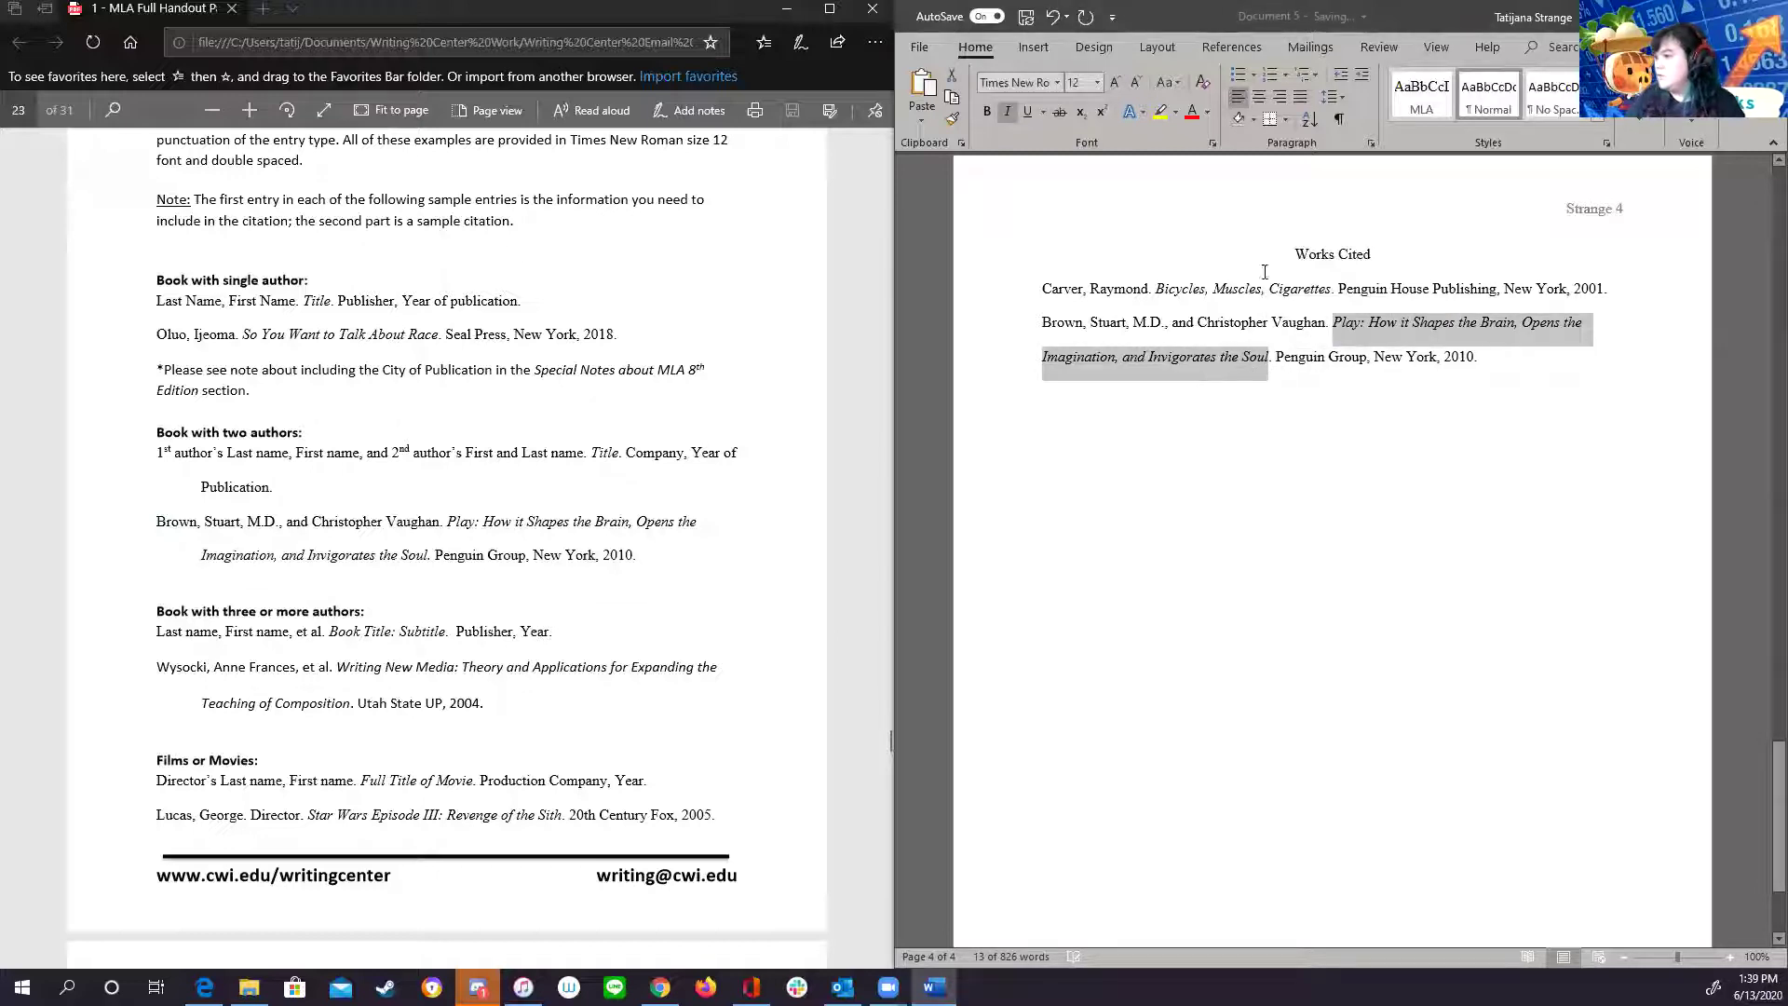
- Give the Brown citation a 0.5-inch hanging indent in the Paragraph dialog
{"action": "left_click", "coordinate": [1417, 358]}
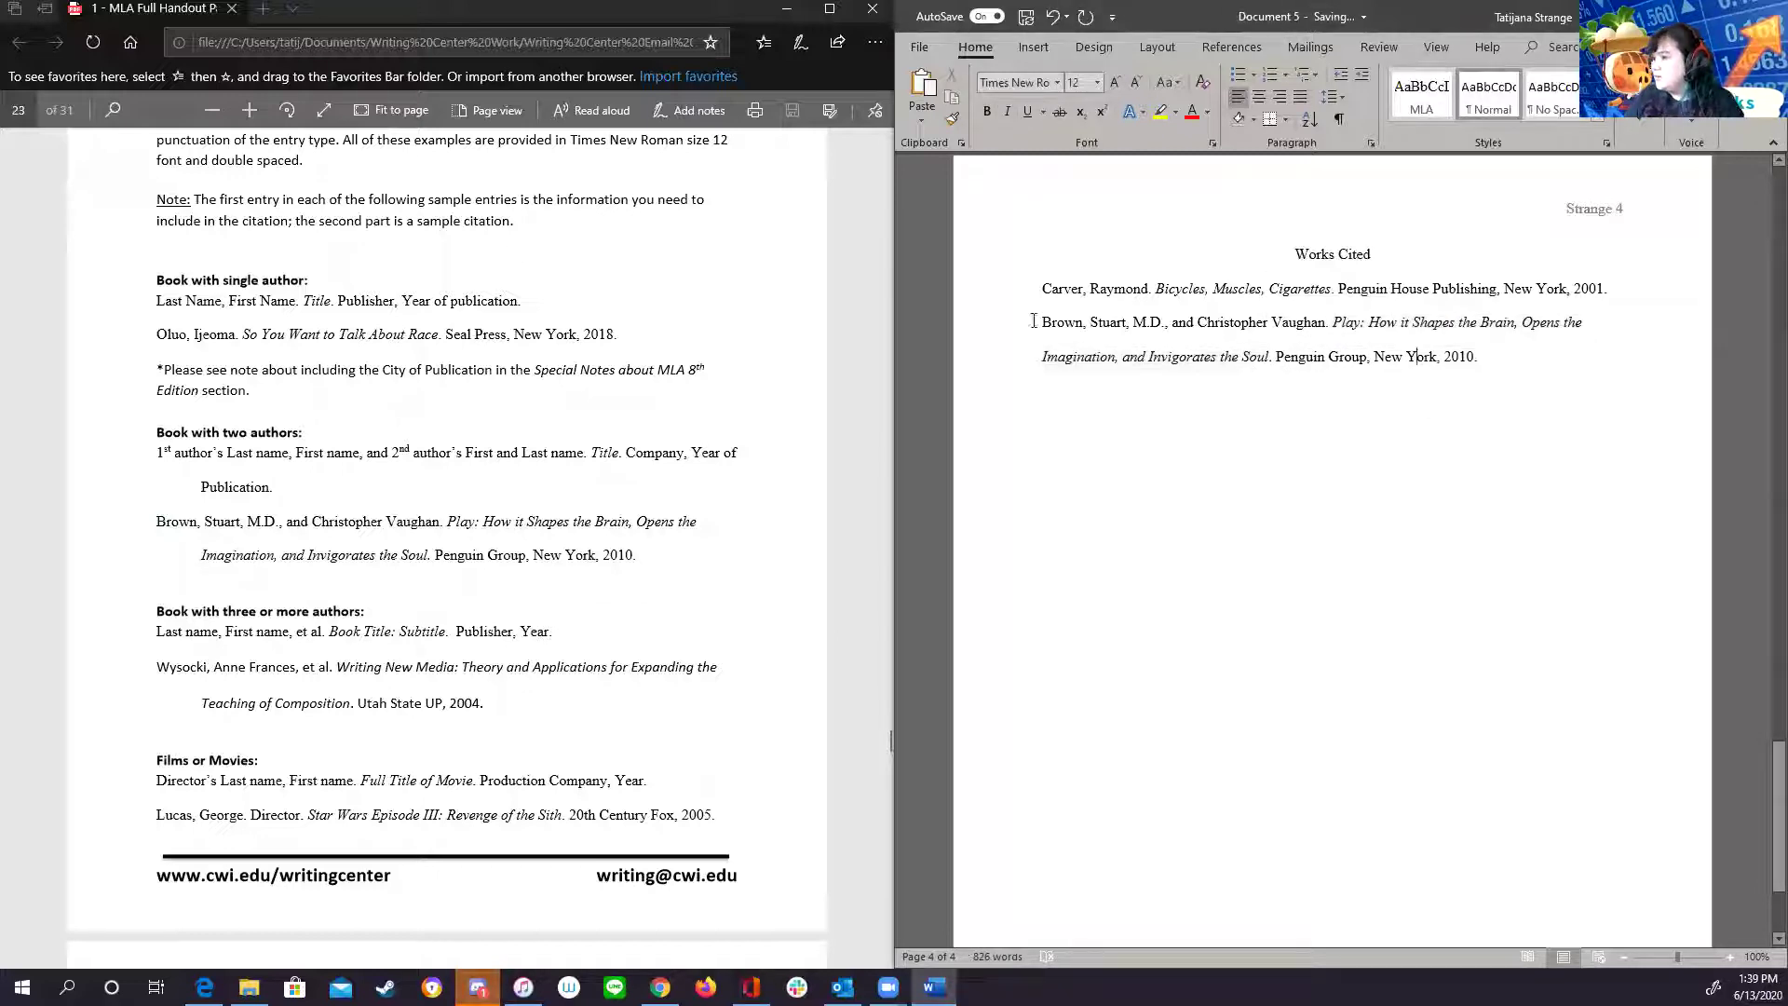
{"action": "left_click_drag", "start_coordinate": [1040, 323], "coordinate": [1534, 365]}
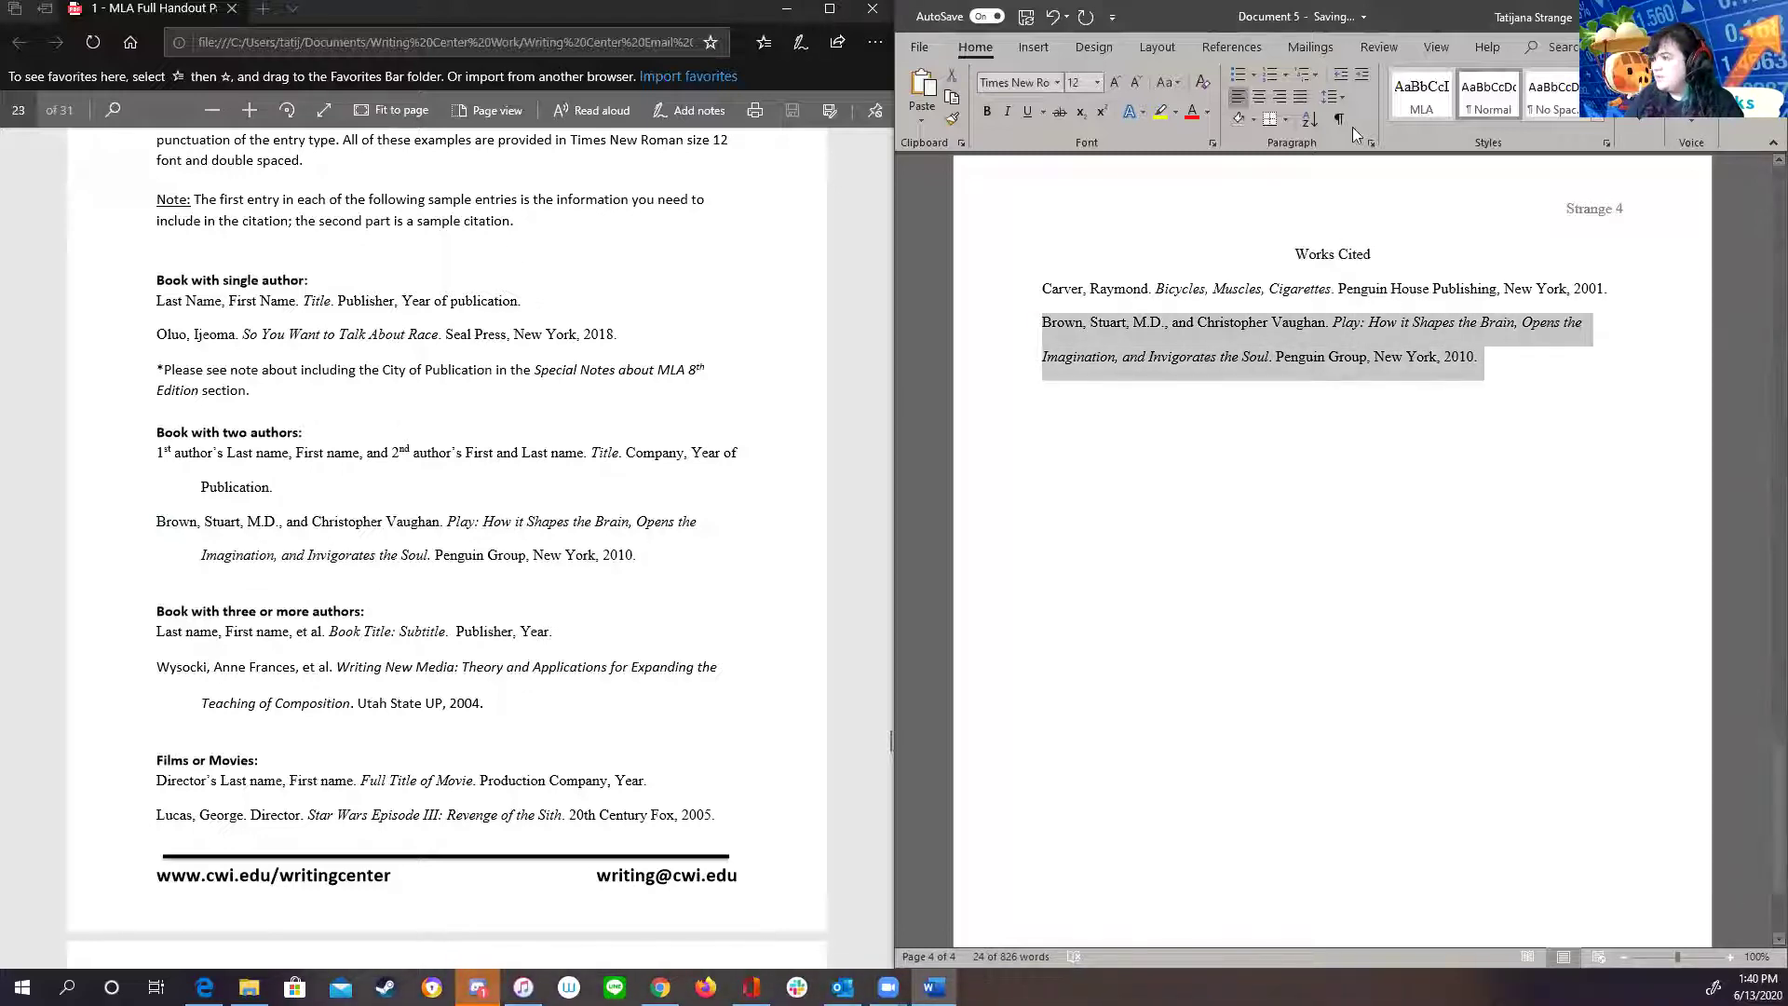
{"action": "left_click", "coordinate": [1371, 143]}
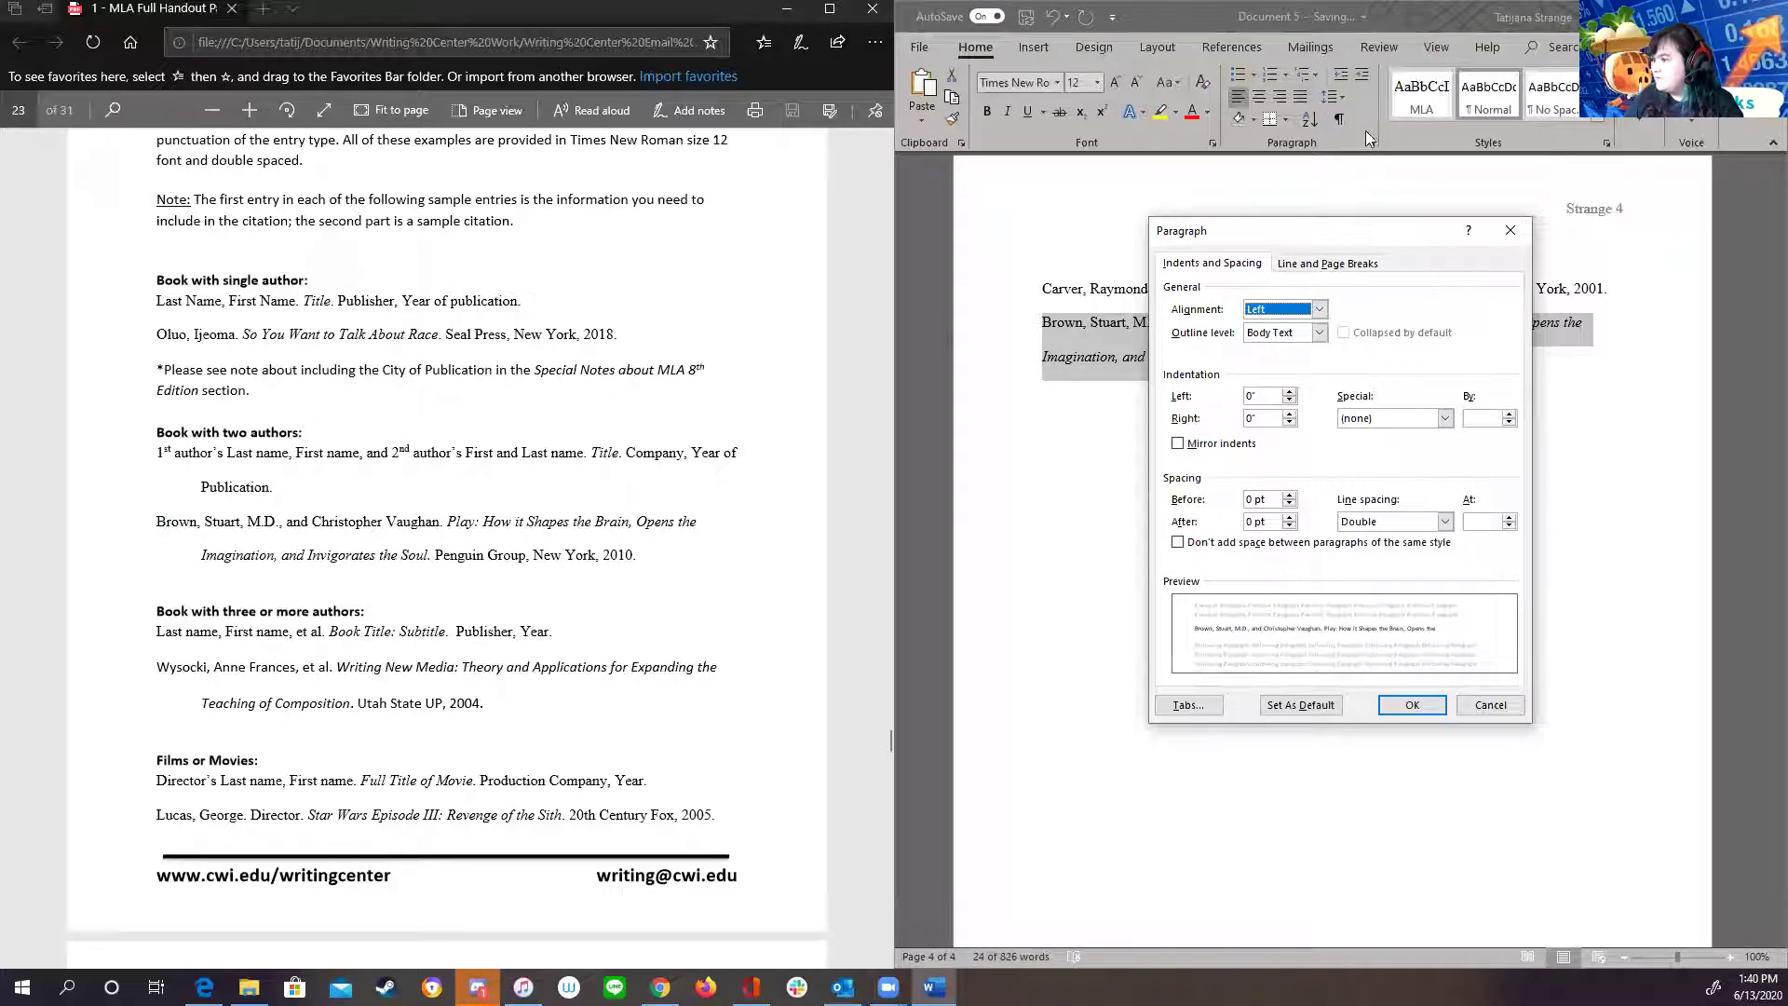
{"action": "left_click", "coordinate": [1444, 418]}
{"action": "left_click", "coordinate": [1424, 458]}
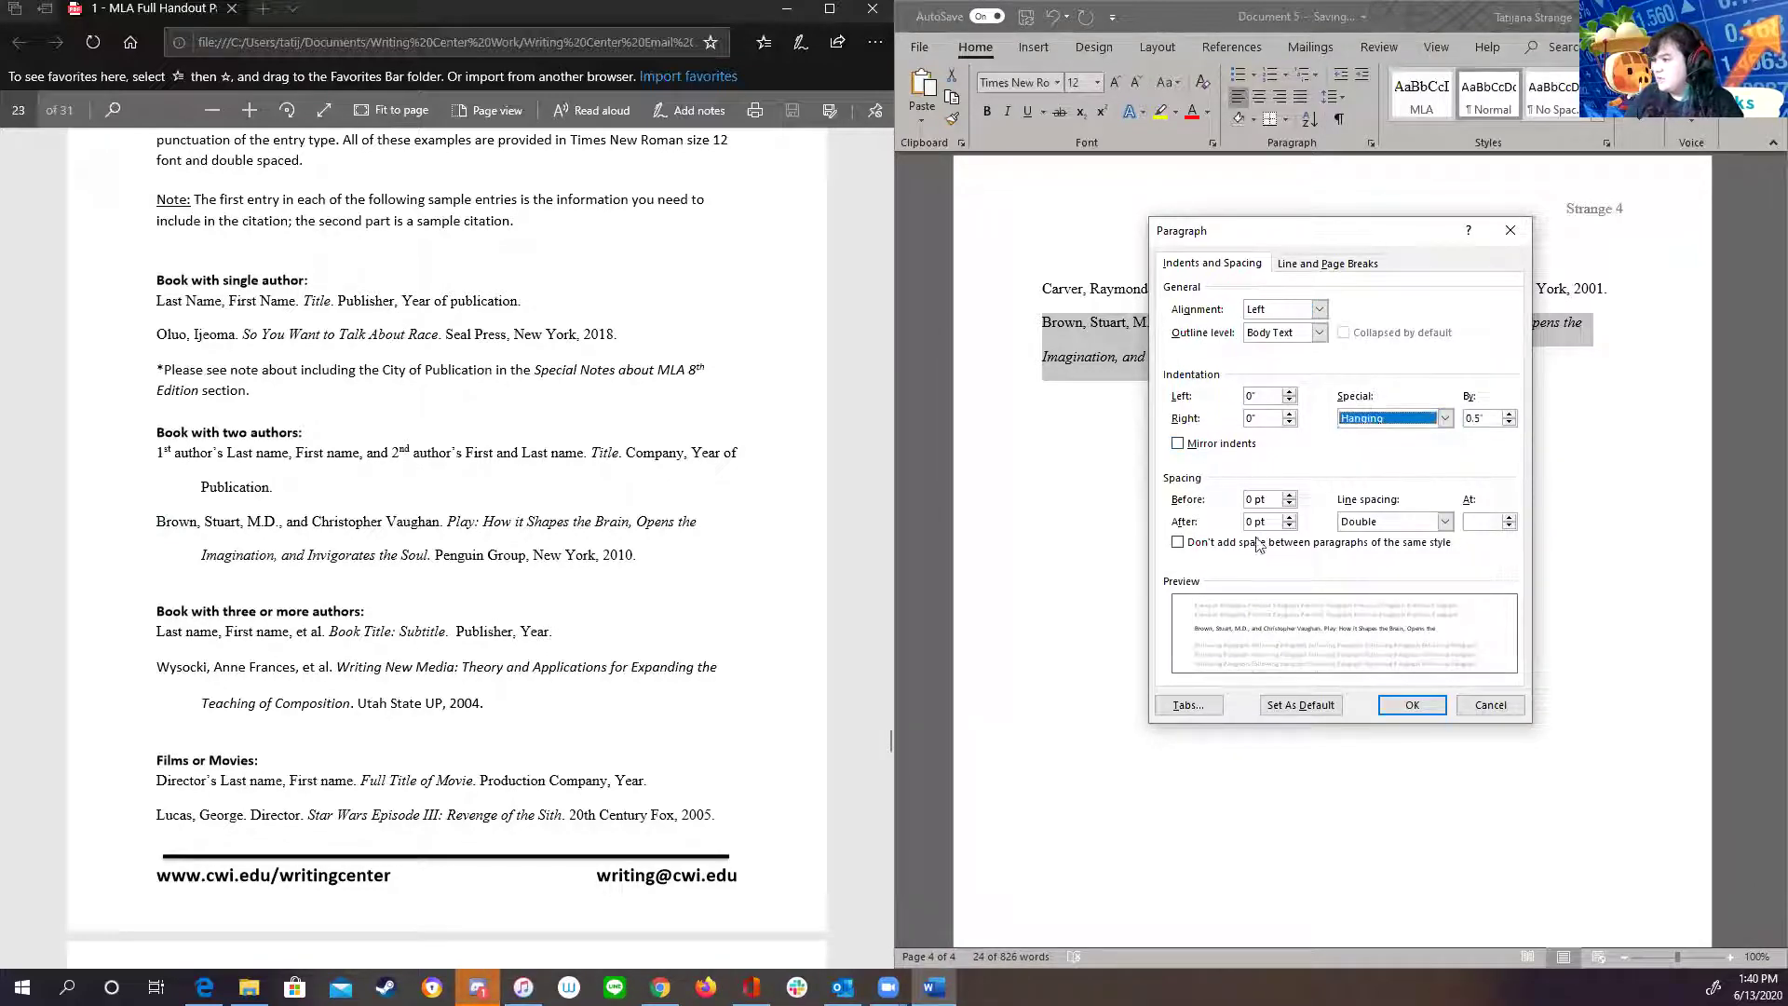
{"action": "left_click", "coordinate": [1414, 705]}
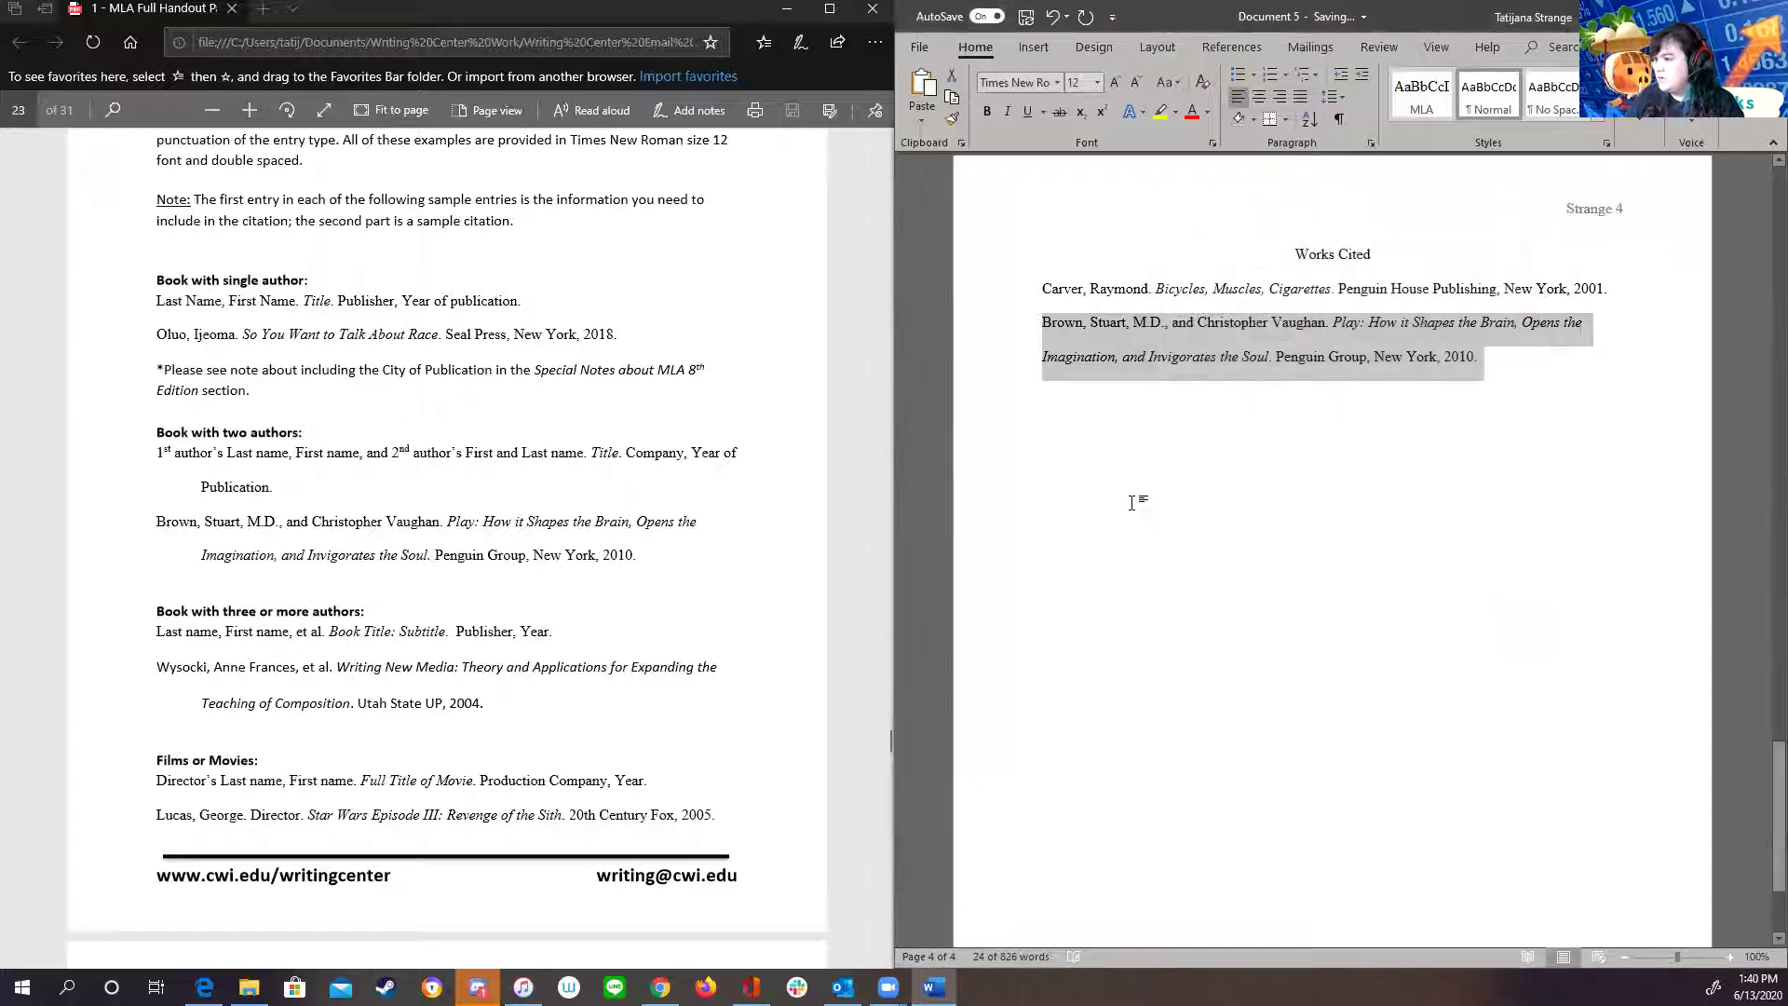
- Apply the hanging indent to both the Carver and Brown citations, then join Brown onto Carver's line
{"action": "left_click_drag", "start_coordinate": [1516, 359], "coordinate": [1042, 289]}
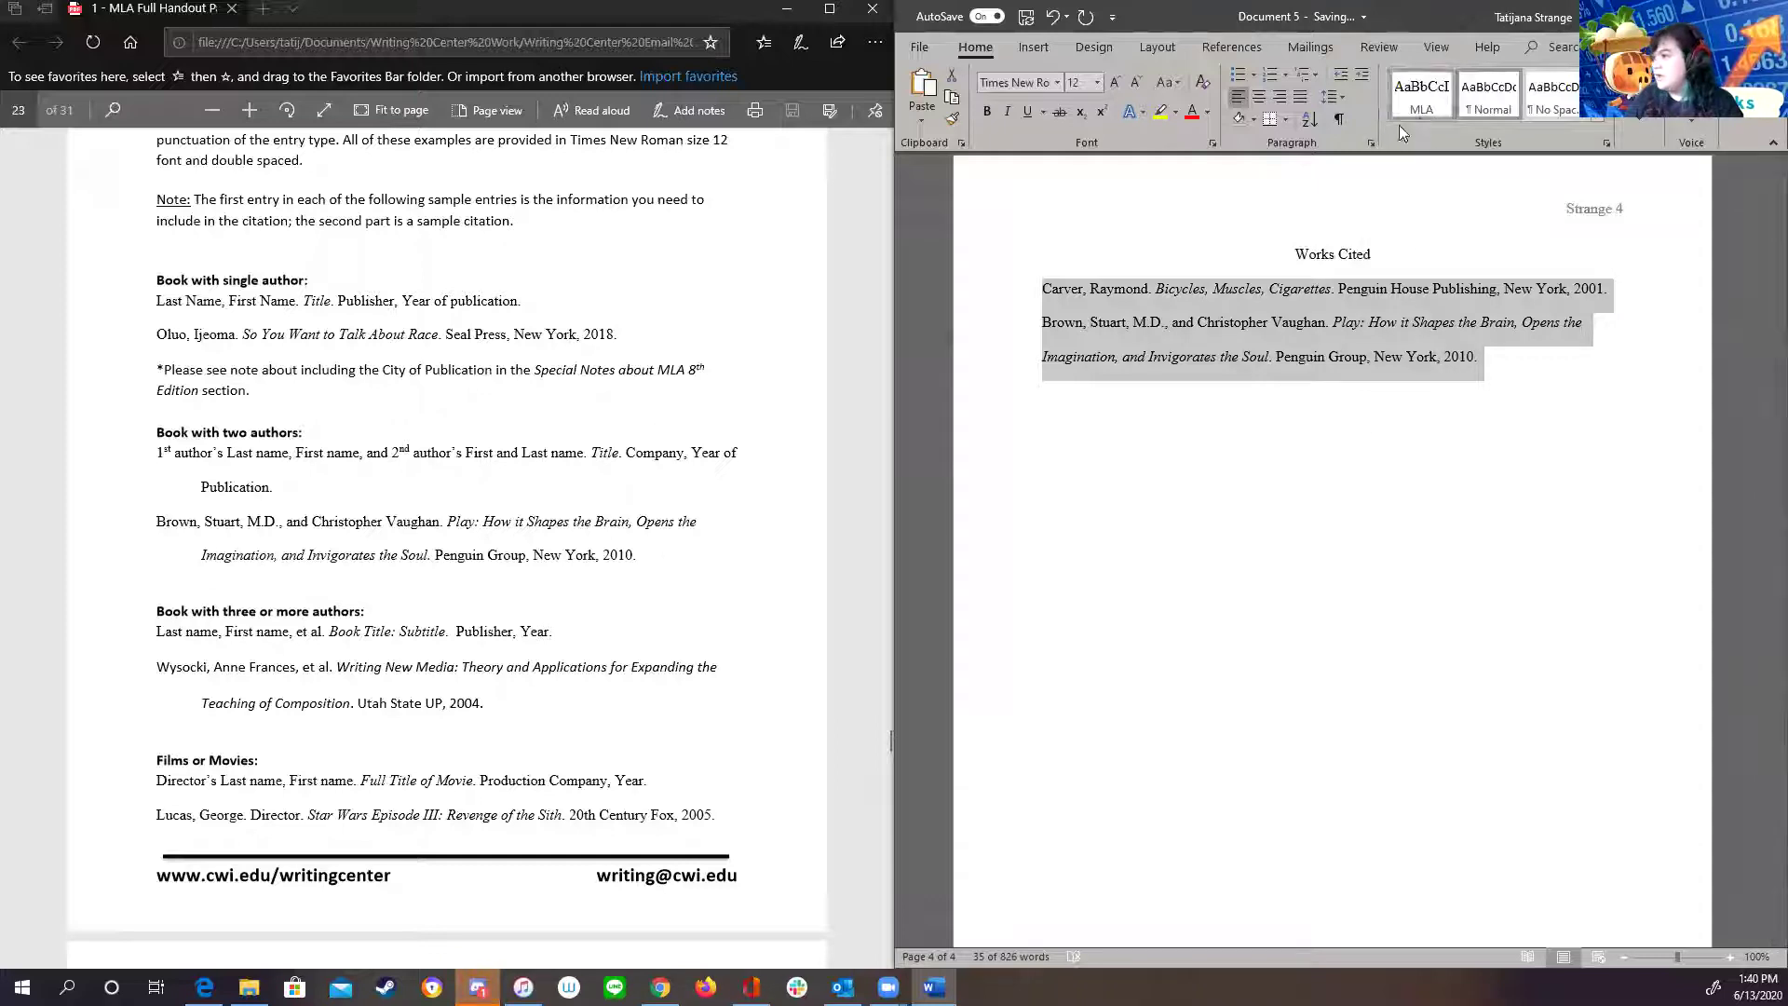
{"action": "left_click", "coordinate": [1371, 147]}
{"action": "left_click", "coordinate": [1445, 418]}
{"action": "left_click", "coordinate": [1407, 459]}
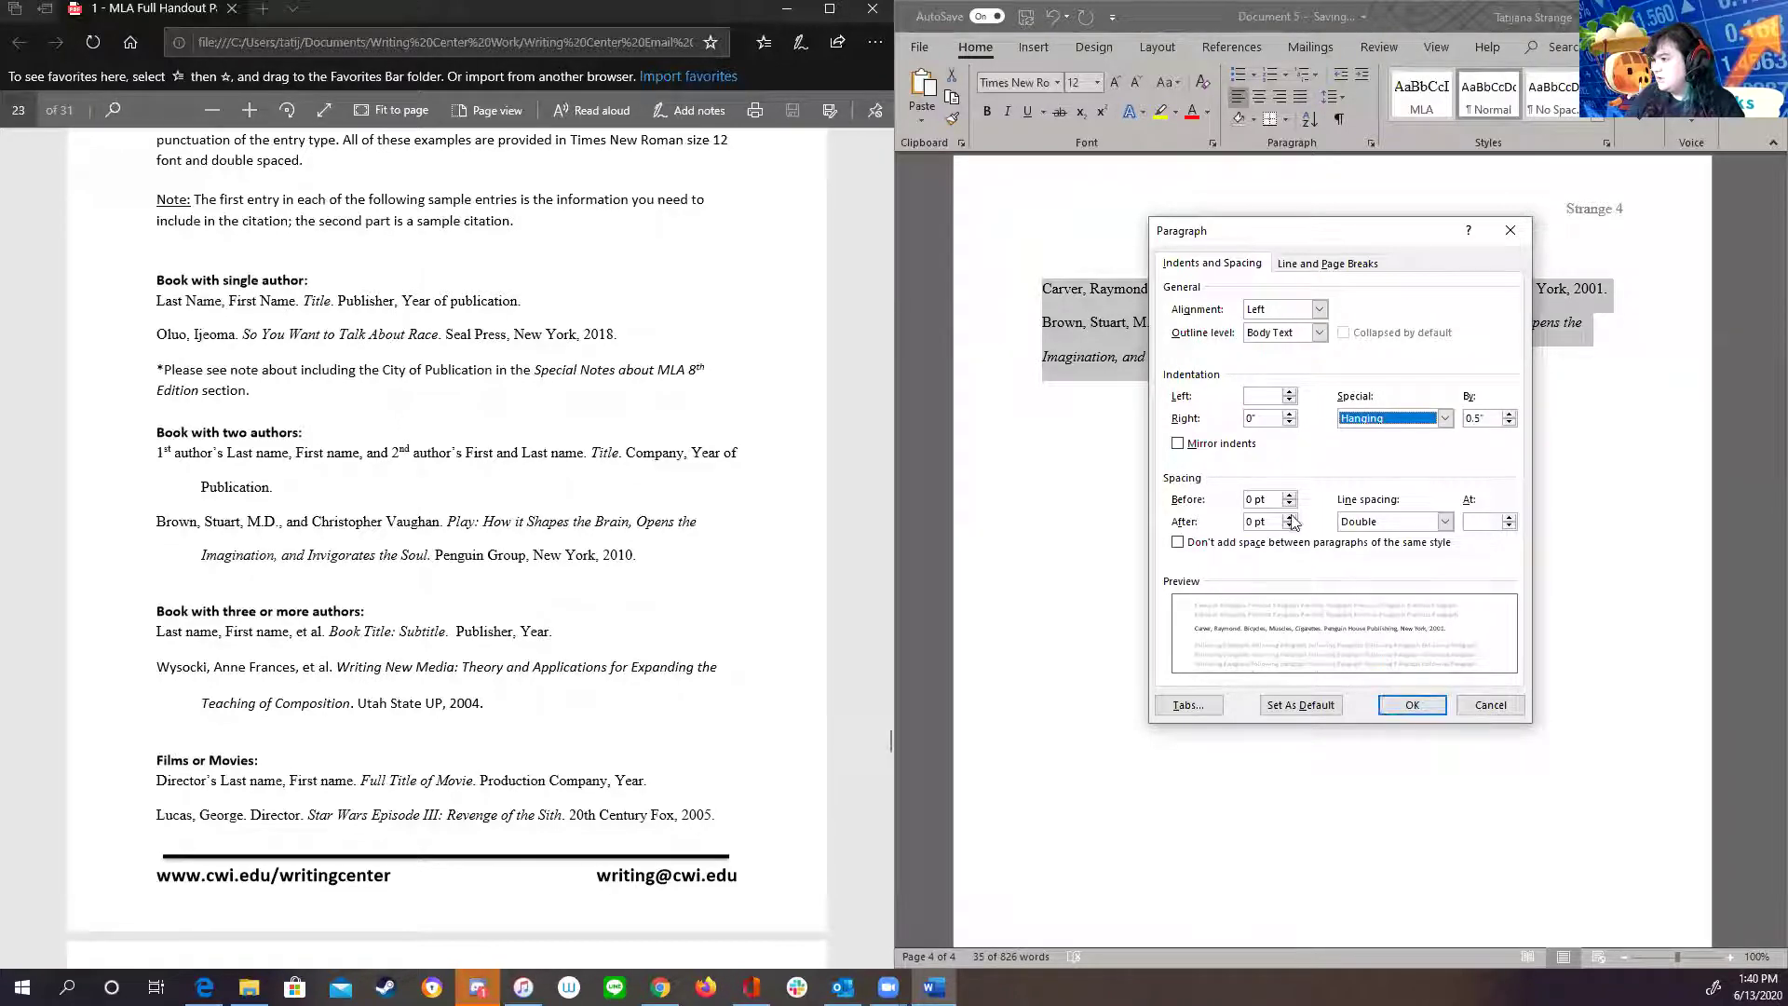
{"action": "left_click", "coordinate": [1414, 709]}
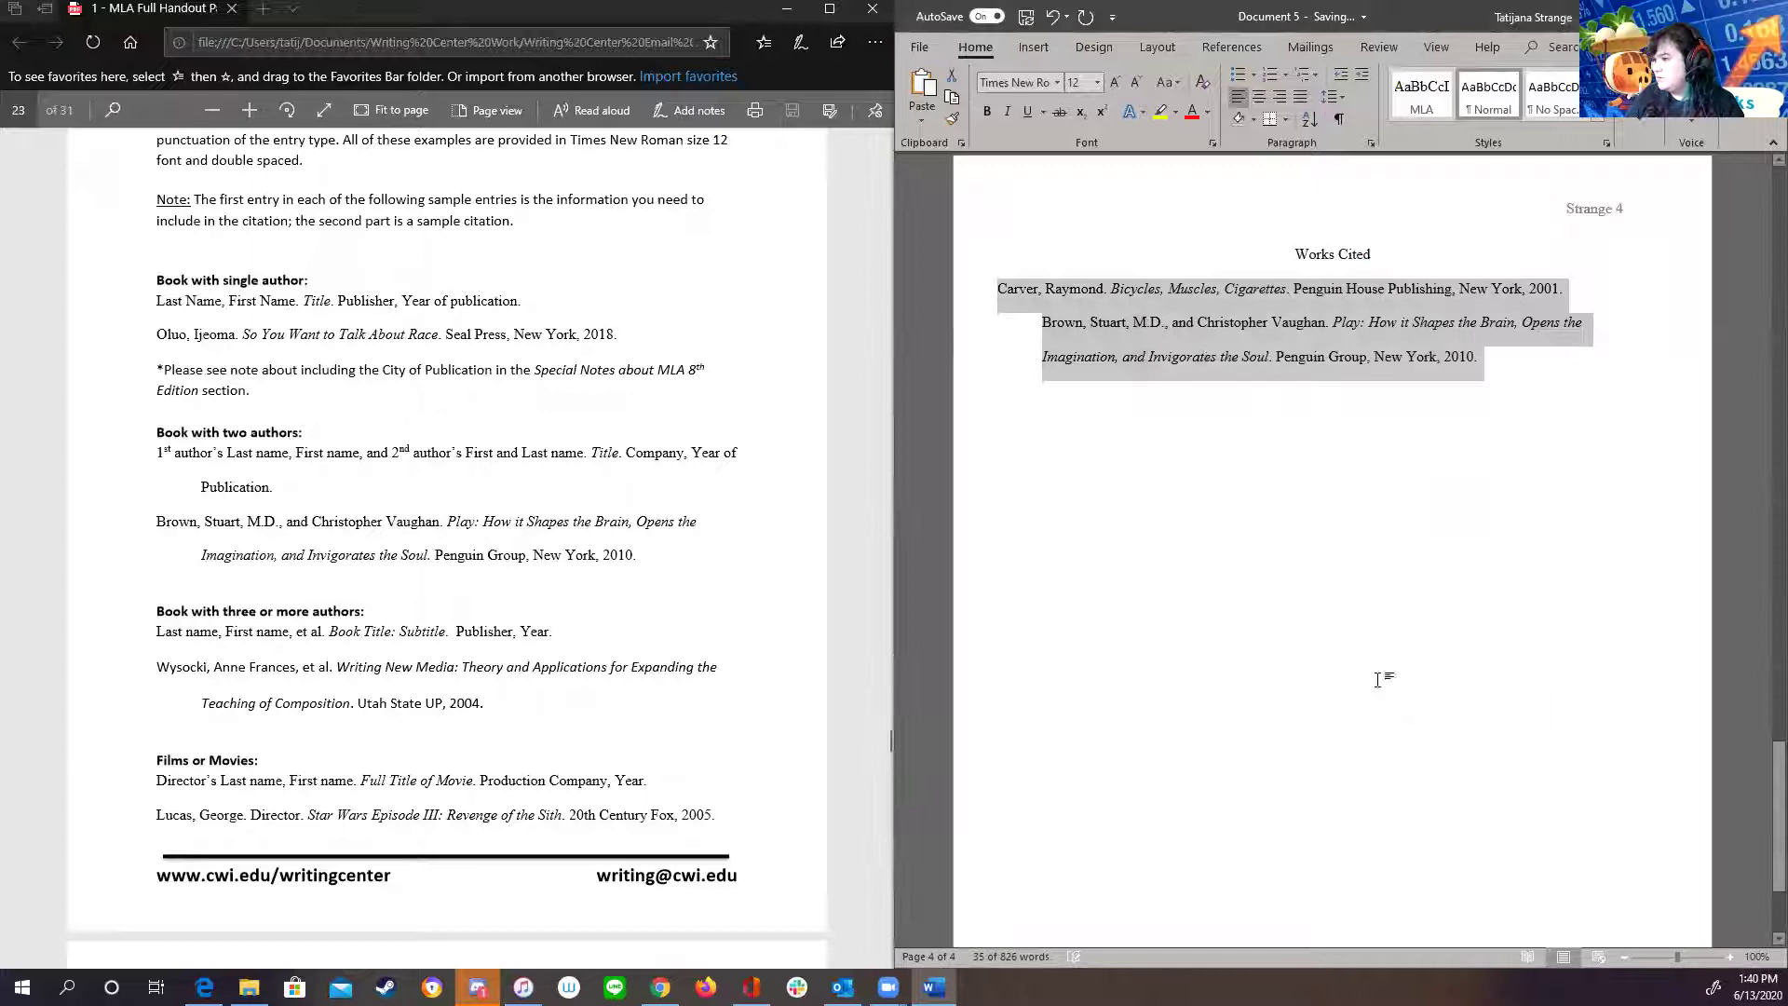
{"action": "left_click", "coordinate": [1236, 544]}
{"action": "left_click", "coordinate": [1045, 323]}
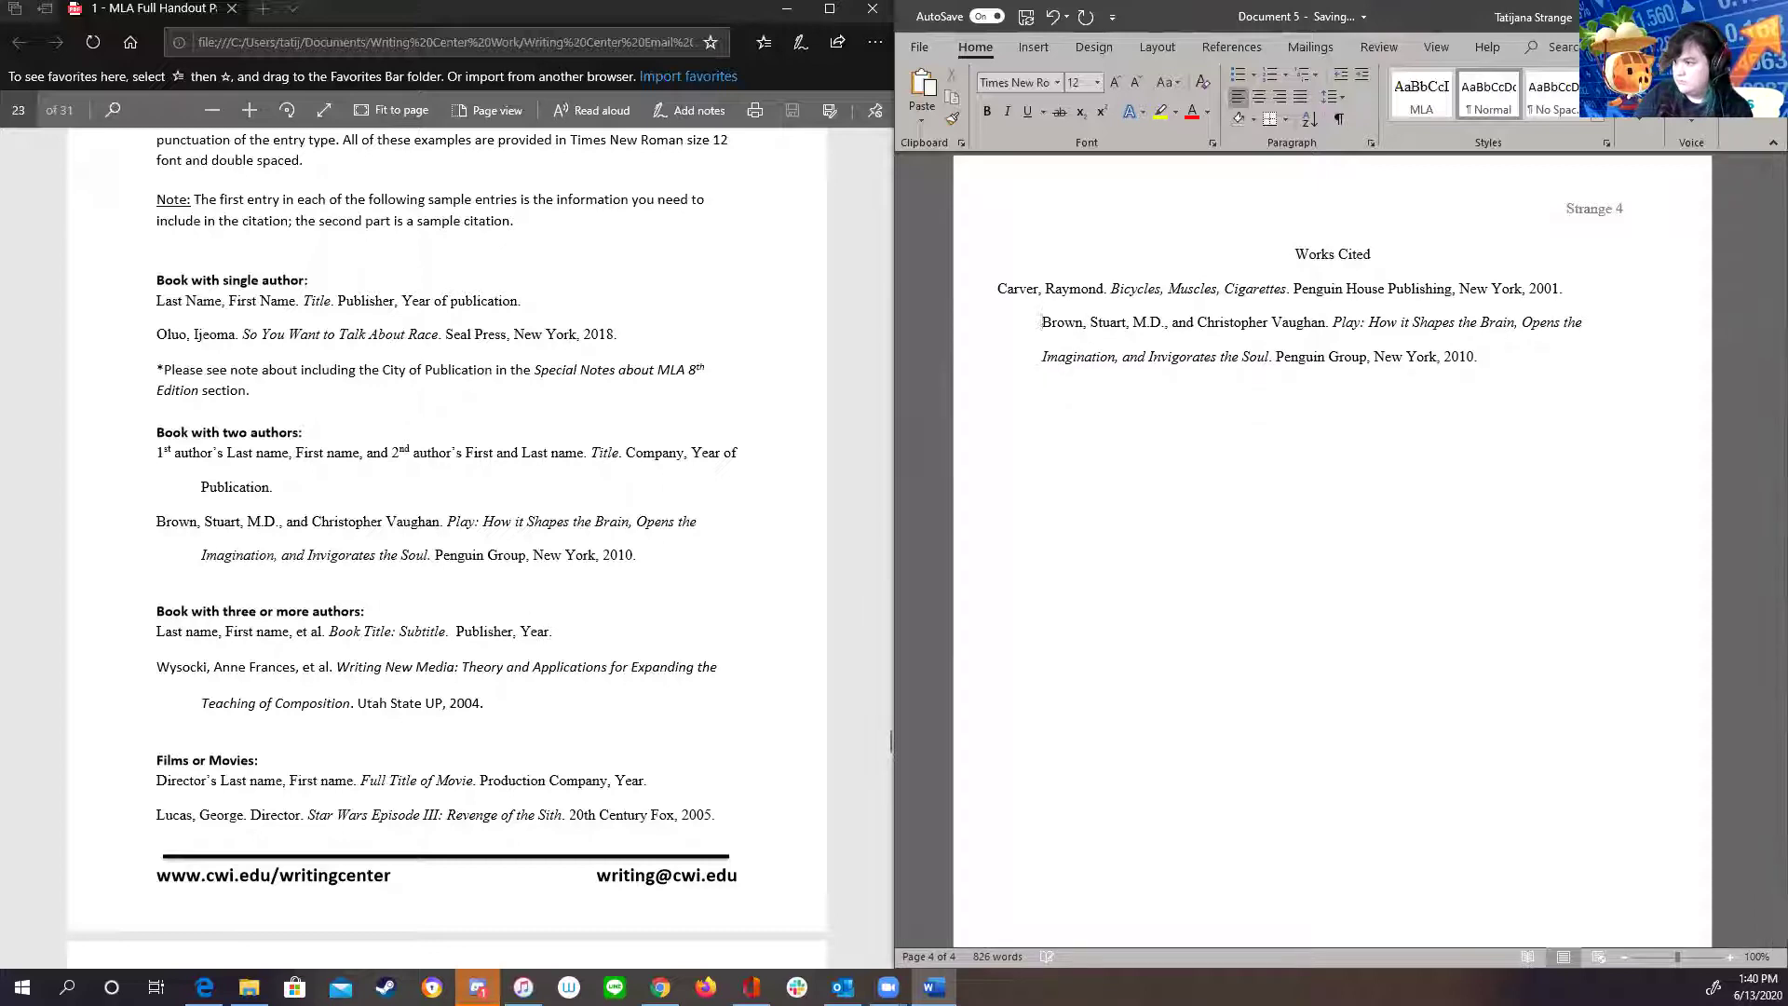
{"action": "key", "text": "BackSpace"}
- Put the Brown entry back on its own line and cut the whole Carver citation
{"action": "key", "text": "Return"}
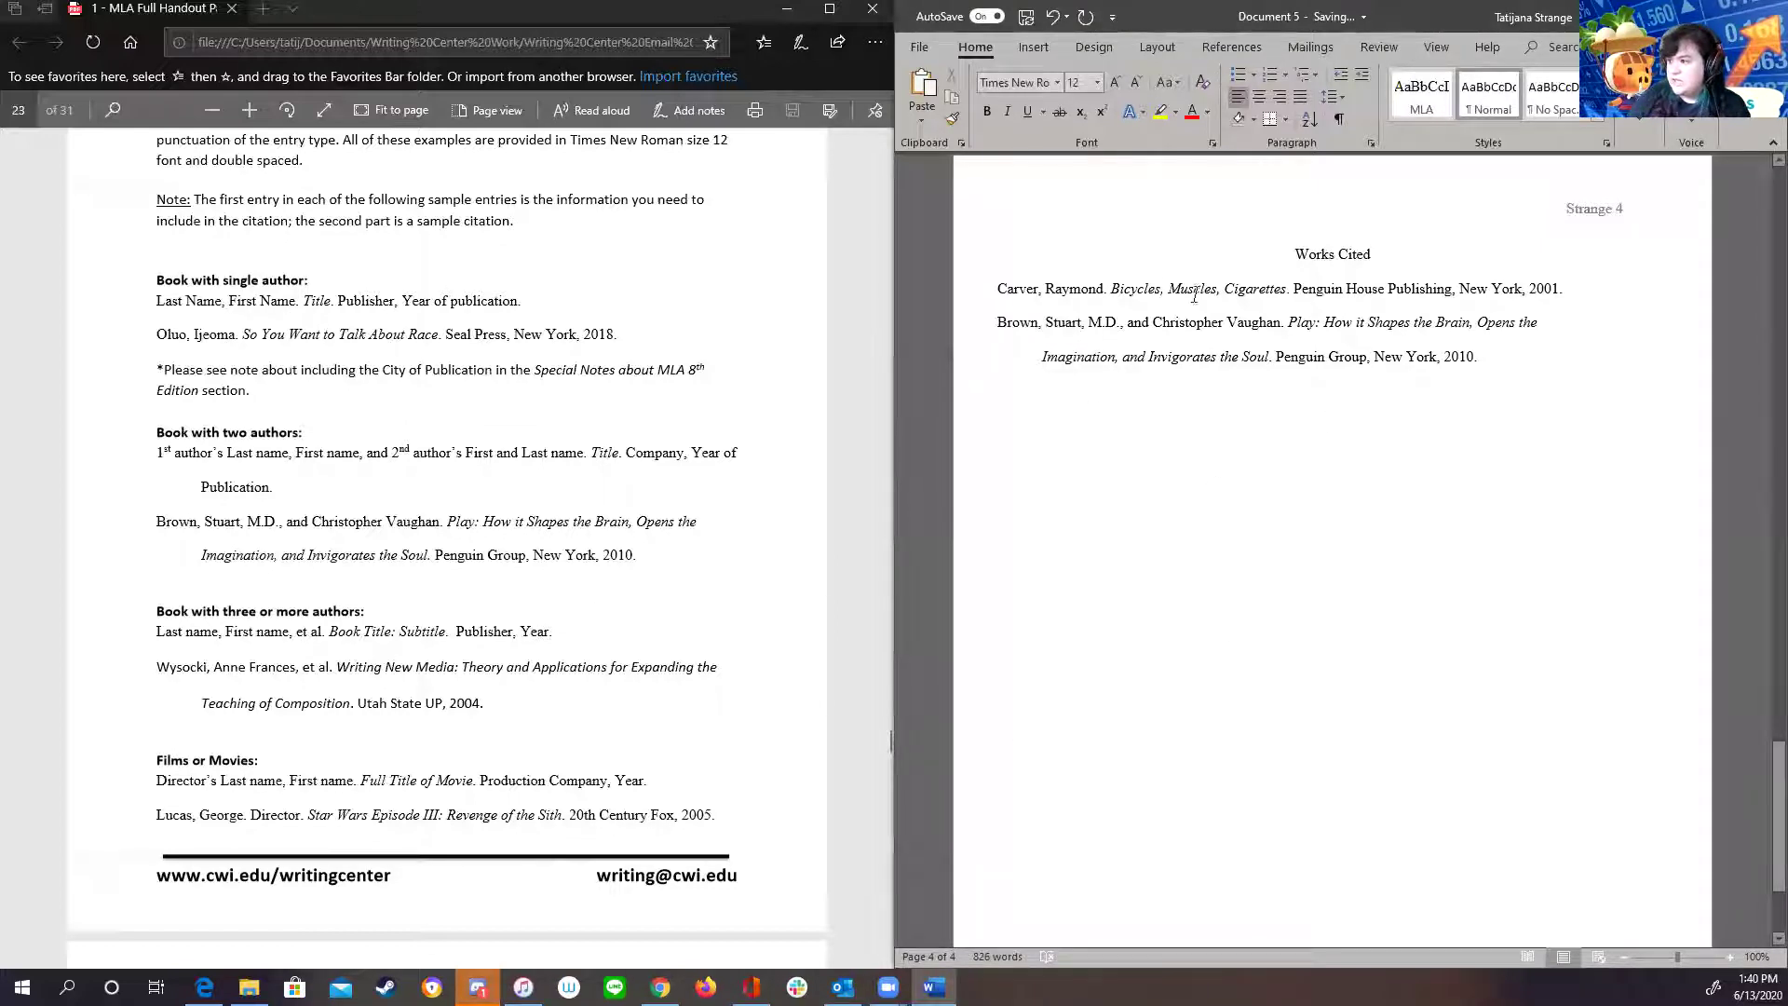
{"action": "left_click_drag", "start_coordinate": [1308, 288], "coordinate": [1579, 285]}
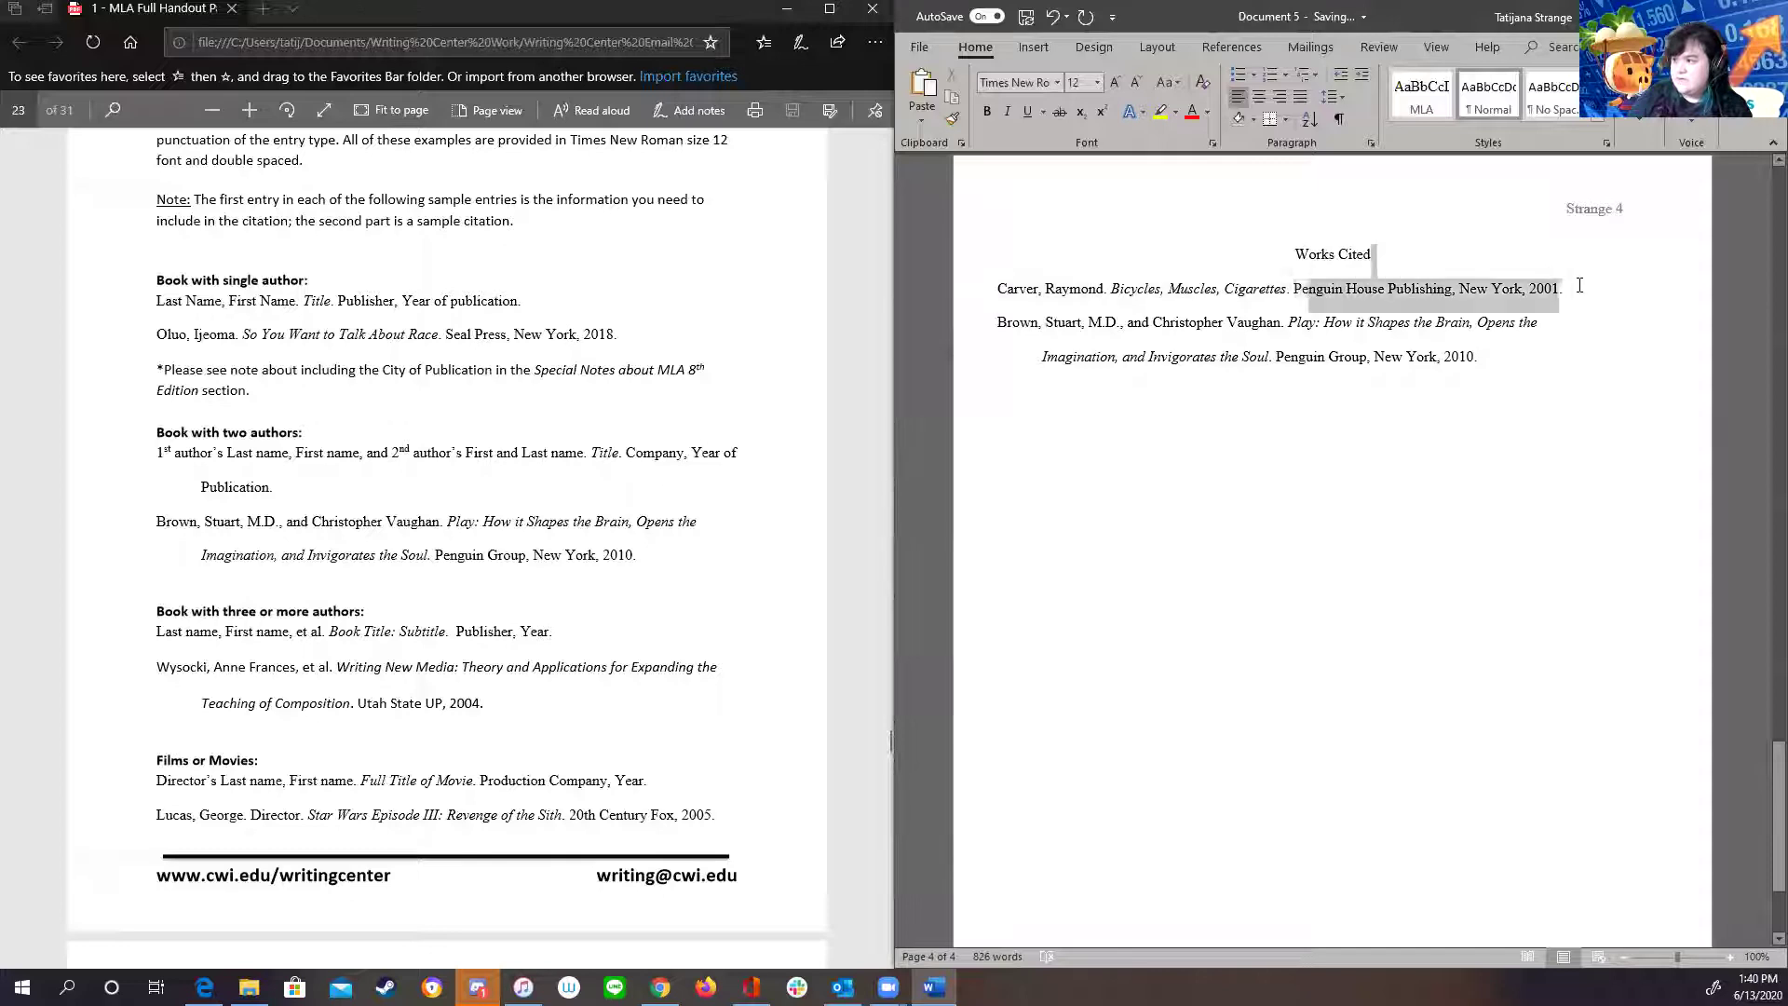
{"action": "left_click", "coordinate": [1486, 540]}
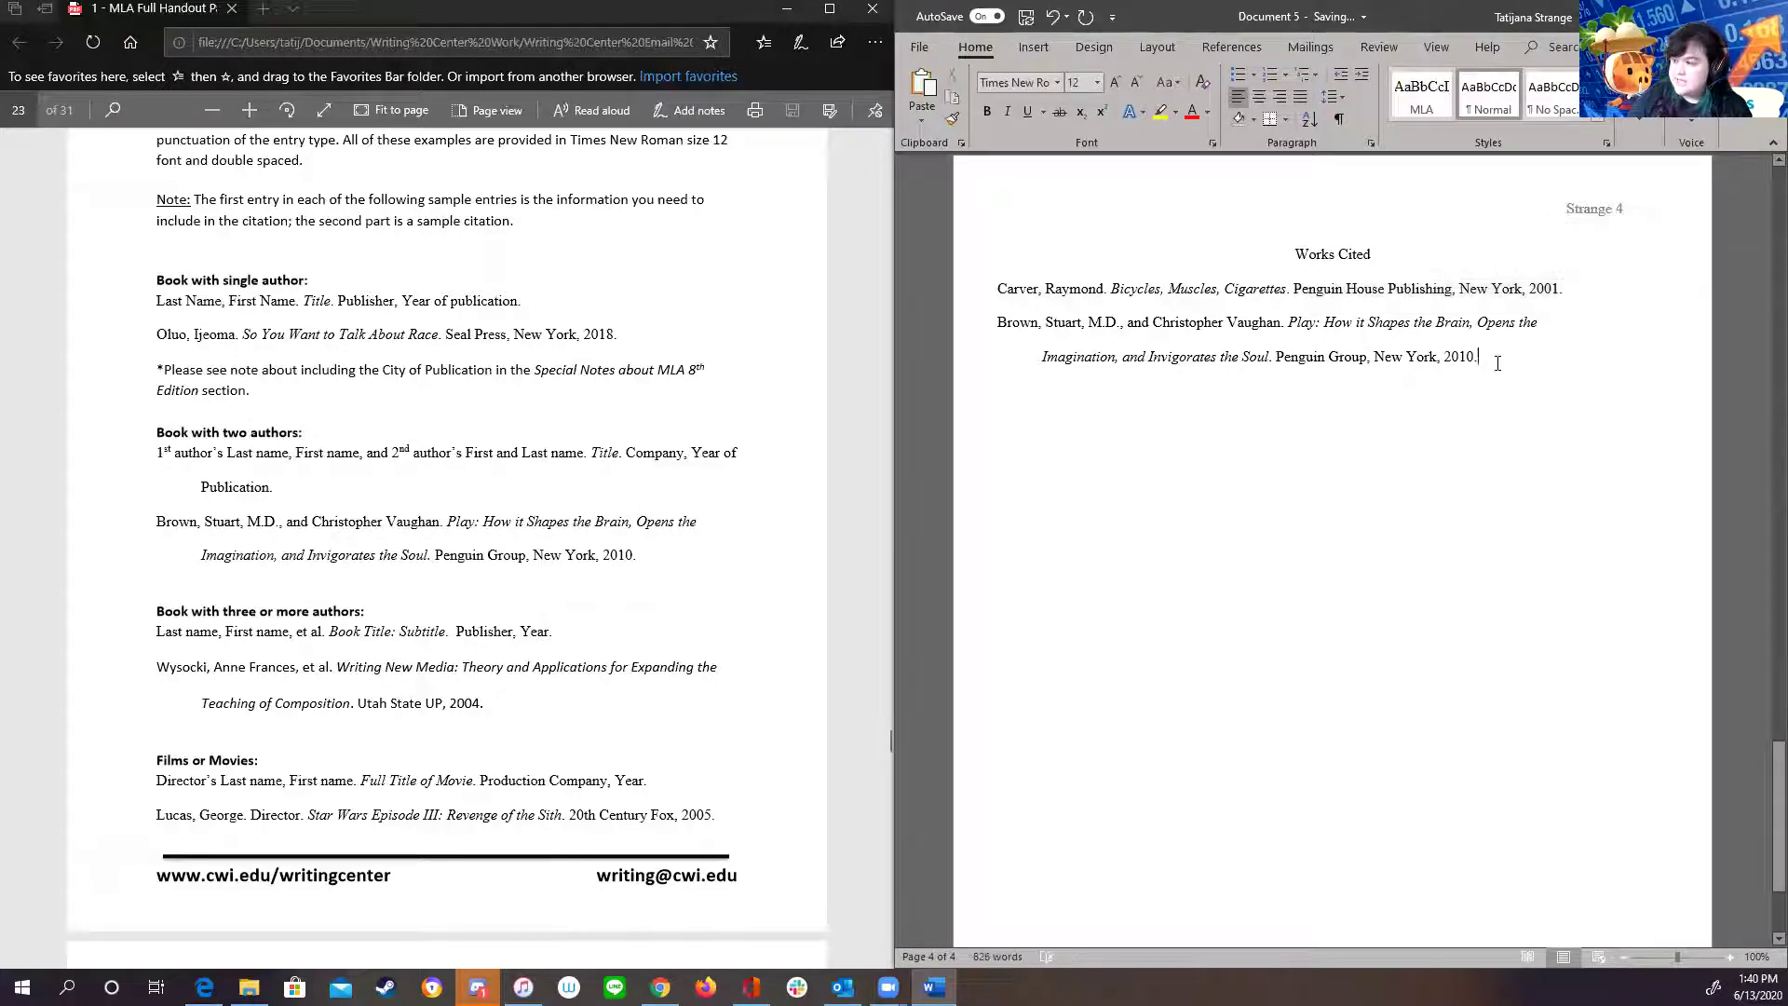
{"action": "left_click_drag", "start_coordinate": [1229, 289], "coordinate": [1485, 286]}
{"action": "triple_click", "coordinate": [1565, 287]}
{"action": "key", "text": "ctrl+c"}
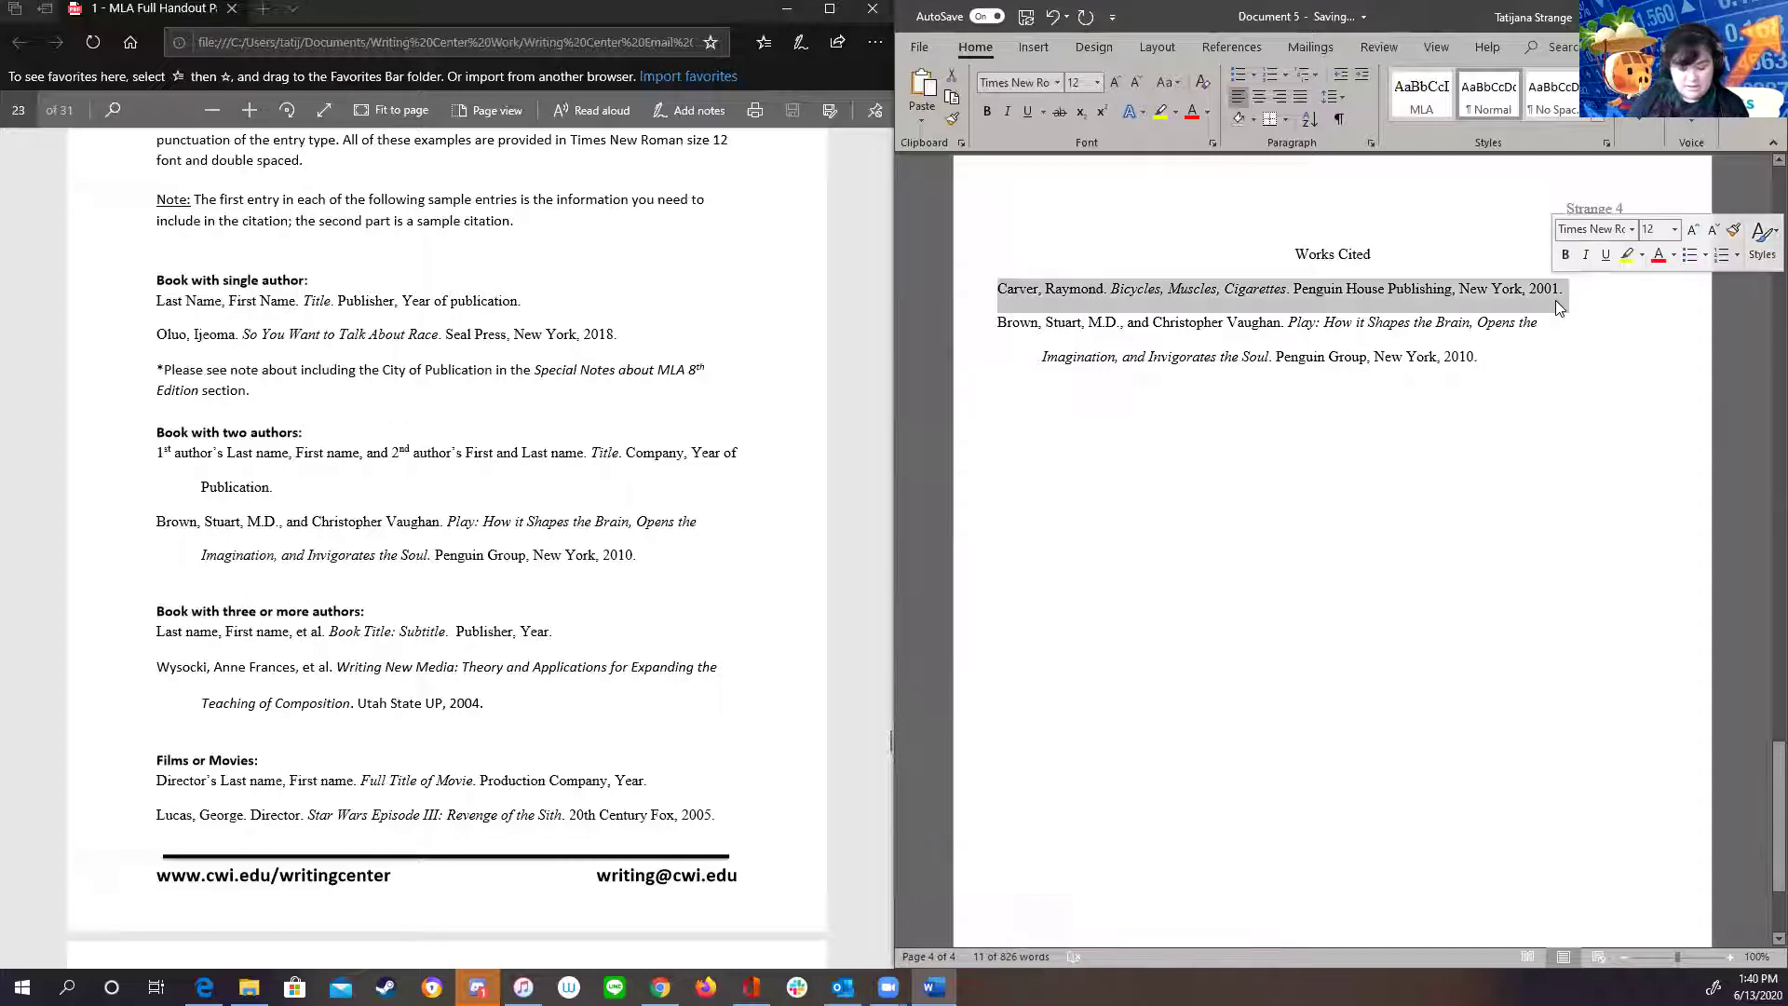
{"action": "key", "text": "BackSpace"}
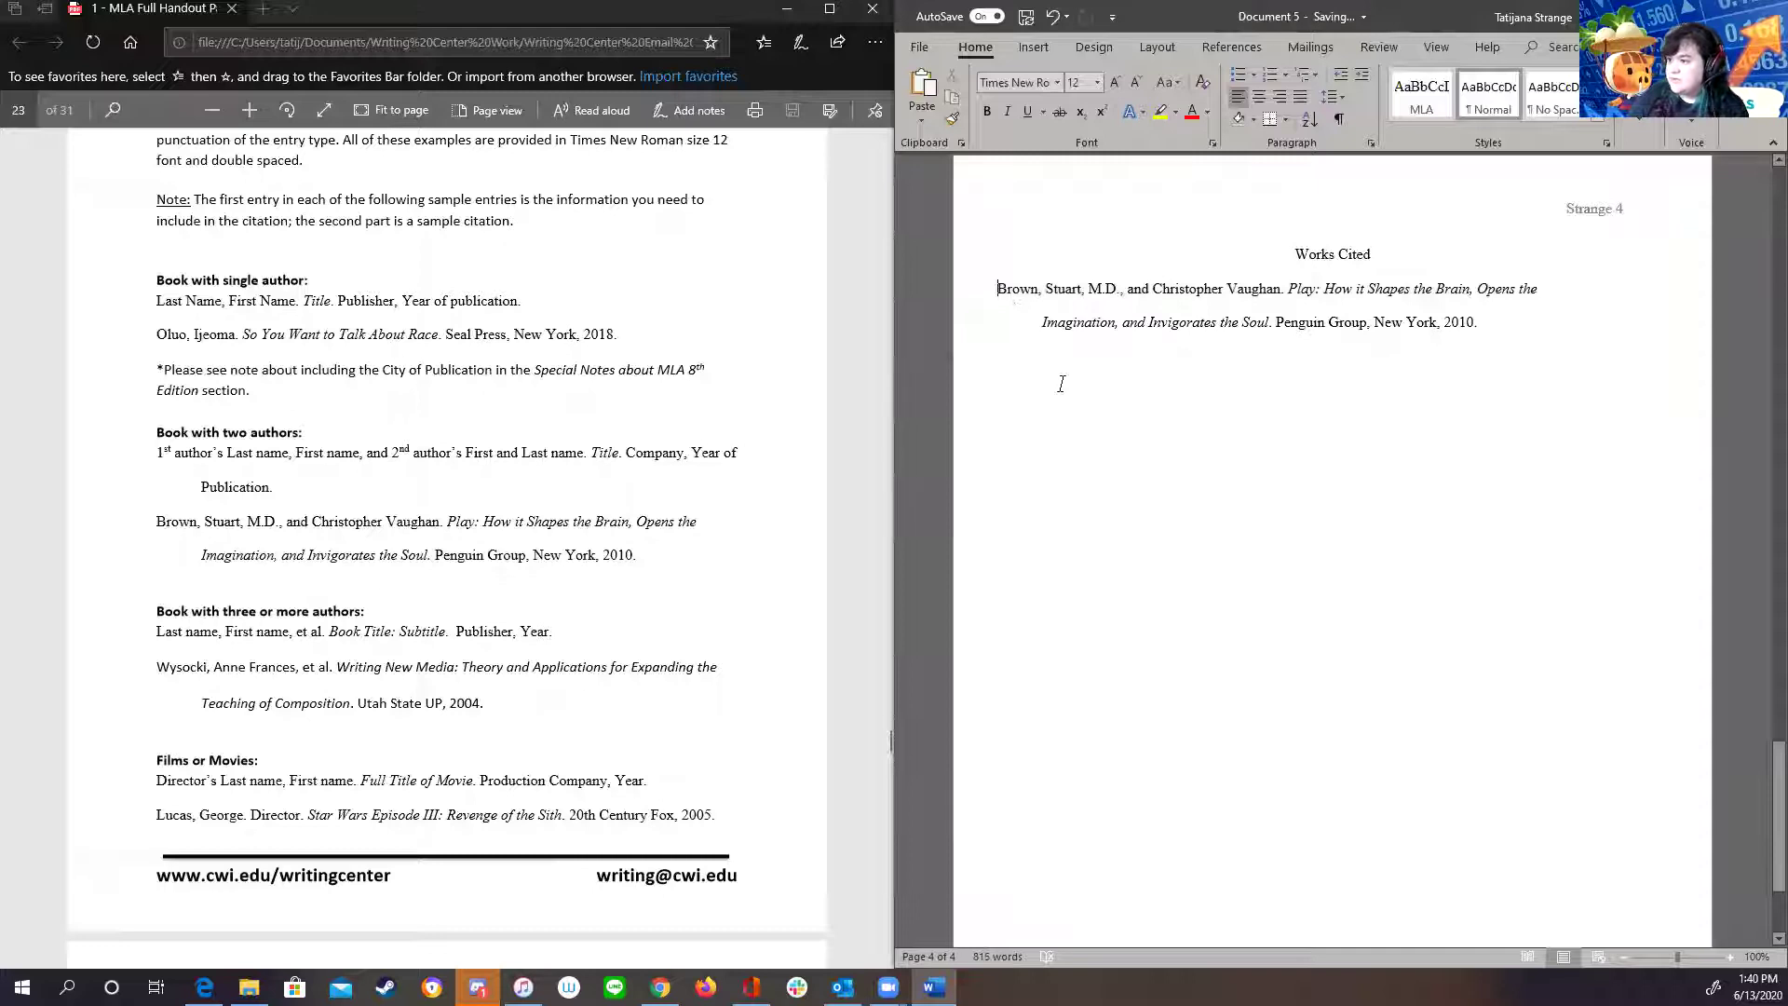
- Paste the Carver citation on a new line below the Brown and Vaughan entry
{"action": "left_click", "coordinate": [1503, 348]}
{"action": "key", "text": "Return"}
{"action": "key", "text": "ctrl+i"}
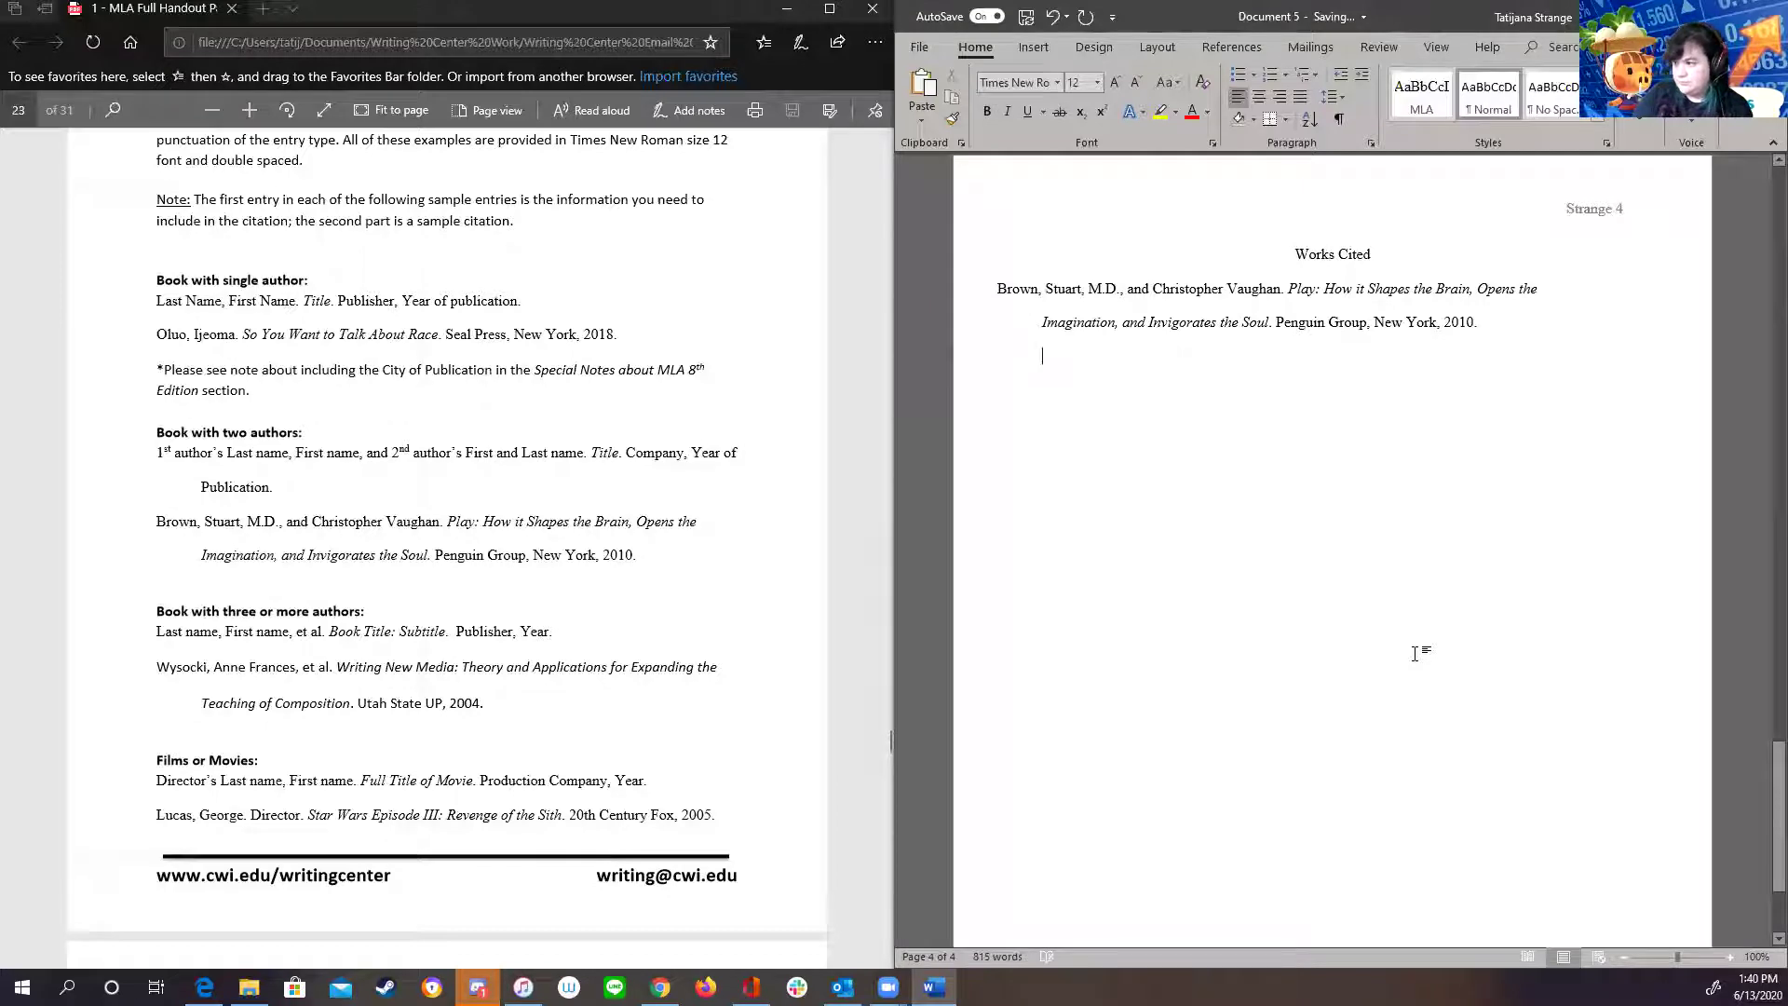
{"action": "key", "text": "ctrl+i"}
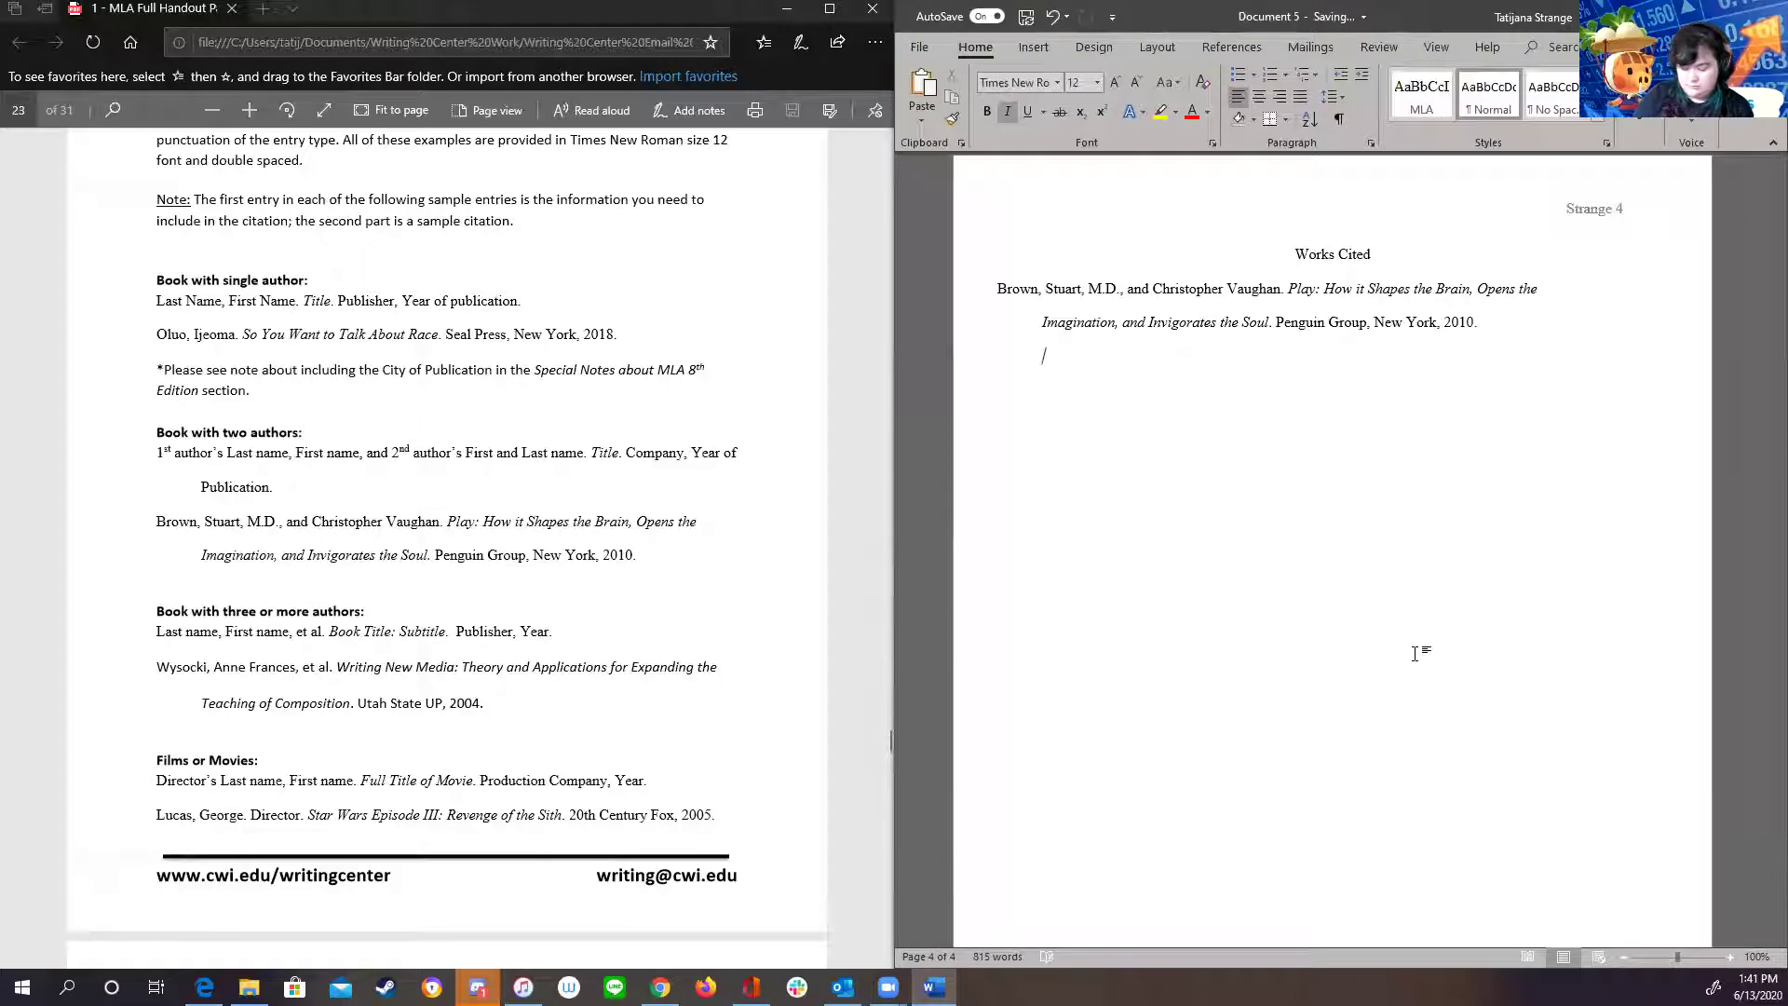
{"action": "key", "text": "ctrl+z"}
{"action": "key", "text": "ctrl+v"}
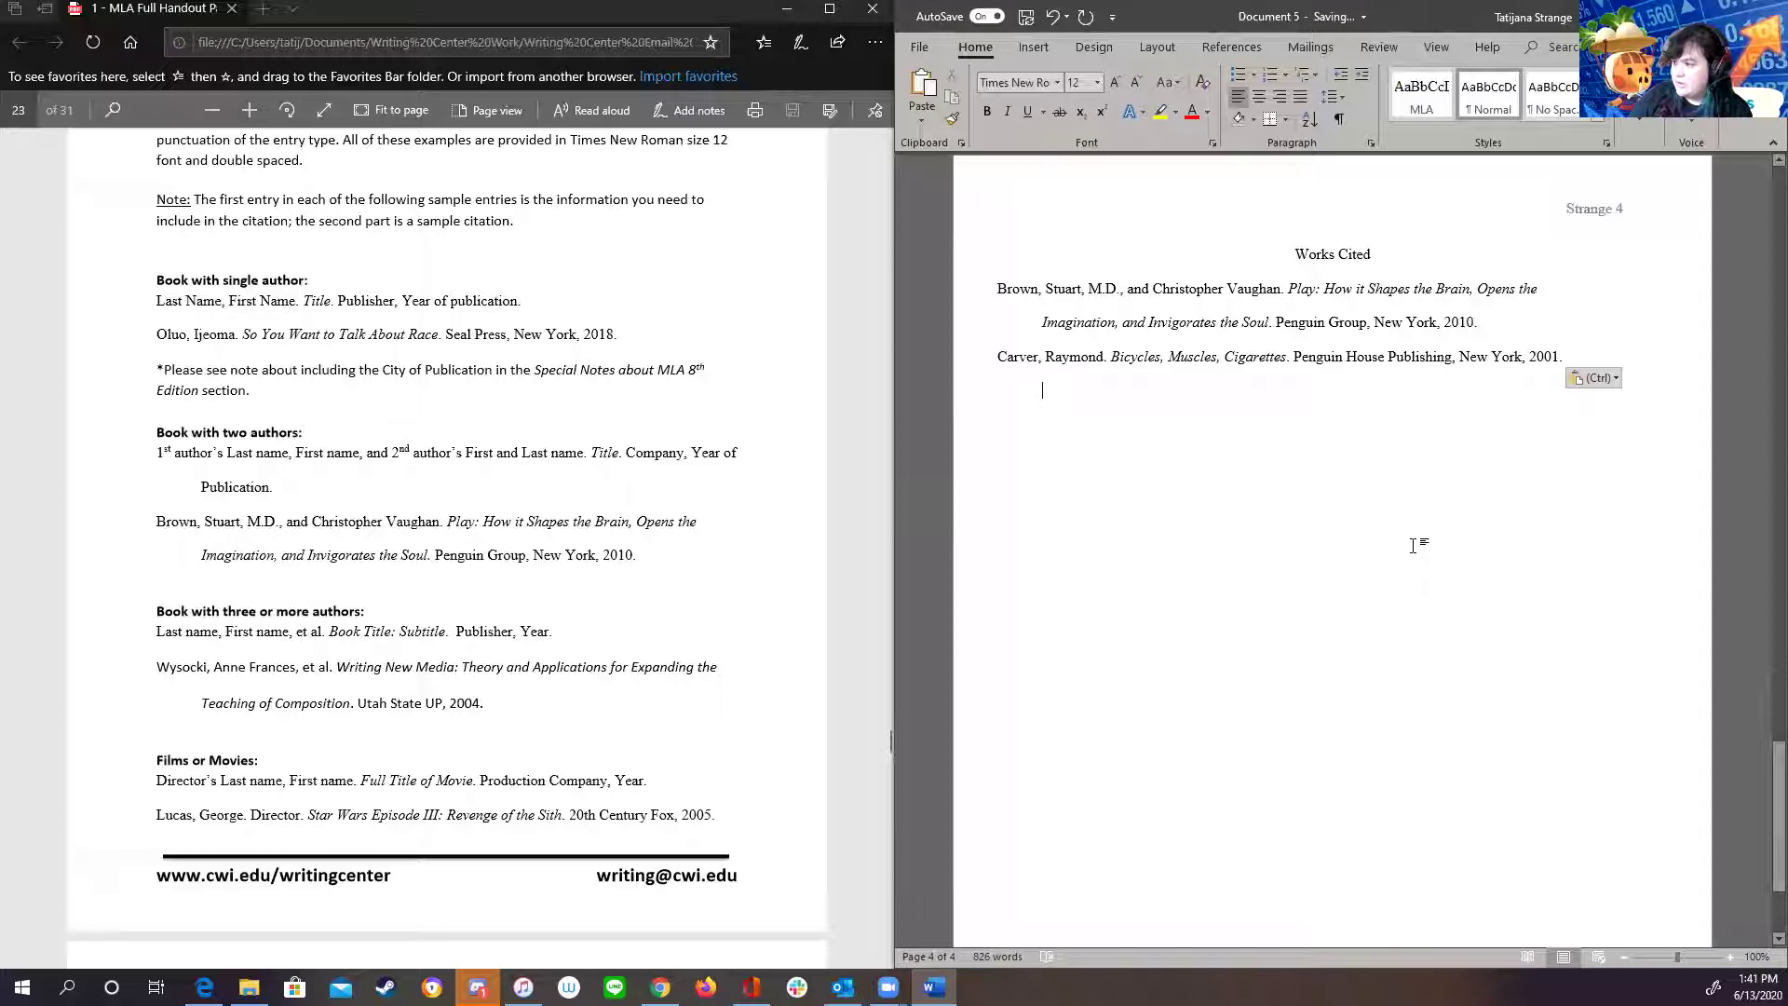
{"action": "scroll", "coordinate": [1412, 544], "scroll_direction": "up", "scroll_amount": 2}
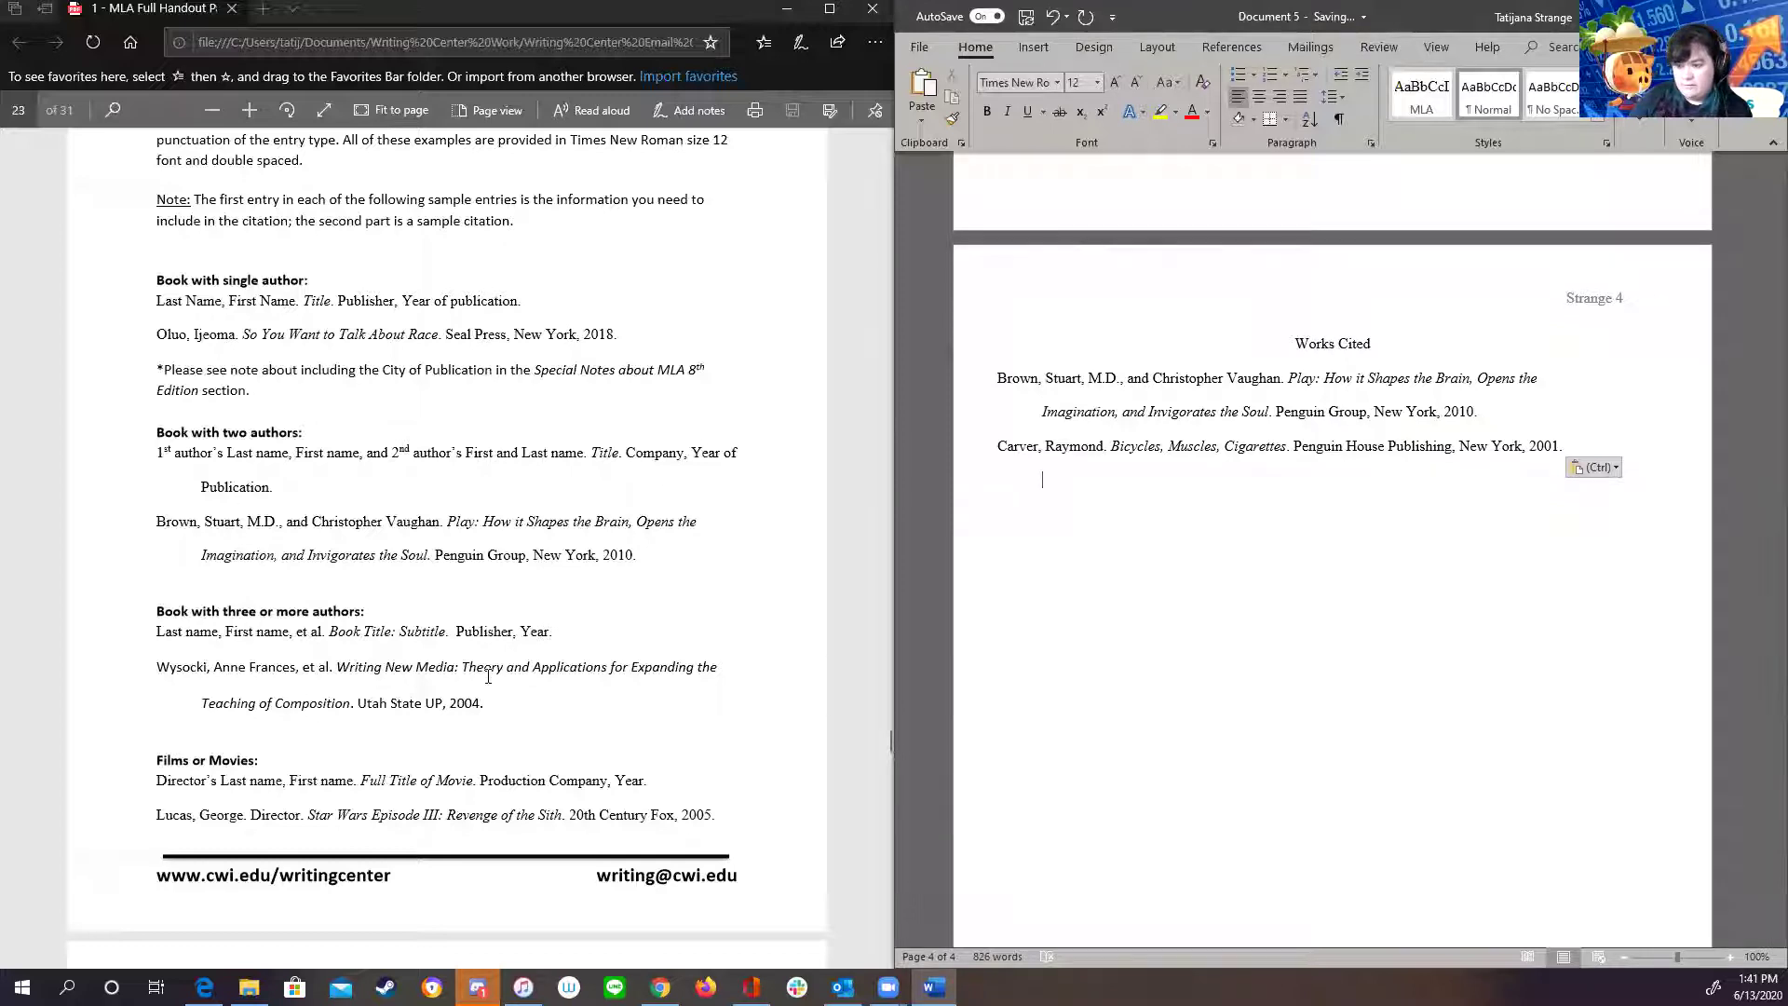
{"action": "scroll", "coordinate": [488, 676], "scroll_direction": "down", "scroll_amount": 3}
{"action": "scroll", "coordinate": [488, 685], "scroll_direction": "down", "scroll_amount": 7}
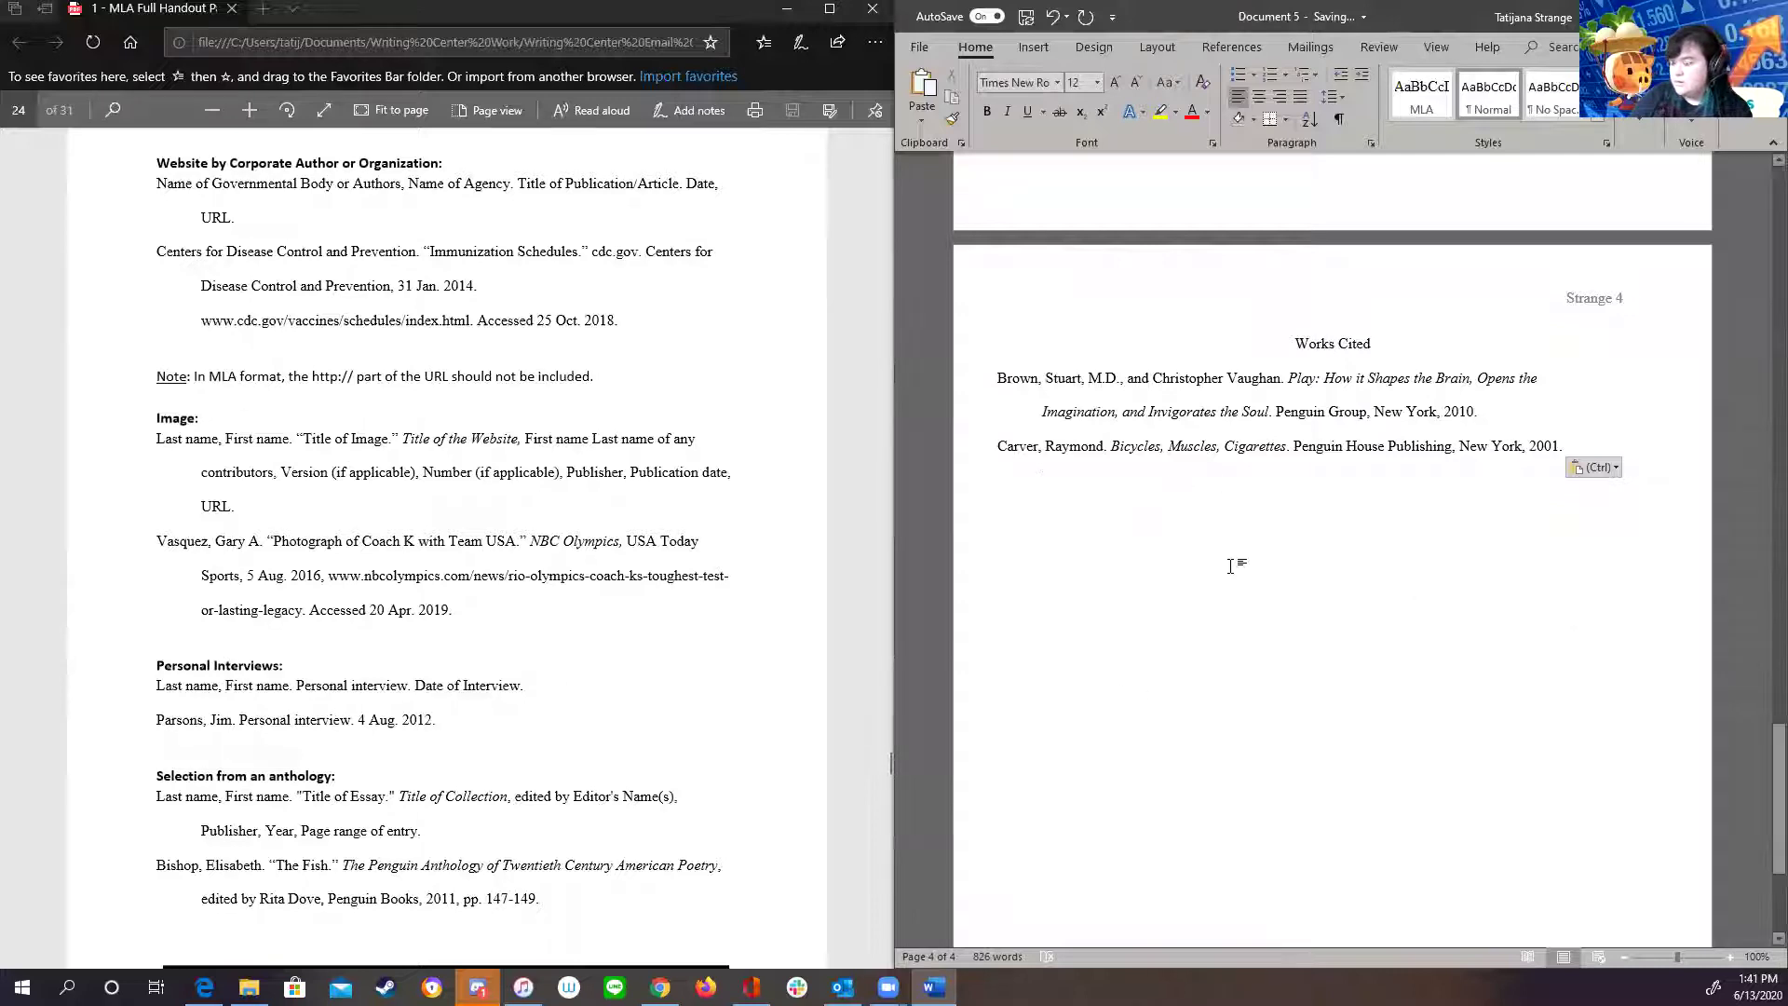
{"action": "scroll", "coordinate": [1330, 607], "scroll_direction": "up", "scroll_amount": 3}
{"action": "scroll", "coordinate": [1330, 607], "scroll_direction": "up", "scroll_amount": 15}
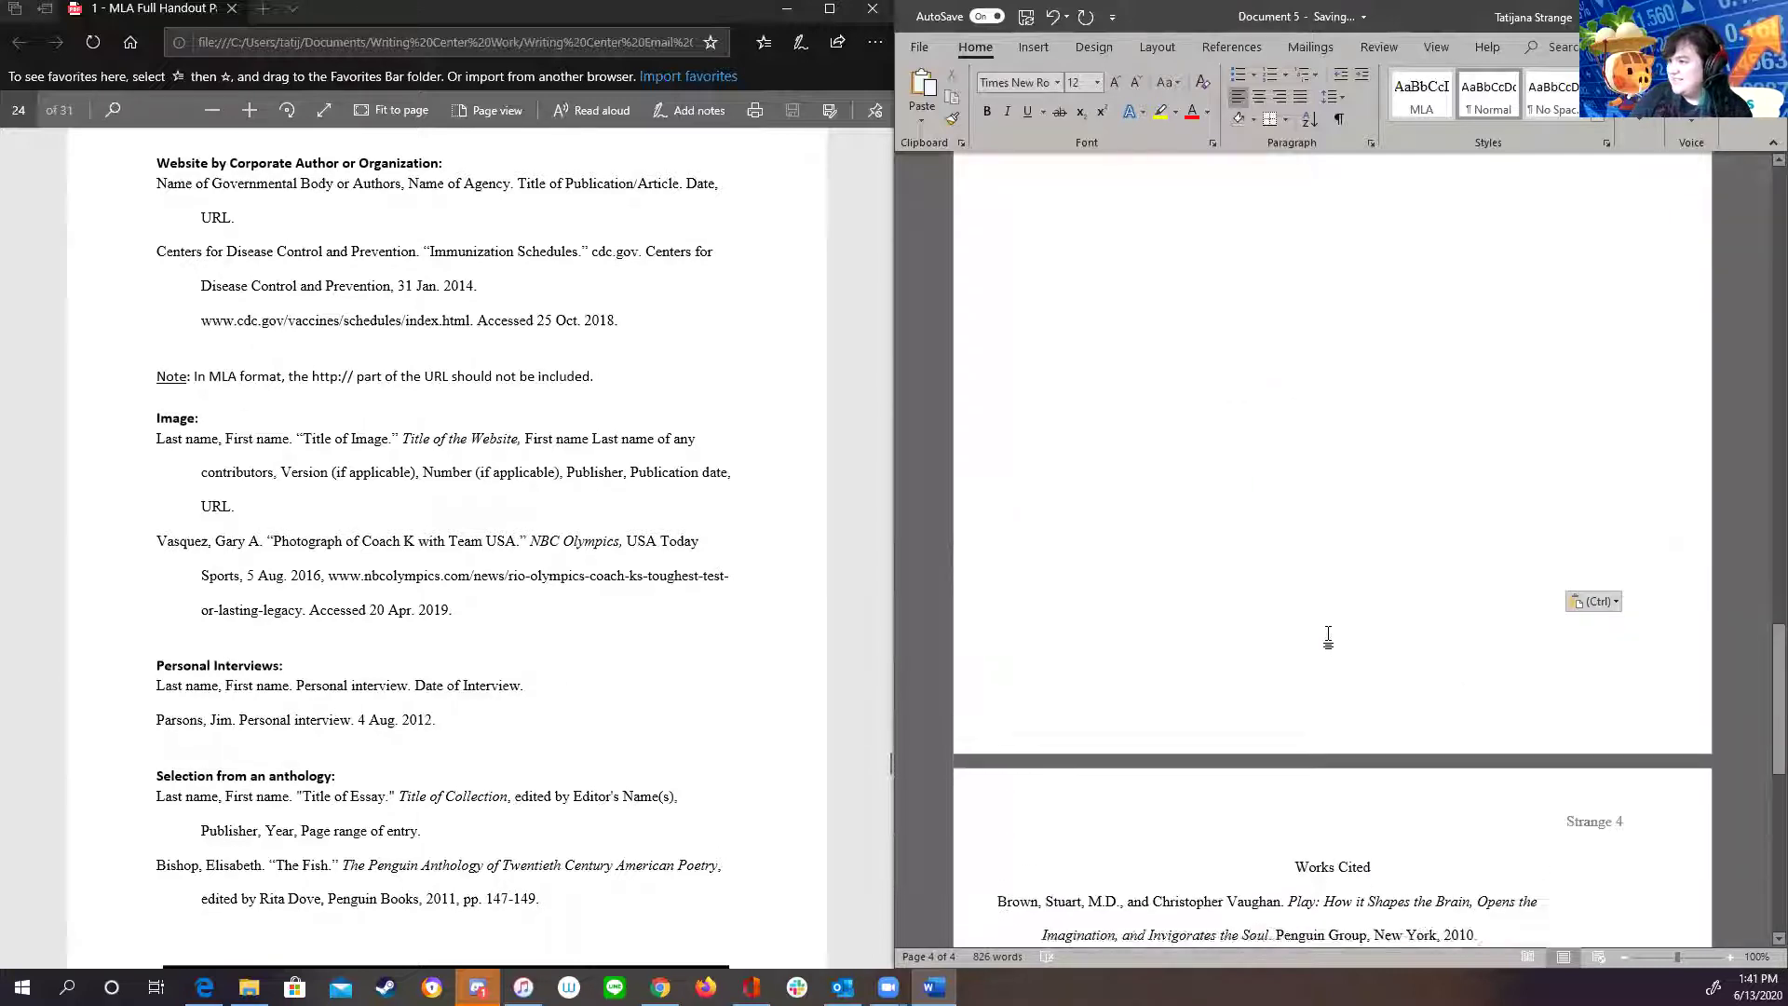
{"action": "scroll", "coordinate": [1382, 636], "scroll_direction": "up", "scroll_amount": 16}
{"action": "scroll", "coordinate": [1357, 630], "scroll_direction": "up", "scroll_amount": 8}
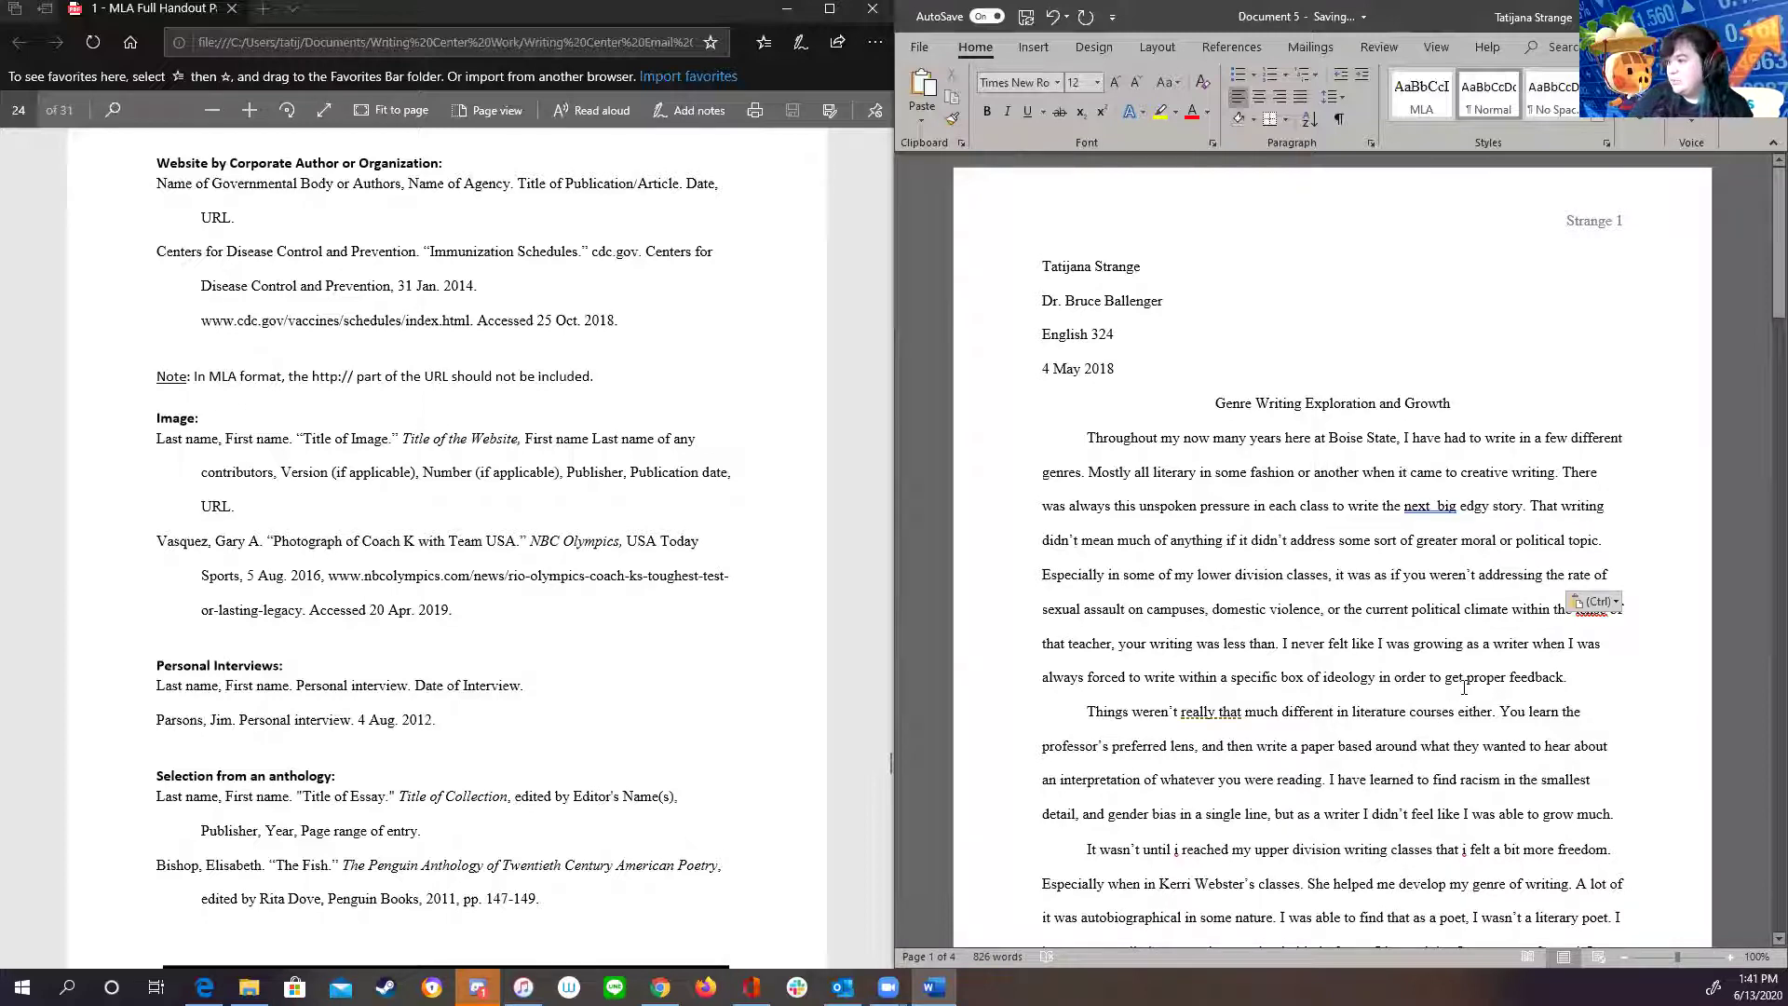
{"action": "scroll", "coordinate": [1314, 698], "scroll_direction": "down", "scroll_amount": 2}
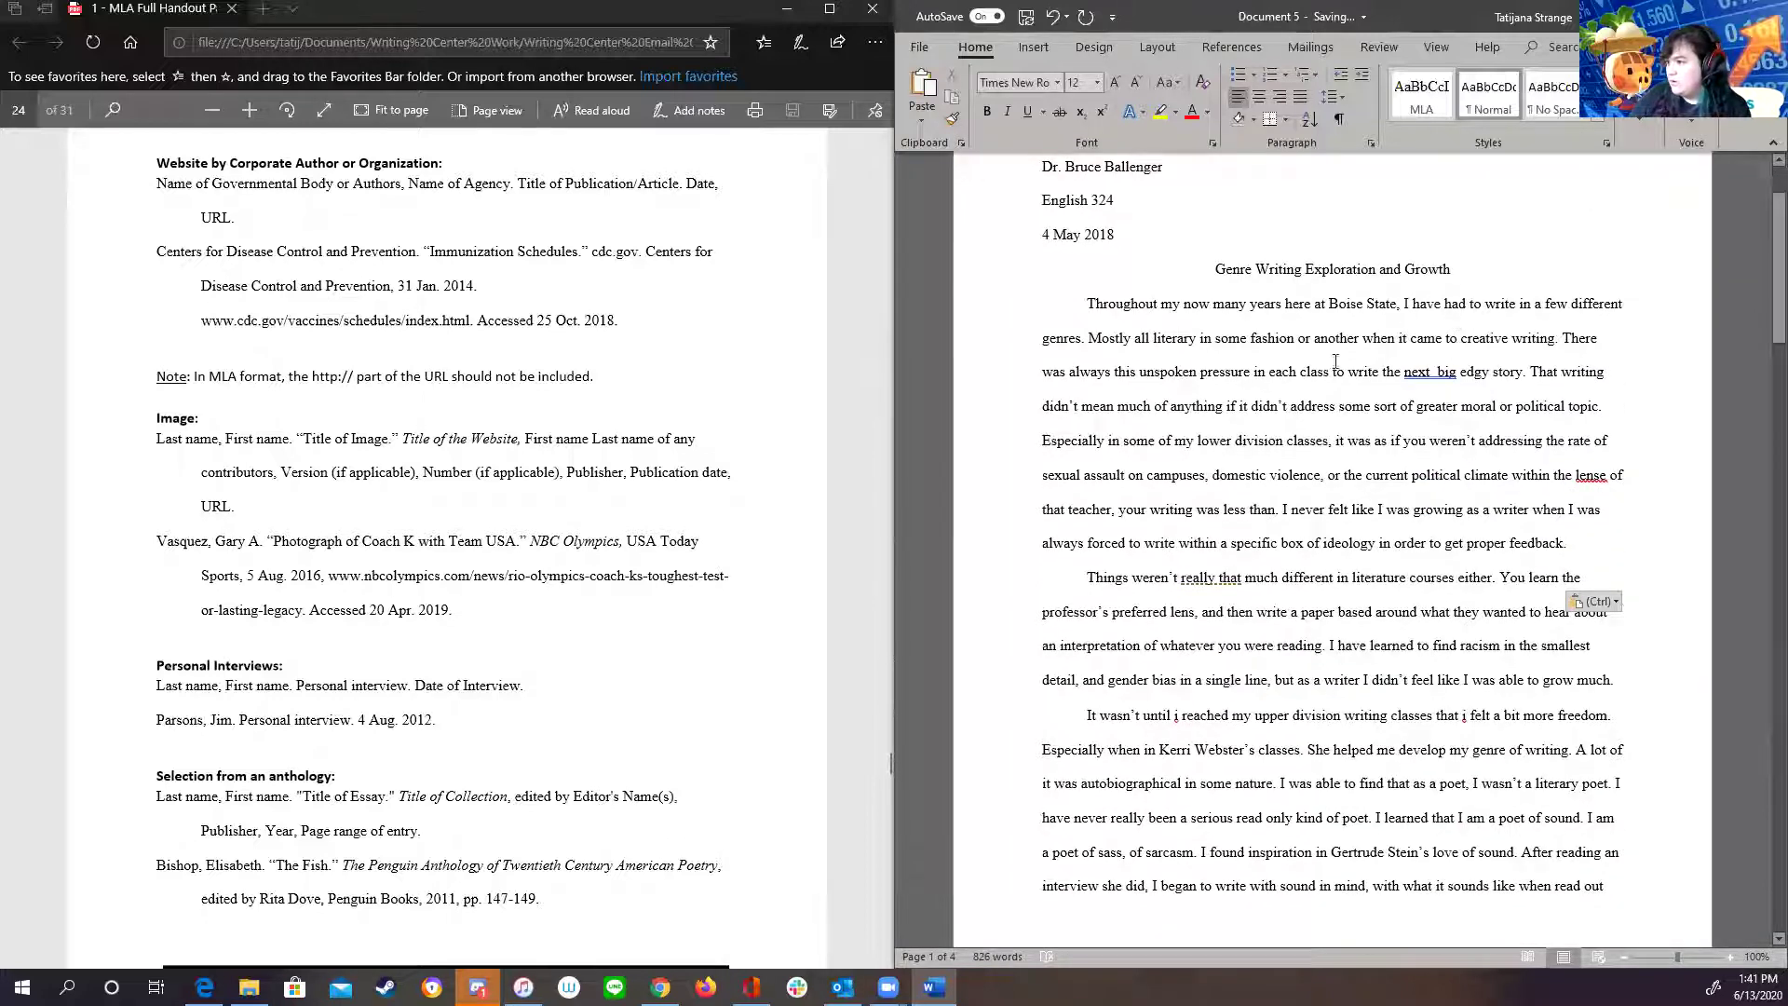
{"action": "scroll", "coordinate": [1319, 701], "scroll_direction": "down", "scroll_amount": 5}
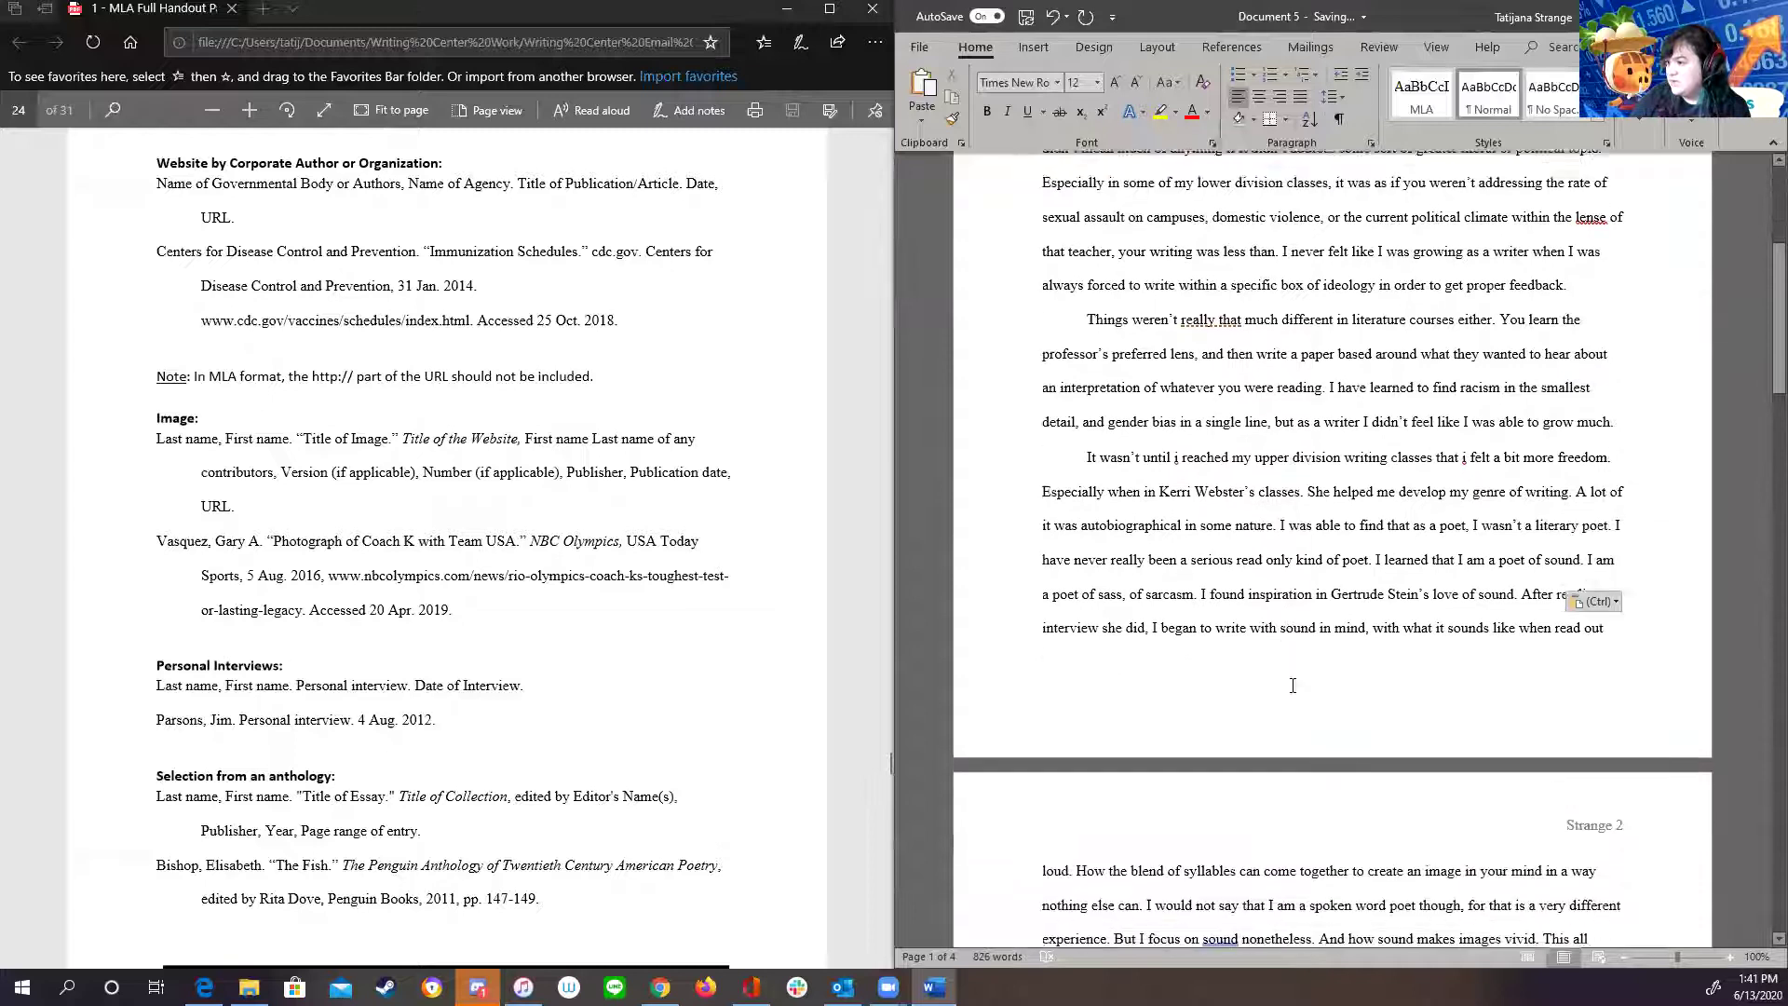
{"action": "scroll", "coordinate": [1266, 686], "scroll_direction": "down", "scroll_amount": 9}
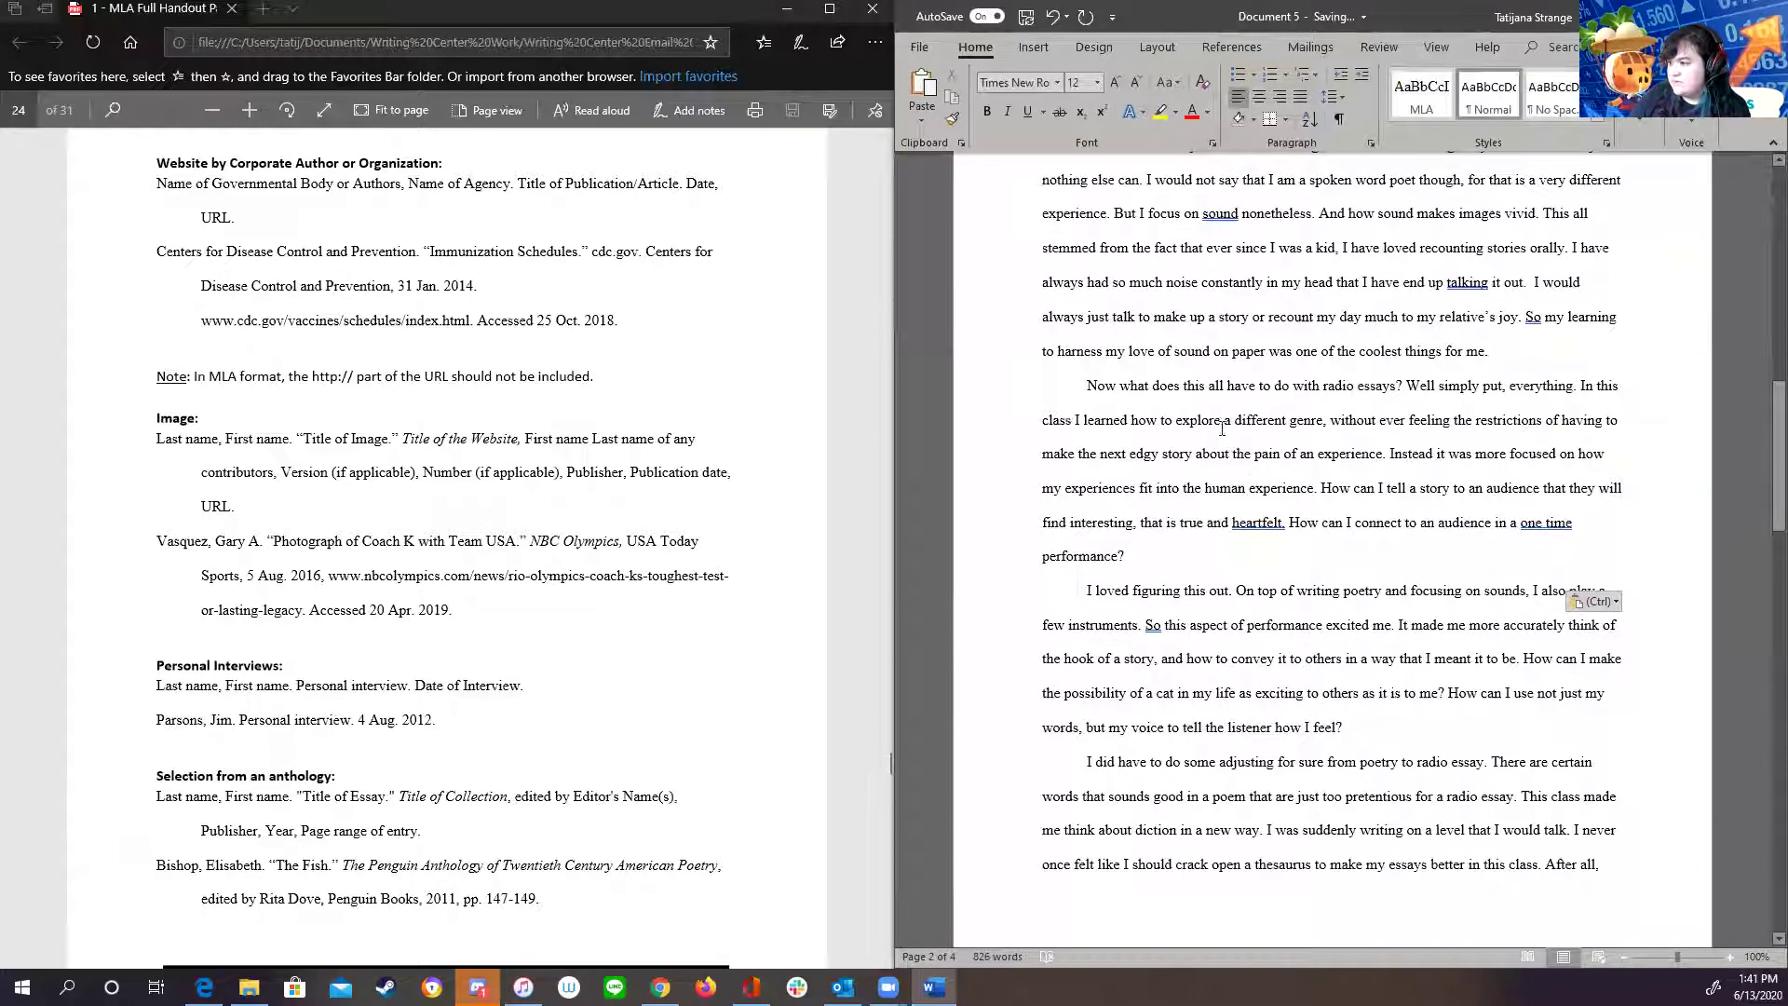
{"action": "scroll", "coordinate": [1124, 727], "scroll_direction": "down", "scroll_amount": 10}
{"action": "scroll", "coordinate": [1238, 524], "scroll_direction": "down", "scroll_amount": 2}
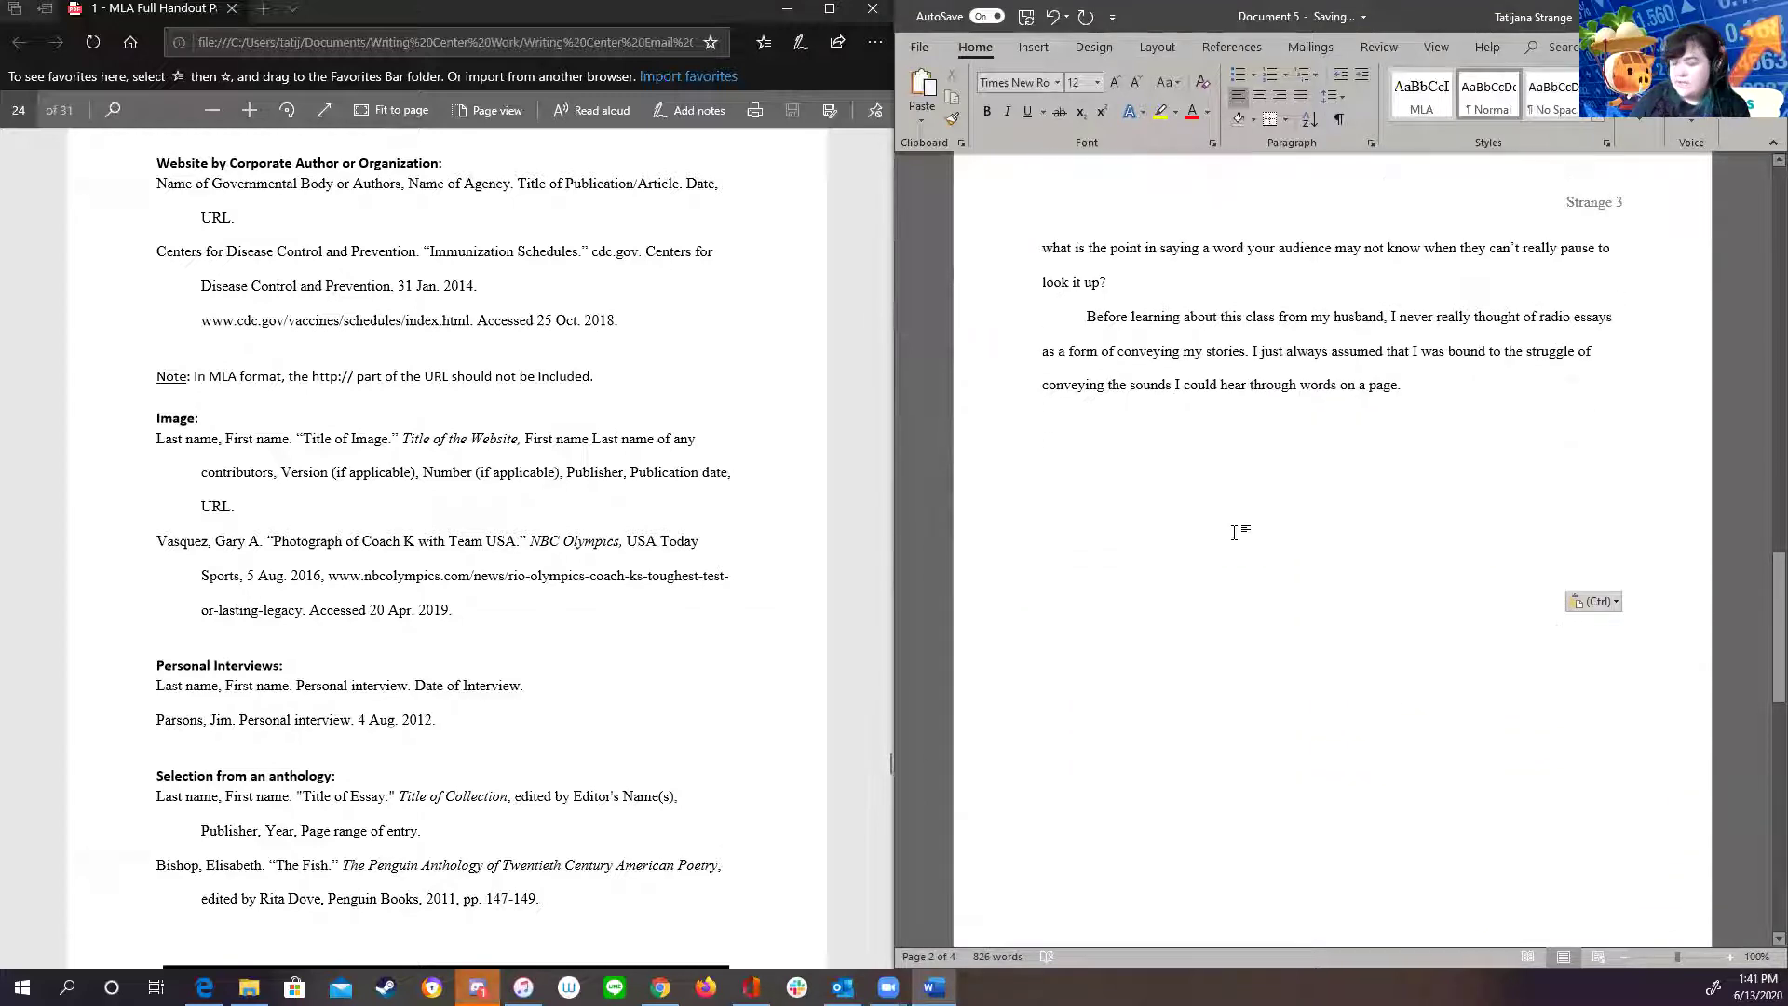